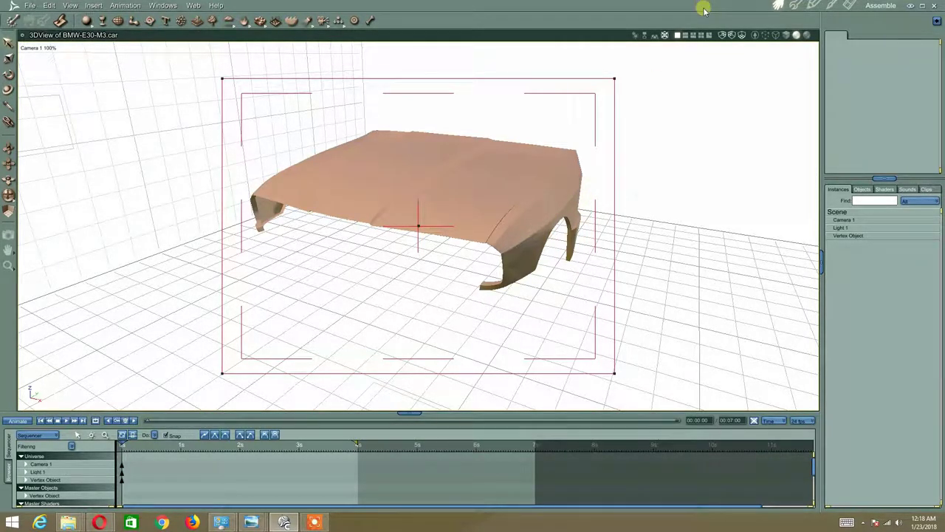
# Select the Vertex Object holding the car body and open it in the Model room
pyautogui.click(797, 6)
pyautogui.click(778, 5)
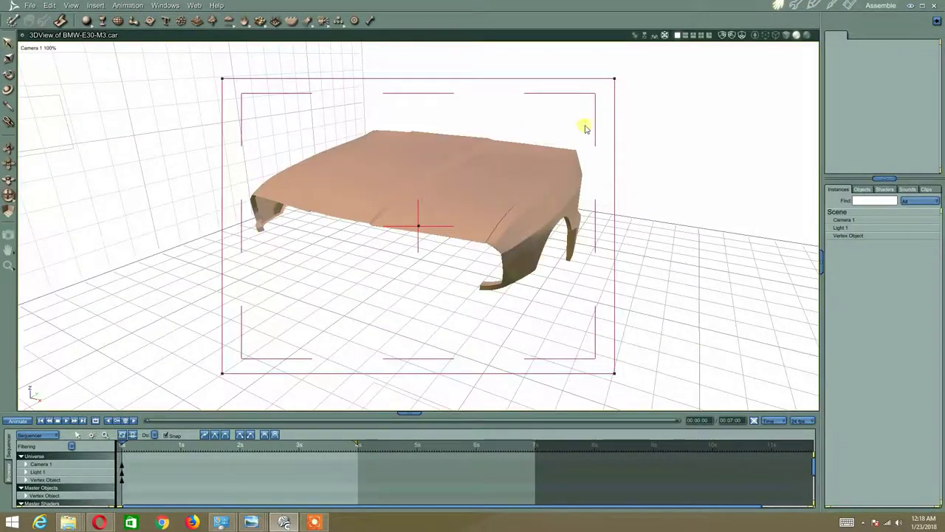
pyautogui.click(451, 188)
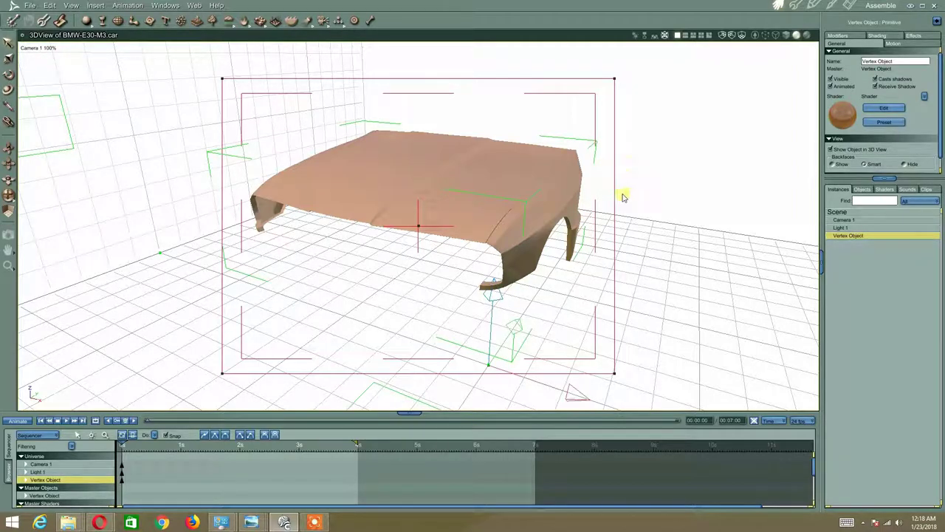
pyautogui.click(796, 6)
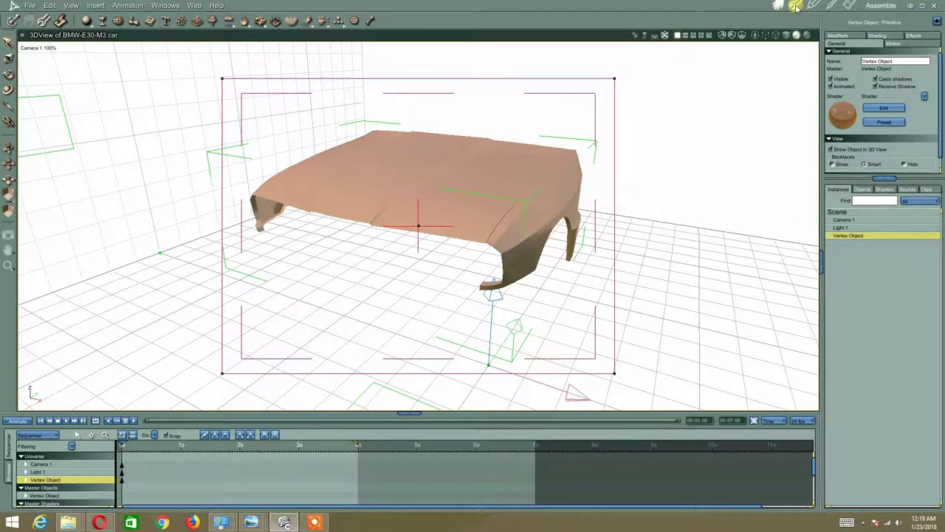
# Set the viewport to the Left camera and frame the front bumper on the side blueprint
pyautogui.moveTo(125, 330); pyautogui.dragTo(226, 298, button='middle')
pyautogui.moveTo(225, 296); pyautogui.dragTo(463, 223)
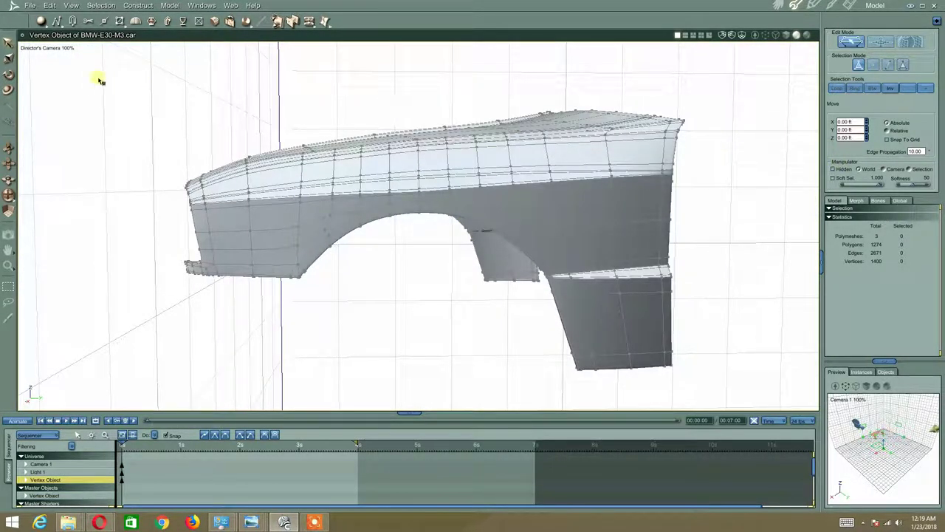
pyautogui.click(40, 47)
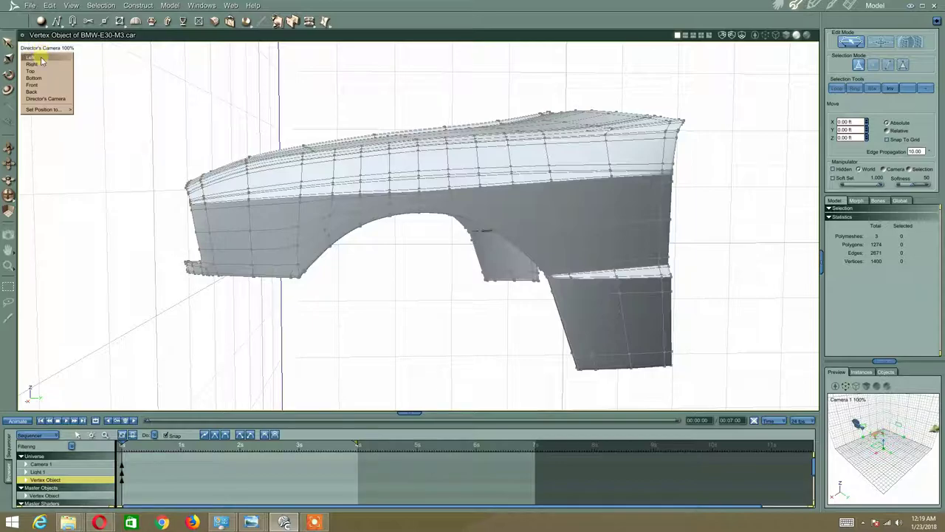
pyautogui.click(33, 57)
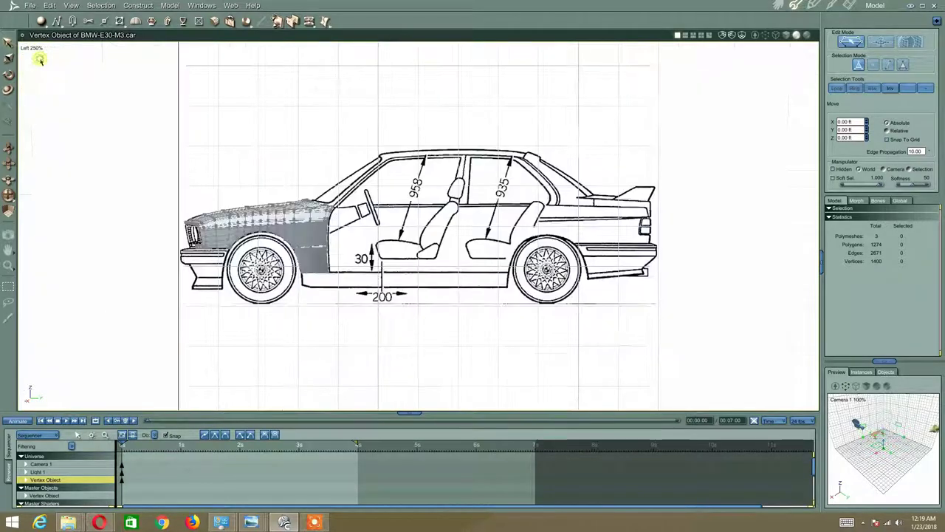
pyautogui.scroll(5, 330, 201)
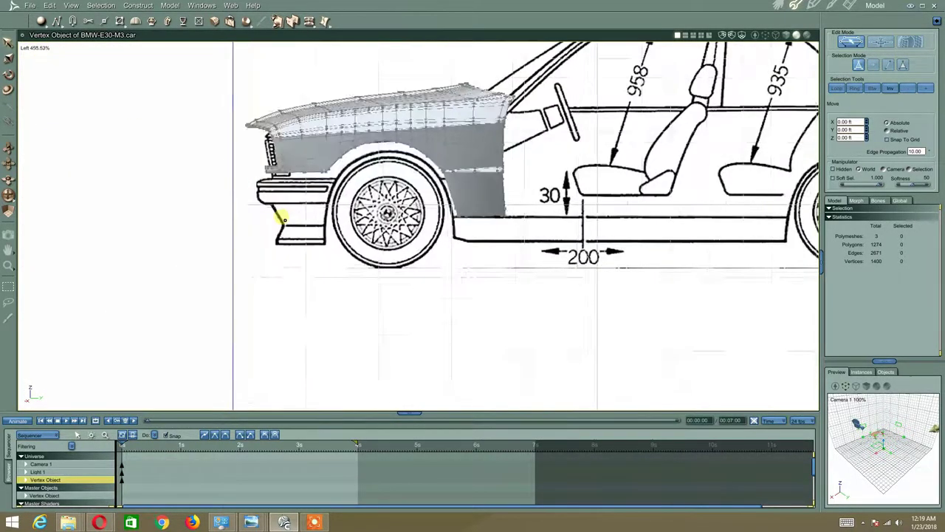
pyautogui.scroll(3, 436, 246)
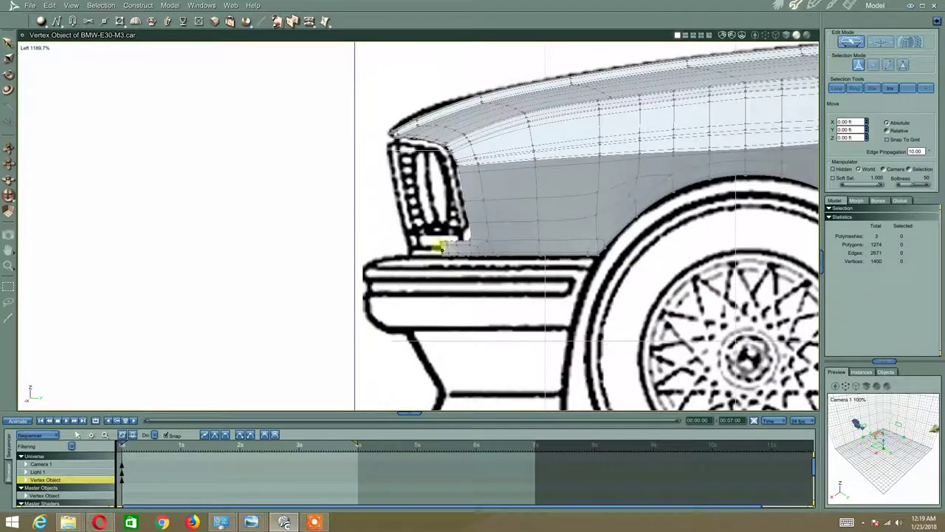
pyautogui.scroll(3, 438, 248)
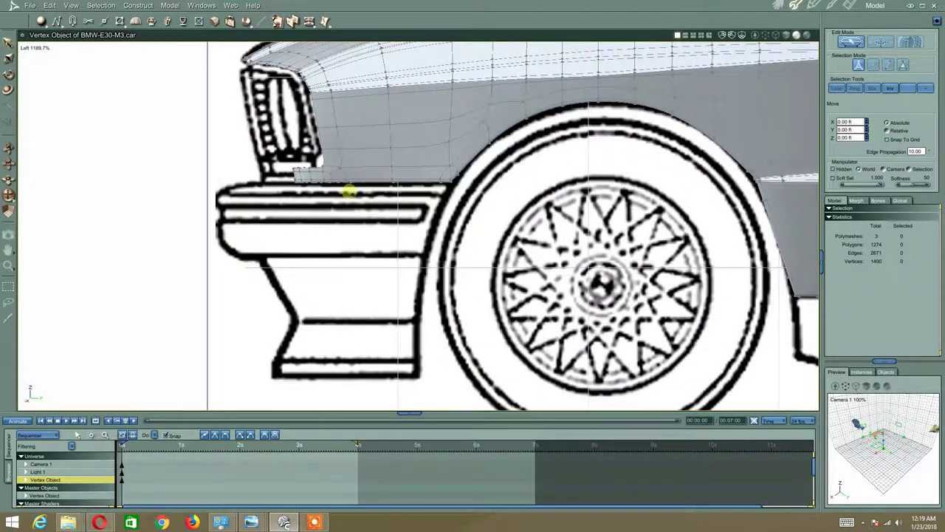
pyautogui.scroll(-3, 350, 192)
pyautogui.scroll(2, 399, 200)
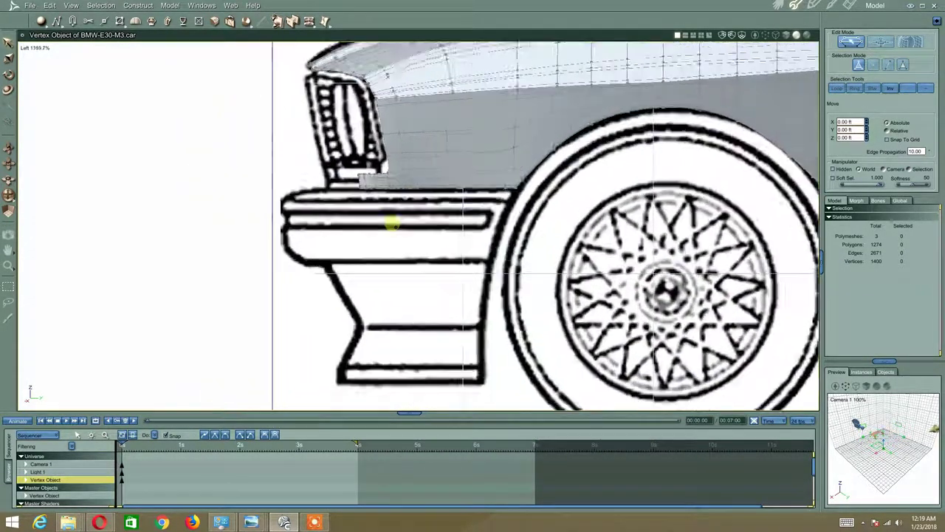
pyautogui.scroll(-2, 388, 225)
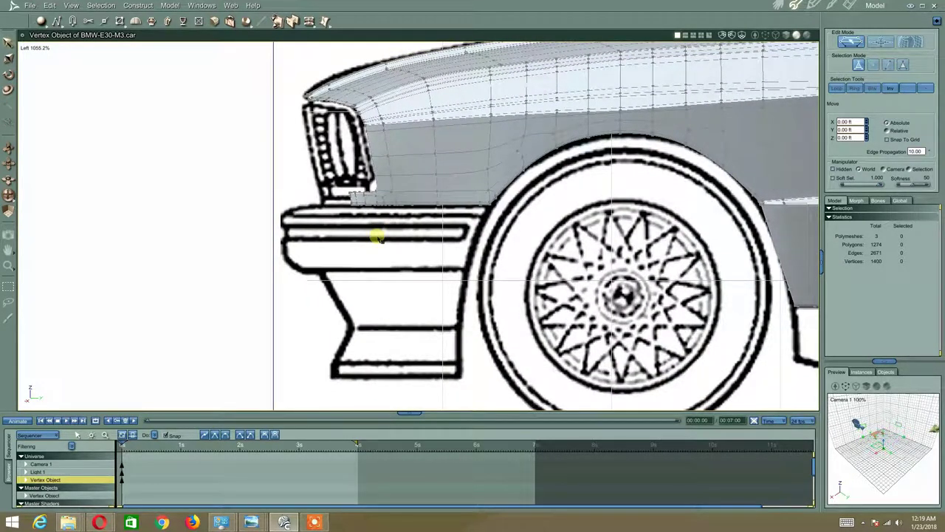
pyautogui.moveTo(395, 207); pyautogui.dragTo(375, 189, button='middle')
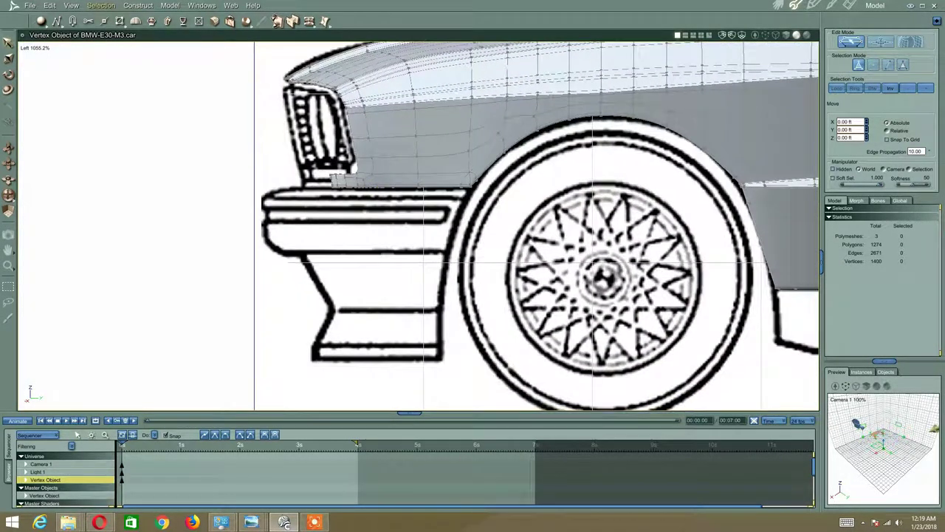
pyautogui.click(101, 6)
pyautogui.moveTo(155, 30)
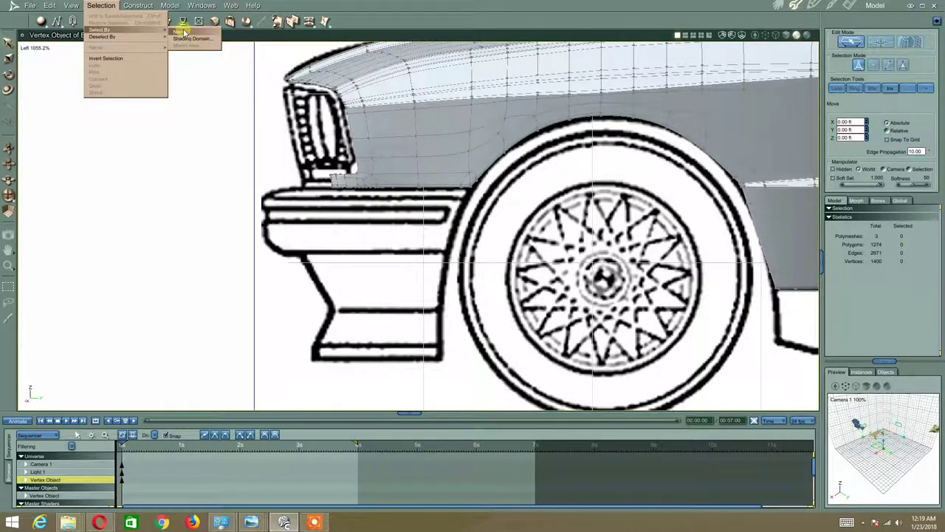
pyautogui.moveTo(141, 6)
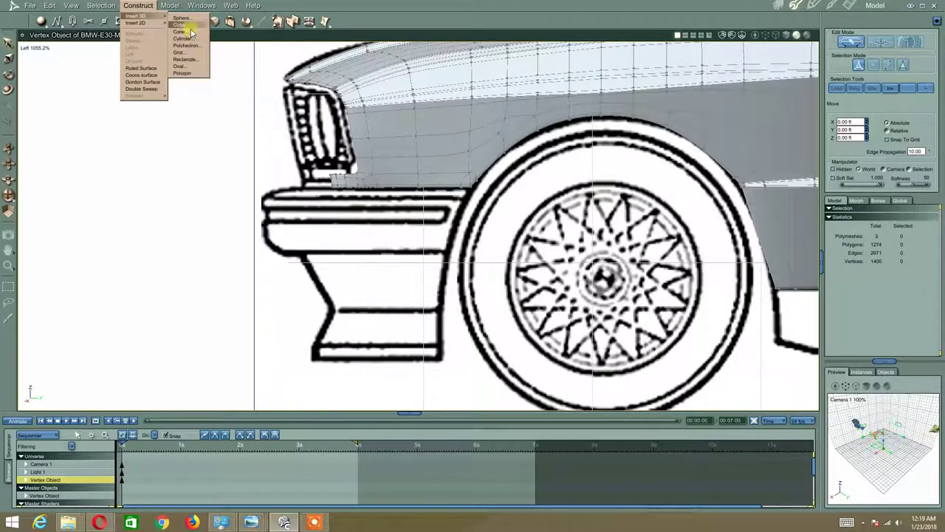
pyautogui.click(58, 22)
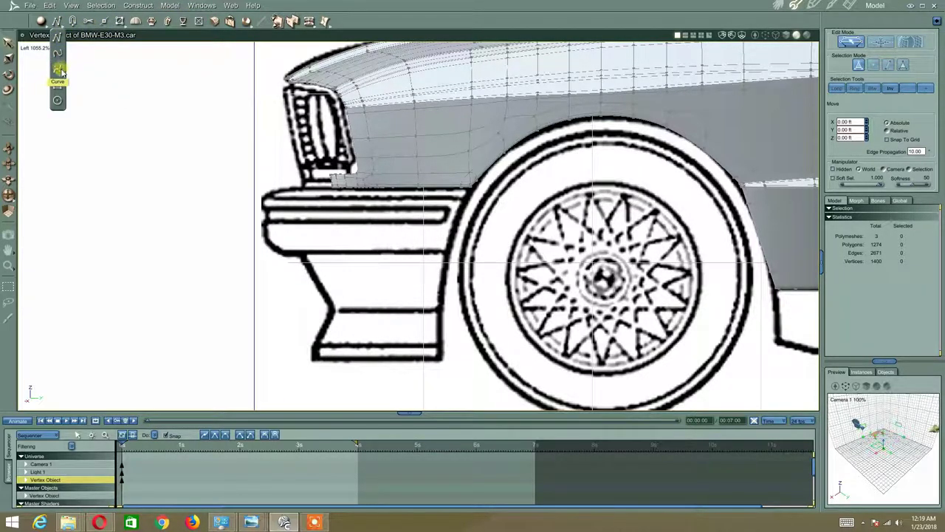
pyautogui.click(45, 22)
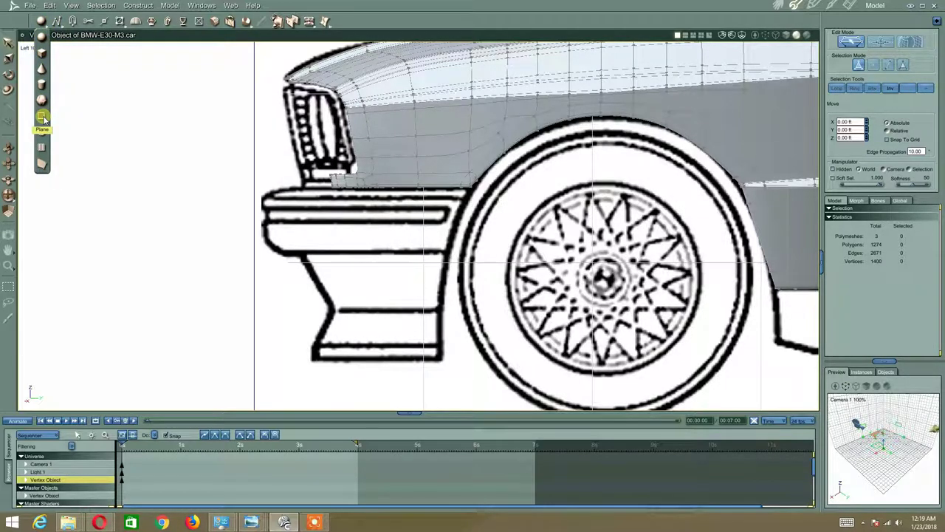
pyautogui.click(40, 166)
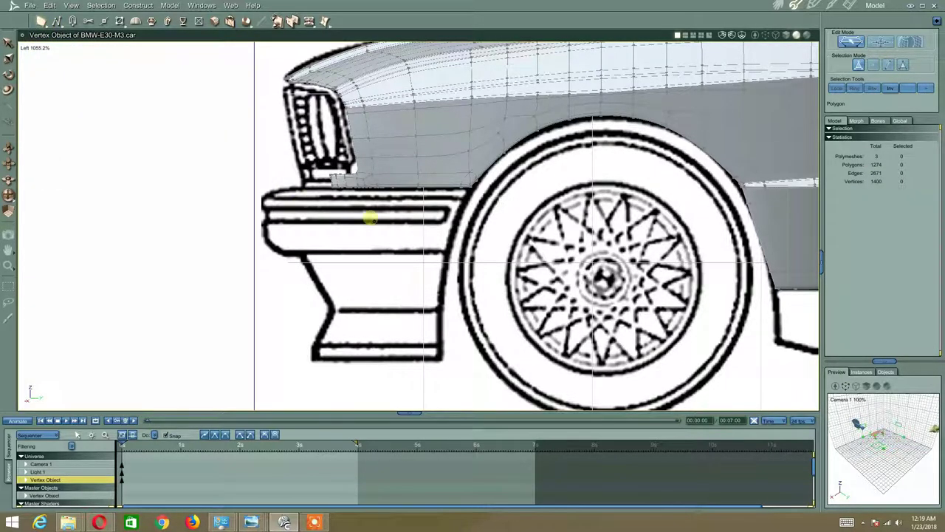
pyautogui.scroll(2, 425, 234)
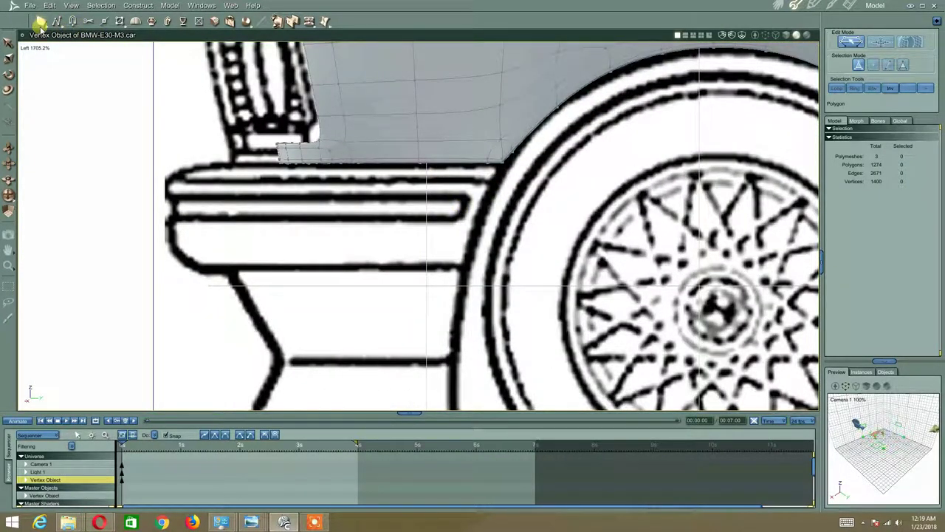
# Insert a plane with object definition 0 over the front bumper and dismiss the shading domain notice
pyautogui.click(41, 22)
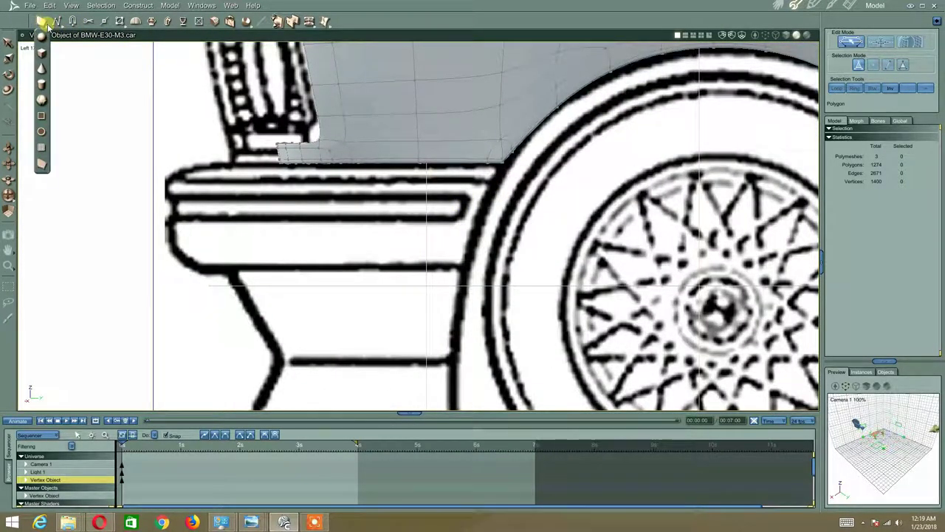
pyautogui.click(42, 116)
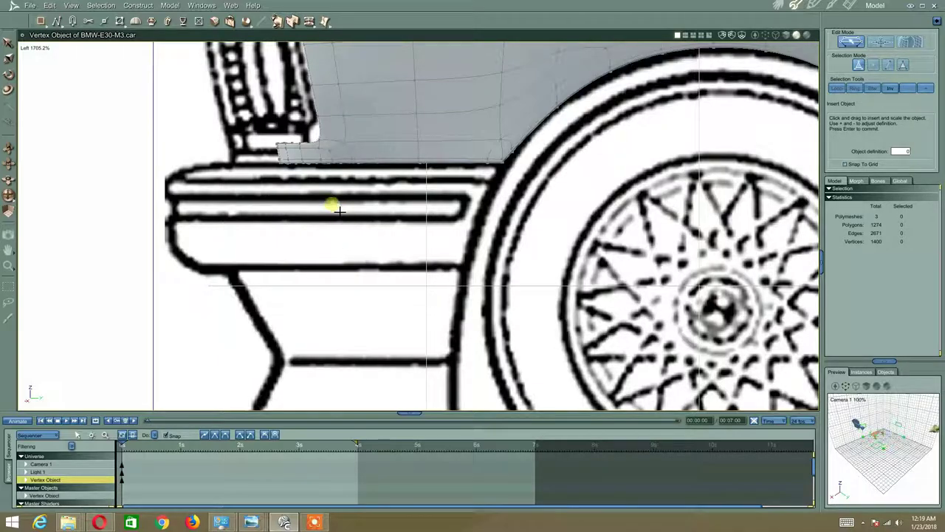
pyautogui.moveTo(307, 277); pyautogui.dragTo(351, 223)
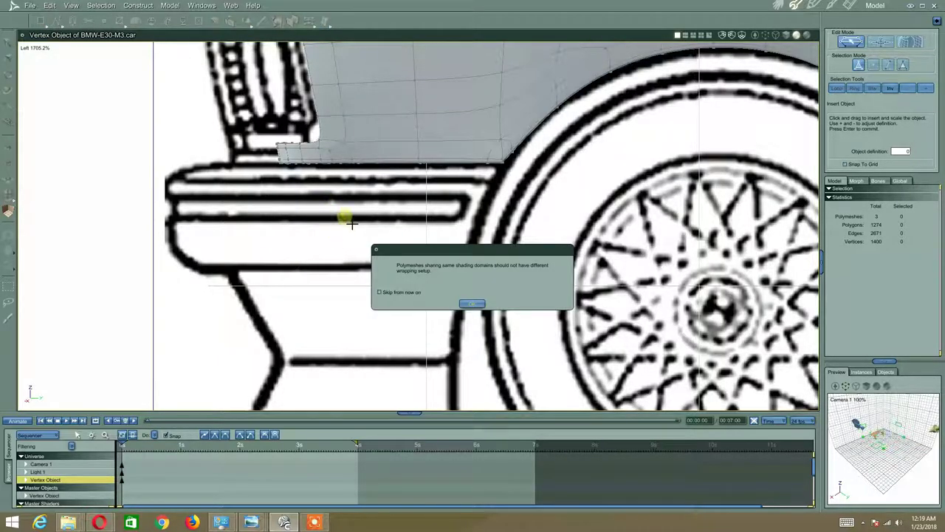
pyautogui.click(461, 301)
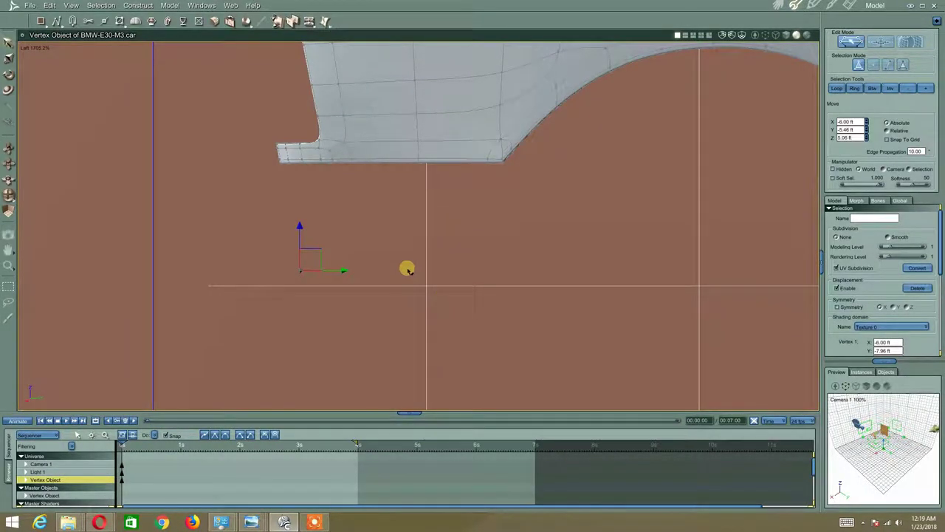
# Scale the plane down to about 0.24 ft in Y and Z and move it to the bumper's upper rear corner beside the wheel arch
pyautogui.scroll(-10, 443, 222)
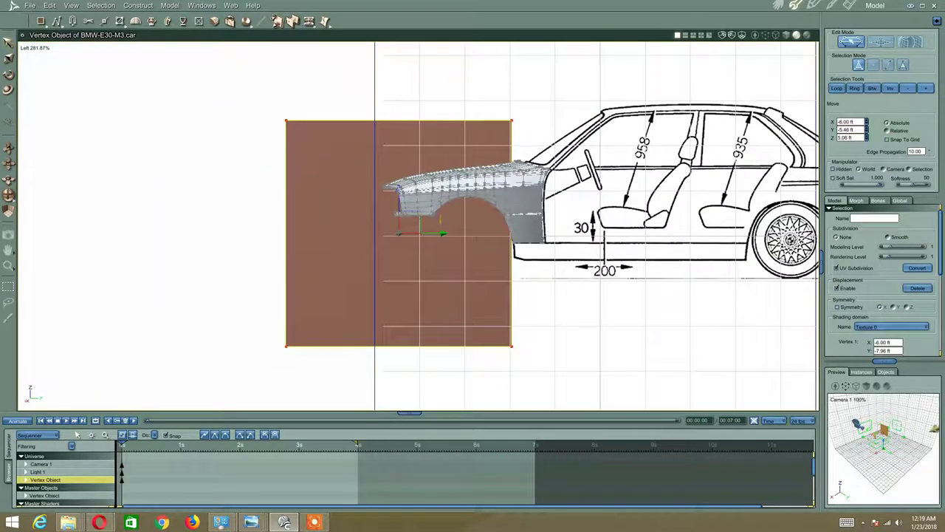
pyautogui.click(7, 57)
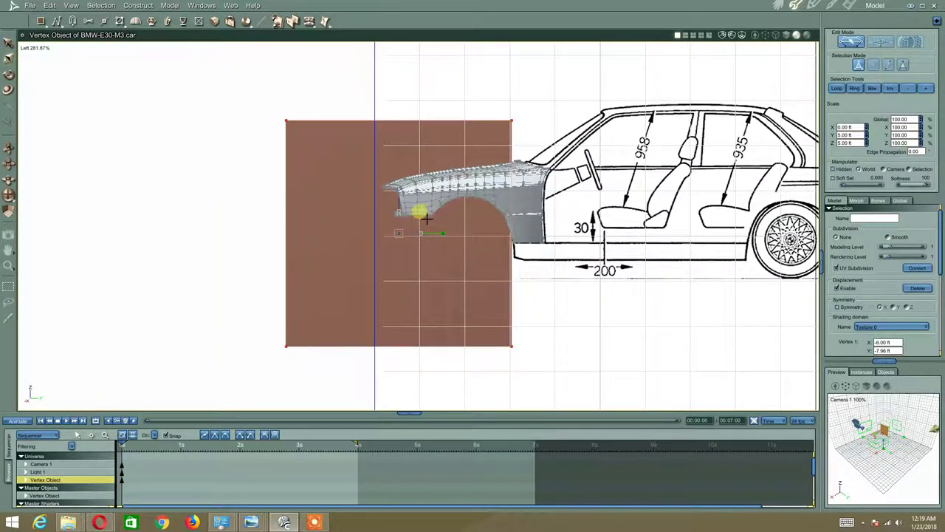
pyautogui.moveTo(429, 218); pyautogui.dragTo(405, 233)
pyautogui.scroll(6, 405, 231)
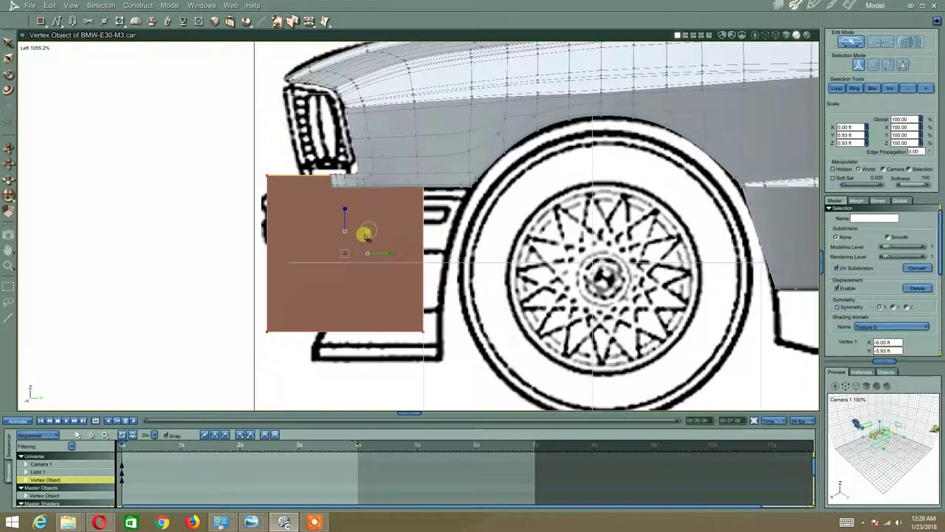
pyautogui.moveTo(375, 238); pyautogui.dragTo(344, 249)
pyautogui.scroll(1, 389, 221)
pyautogui.scroll(2, 392, 223)
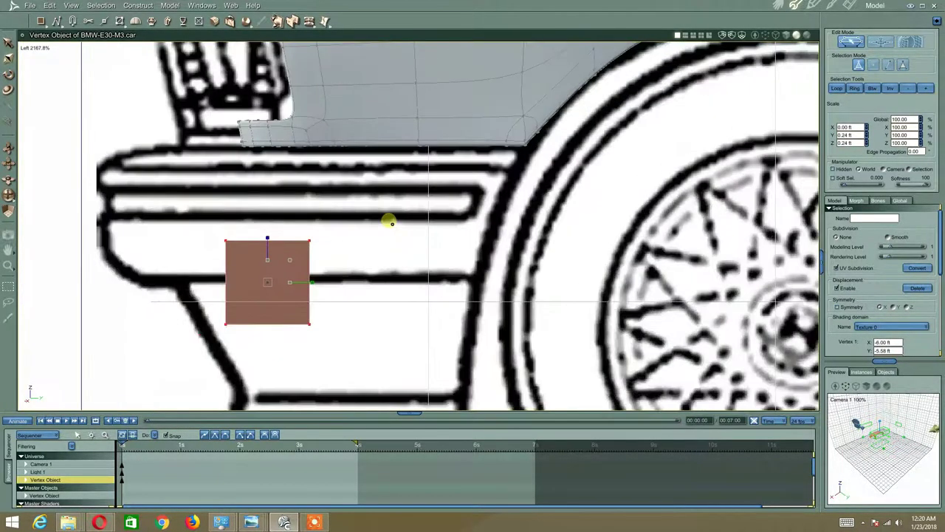
pyautogui.click(9, 43)
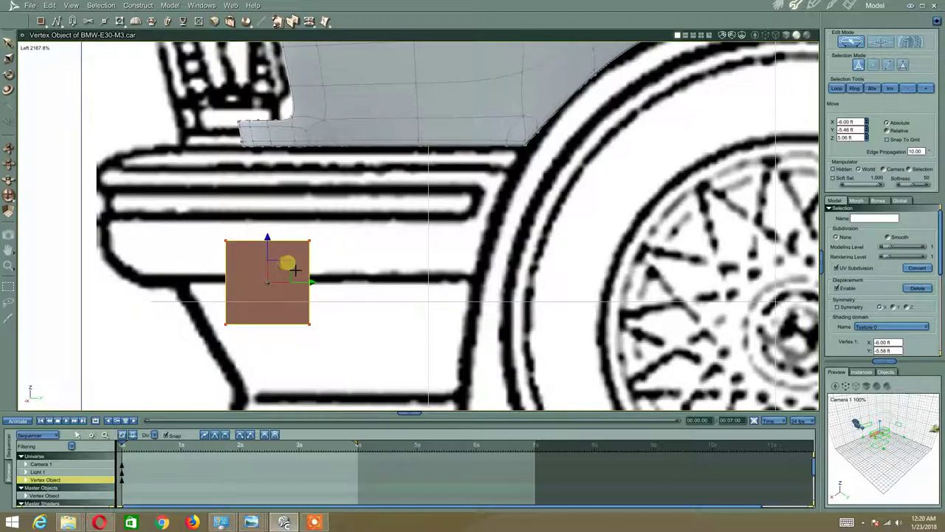
pyautogui.moveTo(288, 264); pyautogui.dragTo(513, 174)
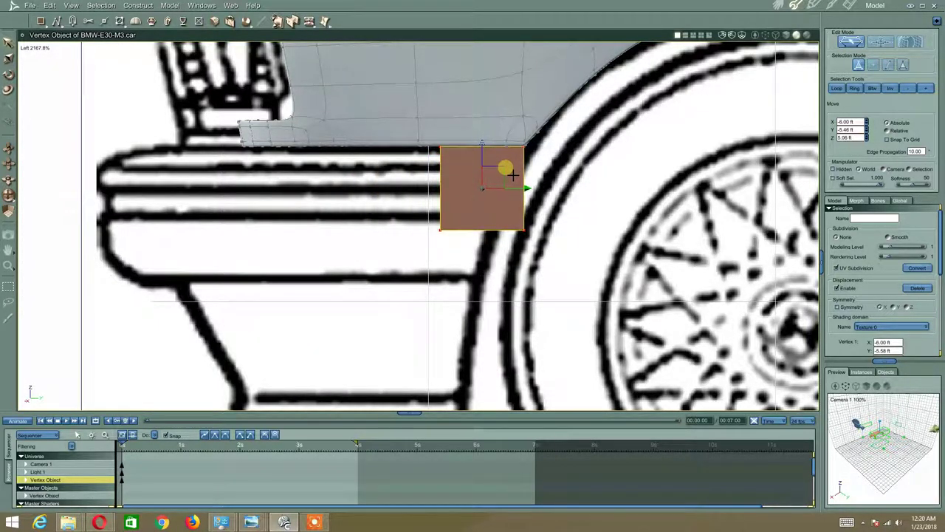
# Move the plane's lower edge down and forward to about Y -4.97 ft, Z 5.07 ft, following the bumper's lower line and rear contour
pyautogui.click(888, 65)
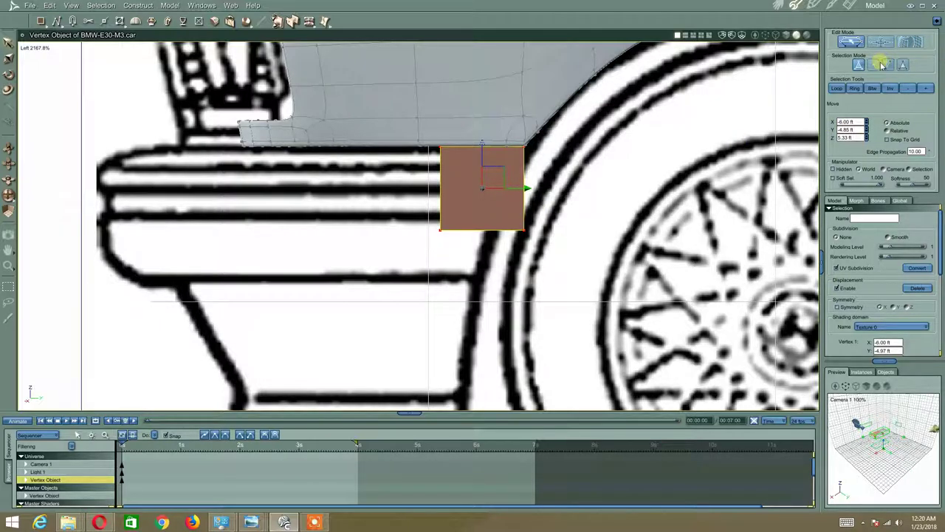
pyautogui.click(517, 251)
pyautogui.click(501, 230)
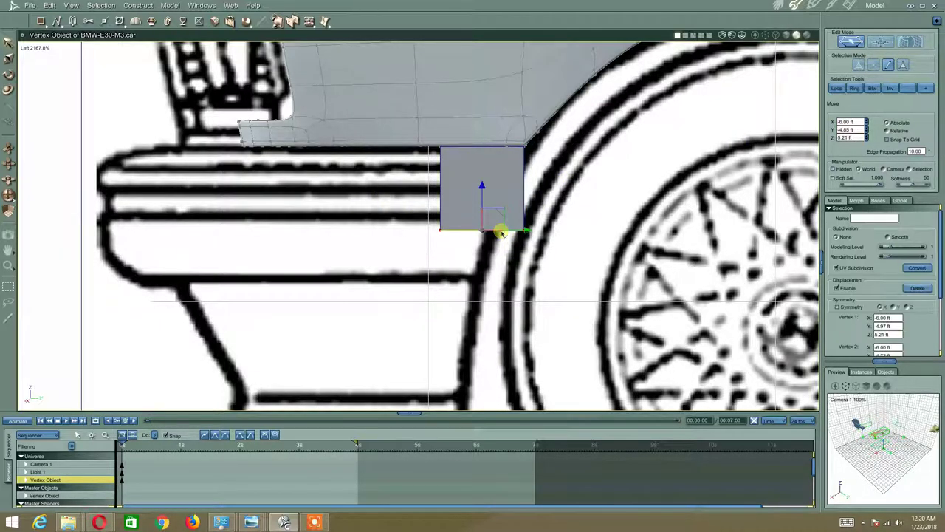
pyautogui.moveTo(511, 220); pyautogui.dragTo(467, 267)
# Move the plane's upper front vertex forward to about Y -5.09 ft, directly above the lower front vertex
pyautogui.scroll(-3, 332, 142)
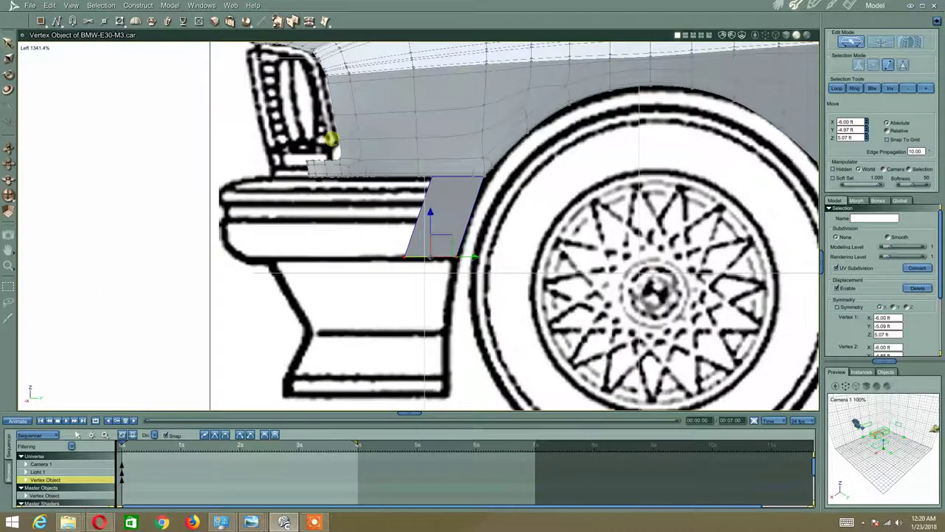
pyautogui.scroll(2, 331, 140)
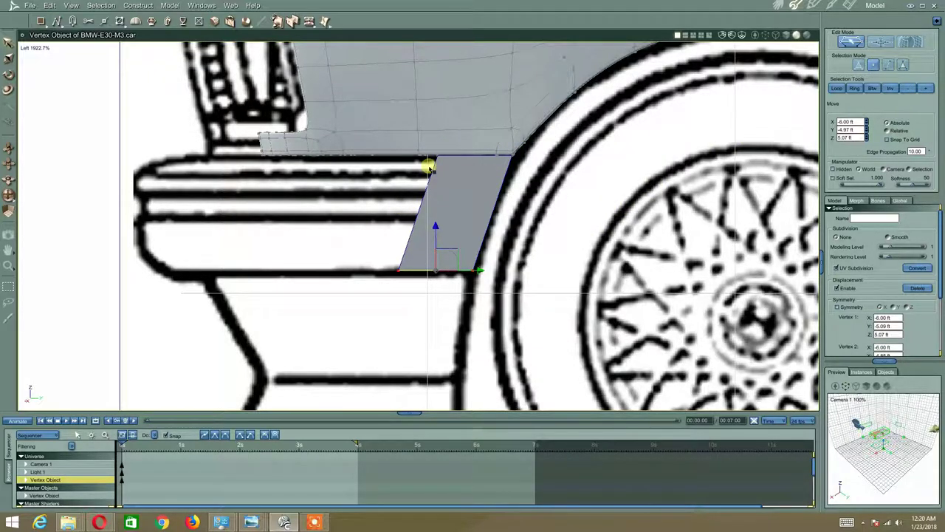
pyautogui.click(439, 156)
pyautogui.moveTo(483, 156); pyautogui.dragTo(450, 158)
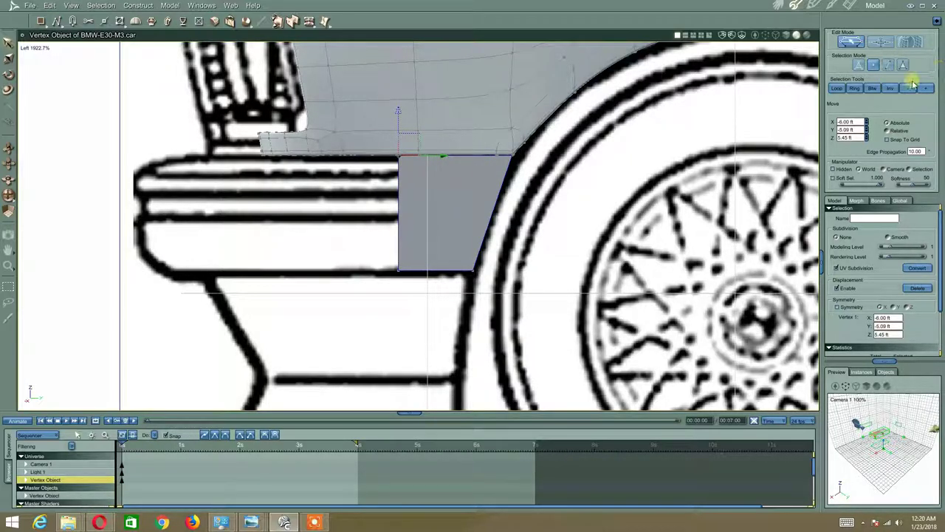
pyautogui.click(888, 65)
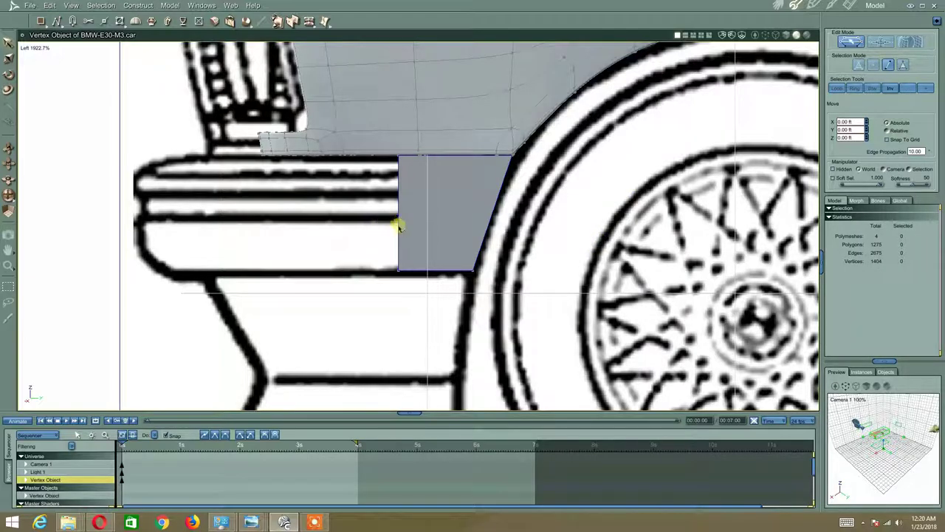
pyautogui.click(398, 226)
pyautogui.rightClick(279, 157)
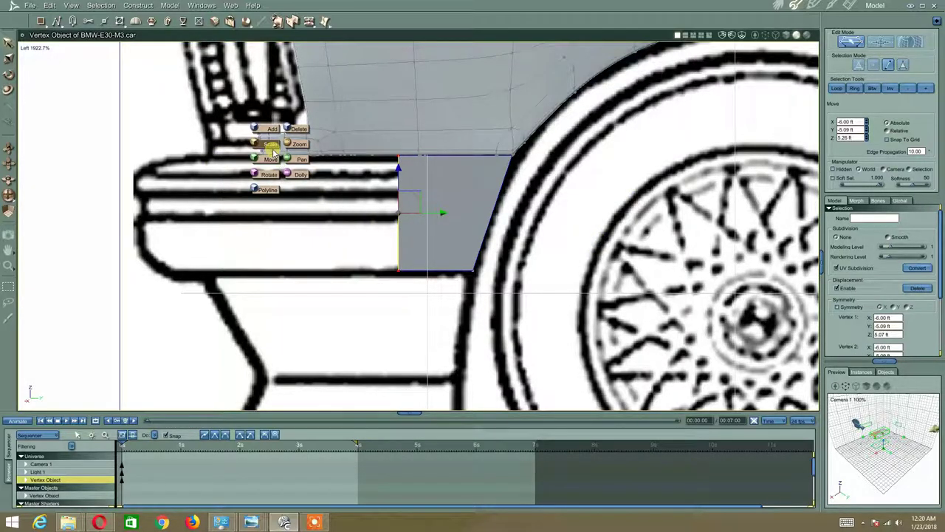
pyautogui.click(269, 146)
pyautogui.moveTo(453, 220); pyautogui.dragTo(379, 212)
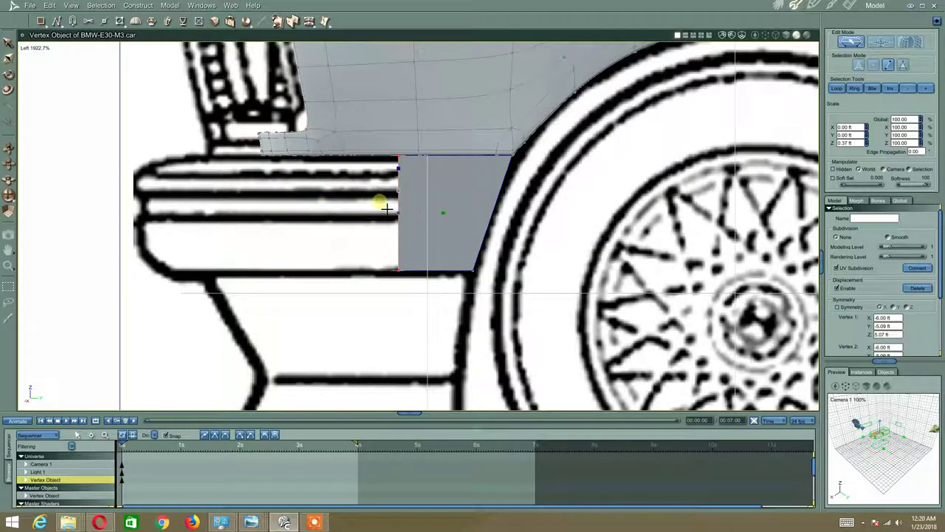
pyautogui.scroll(-3, 337, 211)
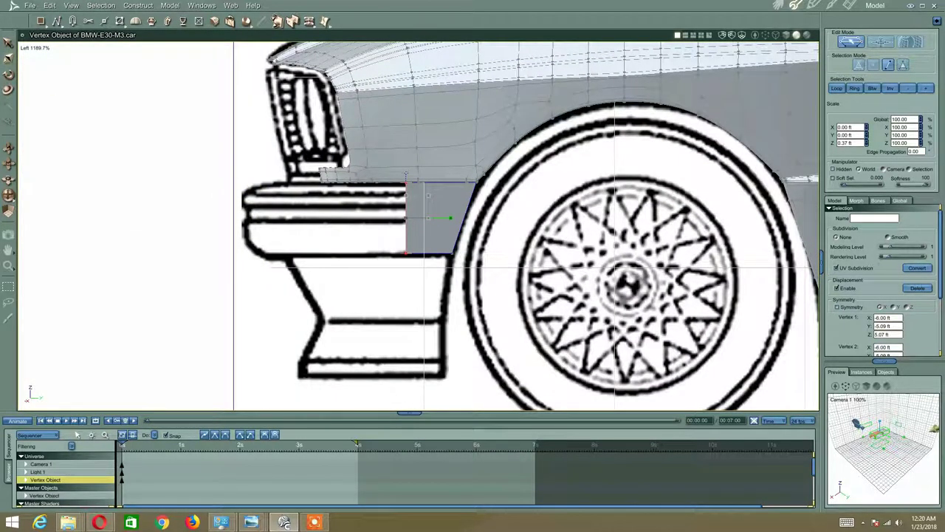
pyautogui.click(8, 42)
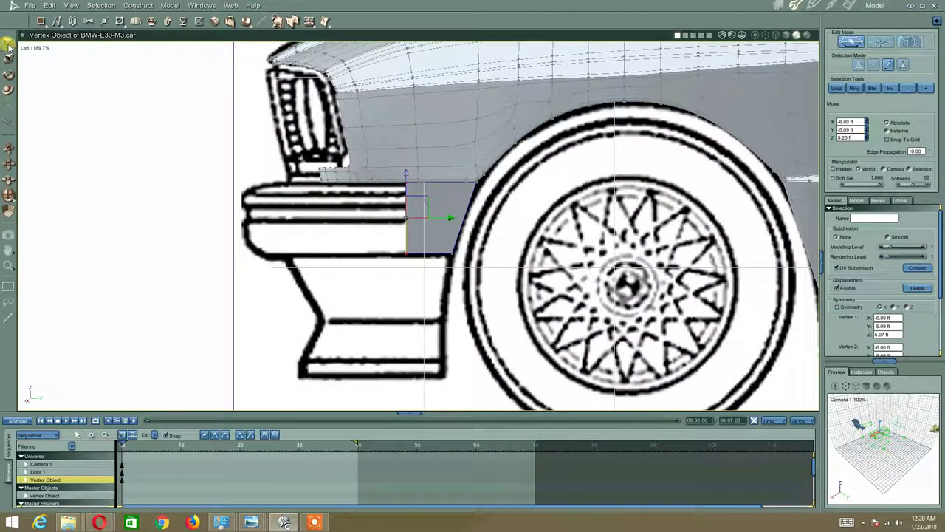
# Select the whole plane in the front view and move it inward to about X -2.11 ft, near the bumper's outer end
pyautogui.click(23, 48)
pyautogui.click(33, 47)
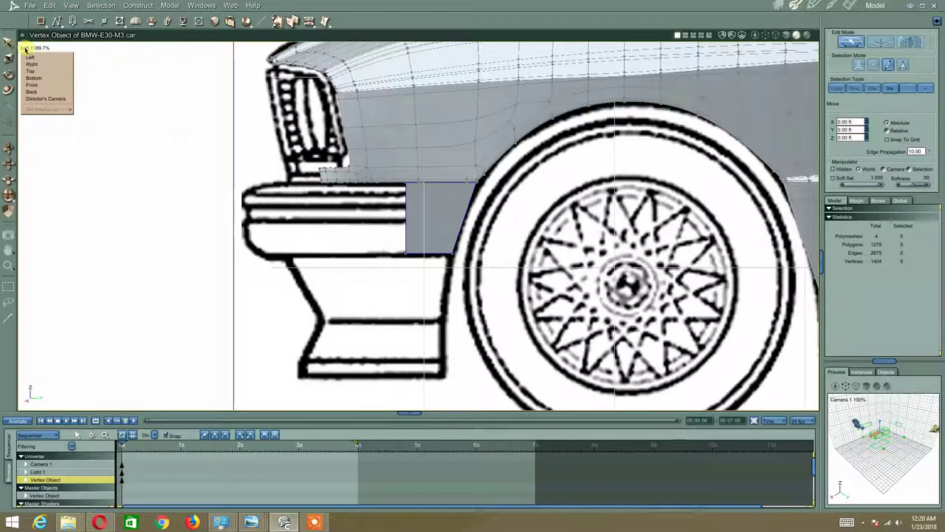
pyautogui.click(42, 86)
pyautogui.scroll(5, 492, 236)
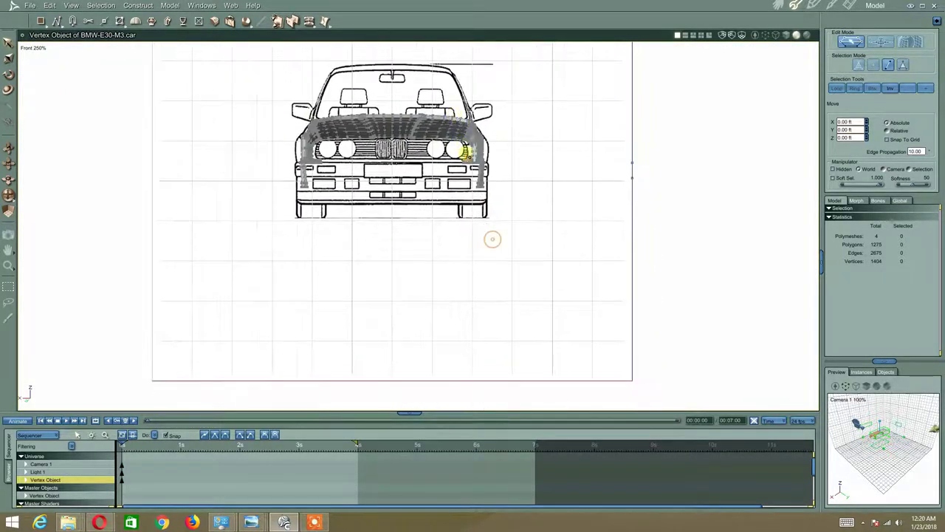
pyautogui.moveTo(555, 151); pyautogui.dragTo(448, 189, button='middle')
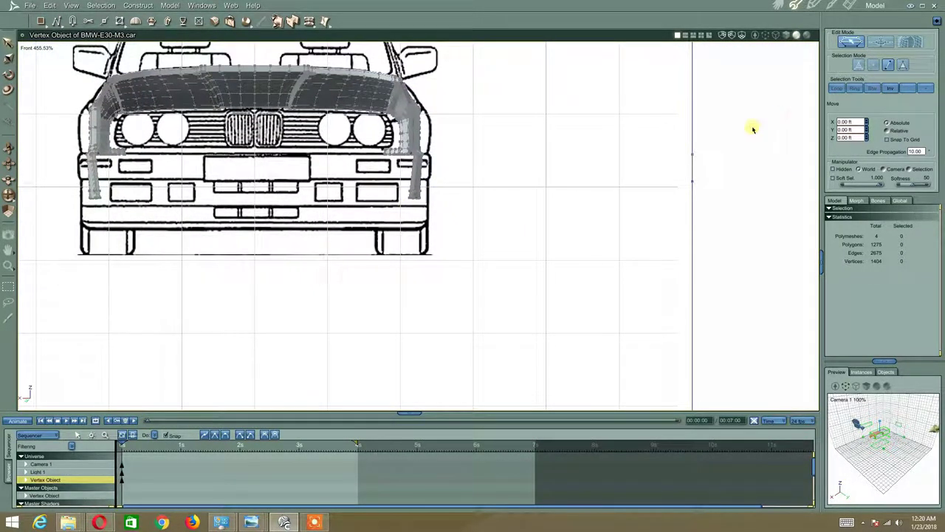
pyautogui.moveTo(744, 124); pyautogui.dragTo(610, 233)
pyautogui.moveTo(652, 173); pyautogui.dragTo(373, 190)
pyautogui.scroll(5, 373, 191)
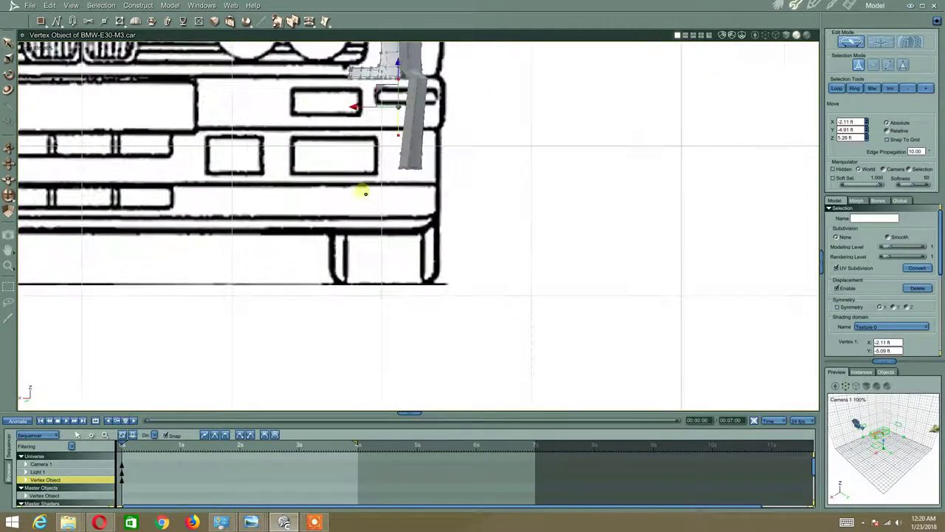
# Switch the display to wireframe and shift the plane outward in the front view to about X -2.24 ft
pyautogui.moveTo(377, 150); pyautogui.dragTo(396, 277, button='middle')
pyautogui.scroll(1, 399, 273)
pyautogui.scroll(1, 493, 147)
pyautogui.moveTo(494, 147); pyautogui.dragTo(509, 196, button='middle')
pyautogui.scroll(-2, 483, 214)
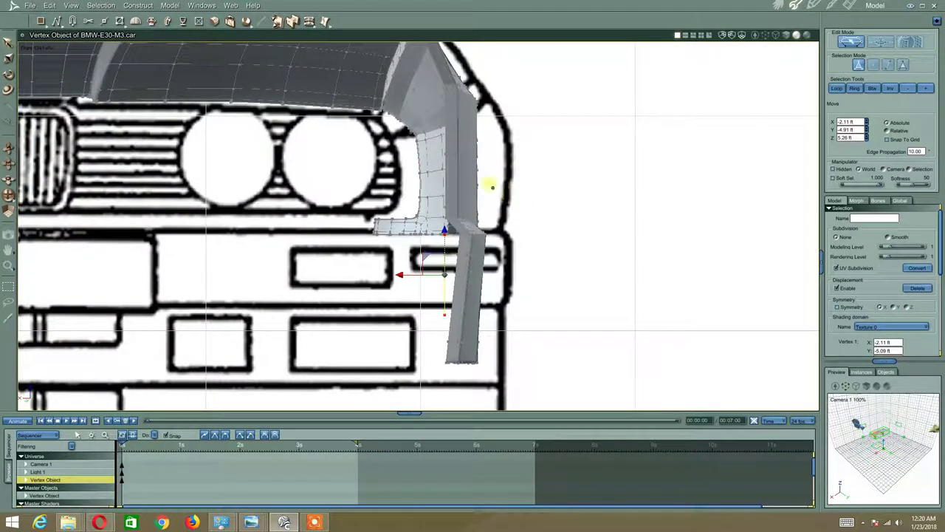
pyautogui.click(775, 34)
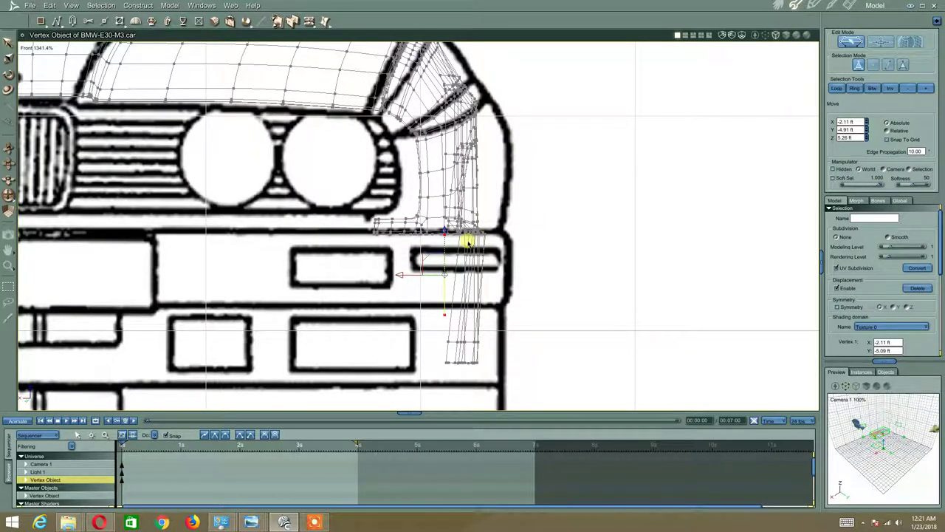
pyautogui.moveTo(407, 282)
pyautogui.mouseDown()
pyautogui.moveTo(441, 276)
pyautogui.moveTo(423, 276)
pyautogui.mouseUp()
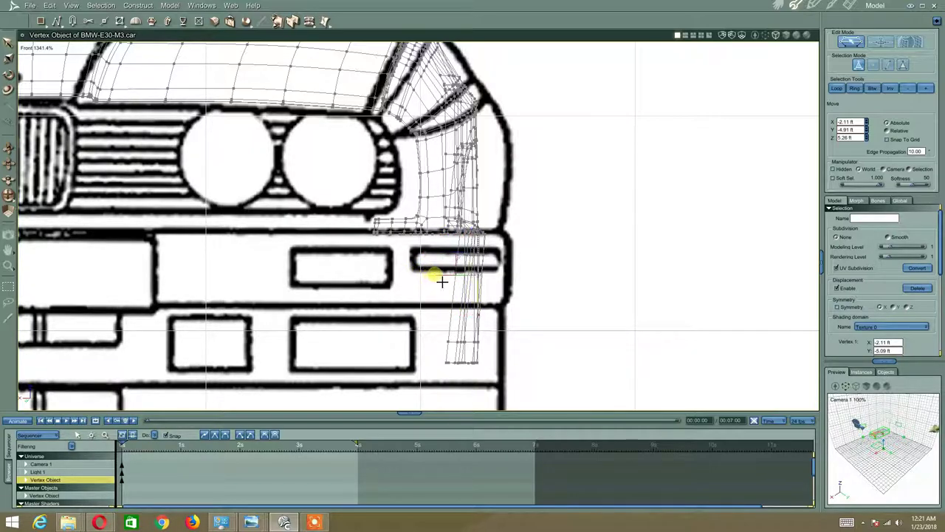
# Using the Director's Camera view, move the plane to about X -2.18 ft under the fender's lower edge and restore shaded display
pyautogui.click(34, 49)
pyautogui.click(35, 98)
pyautogui.moveTo(665, 205); pyautogui.dragTo(474, 277)
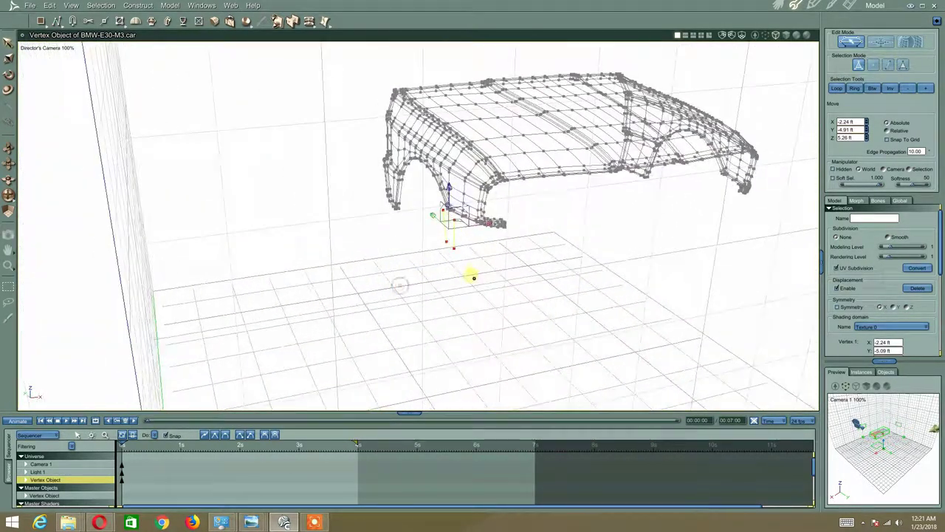
pyautogui.scroll(3, 494, 240)
pyautogui.moveTo(498, 236); pyautogui.dragTo(465, 230)
pyautogui.scroll(3, 475, 261)
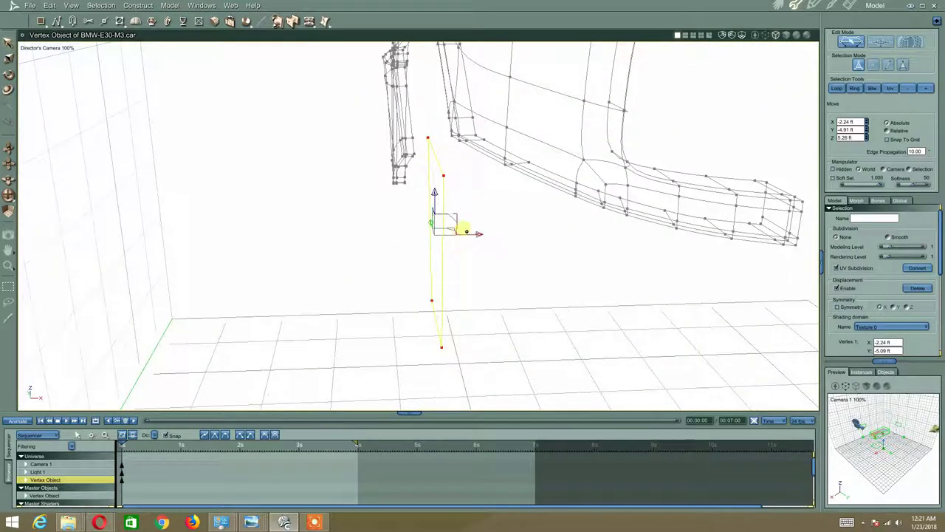
pyautogui.click(799, 37)
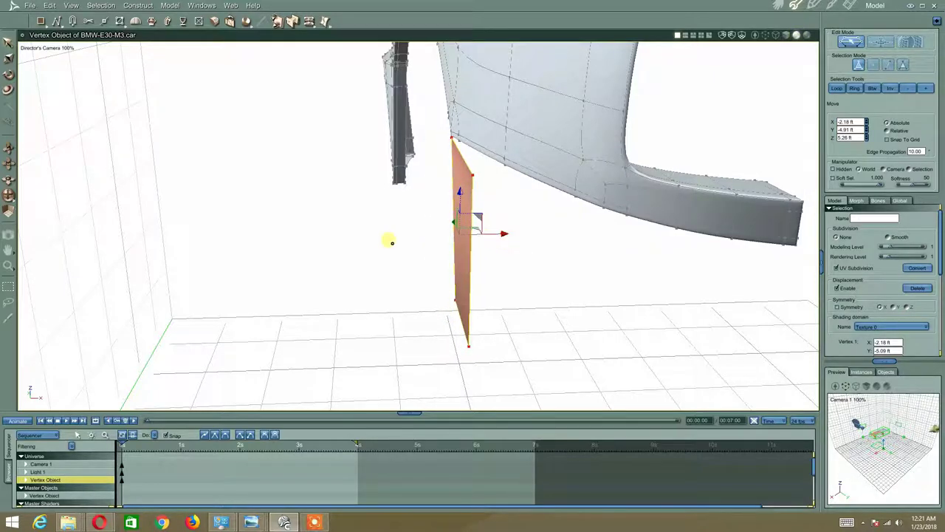
pyautogui.moveTo(392, 242); pyautogui.dragTo(519, 257, button='middle')
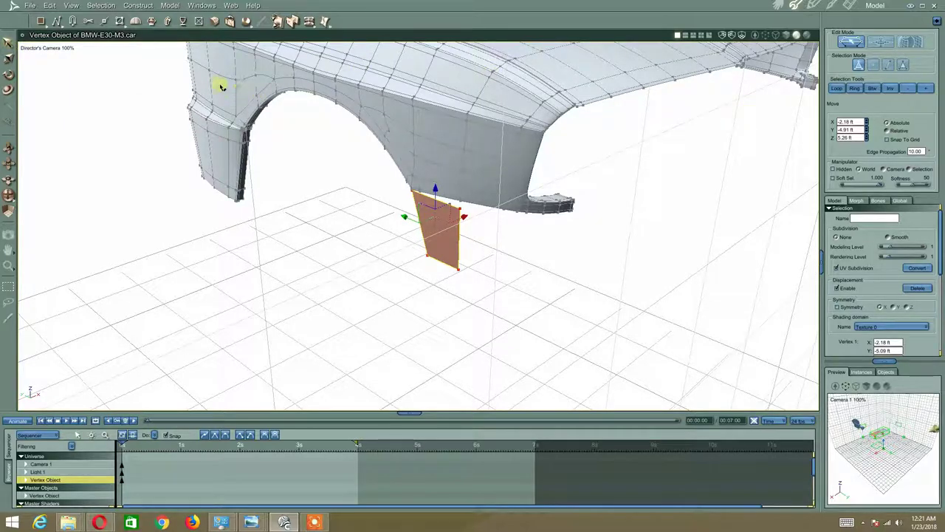
# Select only the plane's front vertical edge in the left view and activate the Move tool
pyautogui.click(50, 47)
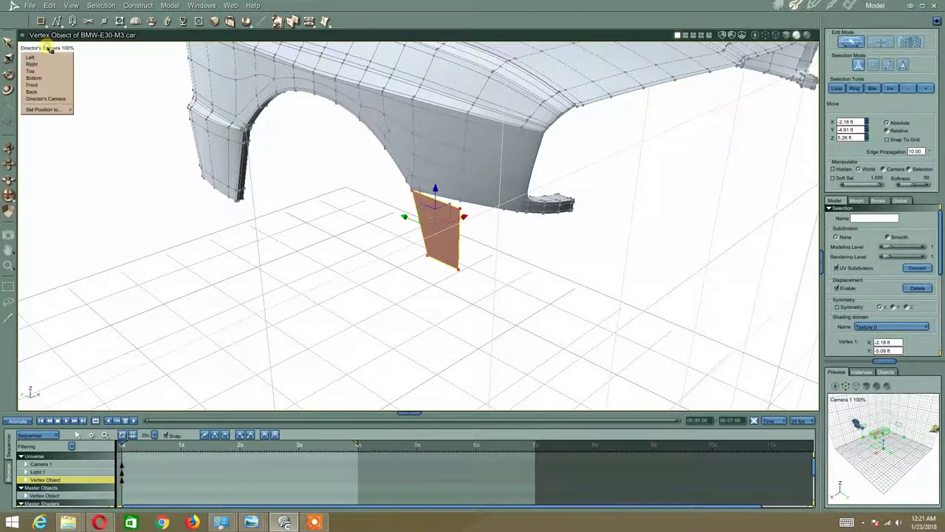
pyautogui.click(33, 84)
pyautogui.scroll(2, 329, 173)
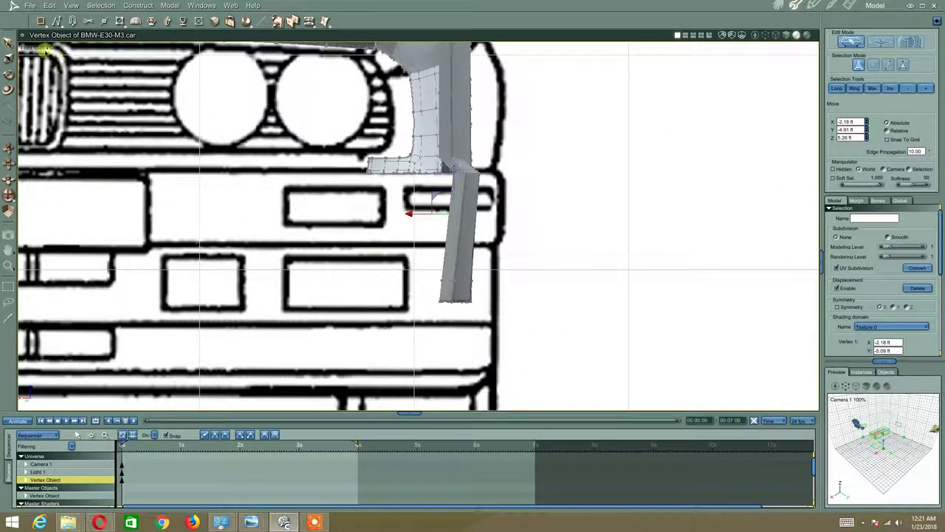
pyautogui.click(37, 47)
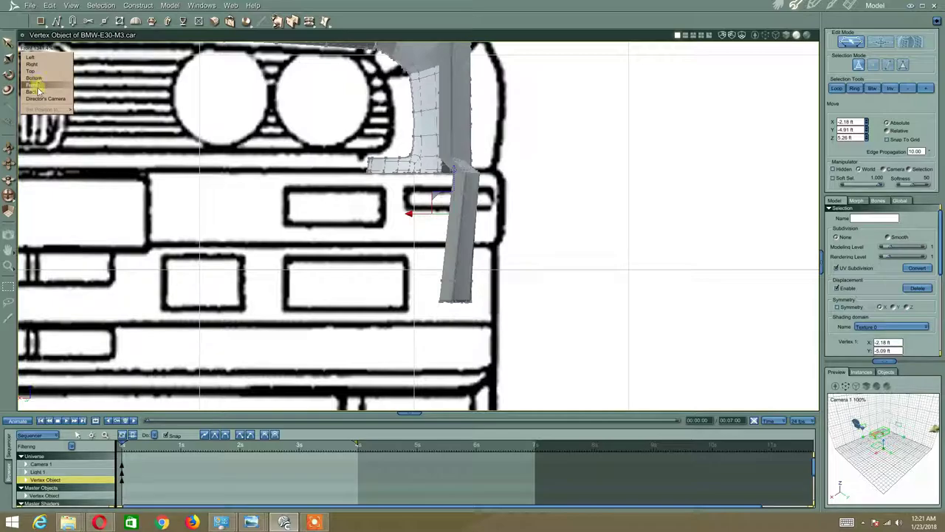
pyautogui.click(30, 57)
pyautogui.moveTo(241, 177); pyautogui.dragTo(266, 169, button='middle')
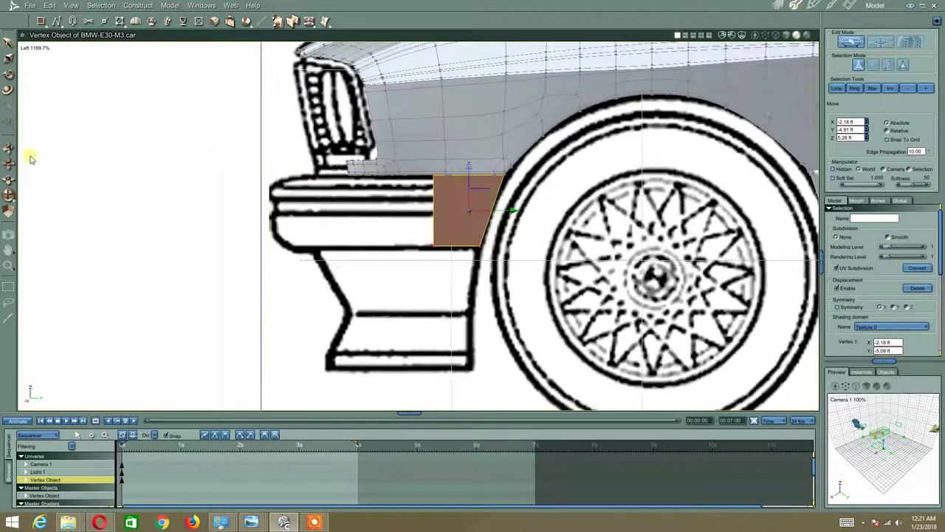
pyautogui.click(8, 59)
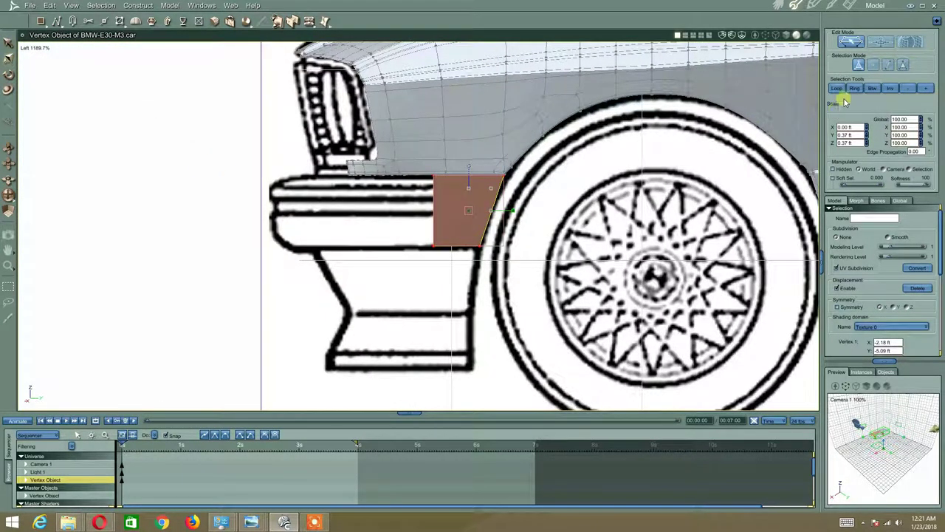
pyautogui.click(888, 66)
pyautogui.click(463, 314)
pyautogui.click(437, 222)
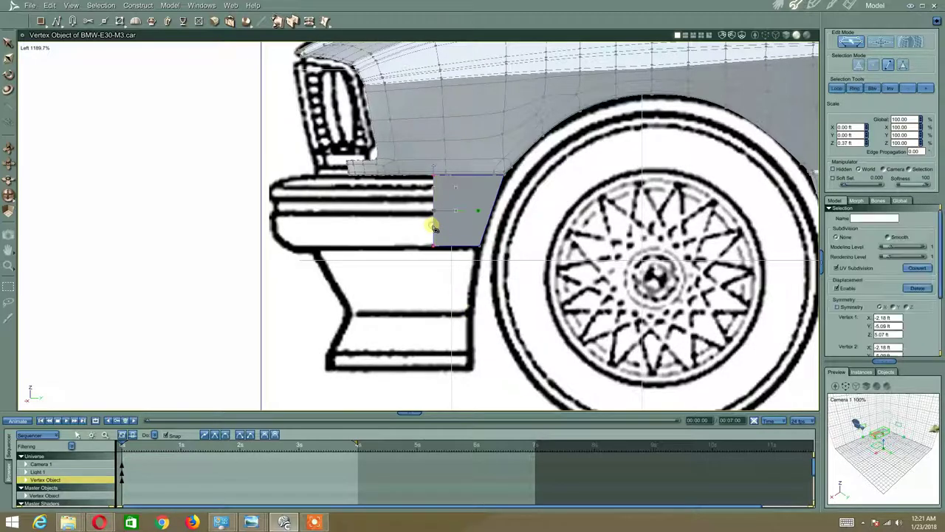
pyautogui.click(8, 41)
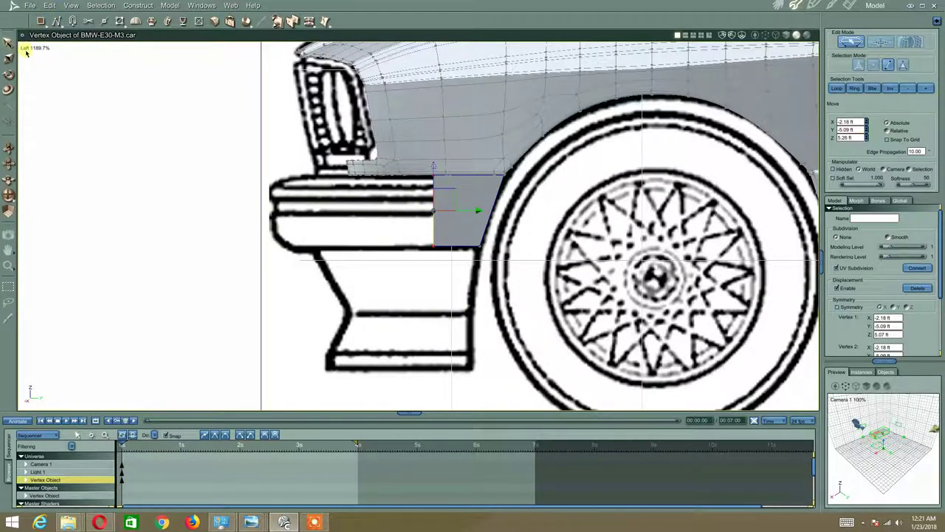
# Examine how the plane's front edge lines up with the bumper's corner outline in the top view
pyautogui.click(26, 48)
pyautogui.click(33, 71)
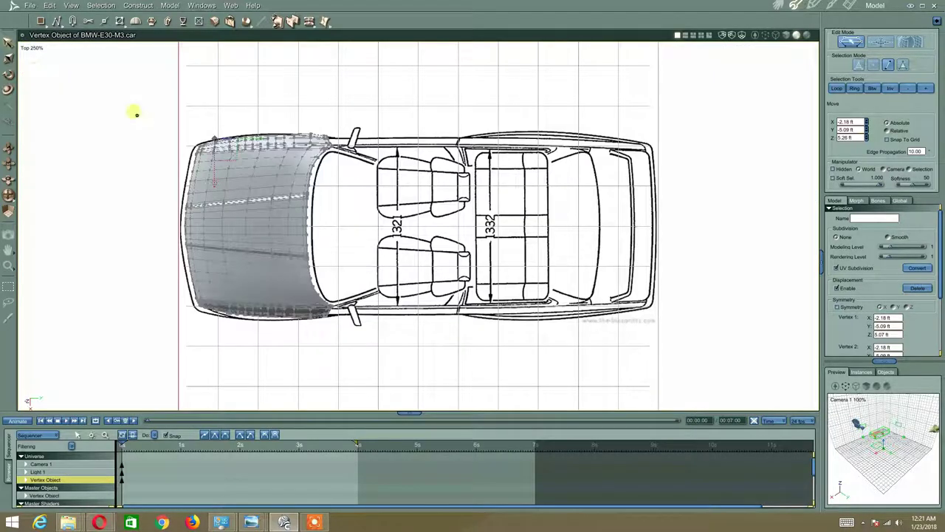
pyautogui.scroll(3, 211, 160)
pyautogui.scroll(3, 313, 217)
pyautogui.scroll(3, 356, 256)
pyautogui.scroll(6, 356, 256)
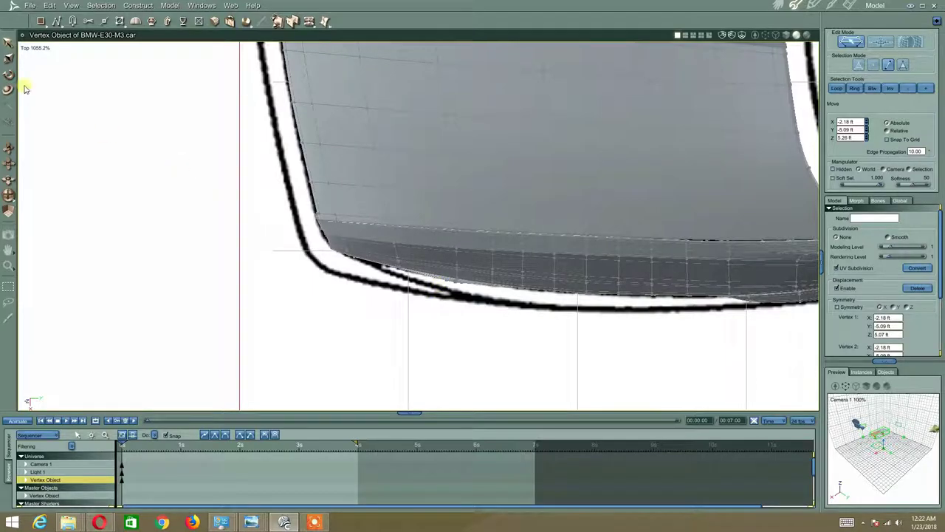
pyautogui.scroll(-3, 544, 291)
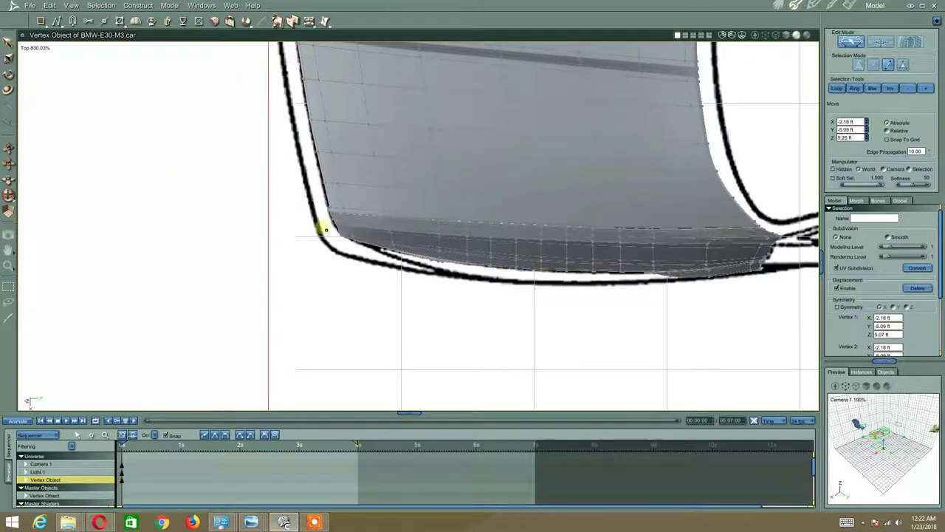
pyautogui.moveTo(382, 72); pyautogui.dragTo(359, 346, button='middle')
pyautogui.moveTo(424, 99); pyautogui.dragTo(436, 346, button='middle')
pyautogui.scroll(4, 413, 279)
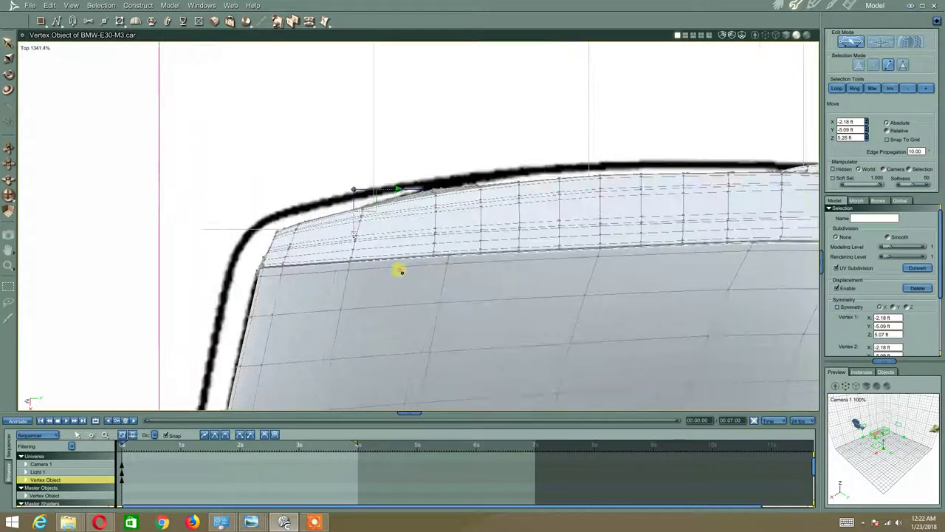
pyautogui.scroll(3, 398, 271)
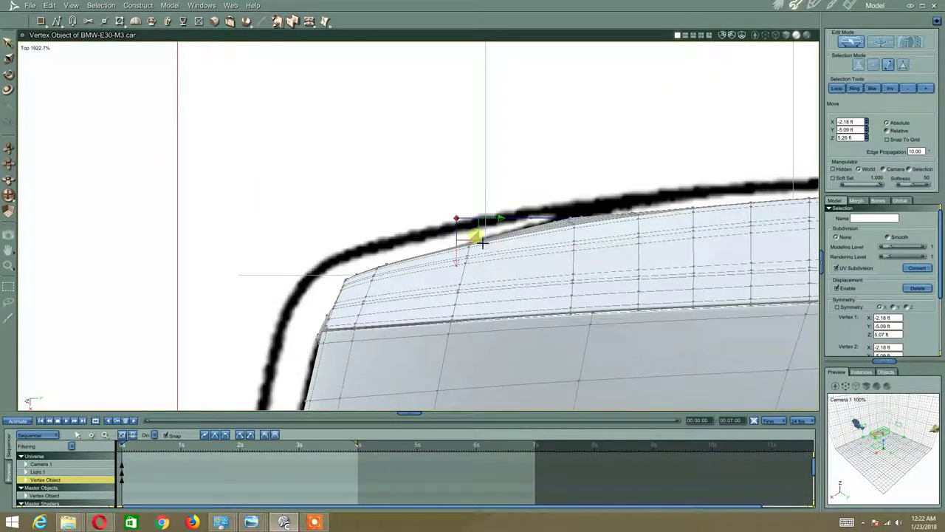
# Undo a trial move of the front edge toward the bumper corner and move the edge rearward to about Y -5.00 ft
pyautogui.moveTo(482, 246); pyautogui.dragTo(339, 297)
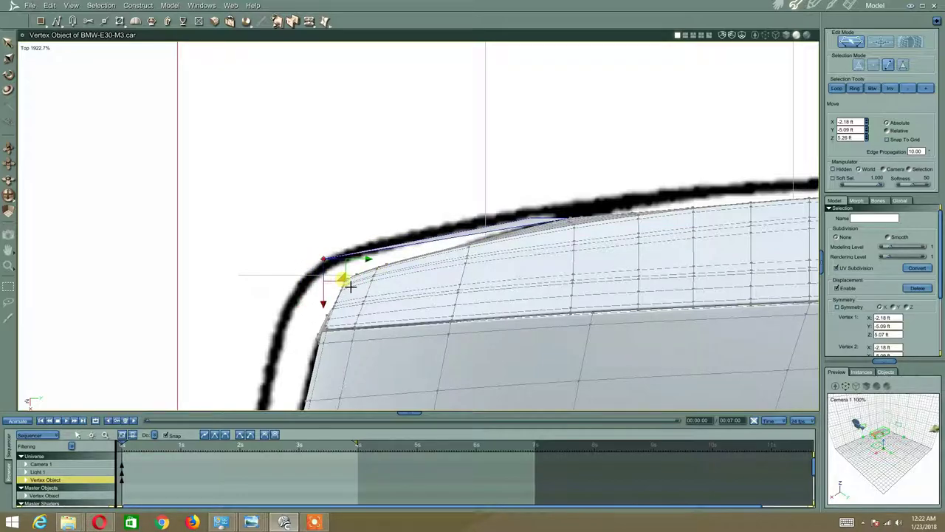
pyautogui.hotkey('ctrl', 'z')
pyautogui.moveTo(554, 248); pyautogui.dragTo(547, 264, button='middle')
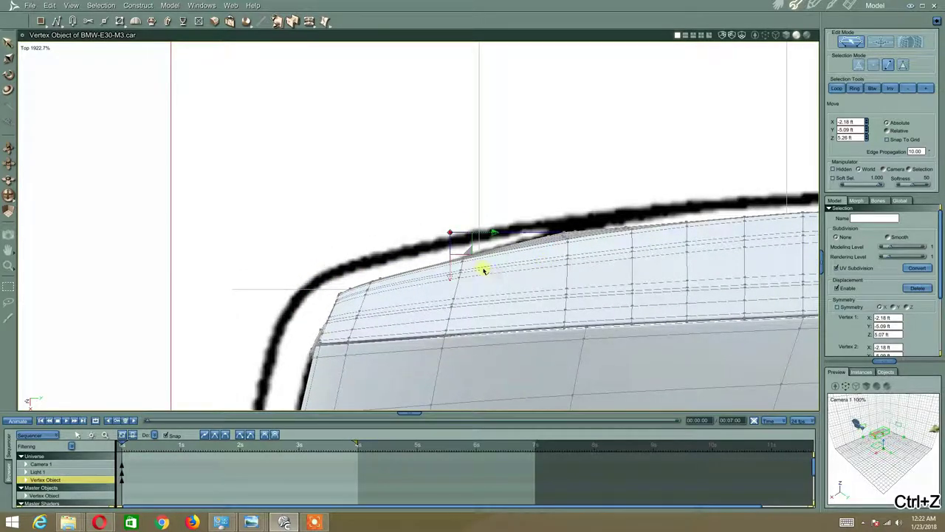
pyautogui.moveTo(492, 232); pyautogui.dragTo(521, 235)
pyautogui.moveTo(476, 268); pyautogui.dragTo(508, 252, button='middle')
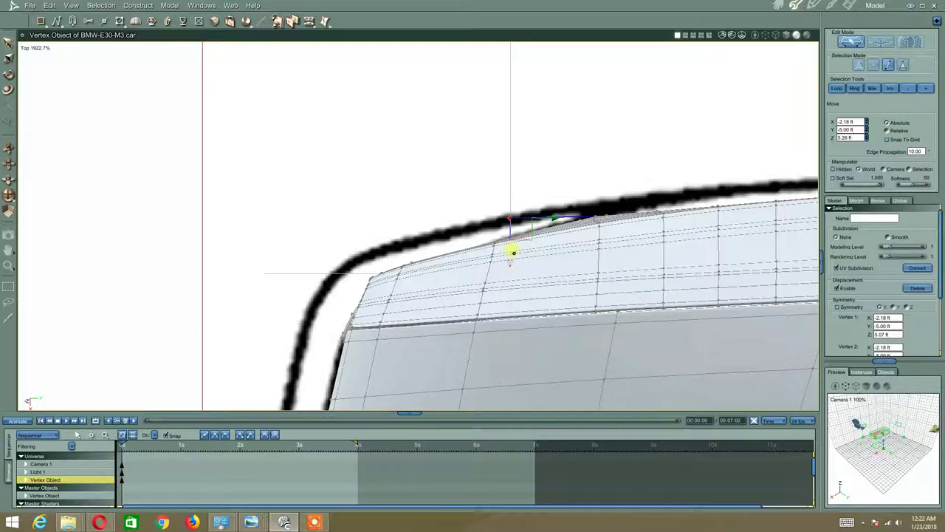
# In the left view, activate Dynamic Extrusion on the plane's front edge and enable Link Polygons
pyautogui.click(35, 48)
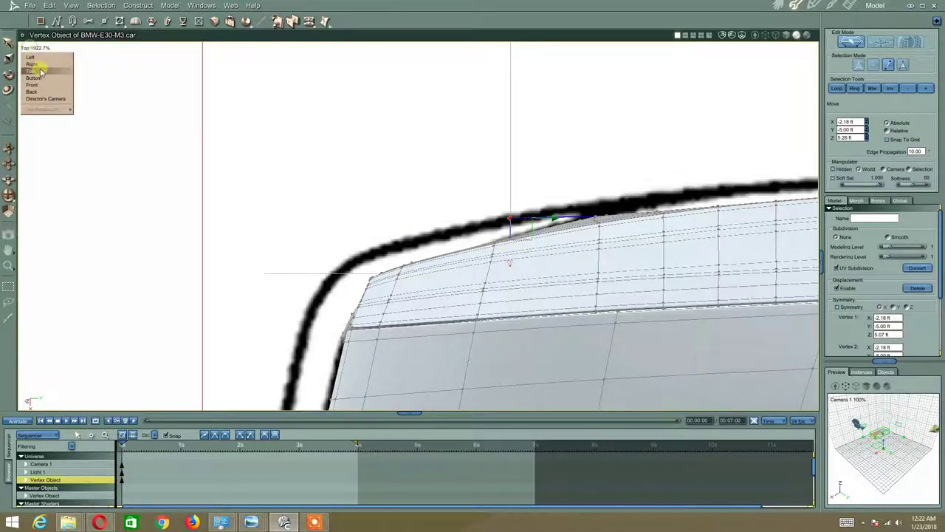
pyautogui.click(30, 57)
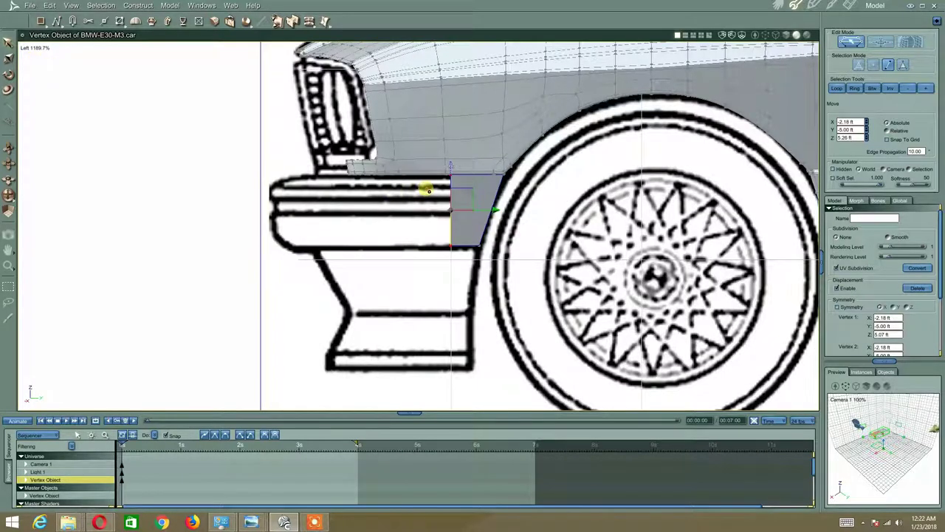
pyautogui.moveTo(421, 185); pyautogui.dragTo(405, 167, button='middle')
pyautogui.scroll(2, 405, 167)
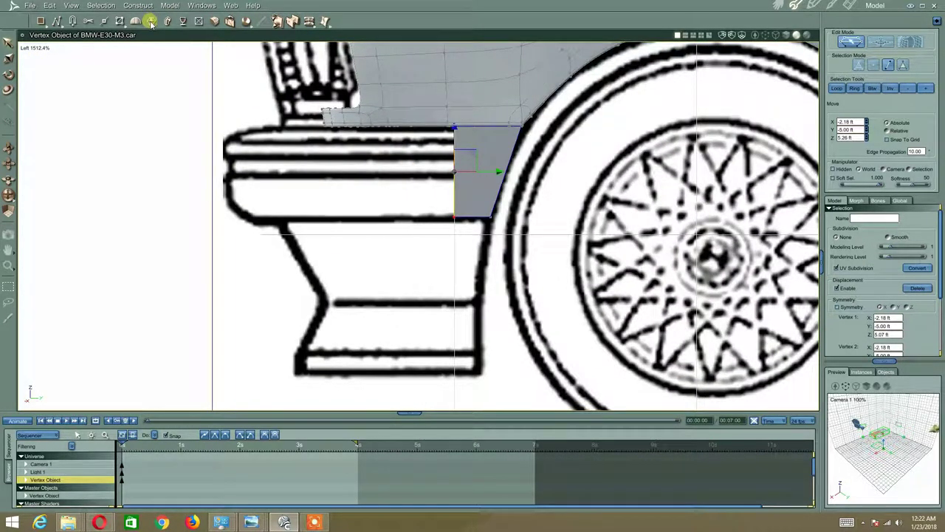
pyautogui.click(150, 22)
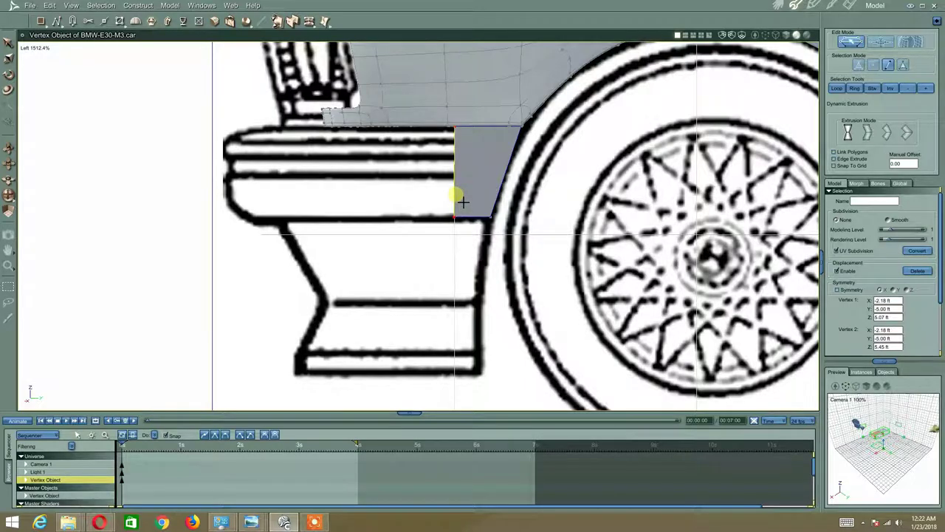
pyautogui.click(835, 154)
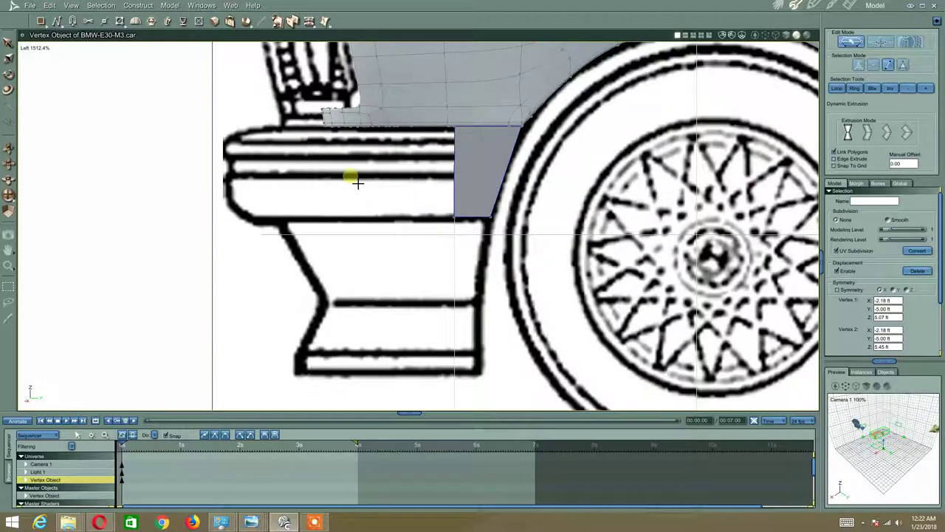
# Undo the trial extrusion and extrude the plane's front edge a short distance forward in the Director's Camera view
pyautogui.click(37, 48)
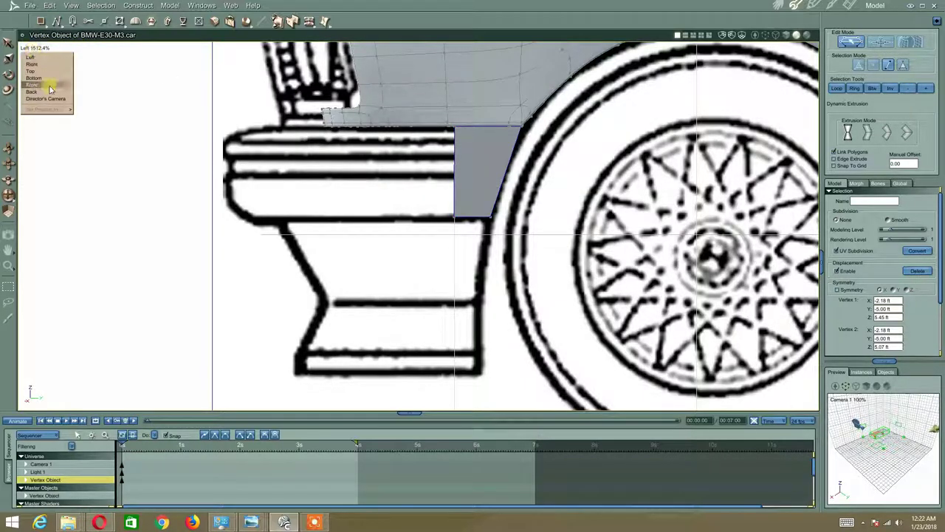
pyautogui.click(54, 103)
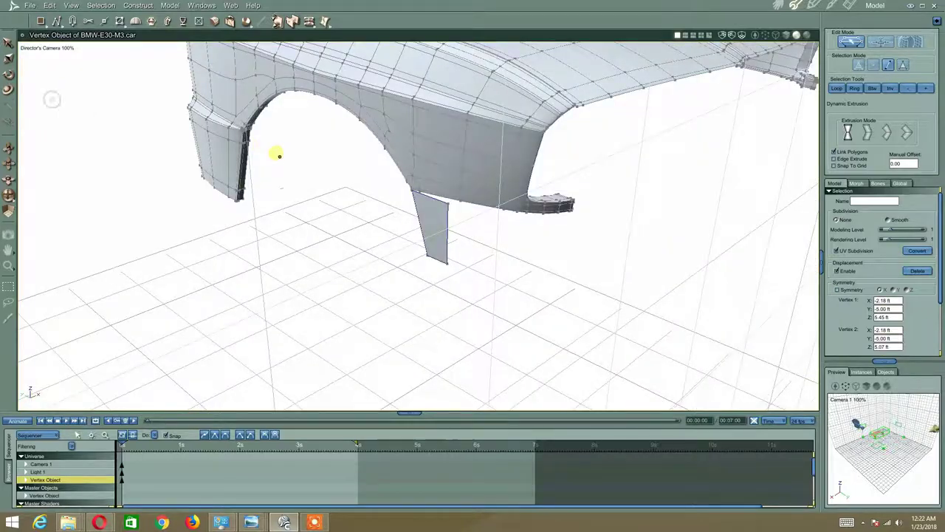
pyautogui.hotkey('ctrl', 'z')
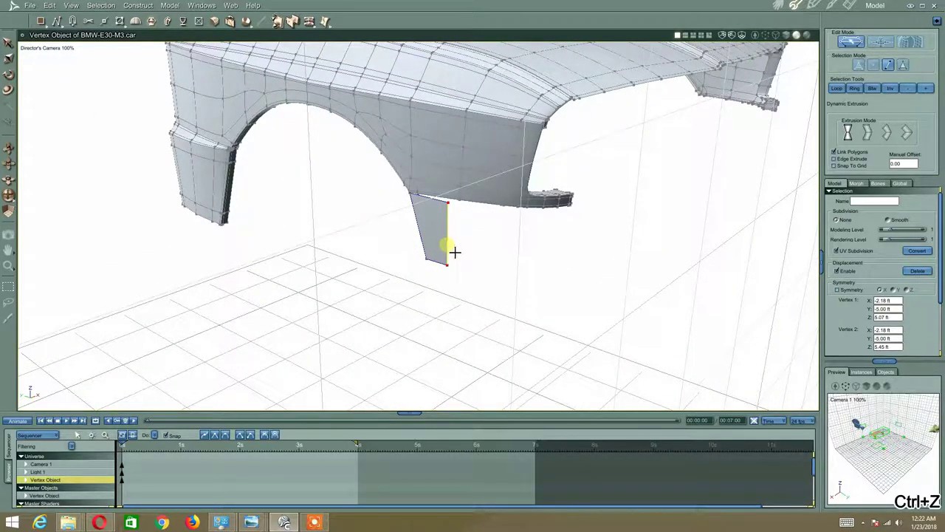
pyautogui.moveTo(449, 247)
pyautogui.mouseDown()
pyautogui.moveTo(475, 255)
pyautogui.moveTo(457, 250)
pyautogui.mouseUp()
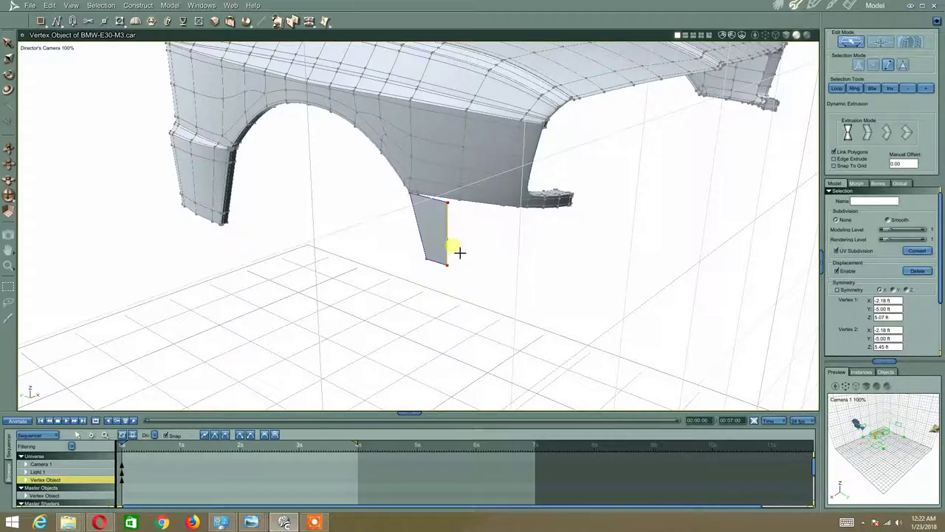
pyautogui.rightClick(459, 252)
pyautogui.click(452, 238)
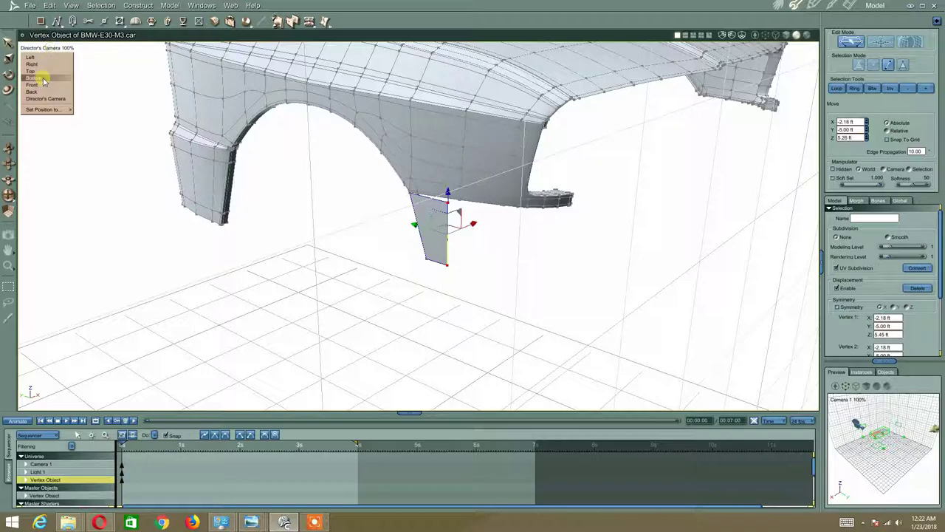
# In the top view, move the extruded edge along the bumper outline to about X -2.06 ft, Y -5.50 ft at the corner
pyautogui.click(33, 72)
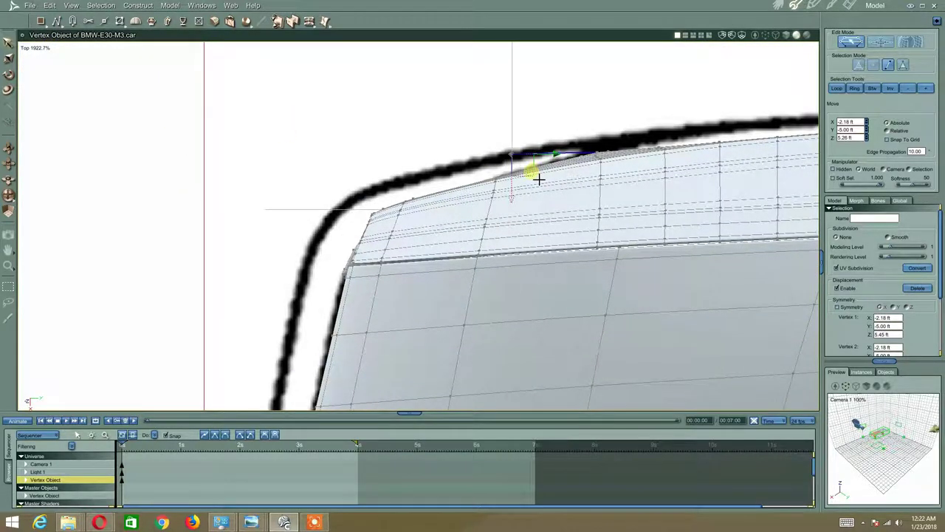
pyautogui.moveTo(539, 179); pyautogui.dragTo(385, 214)
pyautogui.moveTo(372, 227); pyautogui.dragTo(429, 203, button='middle')
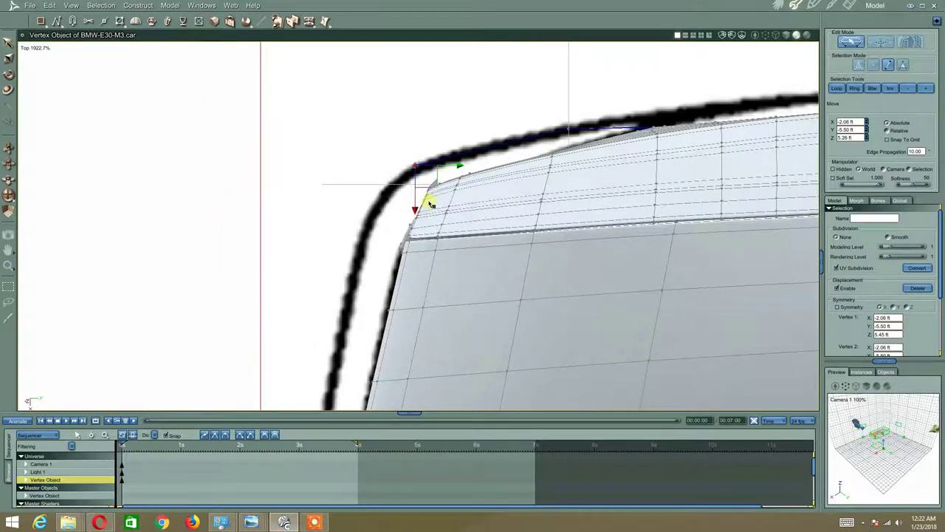
# Compare the extended bumper side with the blueprints in the front and left views
pyautogui.click(36, 53)
pyautogui.click(36, 73)
pyautogui.click(26, 48)
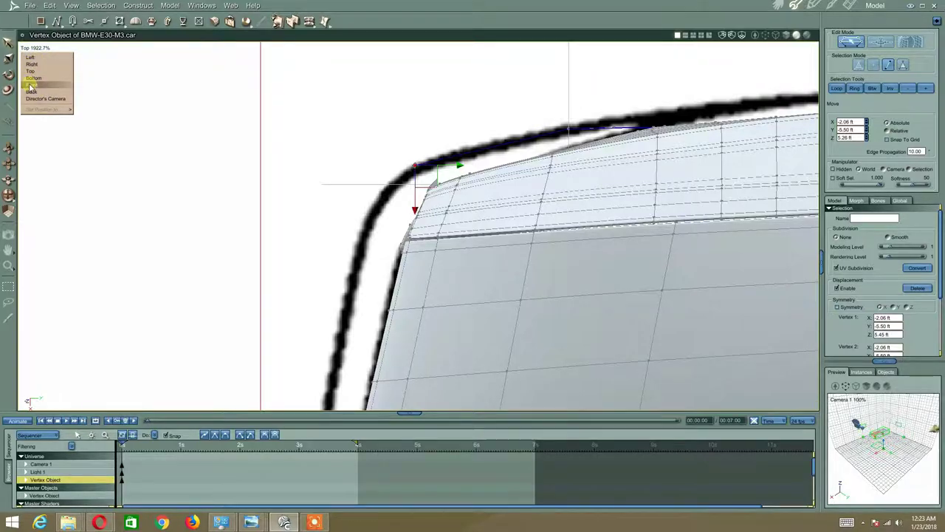
pyautogui.click(31, 85)
pyautogui.click(41, 48)
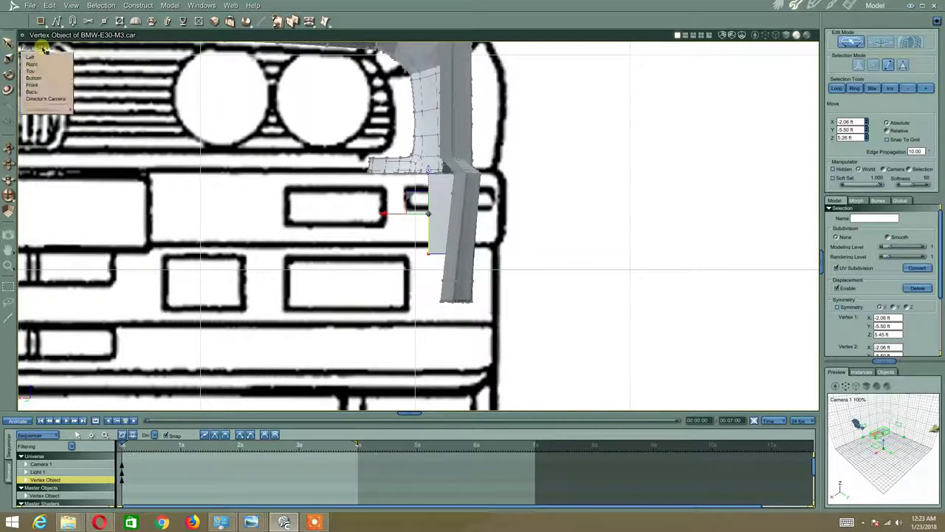
pyautogui.click(34, 65)
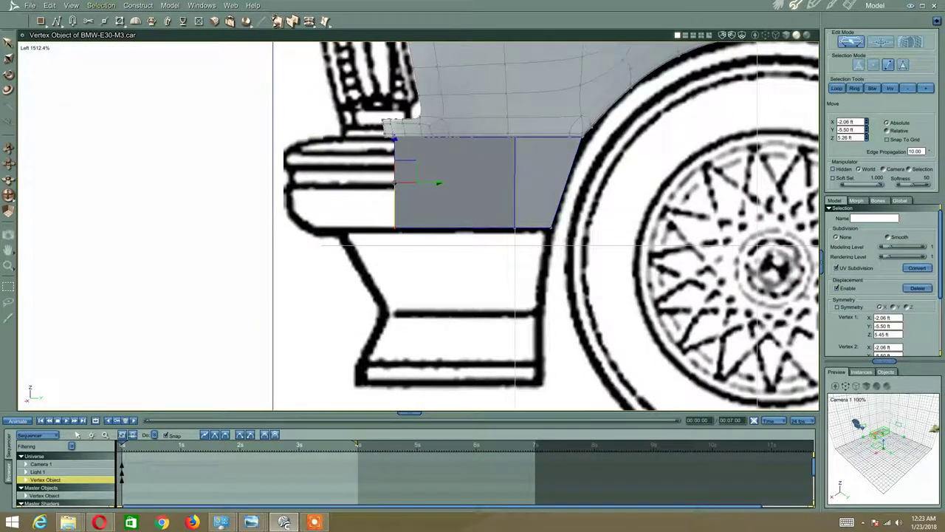
# In the Director's Camera view, extrude the front edge inward across the car to about X -1.94 ft
pyautogui.click(37, 48)
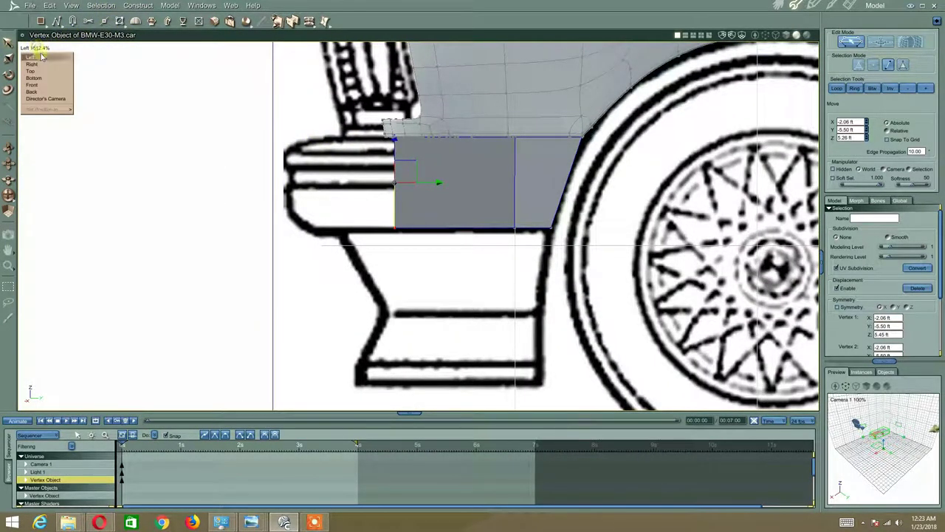
pyautogui.click(40, 99)
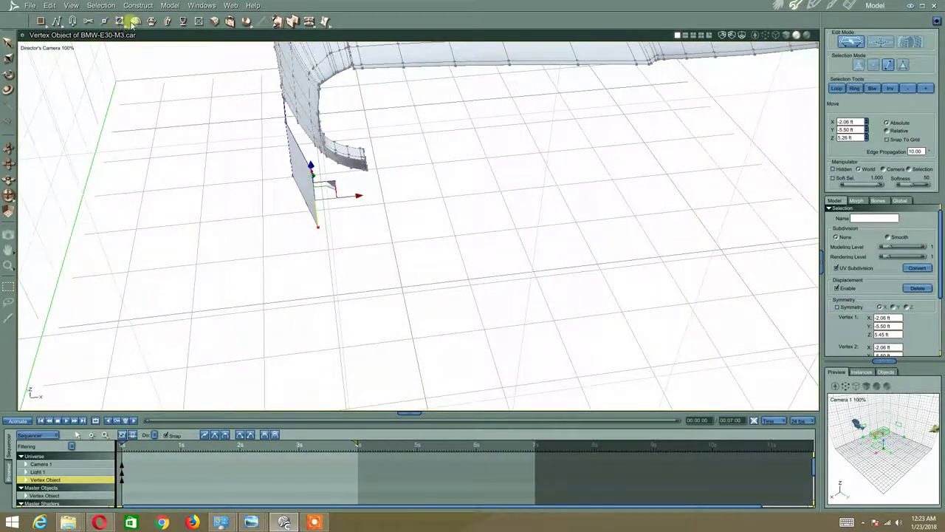
pyautogui.click(150, 22)
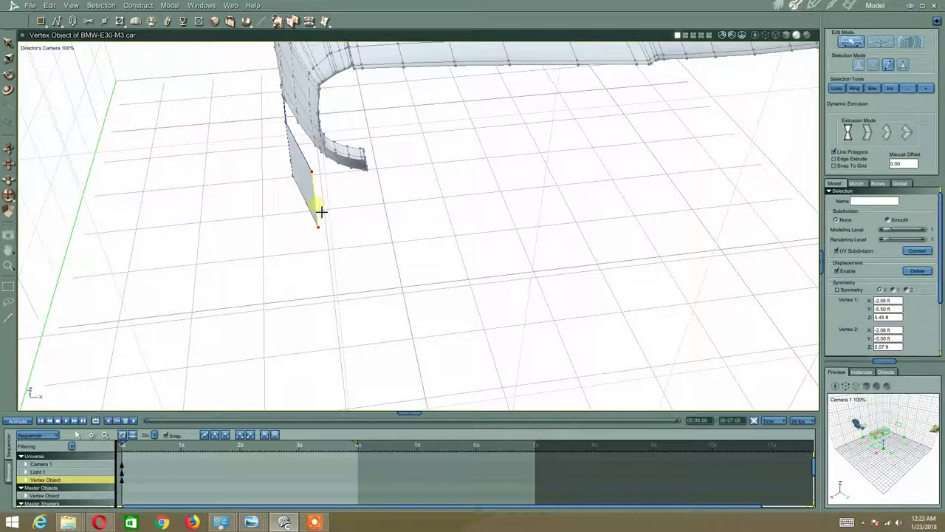
pyautogui.moveTo(323, 213); pyautogui.dragTo(271, 122)
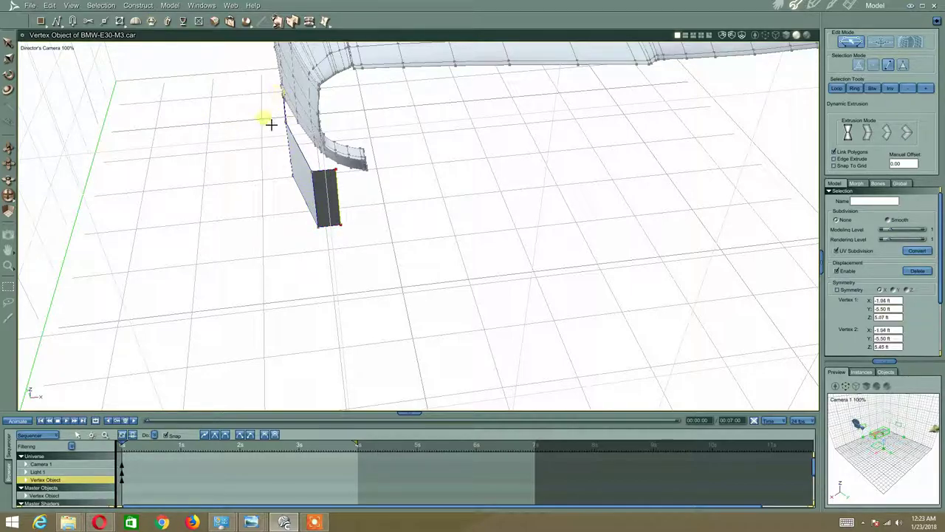
pyautogui.rightClick(270, 123)
pyautogui.click(258, 120)
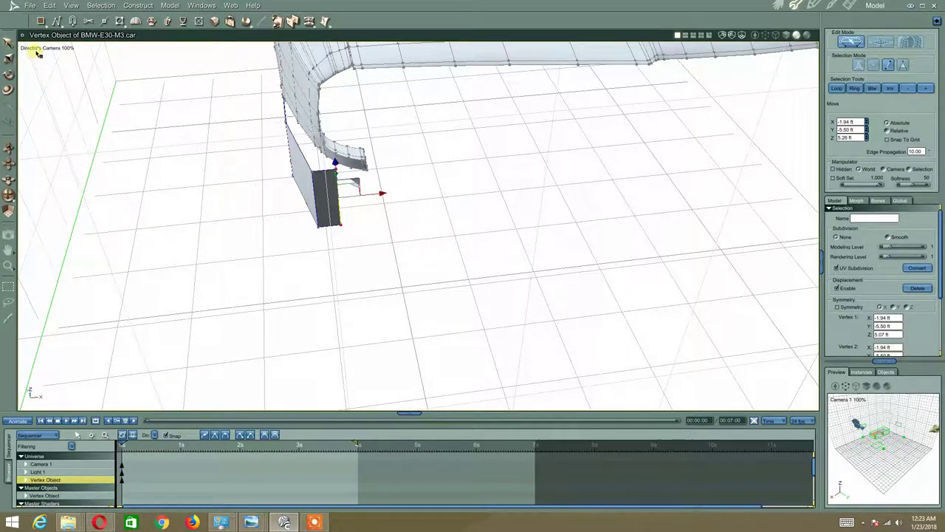
# In the top view, move the new edge onto the rounded bumper corner at about X -1.86 ft, Y -5.68 ft
pyautogui.click(33, 48)
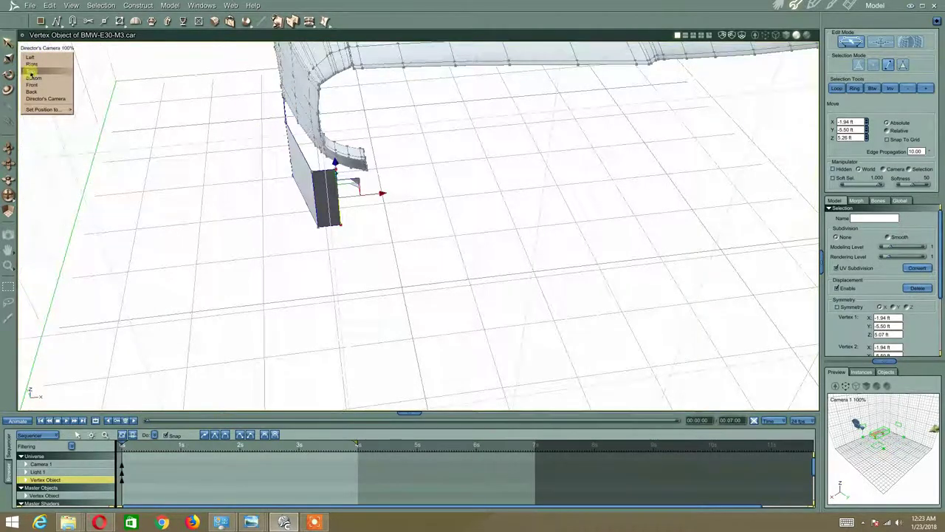
pyautogui.click(31, 71)
pyautogui.scroll(-2, 324, 166)
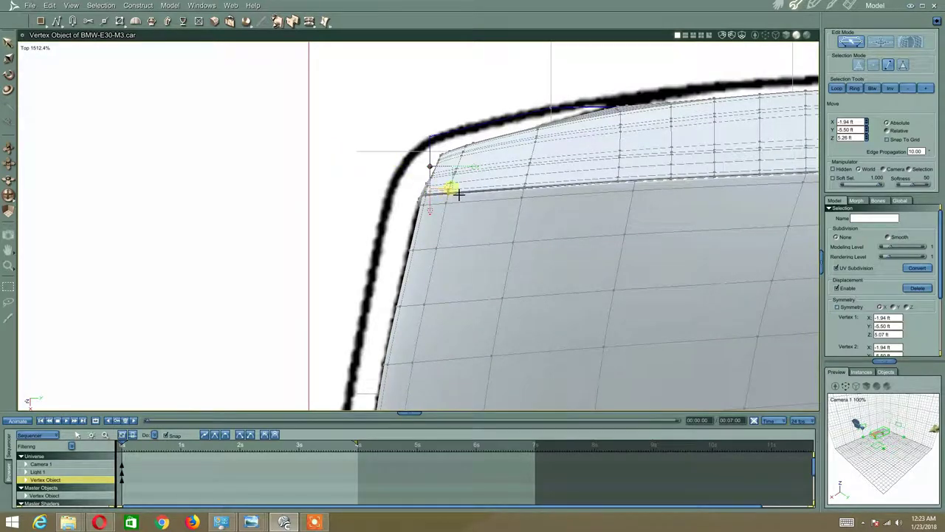
pyautogui.moveTo(450, 193); pyautogui.dragTo(414, 209)
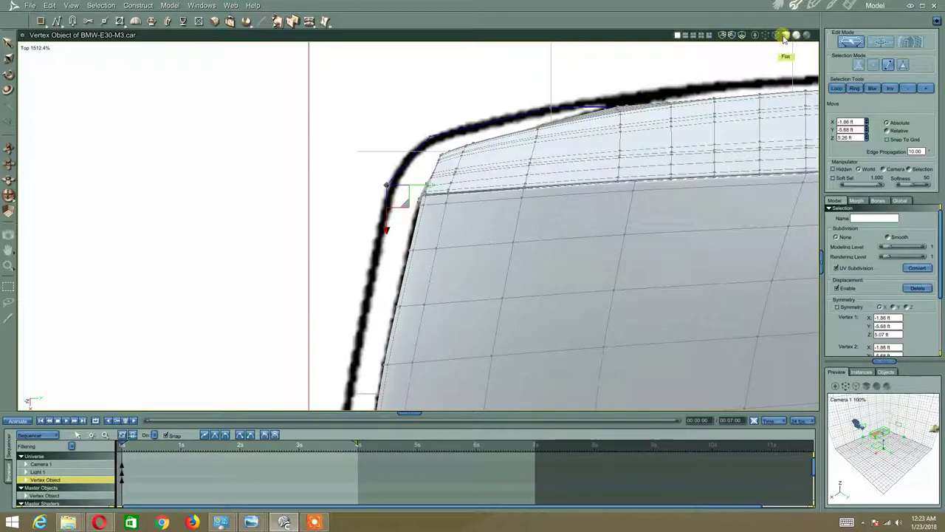
# Split the workspace into two viewports, with the Director's Camera beside a top view enlarged on the bumper corner
pyautogui.click(686, 36)
pyautogui.click(686, 36)
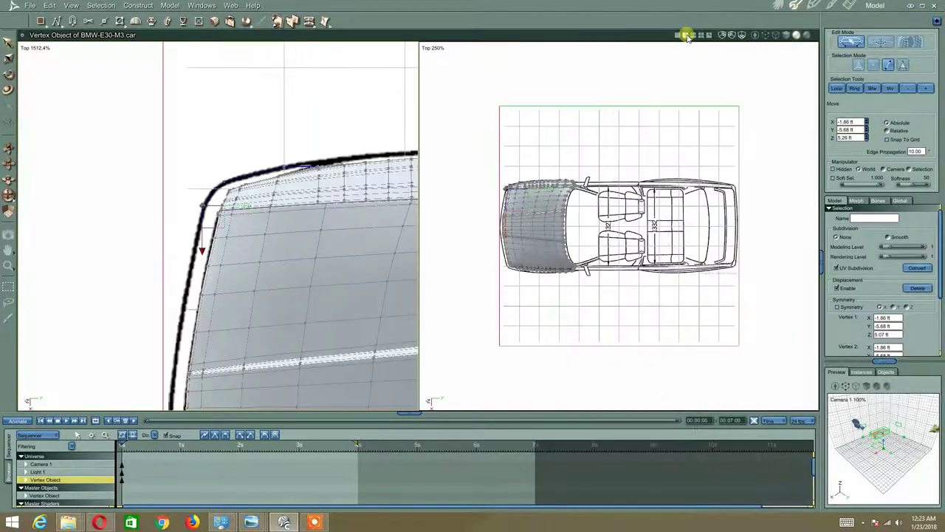
pyautogui.moveTo(599, 241); pyautogui.dragTo(624, 192, button='middle')
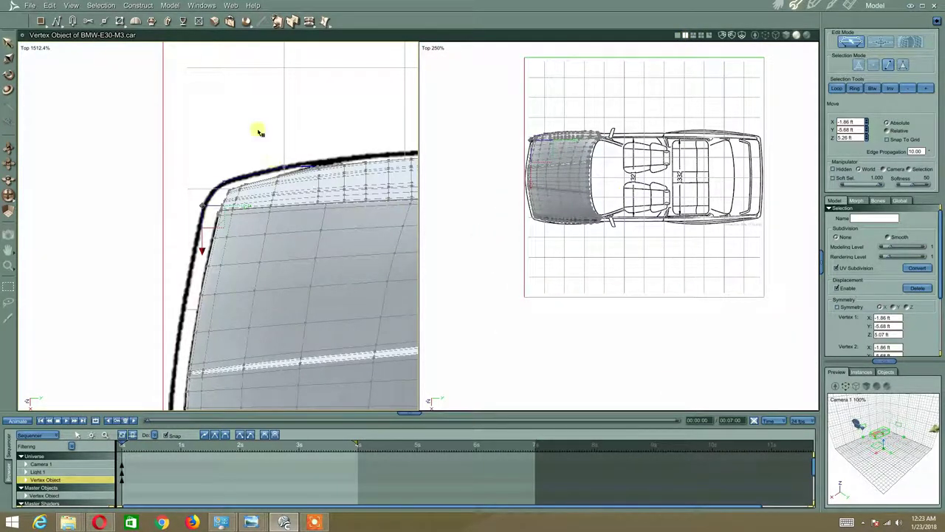
pyautogui.scroll(1, 516, 144)
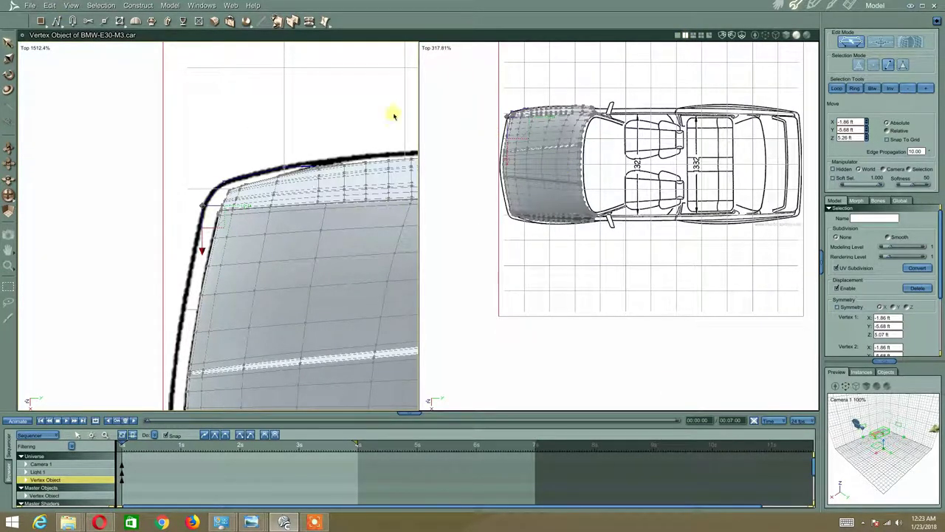
pyautogui.click(31, 48)
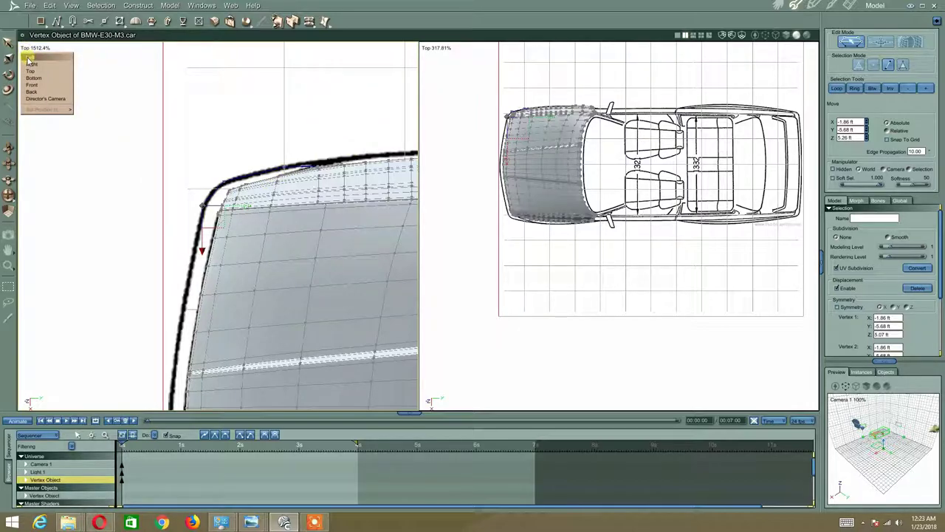
pyautogui.click(29, 58)
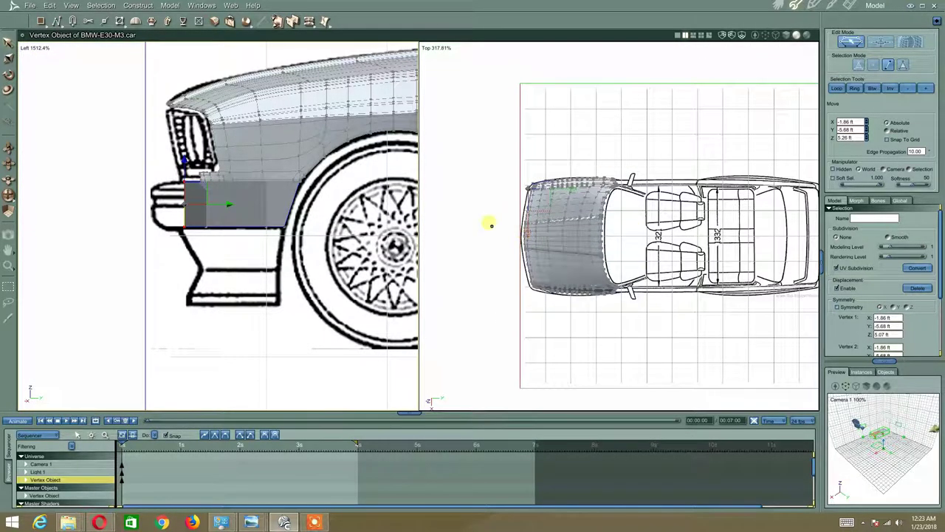
pyautogui.scroll(5, 490, 219)
pyautogui.scroll(3, 617, 230)
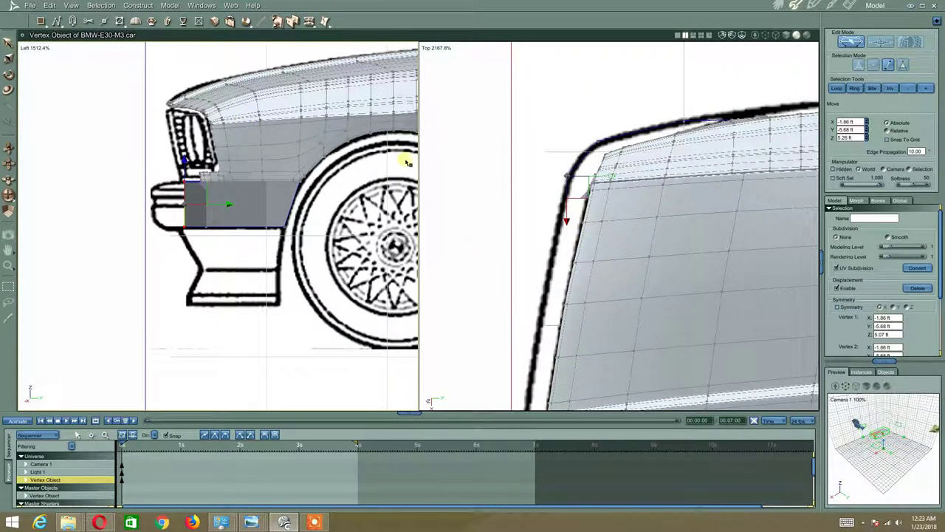
pyautogui.click(33, 47)
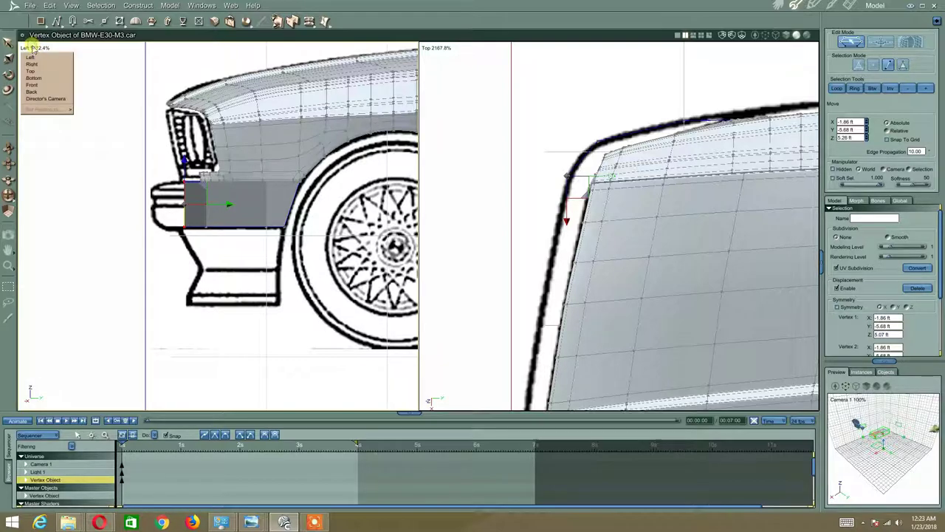
pyautogui.click(34, 100)
pyautogui.moveTo(180, 154)
pyautogui.mouseDown(button='middle')
pyautogui.moveTo(165, 164)
pyautogui.moveTo(165, 153)
pyautogui.mouseUp(button='middle')
# Extrude the bumper's leading edge inward to about X -1.65 ft with Dynamic Extrusion
pyautogui.click(150, 21)
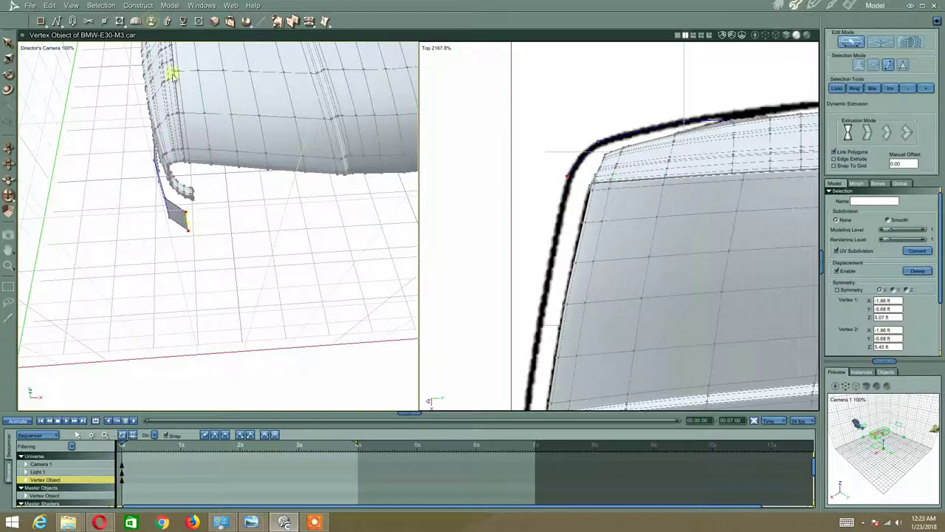
pyautogui.moveTo(190, 227); pyautogui.dragTo(215, 251)
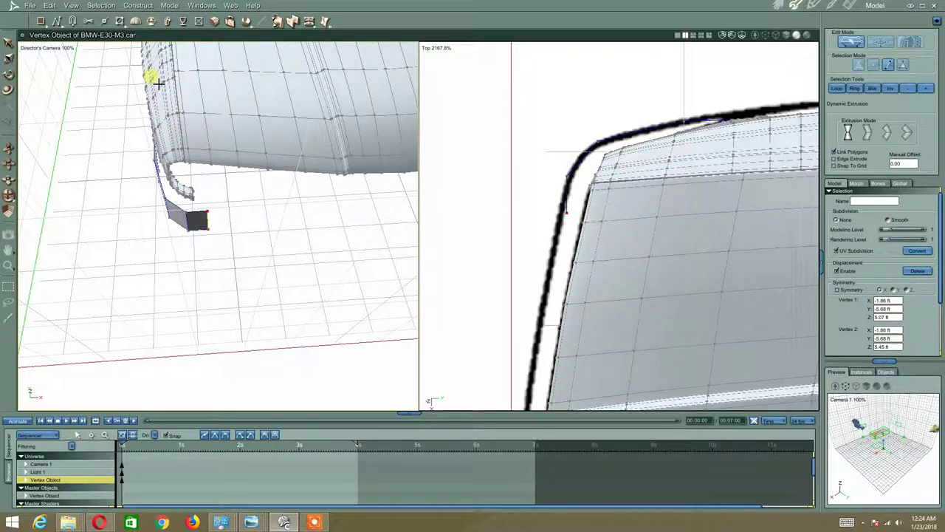
pyautogui.rightClick(163, 117)
pyautogui.click(159, 120)
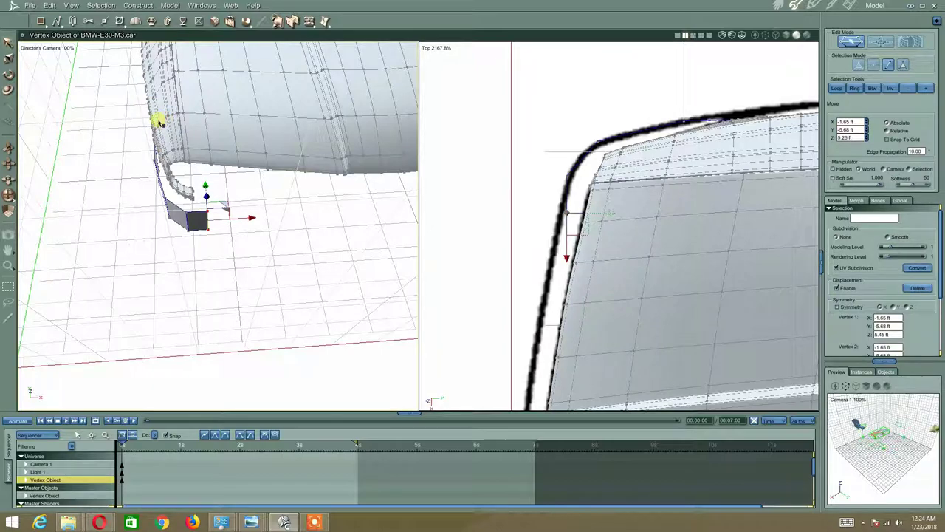
# In the top view, move the extruded edge along the front bumper outline to the car's centreline
pyautogui.click(42, 49)
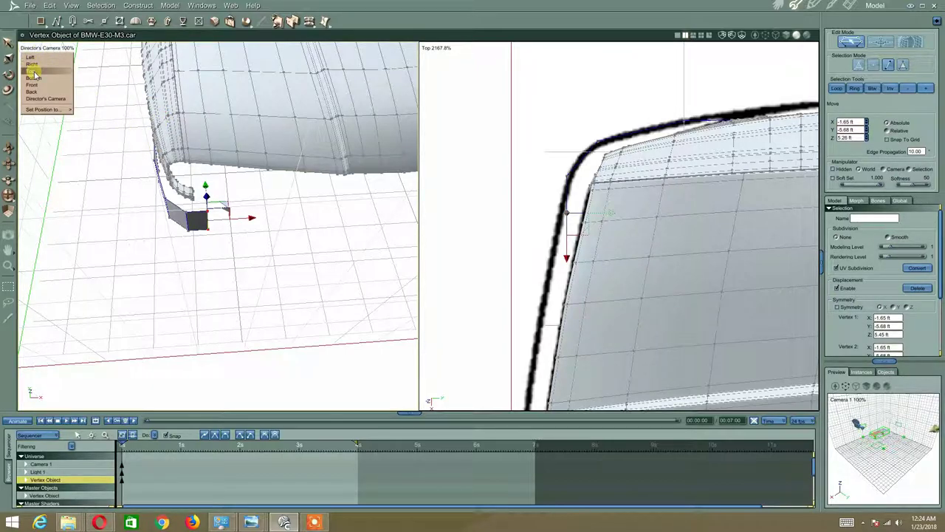
pyautogui.moveTo(593, 292); pyautogui.dragTo(606, 147, button='middle')
pyautogui.scroll(-4, 606, 213)
pyautogui.moveTo(621, 118); pyautogui.dragTo(590, 268)
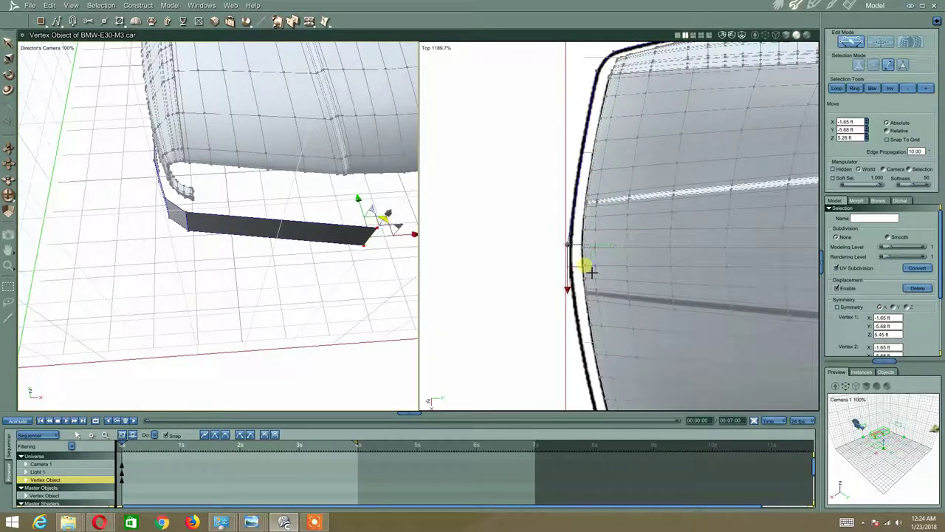
# Set the X position of the bumper's leading edge to 0 ft, exactly on the car's centreline
pyautogui.scroll(5, 591, 267)
pyautogui.moveTo(591, 265); pyautogui.dragTo(635, 186, button='middle')
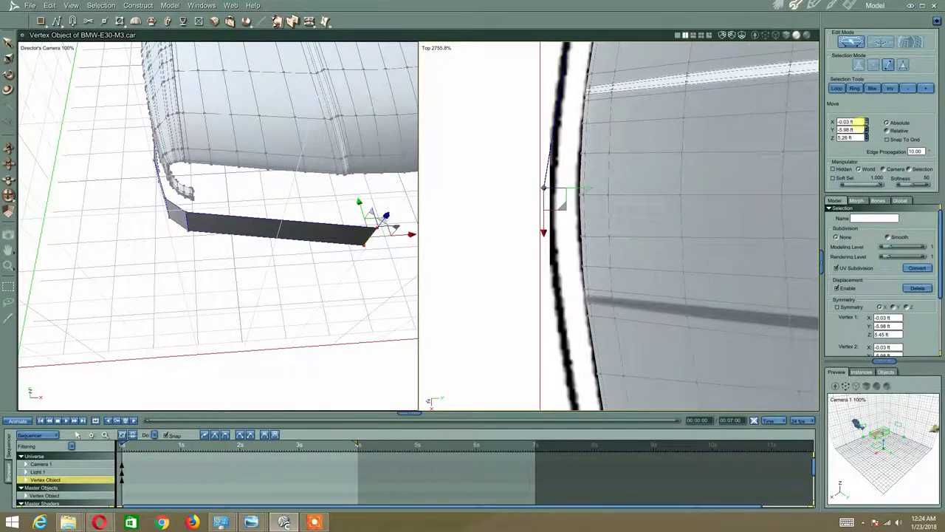
pyautogui.click(853, 122)
pyautogui.press('Return')
pyautogui.scroll(-3, 719, 148)
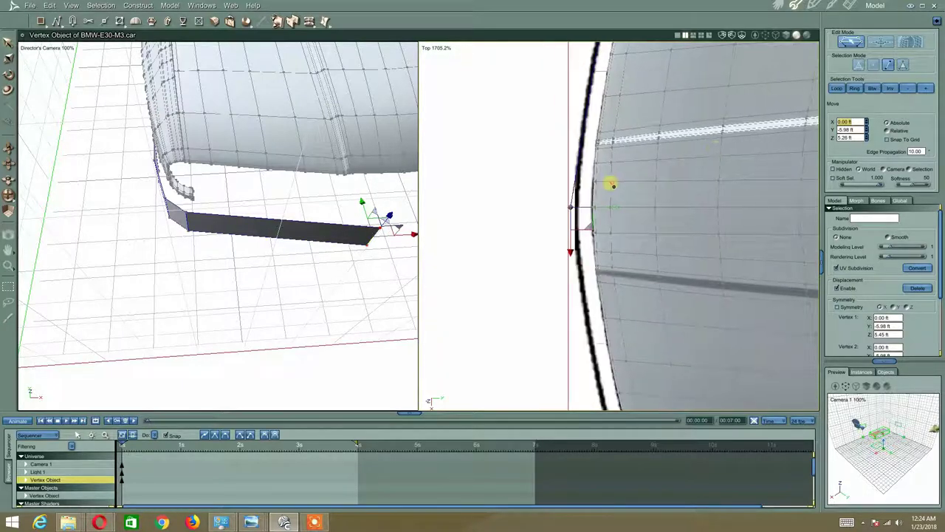
# Move the bumper's centreline edge onto the blueprint outline in the top view, at about Y -5.95 ft
pyautogui.moveTo(612, 184); pyautogui.dragTo(599, 271, button='middle')
pyautogui.hotkey('ctrl', 'z')
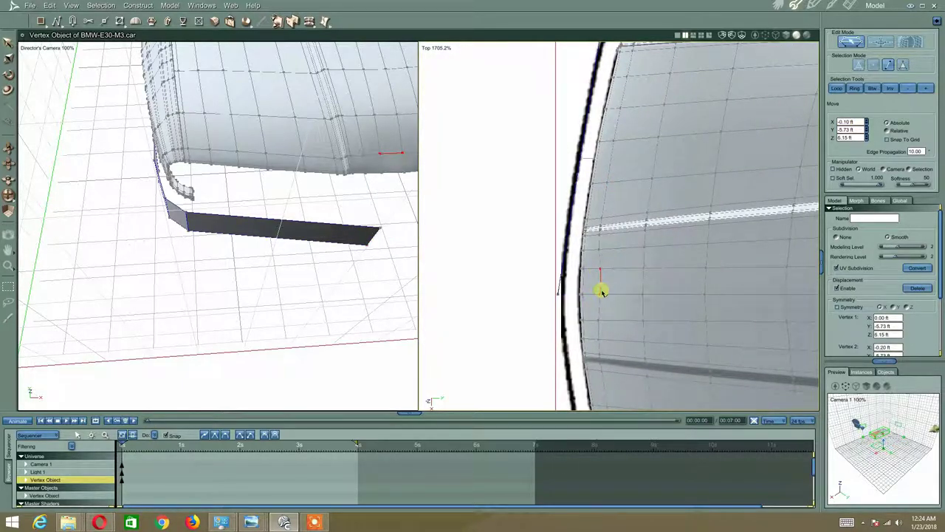
pyautogui.moveTo(599, 299); pyautogui.dragTo(604, 299)
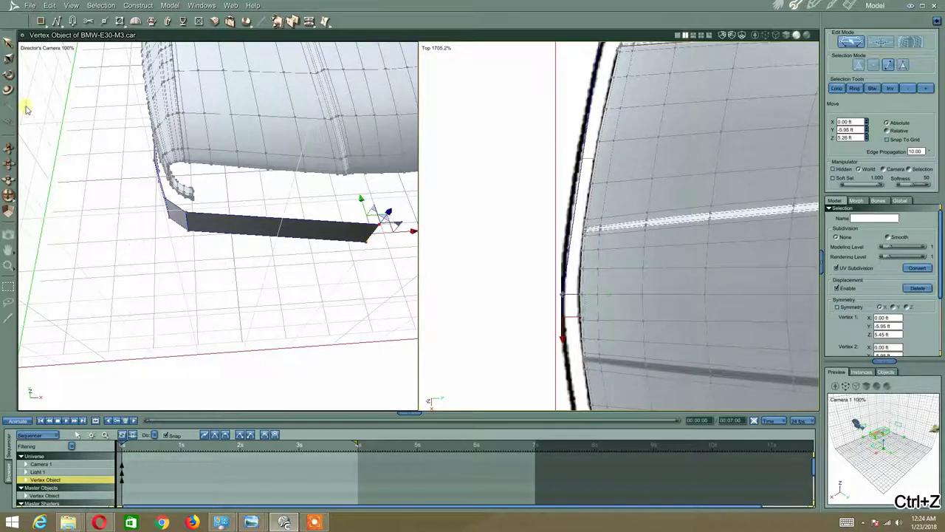
# Check the bumper's side profile against the blueprint in the left view and return to the Director's Camera
pyautogui.click(52, 50)
pyautogui.click(43, 58)
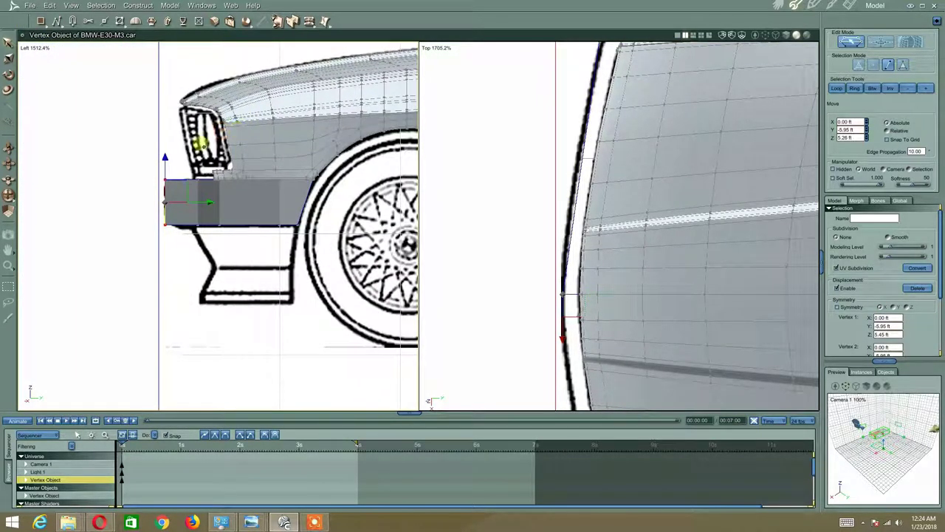
pyautogui.scroll(2, 203, 145)
pyautogui.scroll(-2, 203, 145)
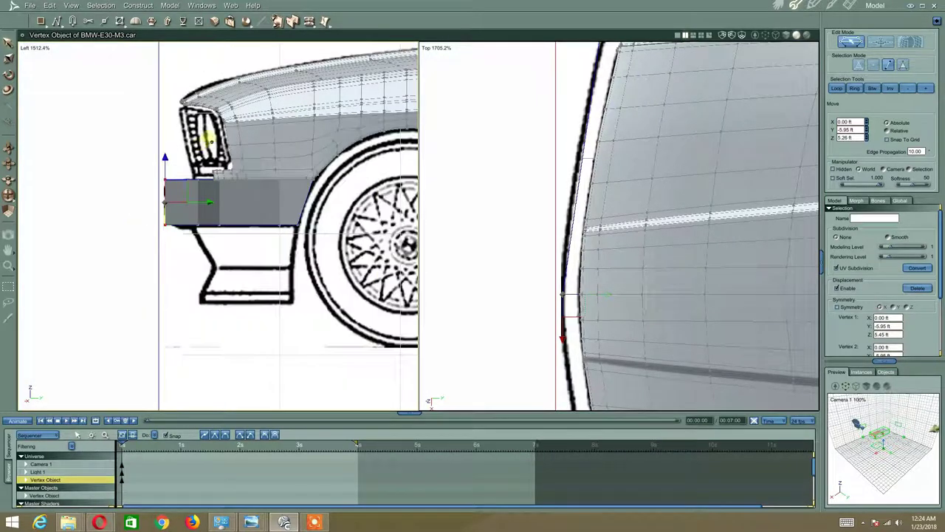
pyautogui.click(30, 52)
pyautogui.click(38, 96)
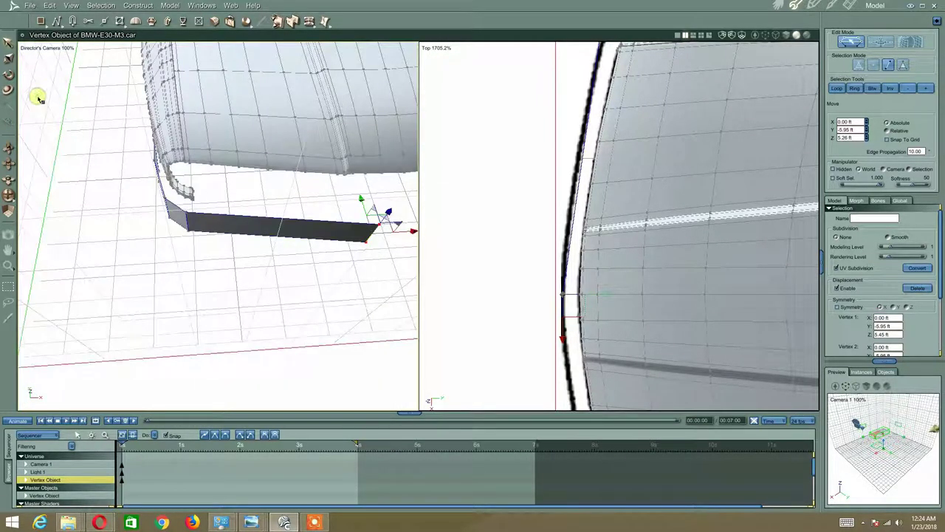
# Add a vertical edge midway along the front bumper face, at about X -0.94 ft, with Extract Along from the centreline edge
pyautogui.moveTo(232, 269); pyautogui.dragTo(208, 225, button='middle')
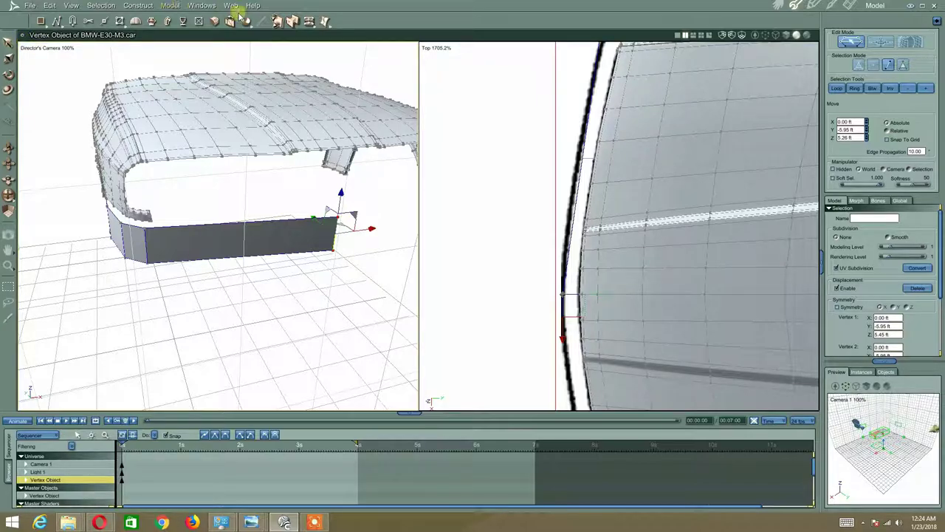
pyautogui.moveTo(318, 25); pyautogui.dragTo(313, 82)
pyautogui.click(346, 228)
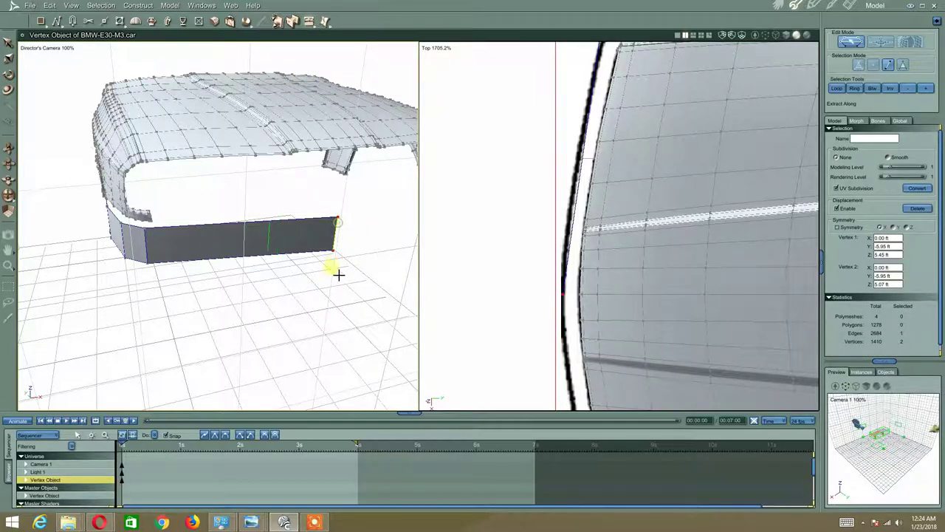
pyautogui.click(321, 259)
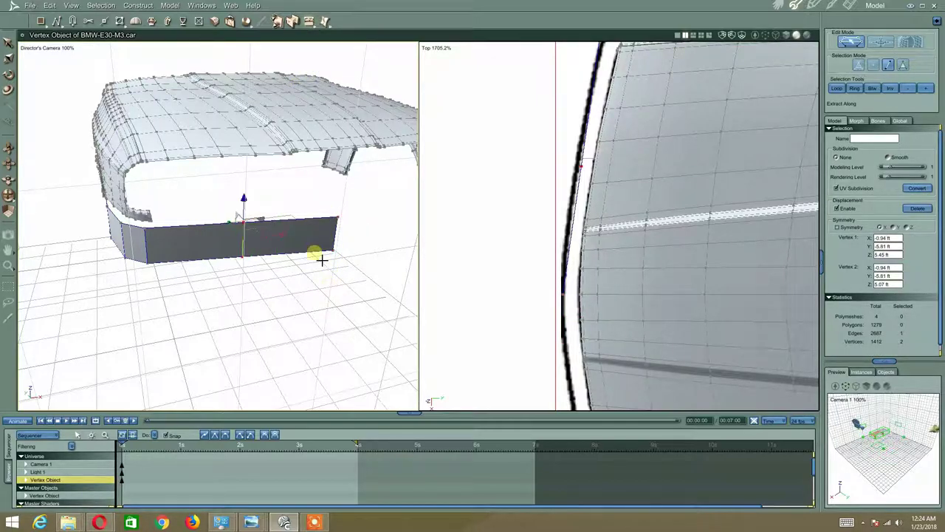
# Add a vertical edge on each side of the front face's middle edge with Extract Around
pyautogui.moveTo(311, 25); pyautogui.dragTo(311, 57)
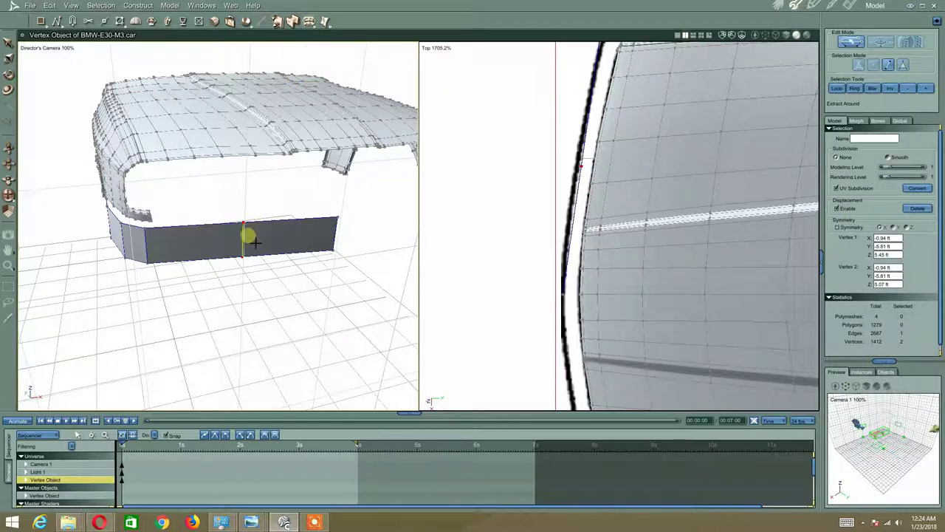
pyautogui.moveTo(252, 246); pyautogui.dragTo(249, 308)
pyautogui.press('Escape')
# Select the three inner vertical edges of the front face and move them forward toward the blueprint outline in the top view
pyautogui.moveTo(232, 232)
pyautogui.mouseDown(button='middle')
pyautogui.moveTo(215, 278)
pyautogui.moveTo(225, 240)
pyautogui.mouseUp(button='middle')
pyautogui.keyDown('shift'); pyautogui.click(293, 240); pyautogui.keyUp('shift')
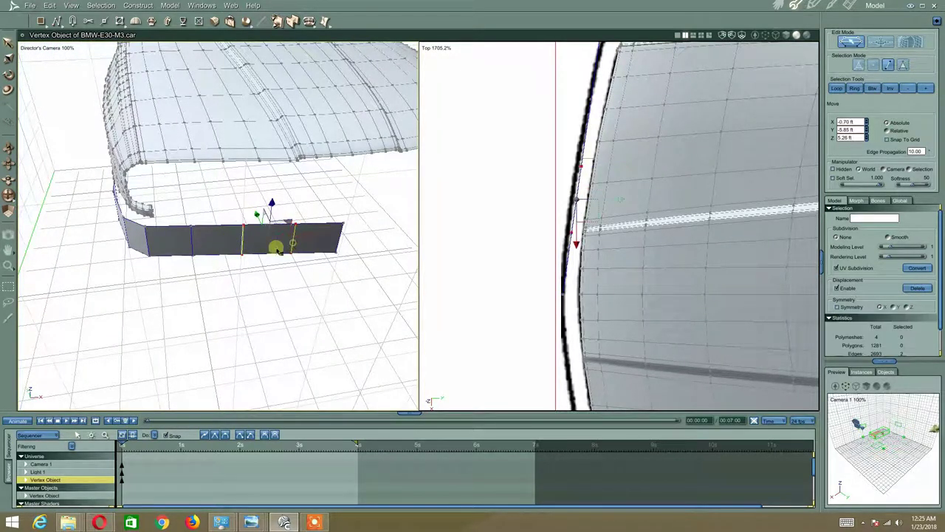
pyautogui.keyDown('shift'); pyautogui.click(191, 241); pyautogui.keyUp('shift')
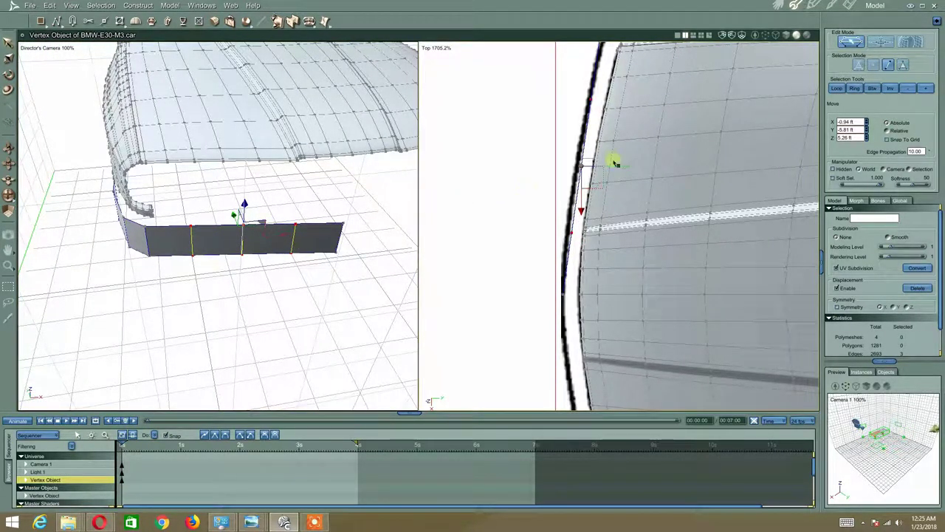
pyautogui.moveTo(630, 167); pyautogui.dragTo(627, 169)
# Move the middle edge and the one beside it toward the centreline forward onto the outline, centred at about Y -5.89 ft
pyautogui.click(273, 290)
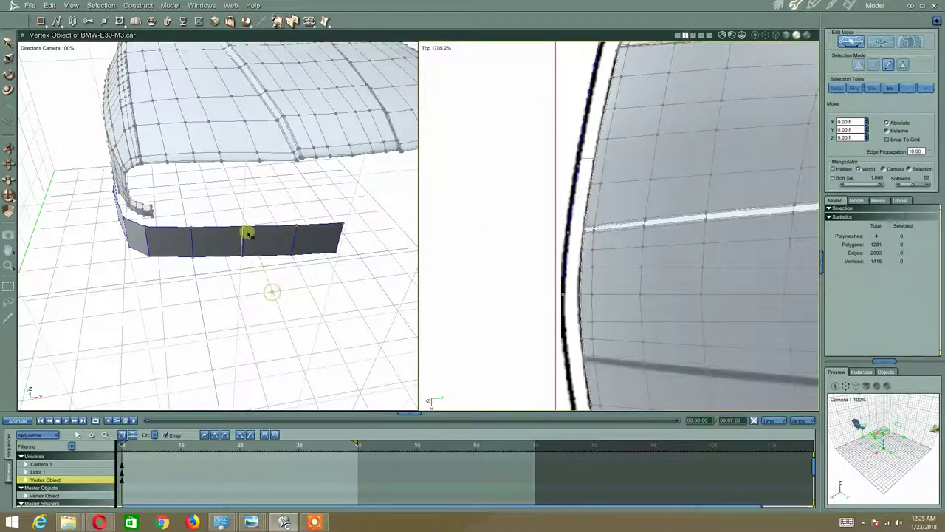
pyautogui.click(243, 239)
pyautogui.keyDown('shift'); pyautogui.click(293, 249); pyautogui.keyUp('shift')
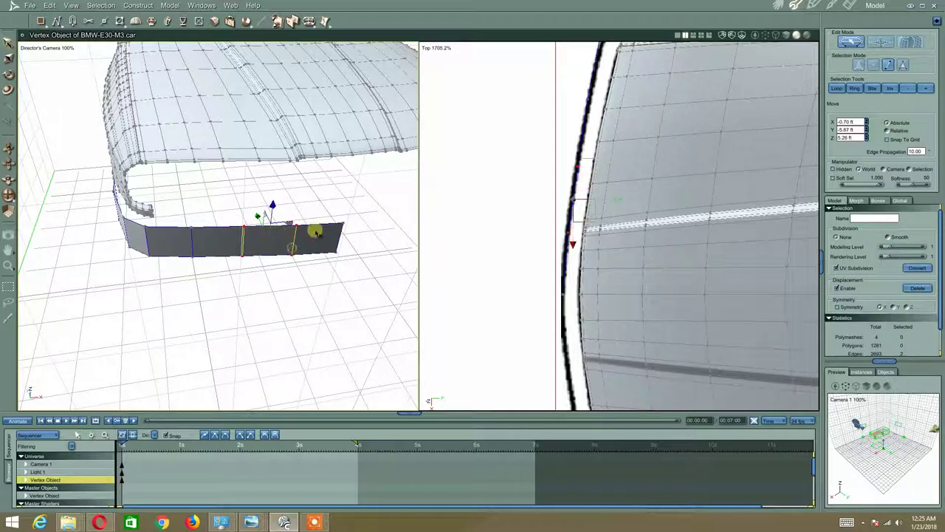
pyautogui.moveTo(617, 206); pyautogui.dragTo(613, 206)
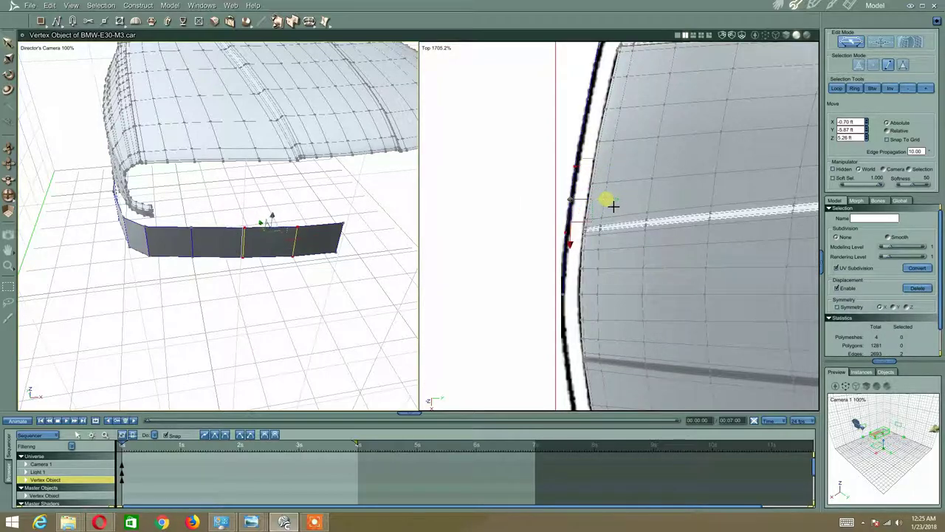
# Add a vertical edge in the bumper's corner face with Extract Along from the front corner edge, at about X -1.96 ft, Y -5.59 ft
pyautogui.moveTo(614, 128); pyautogui.dragTo(572, 240, button='middle')
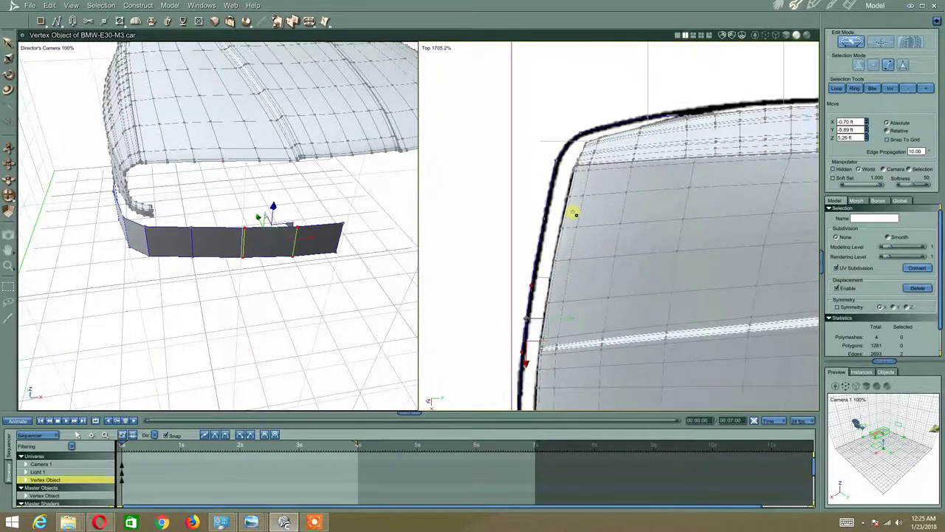
pyautogui.moveTo(571, 185); pyautogui.dragTo(564, 248, button='middle')
pyautogui.scroll(1, 565, 237)
pyautogui.click(272, 306)
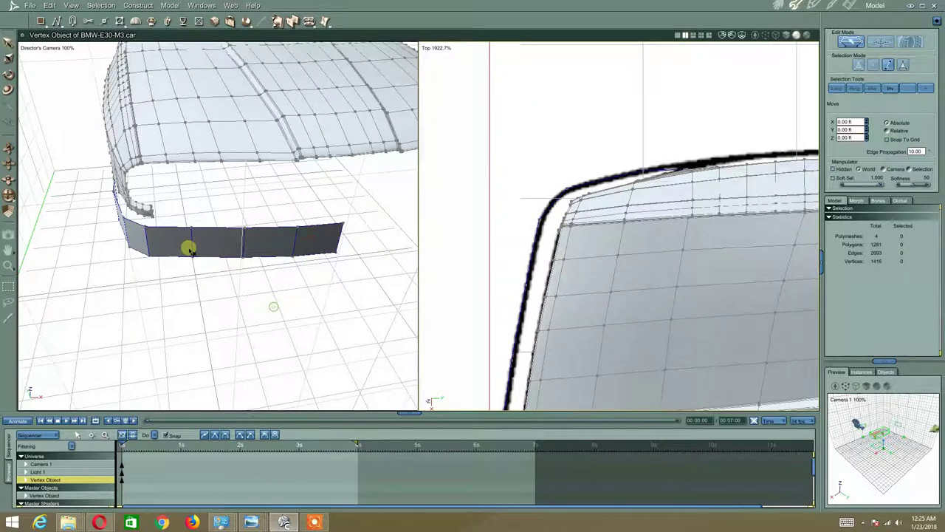
pyautogui.moveTo(187, 248); pyautogui.dragTo(194, 269, button='middle')
pyautogui.moveTo(299, 187); pyautogui.dragTo(306, 232, button='middle')
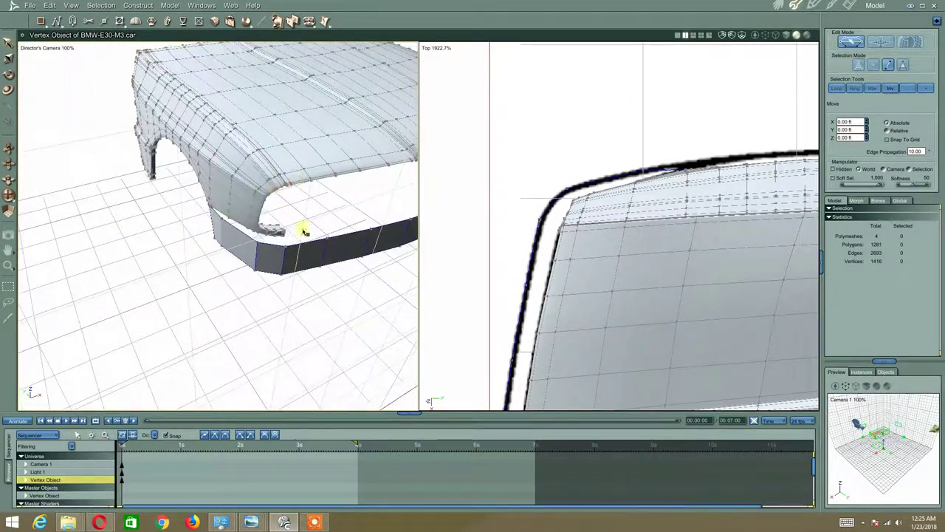
pyautogui.click(283, 264)
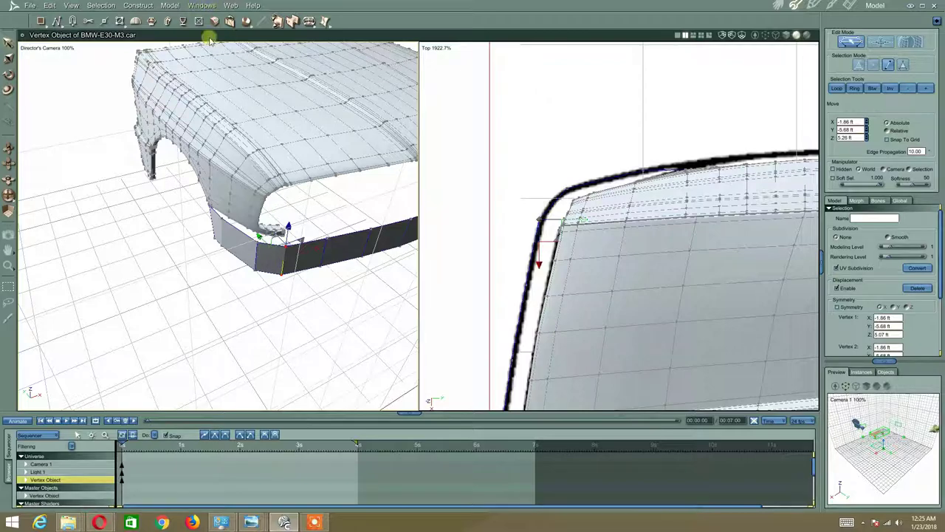
pyautogui.click(313, 24)
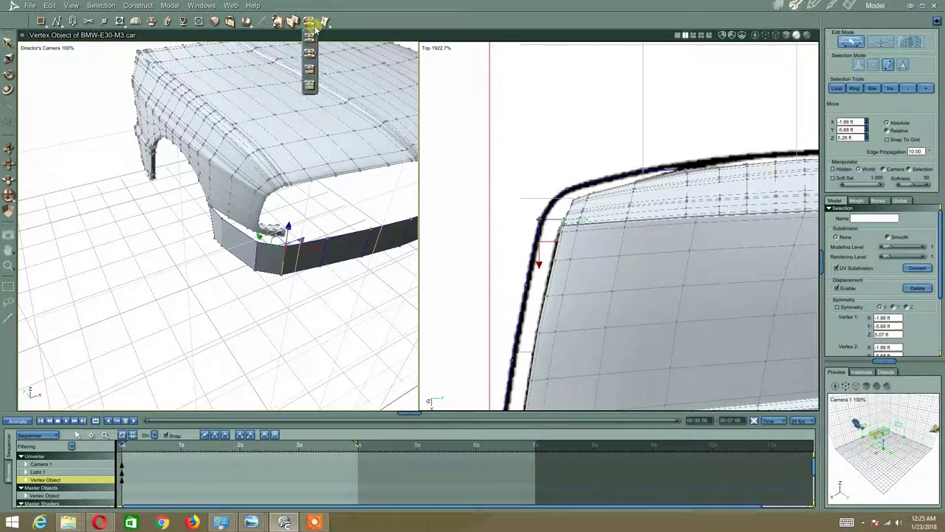
pyautogui.click(309, 68)
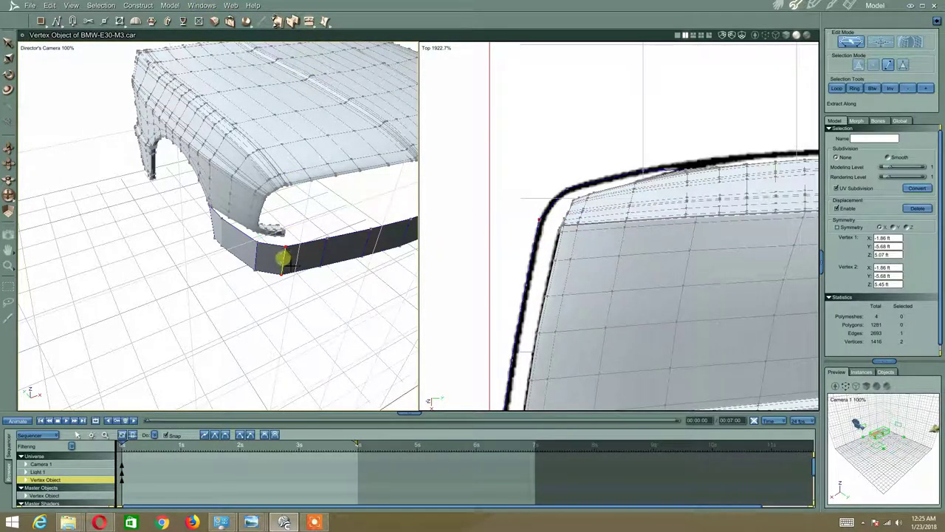
pyautogui.moveTo(286, 263); pyautogui.dragTo(288, 296)
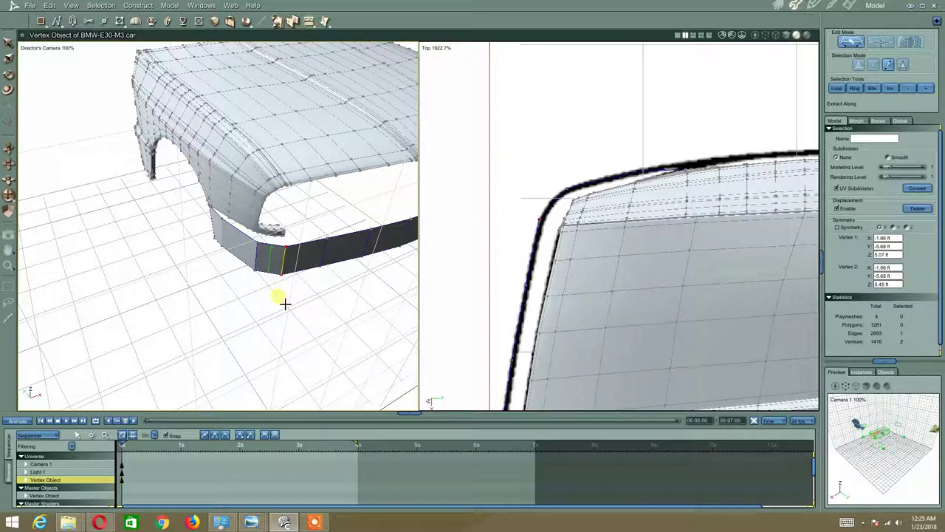
pyautogui.click(285, 304)
# Move the new corner edge outward onto the rounded blueprint outline, to about X -1.98 ft, Y -5.61 ft
pyautogui.moveTo(308, 273); pyautogui.dragTo(397, 237, button='middle')
pyautogui.scroll(3, 596, 217)
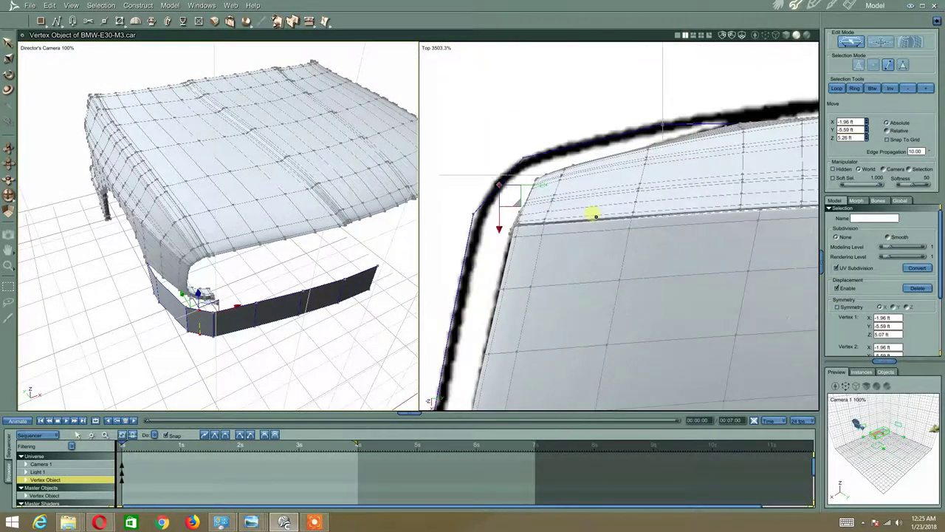
pyautogui.scroll(2, 595, 215)
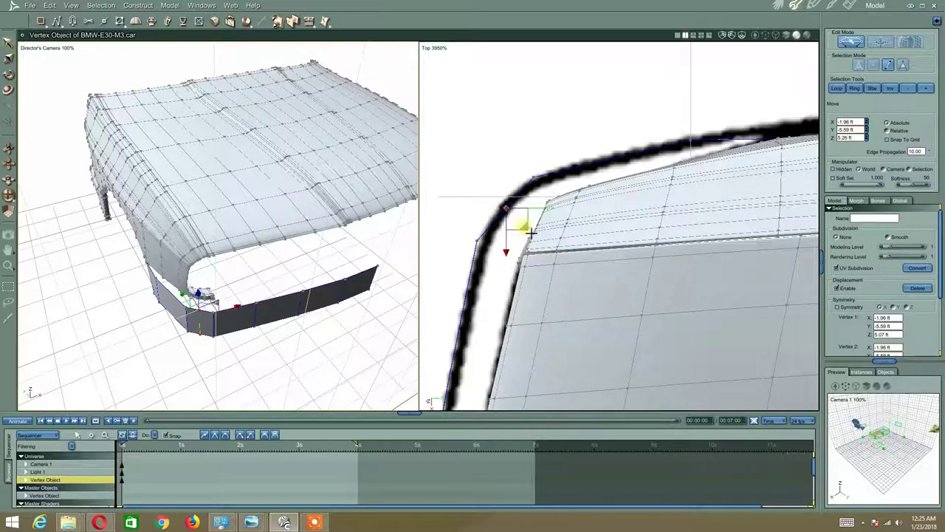
pyautogui.moveTo(531, 233); pyautogui.dragTo(525, 227)
pyautogui.moveTo(636, 156); pyautogui.dragTo(618, 184, button='middle')
# Add a vertical edge to the bumper's side face with Extract Along from the rear corner edge, at about X -2.12 ft, Y -5.24 ft
pyautogui.moveTo(200, 306); pyautogui.dragTo(282, 287, button='middle')
pyautogui.moveTo(247, 294); pyautogui.dragTo(243, 295)
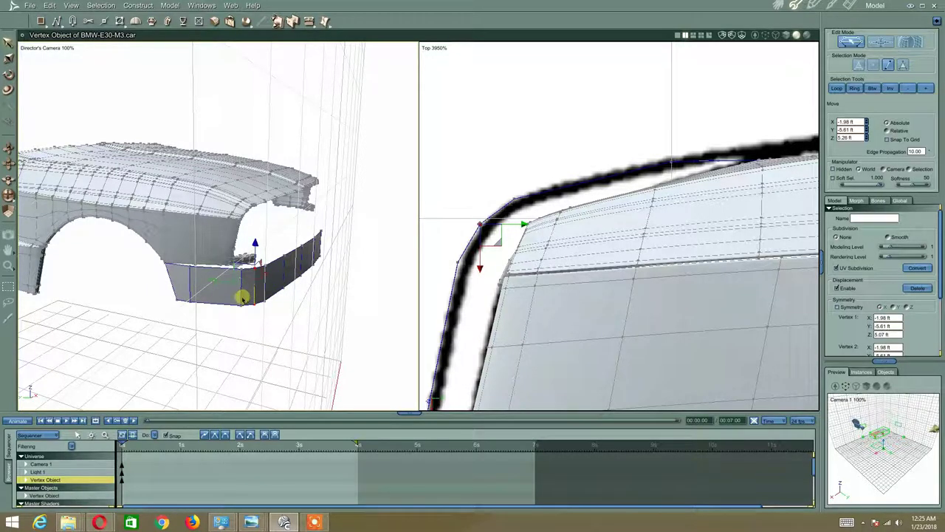
pyautogui.click(307, 23)
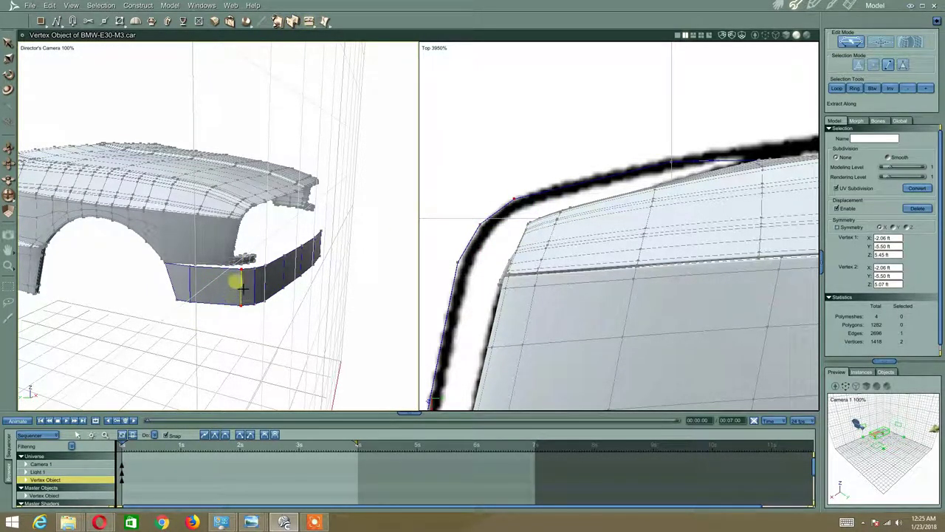
pyautogui.moveTo(243, 294); pyautogui.dragTo(246, 330)
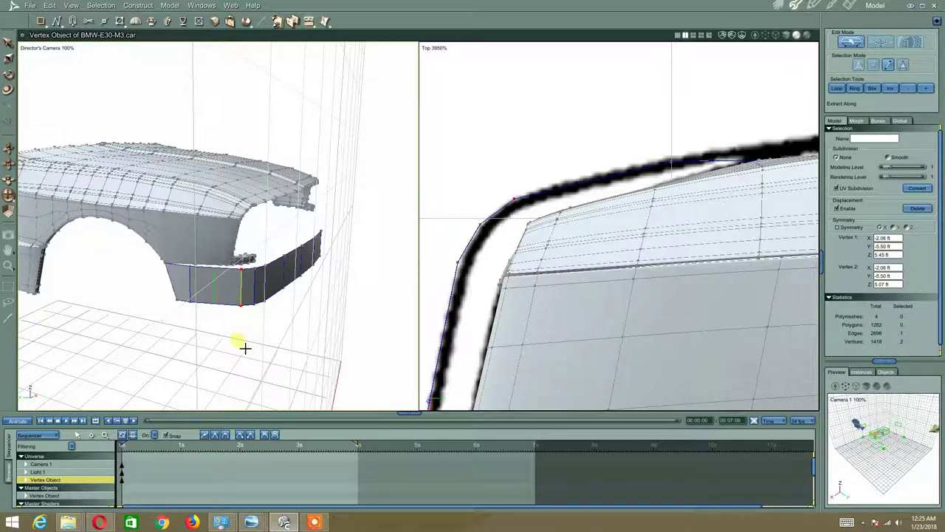
pyautogui.press('Return')
# Move the new side edge outward onto the blueprint outline in the top view, to about X -2.14 ft
pyautogui.click(524, 147)
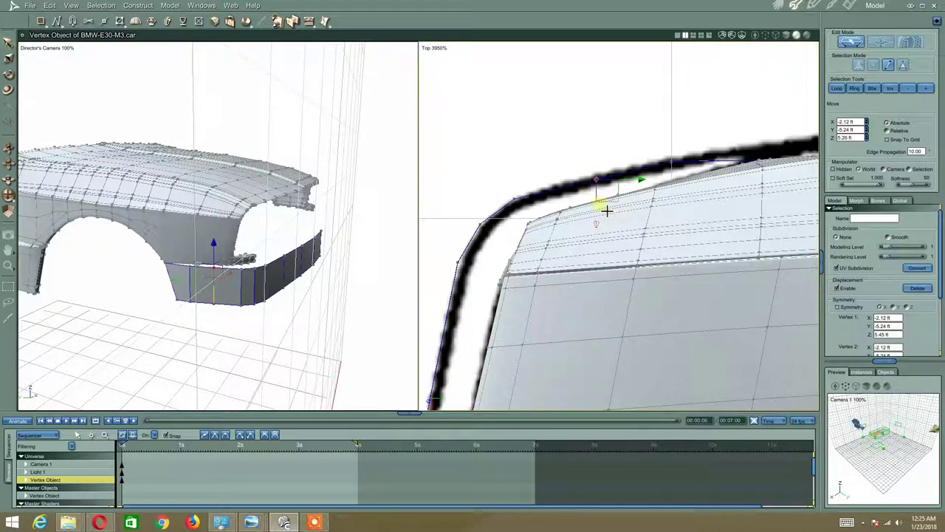
pyautogui.moveTo(600, 232); pyautogui.dragTo(593, 228)
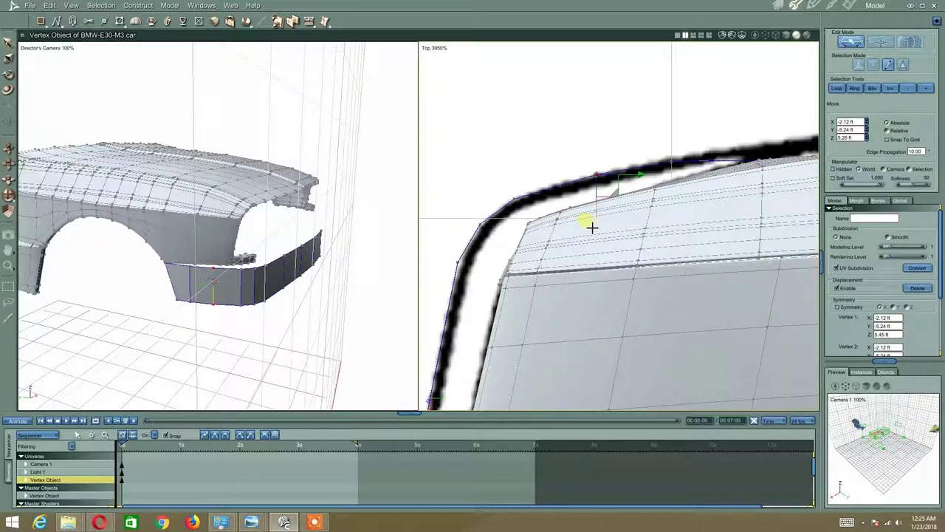
pyautogui.scroll(-6, 566, 145)
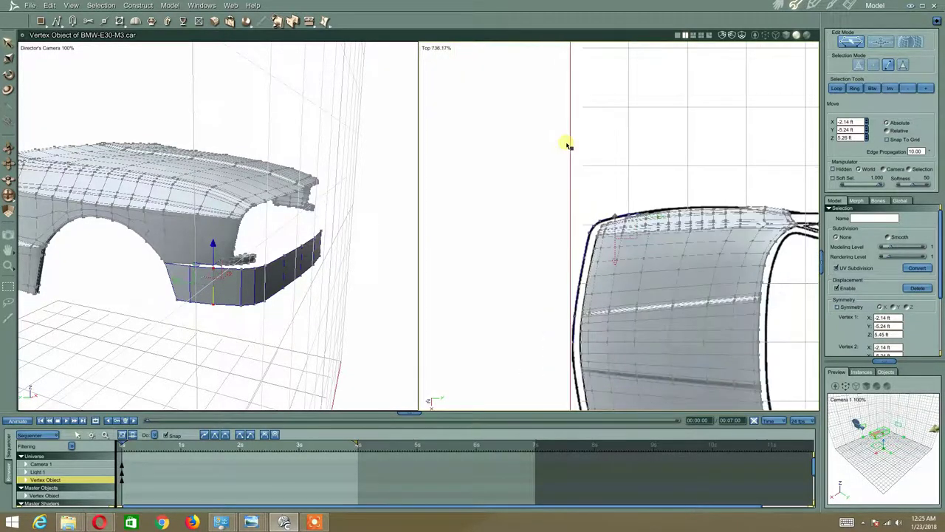
pyautogui.scroll(4, 592, 226)
pyautogui.scroll(-2, 616, 305)
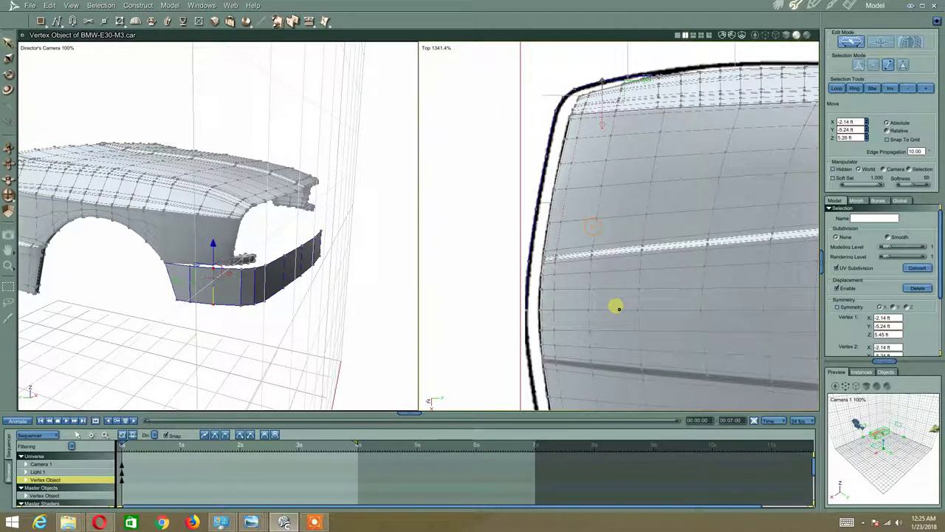
# Clear the edge selection and change the Director's Camera viewport to the left view, enlarged on the front bumper
pyautogui.moveTo(268, 291); pyautogui.dragTo(271, 347, button='middle')
pyautogui.click(264, 363)
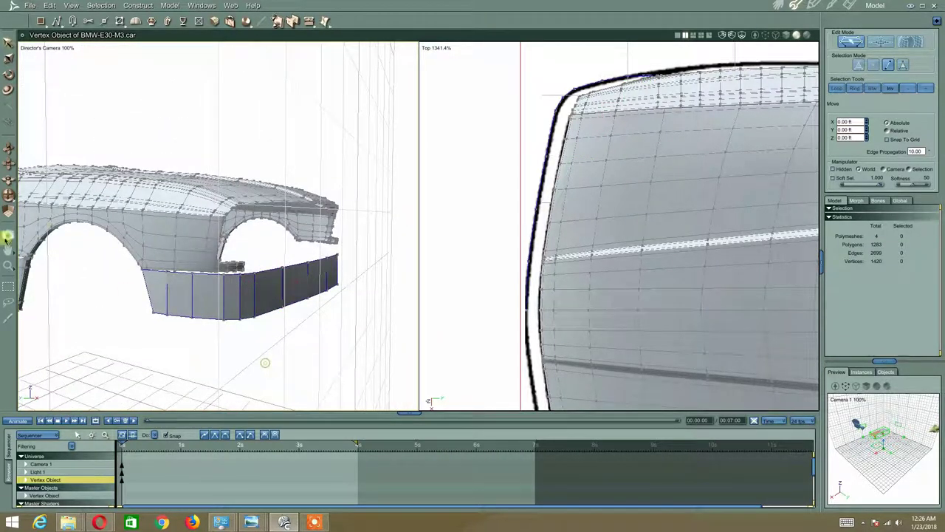
pyautogui.click(25, 48)
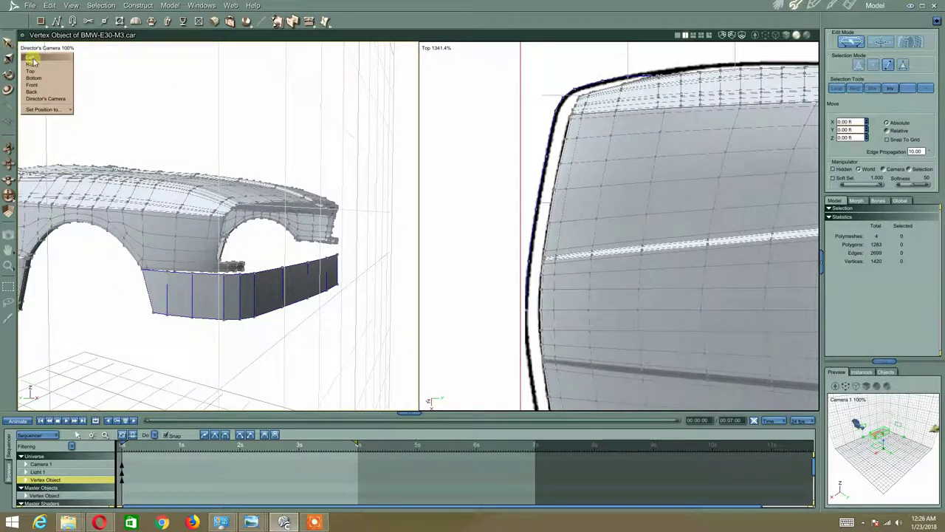
pyautogui.click(34, 60)
pyautogui.scroll(5, 161, 130)
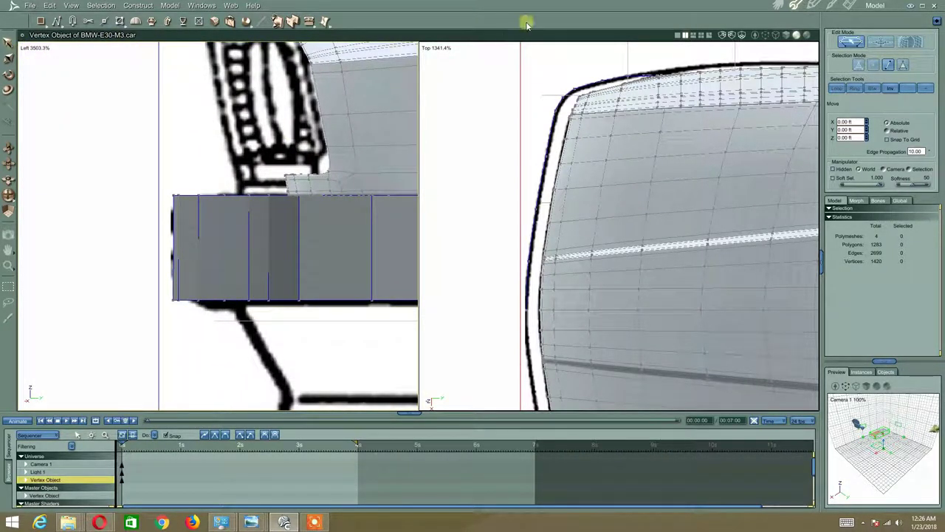
# Display the left view as wireframe over the blueprint and change the top viewport to the Director's Camera
pyautogui.click(775, 37)
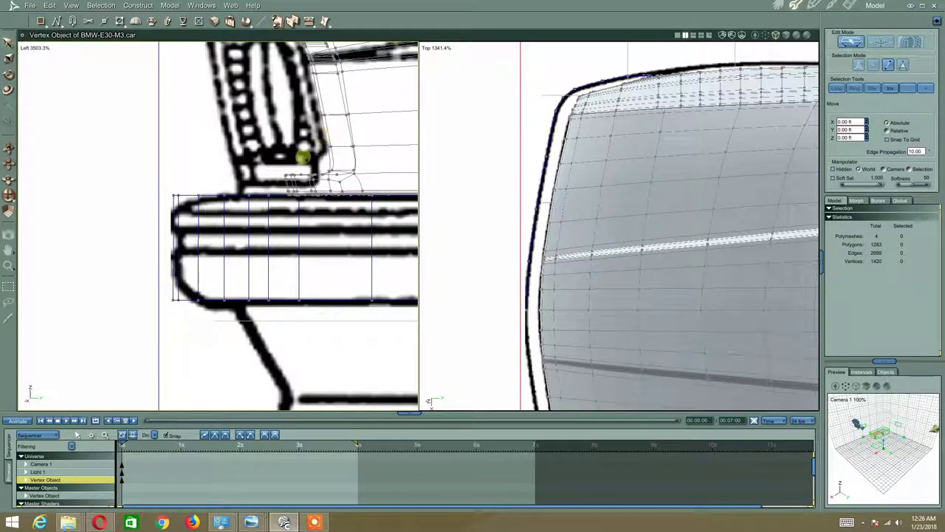
pyautogui.moveTo(303, 158); pyautogui.dragTo(279, 137, button='middle')
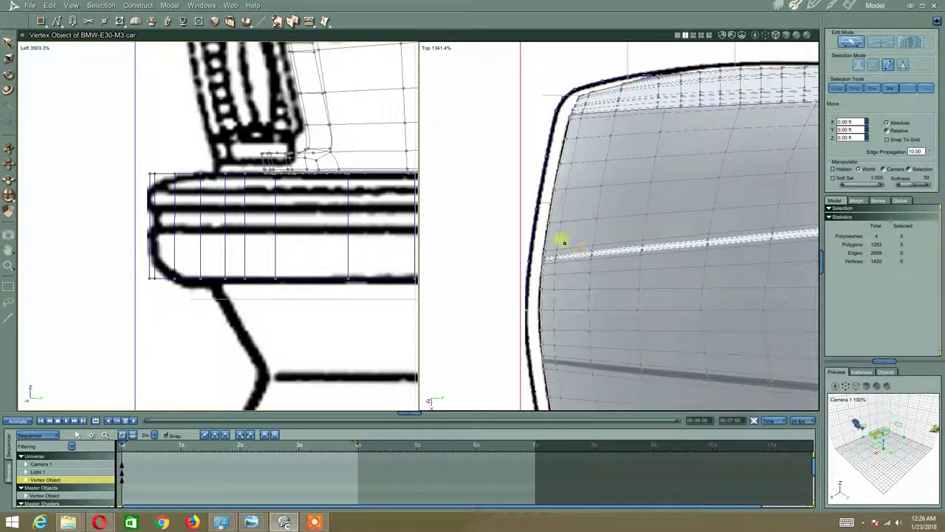
pyautogui.click(436, 48)
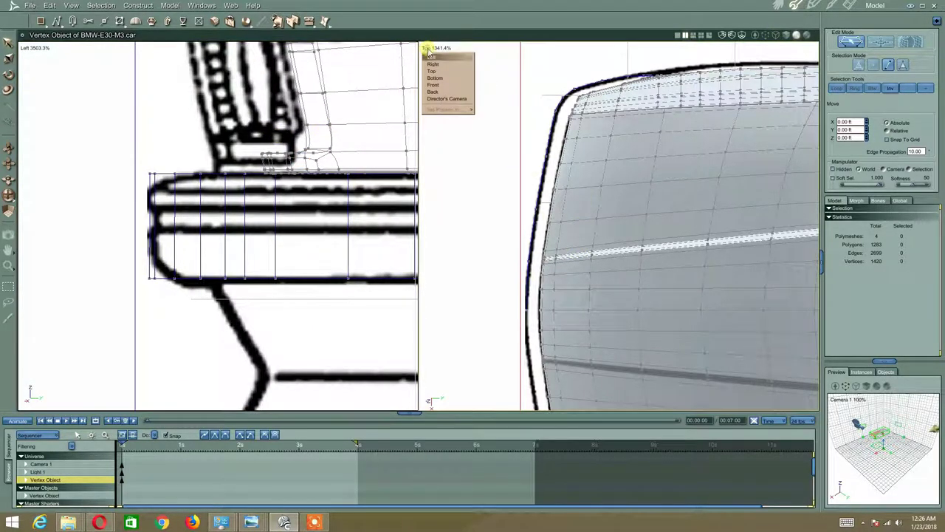
pyautogui.click(438, 99)
pyautogui.moveTo(556, 192); pyautogui.dragTo(541, 159, button='middle')
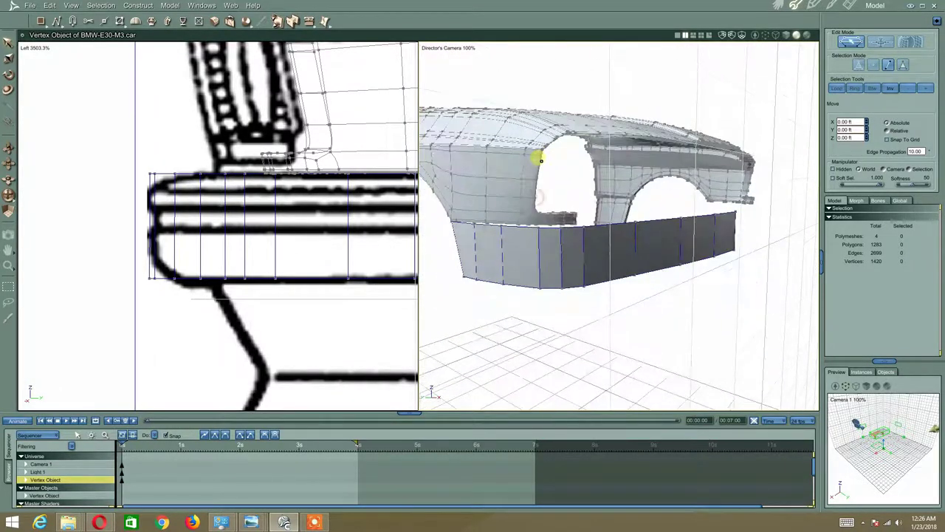
# Select the bumper's top edge loop and use Extract Along to add a horizontal edge loop below it, at about Z 5.37 ft
pyautogui.rightClick(592, 221)
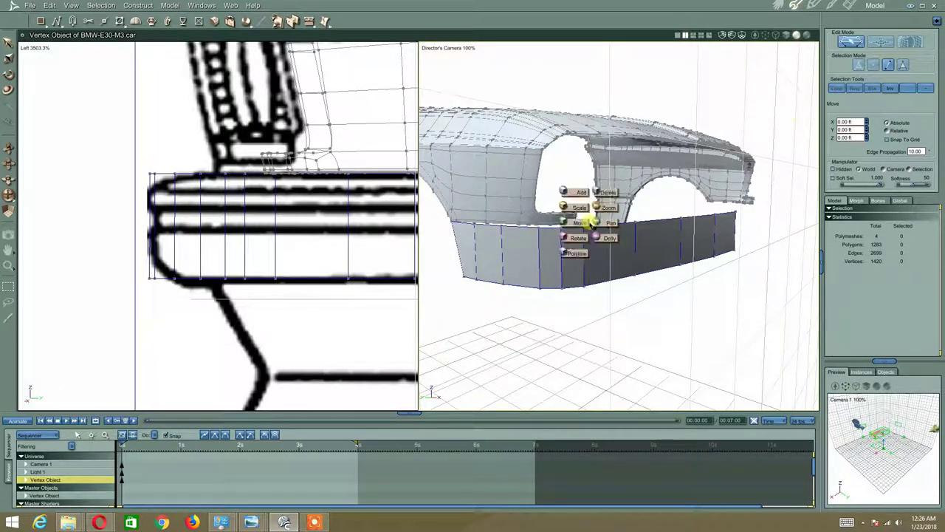
pyautogui.click(584, 220)
pyautogui.click(589, 225)
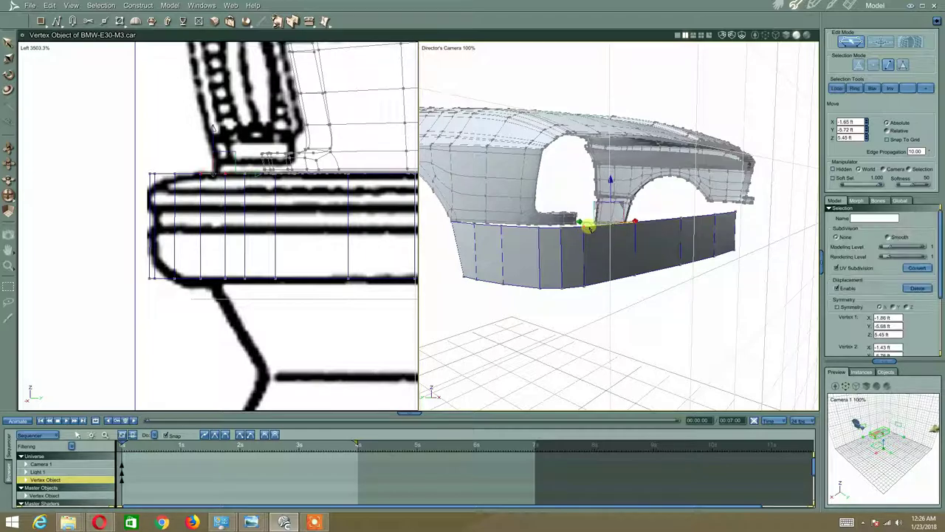
pyautogui.click(835, 89)
pyautogui.moveTo(476, 217); pyautogui.dragTo(488, 224, button='middle')
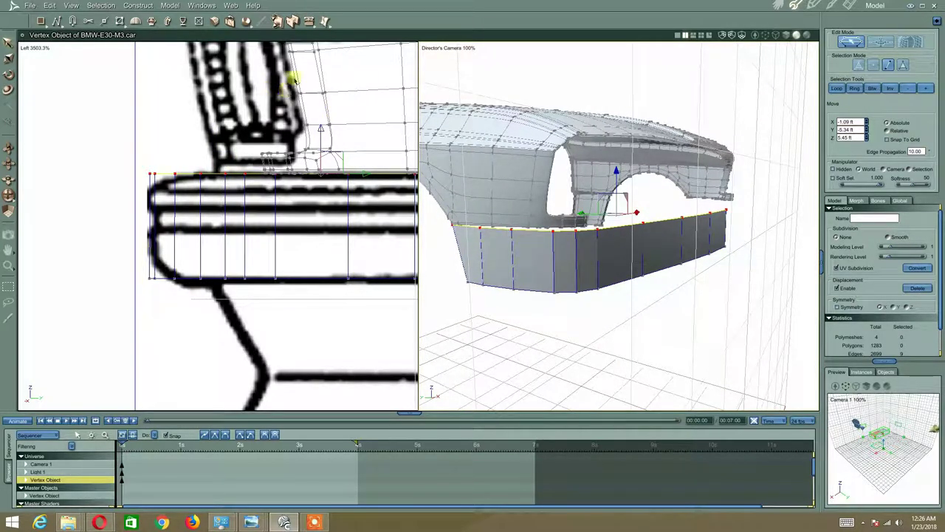
pyautogui.click(310, 23)
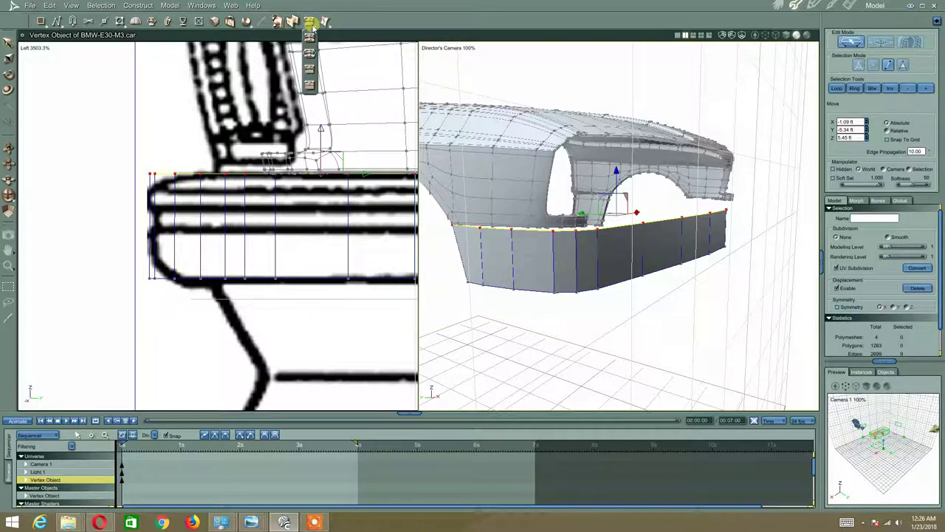
pyautogui.click(310, 74)
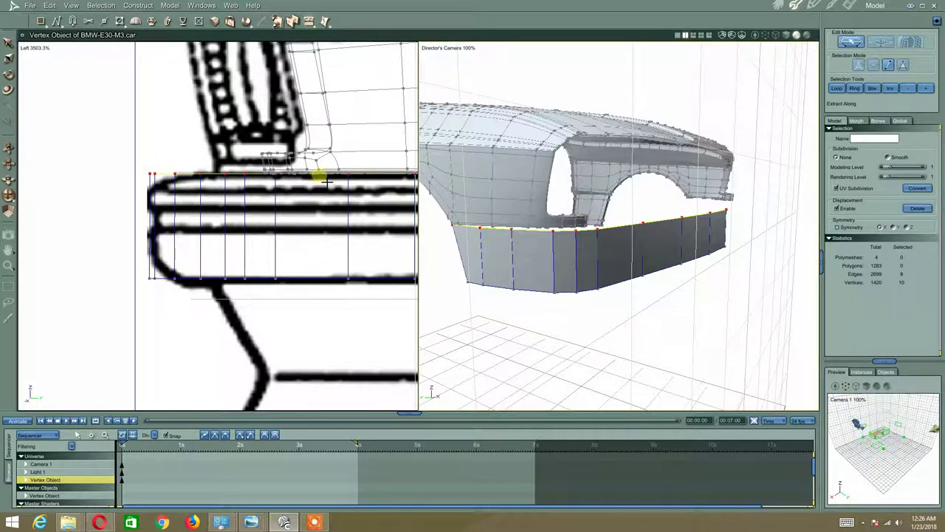
pyautogui.moveTo(325, 180); pyautogui.dragTo(313, 198)
pyautogui.moveTo(277, 211); pyautogui.dragTo(227, 222, button='middle')
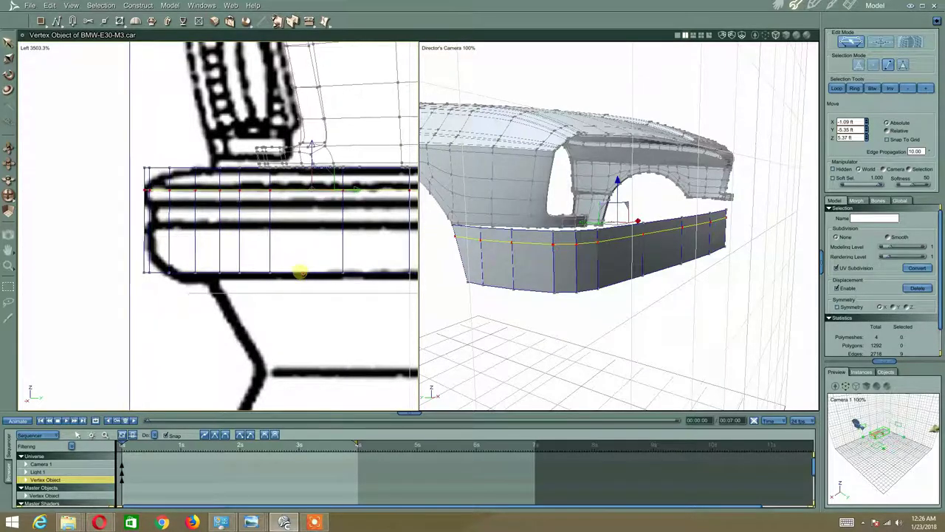
# Select the bumper's bottom edge loop and lower it onto the blueprint's bottom line, to about Z 5.06 ft
pyautogui.moveTo(302, 270); pyautogui.dragTo(291, 274, button='middle')
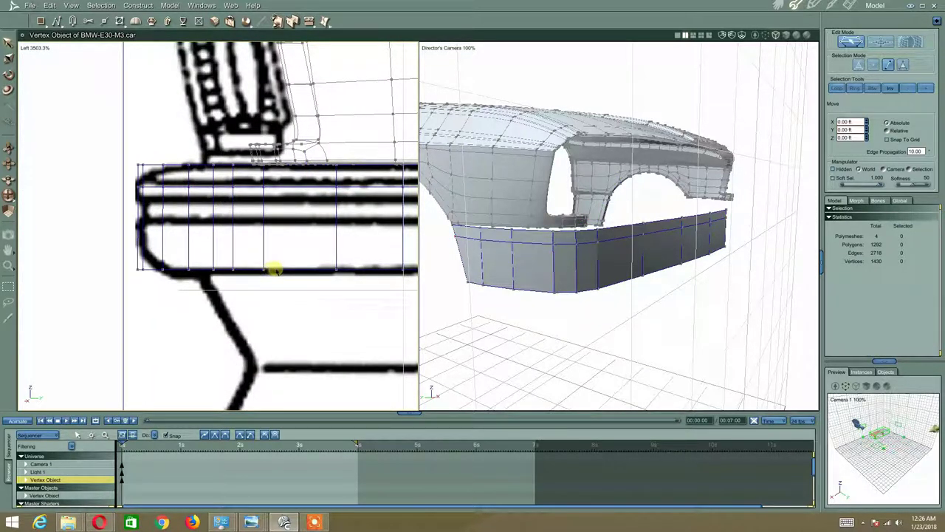
pyautogui.click(280, 270)
pyautogui.click(836, 87)
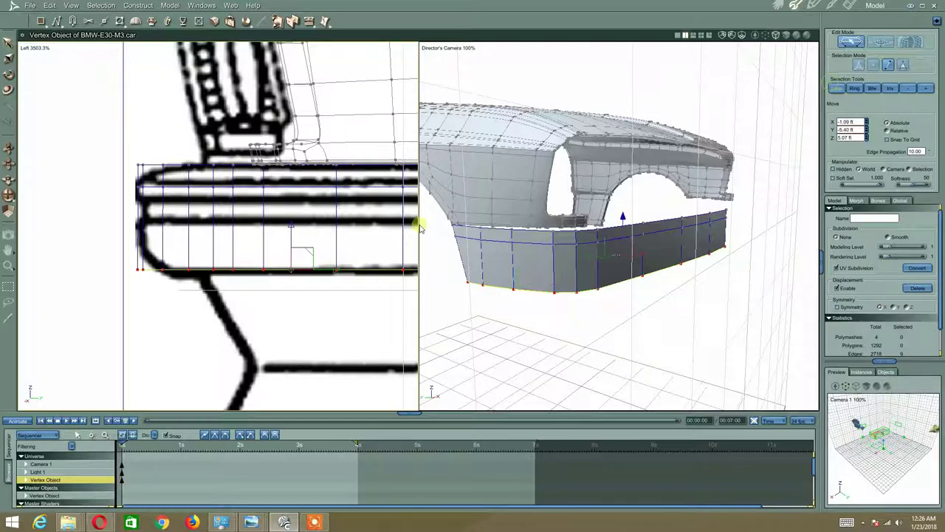
pyautogui.moveTo(347, 248); pyautogui.dragTo(206, 195, button='middle')
pyautogui.scroll(-1, 203, 188)
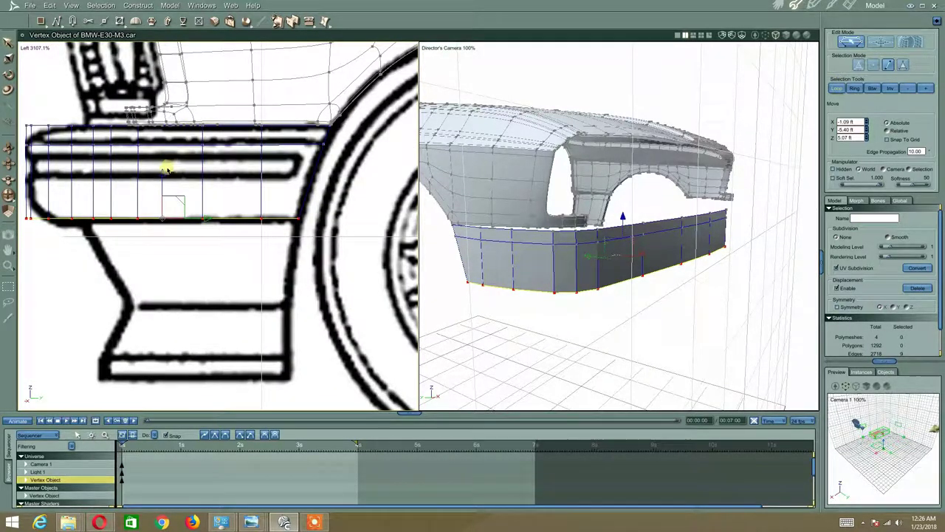
pyautogui.moveTo(165, 177); pyautogui.dragTo(166, 185)
pyautogui.moveTo(177, 193); pyautogui.dragTo(307, 213, button='middle')
pyautogui.scroll(1, 306, 206)
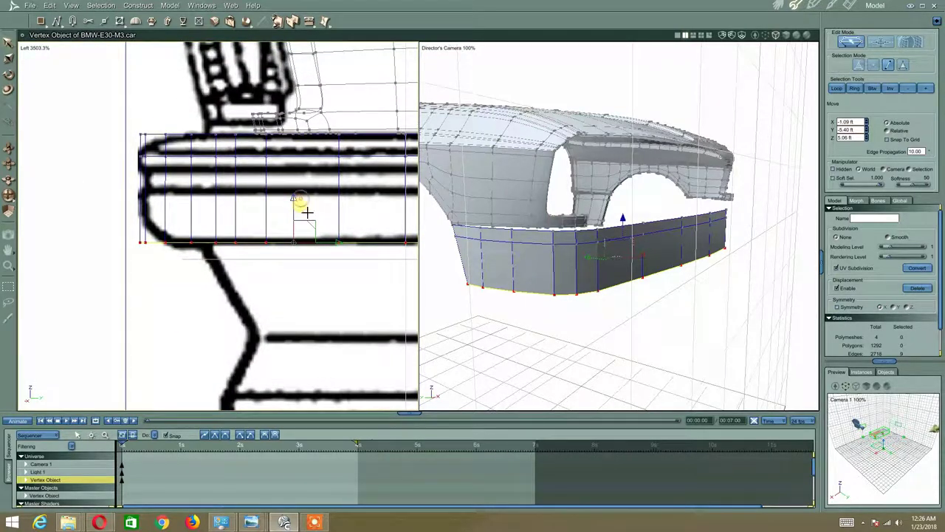
# Add a horizontal edge loop above the bumper's bottom edge with Extract Along, at about Z 5.14 ft, and clear the selection
pyautogui.click(309, 22)
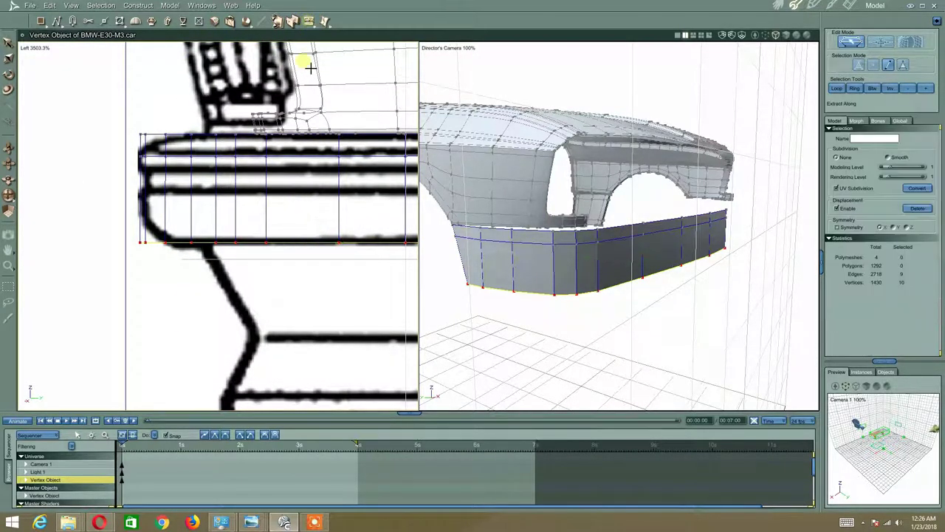
pyautogui.click(244, 240)
pyautogui.moveTo(251, 249); pyautogui.dragTo(245, 281)
pyautogui.moveTo(229, 186); pyautogui.dragTo(189, 184, button='middle')
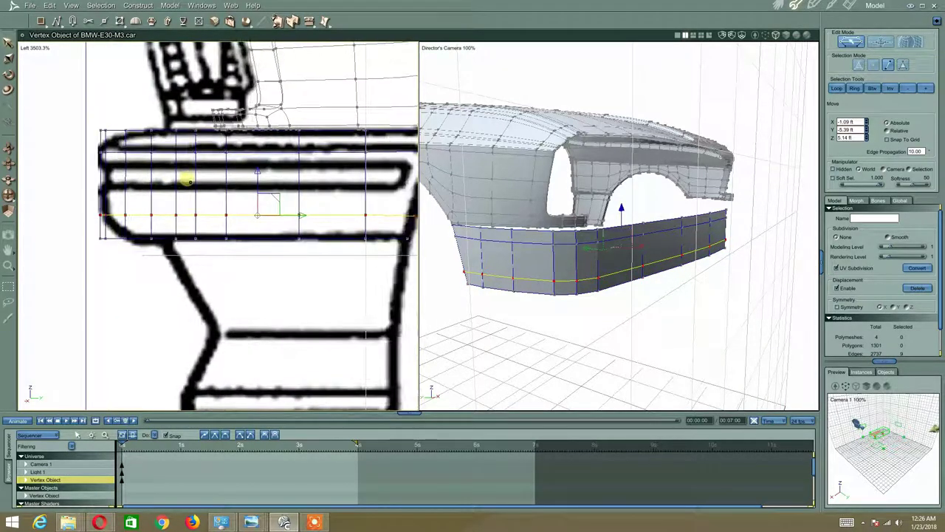
pyautogui.moveTo(149, 214); pyautogui.dragTo(218, 253, button='middle')
pyautogui.moveTo(218, 252)
pyautogui.mouseDown()
pyautogui.moveTo(209, 217)
pyautogui.moveTo(234, 249)
pyautogui.mouseUp()
pyautogui.click(67, 235)
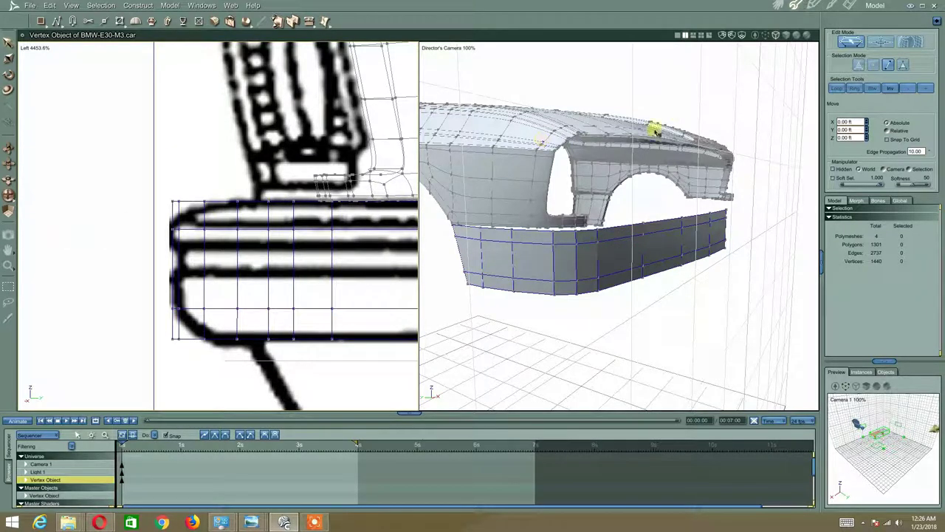
# Select the vertices along the bumper's front top edge in the left view and move them back to about Y -5.77 ft
pyautogui.click(878, 68)
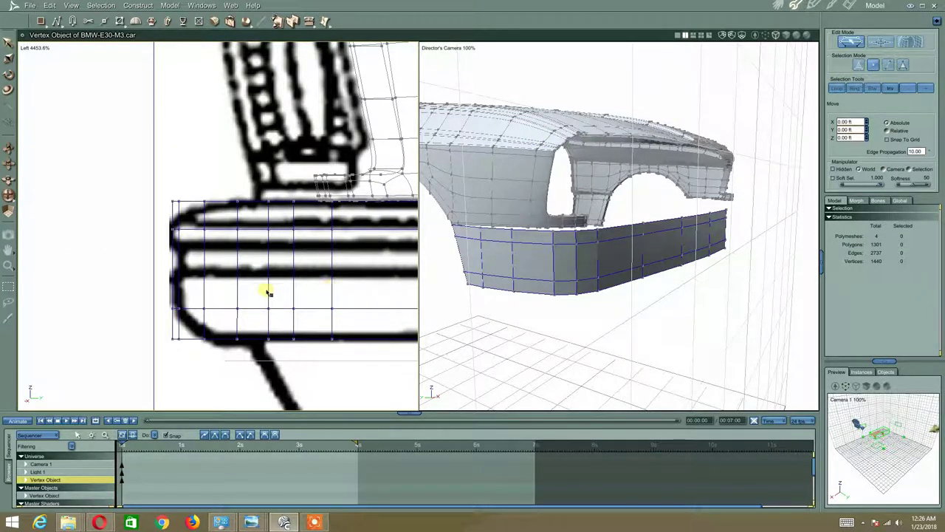
pyautogui.moveTo(135, 163); pyautogui.dragTo(224, 211)
pyautogui.keyDown('shift'); pyautogui.moveTo(229, 175); pyautogui.dragTo(273, 216); pyautogui.keyUp('shift')
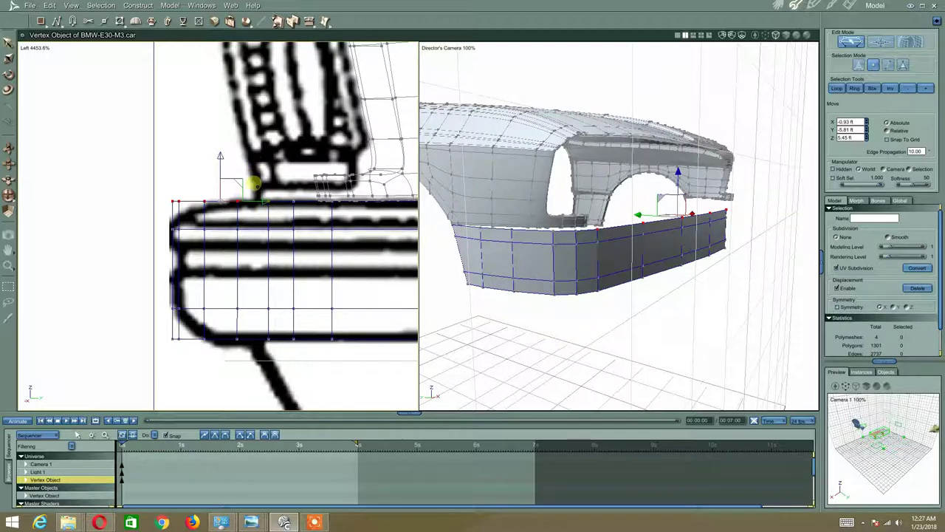
pyautogui.hotkey('ctrl', 'z')
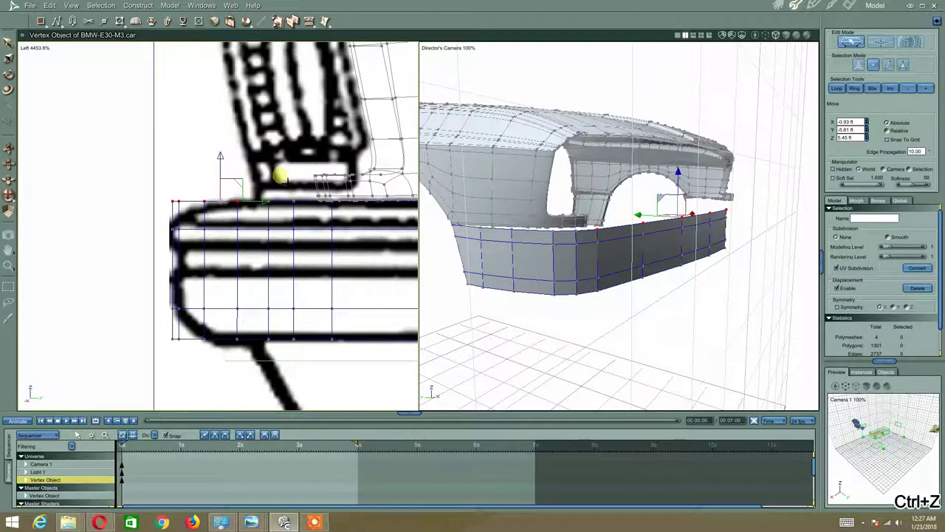
pyautogui.moveTo(271, 210); pyautogui.dragTo(286, 212)
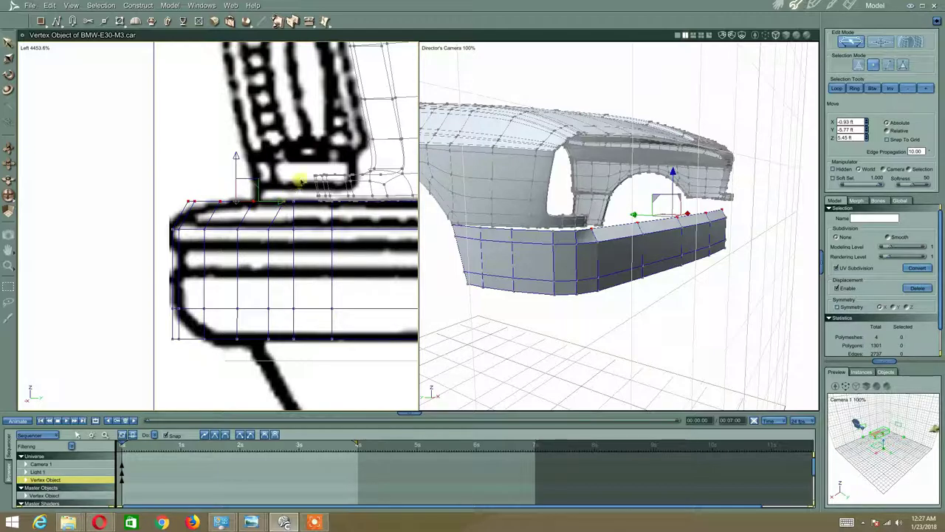
# Move only the front top vertices nearest the centreline further back along the rounded outline, to about Y -5.76 ft
pyautogui.moveTo(301, 175); pyautogui.dragTo(283, 201)
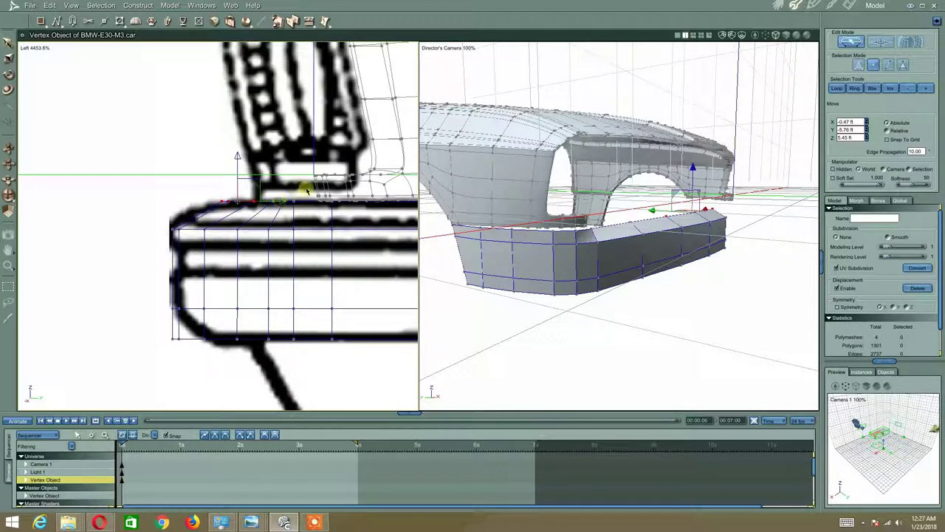
pyautogui.scroll(-4, 322, 170)
pyautogui.scroll(-2, 323, 170)
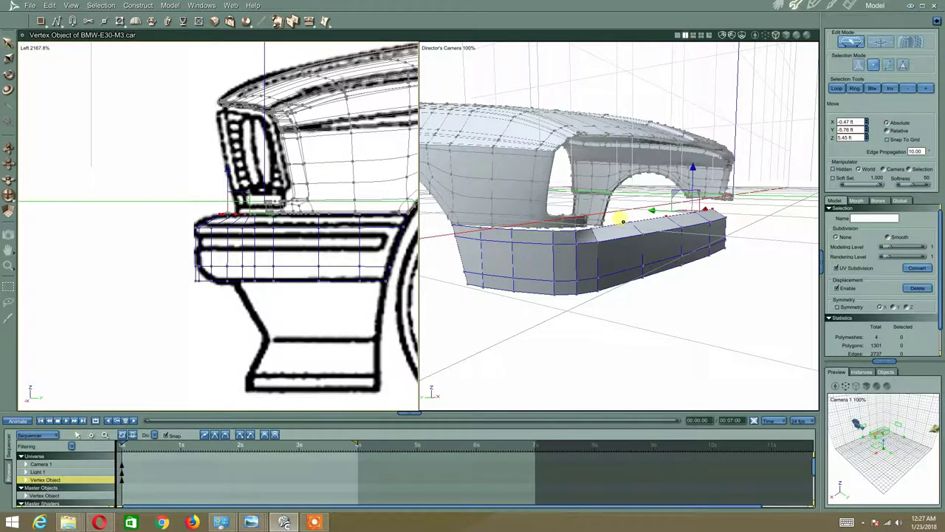
pyautogui.moveTo(623, 222); pyautogui.dragTo(605, 257, button='middle')
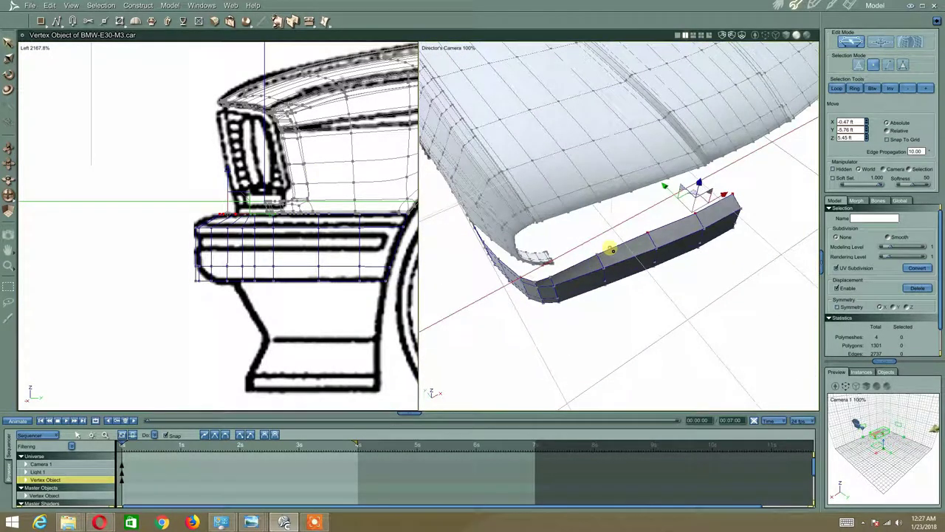
# Change the left view to the top view and move the top-edge vertex at X -1.43 ft back to about Y -5.61 ft
pyautogui.click(33, 49)
pyautogui.click(37, 73)
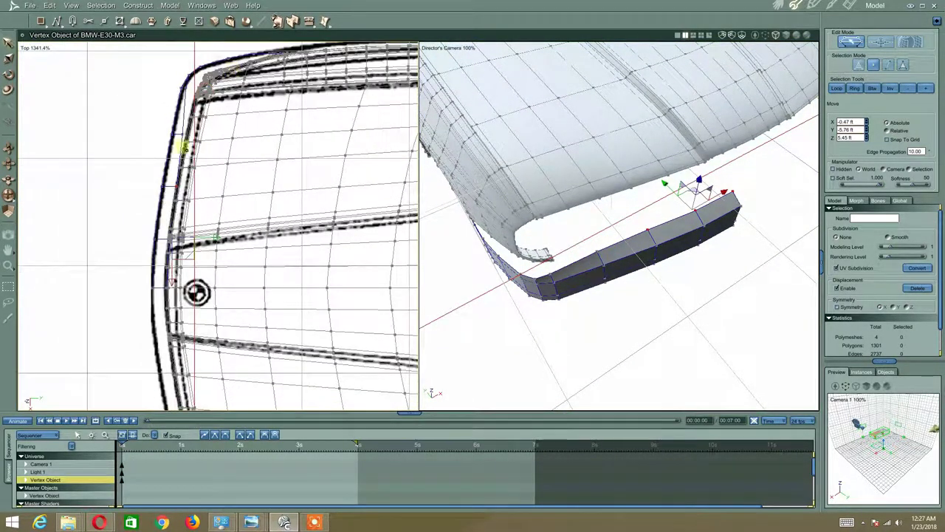
pyautogui.scroll(3, 183, 146)
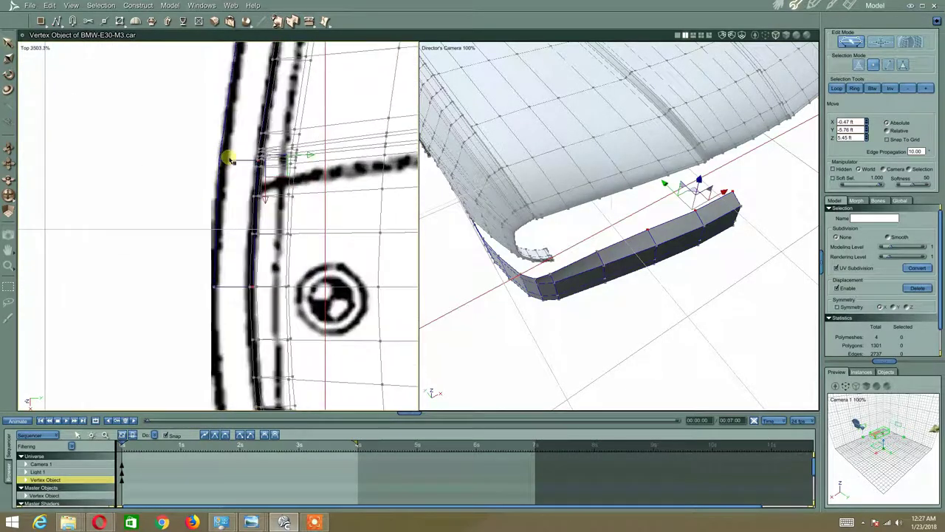
pyautogui.scroll(3, 229, 158)
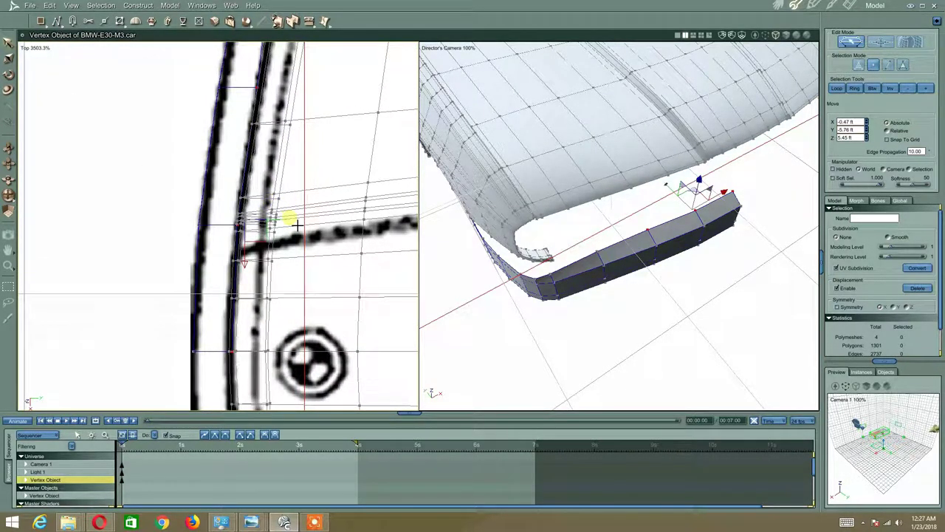
pyautogui.moveTo(284, 145); pyautogui.dragTo(267, 281, button='middle')
pyautogui.moveTo(255, 151); pyautogui.dragTo(239, 283, button='middle')
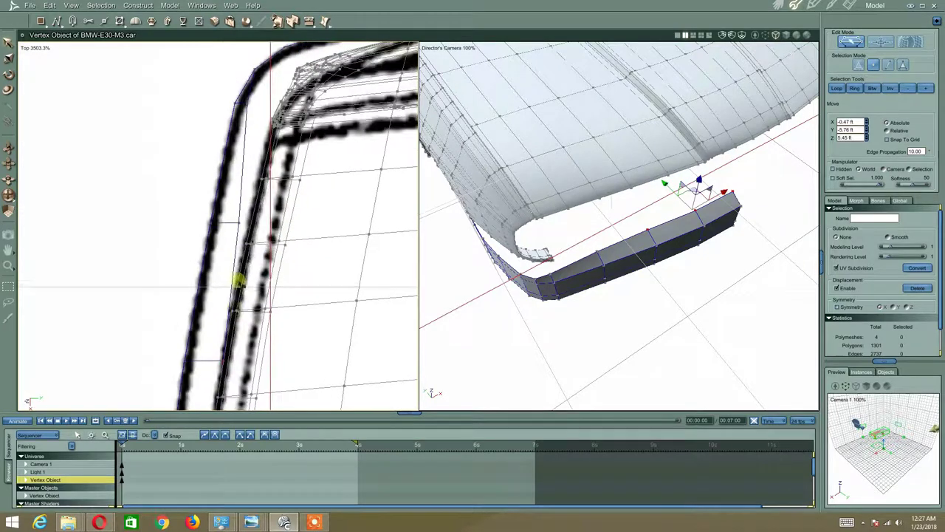
pyautogui.click(255, 200)
pyautogui.click(240, 223)
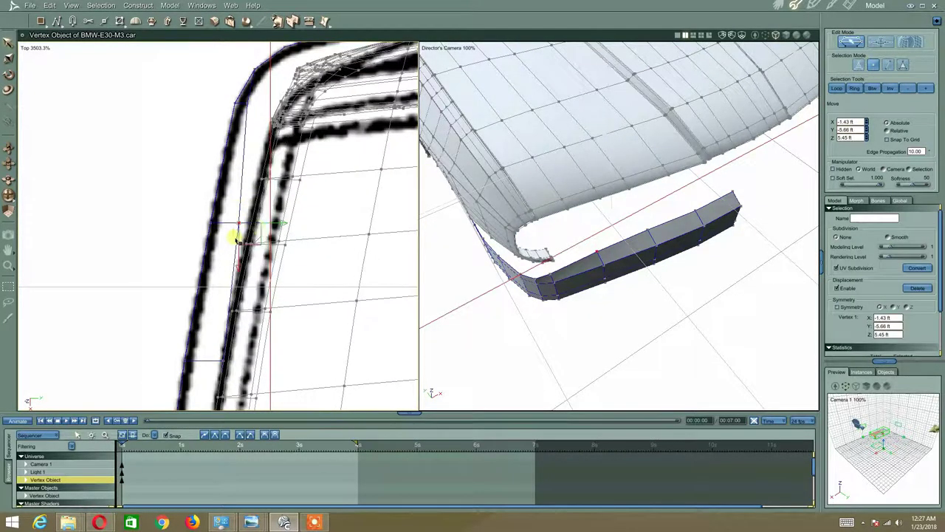
pyautogui.moveTo(235, 238); pyautogui.dragTo(299, 235)
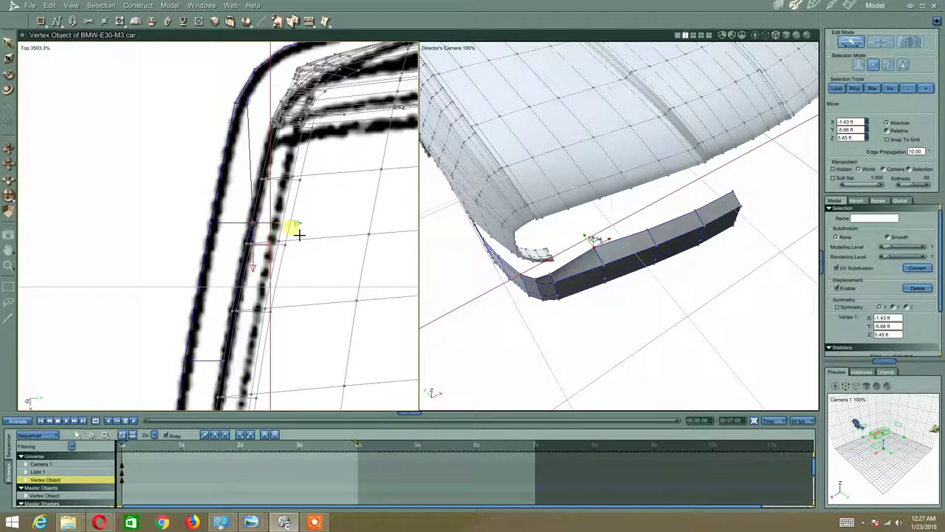
# Move the next top-edge vertex at the bumper's corner inward in the top view, to about X -1.81 ft, Y -5.53 ft
pyautogui.moveTo(284, 119); pyautogui.dragTo(271, 213, button='middle')
pyautogui.scroll(1, 270, 210)
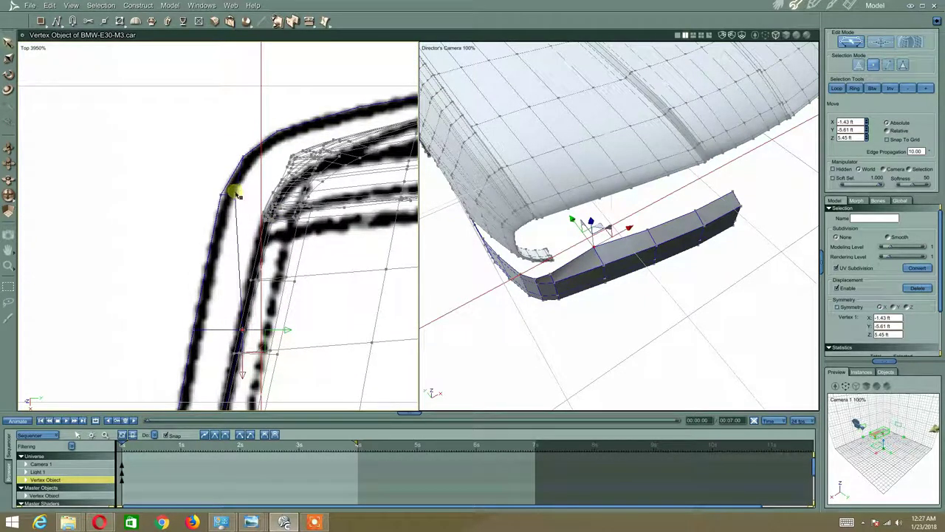
pyautogui.click(236, 198)
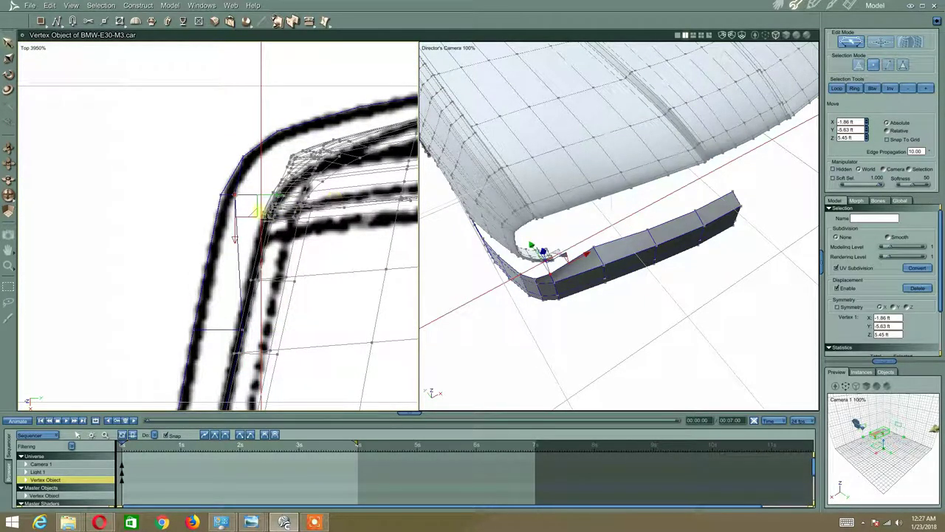
pyautogui.moveTo(259, 209); pyautogui.dragTo(299, 239)
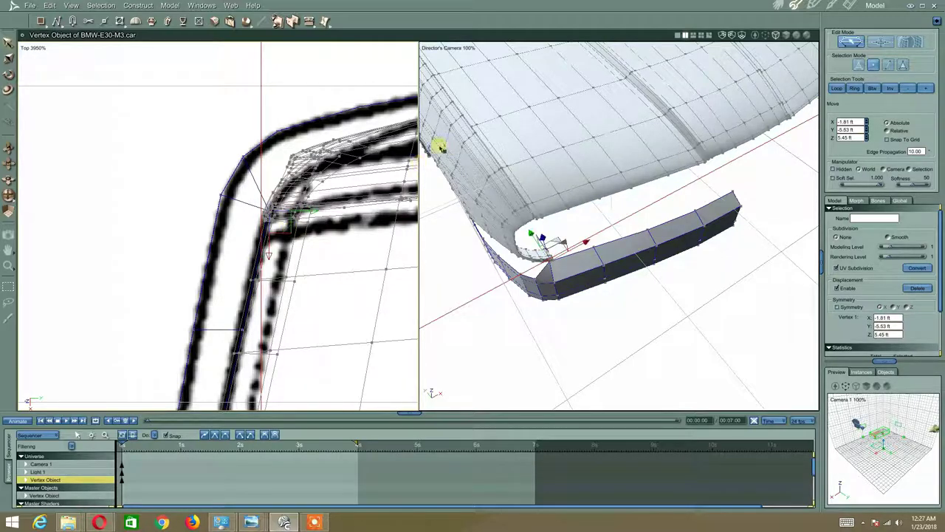
# Adjust the corner vertex against the body's lower corner in the Director's Camera, to about X -1.78 ft, Y -5.54 ft
pyautogui.moveTo(563, 242); pyautogui.dragTo(533, 260, button='middle')
pyautogui.moveTo(580, 271); pyautogui.dragTo(599, 272)
pyautogui.moveTo(647, 202); pyautogui.dragTo(562, 229, button='middle')
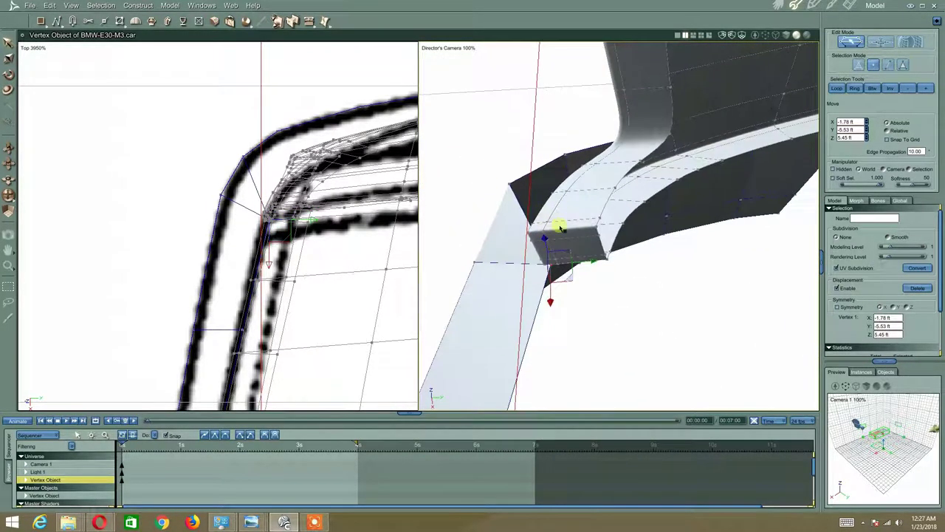
pyautogui.moveTo(601, 264); pyautogui.dragTo(590, 269)
pyautogui.moveTo(590, 267); pyautogui.dragTo(573, 260, button='middle')
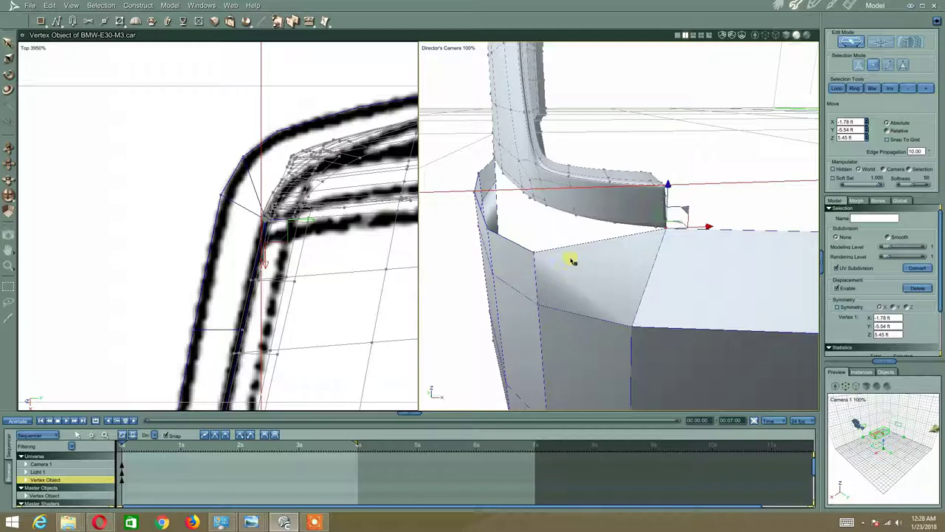
# Move the top corner vertex at X -1.98 ft, Y -5.61 ft inward onto the body's lower edge in the Director's Camera
pyautogui.click(534, 253)
pyautogui.click(536, 253)
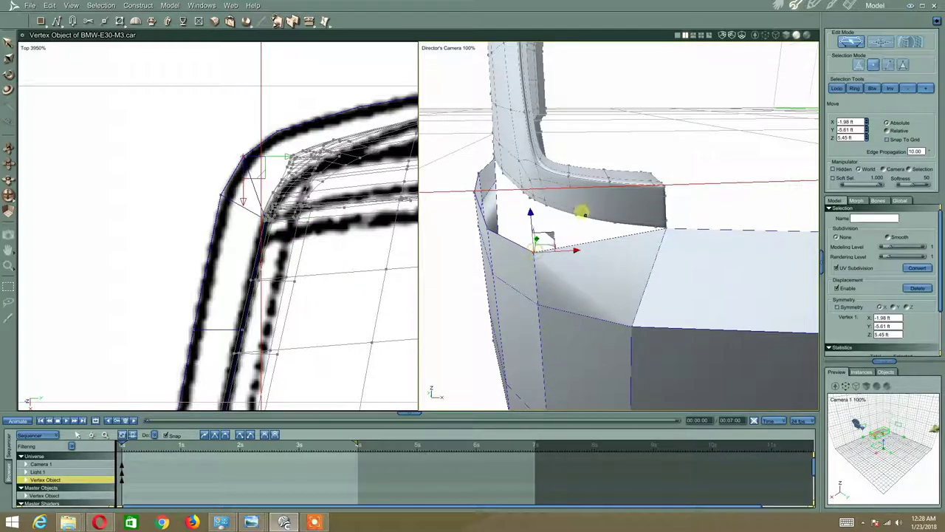
pyautogui.moveTo(580, 212); pyautogui.dragTo(567, 255, button='middle')
pyautogui.moveTo(564, 254); pyautogui.dragTo(668, 216)
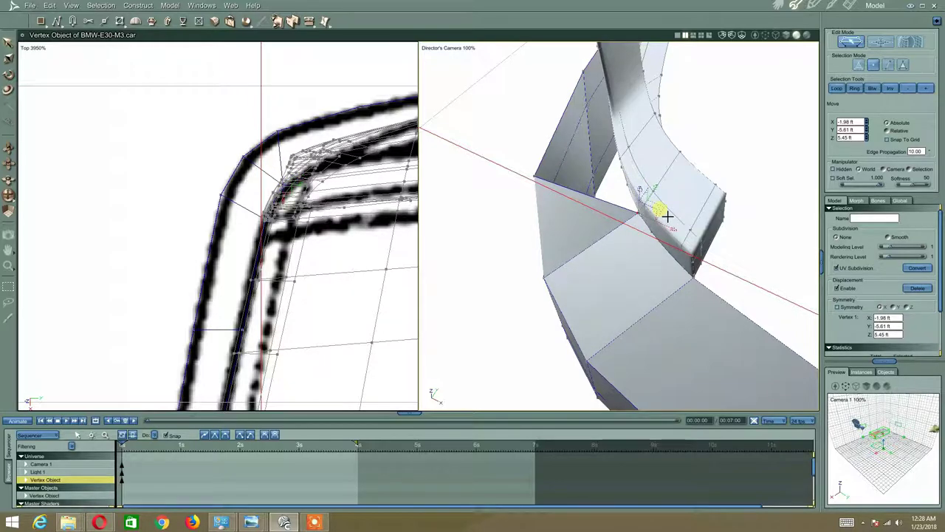
# Move the next top-edge vertex around the corner inward against the body's lower edge, to about X -1.95 ft, Y -5.42 ft
pyautogui.moveTo(483, 279); pyautogui.dragTo(545, 266, button='middle')
pyautogui.click(528, 272)
pyautogui.moveTo(551, 260); pyautogui.dragTo(639, 211)
pyautogui.moveTo(528, 294); pyautogui.dragTo(546, 224, button='middle')
pyautogui.moveTo(665, 221); pyautogui.dragTo(669, 223)
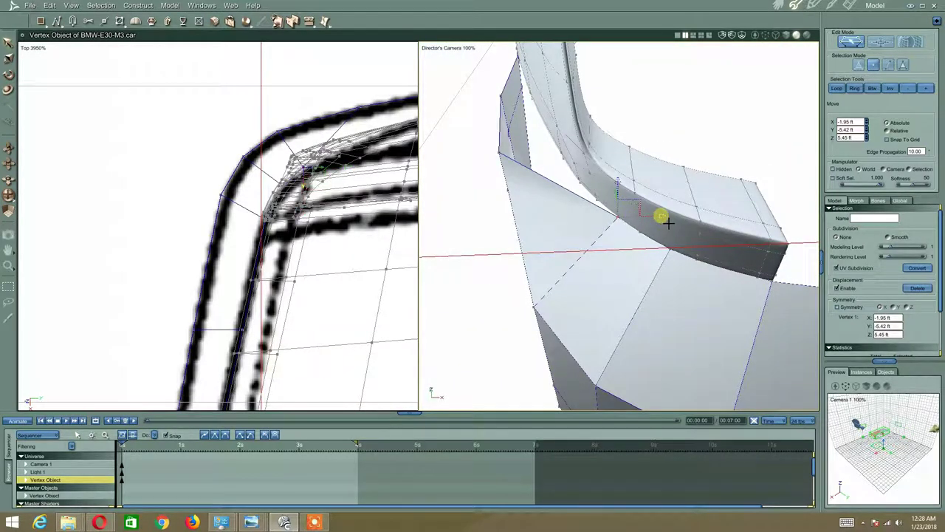
# Move the top-edge vertex at X -2.14 ft, Y -5.24 ft on the bumper's side inward to meet the body
pyautogui.moveTo(468, 184); pyautogui.dragTo(508, 217, button='middle')
pyautogui.click(563, 262)
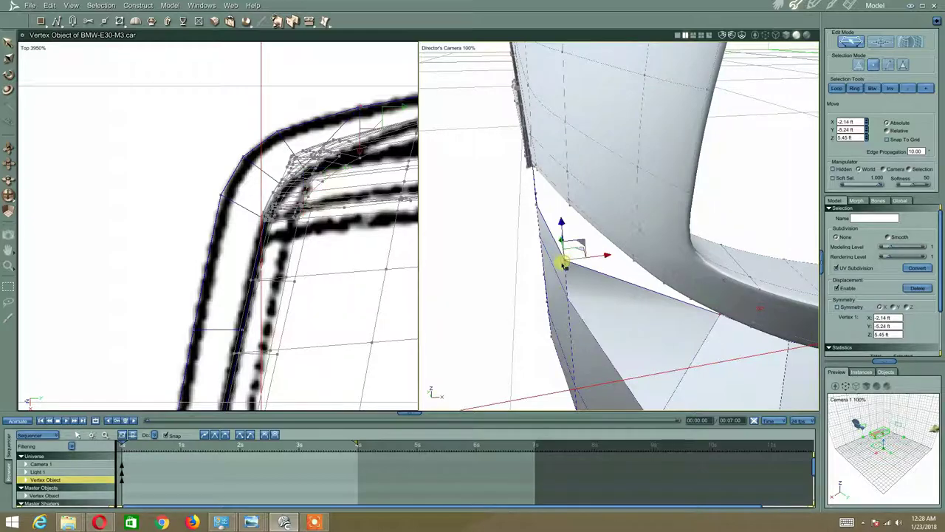
pyautogui.moveTo(615, 260); pyautogui.dragTo(671, 237)
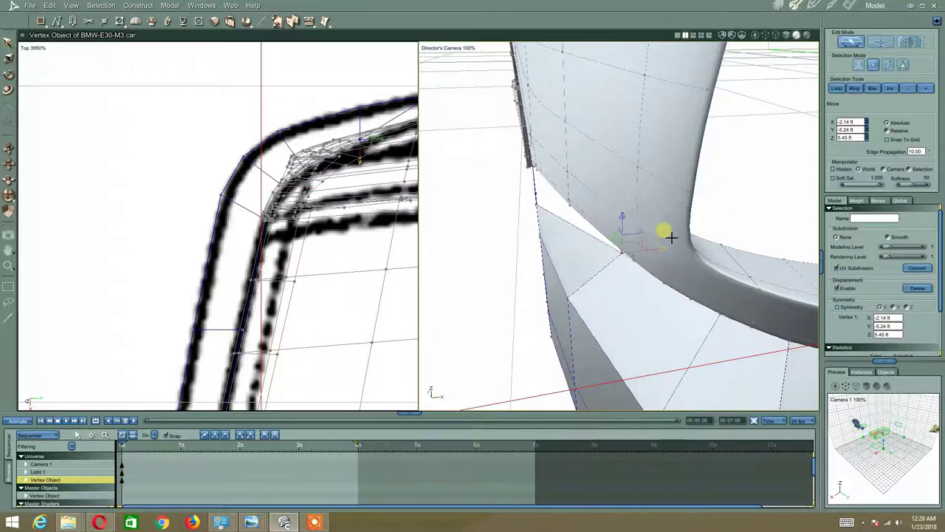
# Move the following top-edge vertex on the bumper's side inward to the body, to about X -2.11 ft, Y -5.00 ft
pyautogui.moveTo(537, 273); pyautogui.dragTo(565, 293, button='middle')
pyautogui.click(599, 261)
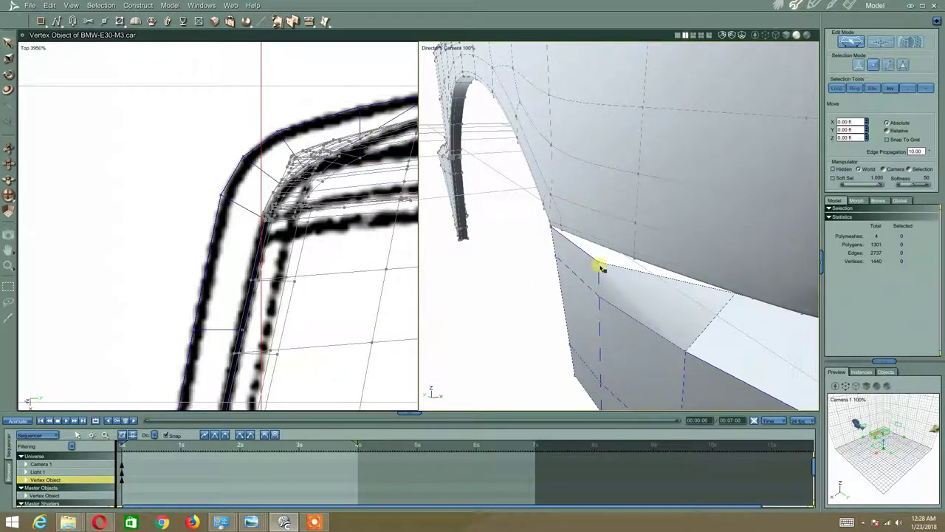
pyautogui.click(601, 265)
pyautogui.moveTo(599, 263); pyautogui.dragTo(526, 259, button='middle')
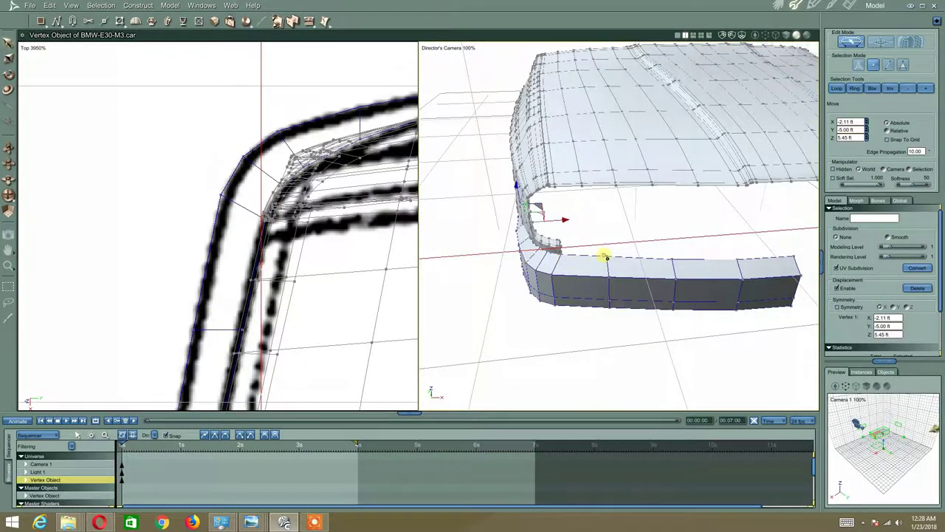
# Move the three outer side vertices at Y -5.00 ft inward in the top view, to about X -2.17 ft
pyautogui.moveTo(604, 257); pyautogui.dragTo(533, 277, button='middle')
pyautogui.scroll(5, 531, 273)
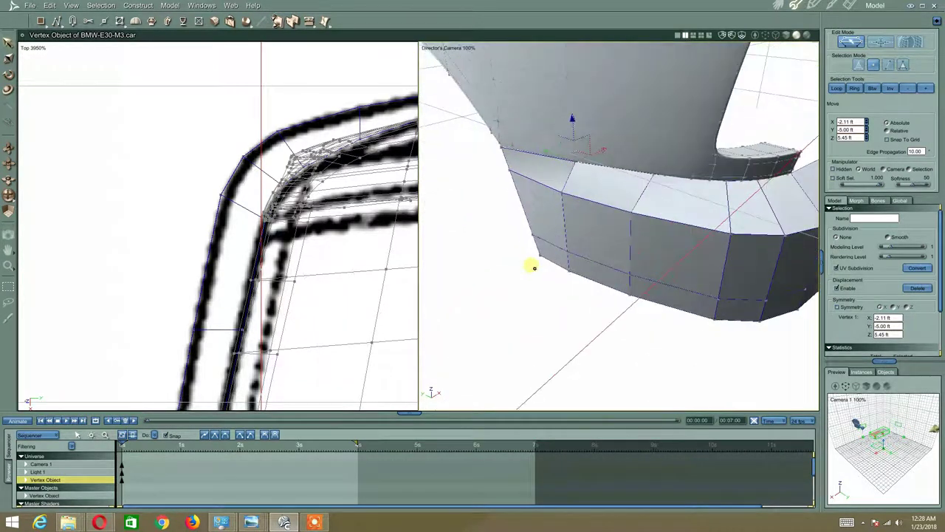
pyautogui.click(564, 225)
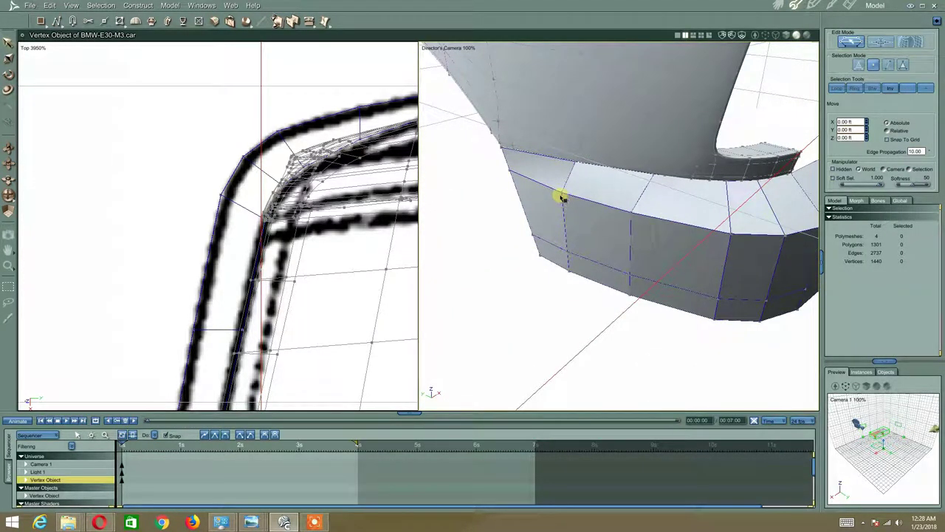
pyautogui.click(562, 194)
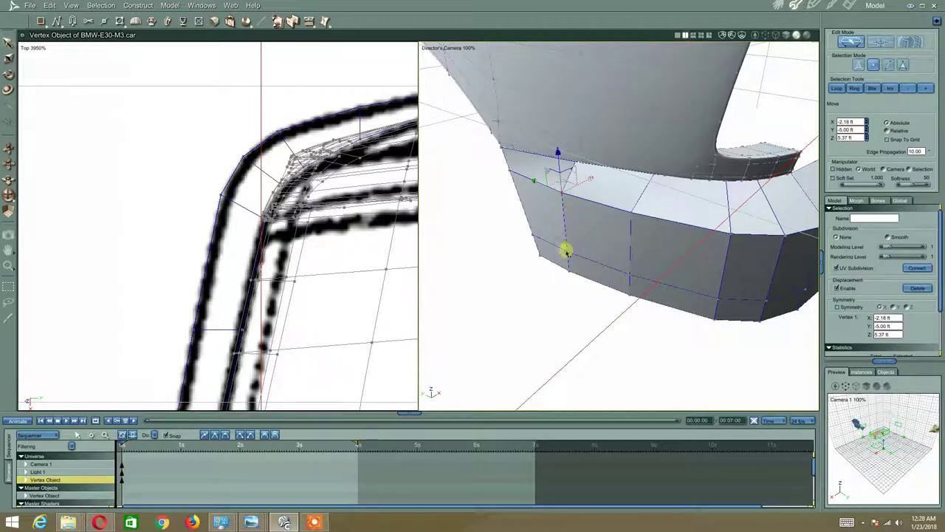
pyautogui.keyDown('shift'); pyautogui.click(567, 254); pyautogui.keyUp('shift')
pyautogui.keyDown('shift'); pyautogui.click(570, 274); pyautogui.keyUp('shift')
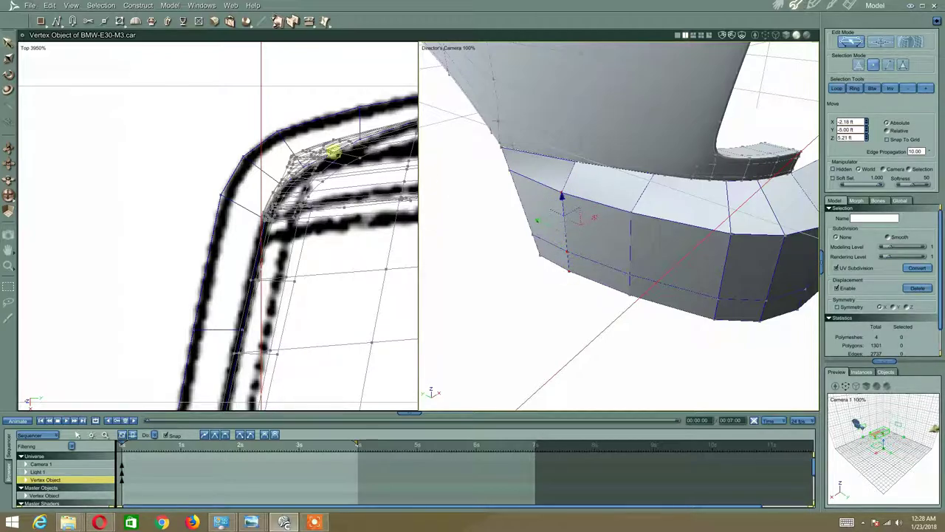
pyautogui.moveTo(342, 152); pyautogui.dragTo(226, 215, button='middle')
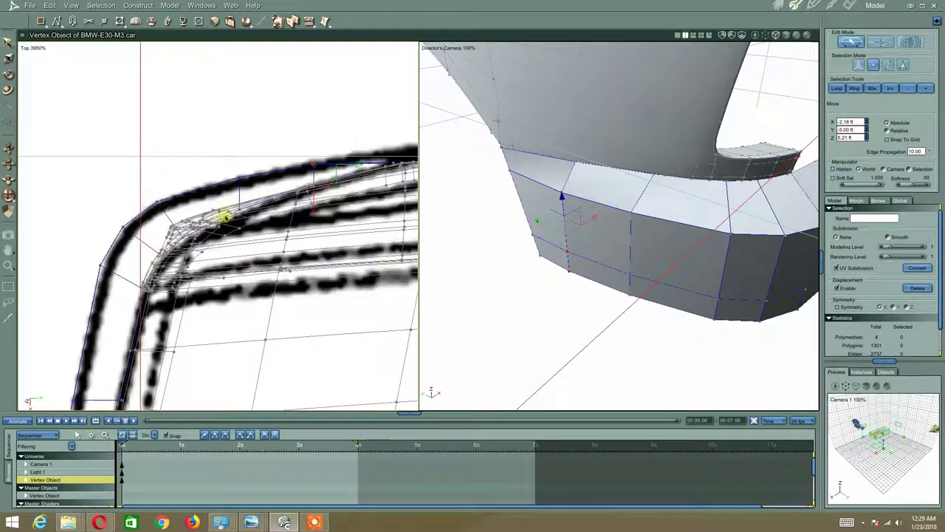
pyautogui.moveTo(310, 212); pyautogui.dragTo(305, 215)
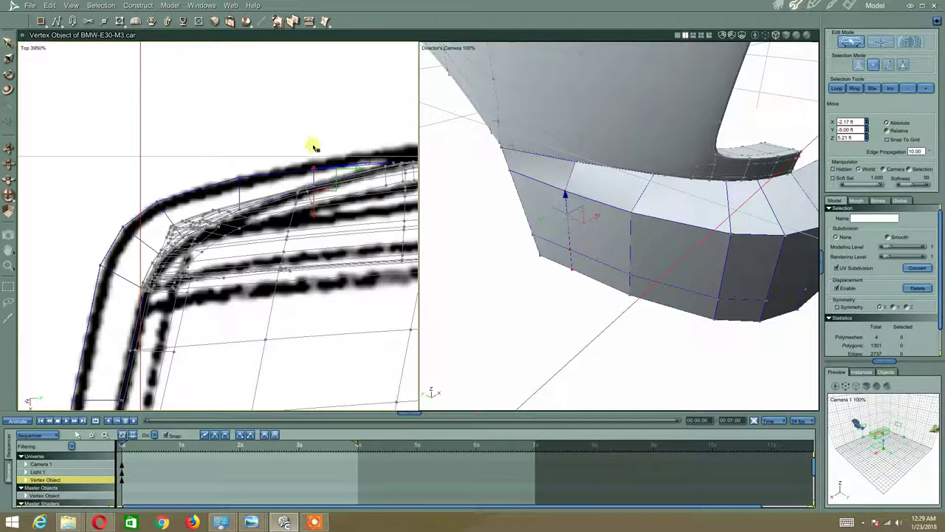
# Nudge the outer vertex columns at the side's rear end inward in the top view, and the column at Y -5.24 ft to about X -2.13 ft
pyautogui.moveTo(327, 140); pyautogui.dragTo(383, 164)
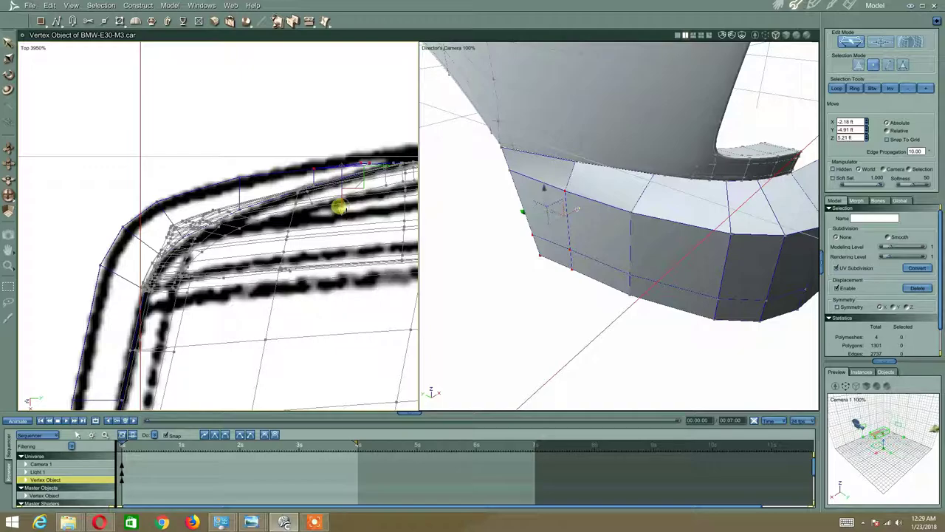
pyautogui.moveTo(335, 209); pyautogui.dragTo(372, 175)
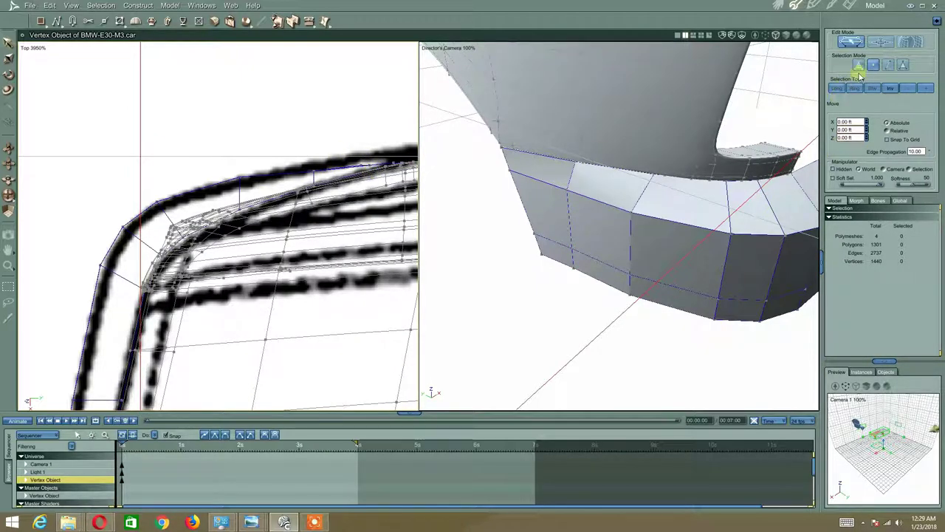
pyautogui.moveTo(350, 155); pyautogui.dragTo(371, 175)
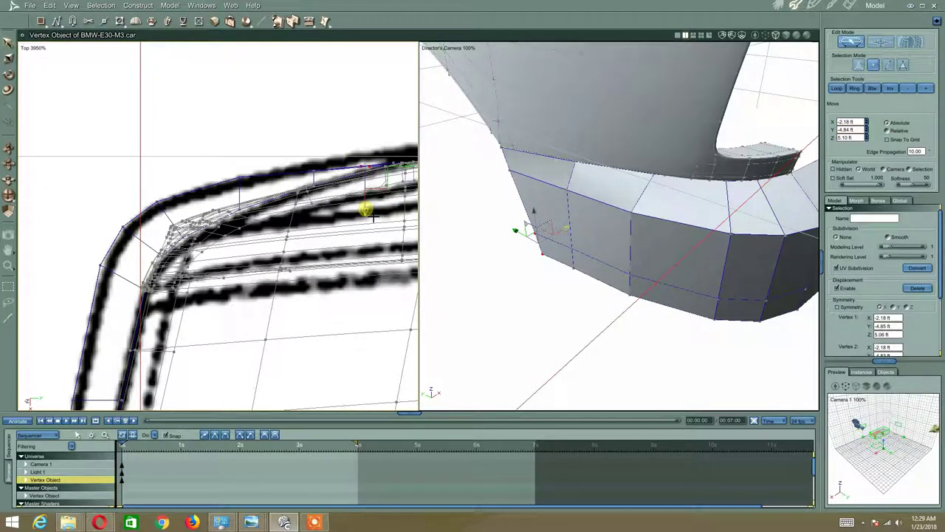
pyautogui.moveTo(366, 210); pyautogui.dragTo(366, 211)
pyautogui.moveTo(347, 177); pyautogui.dragTo(392, 174, button='middle')
pyautogui.moveTo(320, 151); pyautogui.dragTo(280, 215)
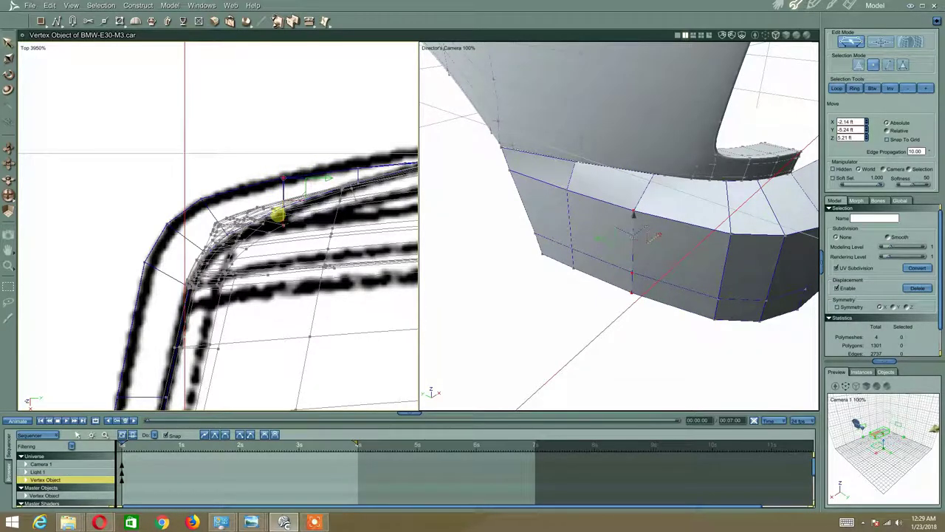
# Change the top view to the left view, framing the bumper's front profile against the blueprint
pyautogui.moveTo(614, 265); pyautogui.dragTo(627, 238, button='middle')
pyautogui.moveTo(718, 251); pyautogui.dragTo(662, 208, button='middle')
pyautogui.scroll(-5, 657, 243)
pyautogui.moveTo(444, 274); pyautogui.dragTo(591, 254, button='middle')
pyautogui.scroll(1, 546, 267)
pyautogui.scroll(-1, 522, 269)
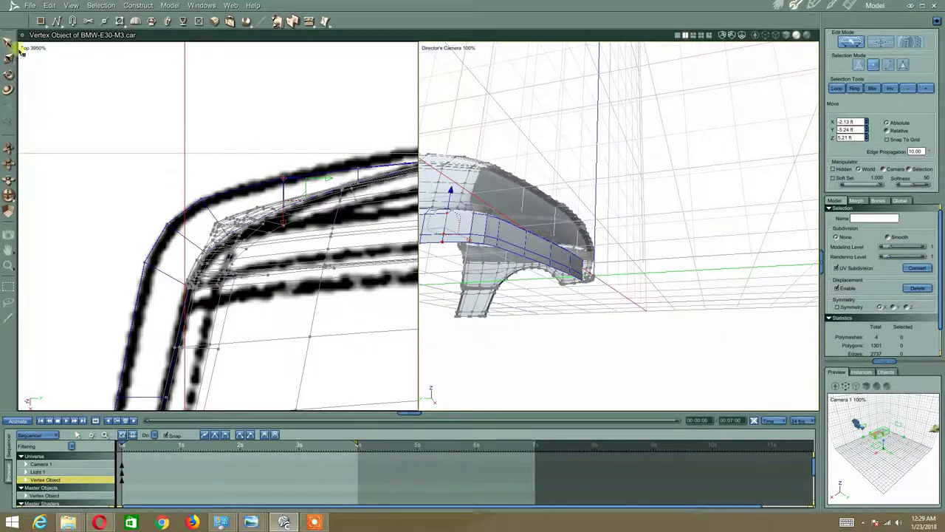
pyautogui.click(26, 48)
pyautogui.click(38, 92)
pyautogui.moveTo(308, 158); pyautogui.dragTo(291, 162, button='middle')
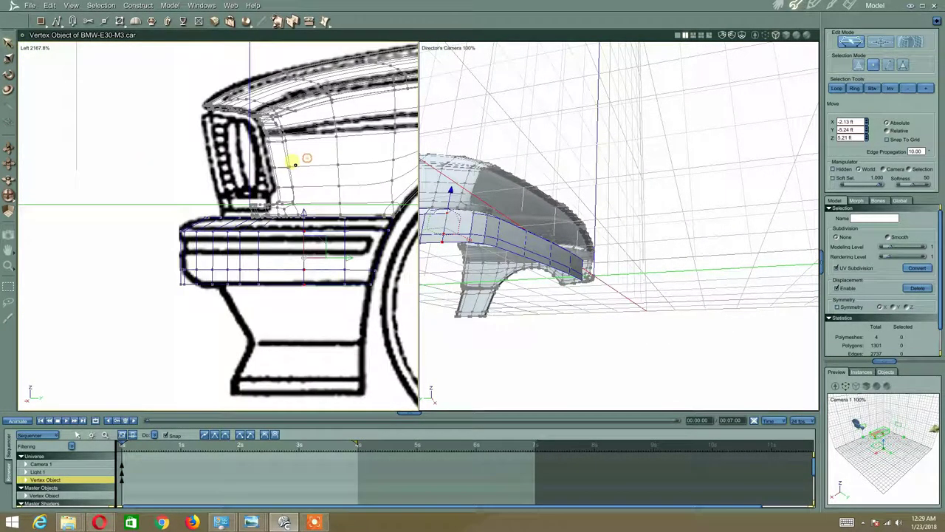
pyautogui.scroll(2, 291, 163)
pyautogui.moveTo(180, 282); pyautogui.dragTo(196, 246, button='middle')
pyautogui.scroll(1, 211, 242)
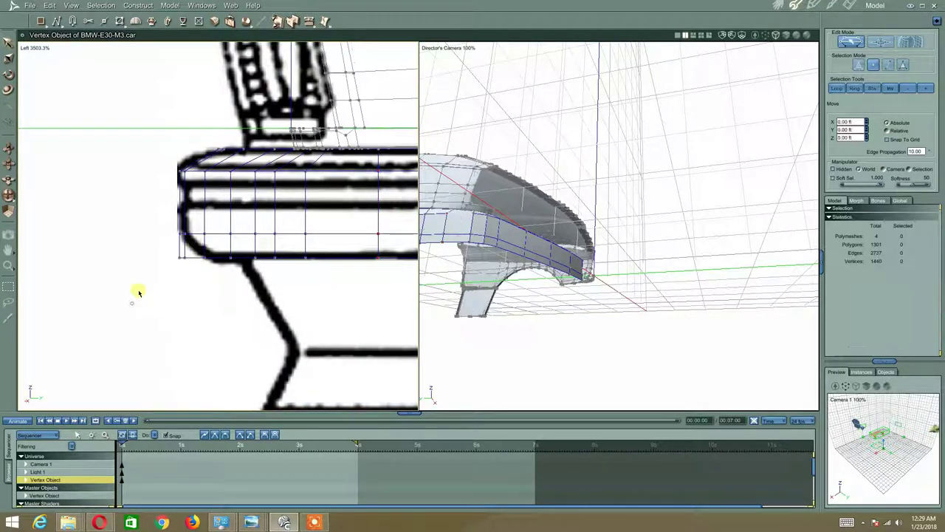
# Move the bumper's front bottom-edge vertices back to the blueprint's rounded lower corner, centring the selection at about Y -5.77 ft
pyautogui.moveTo(131, 301); pyautogui.dragTo(251, 264)
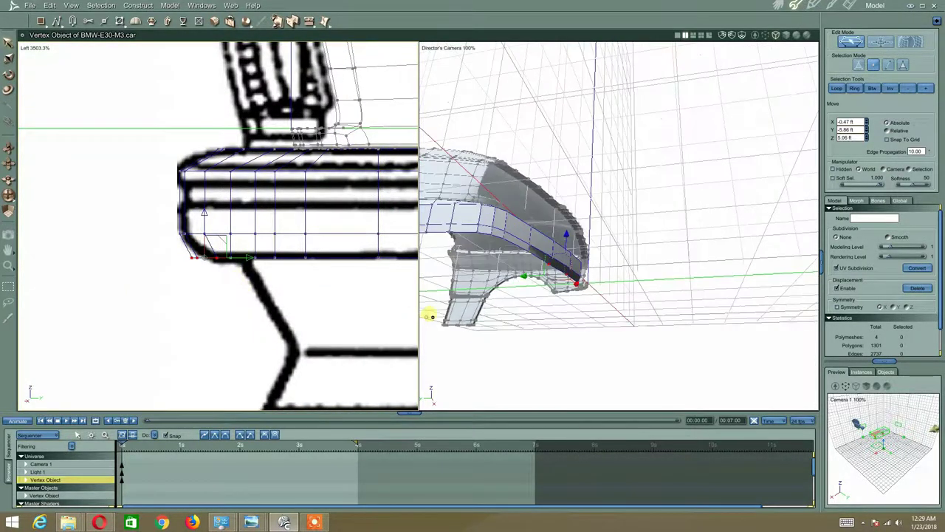
pyautogui.hotkey('ctrl', 'z')
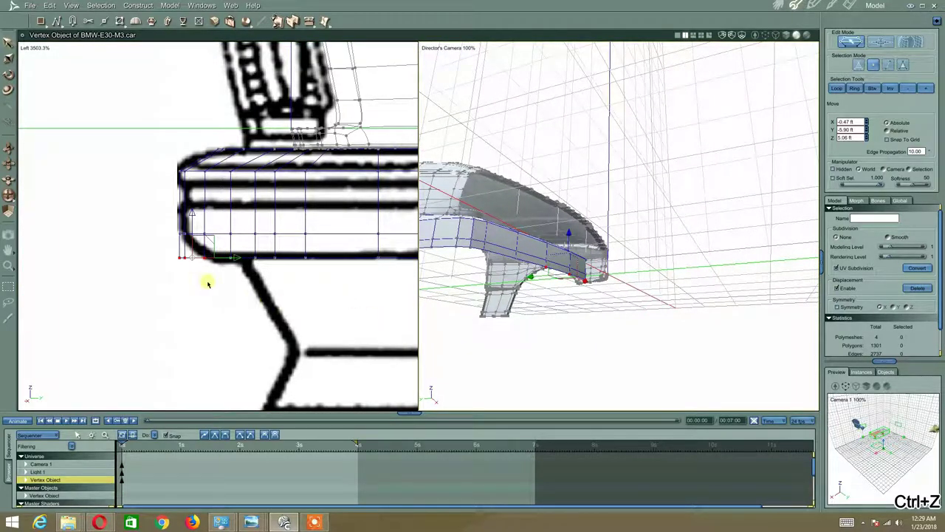
pyautogui.moveTo(166, 289); pyautogui.dragTo(240, 245)
pyautogui.click(202, 301)
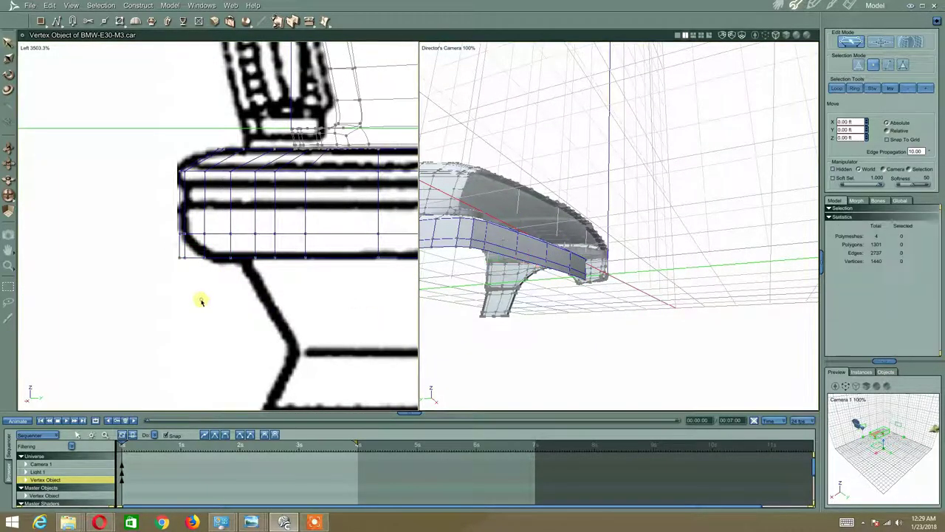
pyautogui.moveTo(144, 316); pyautogui.dragTo(280, 260)
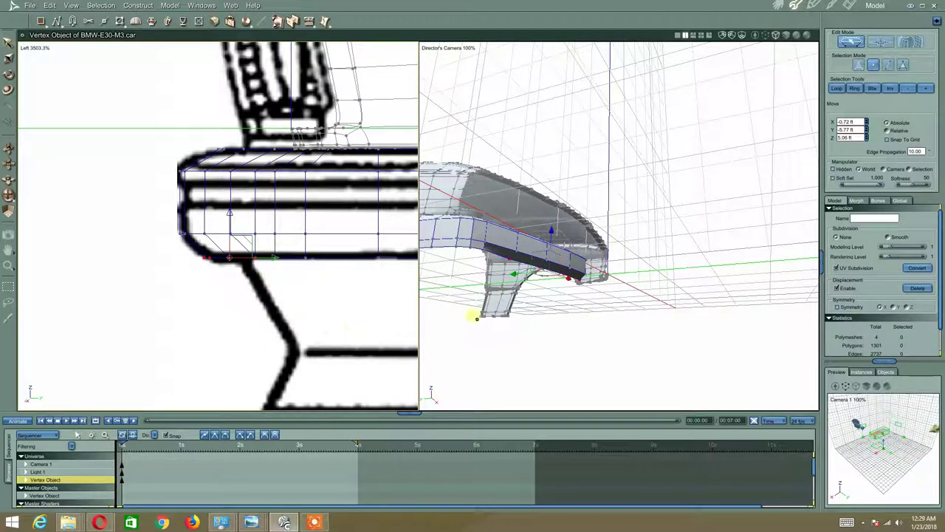
# Move the bottom-edge vertex at the start of the bumper's corner back and inward, to about X -1.83 ft, Y -5.62 ft
pyautogui.moveTo(450, 352); pyautogui.dragTo(395, 217, button='middle')
pyautogui.click(530, 246)
pyautogui.moveTo(304, 246); pyautogui.dragTo(325, 267)
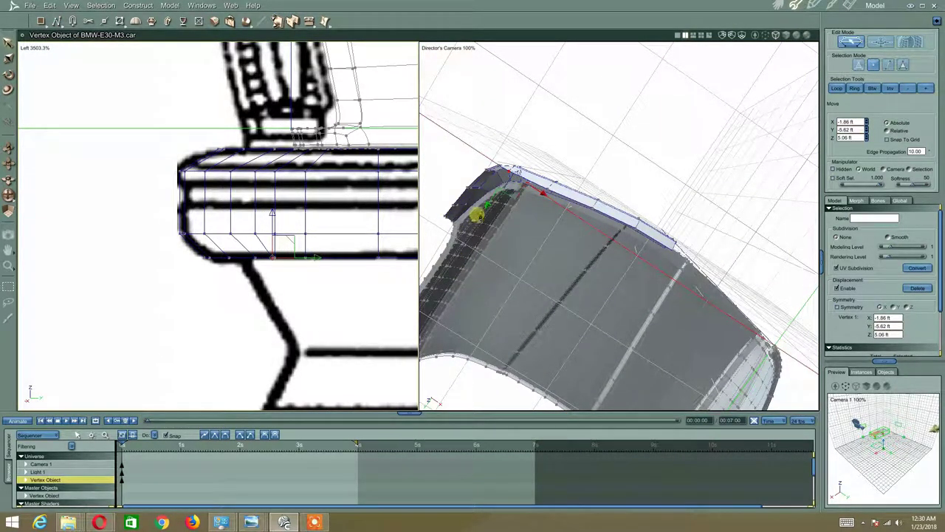
pyautogui.moveTo(475, 211); pyautogui.dragTo(526, 197, button='middle')
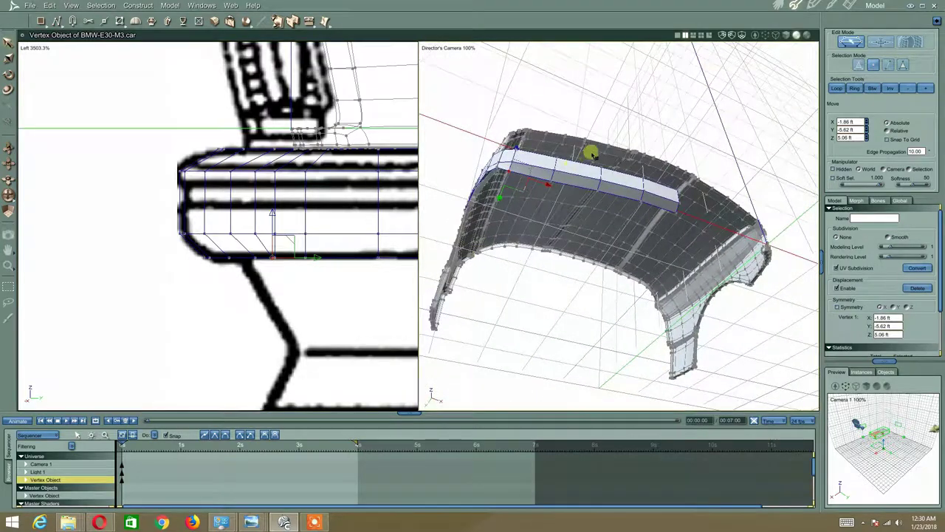
pyautogui.click(550, 188)
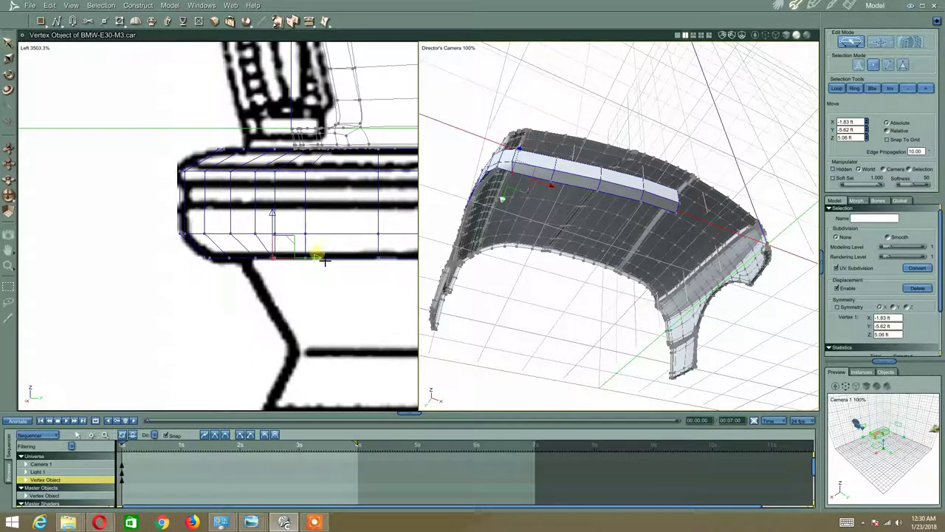
# Move the next two bottom-edge corner vertices together inward, centring them at about X -1.96 ft, Y -5.51 ft
pyautogui.moveTo(523, 201); pyautogui.dragTo(543, 241, button='middle')
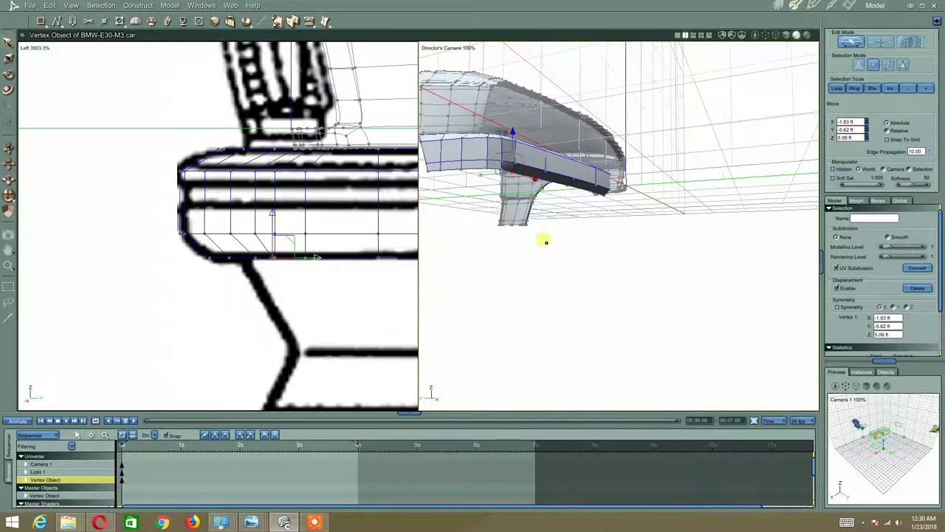
pyautogui.click(502, 172)
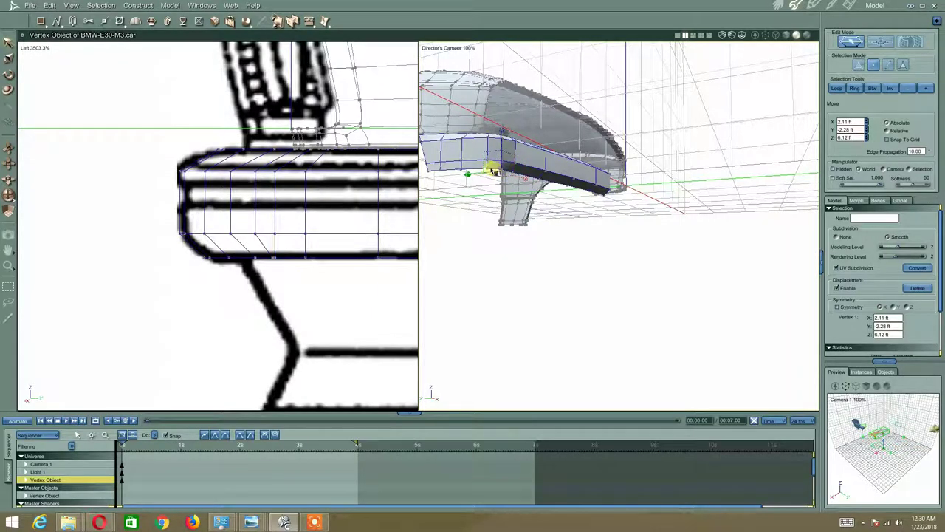
pyautogui.click(492, 174)
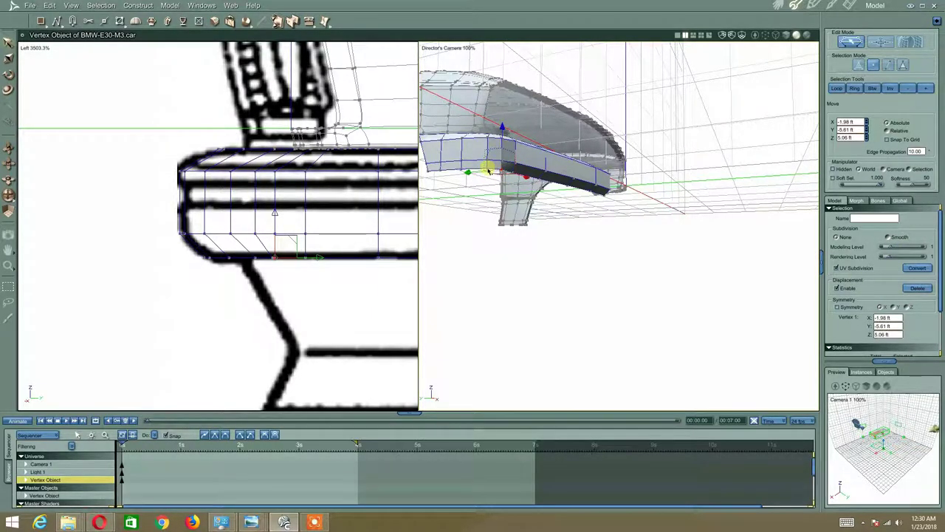
pyautogui.keyDown('shift'); pyautogui.click(488, 170); pyautogui.keyUp('shift')
pyautogui.moveTo(525, 190); pyautogui.dragTo(456, 120, button='middle')
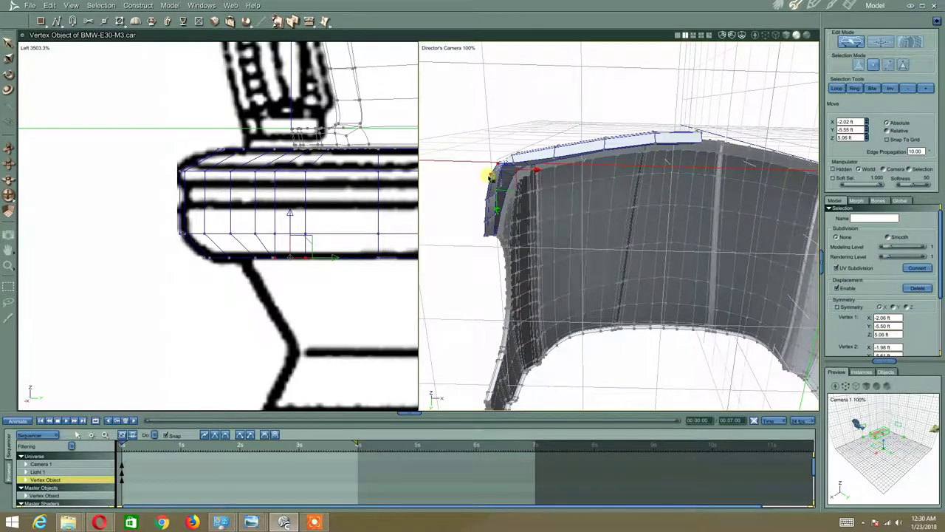
pyautogui.moveTo(513, 185); pyautogui.dragTo(528, 194)
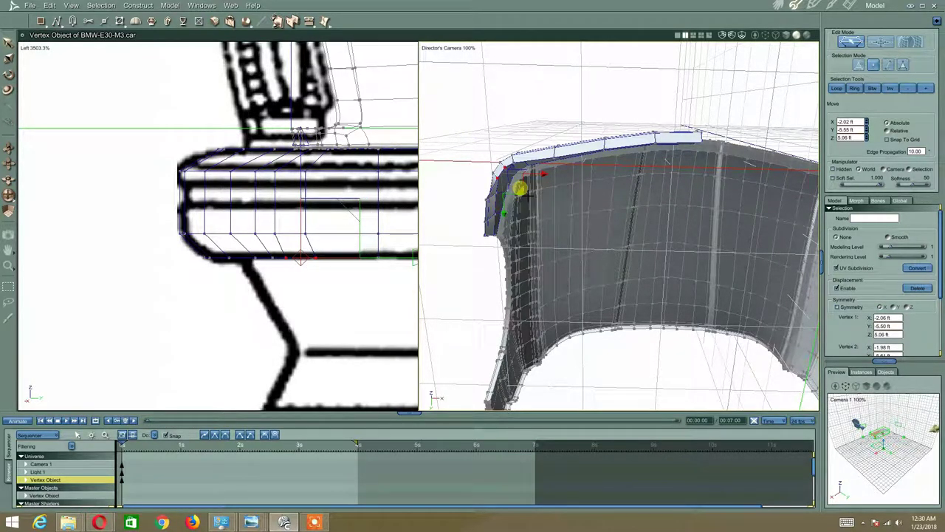
# Move the bottom-edge corner vertex nearest the bumper's front slightly inward and back, to about X -1.93 ft, Y -5.56 ft
pyautogui.moveTo(525, 193)
pyautogui.mouseDown(button='middle')
pyautogui.moveTo(480, 180)
pyautogui.moveTo(573, 225)
pyautogui.moveTo(515, 192)
pyautogui.mouseUp(button='middle')
pyautogui.scroll(4, 559, 206)
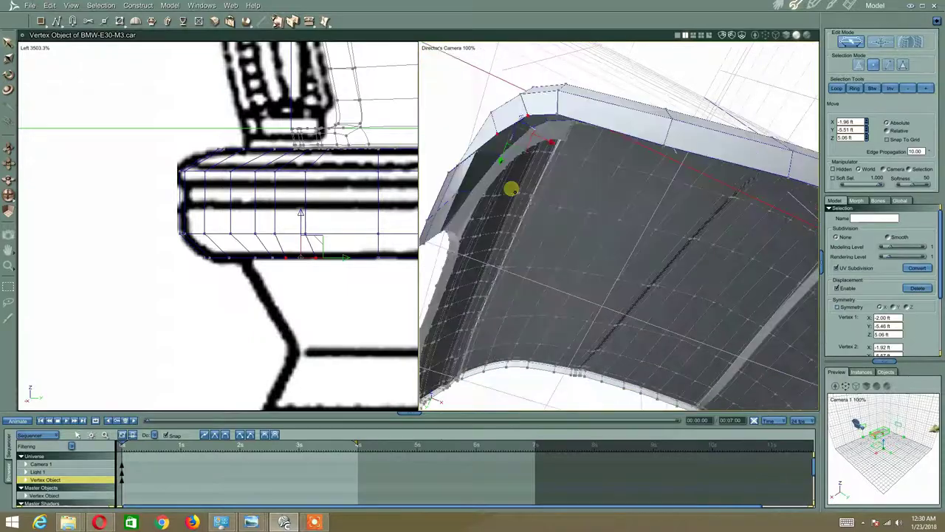
pyautogui.moveTo(550, 156)
pyautogui.mouseDown(button='middle')
pyautogui.moveTo(542, 163)
pyautogui.moveTo(595, 161)
pyautogui.moveTo(558, 146)
pyautogui.mouseUp(button='middle')
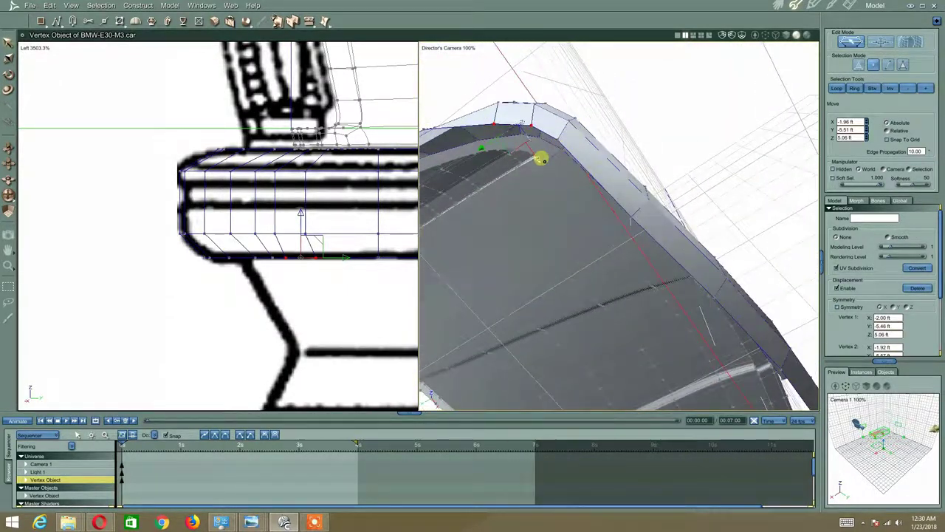
pyautogui.click(587, 92)
pyautogui.click(531, 127)
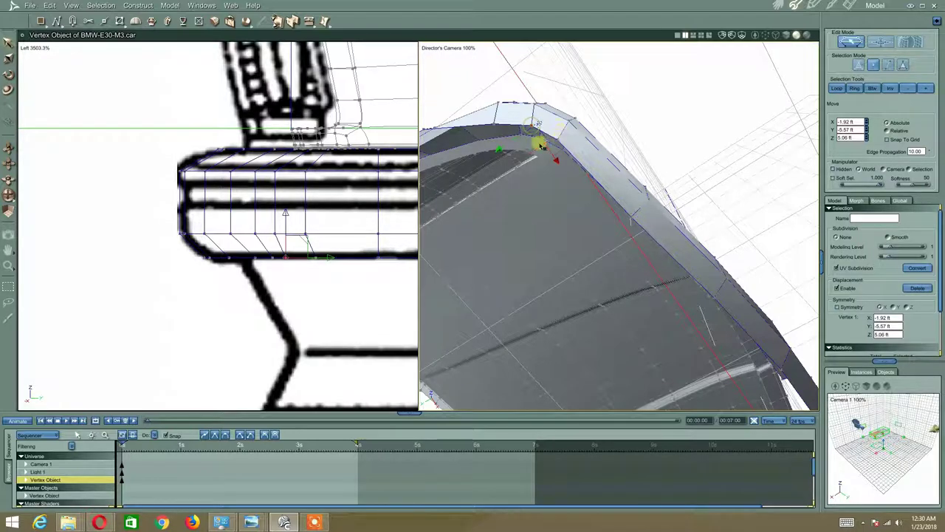
pyautogui.moveTo(539, 160); pyautogui.dragTo(534, 157)
pyautogui.moveTo(528, 127); pyautogui.dragTo(554, 133, button='middle')
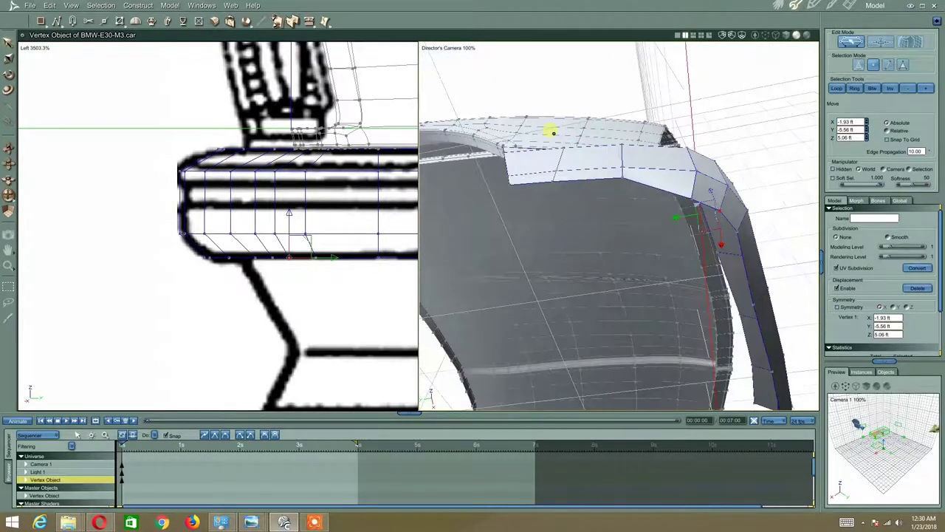
# Examine the front bumper's corner and side in the white car's reference photo c1015fbmw05.jpg
pyautogui.click(618, 176)
pyautogui.moveTo(622, 177)
pyautogui.mouseDown(button='middle')
pyautogui.moveTo(637, 141)
pyautogui.moveTo(573, 150)
pyautogui.moveTo(612, 139)
pyautogui.moveTo(565, 124)
pyautogui.moveTo(583, 154)
pyautogui.moveTo(599, 126)
pyautogui.moveTo(620, 126)
pyautogui.moveTo(599, 126)
pyautogui.moveTo(635, 182)
pyautogui.mouseUp(button='middle')
pyautogui.click(638, 112)
pyautogui.moveTo(321, 246); pyautogui.dragTo(256, 238, button='middle')
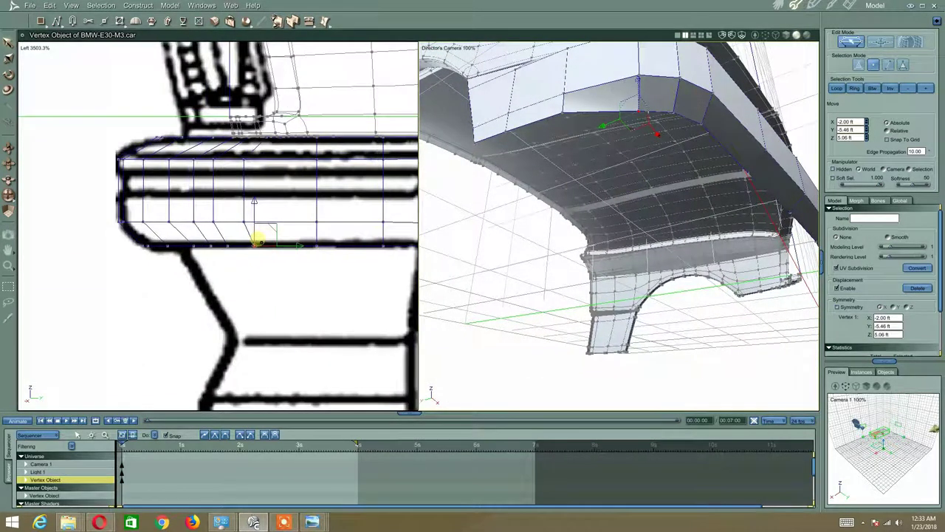
pyautogui.moveTo(507, 232); pyautogui.dragTo(527, 211, button='middle')
pyautogui.moveTo(316, 523)
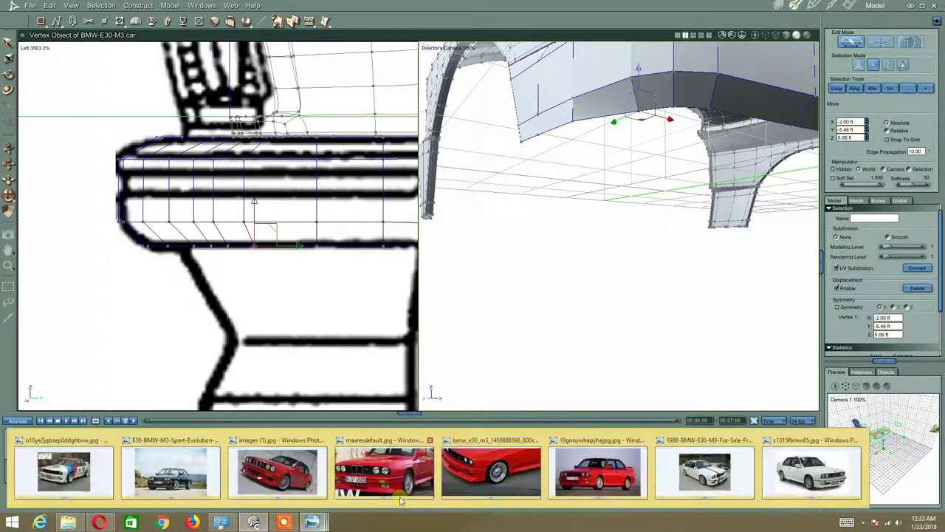
pyautogui.click(811, 470)
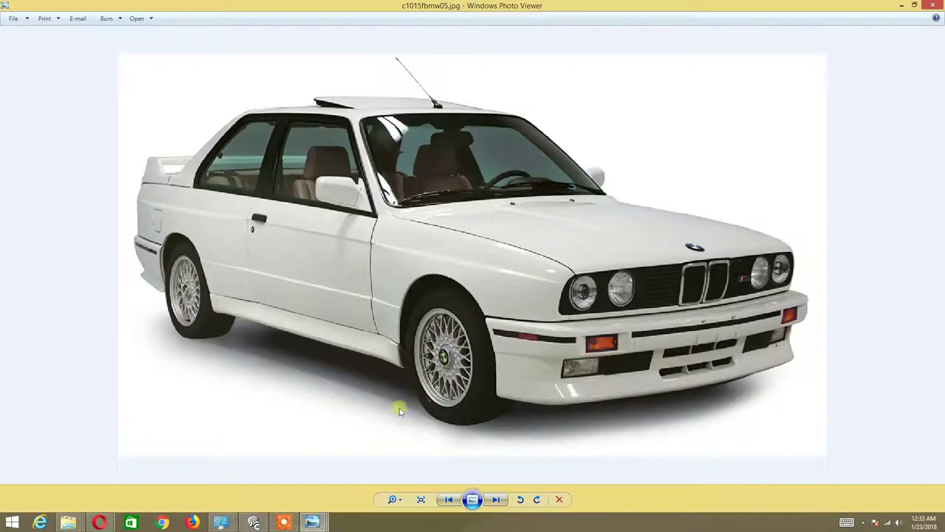
pyautogui.click(284, 523)
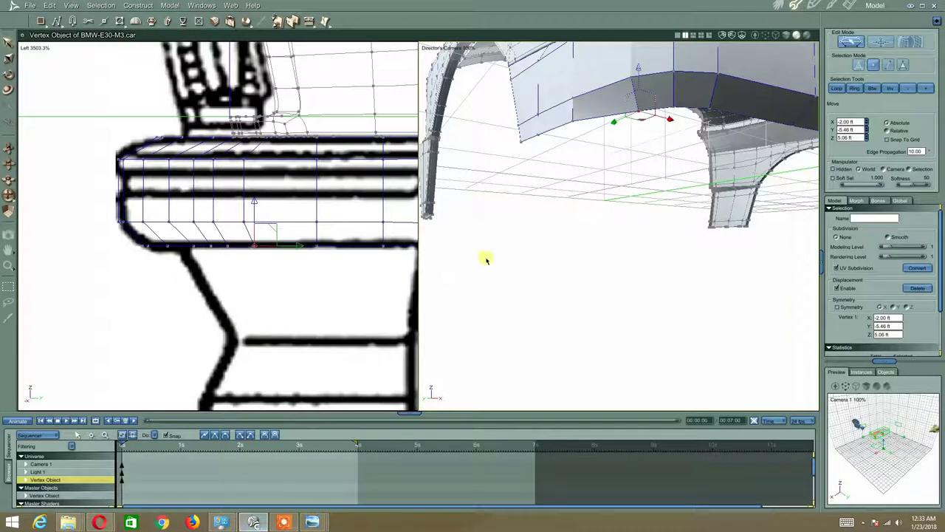
# Move the last three bottom-edge vertices along the bumper's side inward together, centring them at about X -2.11 ft
pyautogui.moveTo(520, 228); pyautogui.dragTo(452, 309, button='middle')
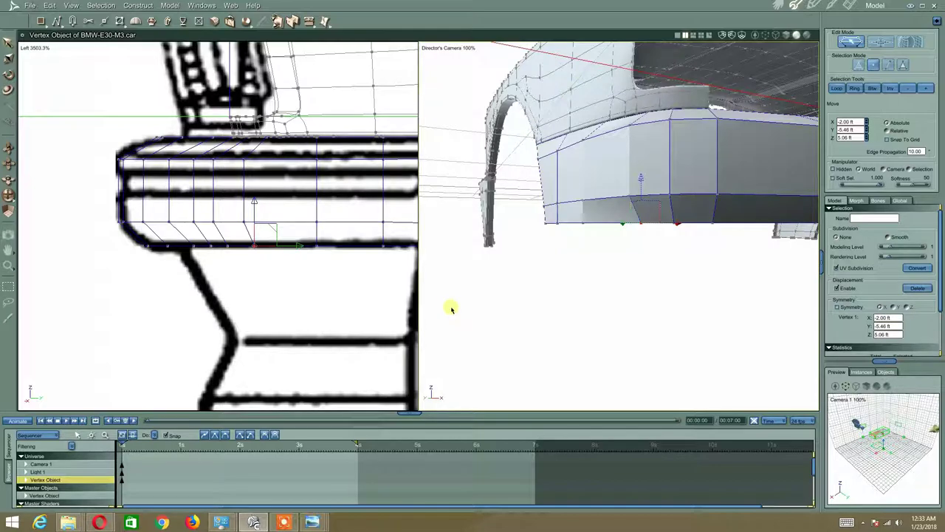
pyautogui.click(583, 225)
pyautogui.click(584, 223)
pyautogui.moveTo(566, 235)
pyautogui.mouseDown(button='middle')
pyautogui.moveTo(557, 226)
pyautogui.moveTo(522, 258)
pyautogui.moveTo(553, 226)
pyautogui.moveTo(573, 224)
pyautogui.mouseUp(button='middle')
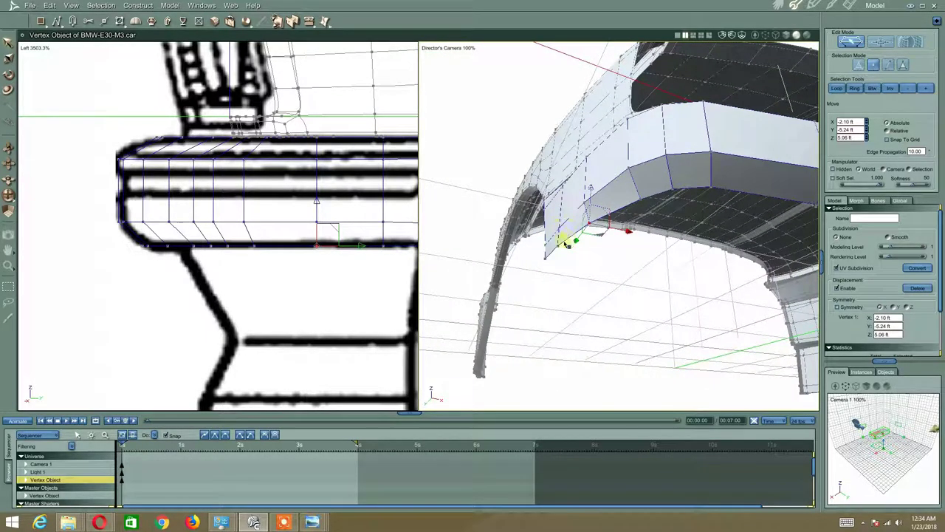
pyautogui.keyDown('shift'); pyautogui.click(564, 258); pyautogui.keyUp('shift')
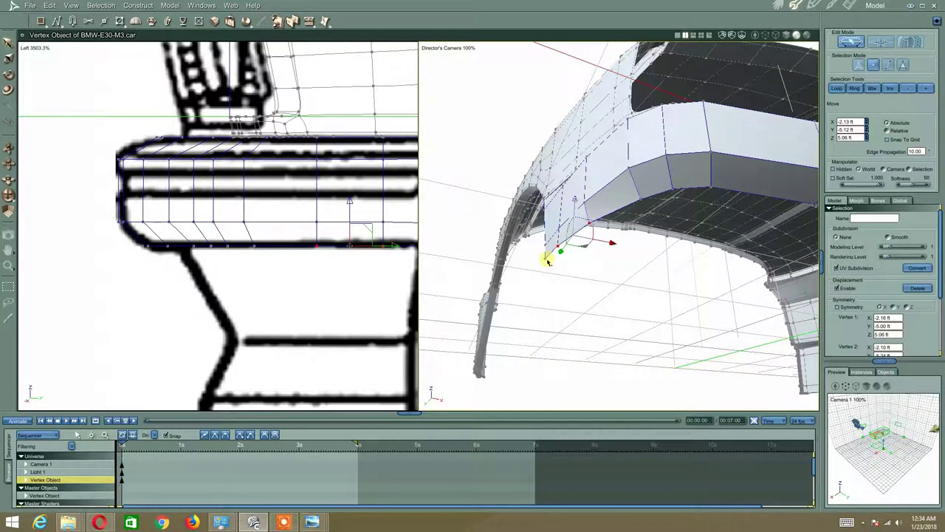
pyautogui.keyDown('shift'); pyautogui.click(547, 260); pyautogui.keyUp('shift')
pyautogui.moveTo(608, 224); pyautogui.dragTo(595, 229, button='middle')
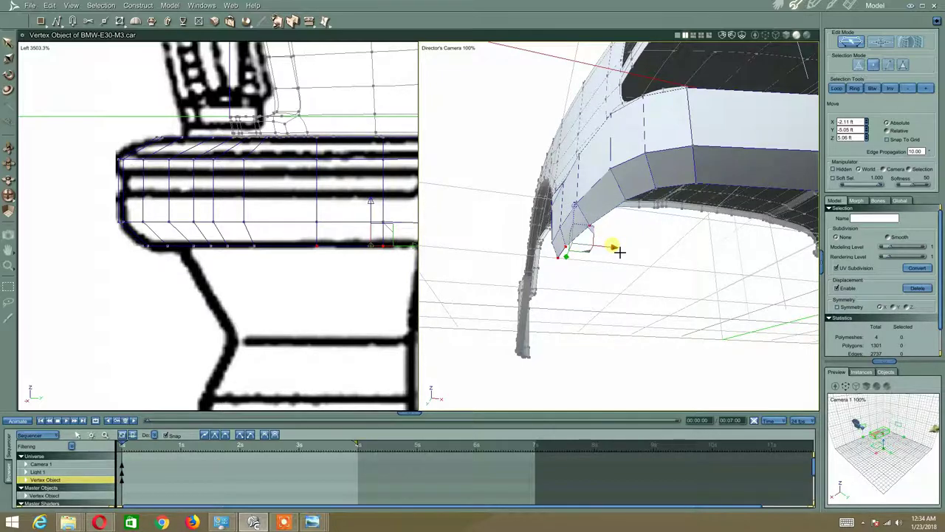
# Move the foremost of the three side bottom-edge vertices outward to about X -2.10 ft, and shift all three inward to centre at about X -2.11 ft
pyautogui.click(596, 223)
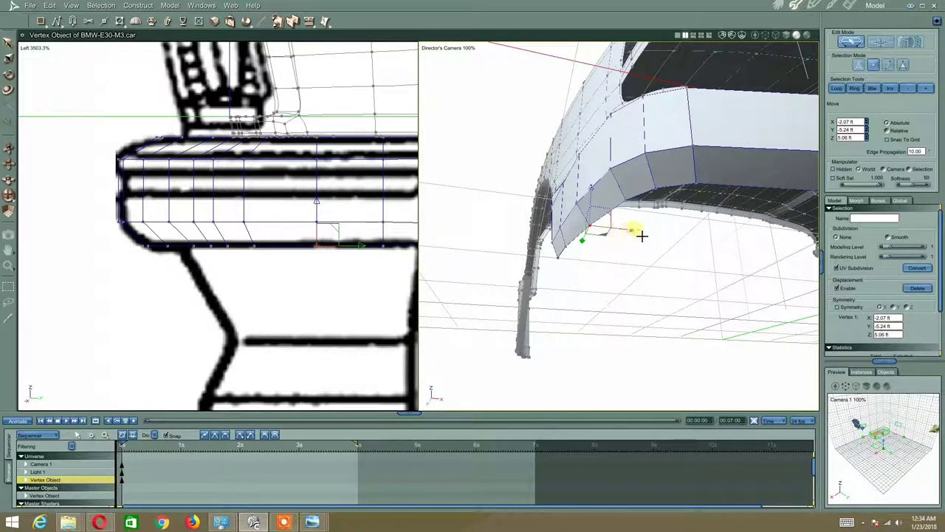
pyautogui.moveTo(642, 235); pyautogui.dragTo(629, 231)
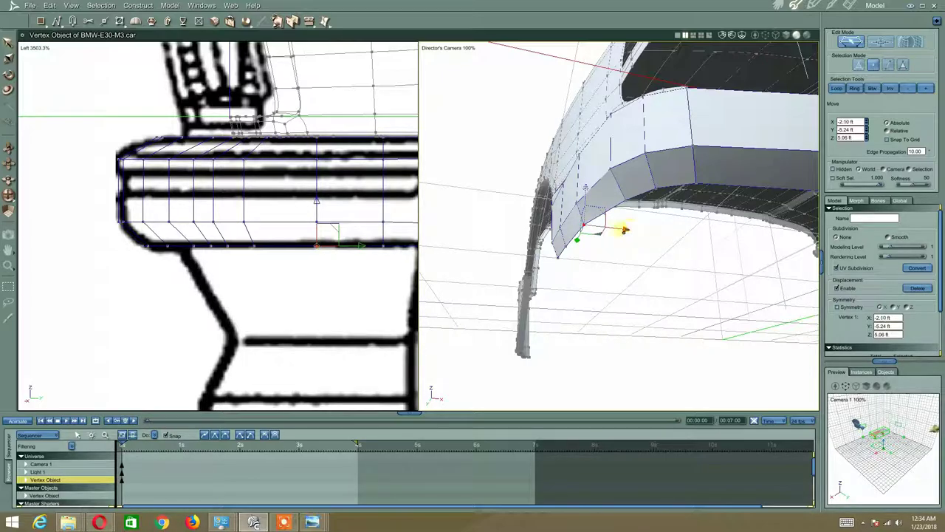
pyautogui.moveTo(630, 231); pyautogui.dragTo(553, 239, button='middle')
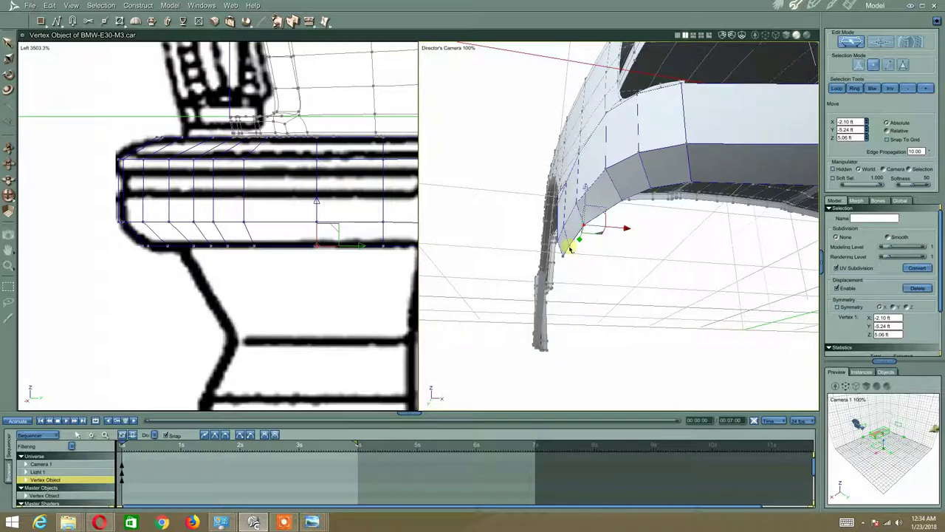
pyautogui.keyDown('shift'); pyautogui.click(570, 256); pyautogui.keyUp('shift')
pyautogui.keyDown('shift'); pyautogui.click(565, 257); pyautogui.keyUp('shift')
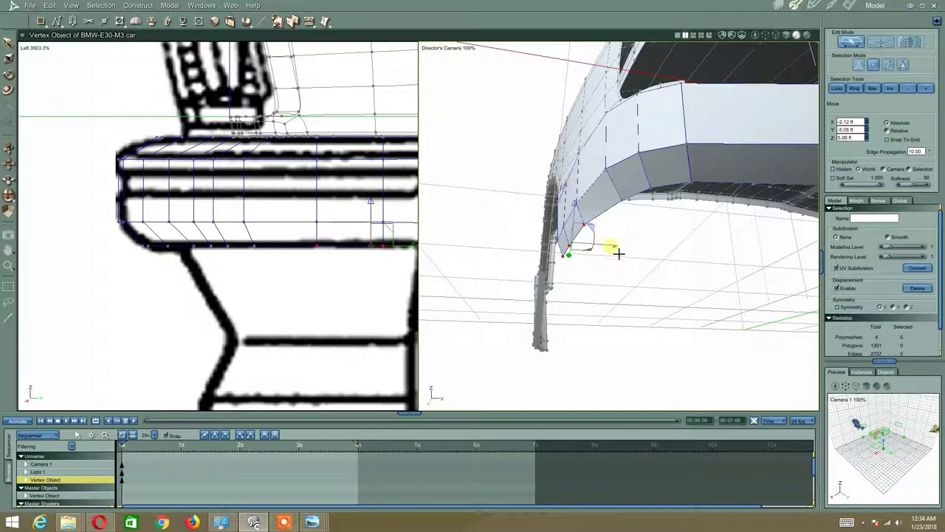
pyautogui.moveTo(485, 239); pyautogui.dragTo(519, 273, button='middle')
pyautogui.moveTo(612, 224); pyautogui.dragTo(581, 208, button='middle')
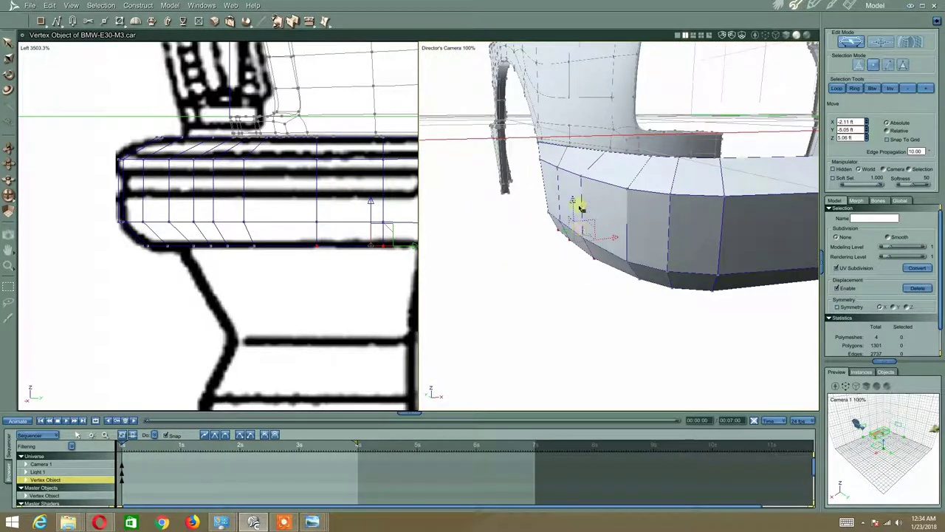
pyautogui.click(539, 162)
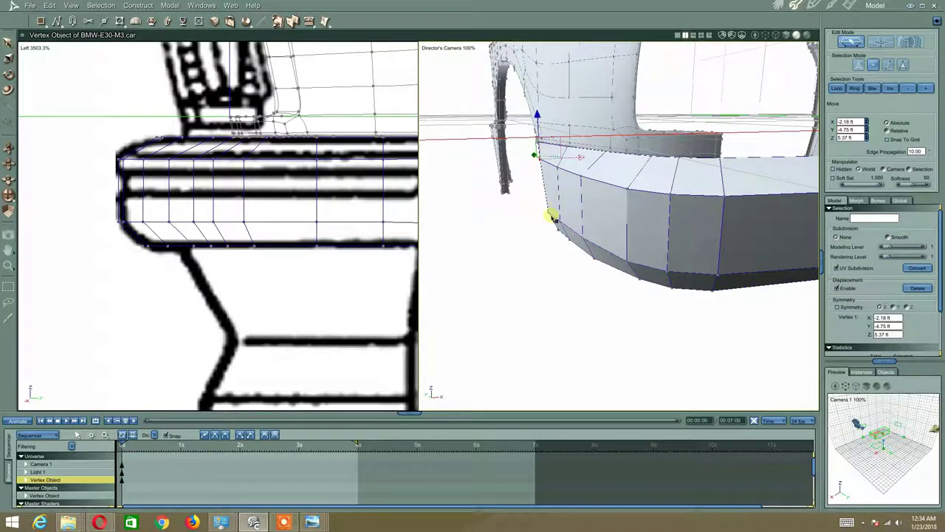
pyautogui.keyDown('shift'); pyautogui.click(548, 212); pyautogui.keyUp('shift')
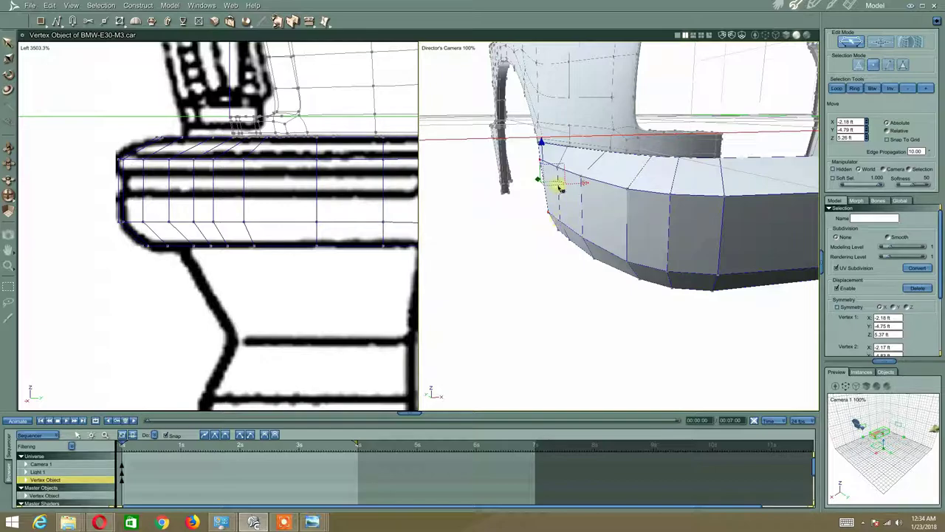
pyautogui.click(553, 260)
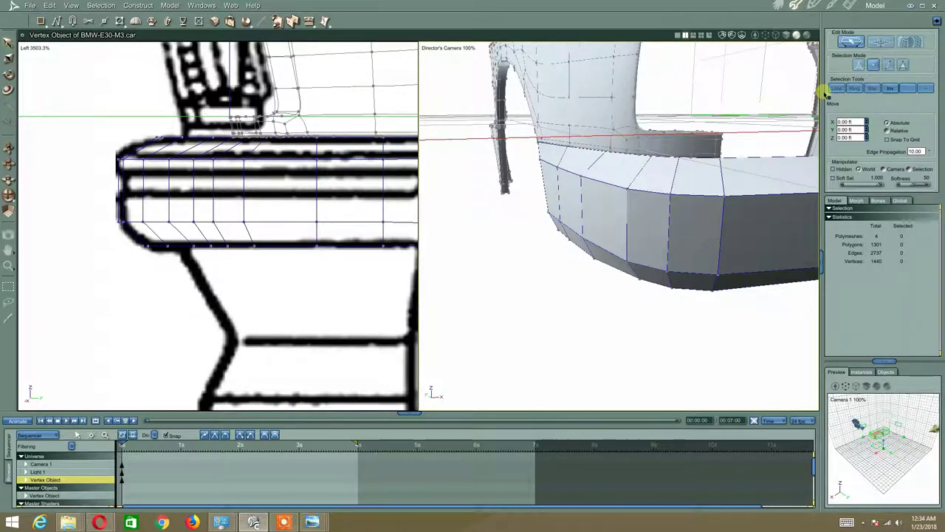
# Move the two rearmost vertical polygons on the bumper's side slightly outward together, centring them at about X -2.17 ft
pyautogui.click(903, 65)
pyautogui.click(553, 195)
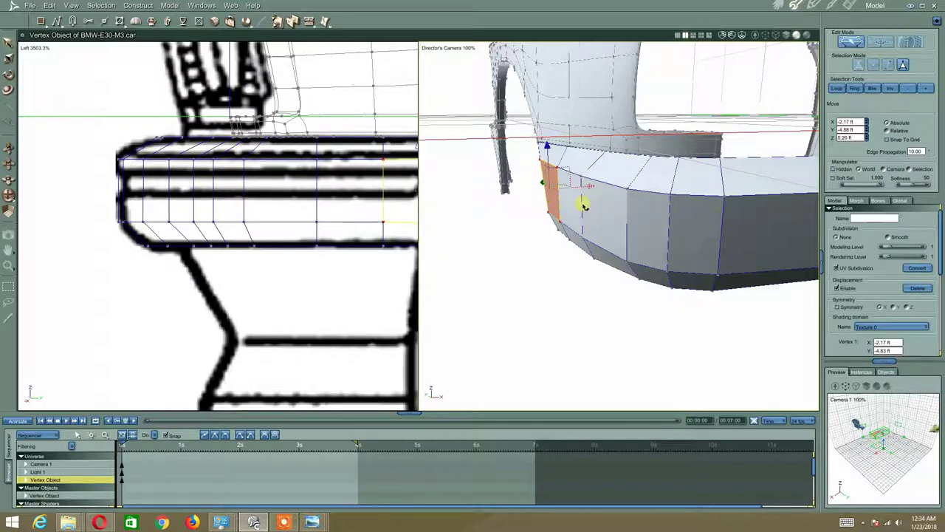
pyautogui.keyDown('shift'); pyautogui.click(577, 203); pyautogui.keyUp('shift')
pyautogui.moveTo(610, 211)
pyautogui.mouseDown(button='middle')
pyautogui.moveTo(627, 201)
pyautogui.moveTo(620, 225)
pyautogui.mouseUp(button='middle')
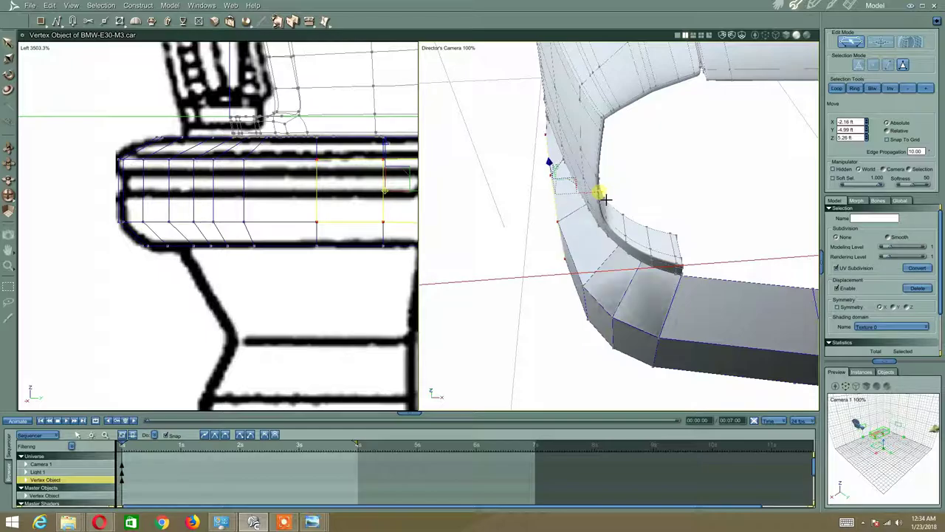
pyautogui.moveTo(527, 236); pyautogui.dragTo(599, 251, button='middle')
pyautogui.scroll(3, 572, 279)
pyautogui.scroll(-3, 591, 265)
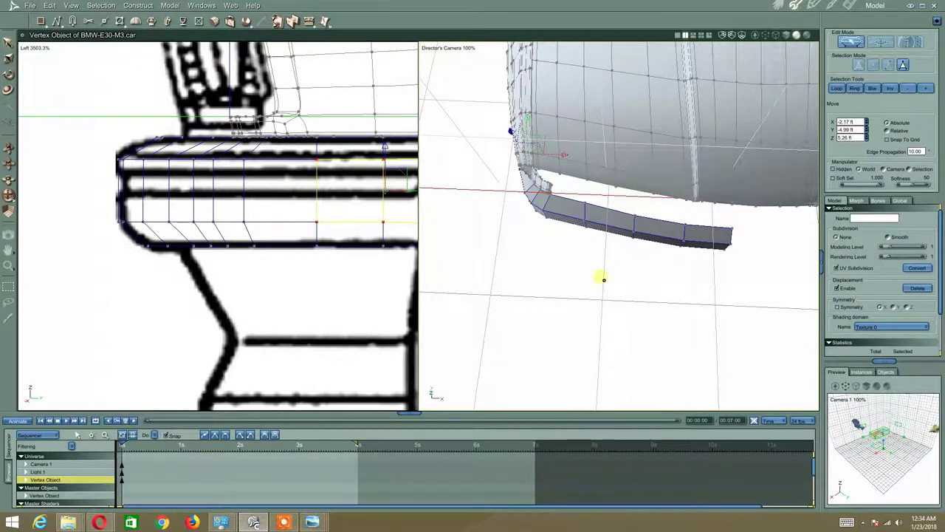
pyautogui.click(602, 290)
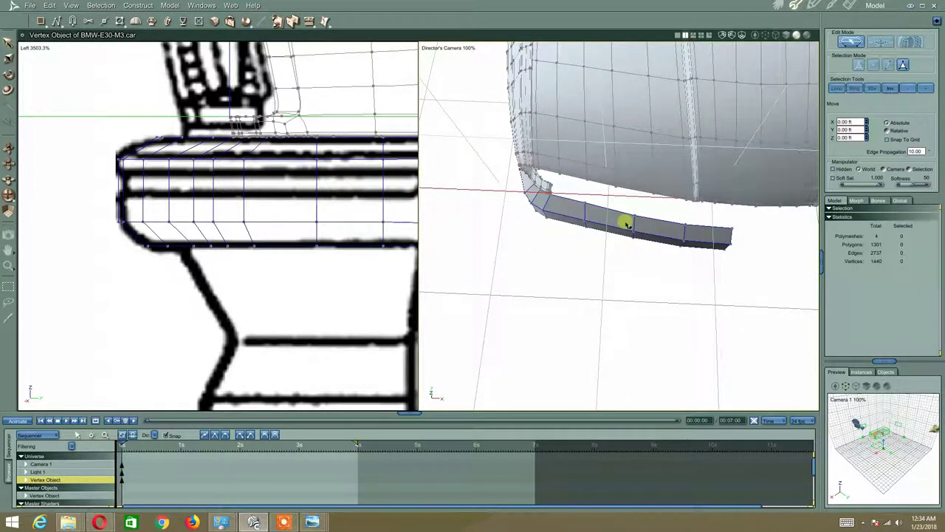
pyautogui.click(887, 64)
pyautogui.click(637, 226)
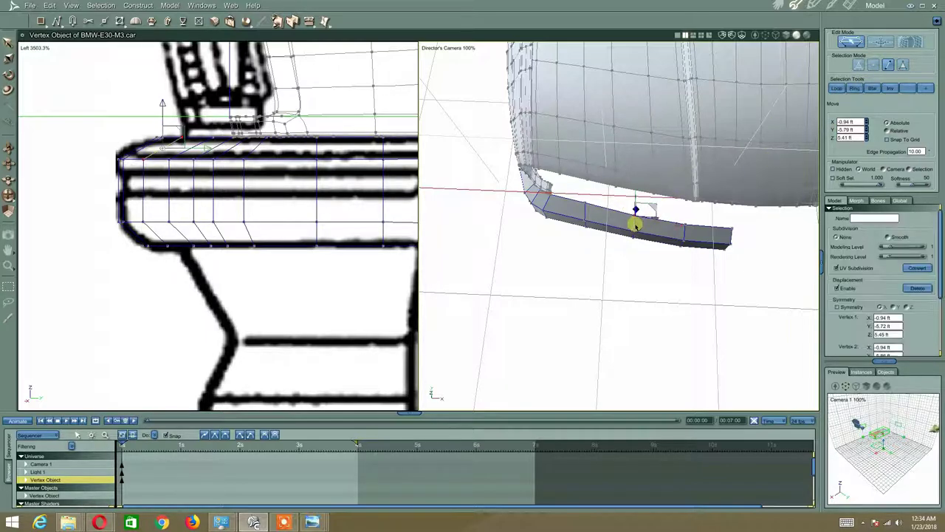
pyautogui.keyDown('shift'); pyautogui.click(584, 213); pyautogui.keyUp('shift')
pyautogui.click(908, 89)
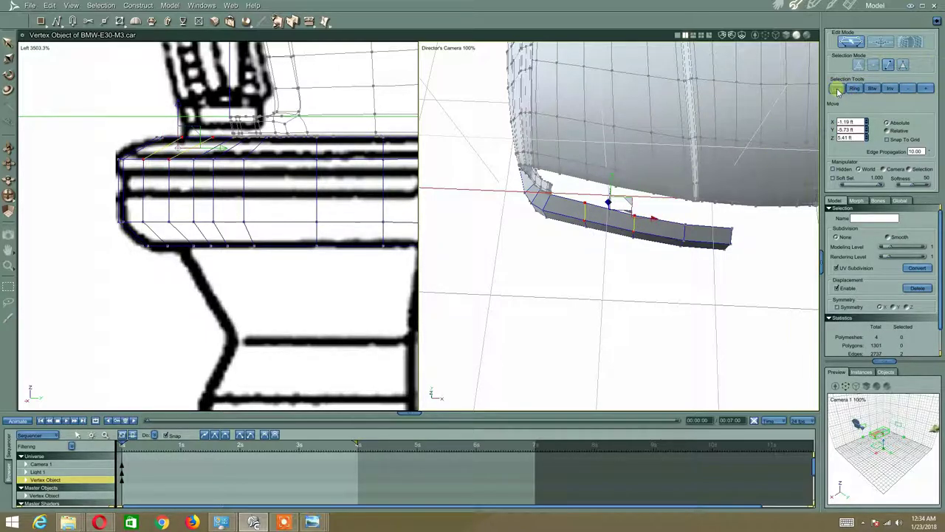
pyautogui.click(564, 292)
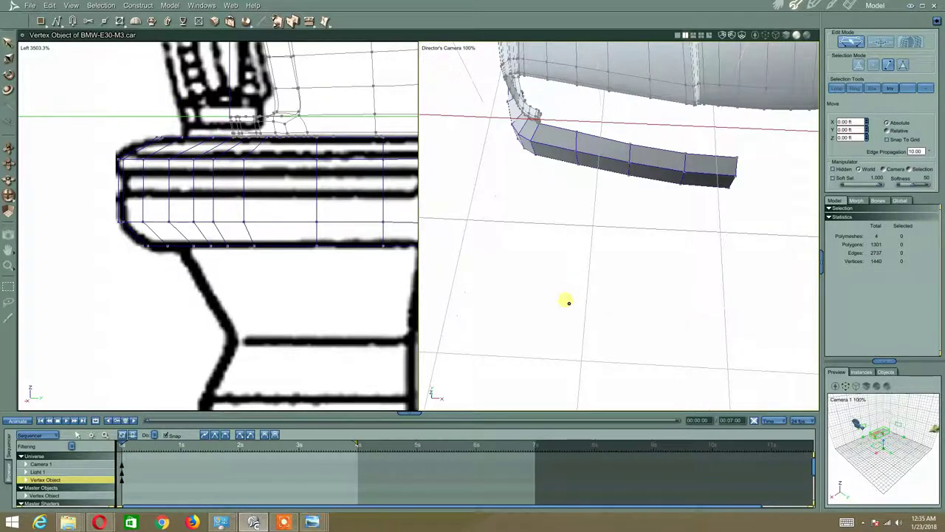
pyautogui.click(624, 165)
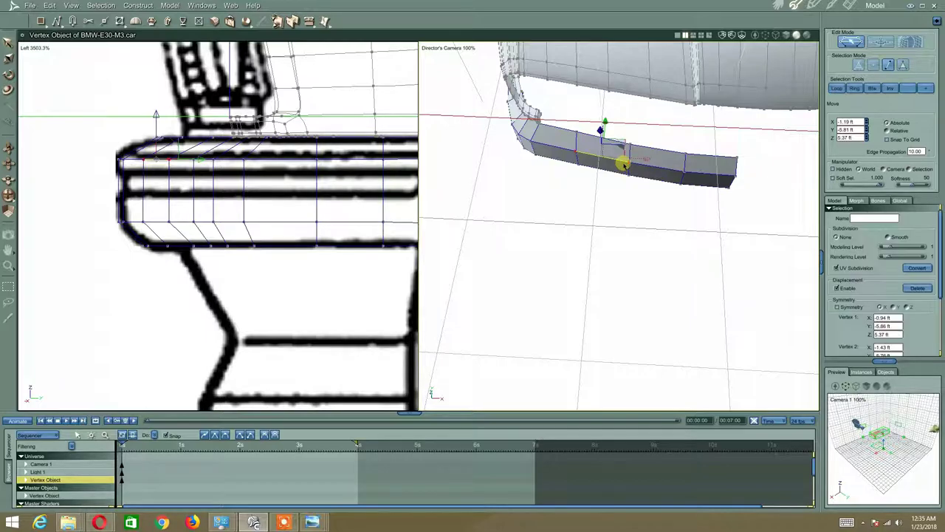
pyautogui.moveTo(469, 185); pyautogui.dragTo(488, 197, button='middle')
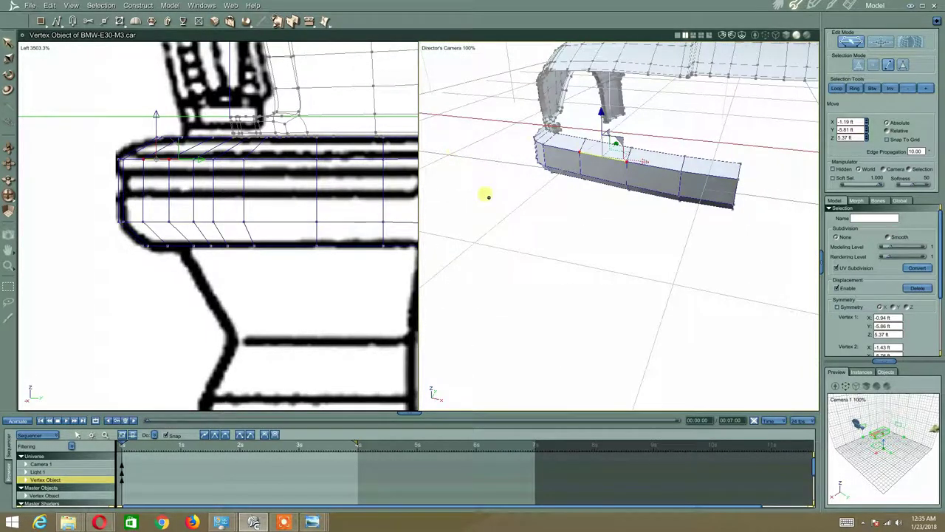
pyautogui.scroll(3, 713, 102)
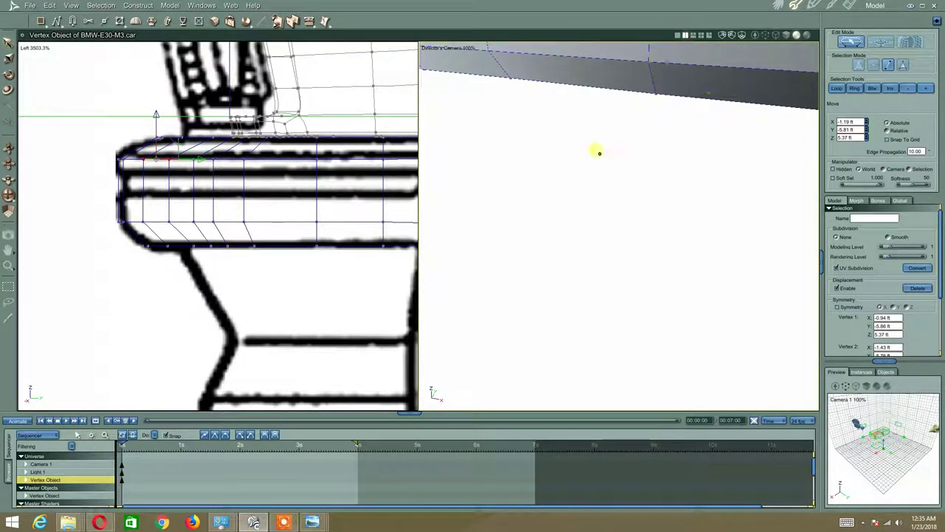
pyautogui.scroll(-3, 603, 123)
pyautogui.moveTo(603, 123); pyautogui.dragTo(589, 254, button='middle')
pyautogui.click(580, 204)
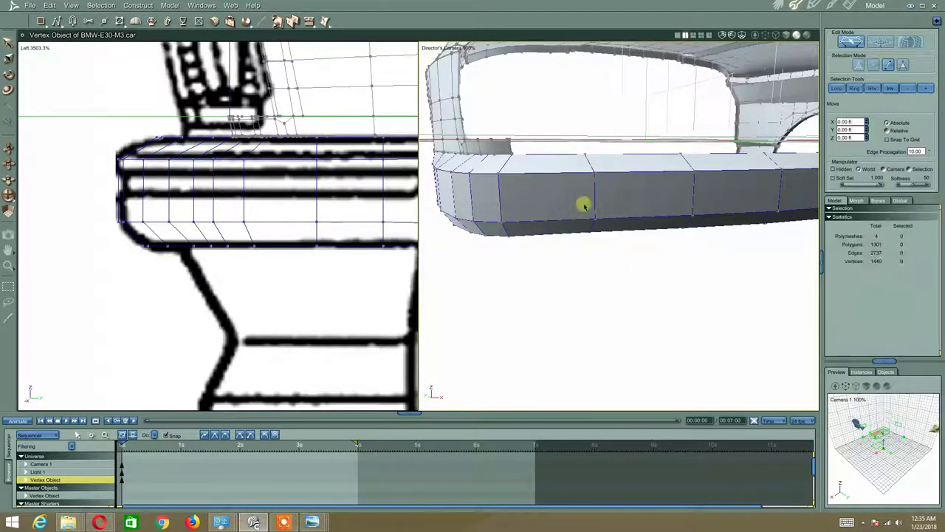
# Duplicate the four inner top edges along the front of the bumper
pyautogui.click(888, 66)
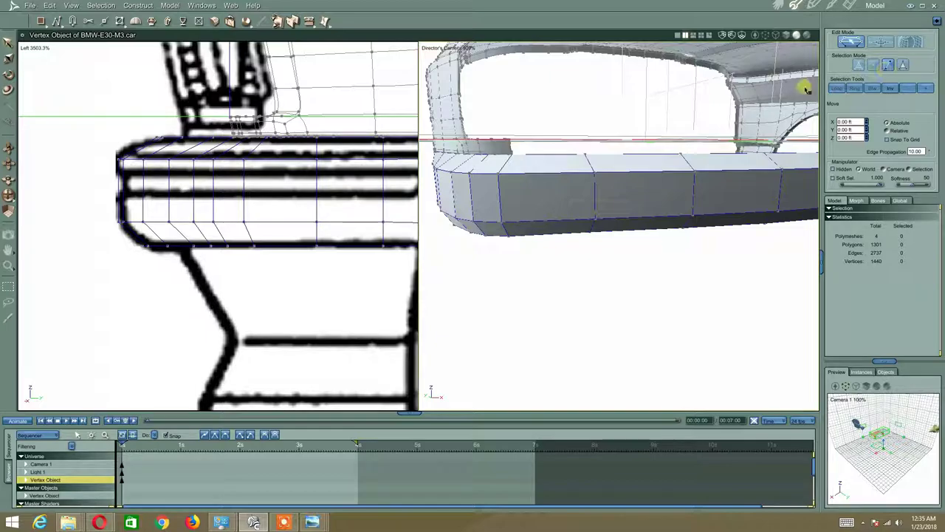
pyautogui.click(521, 152)
pyautogui.moveTo(618, 143); pyautogui.dragTo(626, 152, button='middle')
pyautogui.keyDown('shift'); pyautogui.click(628, 155); pyautogui.keyUp('shift')
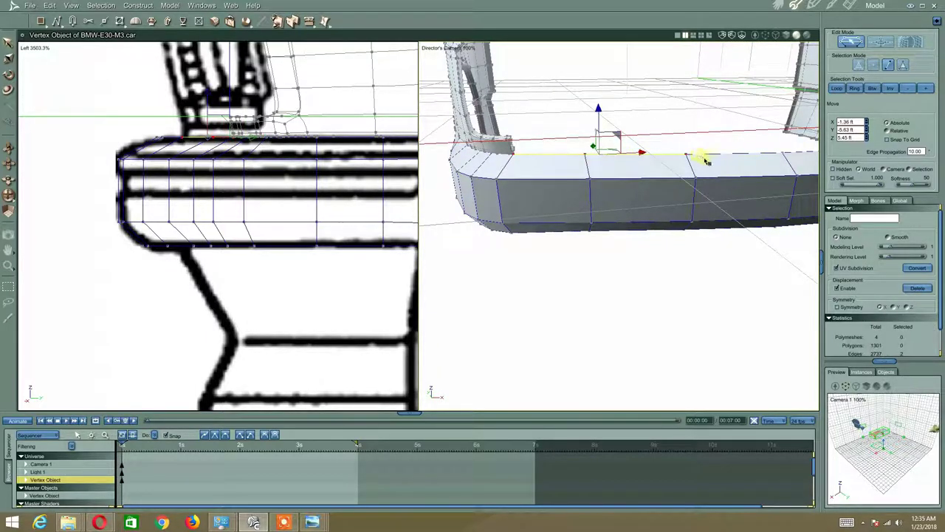
pyautogui.keyDown('shift'); pyautogui.click(715, 156); pyautogui.keyUp('shift')
pyautogui.keyDown('shift'); pyautogui.click(805, 153); pyautogui.keyUp('shift')
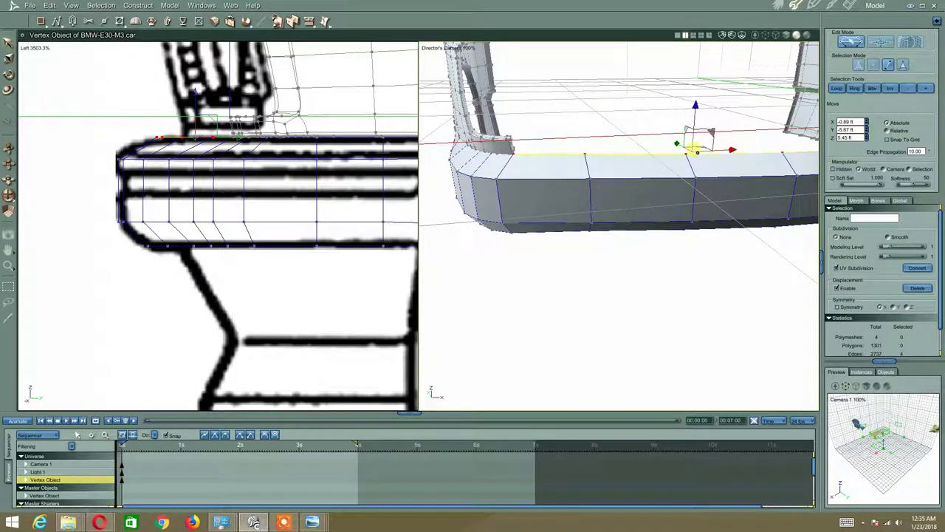
pyautogui.moveTo(697, 153); pyautogui.dragTo(740, 117, button='middle')
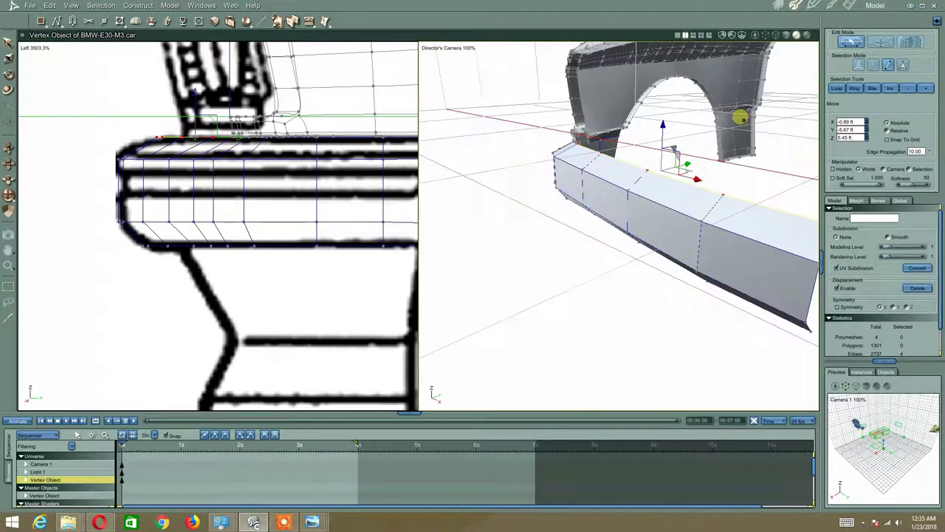
pyautogui.click(44, 5)
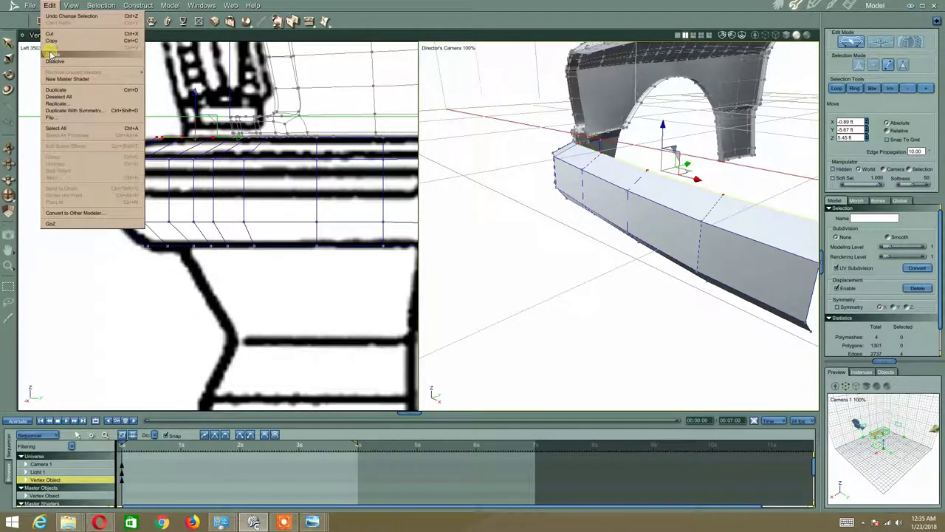
pyautogui.click(54, 90)
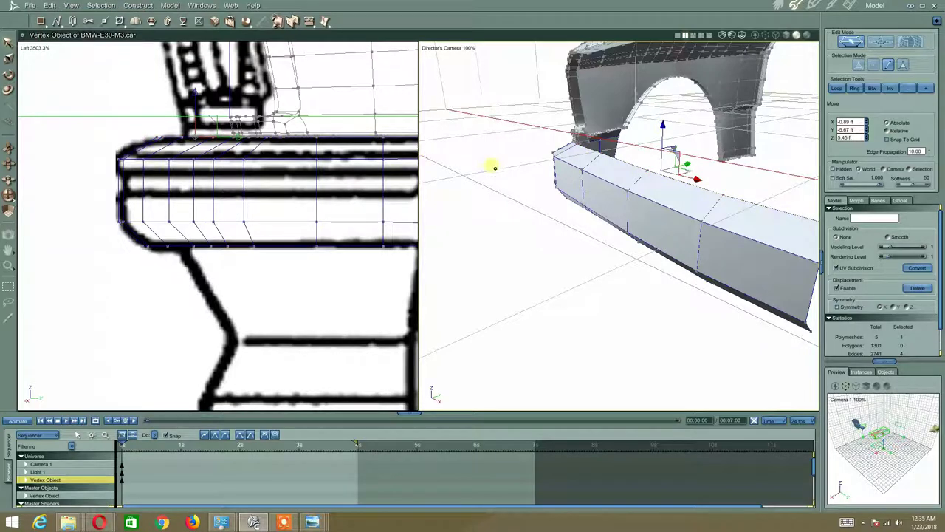
pyautogui.moveTo(492, 165); pyautogui.dragTo(552, 183, button='middle')
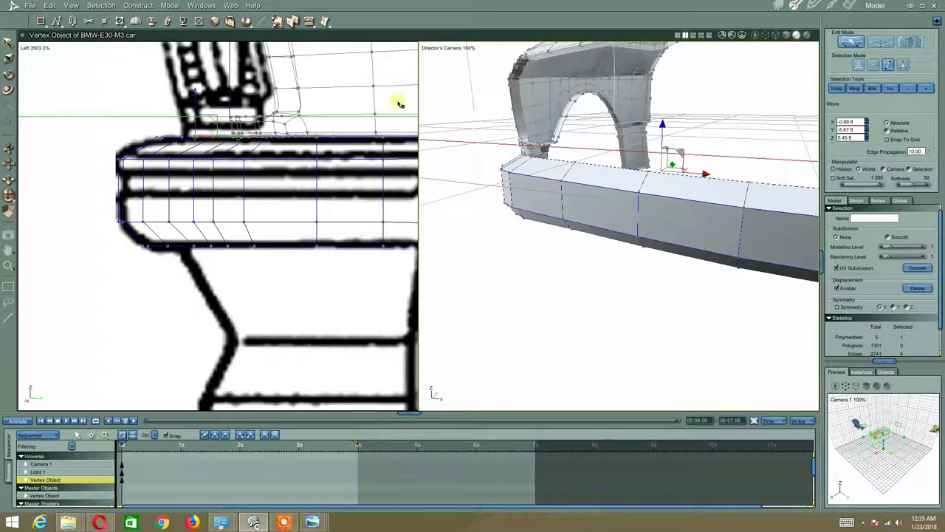
# Invert the selection and hide everything except the duplicated edge curve
pyautogui.click(888, 89)
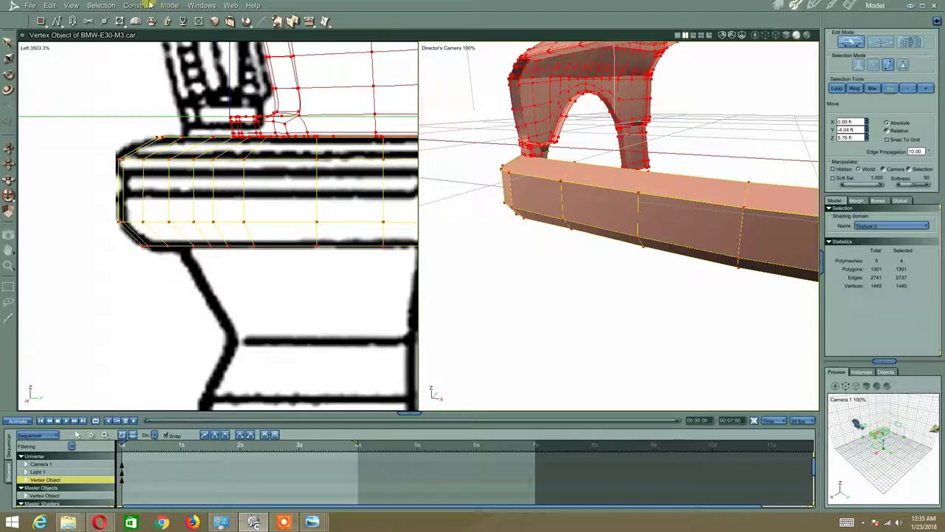
pyautogui.click(67, 6)
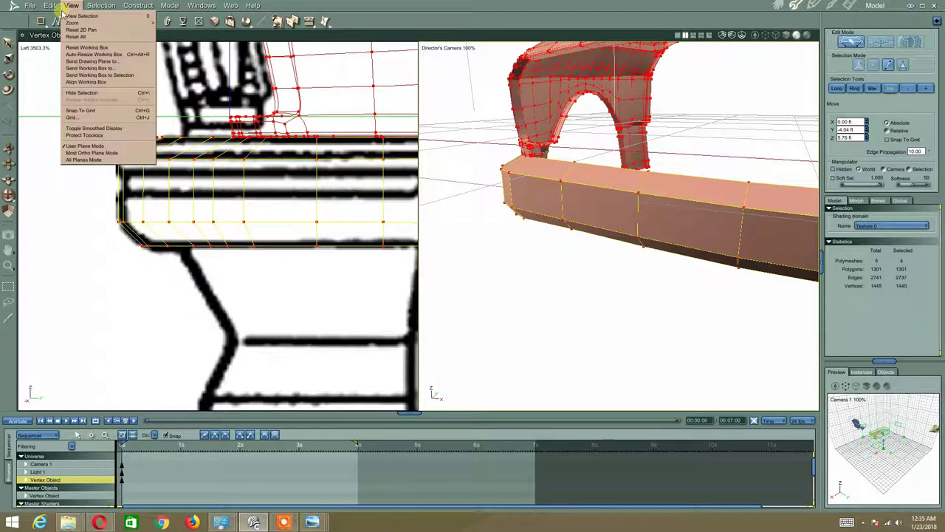
pyautogui.click(87, 93)
# Duplicate the visible four-edge curve and raise the copy to about Z 5.54 ft
pyautogui.moveTo(758, 172); pyautogui.dragTo(739, 170, button='middle')
pyautogui.click(740, 168)
pyautogui.keyDown('shift'); pyautogui.click(604, 150); pyautogui.keyUp('shift')
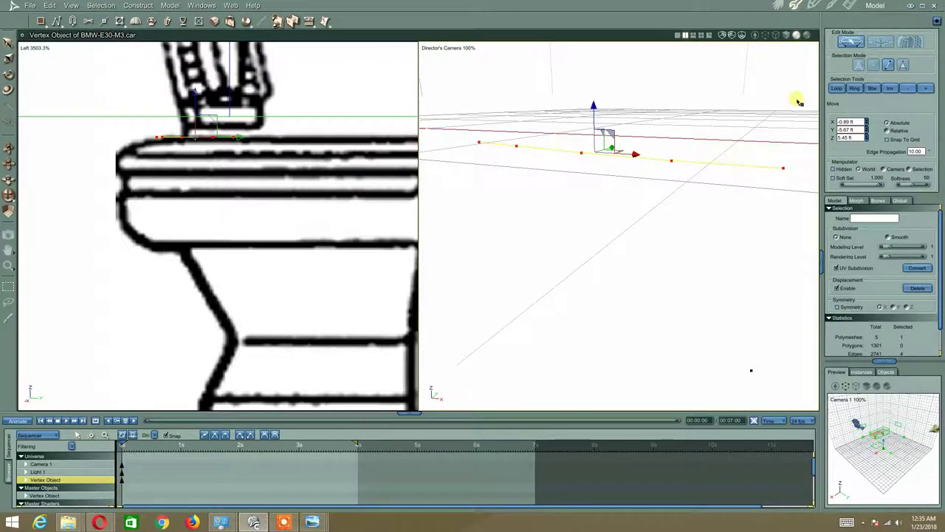
pyautogui.hotkey('ctrl', 'd')
pyautogui.moveTo(601, 111); pyautogui.dragTo(592, 86)
pyautogui.moveTo(551, 140); pyautogui.dragTo(558, 134, button='middle')
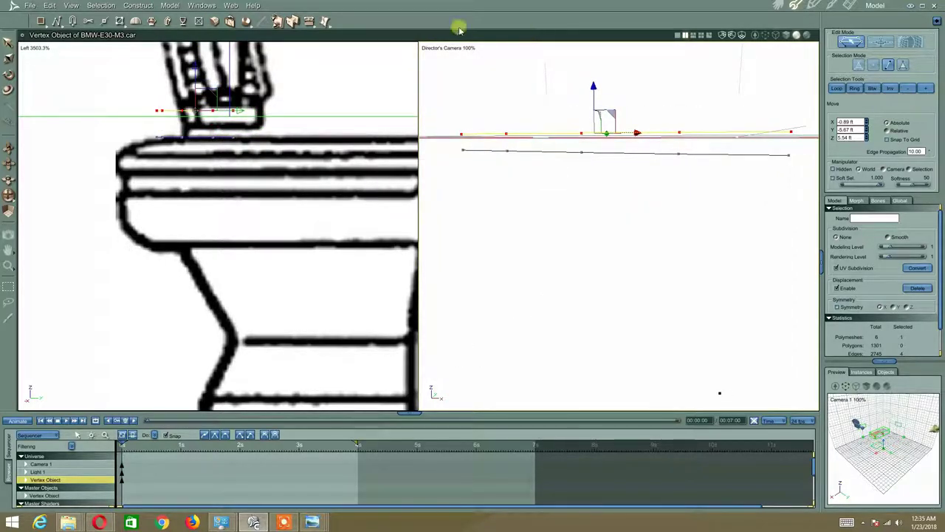
# Create a ruled surface between the raised curve and the lower curve
pyautogui.click(329, 24)
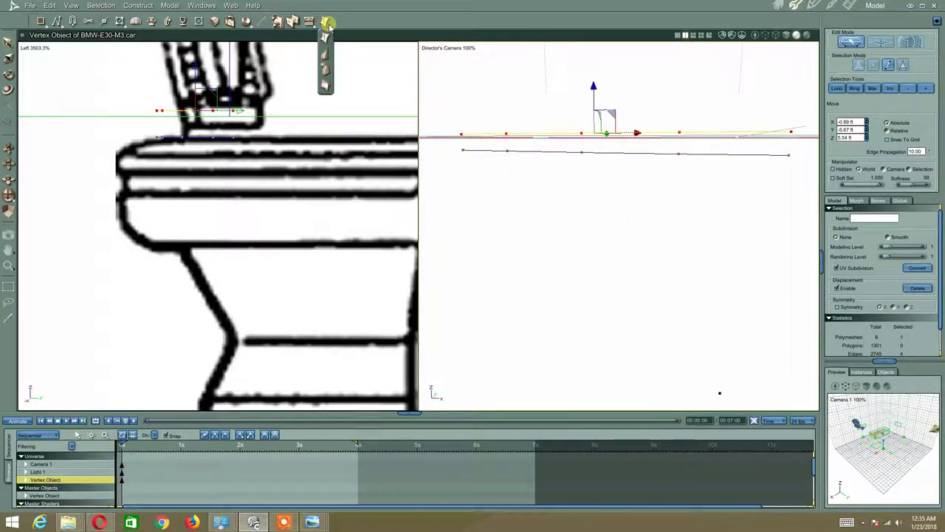
pyautogui.click(325, 71)
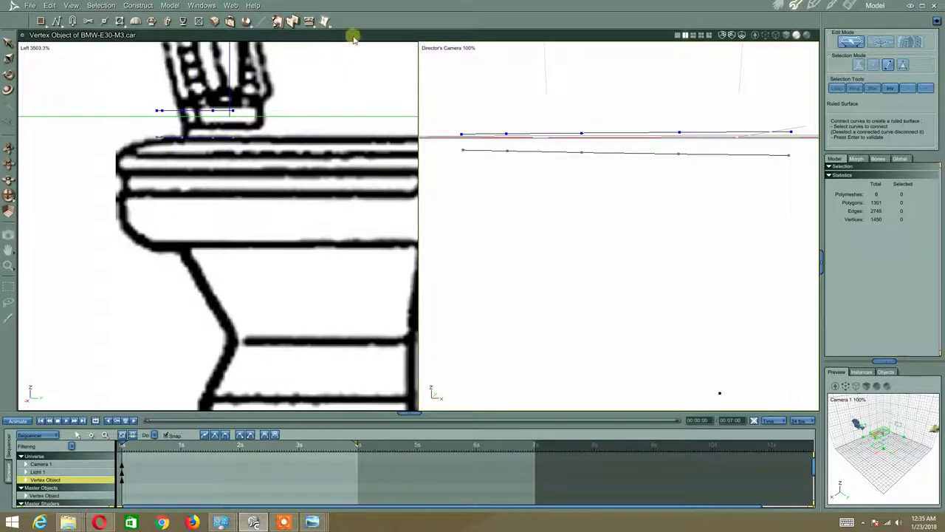
pyautogui.click(666, 154)
pyautogui.press('Return')
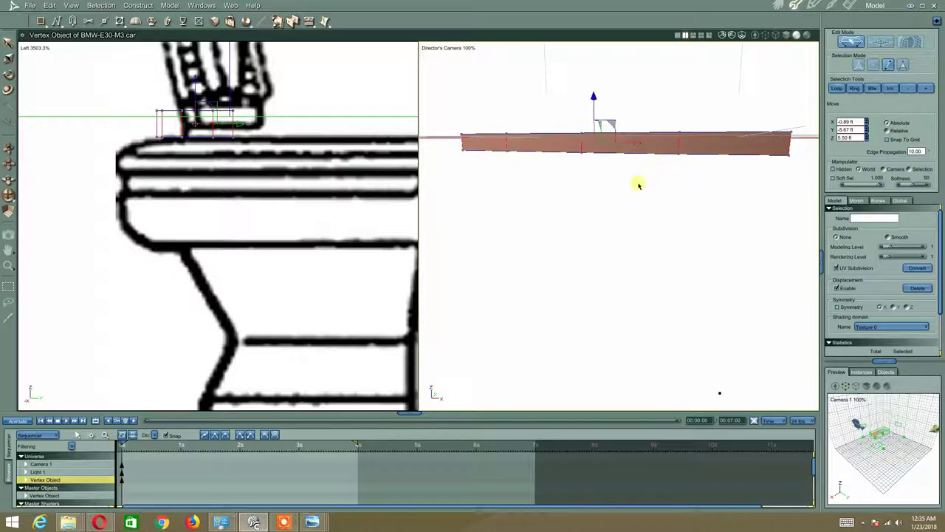
pyautogui.click(640, 186)
# Try to shift the whole new surface strip slightly along the Y axis
pyautogui.click(902, 65)
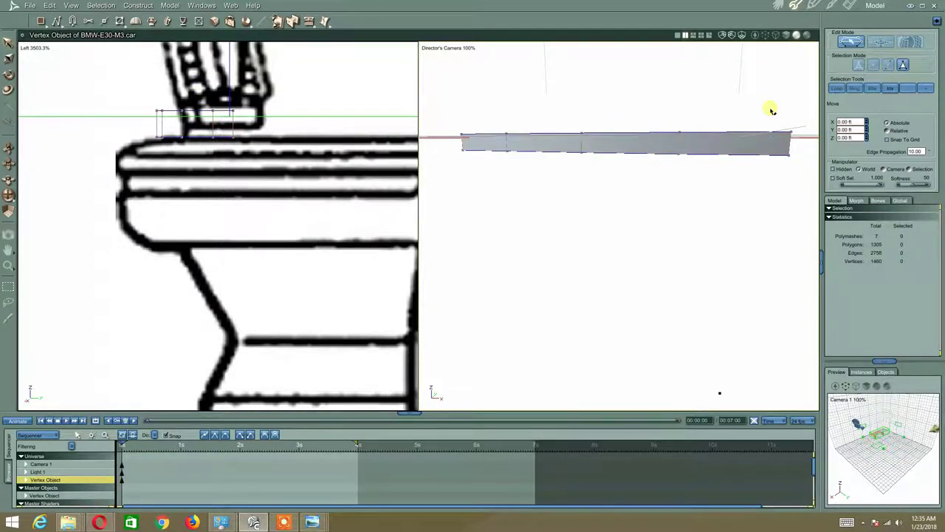
pyautogui.doubleClick(655, 147)
pyautogui.moveTo(655, 144); pyautogui.dragTo(606, 164, button='middle')
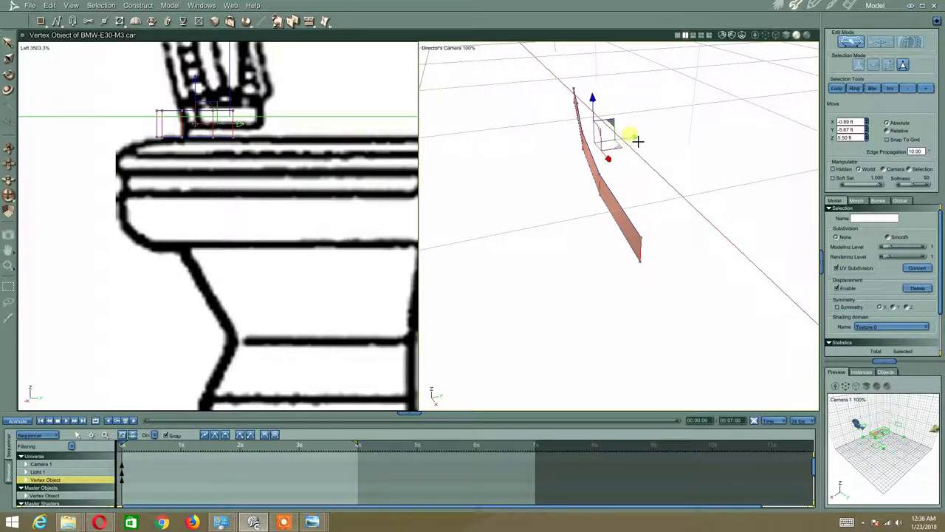
pyautogui.moveTo(638, 140); pyautogui.dragTo(637, 141)
pyautogui.moveTo(578, 171); pyautogui.dragTo(585, 164, button='middle')
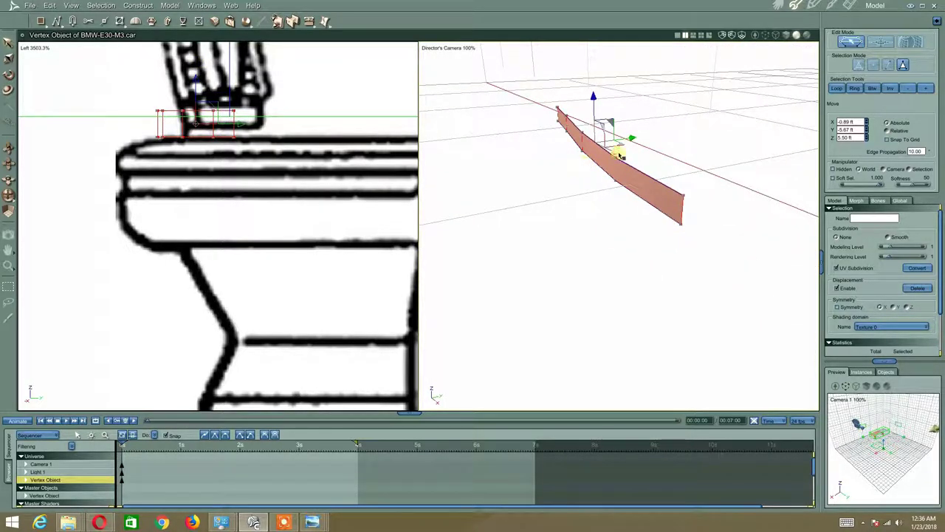
pyautogui.click(888, 89)
pyautogui.hotkey('ctrl', 'z')
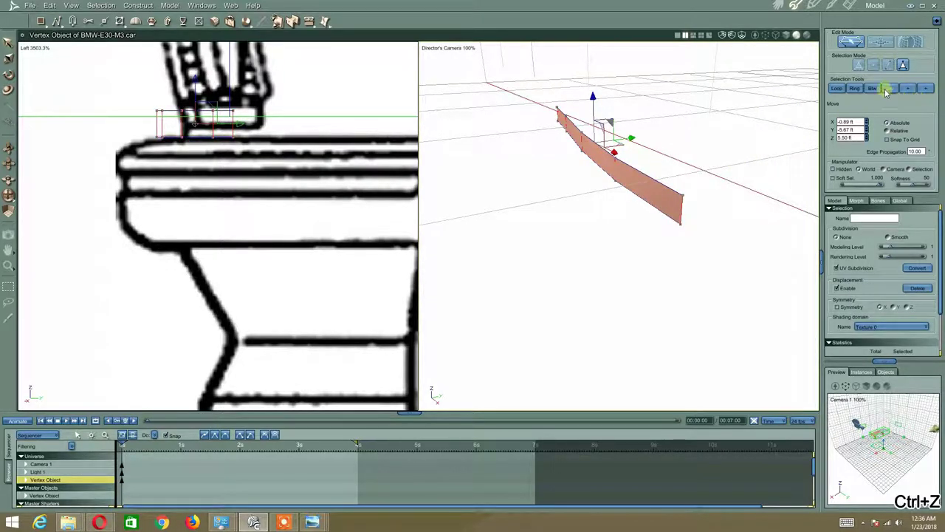
# Reveal the hidden car body and bumper geometry and clear the selection
pyautogui.click(888, 89)
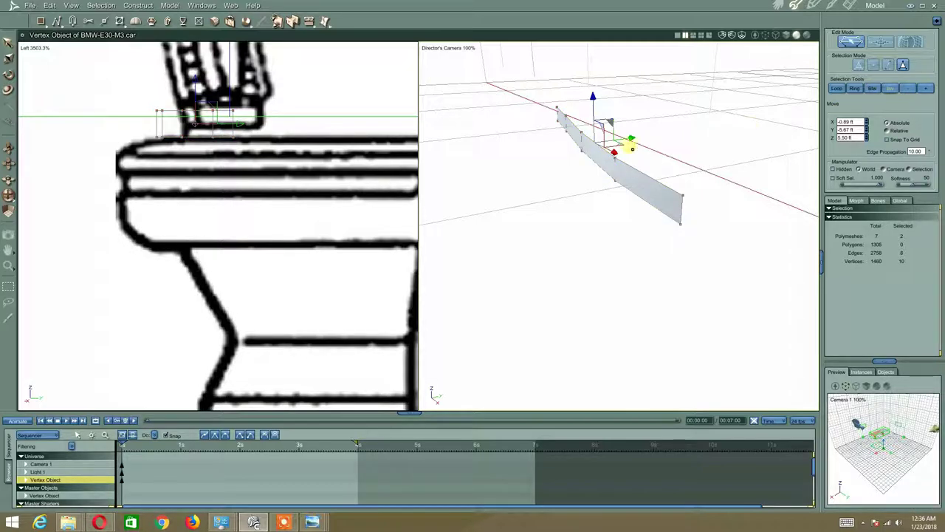
pyautogui.click(71, 6)
pyautogui.click(50, 6)
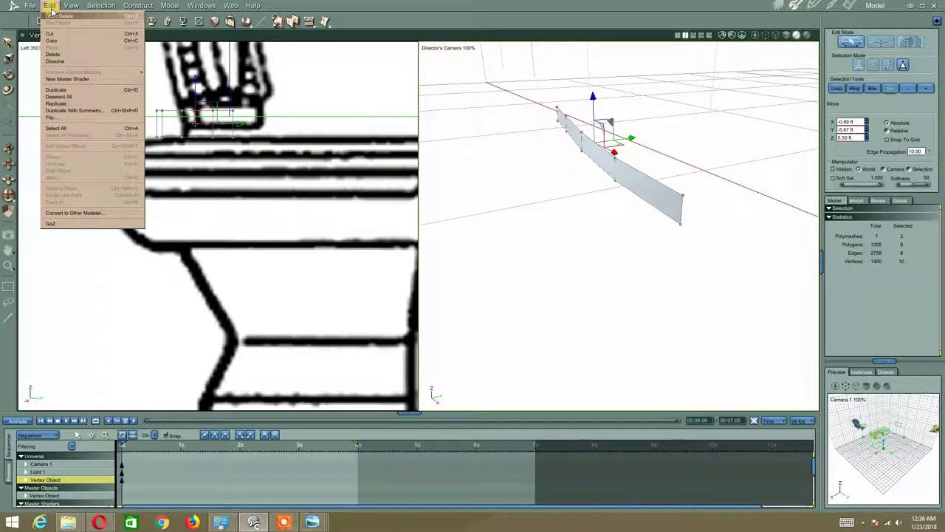
pyautogui.moveTo(71, 5)
pyautogui.click(74, 99)
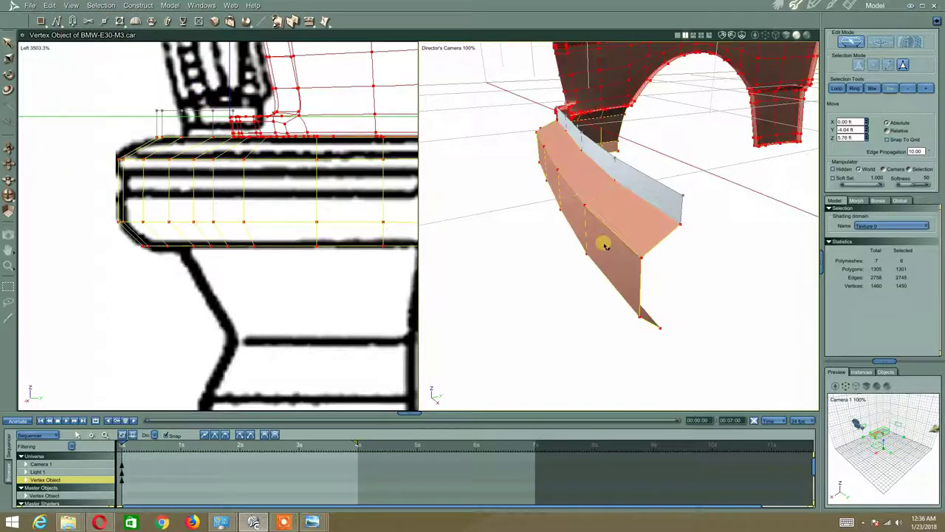
pyautogui.moveTo(616, 233); pyautogui.dragTo(658, 219, button='middle')
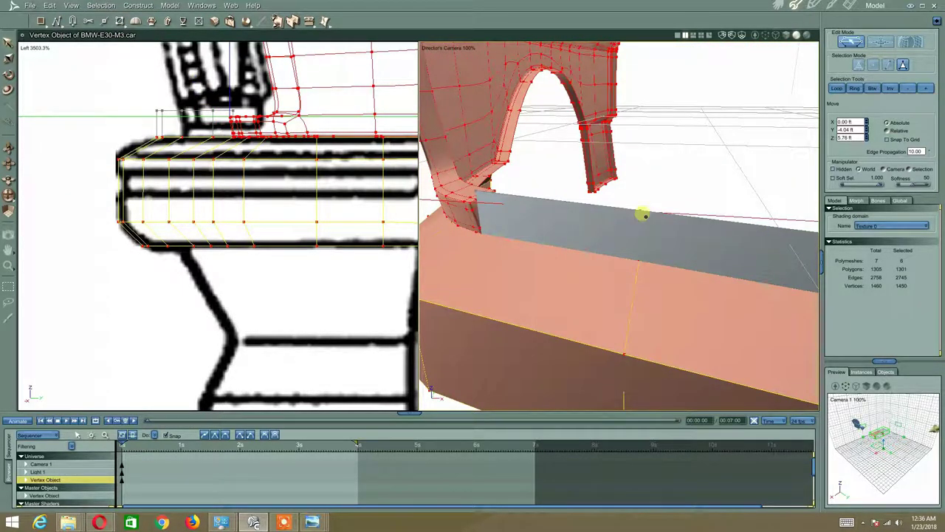
pyautogui.click(654, 174)
# Lower the strip's entire upper edge loop to about Z 5.52 ft and shift it slightly forward
pyautogui.click(887, 65)
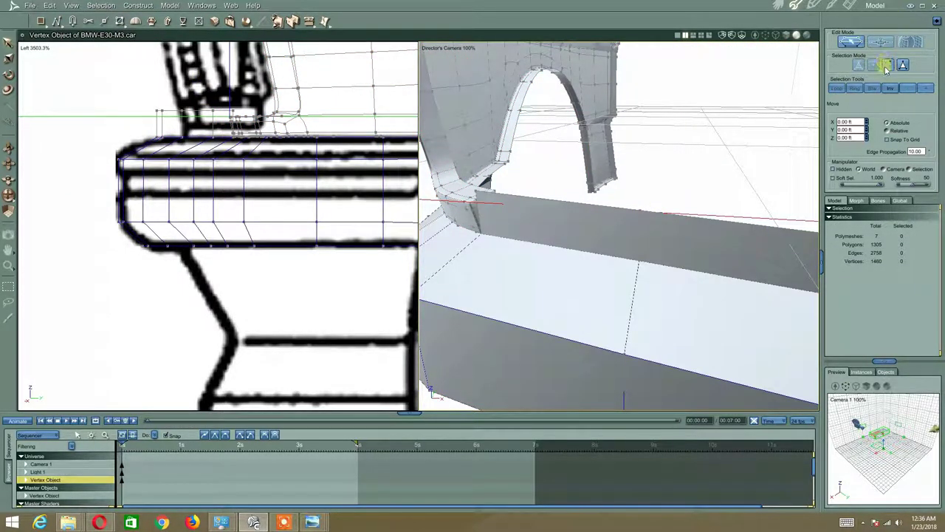
pyautogui.click(550, 201)
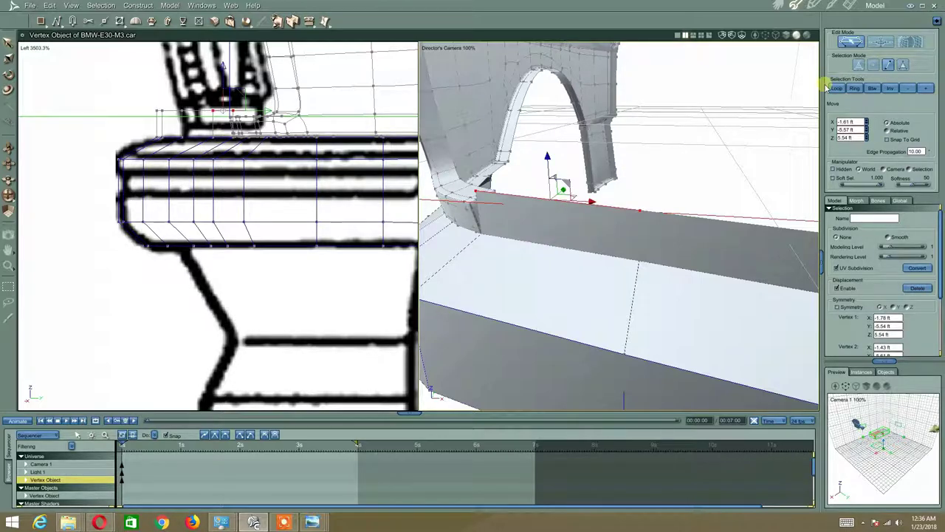
pyautogui.click(836, 89)
pyautogui.scroll(3, 551, 189)
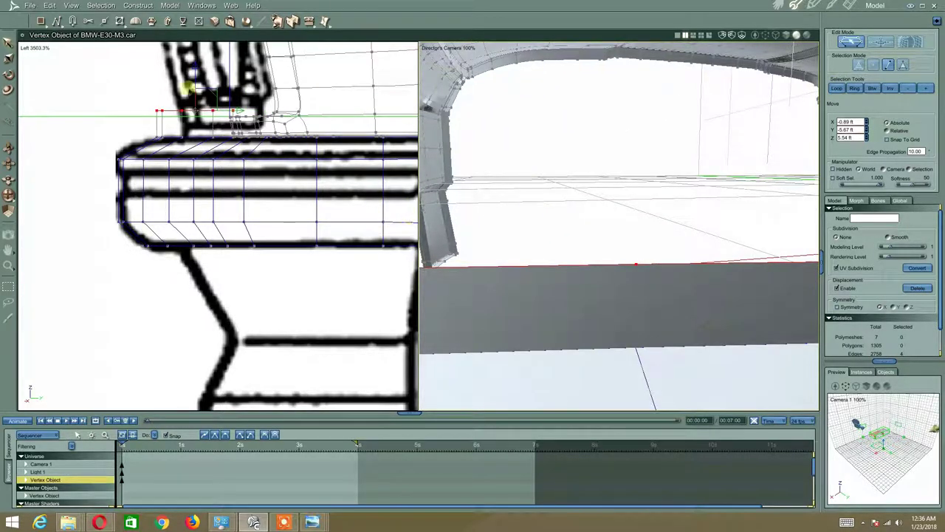
pyautogui.moveTo(167, 106); pyautogui.dragTo(238, 198, button='middle')
pyautogui.scroll(3, 258, 206)
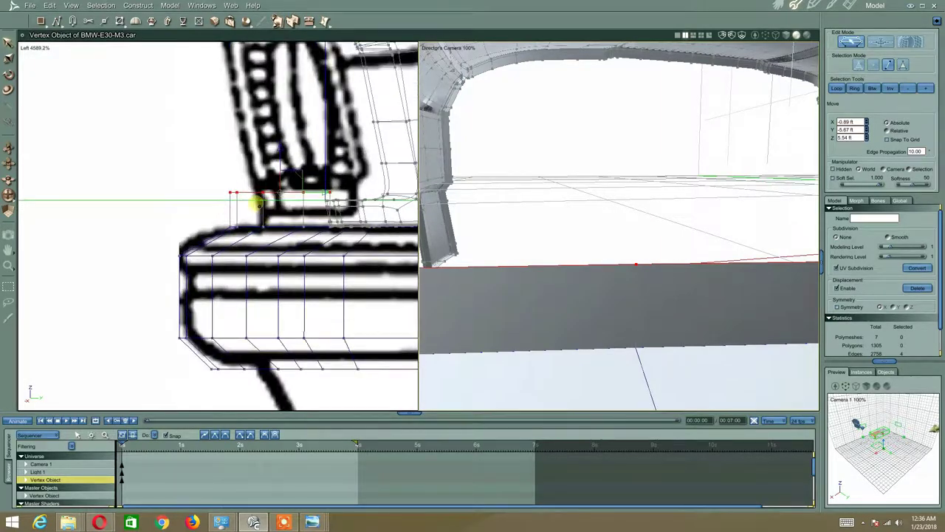
pyautogui.scroll(5, 259, 201)
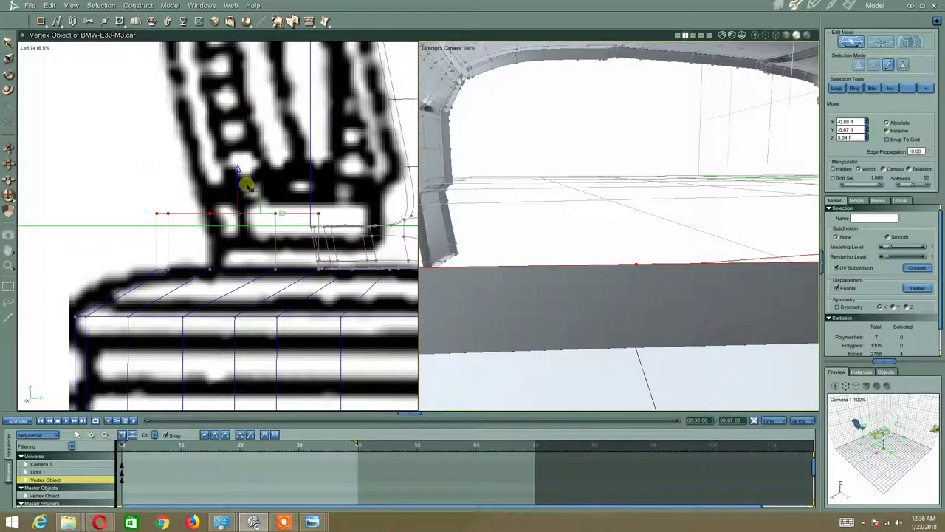
pyautogui.moveTo(235, 171); pyautogui.dragTo(245, 184)
pyautogui.moveTo(286, 231); pyautogui.dragTo(278, 234)
pyautogui.click(294, 190)
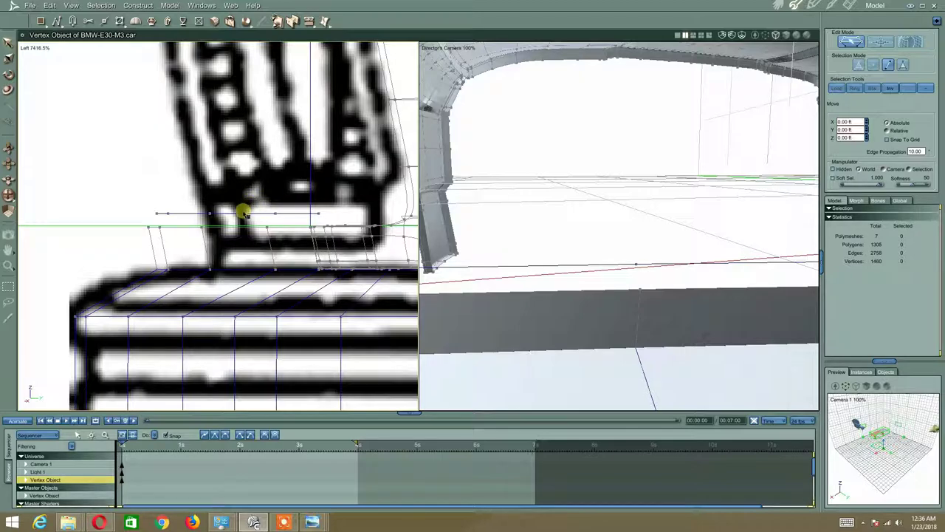
# Delete the leftover construction curve above the new strip
pyautogui.click(242, 214)
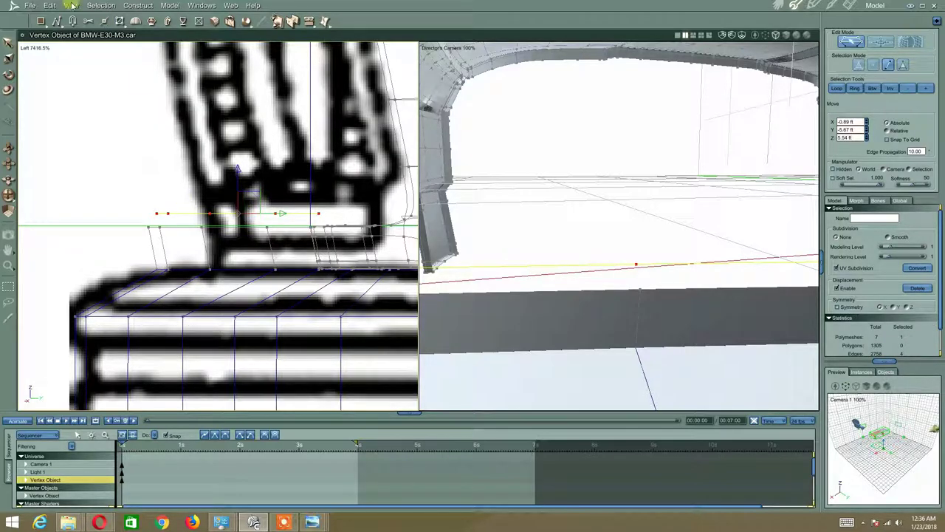
pyautogui.click(45, 7)
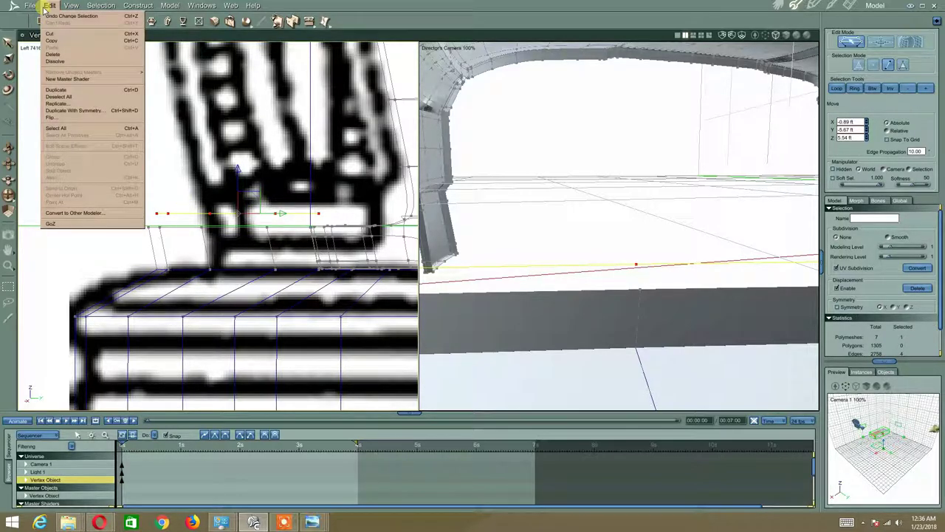
pyautogui.click(52, 54)
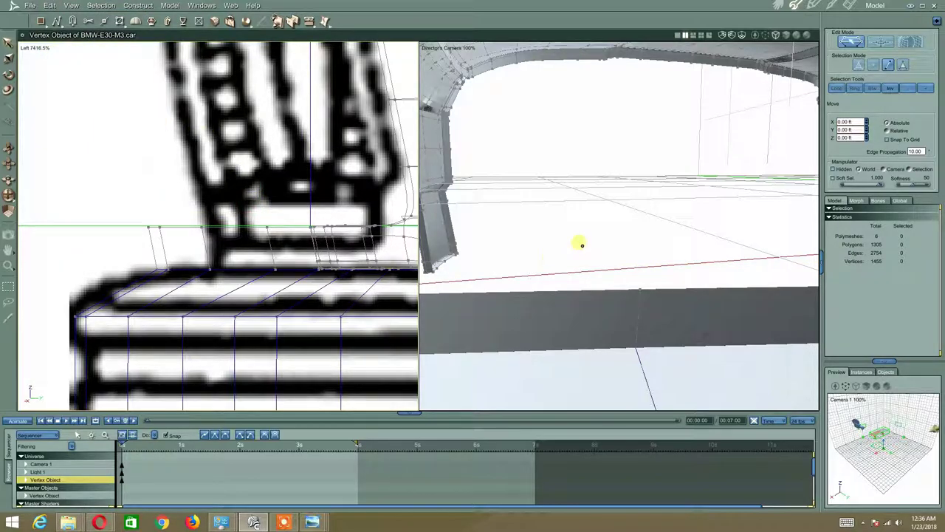
pyautogui.moveTo(581, 245); pyautogui.dragTo(566, 197, button='middle')
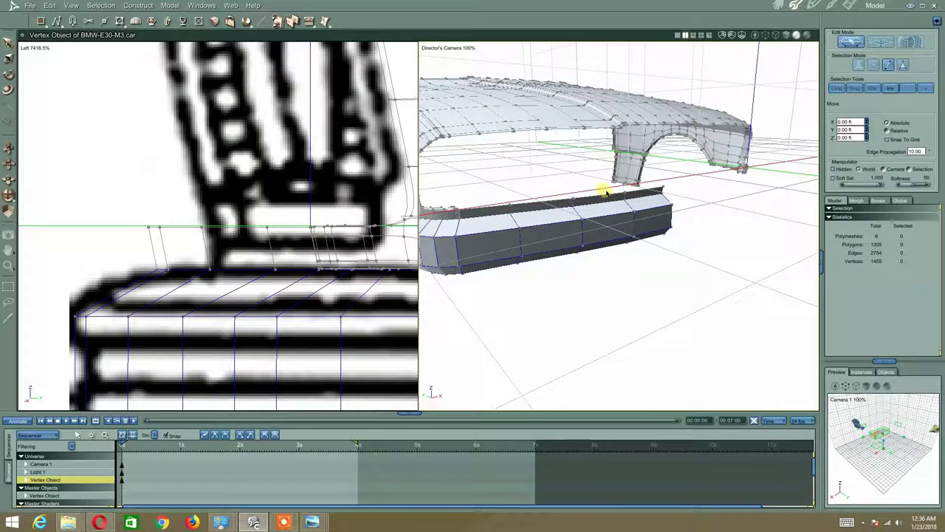
# Move the strip's two upper edges nearest the car's centre slightly back, centring them at about Y -5.76 ft
pyautogui.click(886, 65)
pyautogui.moveTo(96, 206); pyautogui.dragTo(234, 230)
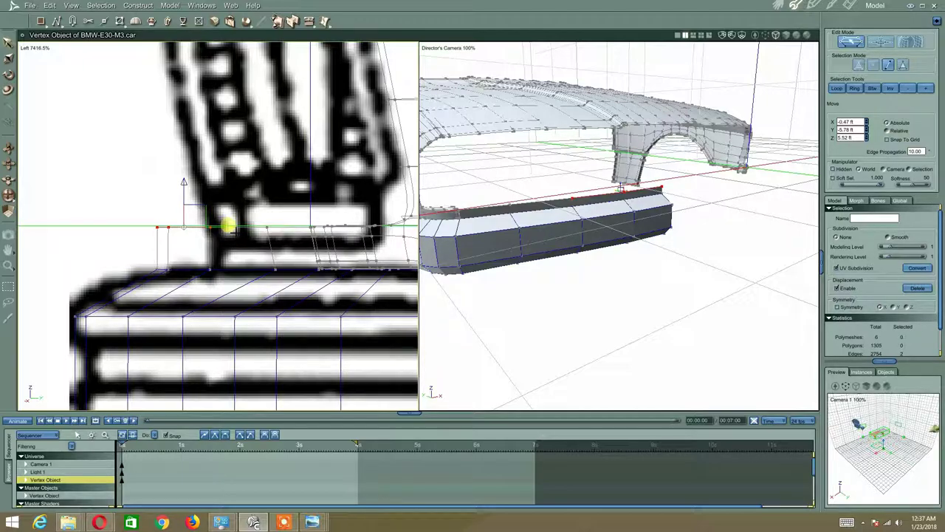
pyautogui.moveTo(589, 241); pyautogui.dragTo(636, 246, button='middle')
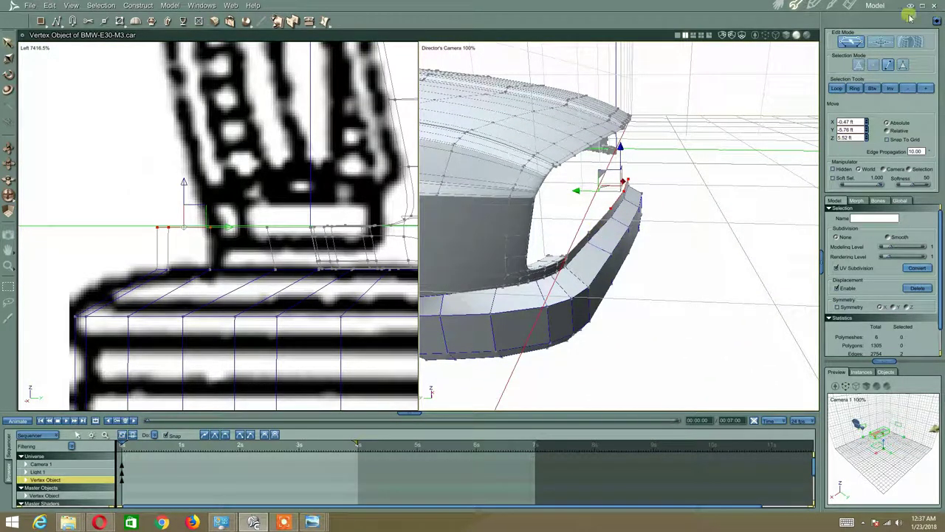
pyautogui.click(902, 65)
pyautogui.click(648, 293)
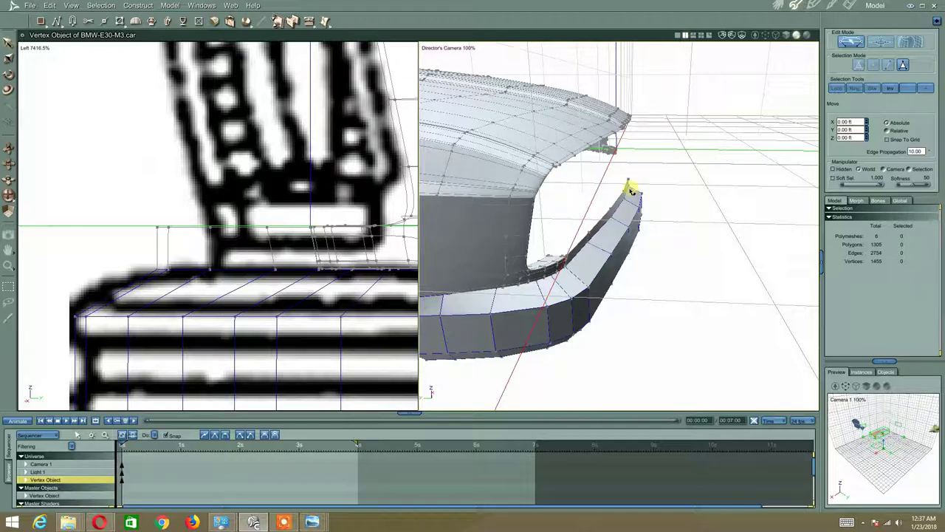
pyautogui.click(625, 193)
pyautogui.keyDown('shift'); pyautogui.click(617, 203); pyautogui.keyUp('shift')
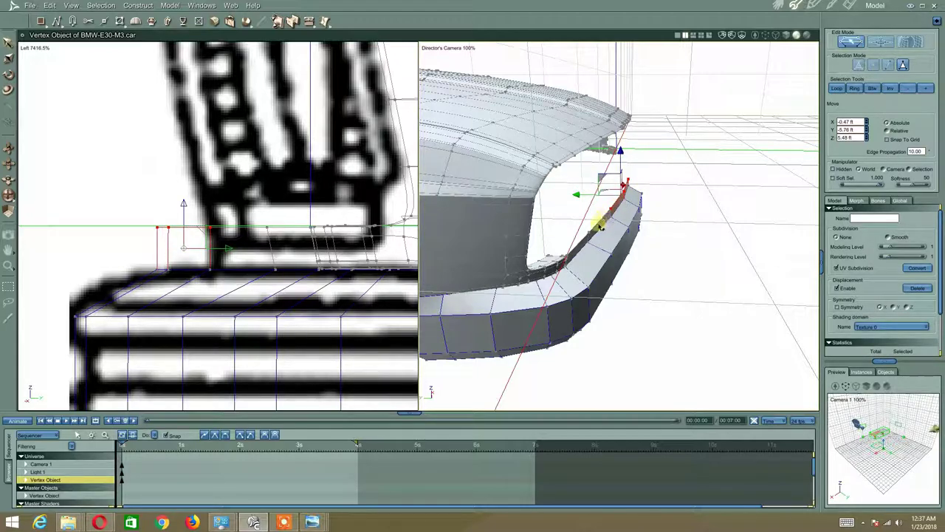
pyautogui.moveTo(600, 226); pyautogui.dragTo(591, 237)
pyautogui.moveTo(583, 193); pyautogui.dragTo(582, 190, button='middle')
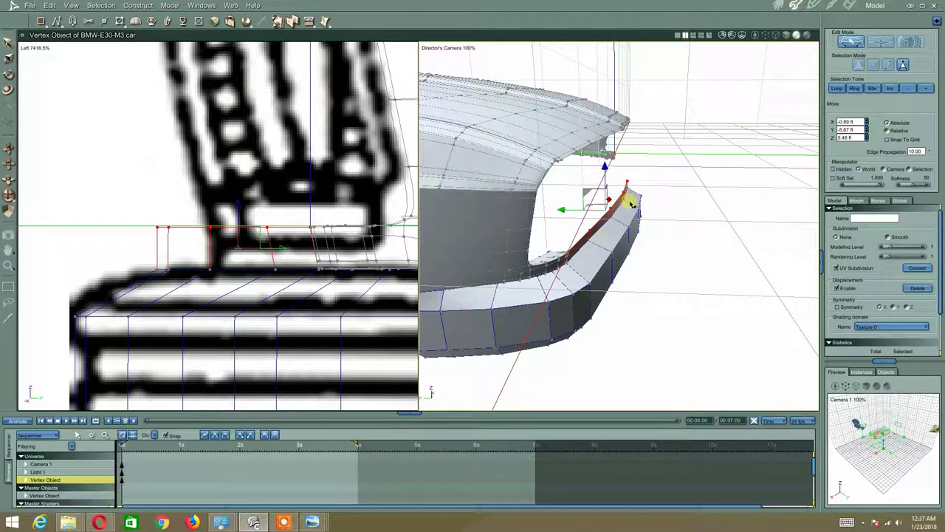
pyautogui.click(669, 173)
# Flatten the strip's two faces nearest the car's centre by scaling them down along the Y axis
pyautogui.click(625, 194)
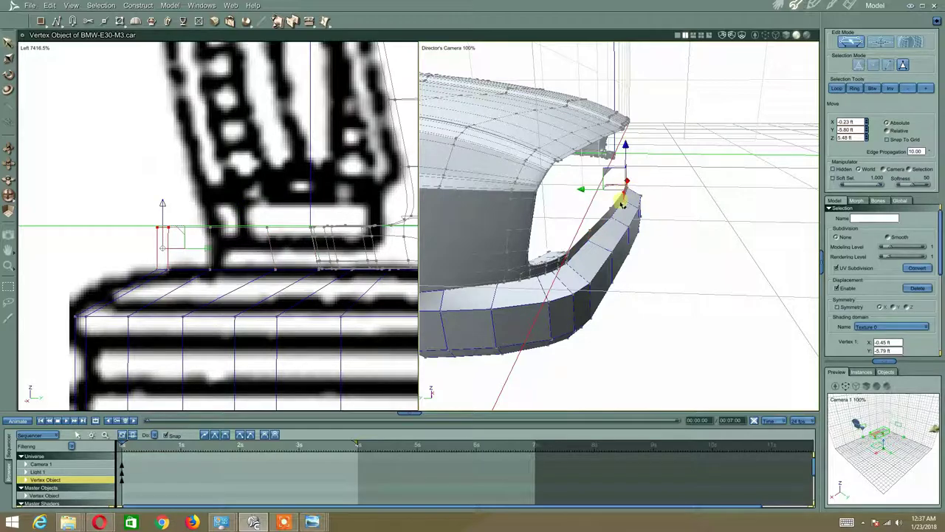
pyautogui.keyDown('shift'); pyautogui.click(603, 220); pyautogui.keyUp('shift')
pyautogui.moveTo(548, 191); pyautogui.dragTo(555, 188, button='middle')
pyautogui.hotkey('ctrl', 'z')
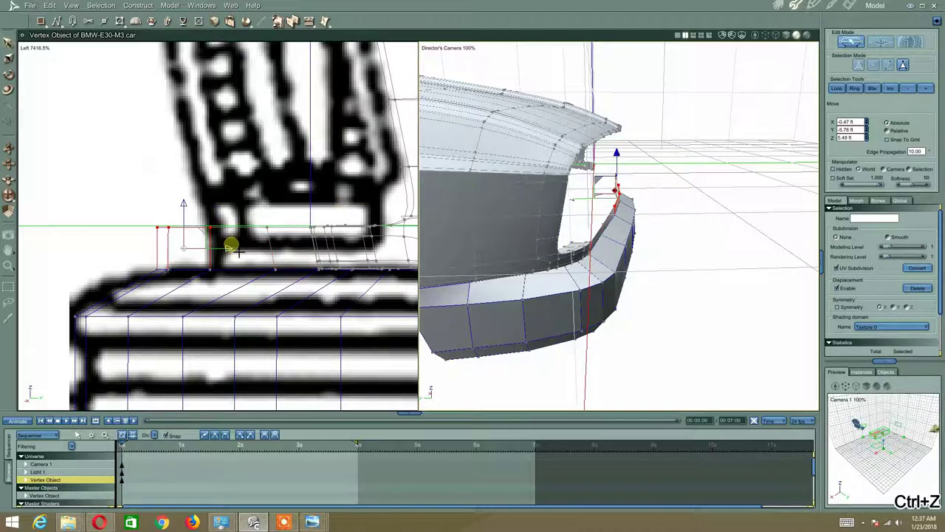
pyautogui.click(11, 62)
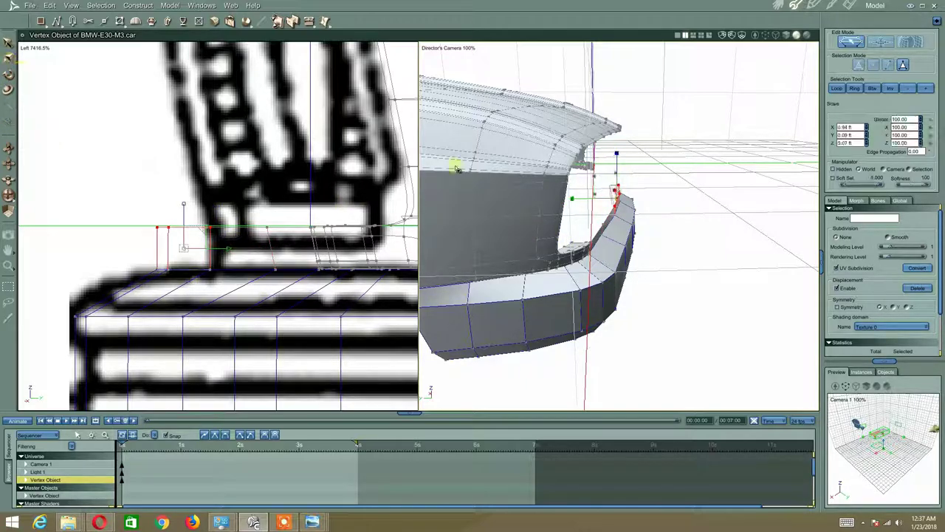
pyautogui.moveTo(580, 205); pyautogui.dragTo(600, 198)
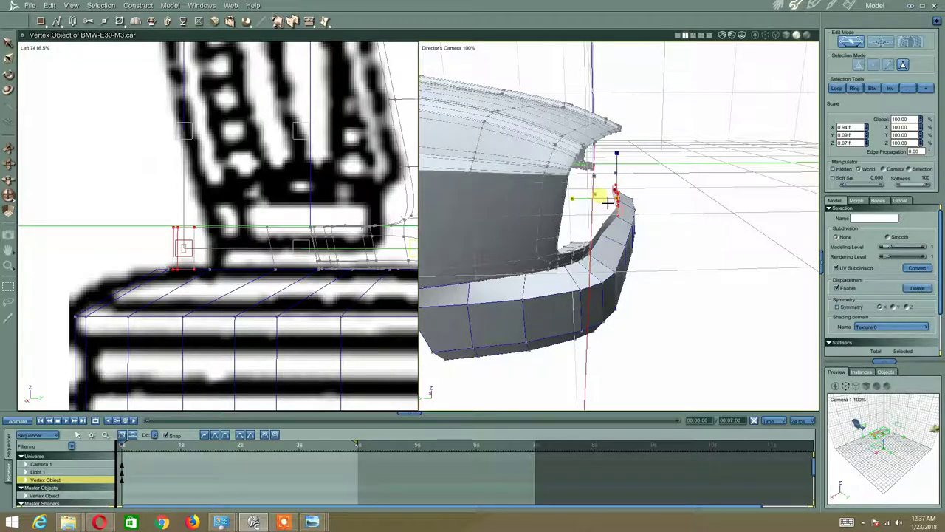
# Move the two flattened strip faces back, centring them at about Y -5.70 ft, and clear the selection
pyautogui.click(9, 42)
pyautogui.moveTo(223, 250); pyautogui.dragTo(267, 245)
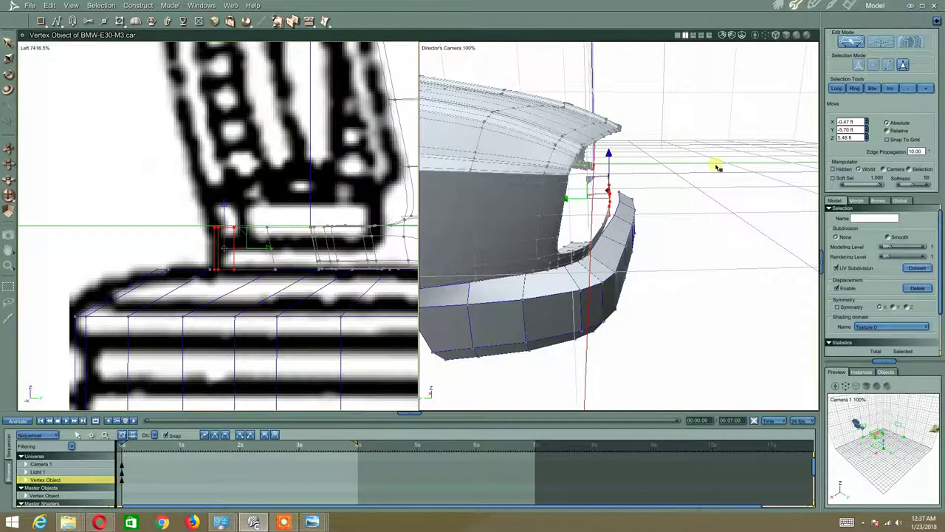
pyautogui.moveTo(717, 167); pyautogui.dragTo(744, 196, button='middle')
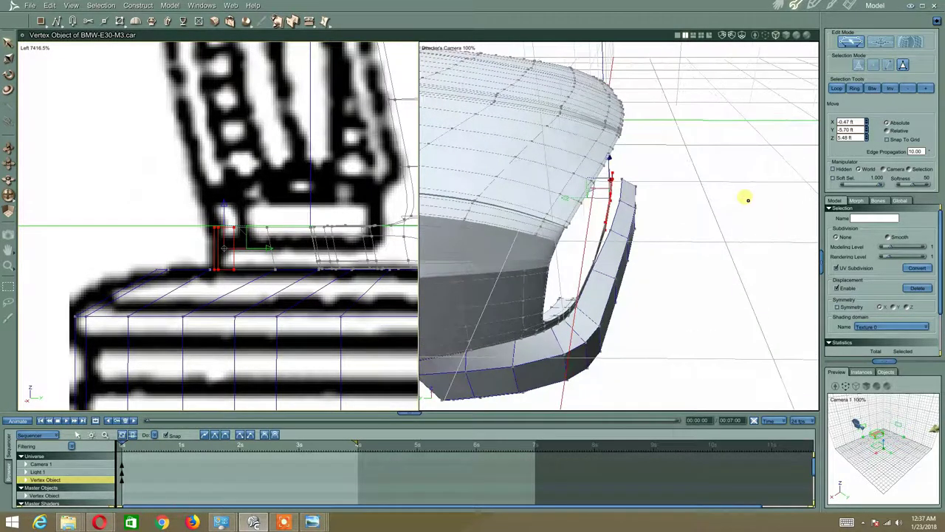
pyautogui.click(744, 256)
# Shift the upper edges of the strip's two faces nearest the car's centre slightly forward and deselect them
pyautogui.click(873, 68)
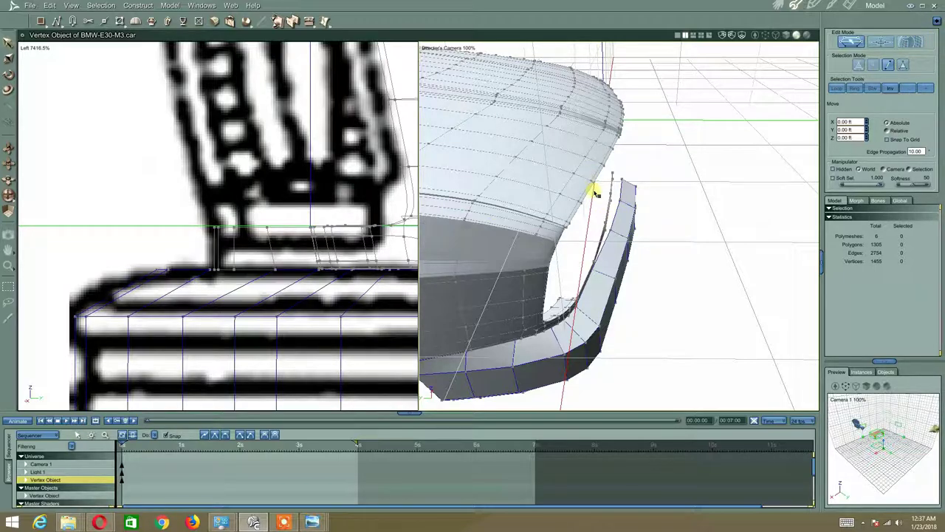
pyautogui.click(613, 195)
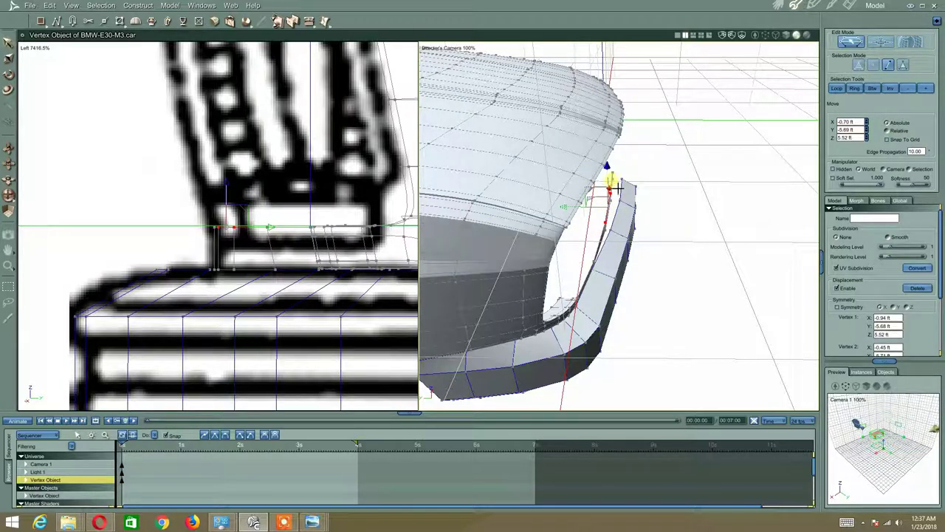
pyautogui.moveTo(675, 184); pyautogui.dragTo(577, 220, button='middle')
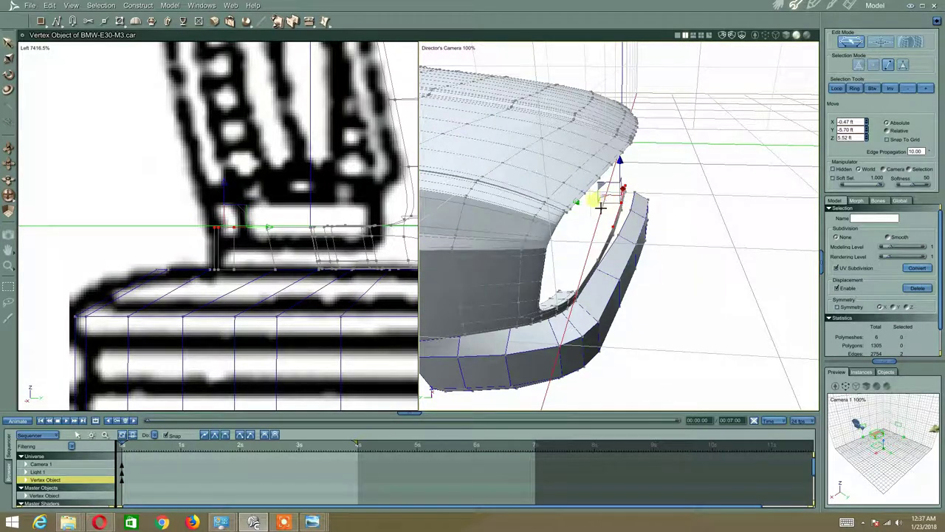
pyautogui.moveTo(589, 210); pyautogui.dragTo(589, 209)
pyautogui.moveTo(563, 210); pyautogui.dragTo(578, 214, button='middle')
pyautogui.click(723, 263)
# Move the vertex at X -1.43 ft along the bumper's inner top edge slightly forward, to about Y -5.63 ft
pyautogui.moveTo(622, 263); pyautogui.dragTo(626, 265, button='middle')
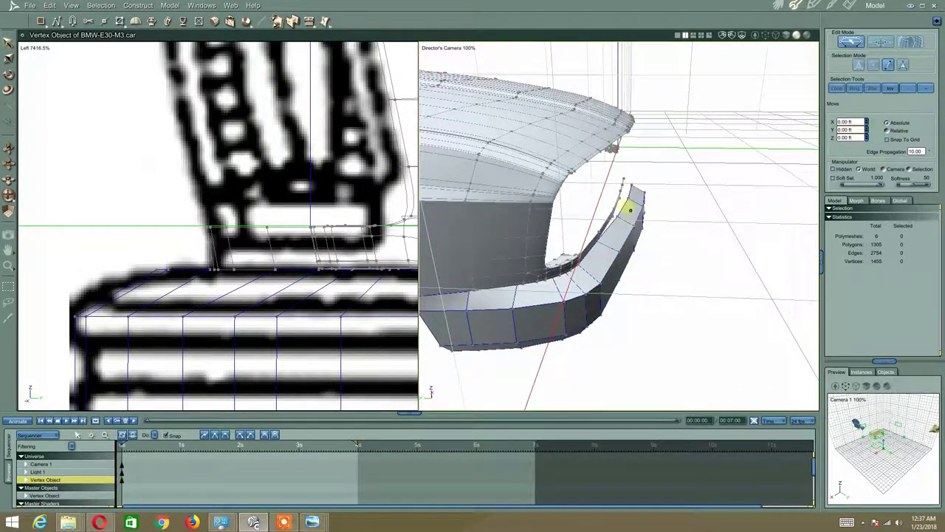
pyautogui.moveTo(631, 199); pyautogui.dragTo(626, 200, button='middle')
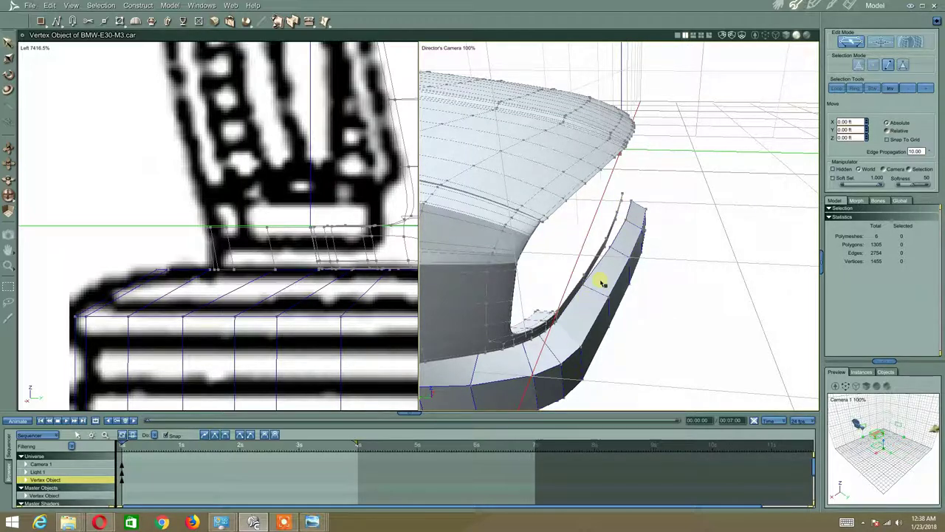
pyautogui.click(874, 65)
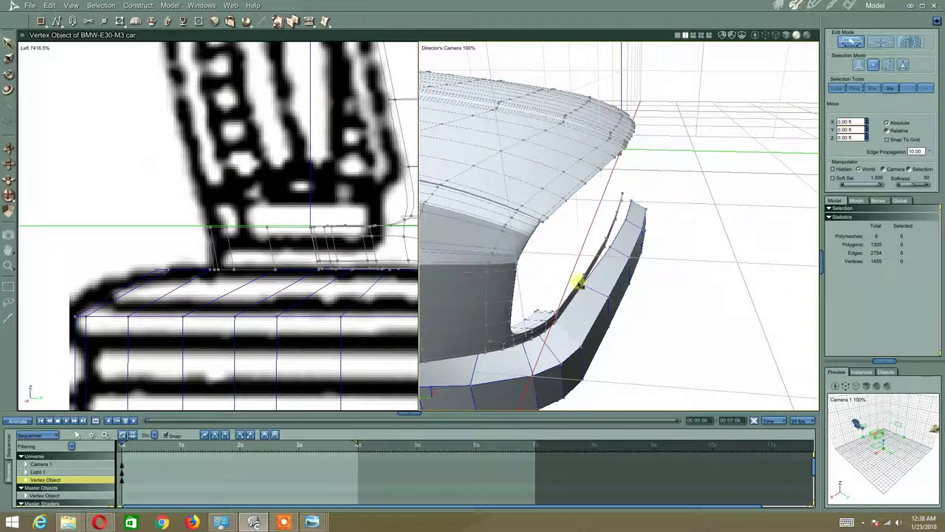
pyautogui.click(583, 288)
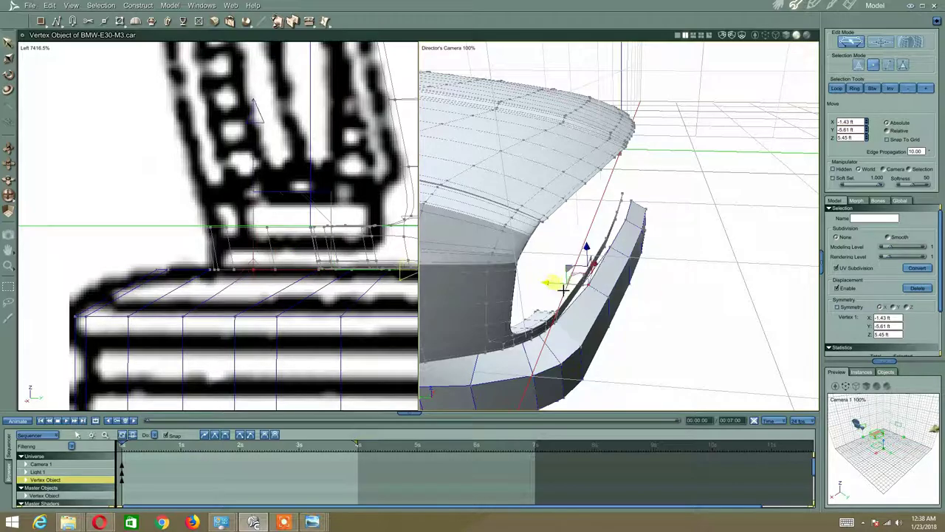
pyautogui.moveTo(562, 291); pyautogui.dragTo(555, 290)
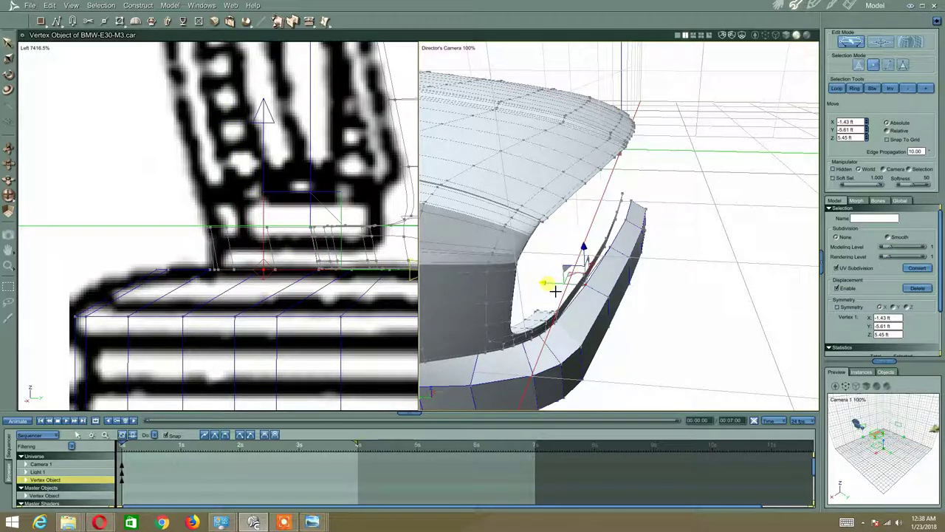
pyautogui.moveTo(731, 288); pyautogui.dragTo(671, 333, button='middle')
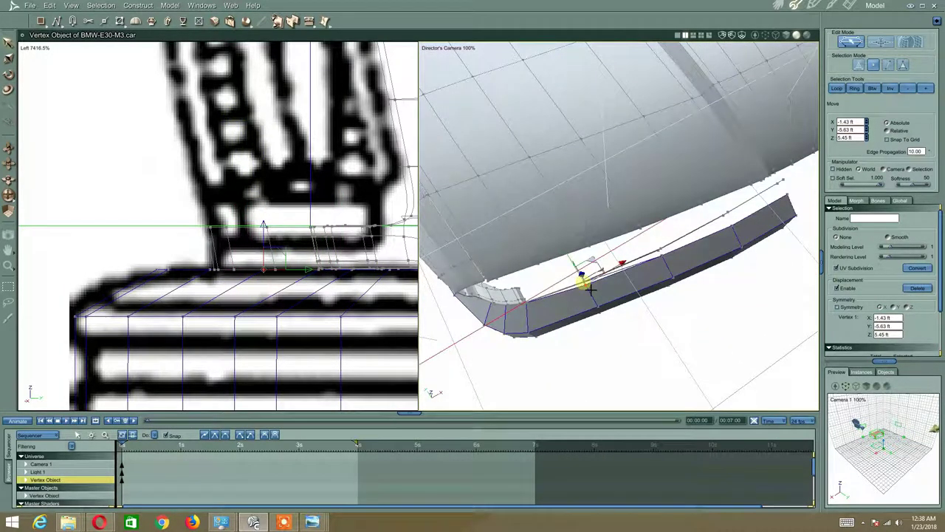
pyautogui.moveTo(591, 290); pyautogui.dragTo(583, 266, button='middle')
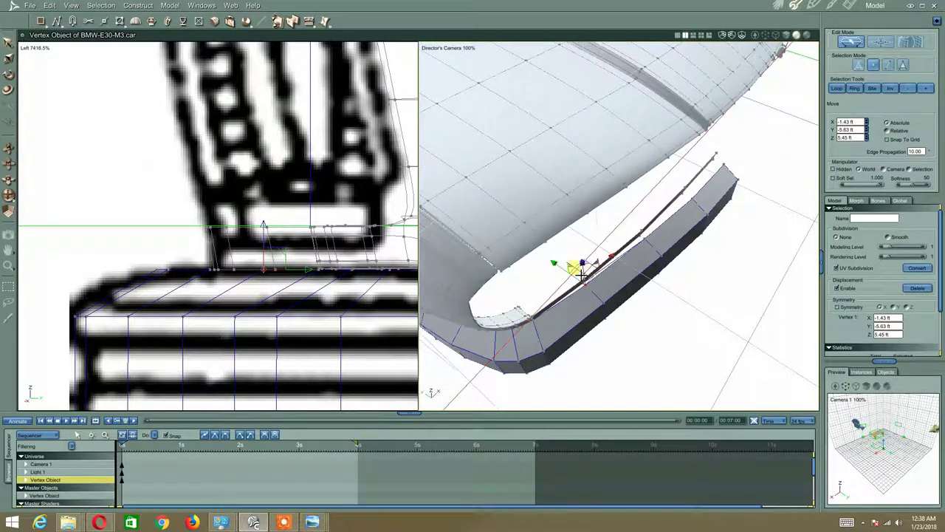
pyautogui.moveTo(565, 269); pyautogui.dragTo(566, 270)
pyautogui.moveTo(773, 355); pyautogui.dragTo(772, 309, button='middle')
pyautogui.click(674, 366)
# Delete the leftover curve running along the bumper's inner top edge
pyautogui.click(888, 64)
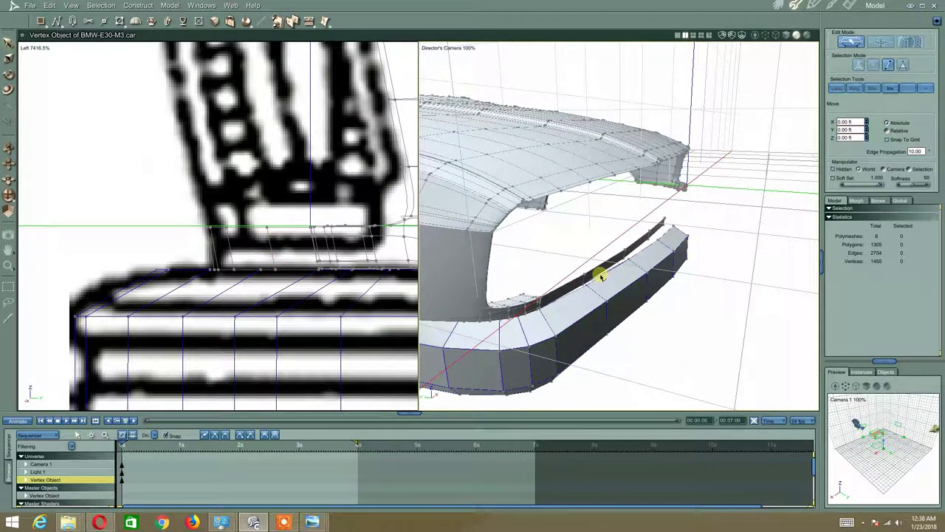
pyautogui.click(602, 276)
pyautogui.press('Delete')
pyautogui.click(888, 66)
pyautogui.click(669, 234)
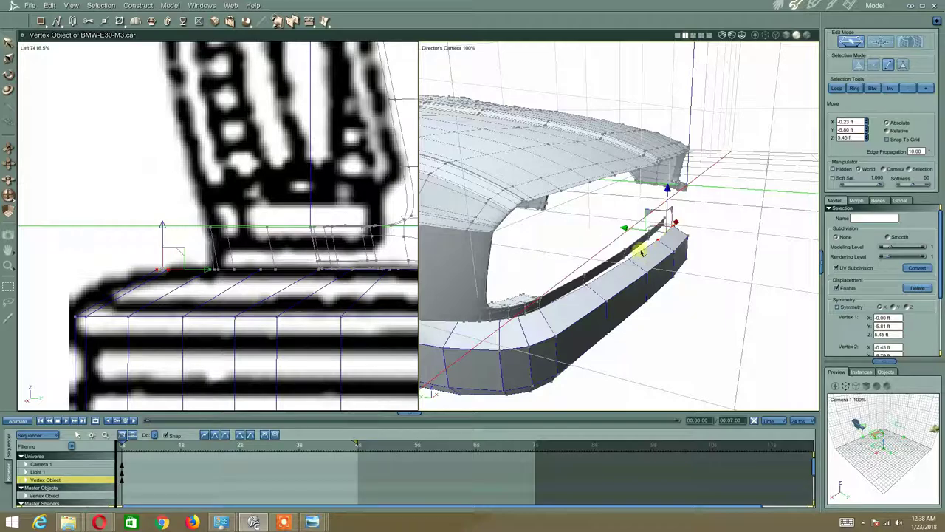
pyautogui.keyDown('shift'); pyautogui.click(641, 252); pyautogui.keyUp('shift')
pyautogui.keyDown('shift'); pyautogui.click(615, 272); pyautogui.keyUp('shift')
pyautogui.keyDown('shift'); pyautogui.click(581, 293); pyautogui.keyUp('shift')
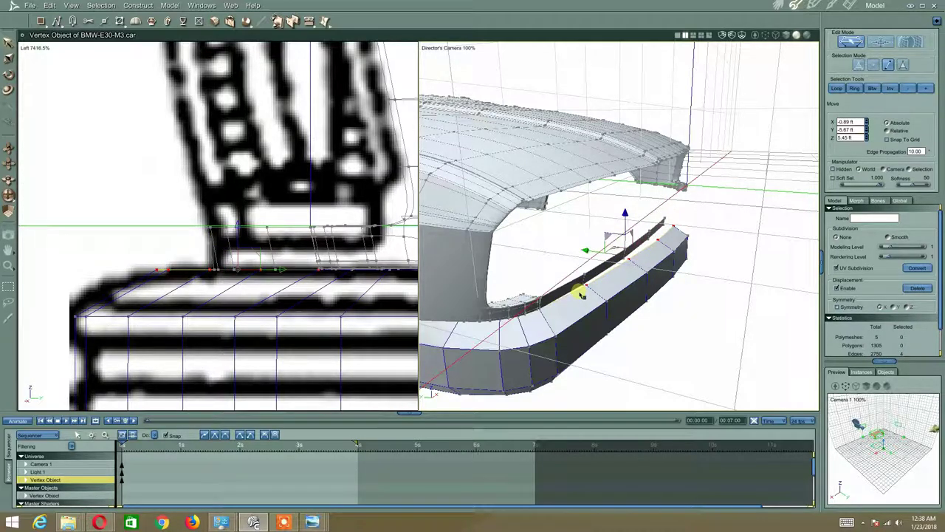
pyautogui.moveTo(672, 240); pyautogui.dragTo(630, 262, button='middle')
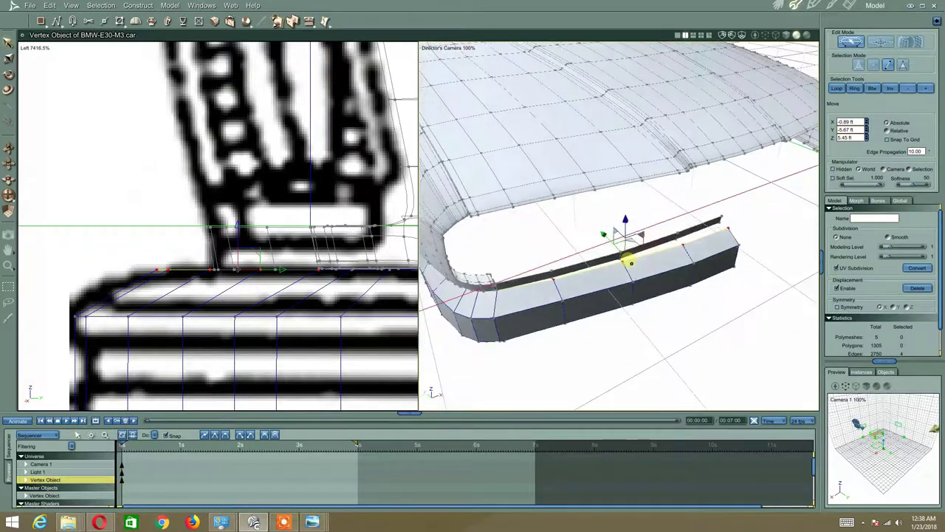
pyautogui.click(587, 349)
# Isolate the front bumper by selecting its whole mesh, inverting the selection and hiding all the other geometry
pyautogui.click(902, 65)
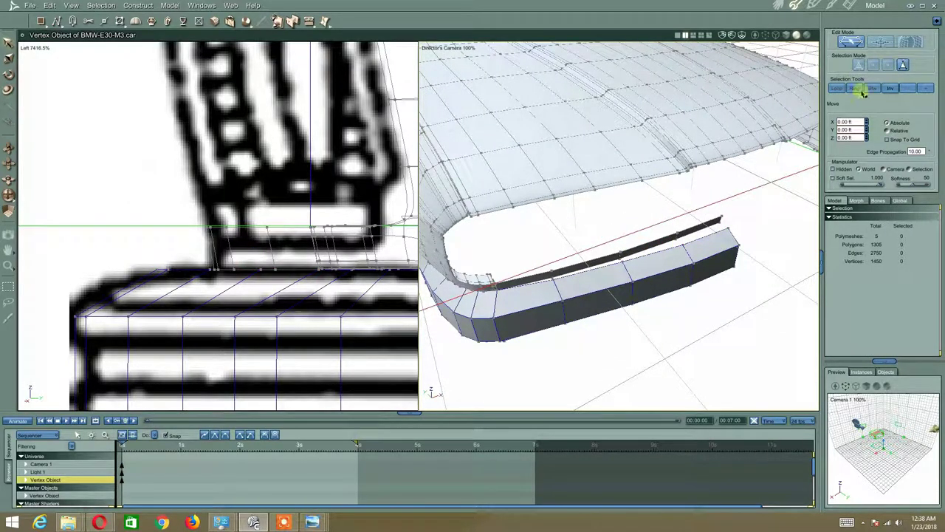
pyautogui.click(612, 299)
pyautogui.doubleClick(615, 288)
pyautogui.moveTo(532, 302)
pyautogui.mouseDown(button='middle')
pyautogui.moveTo(531, 289)
pyautogui.moveTo(520, 295)
pyautogui.mouseUp(button='middle')
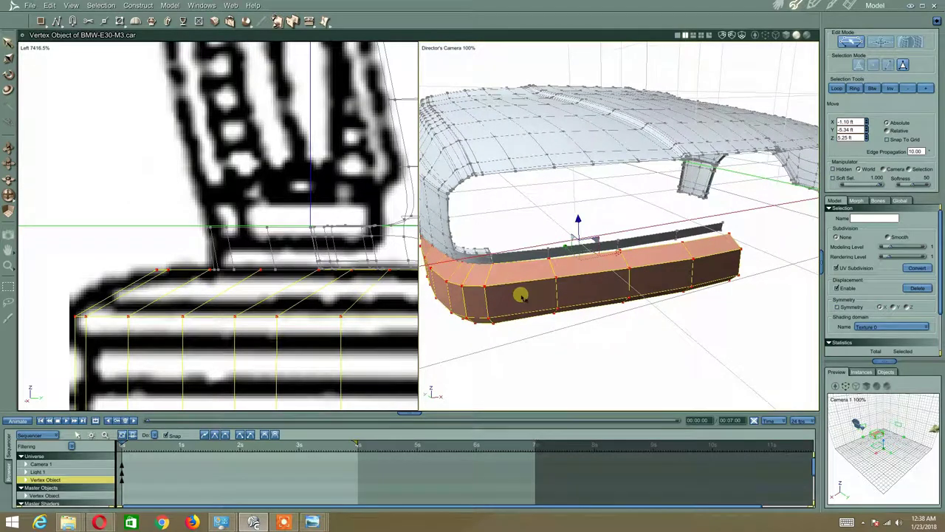
pyautogui.click(889, 88)
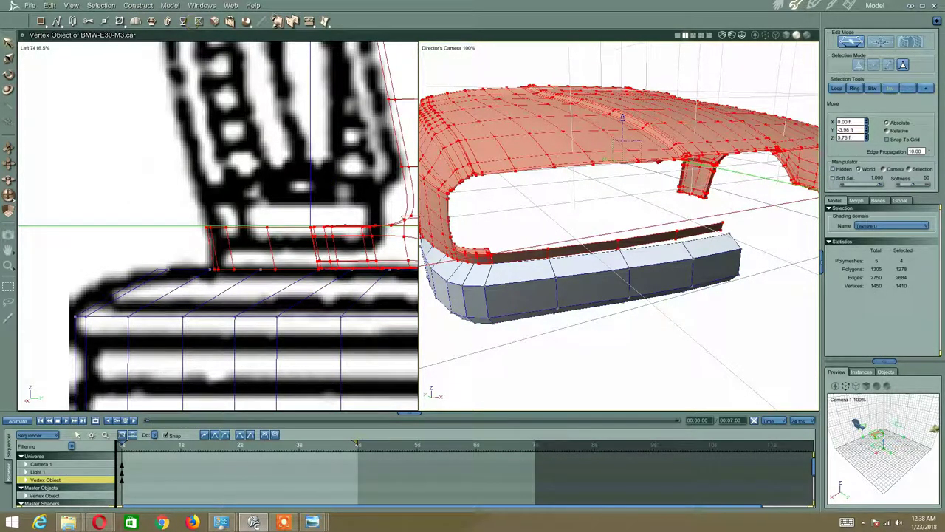
pyautogui.click(68, 6)
pyautogui.click(74, 88)
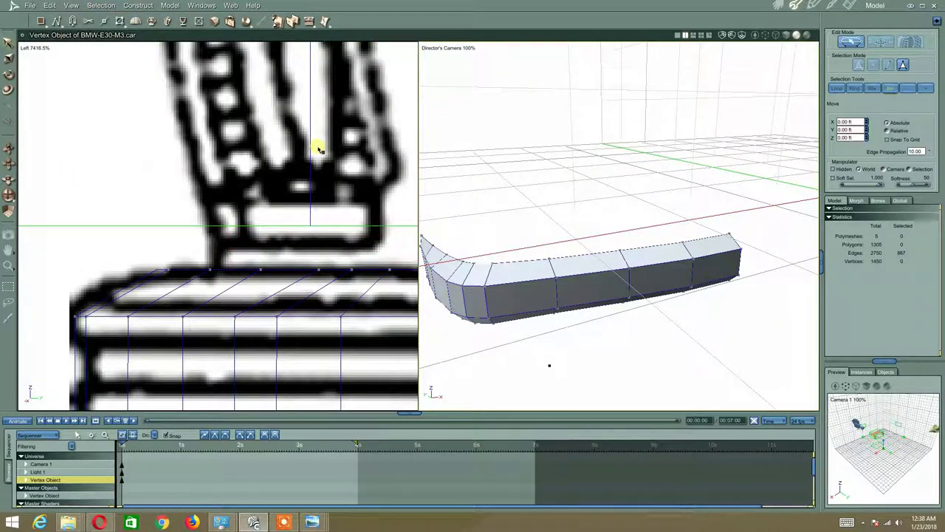
pyautogui.moveTo(457, 187); pyautogui.dragTo(497, 179, button='middle')
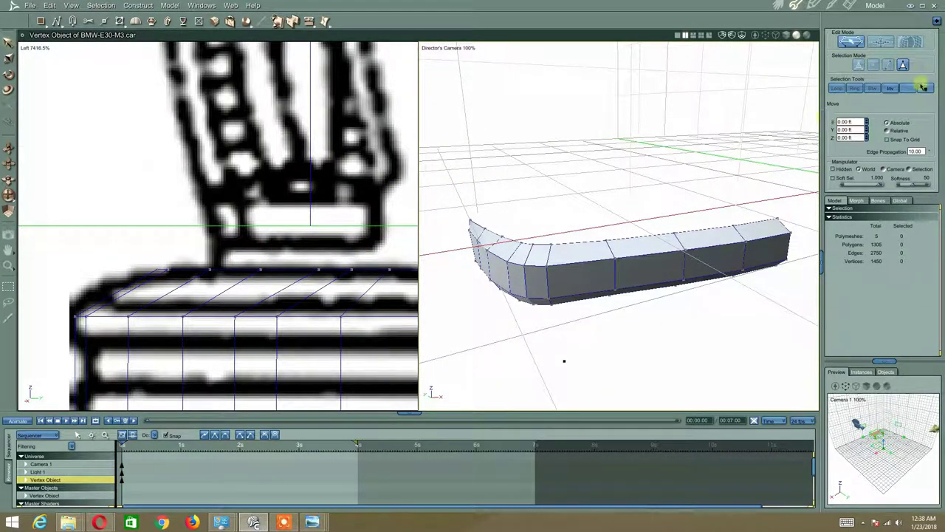
# Extrude the three top inner edges of the bumper's short side with Dynamic Extrusion, leaving the new edges at their original height
pyautogui.click(892, 65)
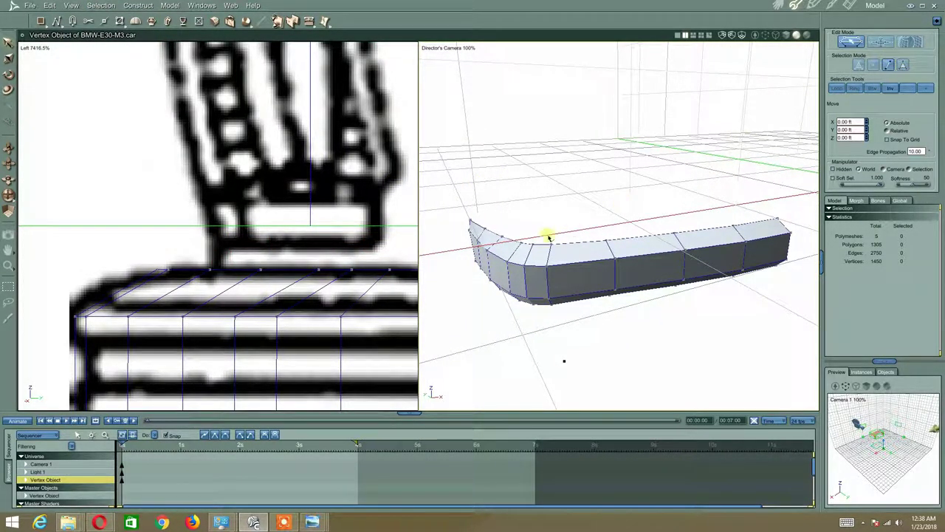
pyautogui.click(473, 223)
pyautogui.moveTo(542, 185); pyautogui.dragTo(525, 237, button='middle')
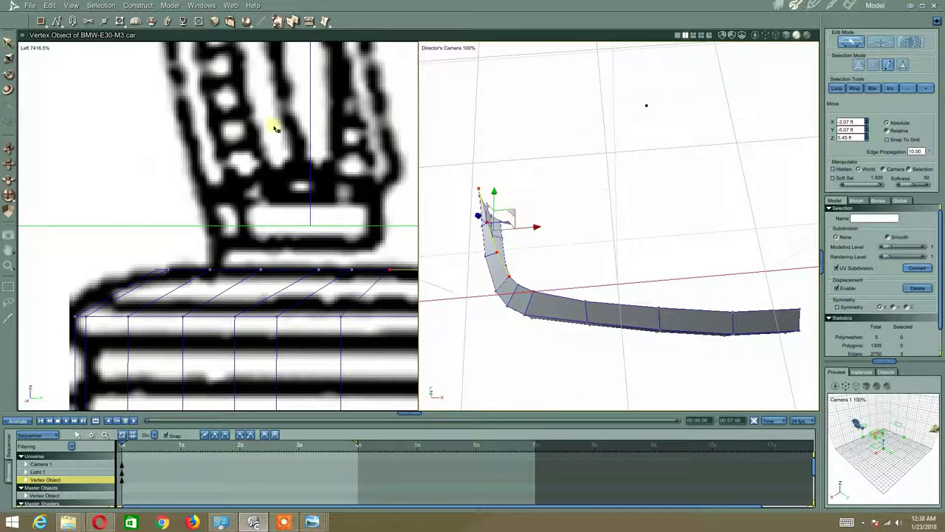
pyautogui.click(151, 24)
pyautogui.moveTo(441, 259); pyautogui.dragTo(463, 213, button='middle')
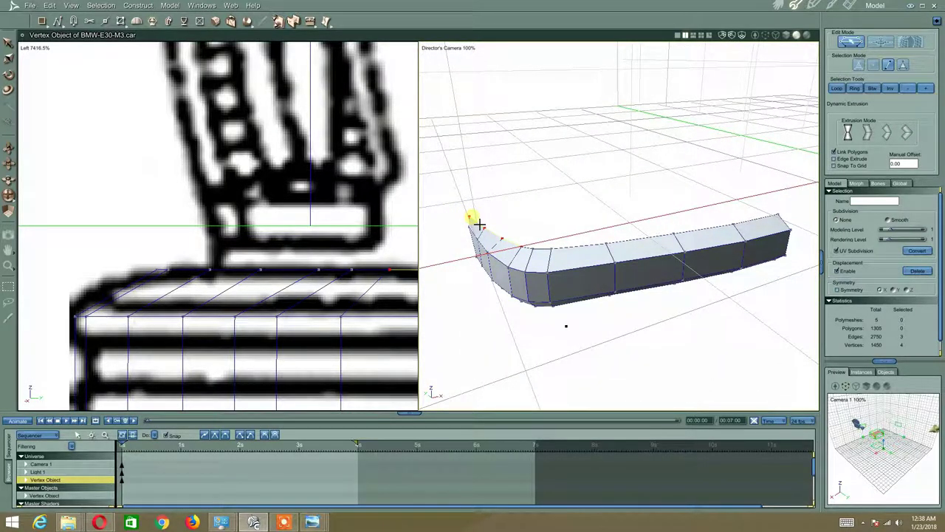
pyautogui.moveTo(480, 225); pyautogui.dragTo(489, 220)
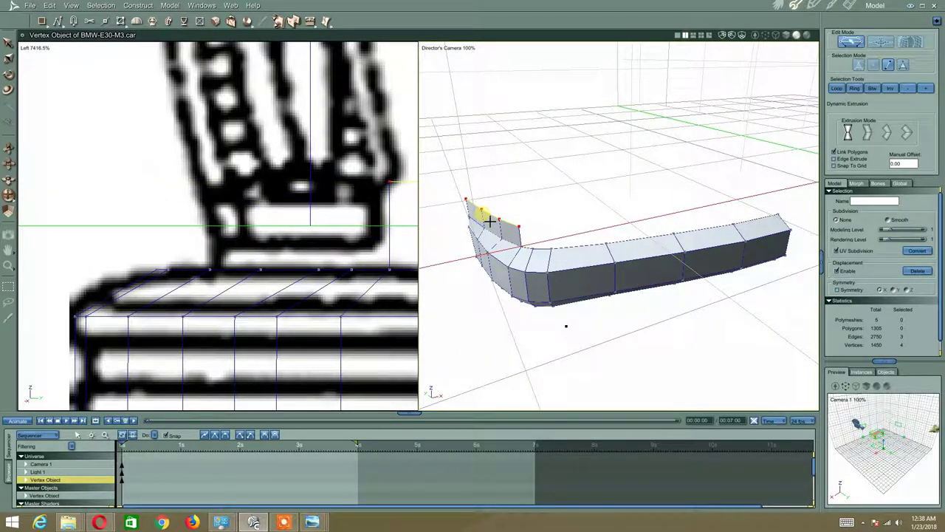
pyautogui.moveTo(481, 223); pyautogui.dragTo(419, 255)
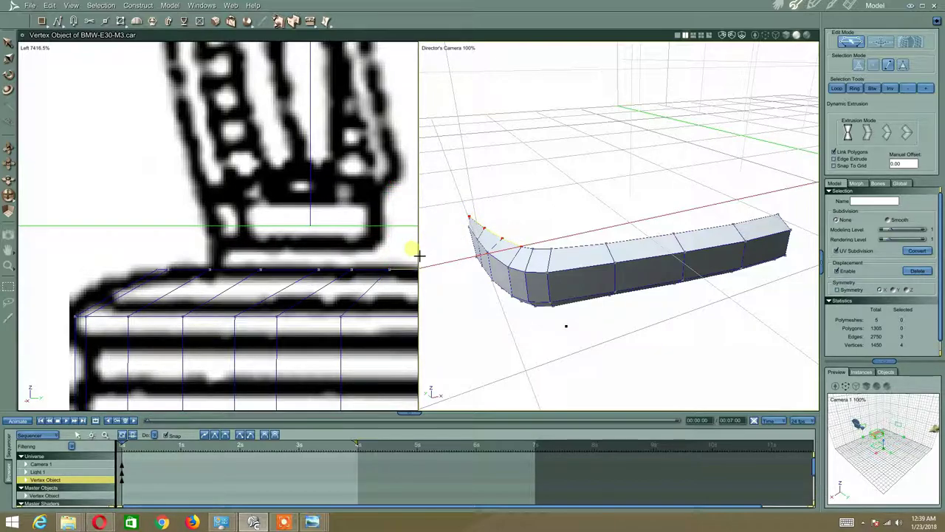
# Move the extruded side edges inward along X to about -1.97 ft, forming a flat lip, and deselect them
pyautogui.rightClick(496, 208)
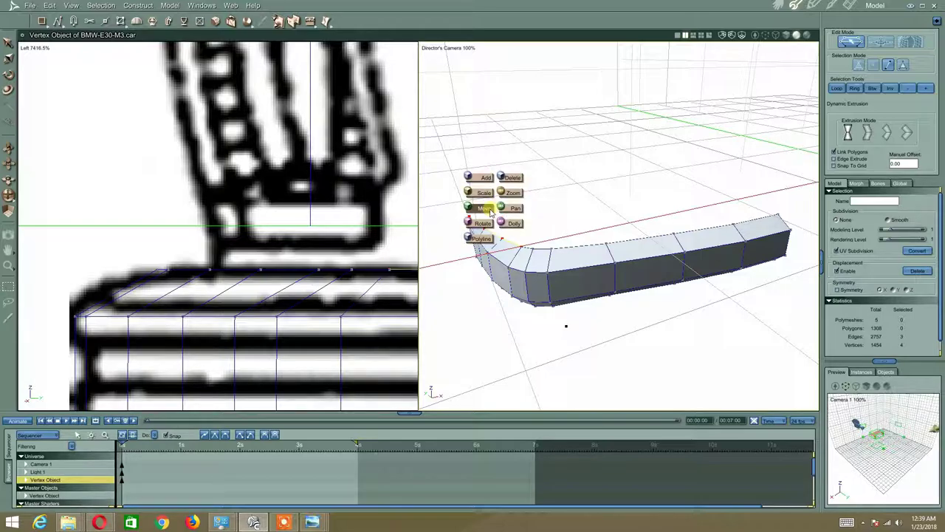
pyautogui.click(489, 209)
pyautogui.moveTo(519, 218); pyautogui.dragTo(513, 236, button='middle')
pyautogui.moveTo(531, 226); pyautogui.dragTo(549, 228)
pyautogui.moveTo(488, 223); pyautogui.dragTo(517, 263, button='middle')
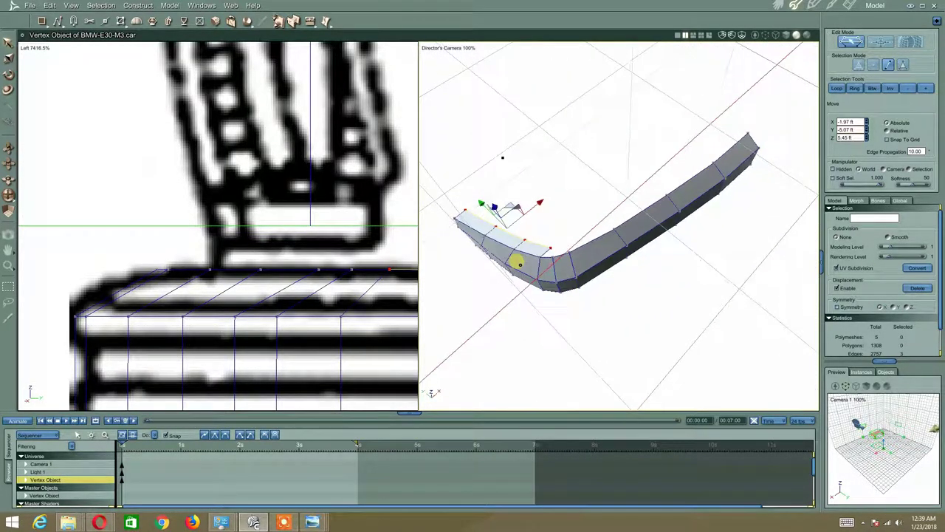
pyautogui.click(515, 339)
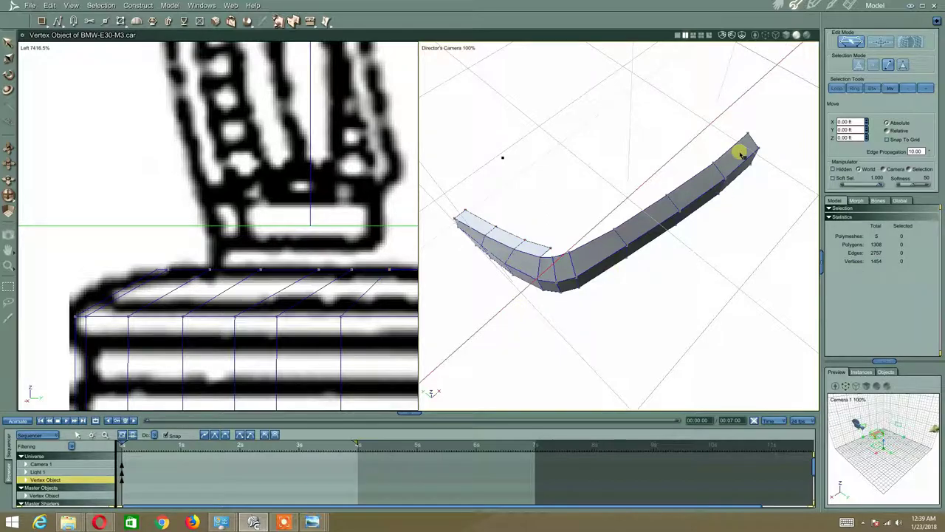
# Select the five top edges along the bumper's long side and extrude them with Dynamic Extrusion
pyautogui.click(888, 66)
pyautogui.click(571, 257)
pyautogui.click(592, 242)
pyautogui.keyDown('shift'); pyautogui.click(632, 217); pyautogui.keyUp('shift')
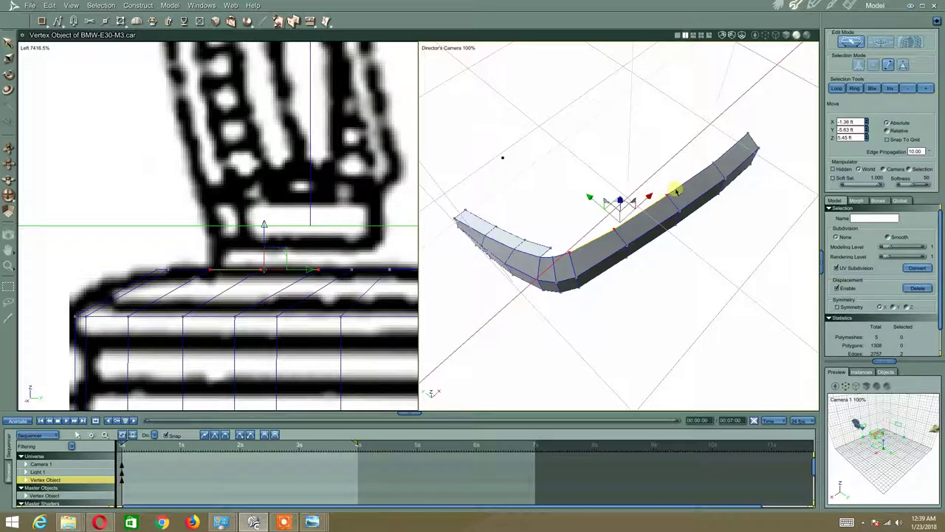
pyautogui.keyDown('shift'); pyautogui.click(676, 191); pyautogui.keyUp('shift')
pyautogui.keyDown('shift'); pyautogui.click(673, 187); pyautogui.keyUp('shift')
pyautogui.keyDown('shift'); pyautogui.click(562, 254); pyautogui.keyUp('shift')
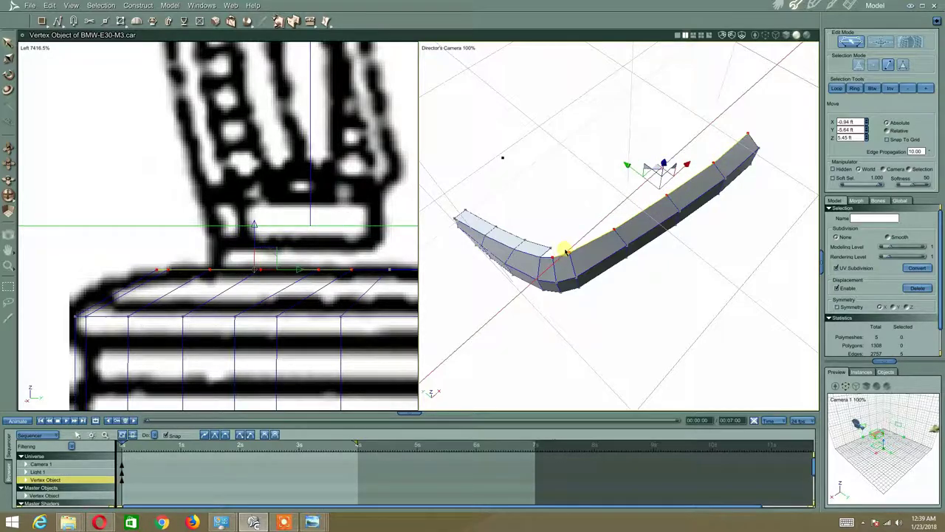
pyautogui.moveTo(565, 253); pyautogui.dragTo(519, 191, button='middle')
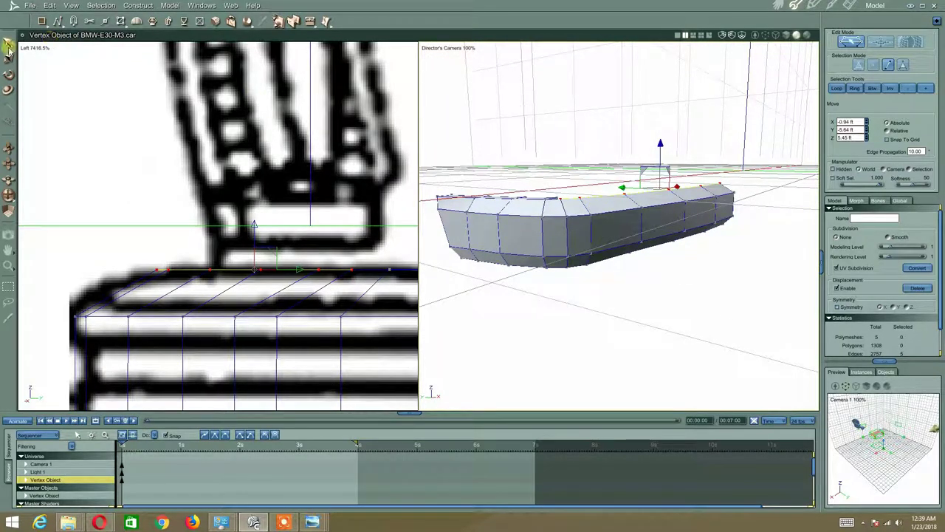
pyautogui.click(153, 21)
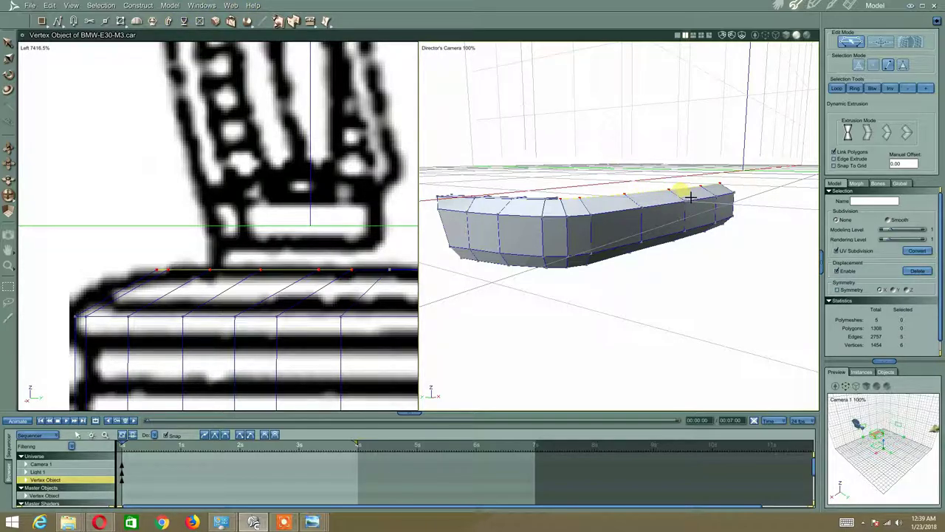
pyautogui.moveTo(690, 196); pyautogui.dragTo(667, 197)
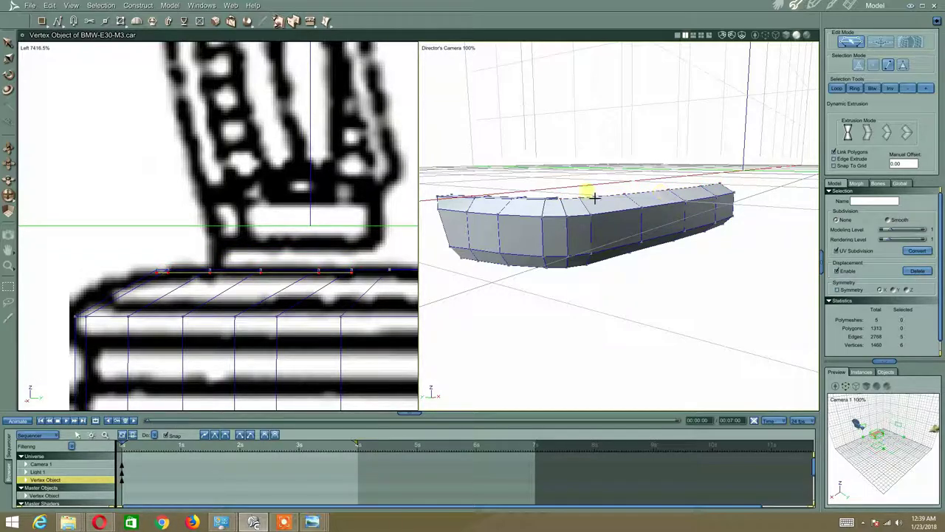
# Raise the extruded long-side edges to Z 5.45 ft, level with the bumper's top edge
pyautogui.moveTo(594, 198); pyautogui.dragTo(656, 200, button='middle')
pyautogui.press('Escape')
pyautogui.scroll(3, 656, 200)
pyautogui.moveTo(706, 157)
pyautogui.mouseDown(button='middle')
pyautogui.moveTo(701, 164)
pyautogui.moveTo(714, 171)
pyautogui.moveTo(713, 157)
pyautogui.mouseUp(button='middle')
pyautogui.scroll(-5, 711, 157)
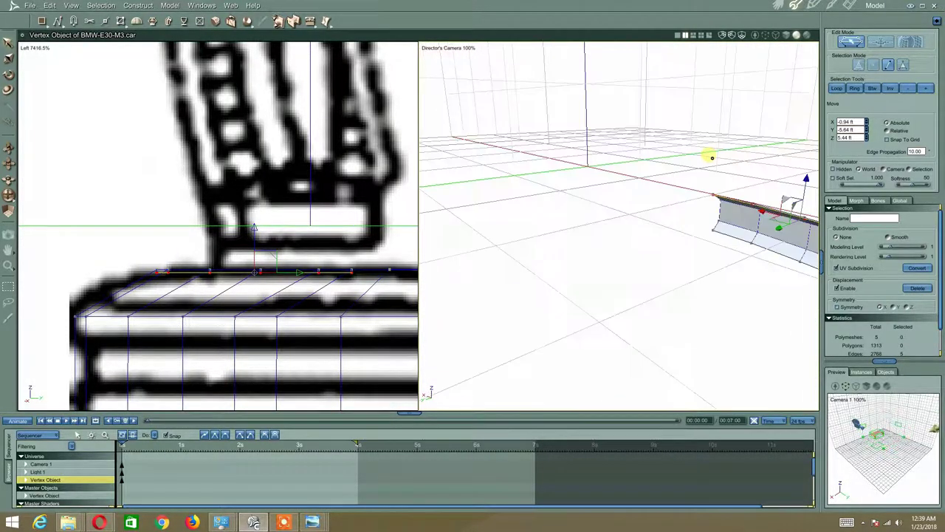
pyautogui.moveTo(770, 183); pyautogui.dragTo(562, 222, button='middle')
pyautogui.scroll(5, 613, 257)
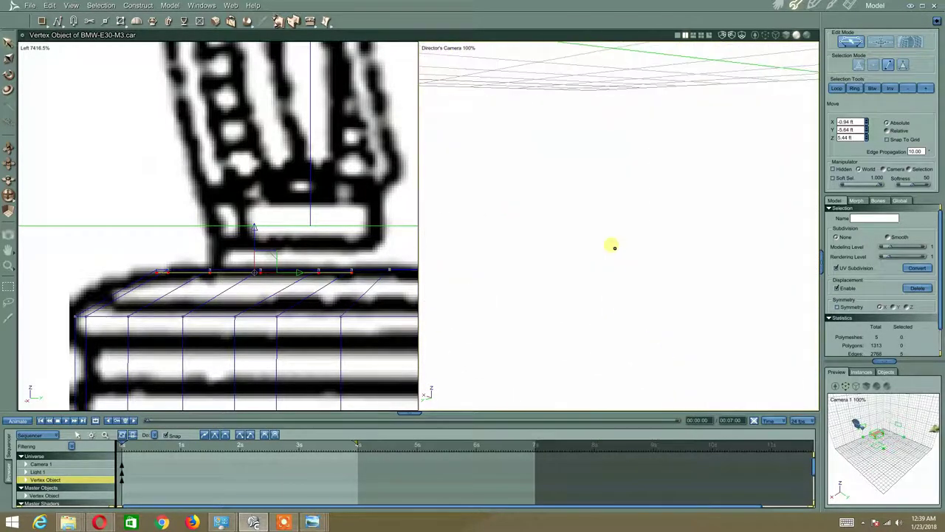
pyautogui.scroll(-2, 616, 249)
pyautogui.scroll(-3, 760, 161)
pyautogui.scroll(3, 755, 159)
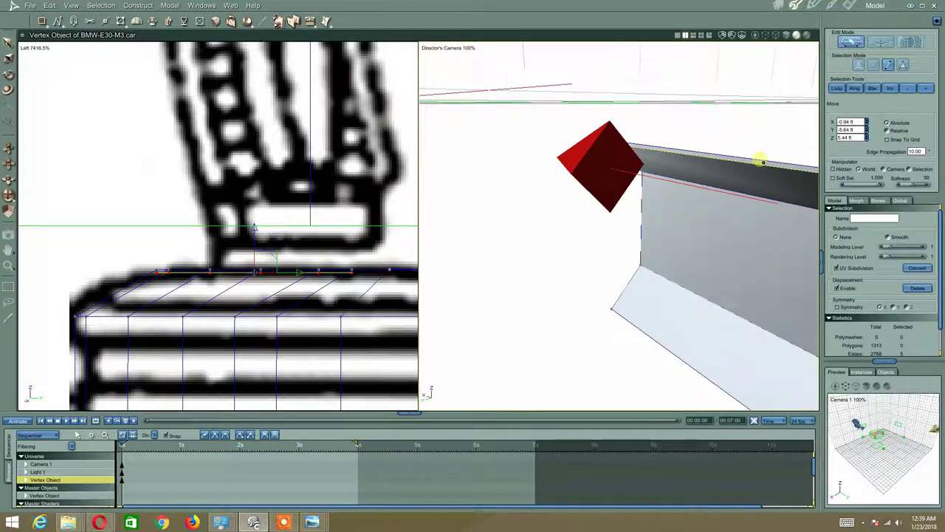
pyautogui.moveTo(758, 156); pyautogui.dragTo(647, 177, button='middle')
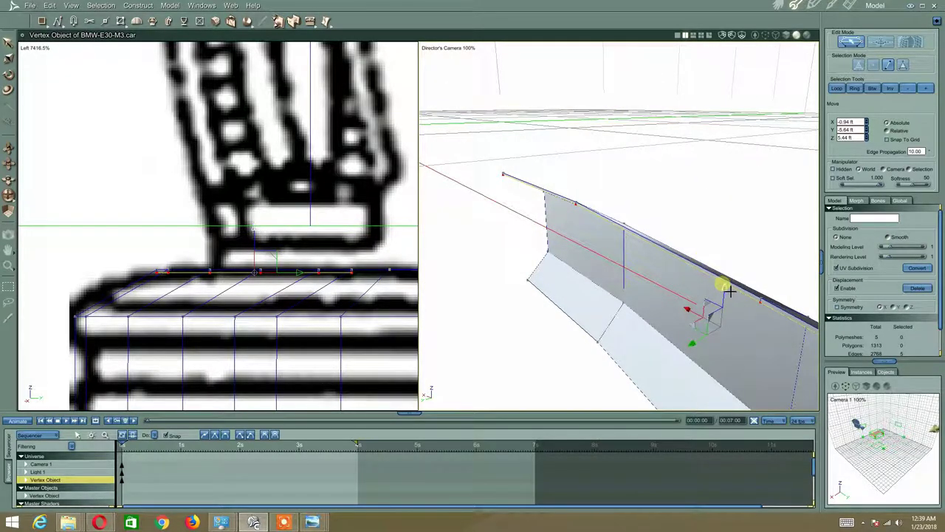
pyautogui.moveTo(730, 292); pyautogui.dragTo(722, 284)
pyautogui.scroll(-3, 786, 185)
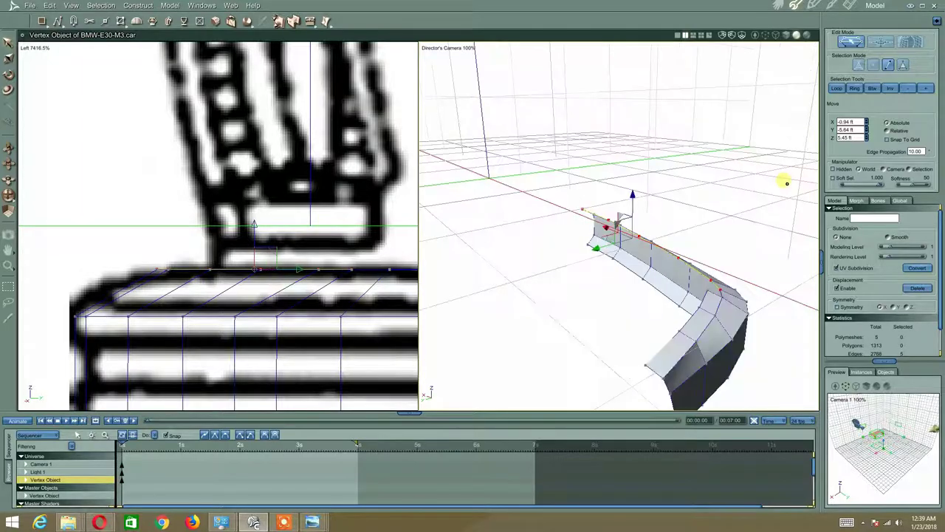
# Move the extruded long-side edges inward along Y to about -5.52 ft to form the top lip
pyautogui.moveTo(787, 183); pyautogui.dragTo(582, 217, button='middle')
pyautogui.moveTo(595, 221); pyautogui.dragTo(580, 218)
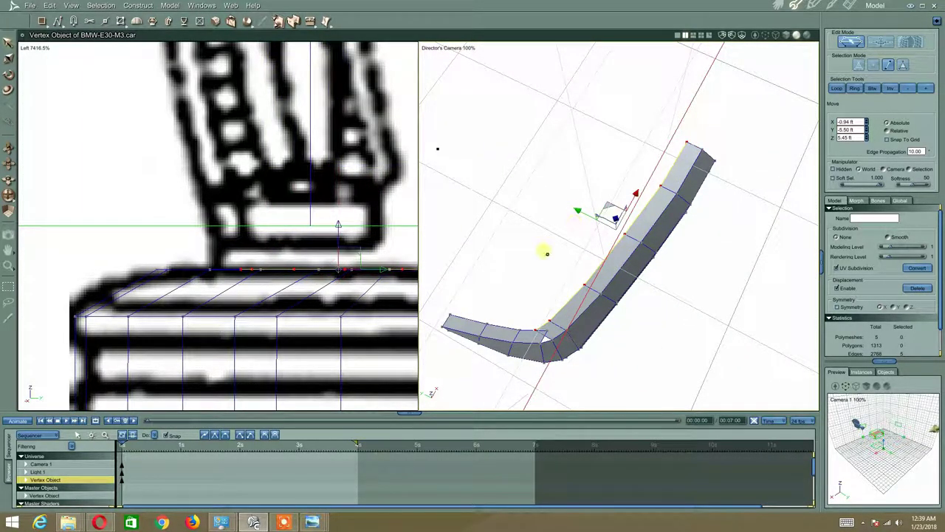
pyautogui.moveTo(544, 251); pyautogui.dragTo(530, 257, button='middle')
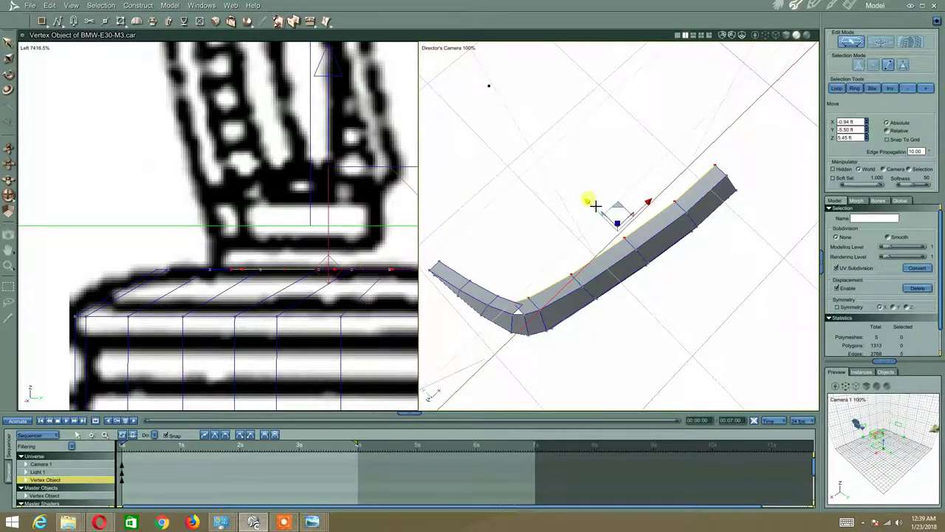
pyautogui.moveTo(595, 205); pyautogui.dragTo(558, 224, button='middle')
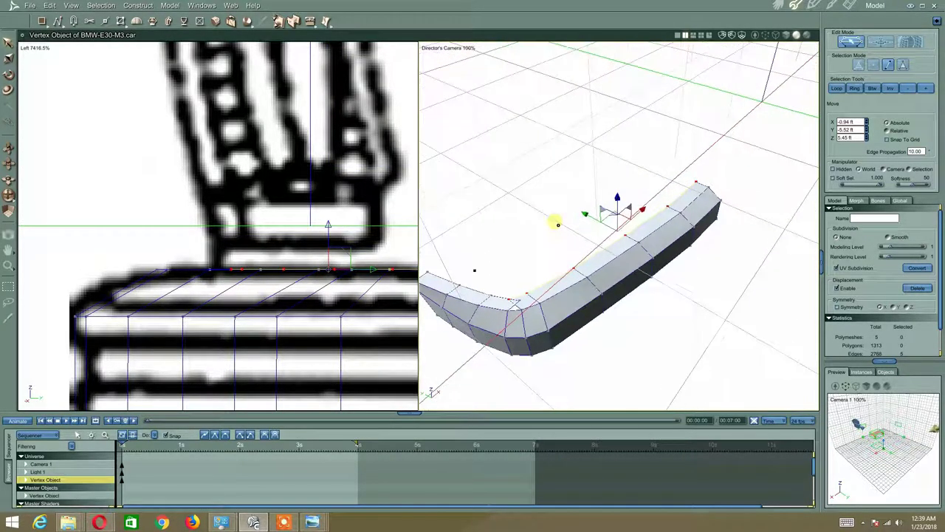
# Move the end edge of the long-side lip clear of the overlapping side lip at the corner
pyautogui.click(522, 272)
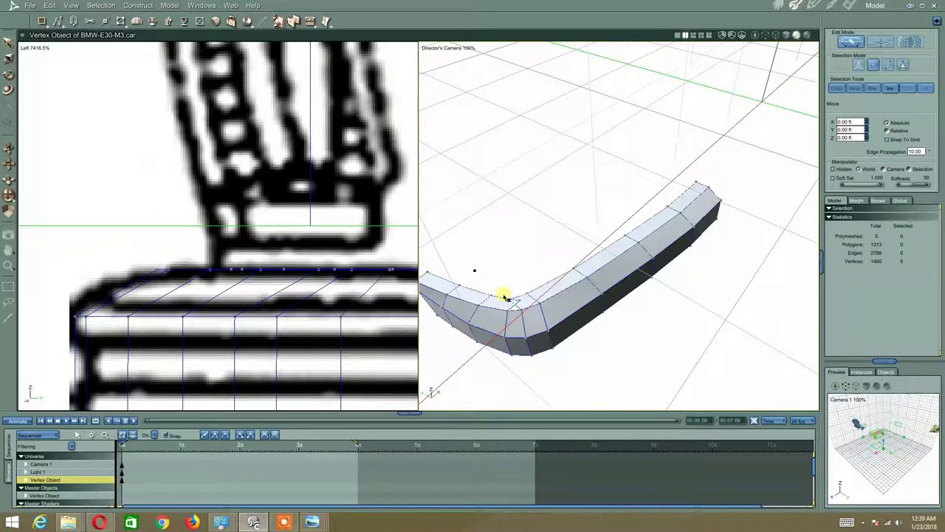
pyautogui.click(889, 65)
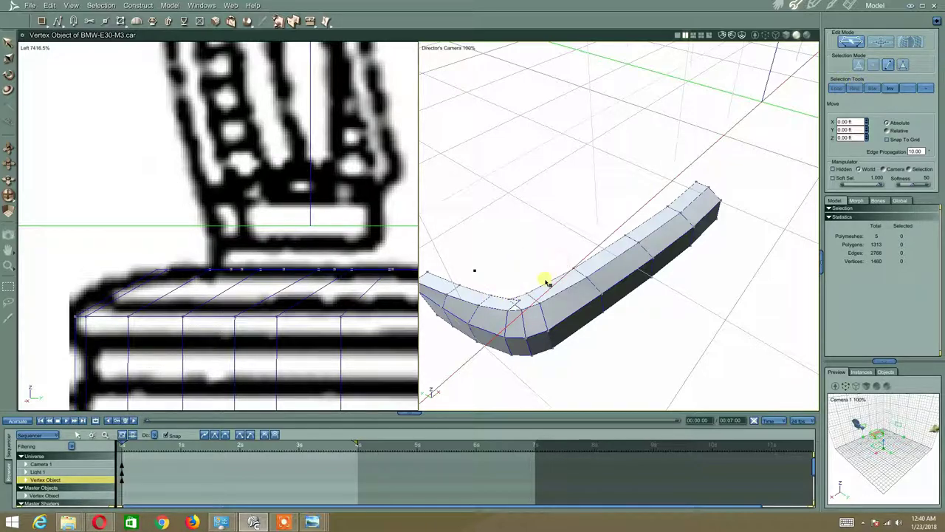
pyautogui.click(519, 296)
pyautogui.moveTo(553, 281); pyautogui.dragTo(517, 294)
pyautogui.click(516, 292)
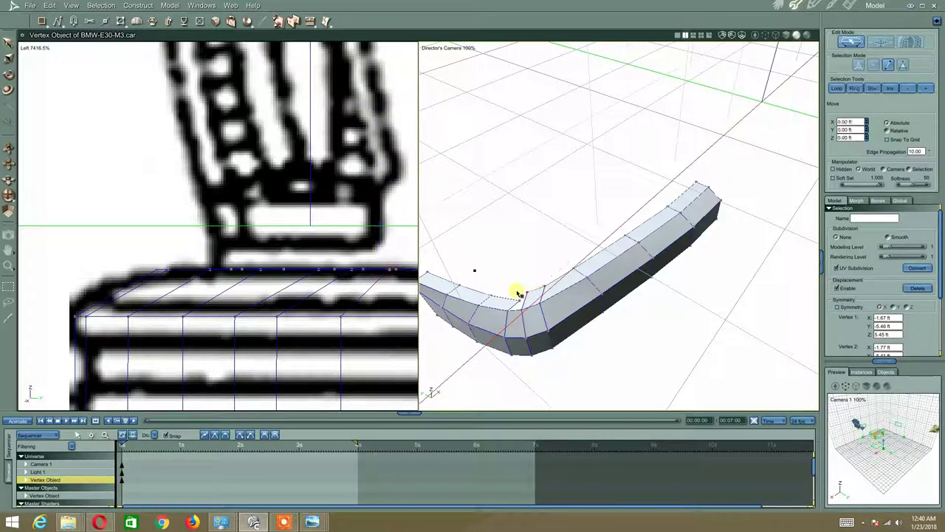
# Move the side lip's inner end vertex back from the corner to open a gap between the lips
pyautogui.click(872, 66)
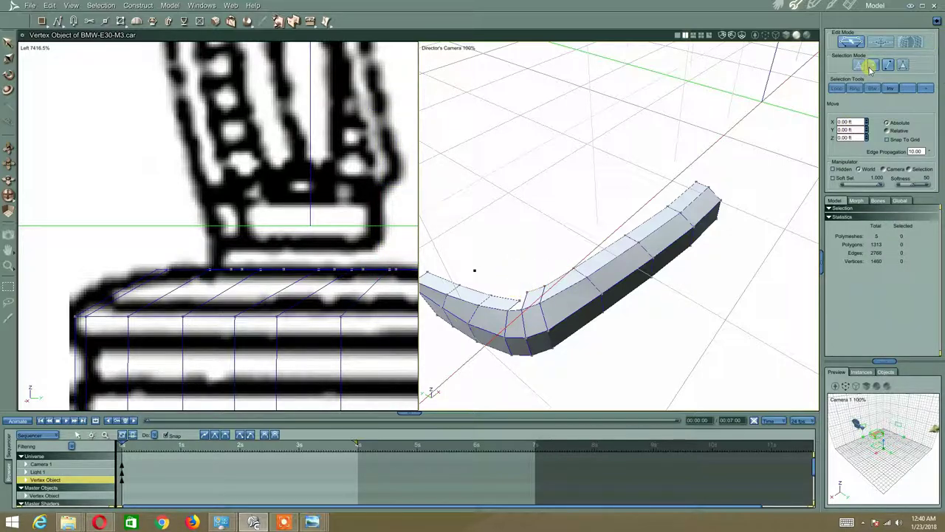
pyautogui.click(535, 295)
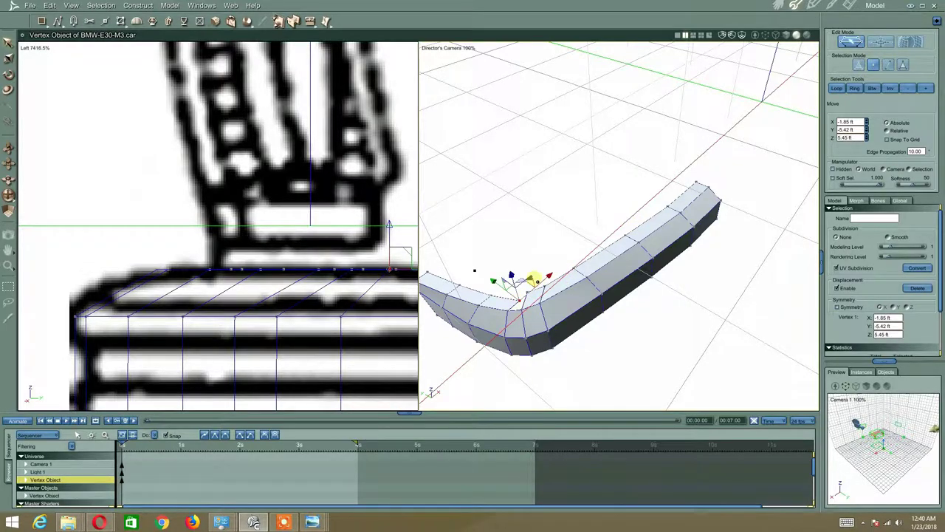
pyautogui.moveTo(537, 281); pyautogui.dragTo(522, 301, button='middle')
pyautogui.moveTo(527, 281); pyautogui.dragTo(519, 277)
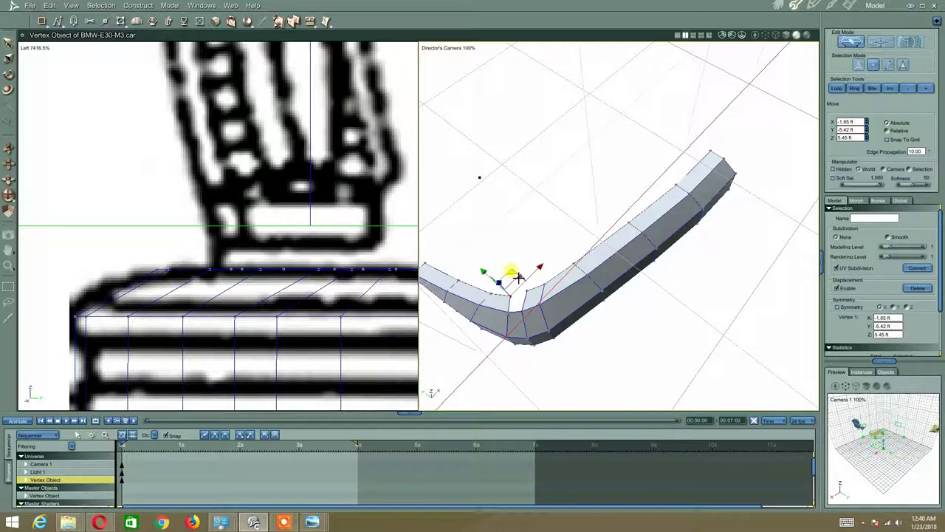
pyautogui.click(577, 242)
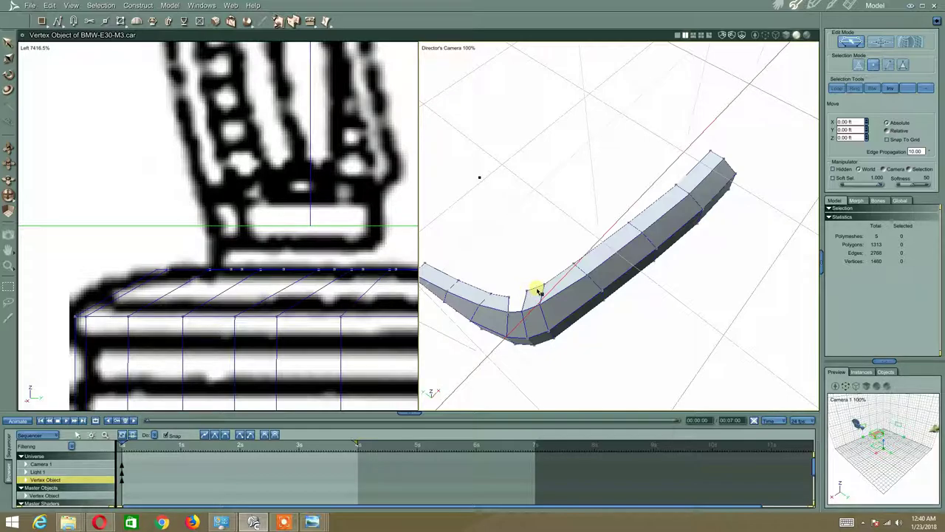
# Select the two inner end vertices of the long-side lip and shift them toward the side lip
pyautogui.click(537, 287)
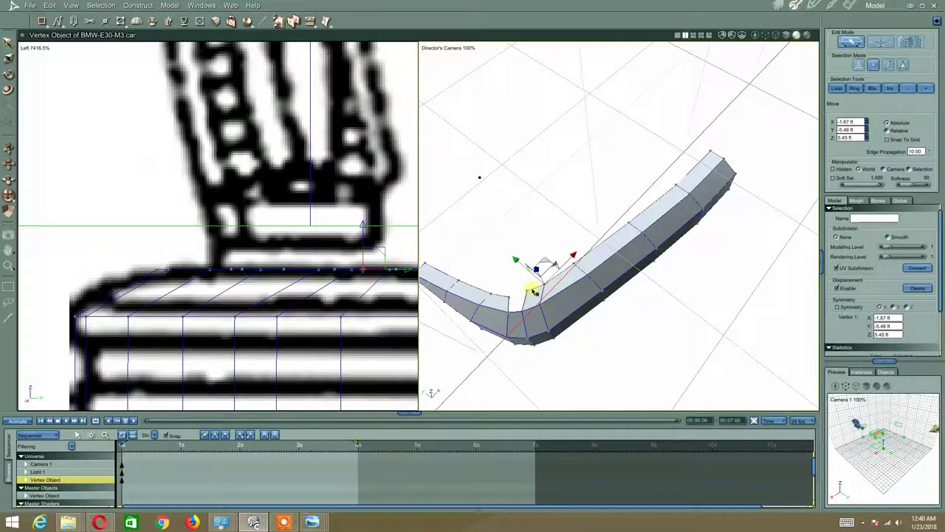
pyautogui.keyDown('shift'); pyautogui.click(552, 260); pyautogui.keyUp('shift')
pyautogui.moveTo(545, 269); pyautogui.dragTo(541, 272)
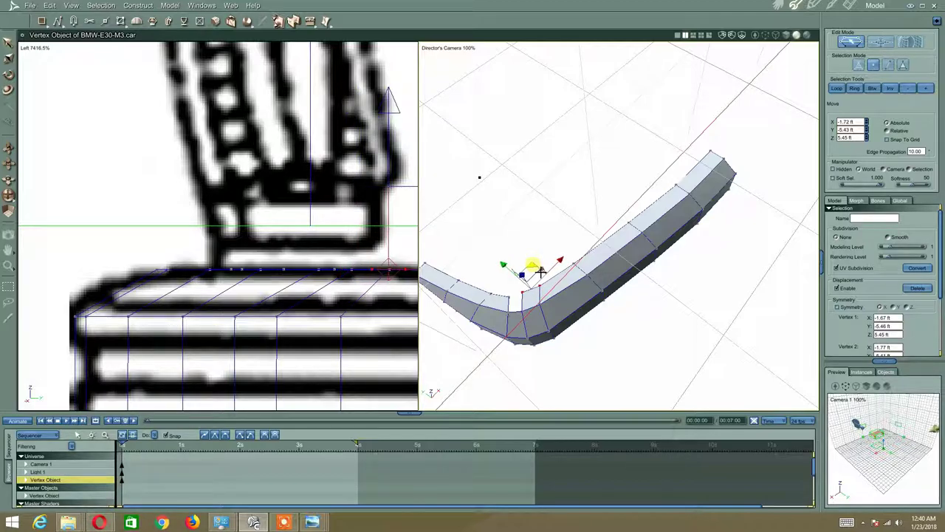
# Fine-tune the long-side lip's two inner corner vertices individually, placing the second at about X -1.70 ft, Y -5.46 ft
pyautogui.click(517, 293)
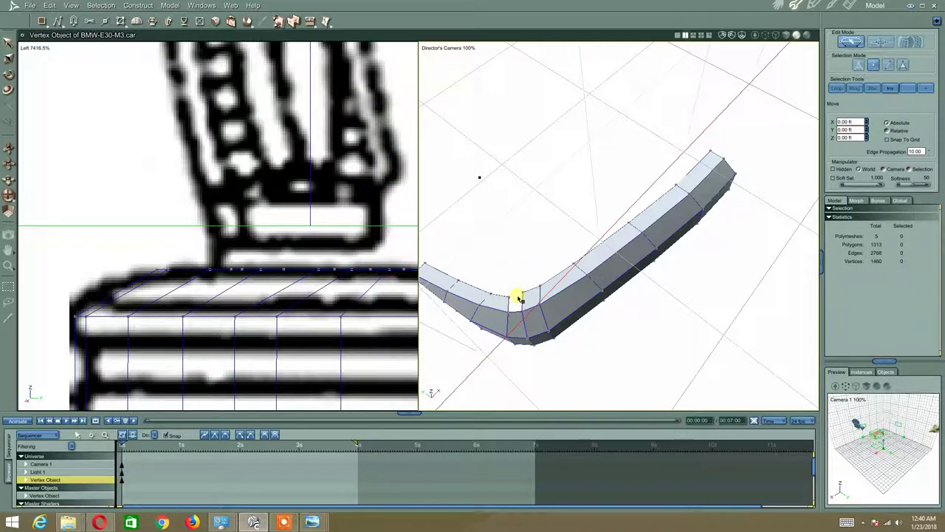
pyautogui.click(525, 275)
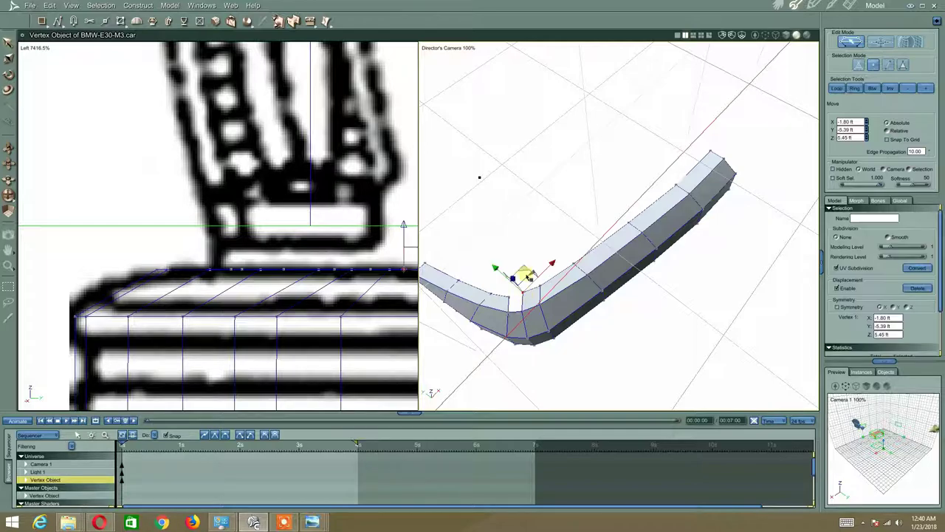
pyautogui.moveTo(530, 274); pyautogui.dragTo(529, 275)
pyautogui.click(554, 268)
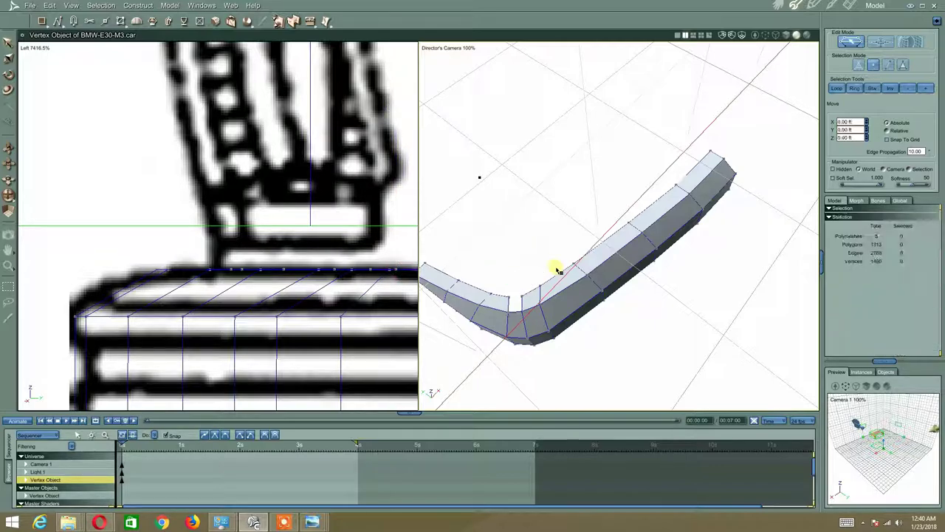
pyautogui.click(539, 275)
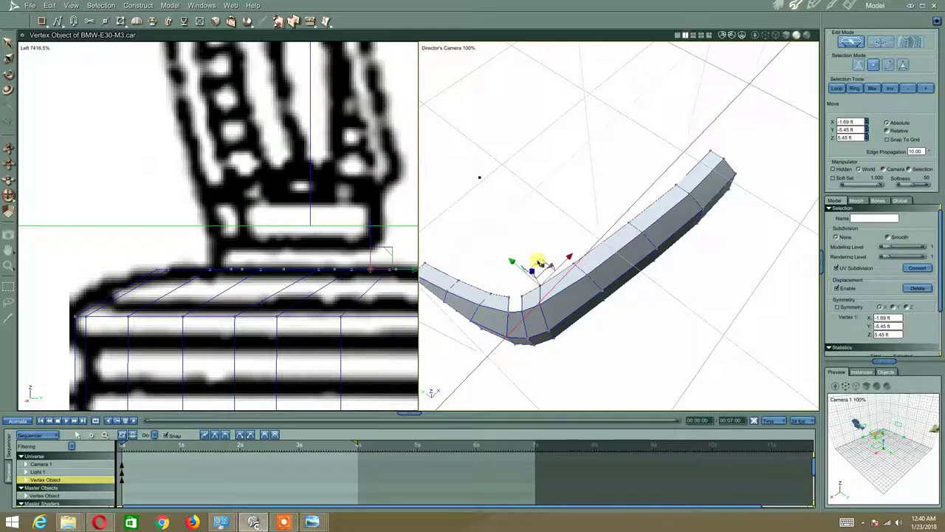
pyautogui.moveTo(541, 264); pyautogui.dragTo(544, 271)
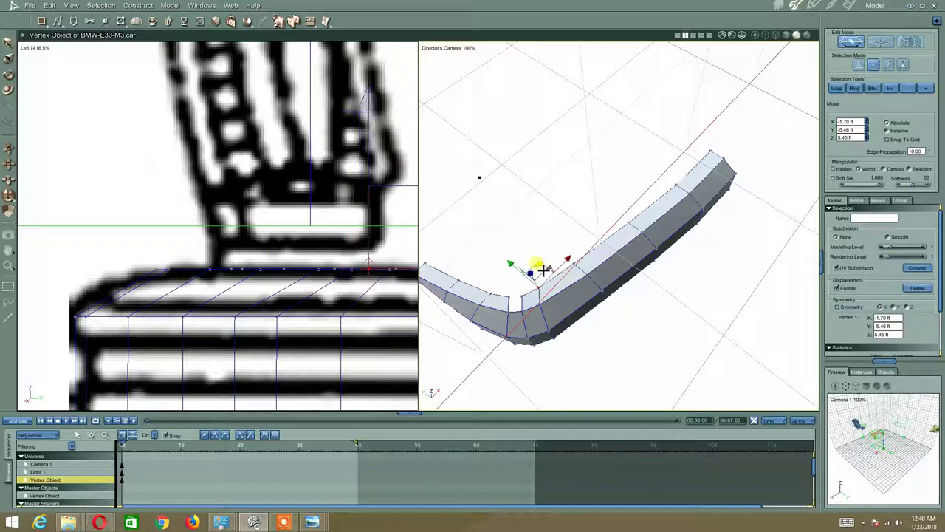
# Bridge the facing end edges of the side lip and long-side lip to close the gap at the top corner
pyautogui.click(576, 234)
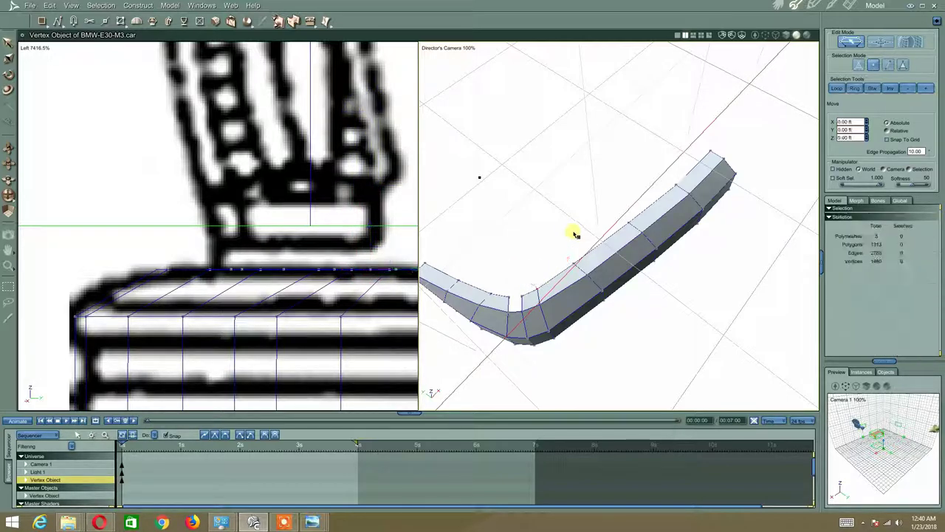
pyautogui.click(873, 66)
pyautogui.click(530, 284)
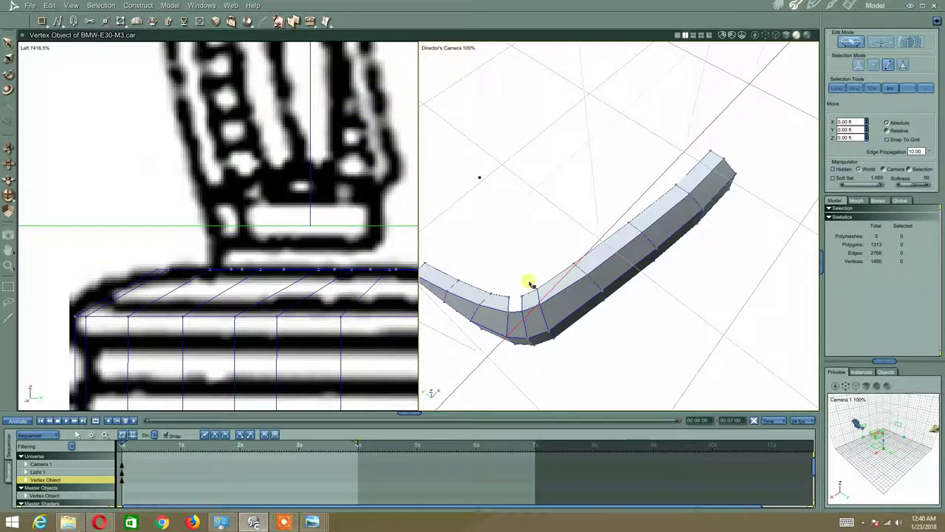
pyautogui.click(522, 302)
pyautogui.click(509, 307)
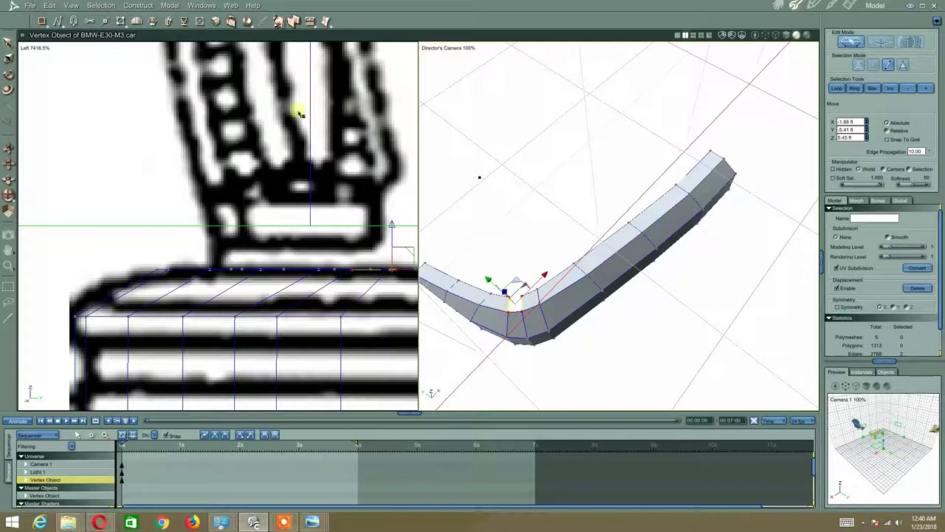
pyautogui.click(293, 20)
pyautogui.moveTo(523, 294); pyautogui.dragTo(585, 179, button='middle')
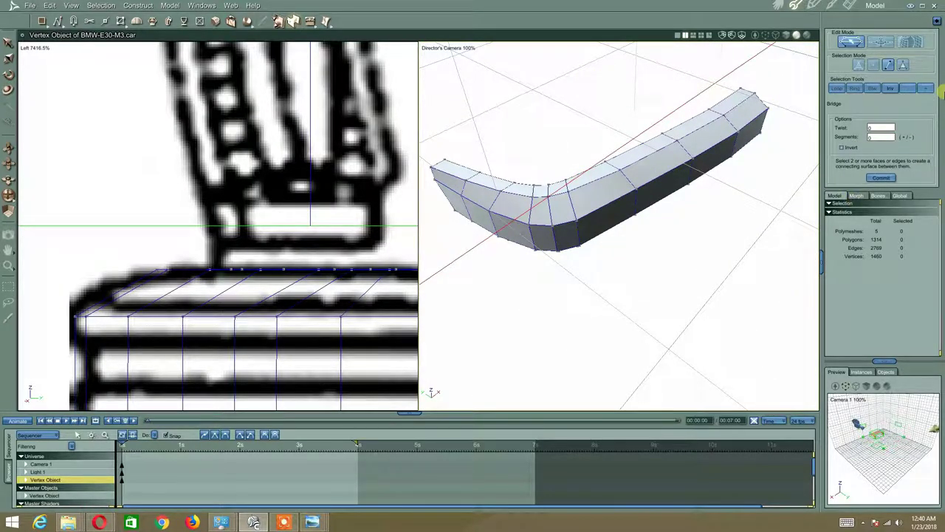
pyautogui.rightClick(592, 209)
pyautogui.click(596, 206)
pyautogui.click(595, 213)
# Select the four bottom edges along the bumper's long side and extrude them slightly with Dynamic Extrusion
pyautogui.moveTo(595, 219); pyautogui.dragTo(596, 174, button='middle')
pyautogui.moveTo(583, 206); pyautogui.dragTo(594, 293, button='middle')
pyautogui.click(570, 361)
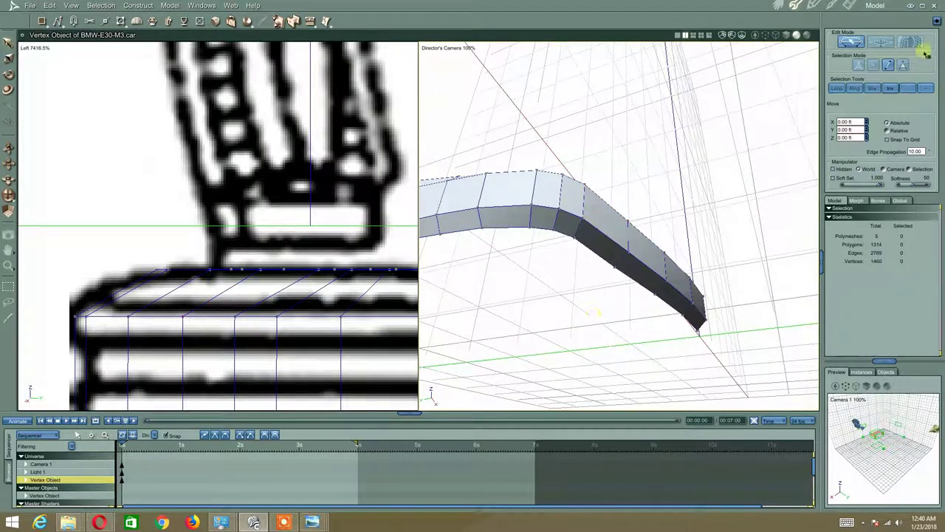
pyautogui.click(695, 322)
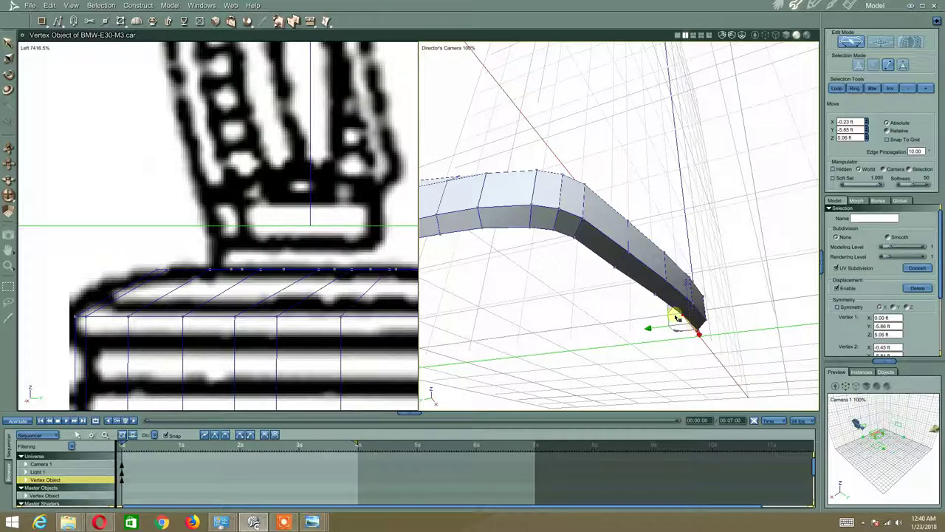
pyautogui.keyDown('shift'); pyautogui.click(658, 297); pyautogui.keyUp('shift')
pyautogui.keyDown('shift'); pyautogui.click(641, 287); pyautogui.keyUp('shift')
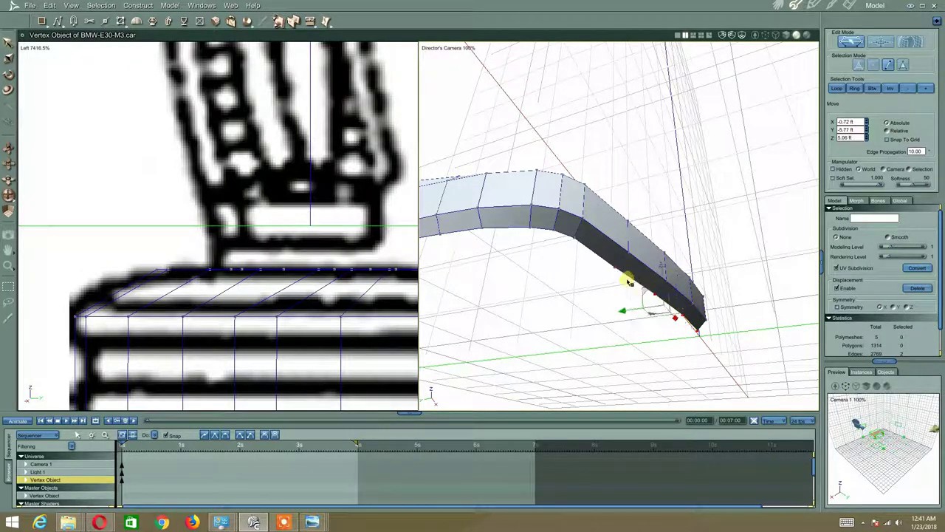
pyautogui.keyDown('shift'); pyautogui.click(594, 253); pyautogui.keyUp('shift')
pyautogui.moveTo(555, 259); pyautogui.dragTo(582, 266, button='middle')
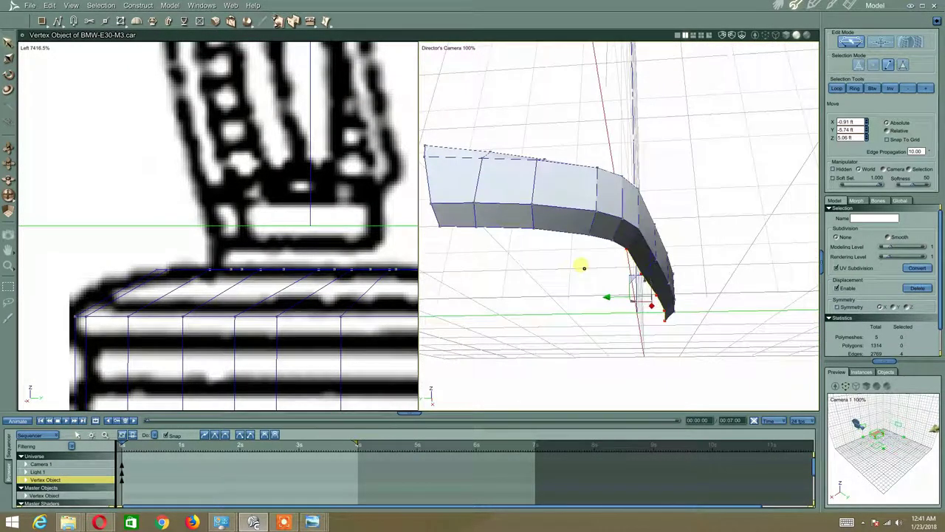
pyautogui.moveTo(234, 316); pyautogui.dragTo(237, 127, button='middle')
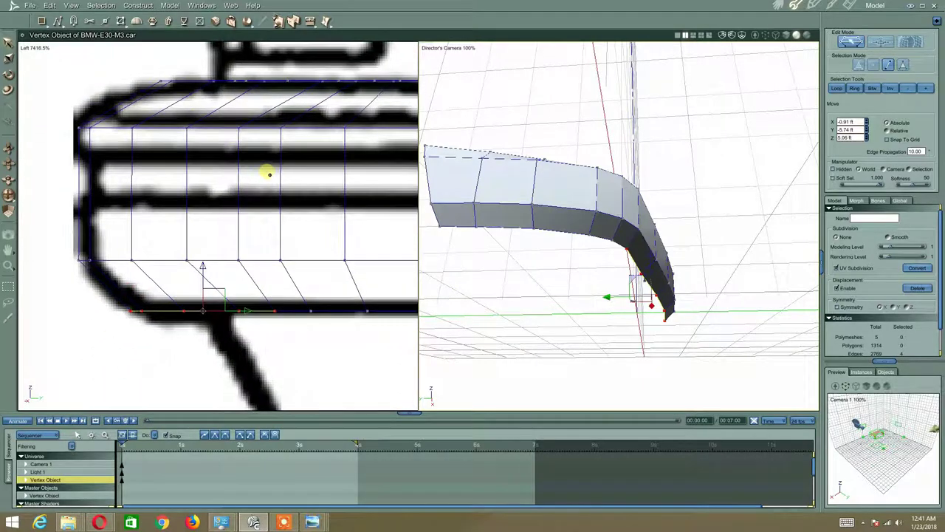
pyautogui.moveTo(269, 176); pyautogui.dragTo(239, 158, button='middle')
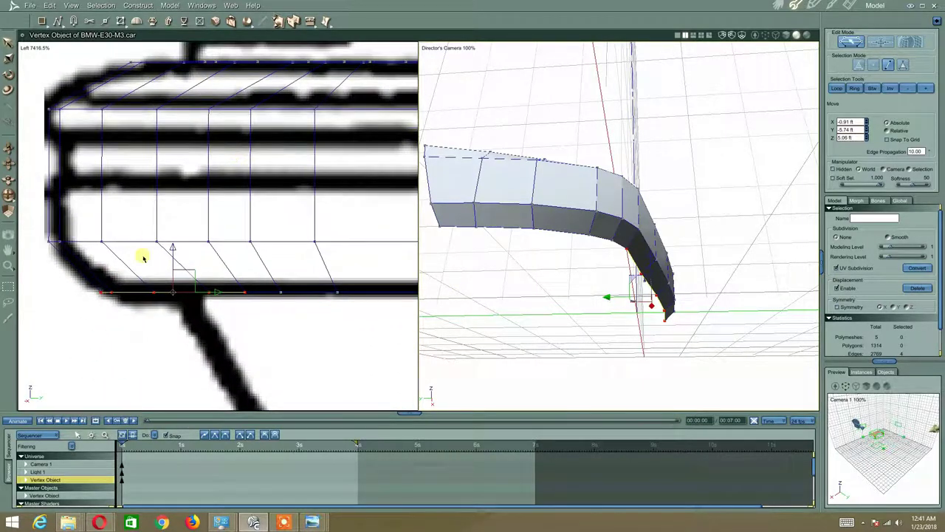
pyautogui.click(136, 21)
pyautogui.moveTo(618, 223); pyautogui.dragTo(669, 289, button='middle')
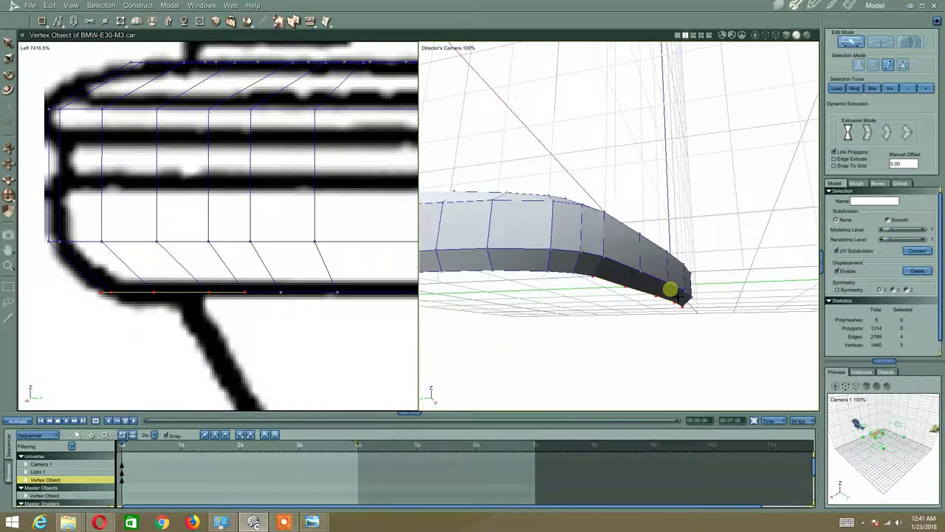
pyautogui.moveTo(673, 305)
pyautogui.mouseDown()
pyautogui.moveTo(662, 305)
pyautogui.moveTo(681, 304)
pyautogui.mouseUp()
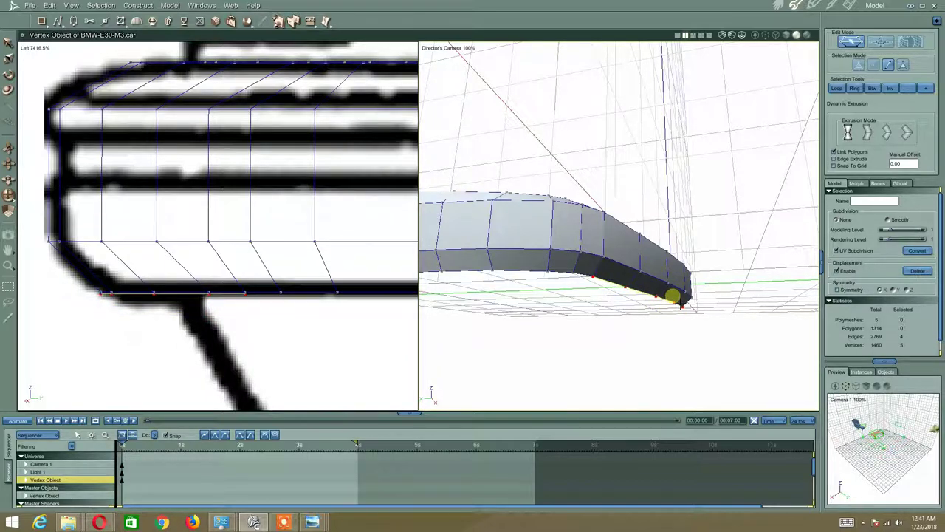
pyautogui.rightClick(648, 272)
pyautogui.click(646, 274)
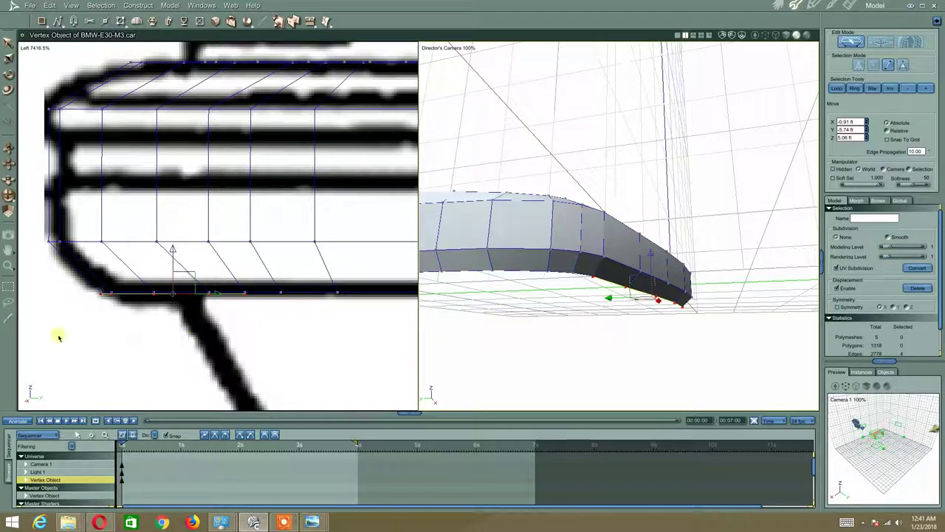
# Level the extruded long-side bottom edges at Z 5.06 ft and shift them inward along Y to form a bottom lip
pyautogui.scroll(1, 111, 266)
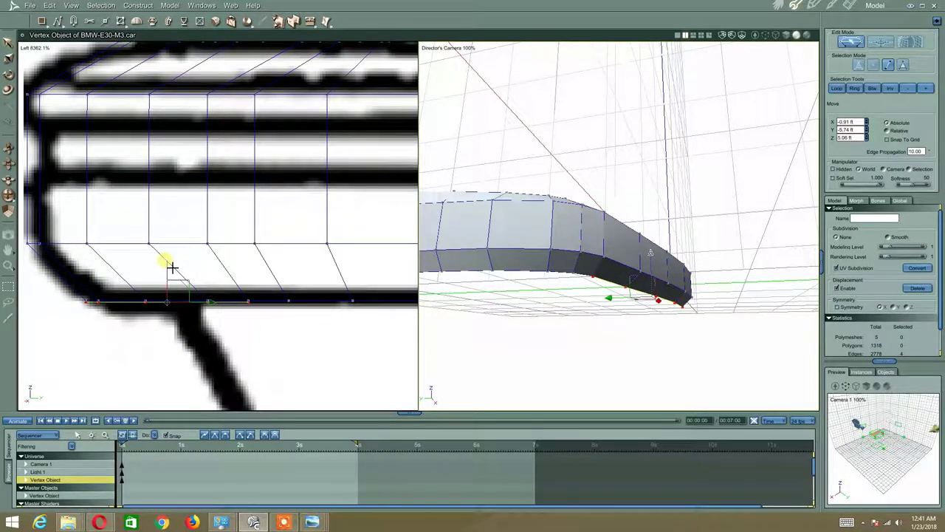
pyautogui.moveTo(172, 267); pyautogui.dragTo(174, 266)
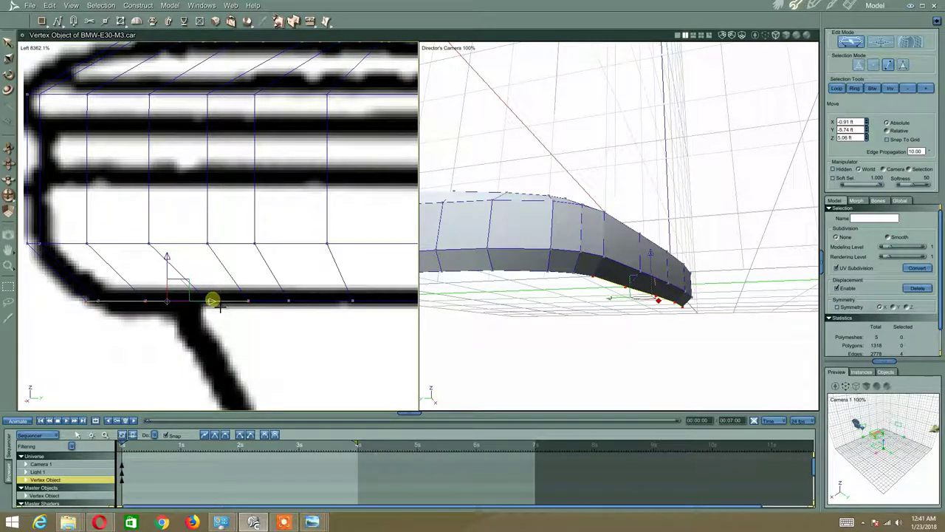
pyautogui.moveTo(219, 307); pyautogui.dragTo(308, 311)
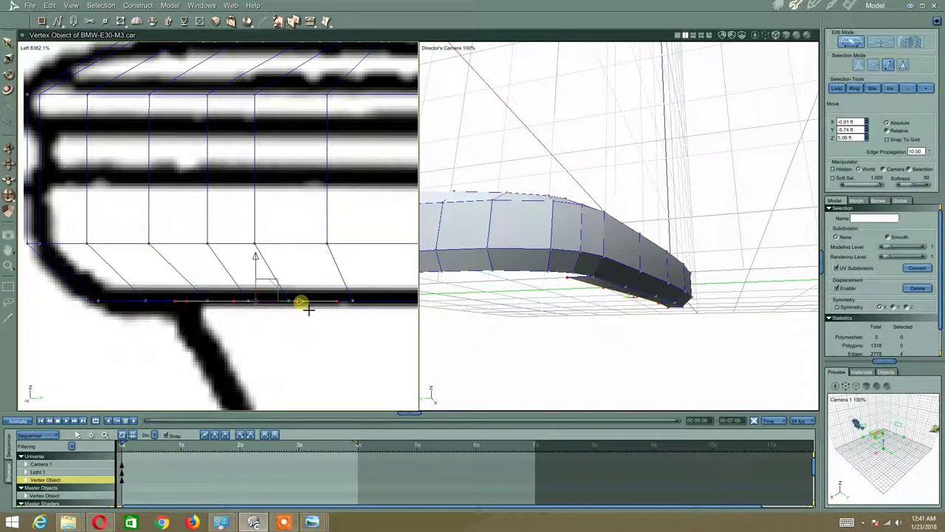
# Select the bottom edges along the bumper's short side and around the corner, and extrude them slightly with Dynamic Extrusion
pyautogui.moveTo(561, 324); pyautogui.dragTo(512, 274, button='middle')
pyautogui.click(439, 290)
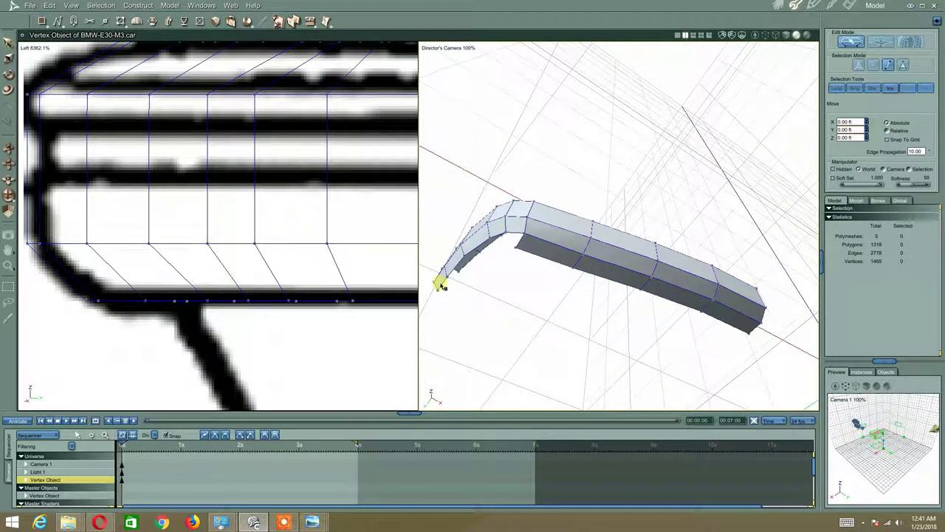
pyautogui.click(441, 286)
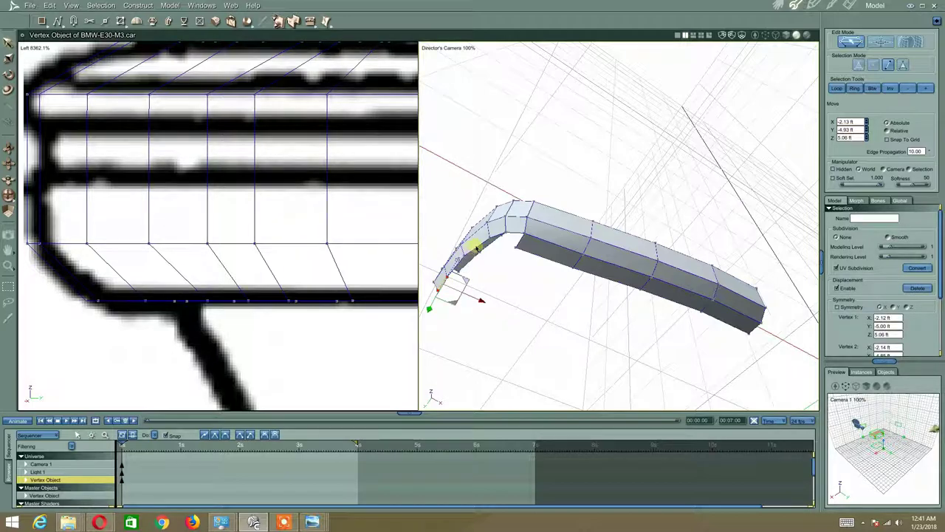
pyautogui.click(511, 237)
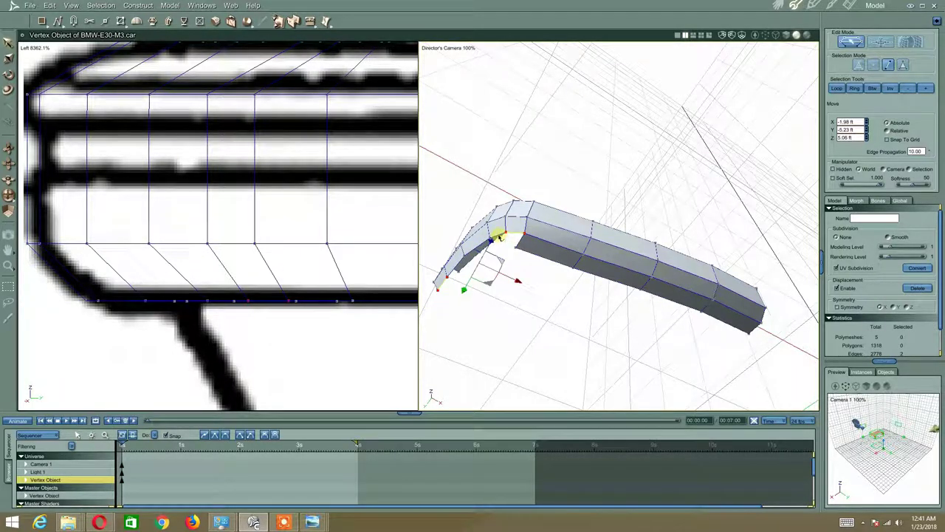
pyautogui.keyDown('shift'); pyautogui.click(464, 255); pyautogui.keyUp('shift')
pyautogui.moveTo(511, 236); pyautogui.dragTo(498, 252, button='middle')
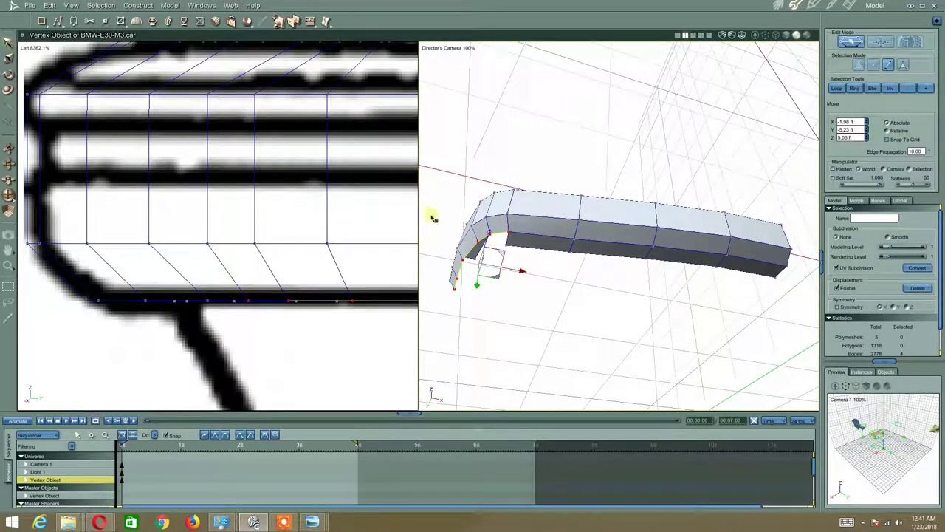
pyautogui.click(279, 522)
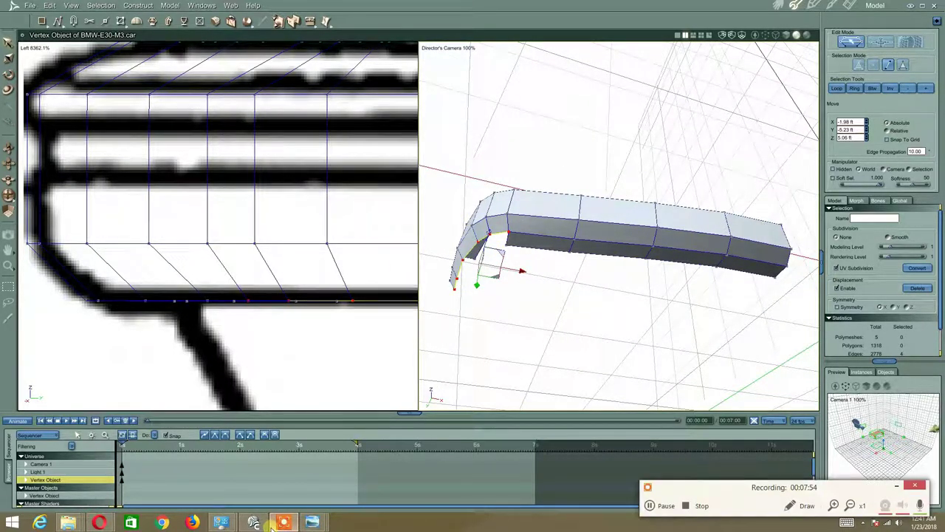
pyautogui.click(578, 17)
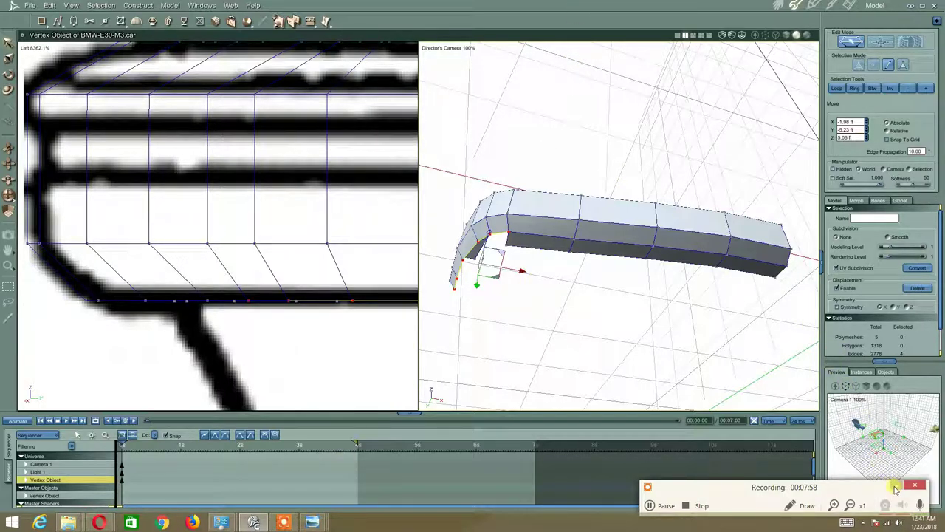
pyautogui.click(152, 22)
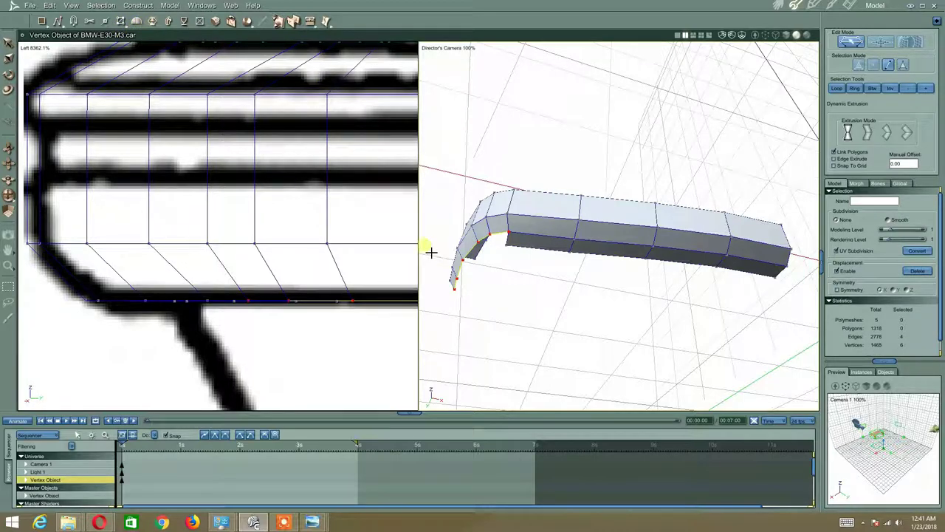
pyautogui.moveTo(478, 256)
pyautogui.mouseDown()
pyautogui.moveTo(489, 270)
pyautogui.moveTo(481, 265)
pyautogui.mouseUp()
pyautogui.rightClick(472, 246)
pyautogui.click(468, 244)
pyautogui.moveTo(470, 244); pyautogui.dragTo(506, 274, button='middle')
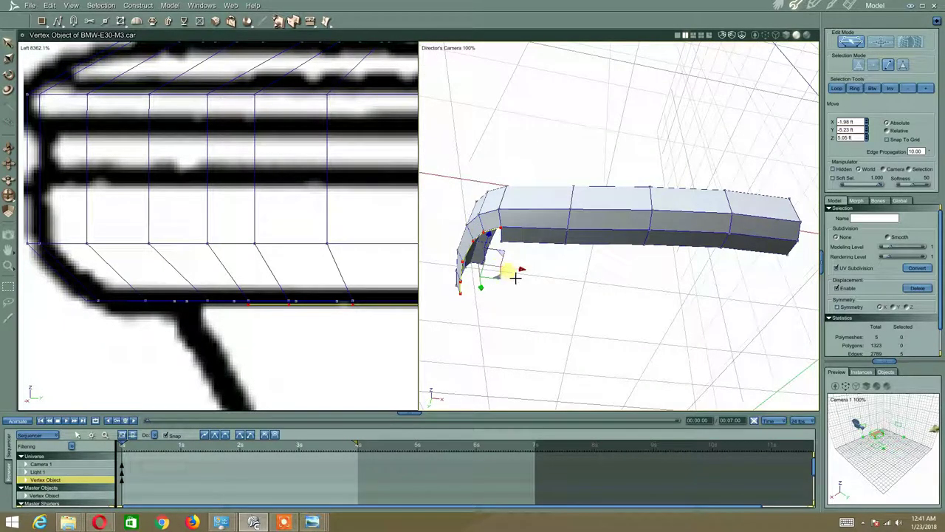
pyautogui.moveTo(509, 272); pyautogui.dragTo(530, 268)
pyautogui.moveTo(496, 243); pyautogui.dragTo(503, 249, button='middle')
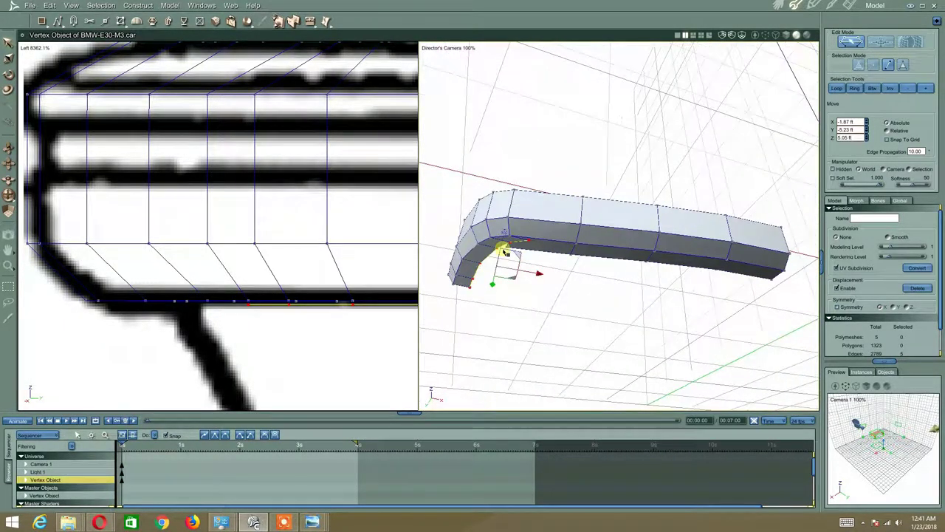
pyautogui.hotkey('ctrl', 'z')
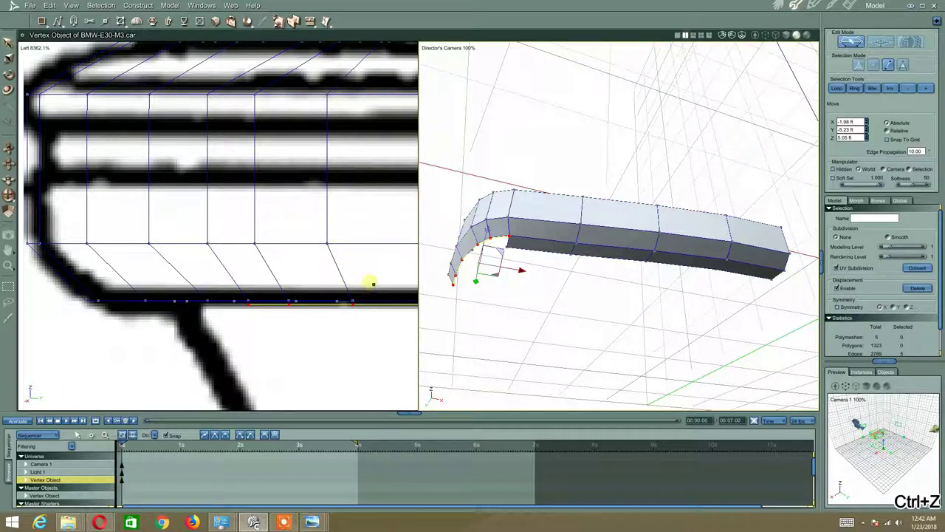
# Level the extruded side bottom edges at Z 5.06 ft and move them inward to about X -1.88 ft
pyautogui.moveTo(373, 283); pyautogui.dragTo(190, 276, button='middle')
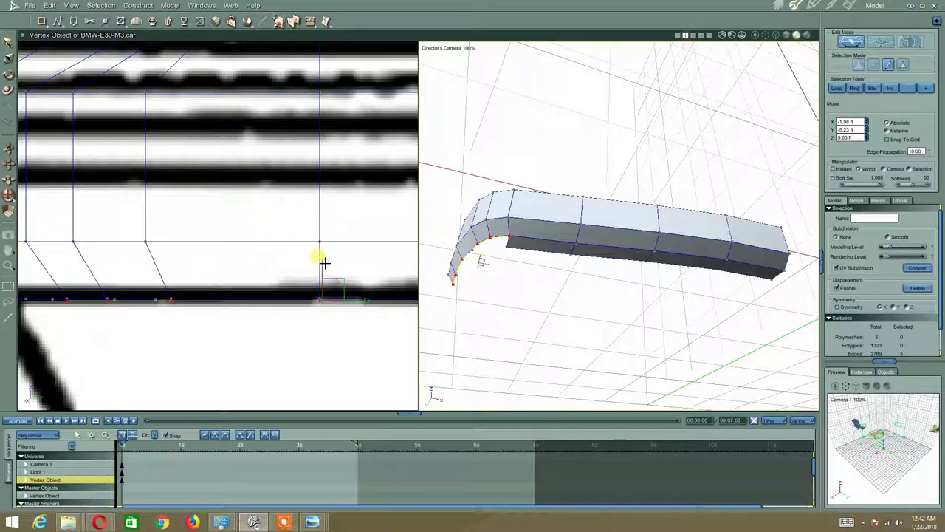
pyautogui.moveTo(325, 263); pyautogui.dragTo(325, 262)
pyautogui.moveTo(423, 274)
pyautogui.mouseDown(button='middle')
pyautogui.moveTo(426, 261)
pyautogui.moveTo(415, 264)
pyautogui.mouseUp(button='middle')
pyautogui.moveTo(520, 274); pyautogui.dragTo(536, 268)
pyautogui.moveTo(504, 274); pyautogui.dragTo(534, 282, button='middle')
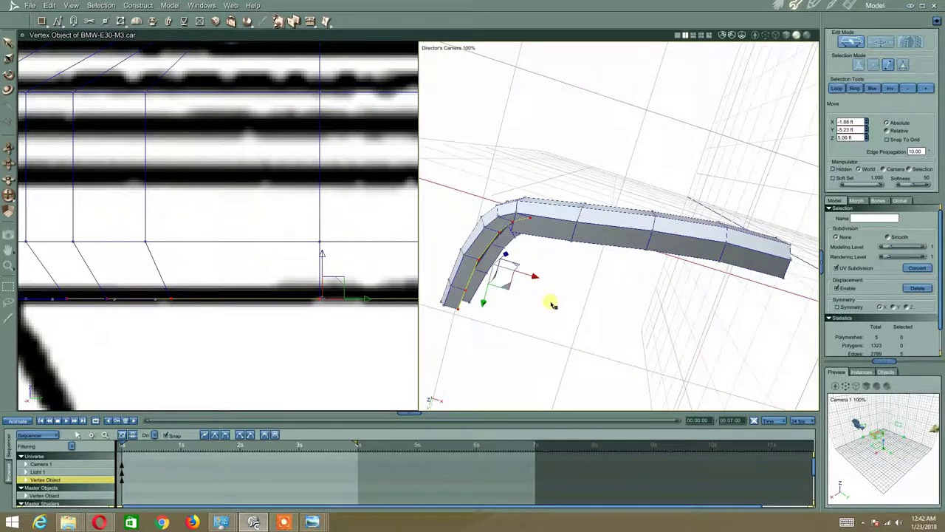
# Select the side bottom lip's two inner edges nearest the corner and move them inward to meet the long-side lip
pyautogui.click(548, 312)
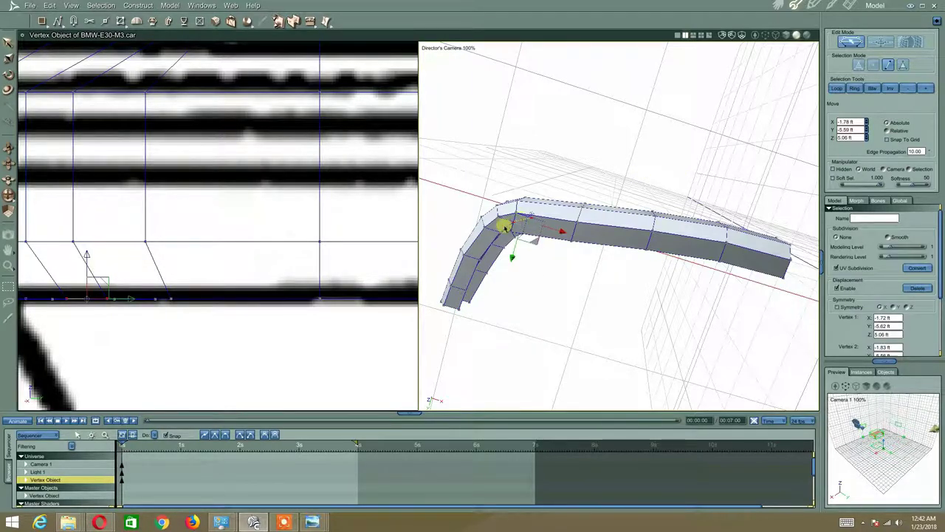
pyautogui.keyDown('shift'); pyautogui.click(506, 229); pyautogui.keyUp('shift')
pyautogui.moveTo(527, 251); pyautogui.dragTo(523, 270)
pyautogui.click(534, 279)
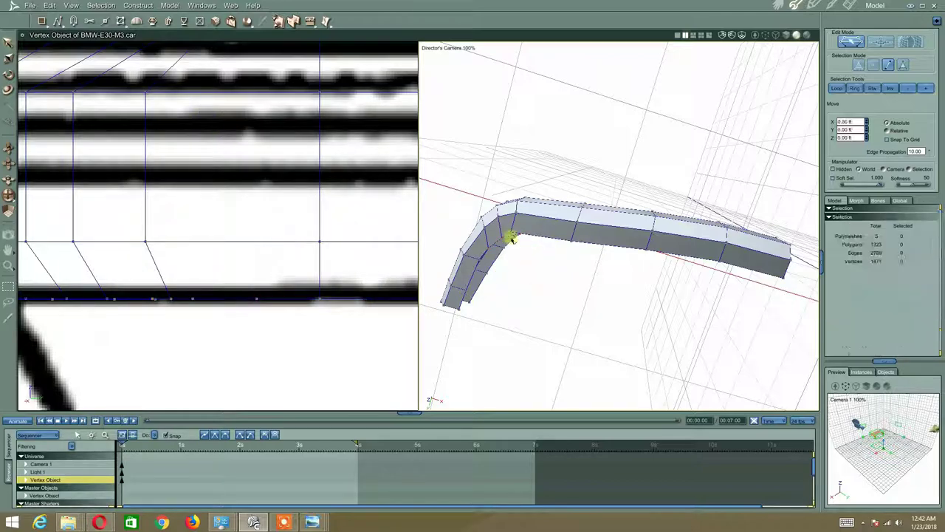
# Weld the two adjacent inner bottom-lip vertices at the bumper corner using the default tolerance
pyautogui.click(512, 237)
pyautogui.click(691, 180)
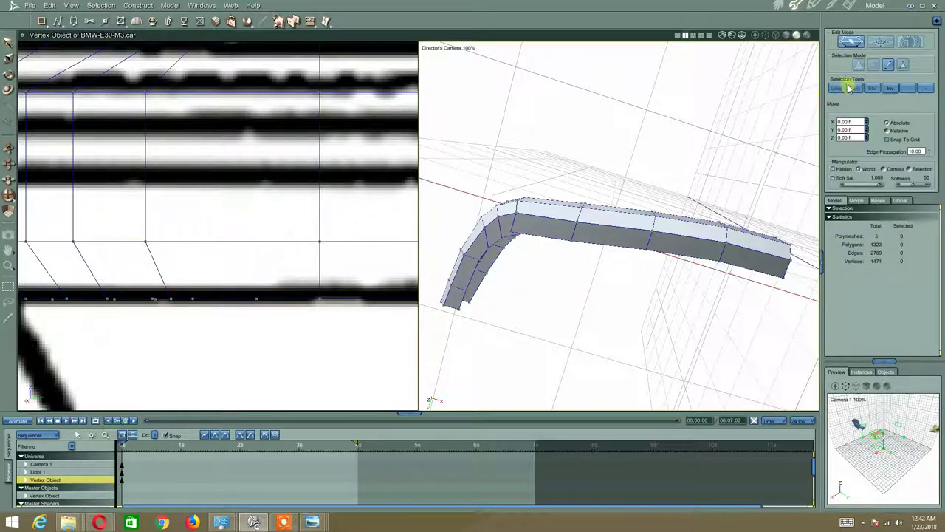
pyautogui.click(516, 234)
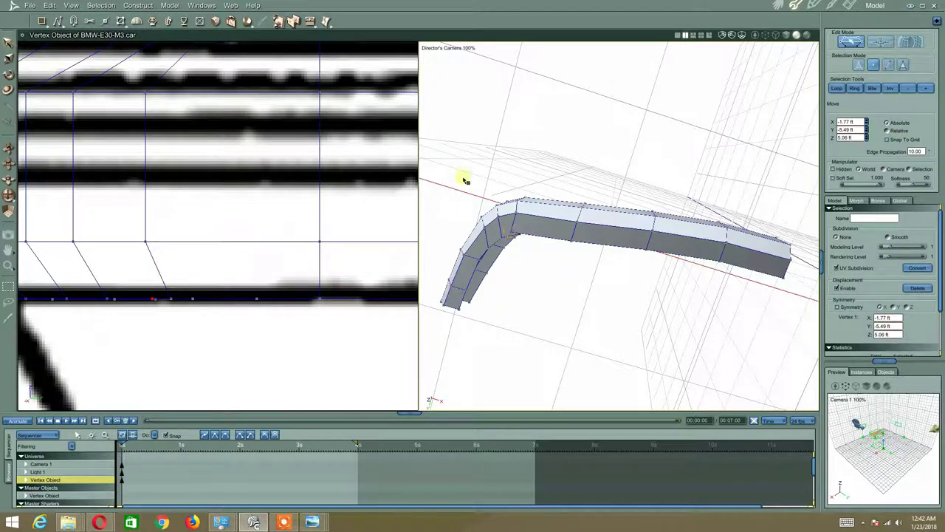
pyautogui.click(775, 34)
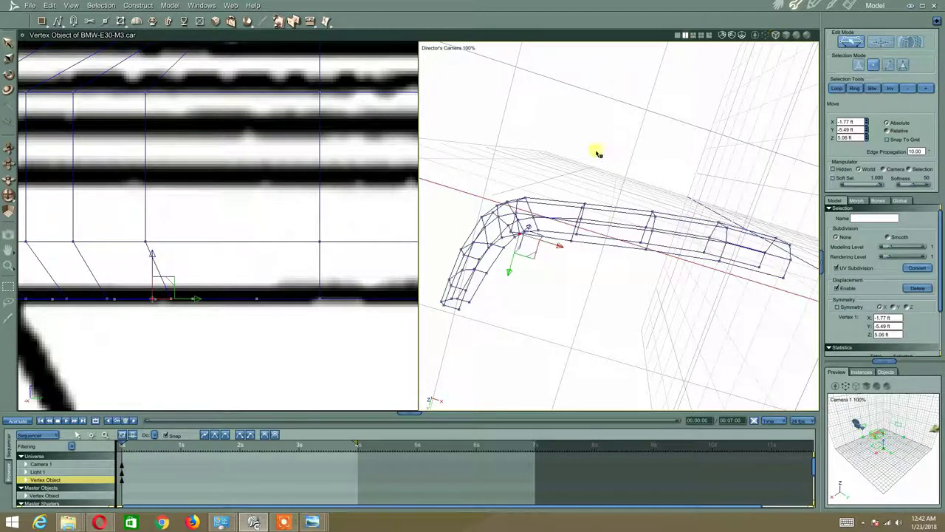
pyautogui.keyDown('shift'); pyautogui.click(510, 231); pyautogui.keyUp('shift')
pyautogui.click(168, 8)
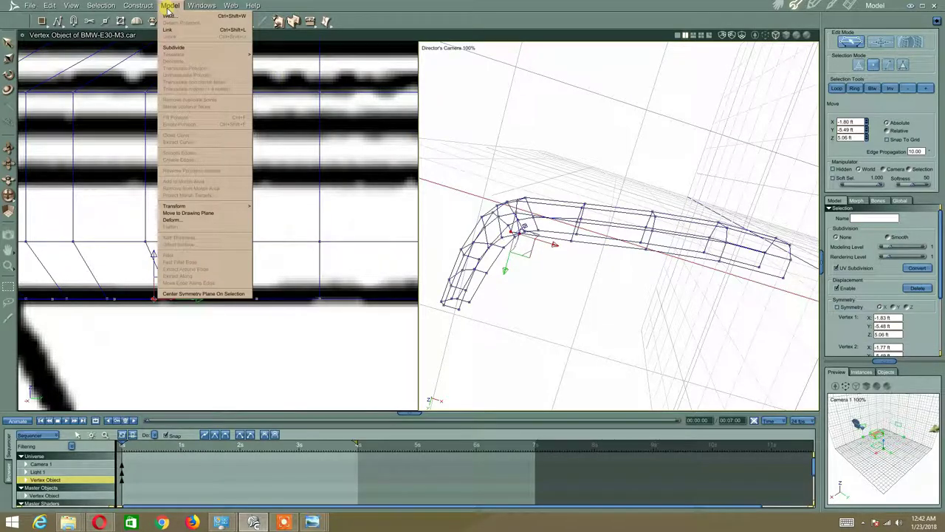
pyautogui.click(447, 3)
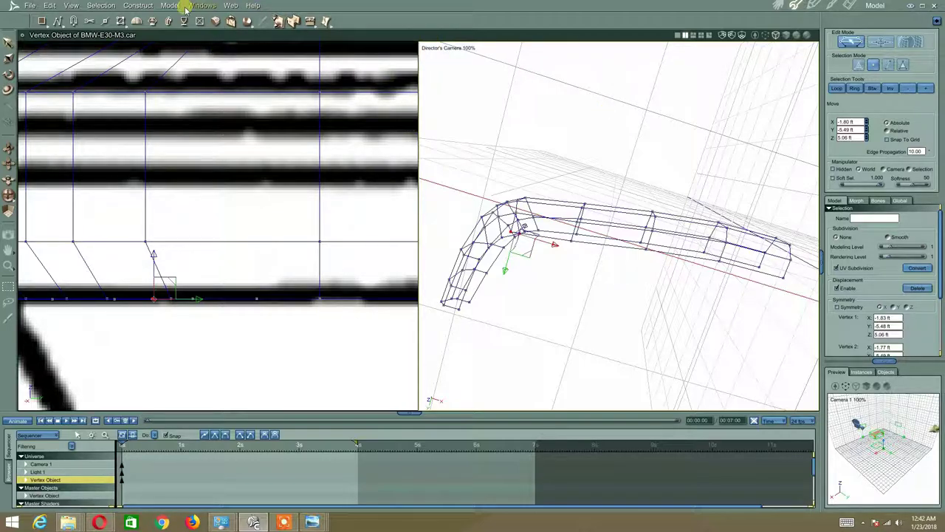
pyautogui.click(210, 8)
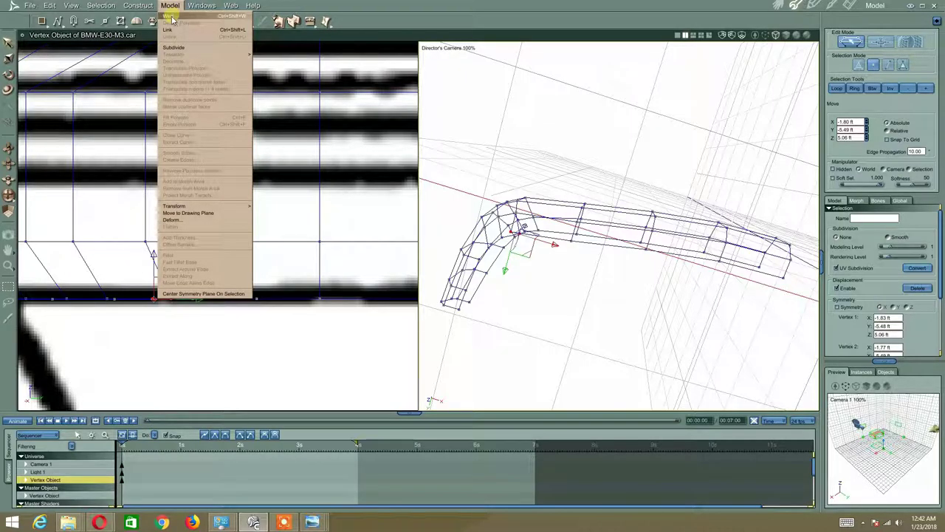
pyautogui.click(169, 15)
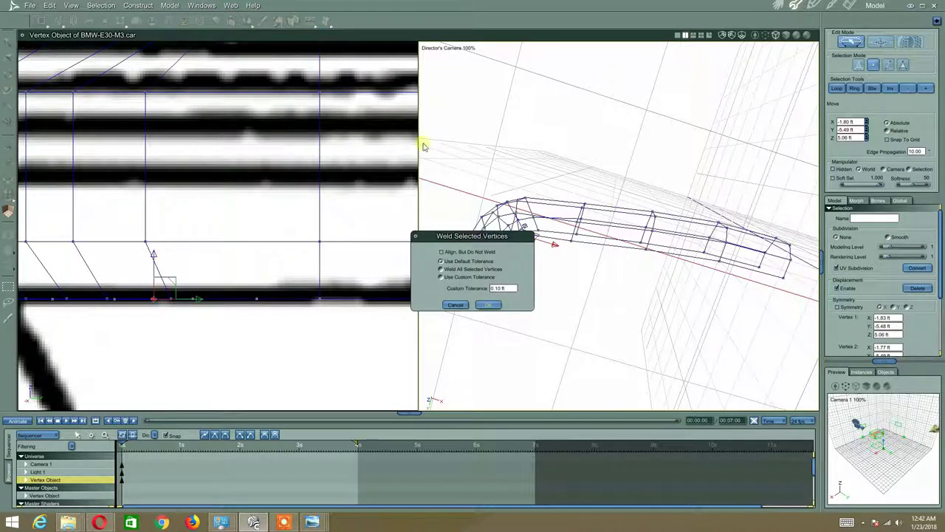
pyautogui.click(487, 304)
pyautogui.moveTo(521, 287); pyautogui.dragTo(545, 284, button='middle')
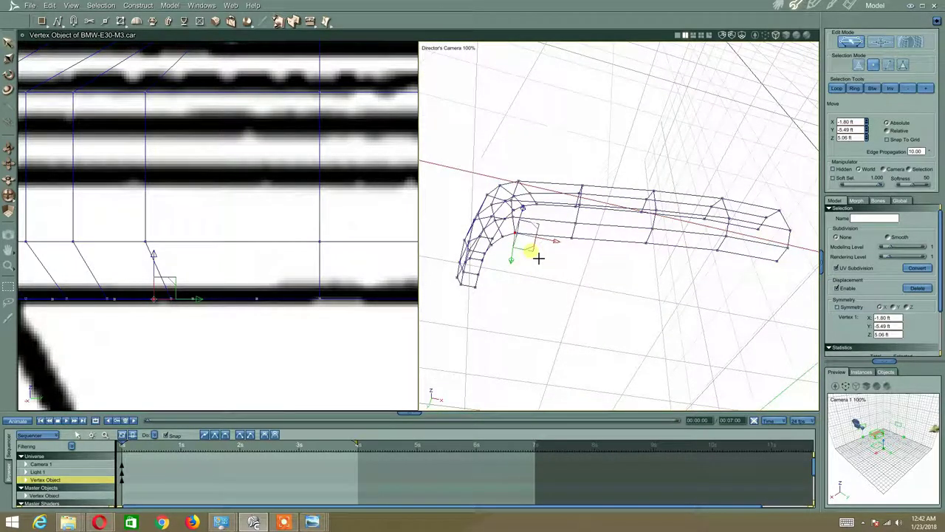
pyautogui.moveTo(531, 250); pyautogui.dragTo(530, 248)
pyautogui.hotkey('ctrl', 'z')
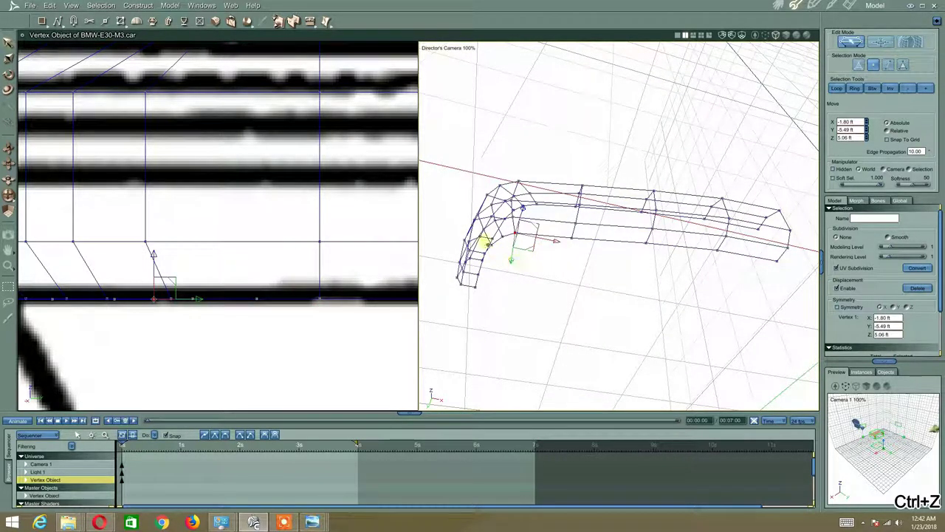
# Move the inner lip edge at the free end of the bumper's short side outward to about X -2.10 ft
pyautogui.moveTo(485, 242); pyautogui.dragTo(544, 205, button='middle')
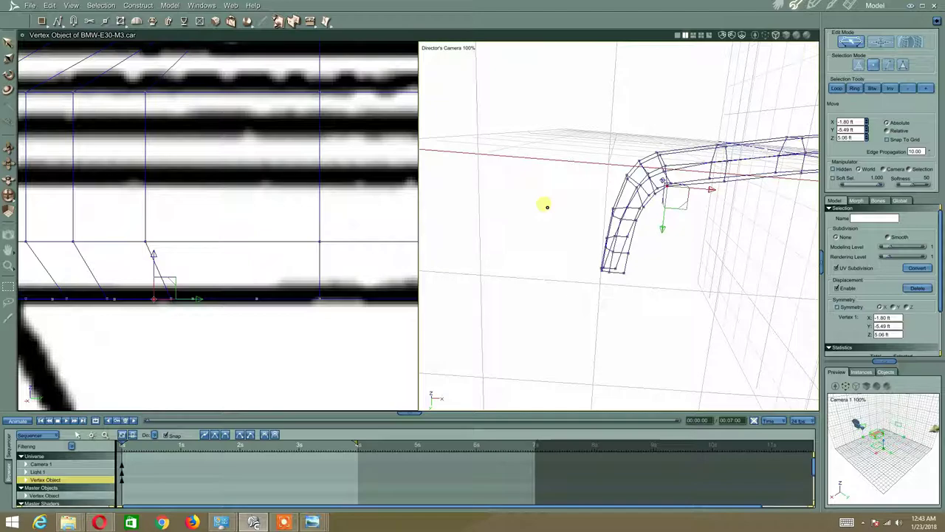
pyautogui.click(796, 35)
pyautogui.moveTo(700, 165)
pyautogui.mouseDown(button='middle')
pyautogui.moveTo(677, 177)
pyautogui.moveTo(685, 245)
pyautogui.mouseUp(button='middle')
pyautogui.click(685, 245)
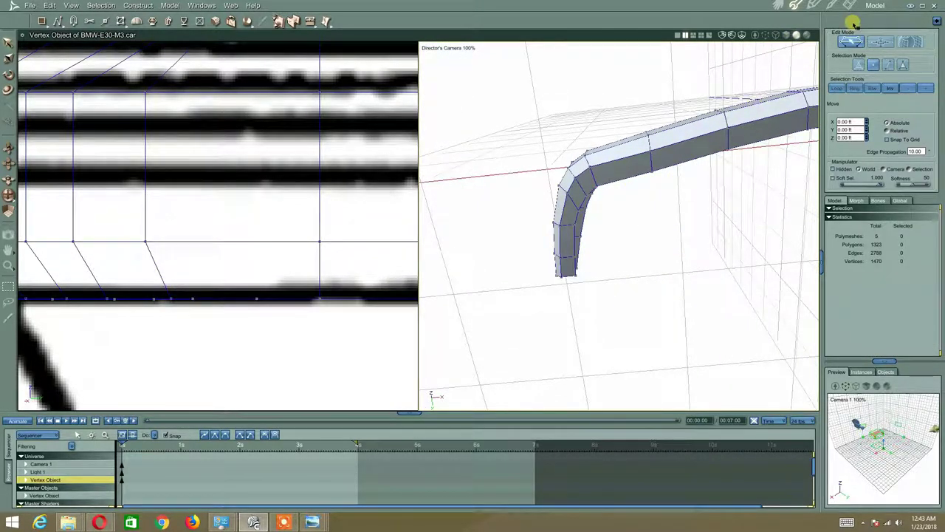
pyautogui.click(885, 65)
pyautogui.click(576, 271)
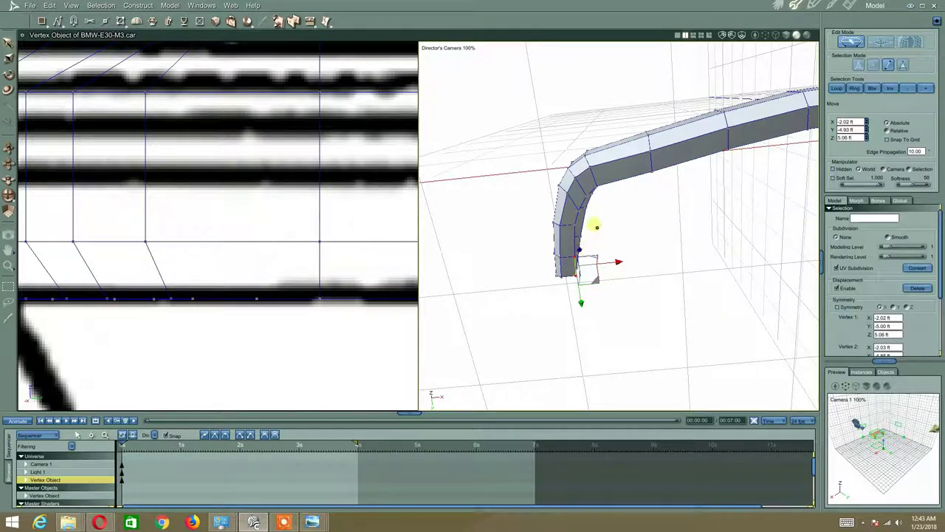
pyautogui.moveTo(596, 224); pyautogui.dragTo(600, 216, button='middle')
pyautogui.moveTo(539, 299); pyautogui.dragTo(530, 301)
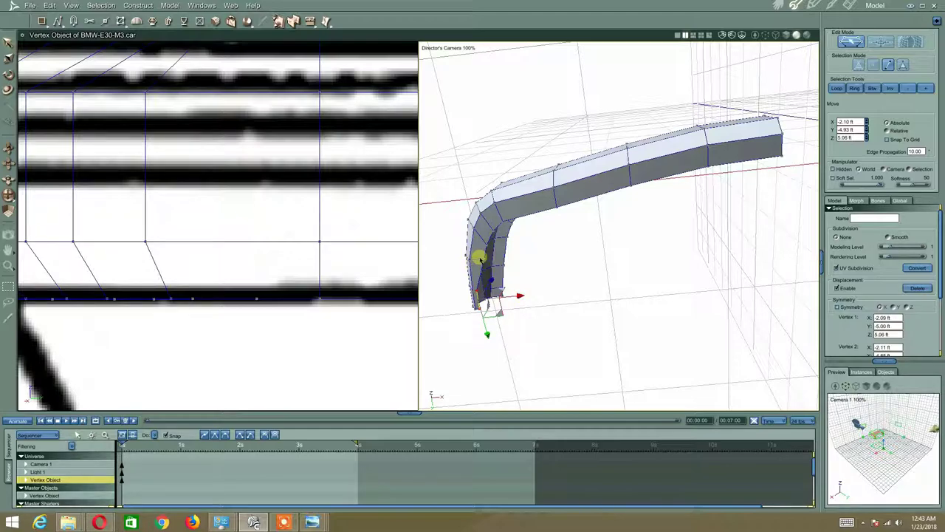
# Reposition three inner lip vertices from the short side toward the corner, the first at about X -2.03, Y -5.24 ft and the second at X -1.96, Y -5.38 ft
pyautogui.click(772, 210)
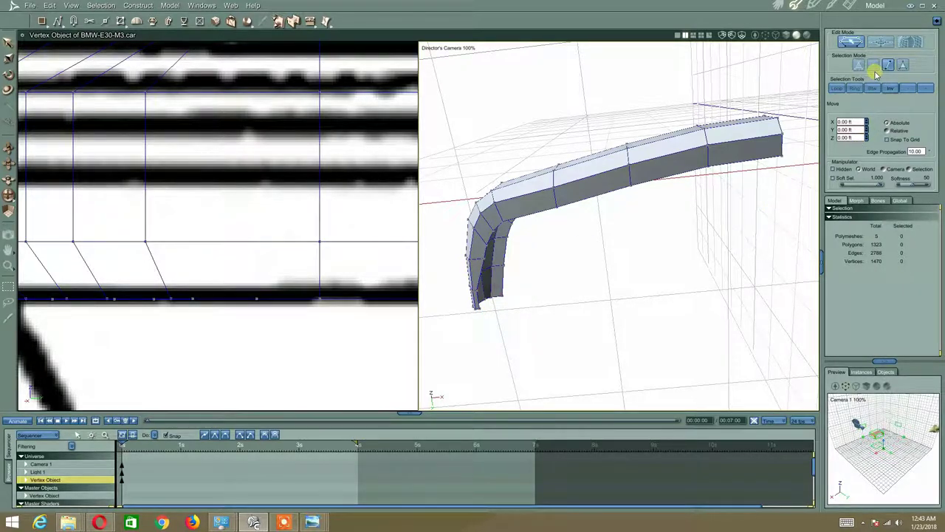
pyautogui.click(485, 257)
pyautogui.moveTo(529, 260); pyautogui.dragTo(501, 253)
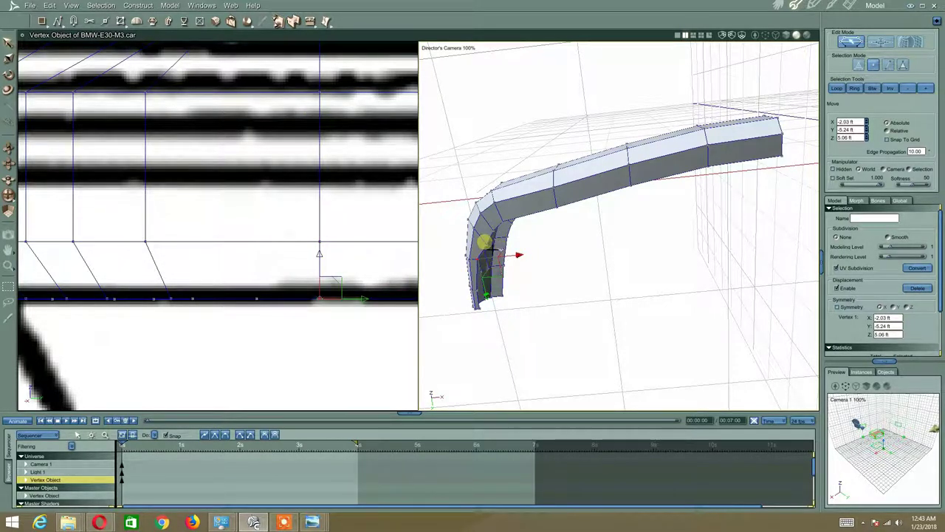
pyautogui.click(498, 244)
pyautogui.click(510, 248)
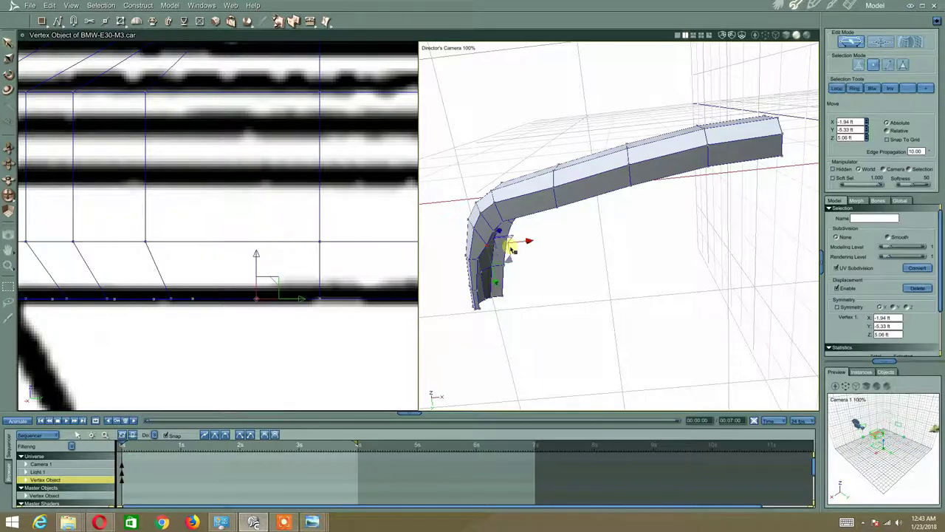
pyautogui.moveTo(510, 260); pyautogui.dragTo(503, 253)
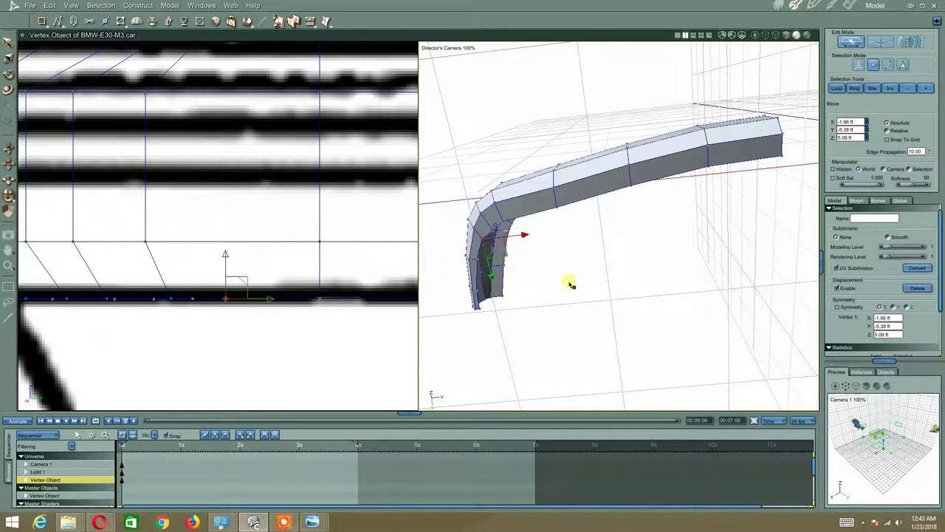
pyautogui.click(568, 279)
pyautogui.click(499, 233)
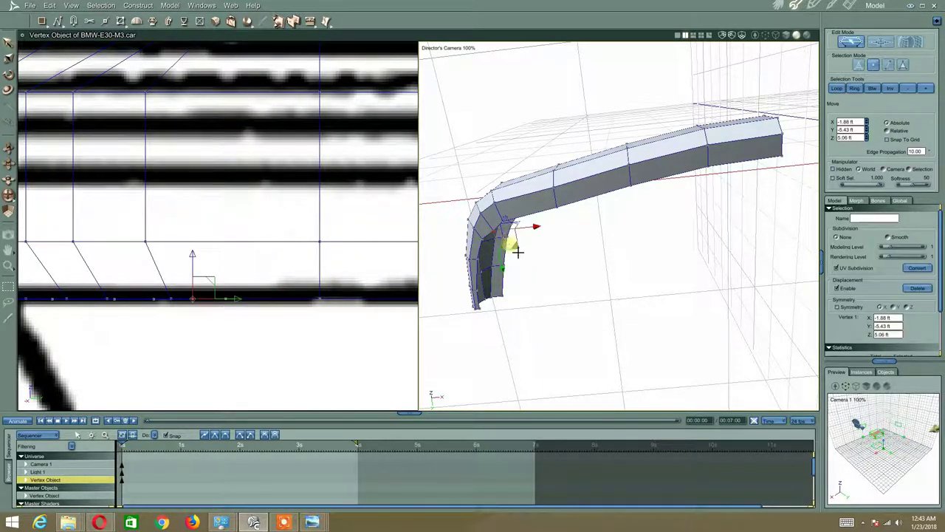
pyautogui.moveTo(519, 252); pyautogui.dragTo(516, 249)
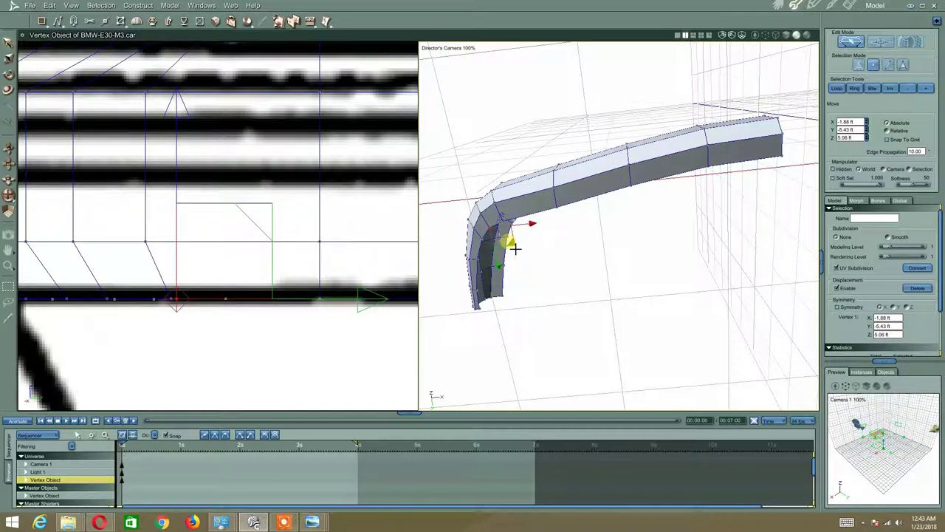
pyautogui.click(536, 247)
# Examine the bottom lip's shape around the corner and along the short side from several angles
pyautogui.moveTo(539, 198); pyautogui.dragTo(624, 109, button='middle')
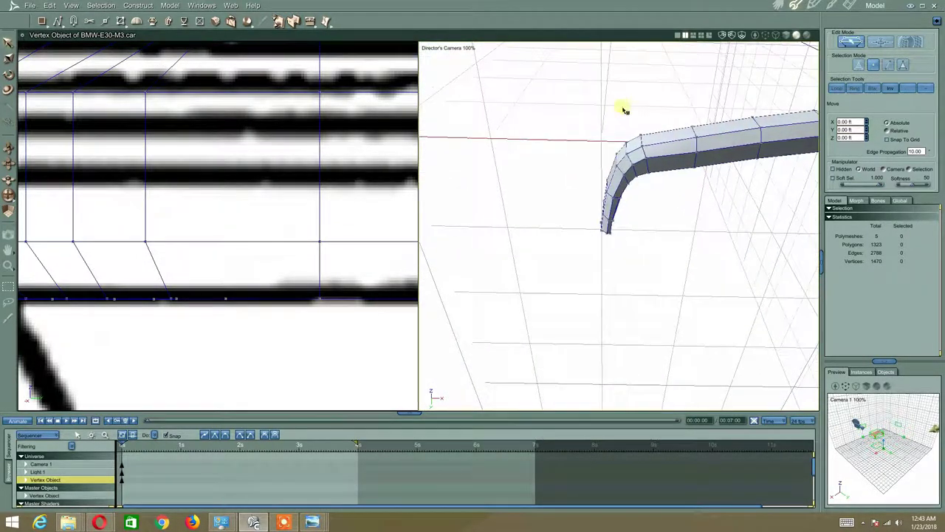
pyautogui.moveTo(445, 334); pyautogui.dragTo(614, 234, button='middle')
pyautogui.scroll(4, 614, 230)
pyautogui.scroll(-2, 613, 228)
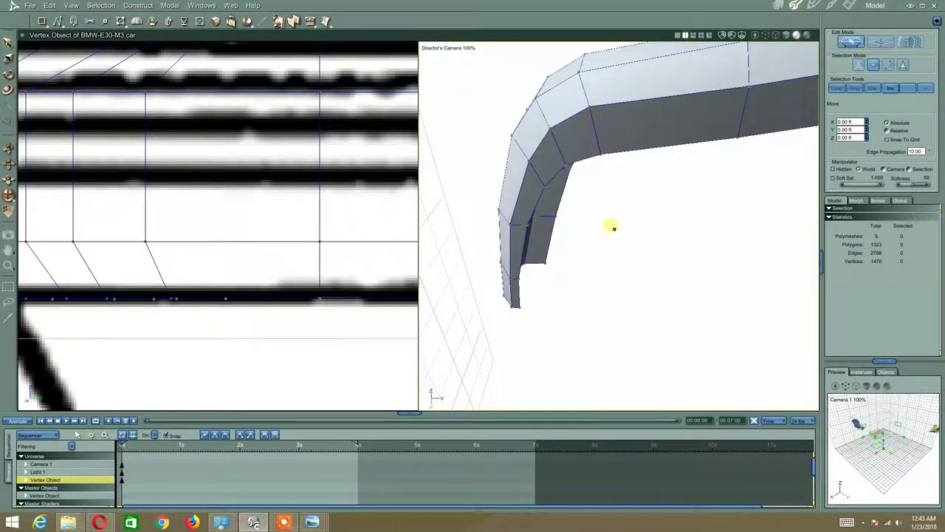
pyautogui.scroll(-2, 614, 229)
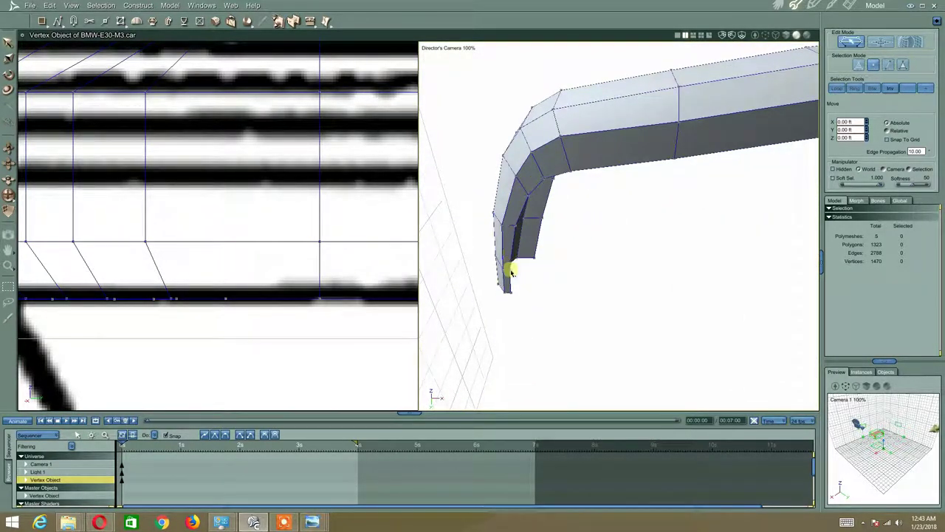
pyautogui.click(510, 272)
pyautogui.moveTo(610, 196); pyautogui.dragTo(616, 190, button='middle')
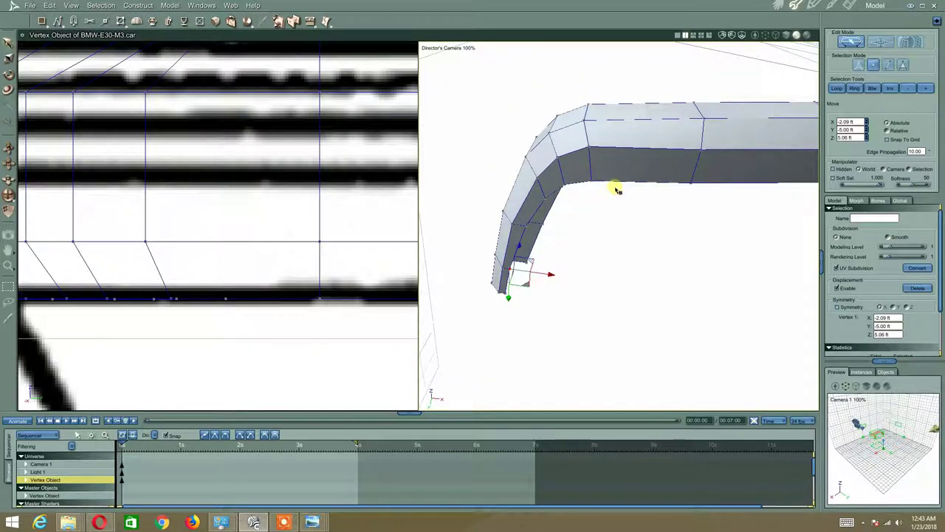
pyautogui.moveTo(588, 151); pyautogui.dragTo(631, 143, button='middle')
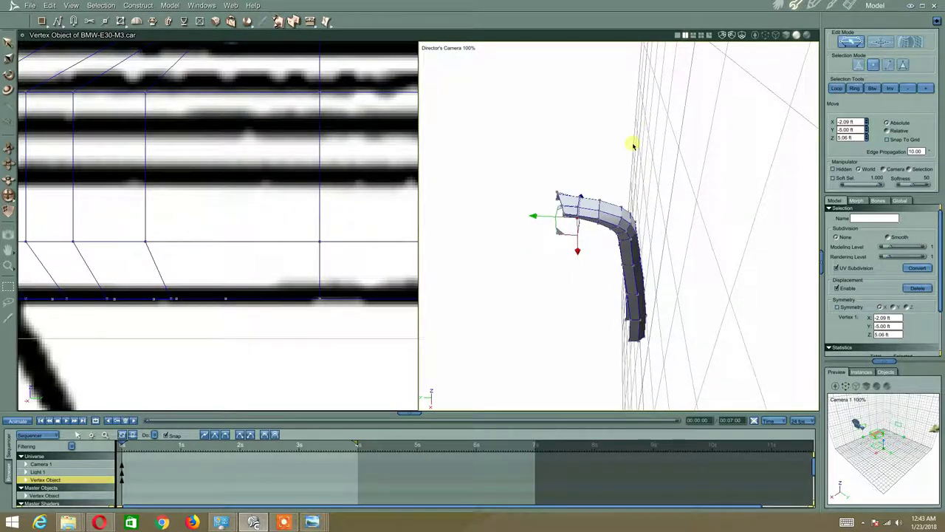
# Select the continuous inner edge loop of the bottom lip along the long side, corner and short side
pyautogui.click(632, 145)
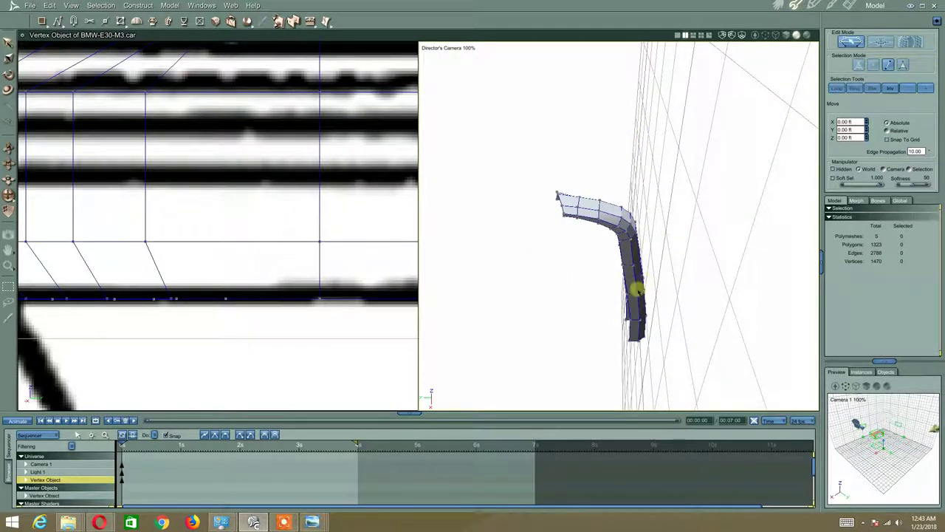
pyautogui.click(628, 287)
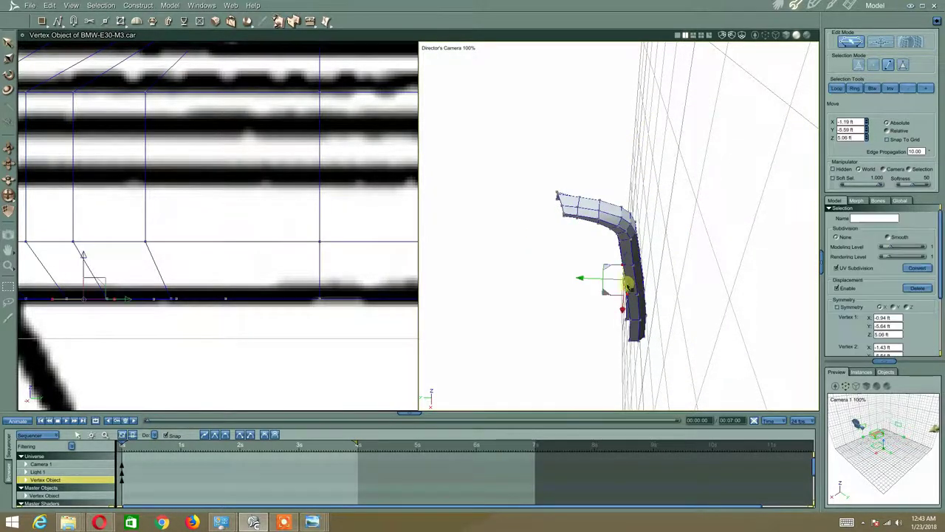
pyautogui.click(839, 88)
pyautogui.moveTo(670, 131); pyautogui.dragTo(666, 162, button='middle')
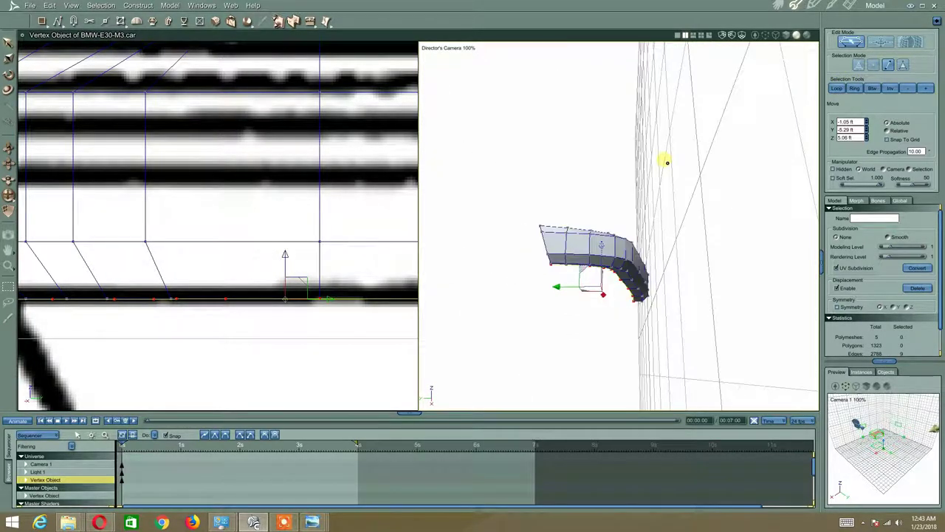
pyautogui.scroll(-6, 281, 238)
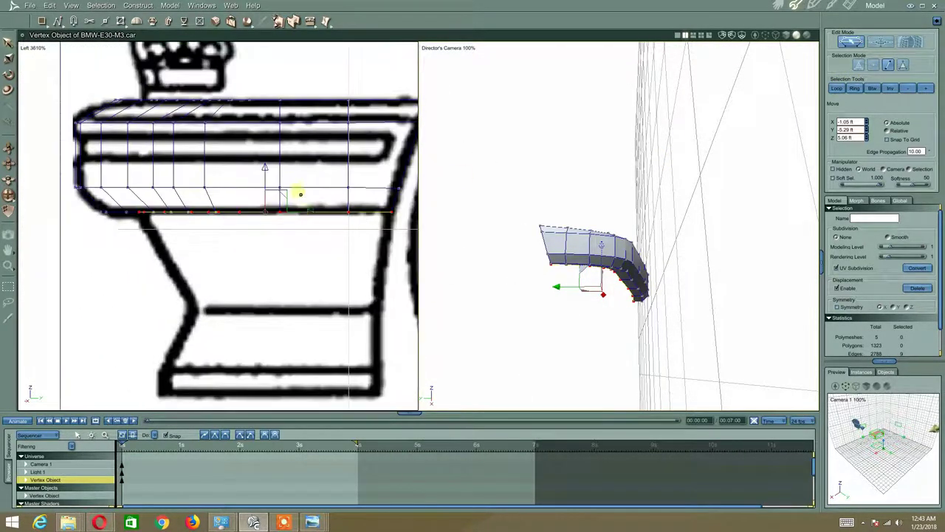
pyautogui.moveTo(329, 161); pyautogui.dragTo(333, 175, button='middle')
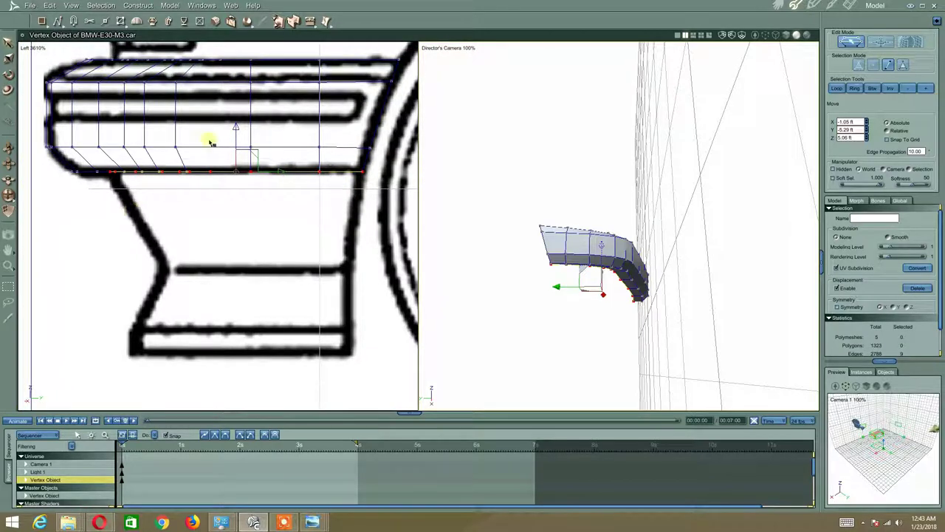
# Extrude the inner lip edge loop straight down with Dynamic Extrusion to about Z 4.72 ft, matching the blueprint's horizontal crease line
pyautogui.click(152, 21)
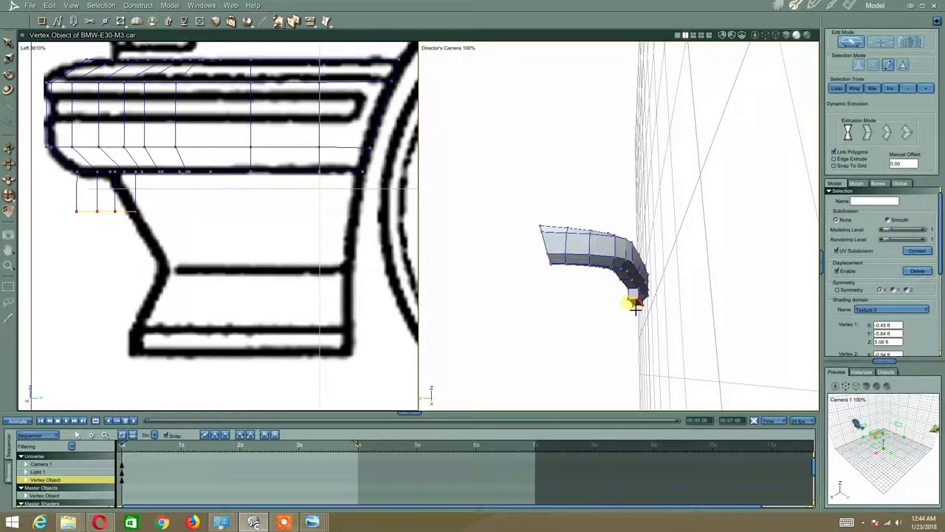
pyautogui.hotkey('ctrl', 'z')
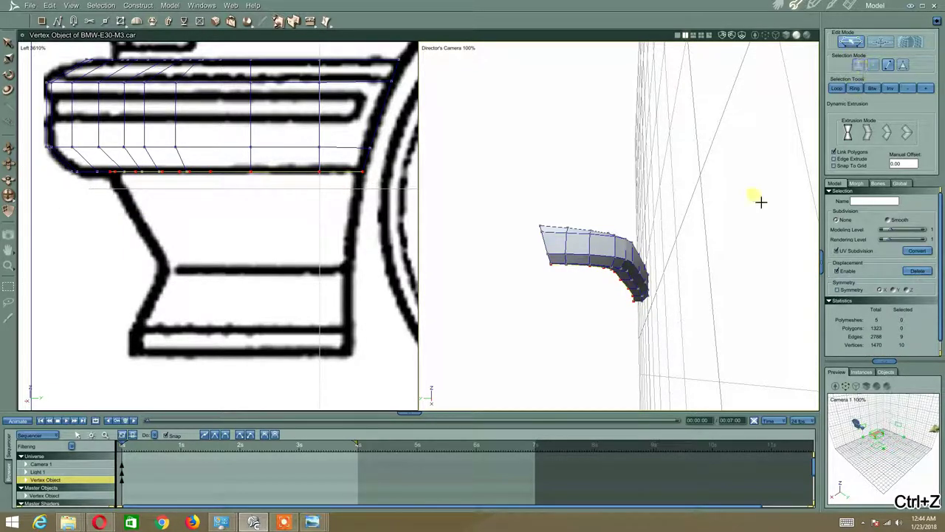
pyautogui.moveTo(623, 279); pyautogui.dragTo(611, 316)
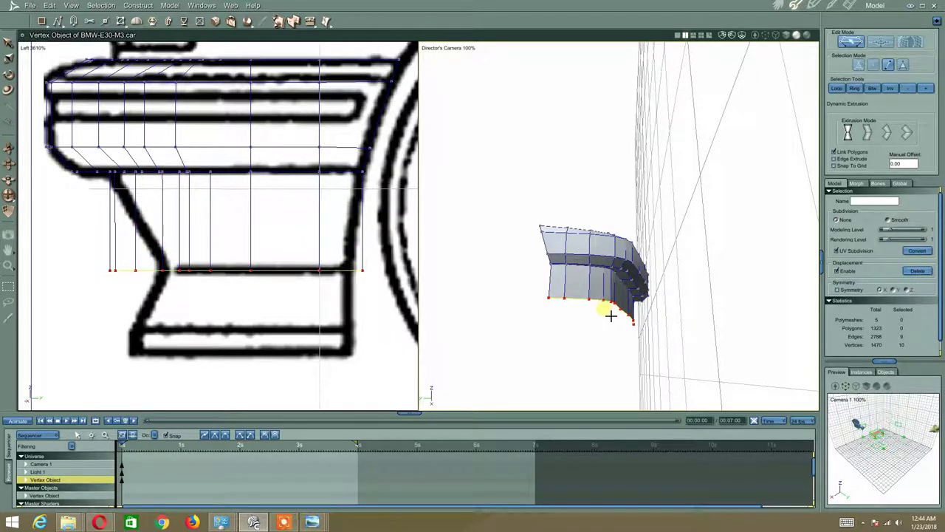
pyautogui.press('Escape')
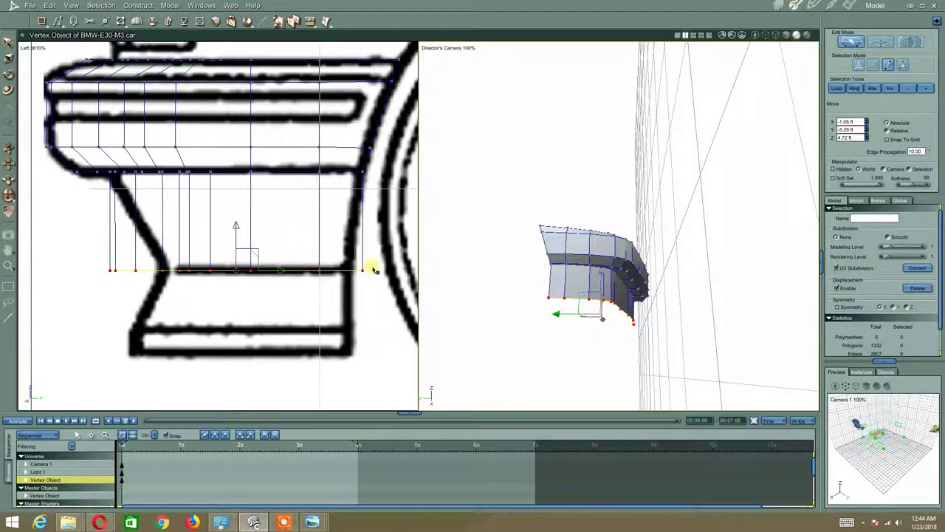
# Scale the extruded bottom edge loop along Y to about 0.65 ft, aligning its ends with the narrowed section of the side-view blueprint
pyautogui.click(374, 270)
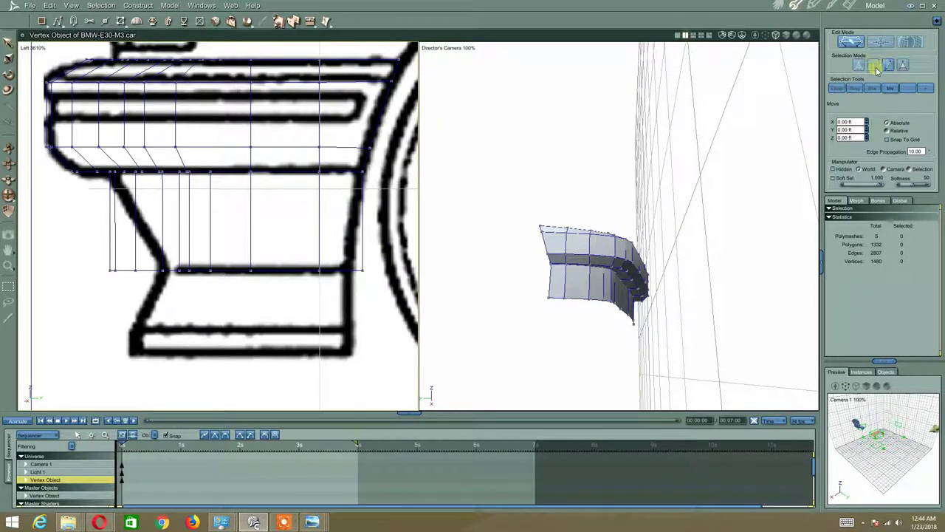
pyautogui.hotkey('ctrl', 'z')
pyautogui.rightClick(307, 215)
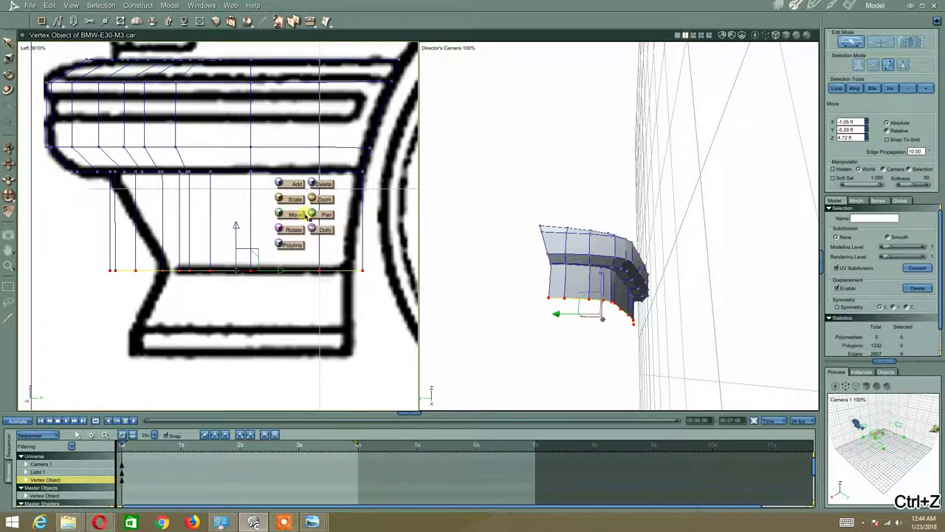
pyautogui.click(297, 202)
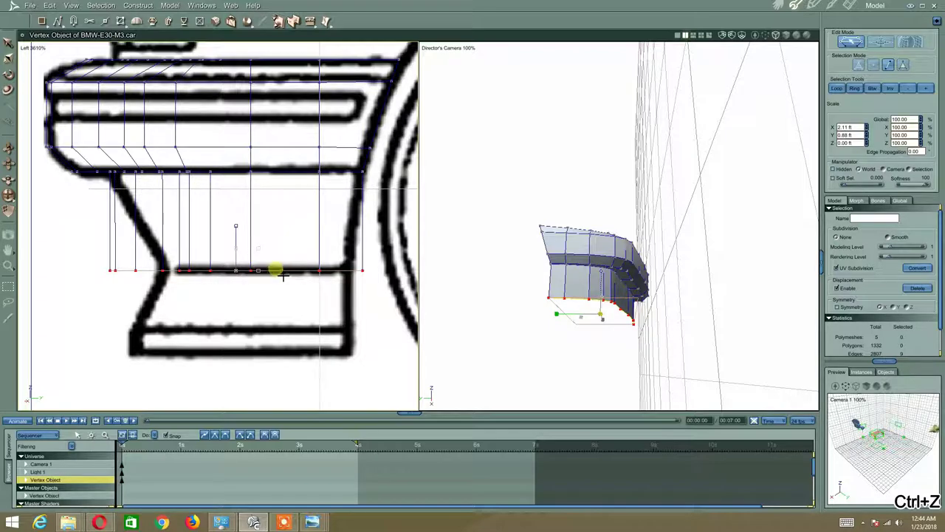
pyautogui.moveTo(281, 270); pyautogui.dragTo(283, 279)
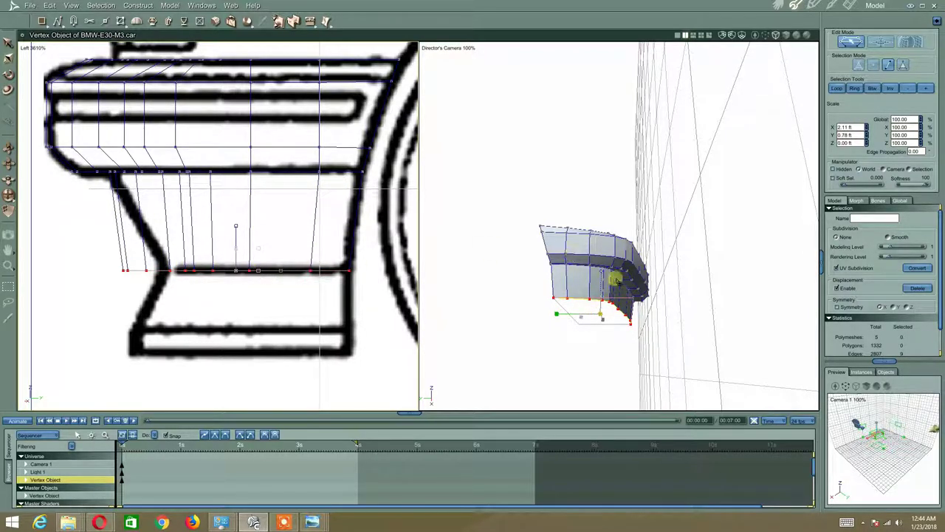
pyautogui.moveTo(633, 318); pyautogui.dragTo(635, 329, button='middle')
pyautogui.moveTo(642, 323); pyautogui.dragTo(631, 324)
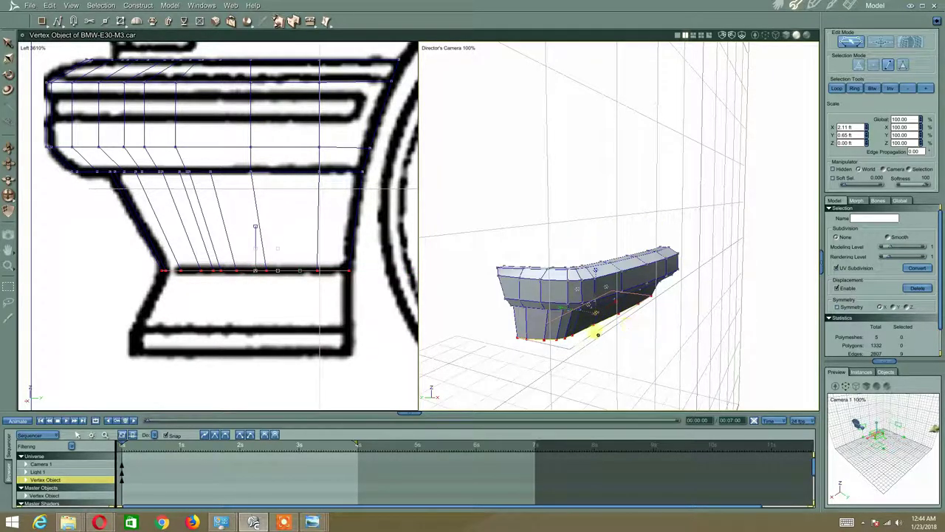
pyautogui.moveTo(598, 335); pyautogui.dragTo(574, 260, button='middle')
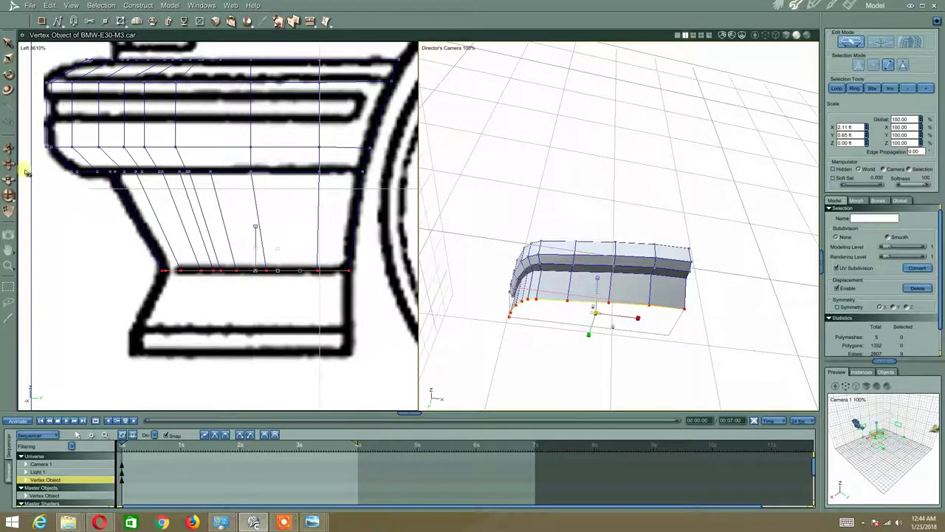
# Compare the bumper's narrowed lower edge with the front-view blueprint and the maxresdefault.jpg photo in Windows Photo Viewer
pyautogui.click(31, 48)
pyautogui.click(31, 85)
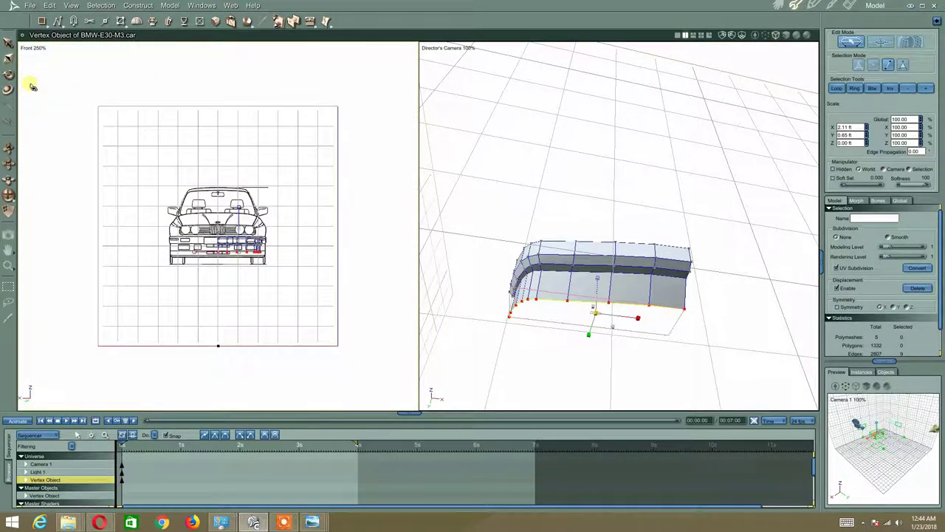
pyautogui.scroll(3, 251, 186)
pyautogui.scroll(6, 242, 186)
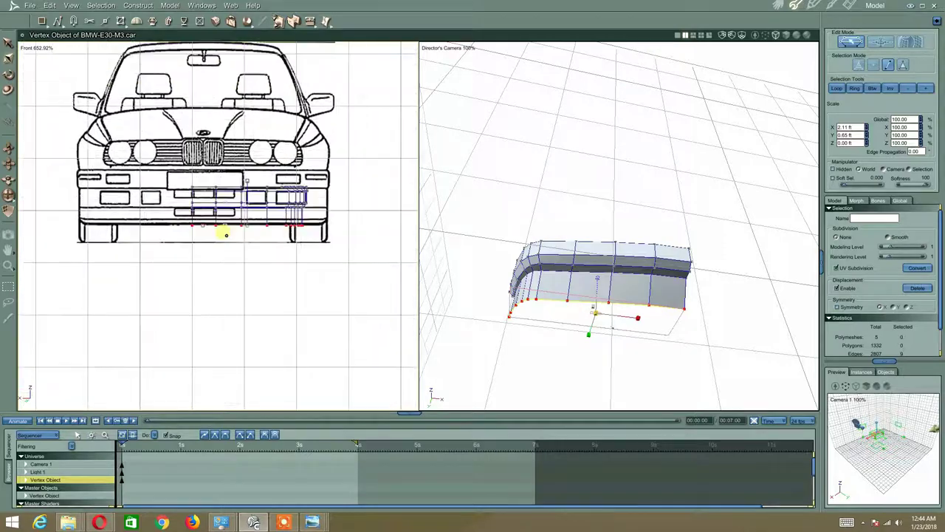
pyautogui.scroll(5, 198, 214)
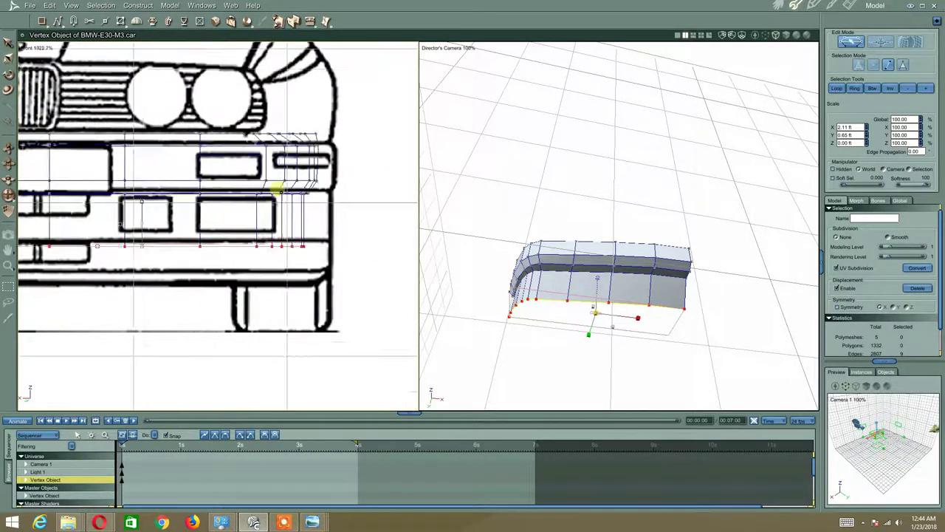
pyautogui.scroll(-3, 221, 203)
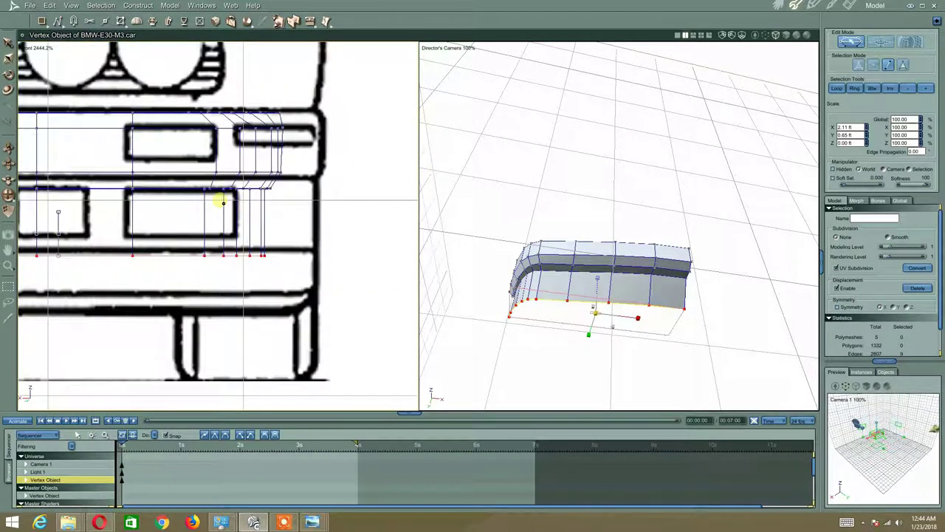
pyautogui.scroll(-2, 209, 207)
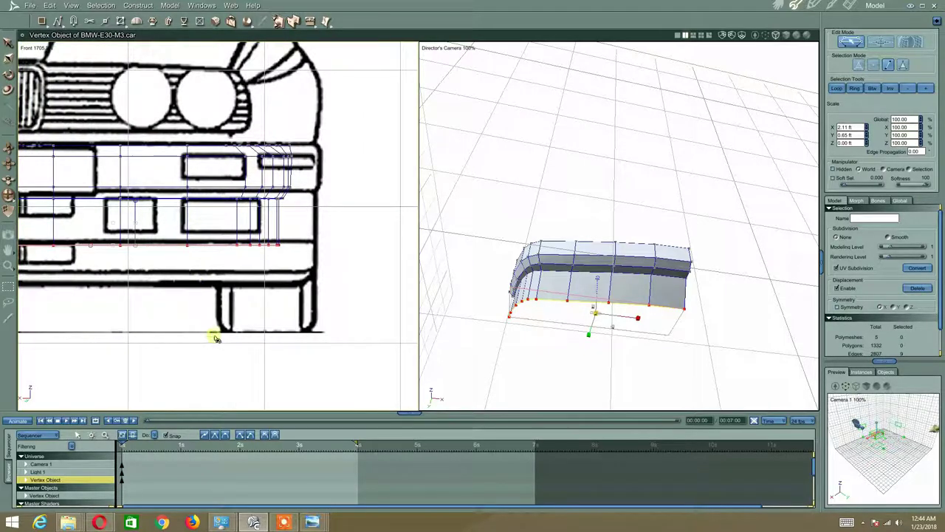
pyautogui.scroll(-2, 289, 184)
pyautogui.moveTo(308, 203); pyautogui.dragTo(314, 202, button='middle')
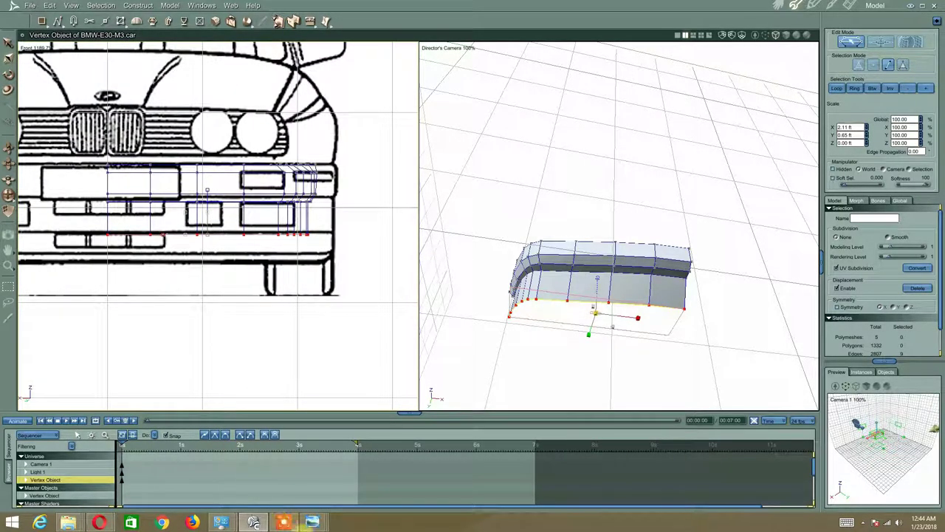
pyautogui.moveTo(311, 522)
pyautogui.click(404, 476)
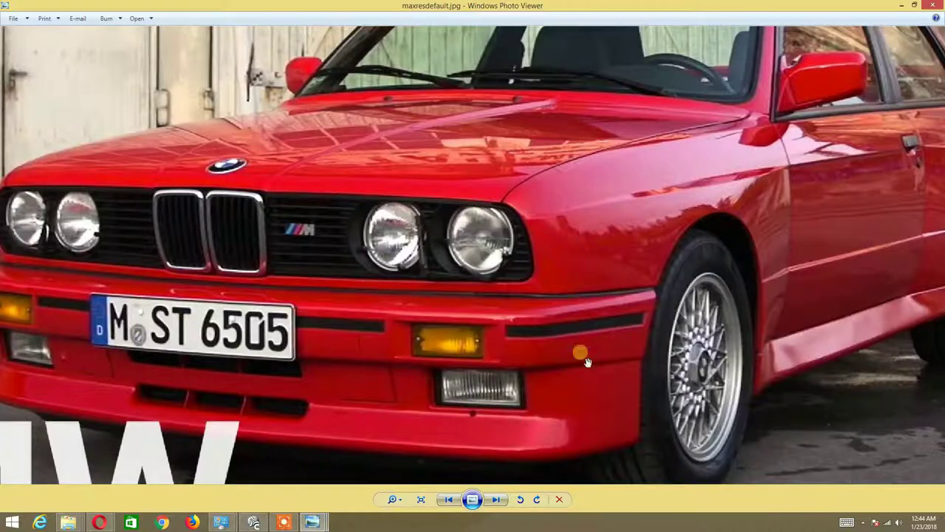
pyautogui.click(284, 522)
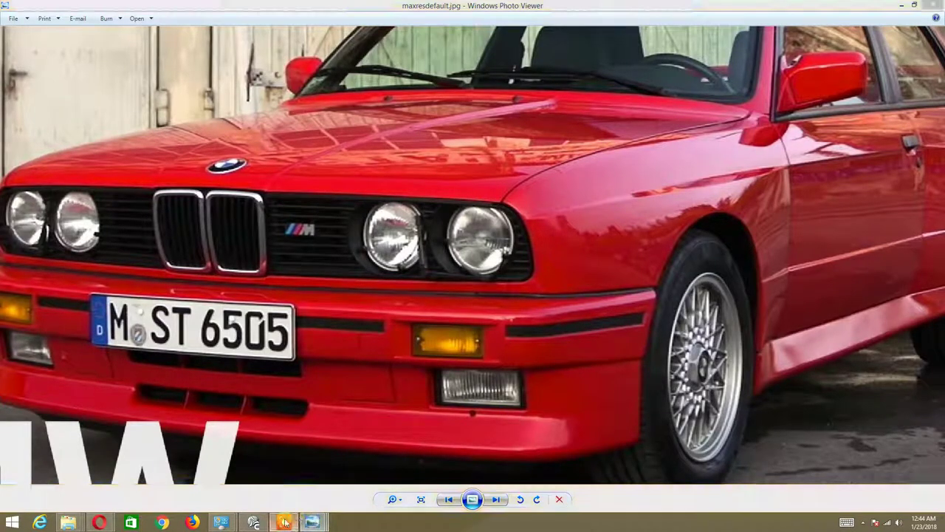
pyautogui.click(254, 522)
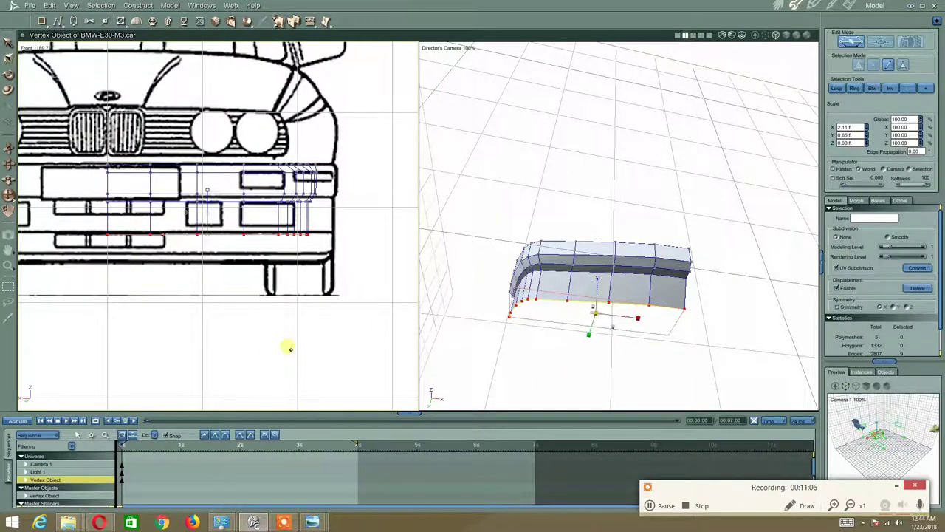
pyautogui.moveTo(565, 294); pyautogui.dragTo(562, 320, button='middle')
# In the left view, extrude the bottom edge loop straight down with Dynamic Extrusion to the upper line of the blueprint's bottom strip
pyautogui.click(35, 49)
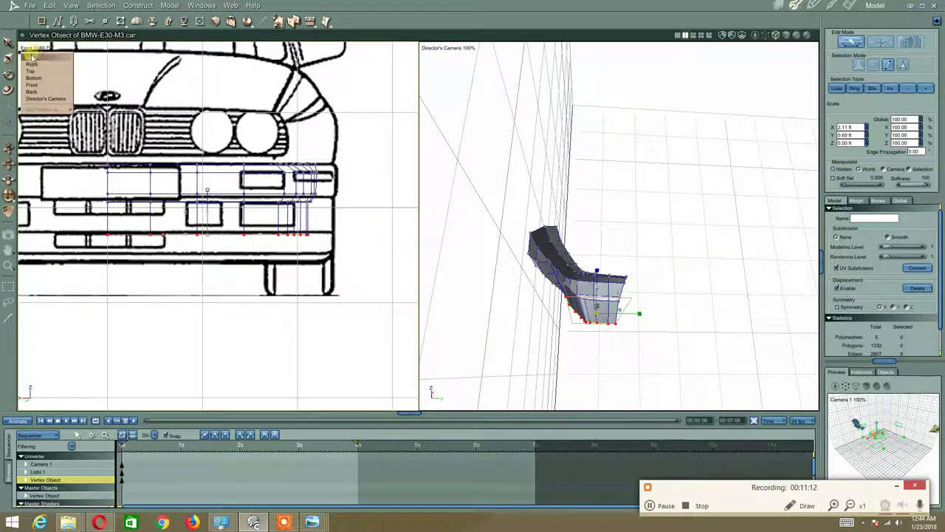
pyautogui.click(32, 64)
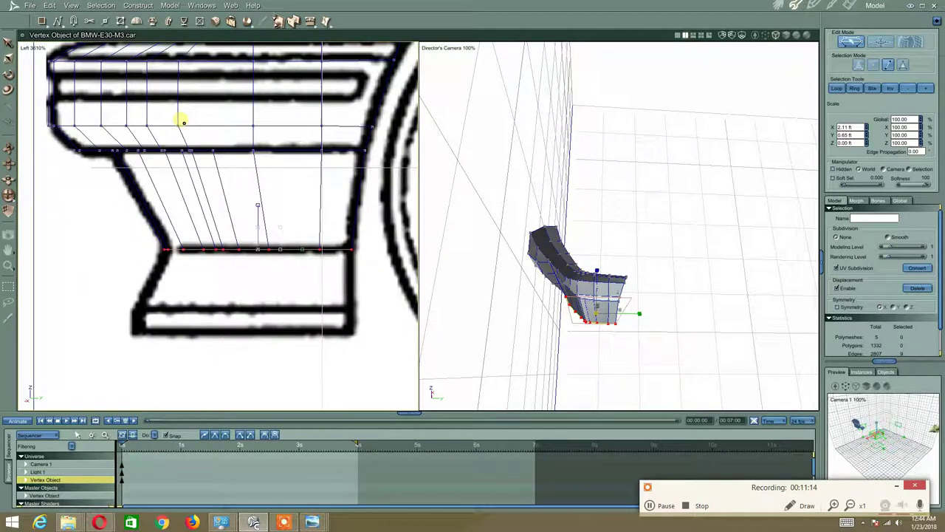
pyautogui.moveTo(187, 139); pyautogui.dragTo(207, 125, button='middle')
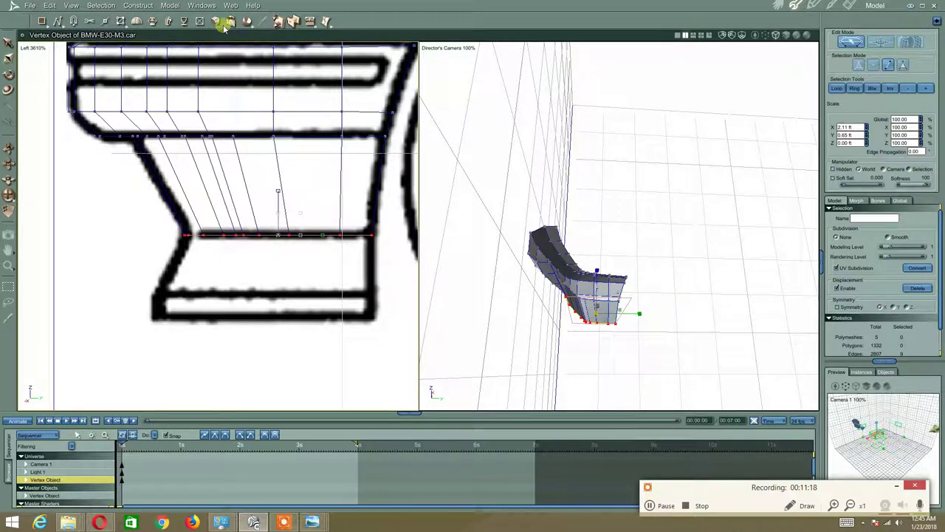
pyautogui.click(153, 22)
pyautogui.moveTo(525, 214); pyautogui.dragTo(568, 224, button='middle')
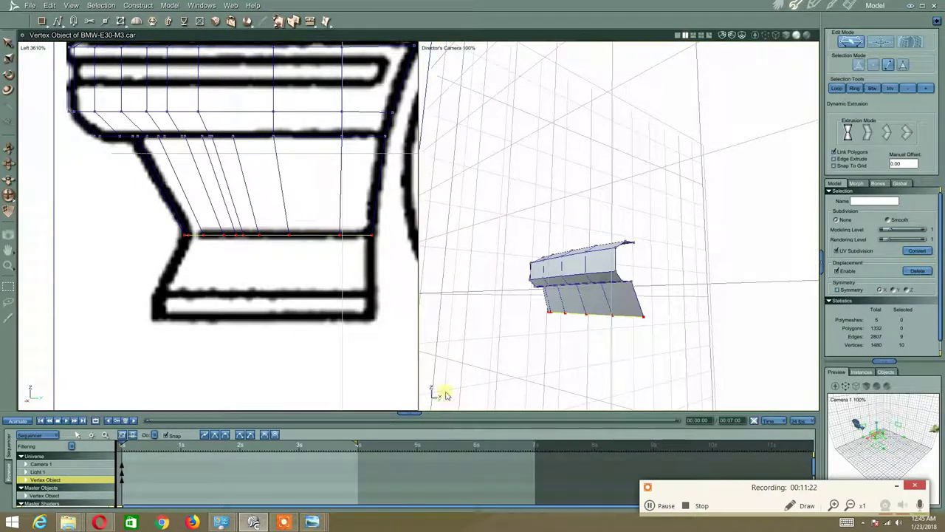
pyautogui.moveTo(313, 521)
pyautogui.moveTo(408, 482)
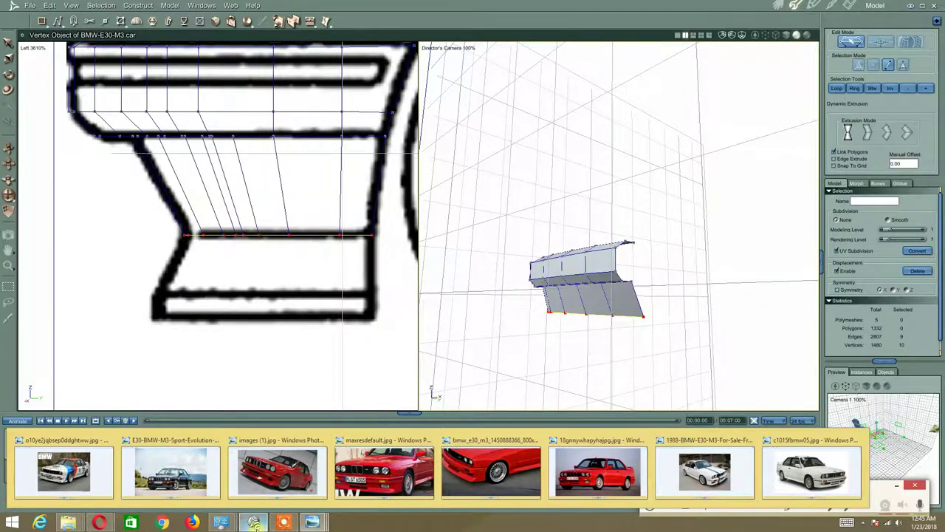
pyautogui.click(256, 524)
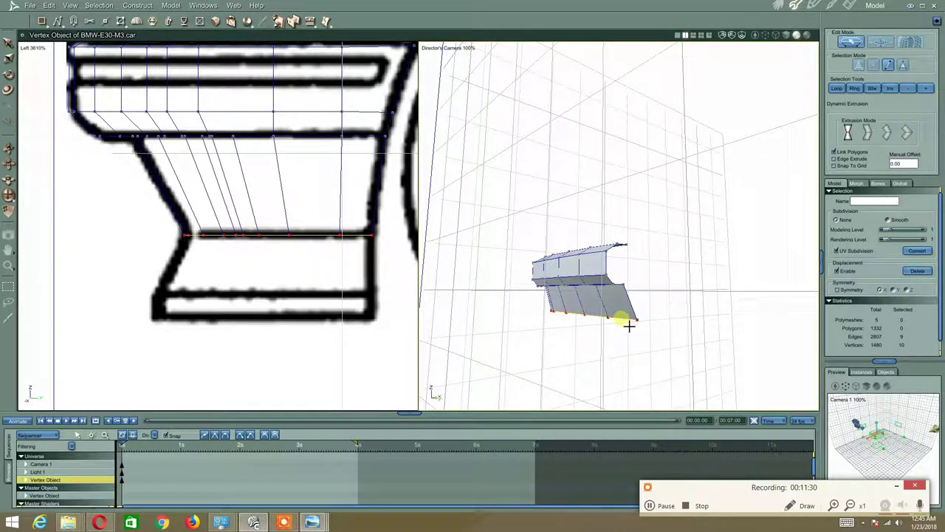
pyautogui.moveTo(629, 326); pyautogui.dragTo(631, 336)
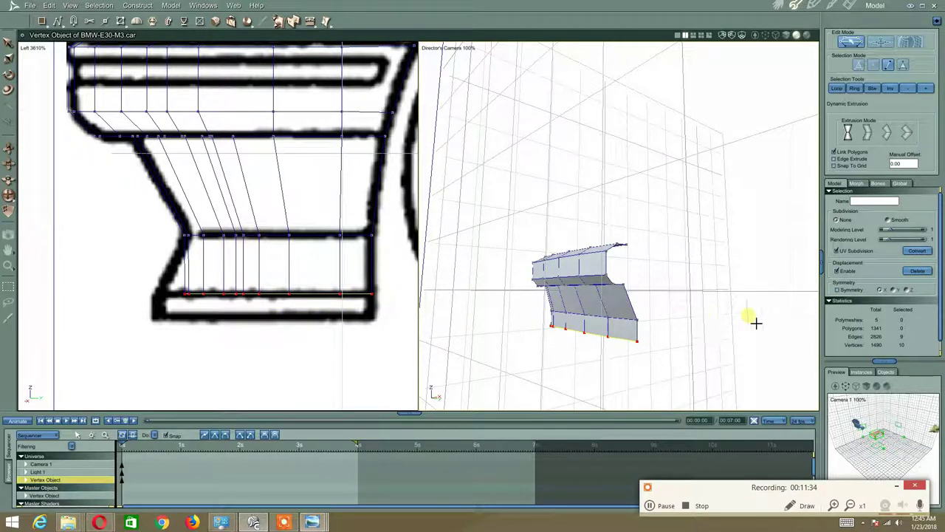
# Scale the newly extruded edge loop along Y to about 0.77 ft, flaring its front out to the blueprint's lower lip
pyautogui.rightClick(567, 316)
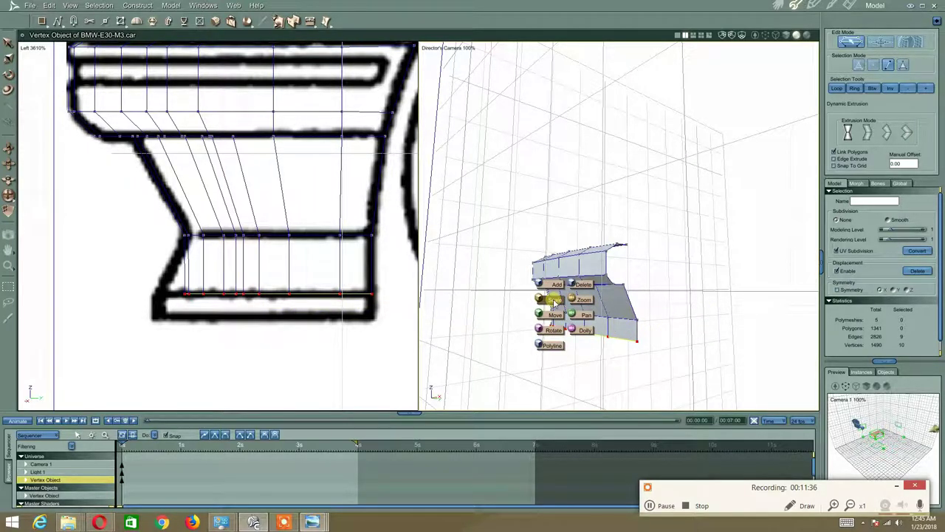
pyautogui.click(555, 301)
pyautogui.moveTo(556, 302); pyautogui.dragTo(578, 343, button='middle')
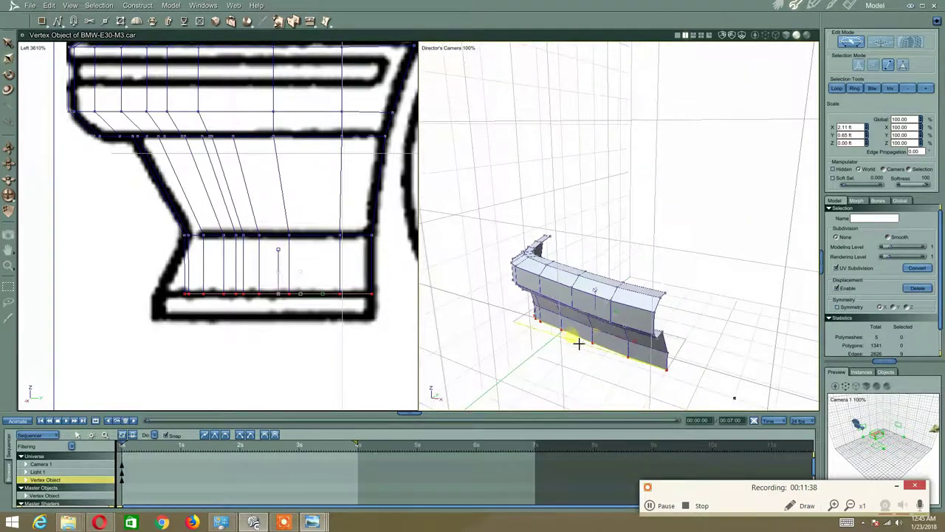
pyautogui.moveTo(581, 346); pyautogui.dragTo(572, 349)
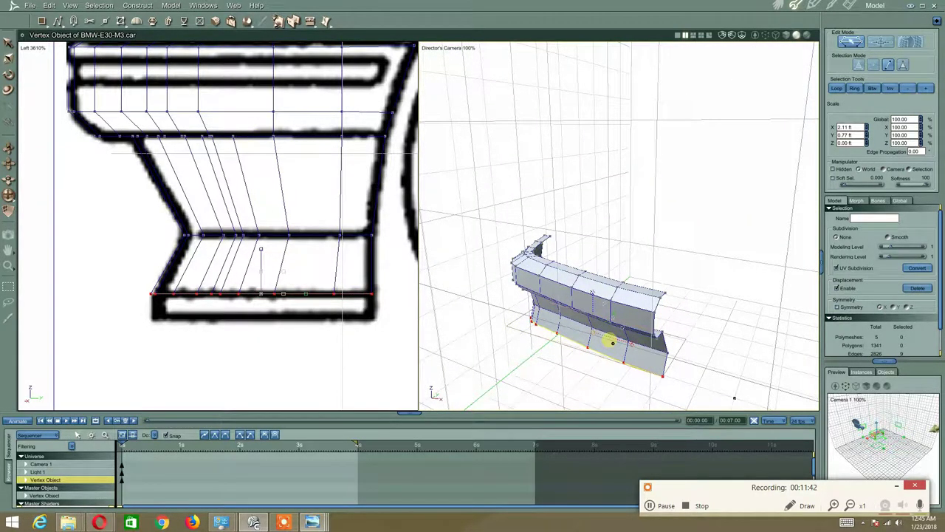
pyautogui.moveTo(611, 340); pyautogui.dragTo(563, 372, button='middle')
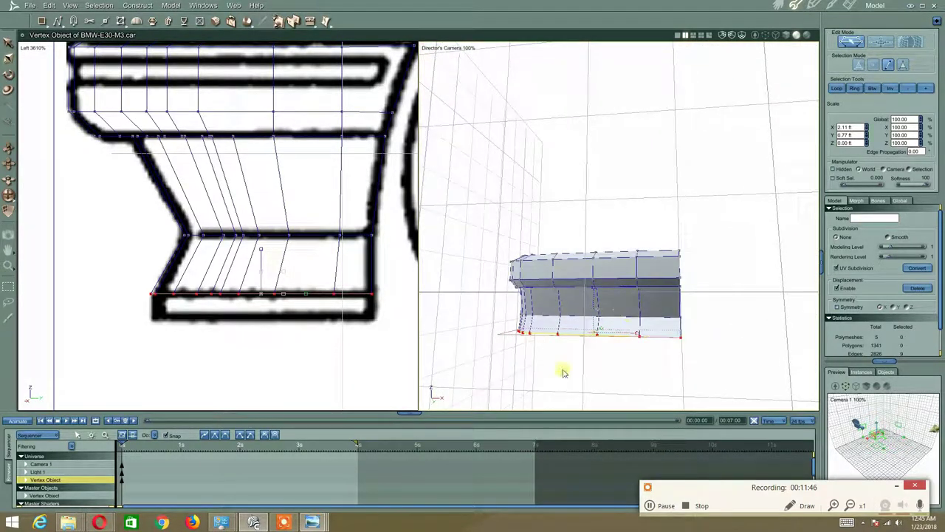
# Check the lower lip in the maxresdefault.jpg photo and extrude the bottom edge loop straight down to the blueprint's lowest bumper line
pyautogui.moveTo(312, 522)
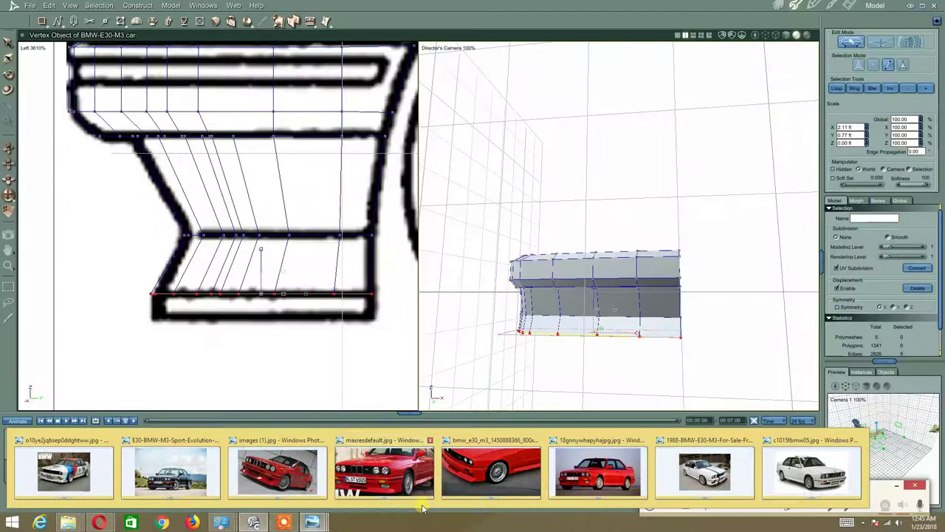
pyautogui.click(413, 491)
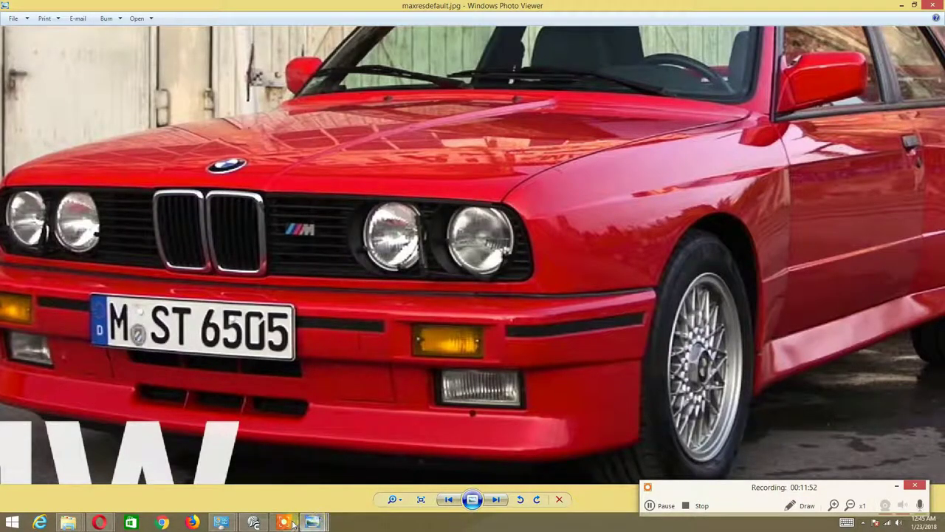
pyautogui.click(254, 522)
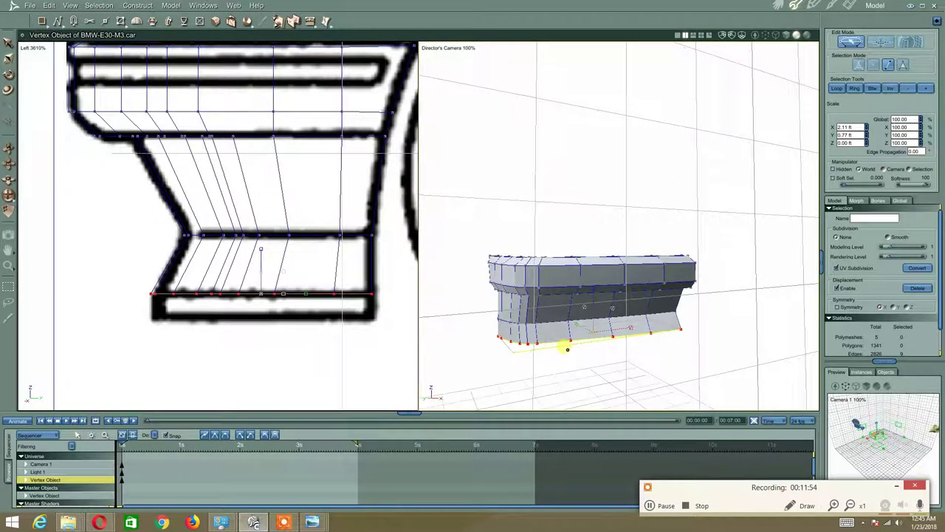
pyautogui.moveTo(567, 349); pyautogui.dragTo(463, 328, button='middle')
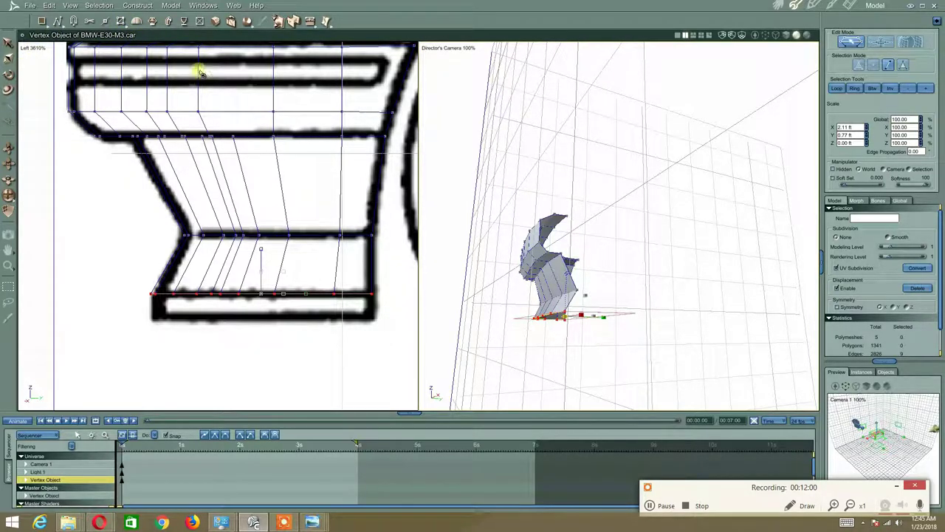
pyautogui.click(154, 22)
pyautogui.moveTo(525, 268); pyautogui.dragTo(565, 273, button='middle')
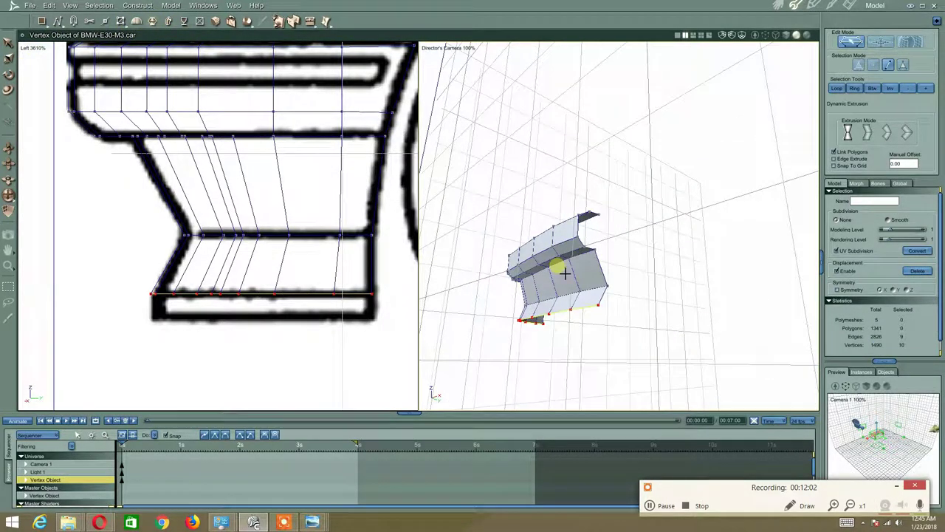
pyautogui.moveTo(588, 315); pyautogui.dragTo(571, 332)
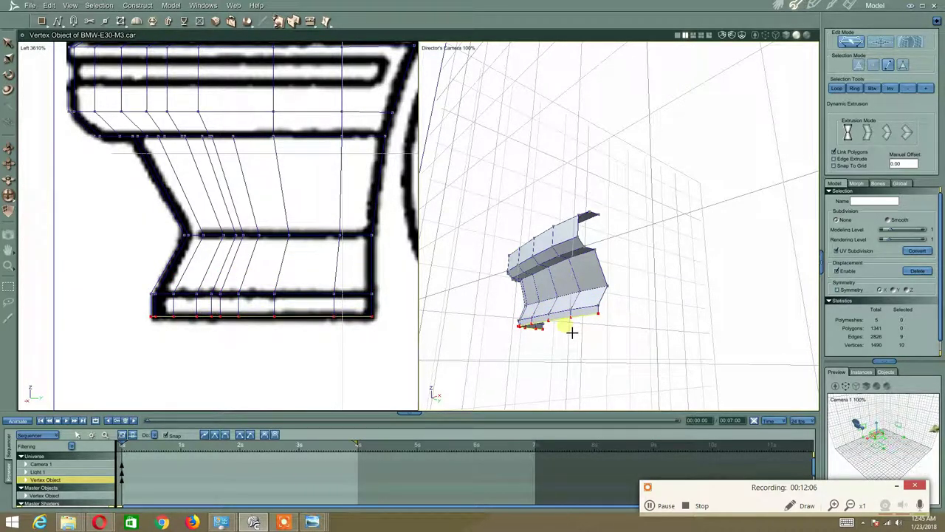
# In the left view, move the bottom edge loop slightly down onto the blueprint's lowest bumper line and deselect it
pyautogui.scroll(-5, 235, 231)
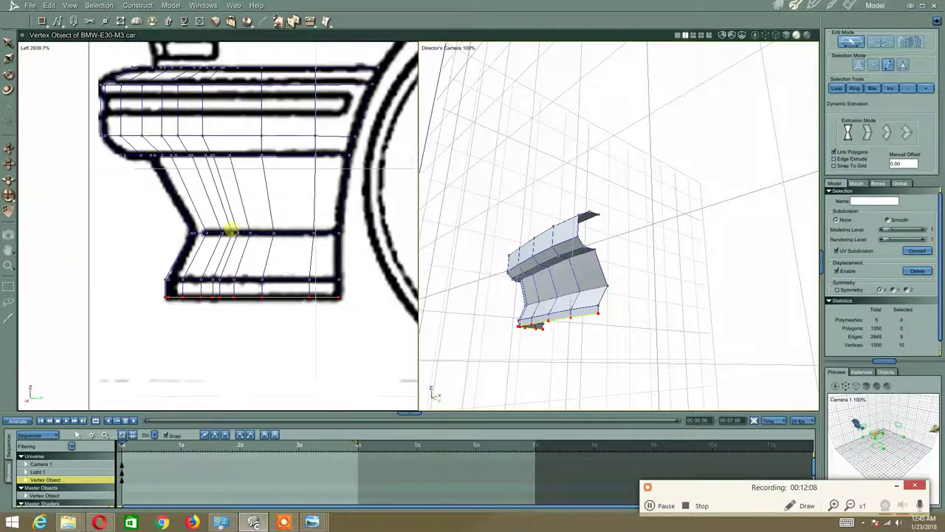
pyautogui.moveTo(323, 229); pyautogui.dragTo(362, 194, button='middle')
pyautogui.scroll(4, 141, 203)
pyautogui.moveTo(158, 200); pyautogui.dragTo(243, 214, button='middle')
pyautogui.scroll(-3, 210, 183)
pyautogui.scroll(3, 211, 183)
pyautogui.scroll(1, 206, 227)
pyautogui.scroll(1, 244, 216)
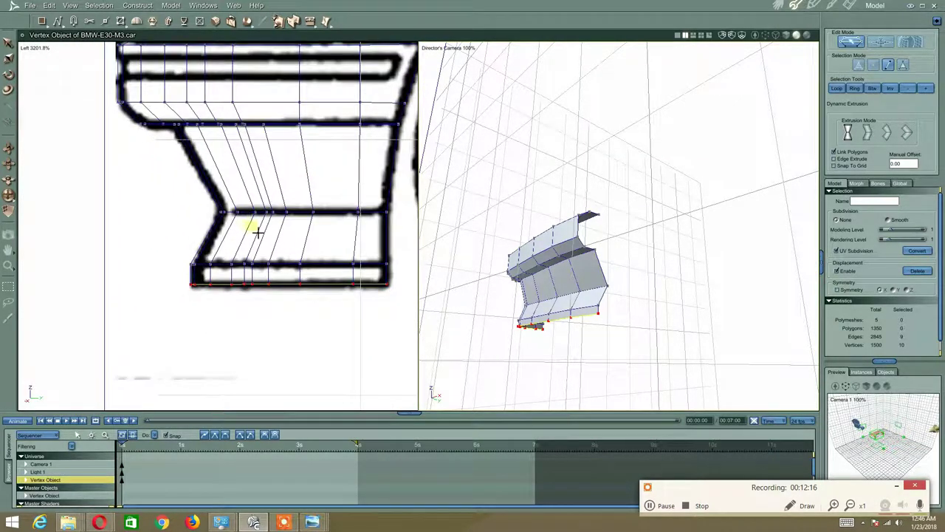
pyautogui.scroll(1, 254, 268)
pyautogui.rightClick(254, 268)
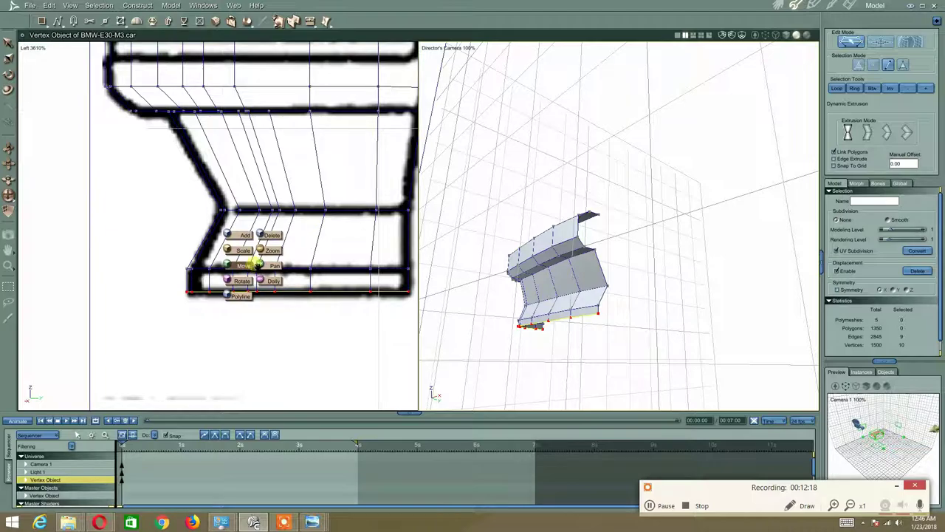
pyautogui.click(245, 264)
pyautogui.moveTo(298, 248); pyautogui.dragTo(300, 251)
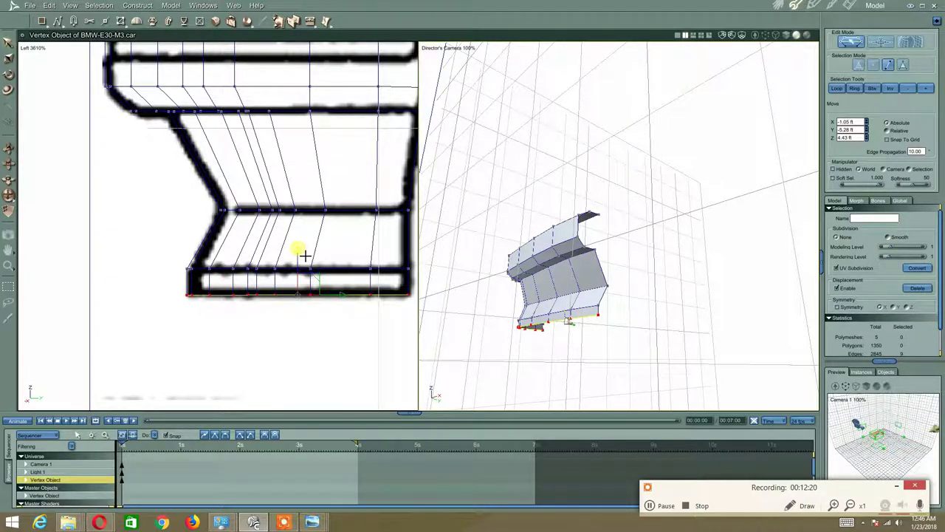
pyautogui.moveTo(349, 231)
pyautogui.mouseDown(button='middle')
pyautogui.moveTo(331, 256)
pyautogui.moveTo(356, 239)
pyautogui.mouseUp(button='middle')
pyautogui.scroll(-2, 362, 224)
pyautogui.click(462, 248)
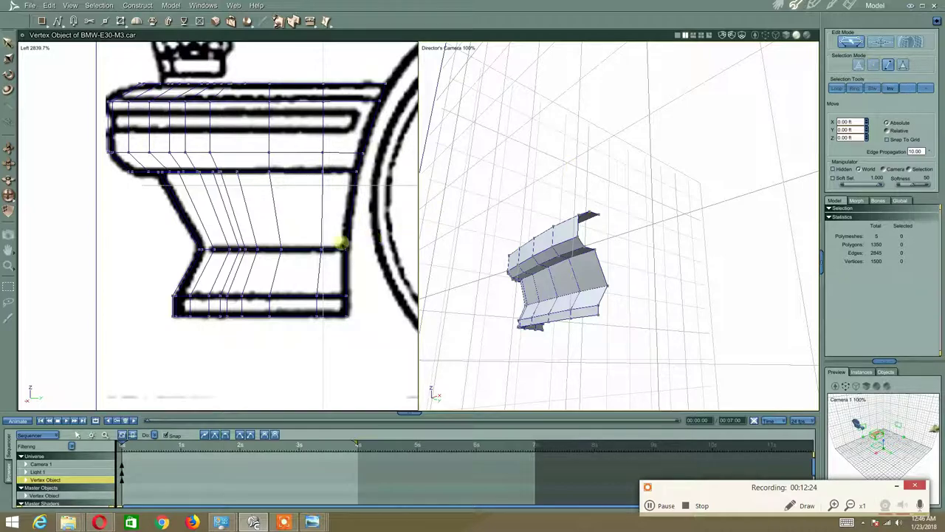
# Select the whole crease edge loop below the bumper's slanted panel and extract a new loop from it up to that panel's middle
pyautogui.click(334, 252)
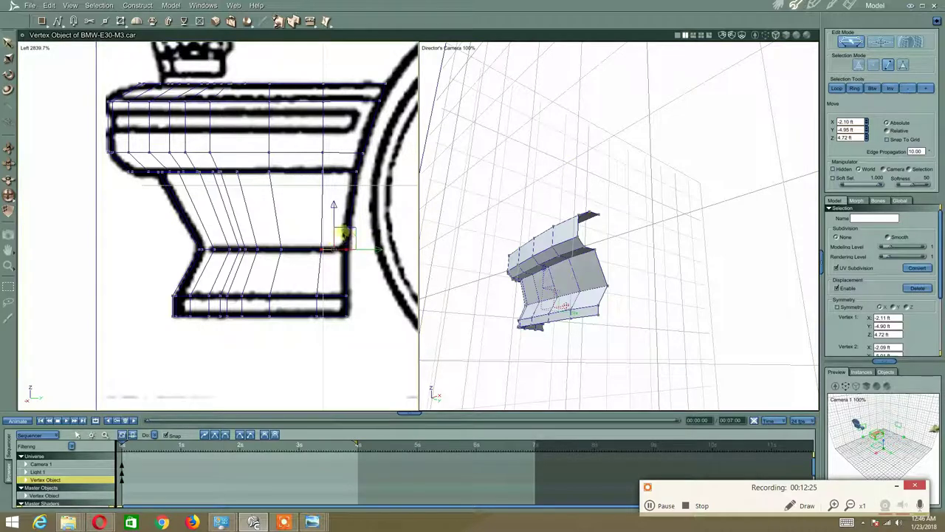
pyautogui.click(834, 88)
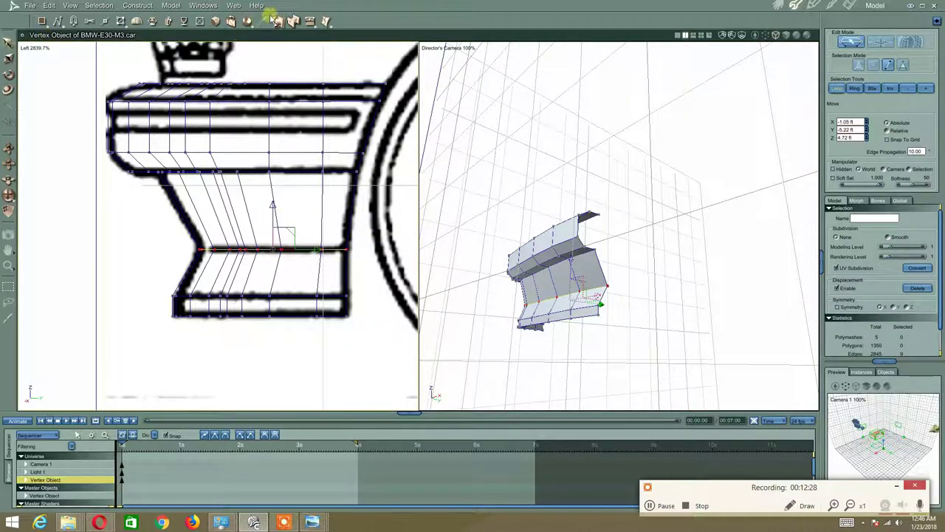
pyautogui.click(312, 24)
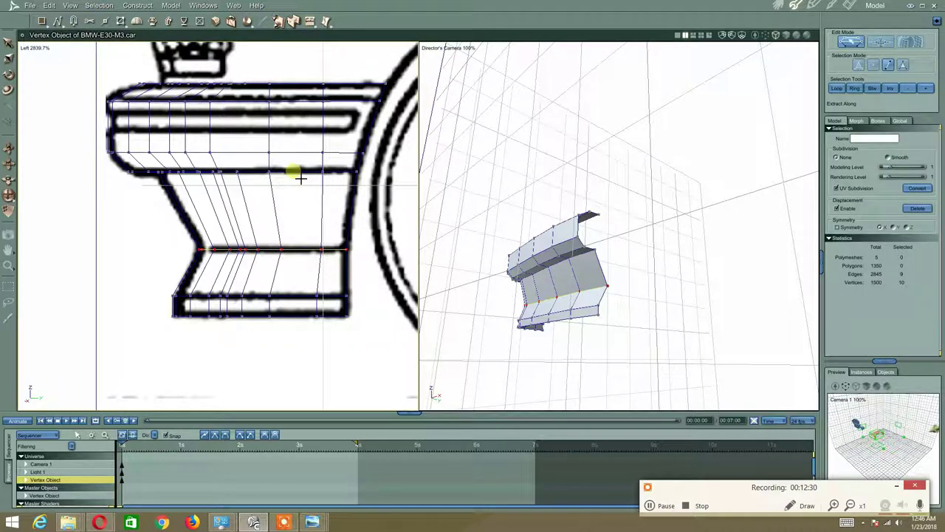
pyautogui.moveTo(295, 263); pyautogui.dragTo(272, 306)
# Scale the extracted middle loop flat to 0.00 ft along Z and narrow it to 0.75 ft along Y, then deselect it
pyautogui.rightClick(266, 183)
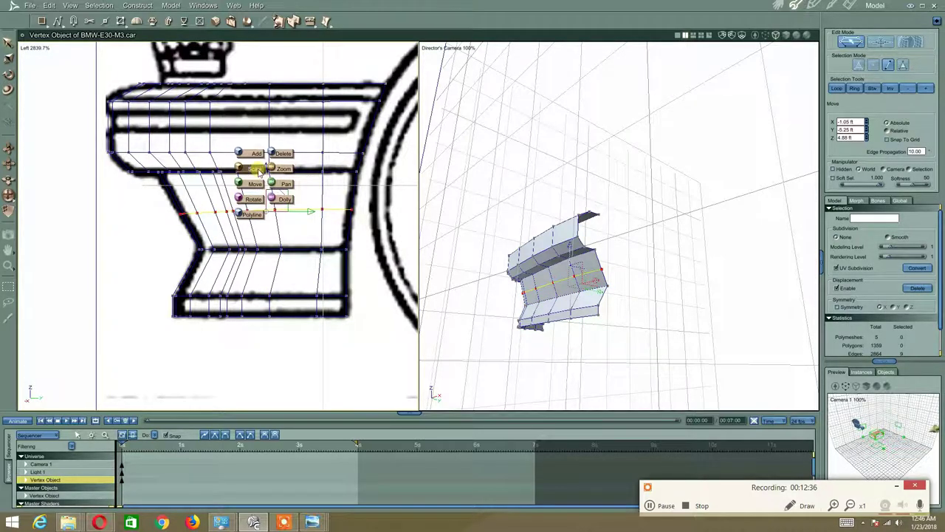
pyautogui.click(254, 168)
pyautogui.moveTo(270, 175); pyautogui.dragTo(278, 214)
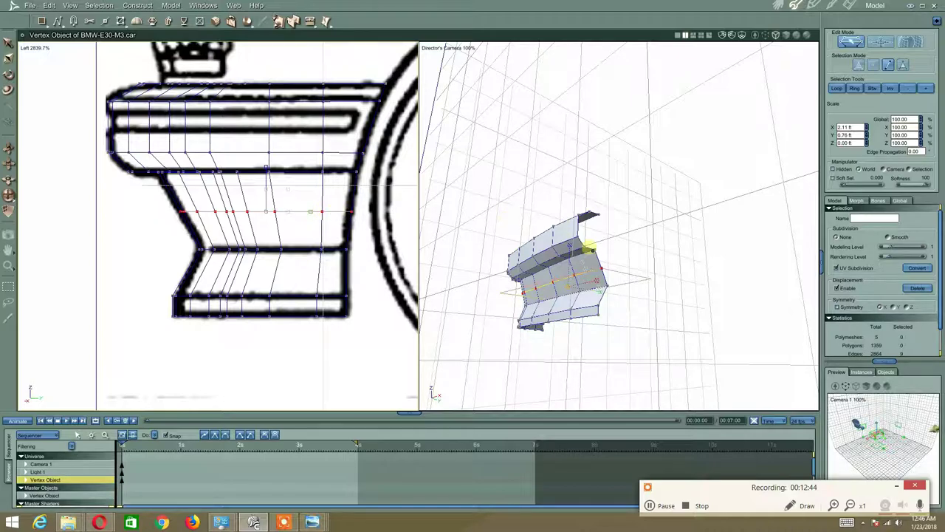
pyautogui.moveTo(588, 248); pyautogui.dragTo(542, 313, button='middle')
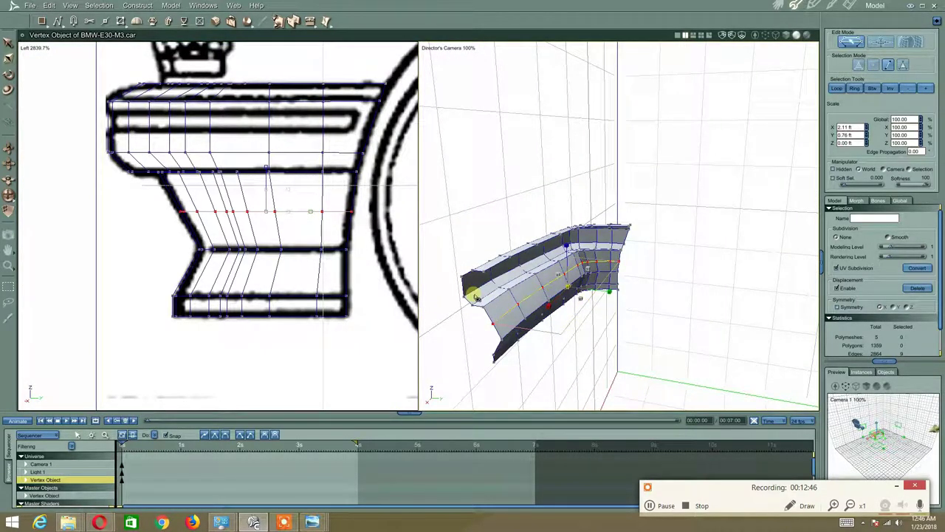
pyautogui.click(593, 307)
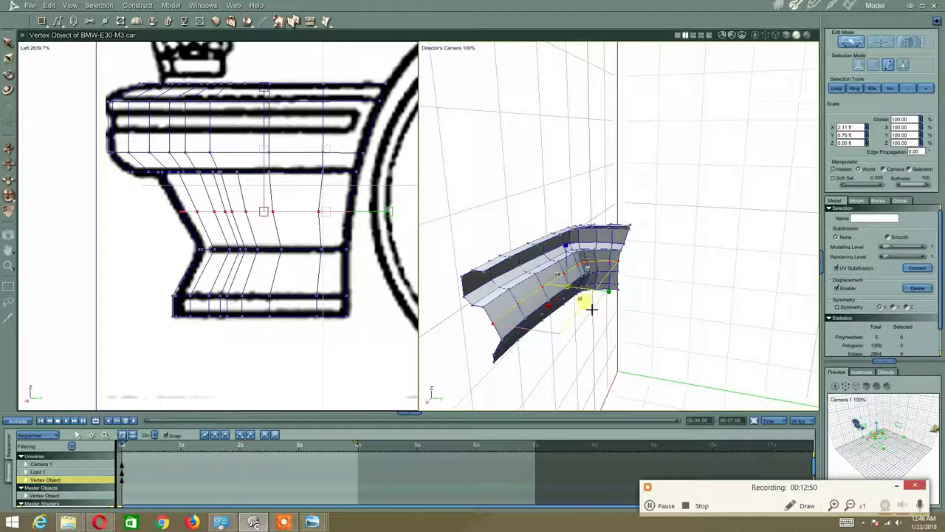
pyautogui.moveTo(591, 309); pyautogui.dragTo(593, 308)
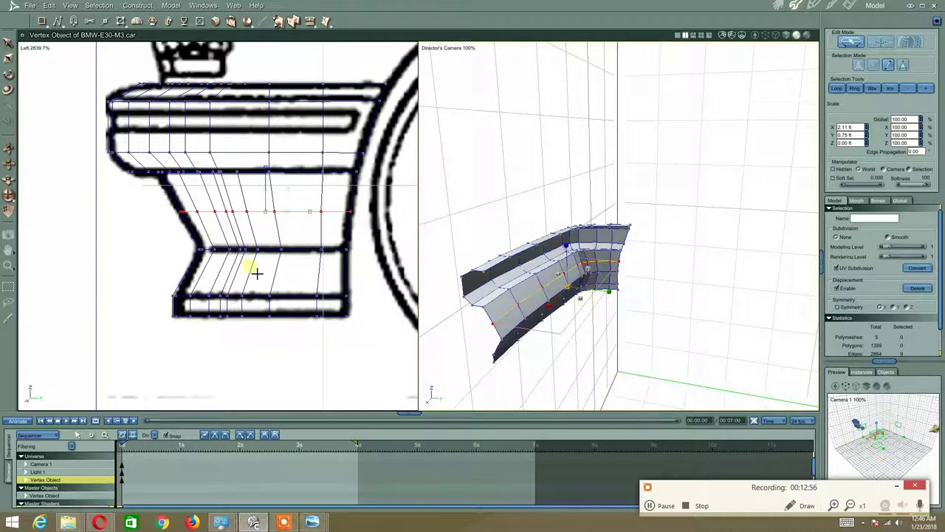
pyautogui.click(165, 266)
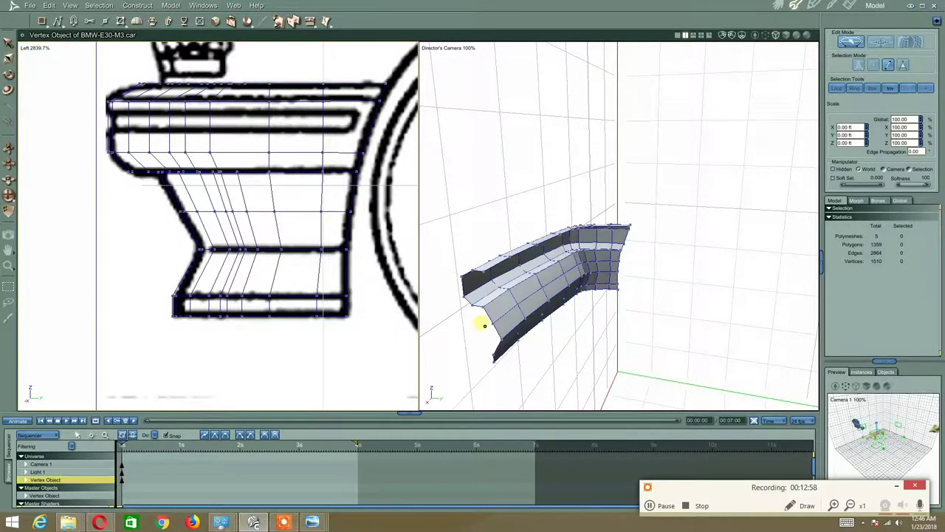
# Select the slanted panel's middle edge loop and use Extract Around to add one new loop above and one below it
pyautogui.moveTo(481, 322); pyautogui.dragTo(500, 308, button='middle')
pyautogui.moveTo(499, 306); pyautogui.dragTo(480, 330, button='right')
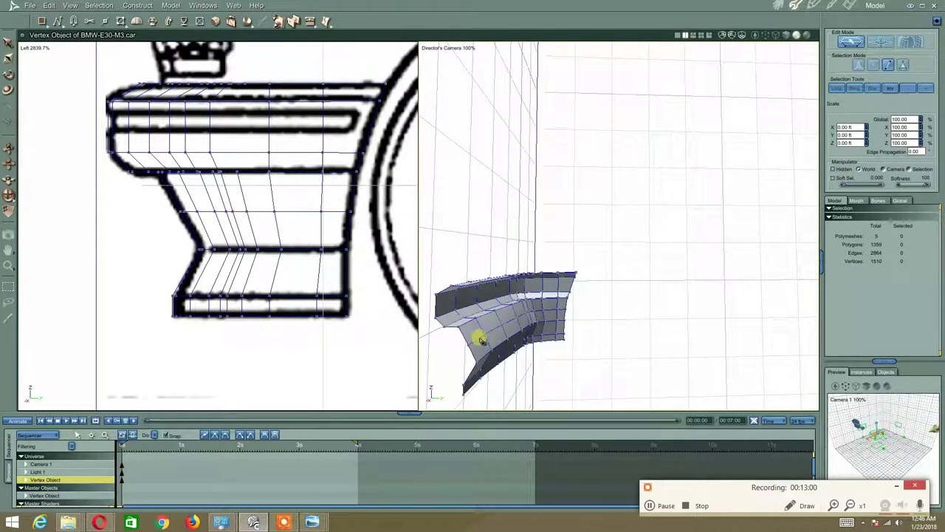
pyautogui.click(481, 339)
pyautogui.click(837, 90)
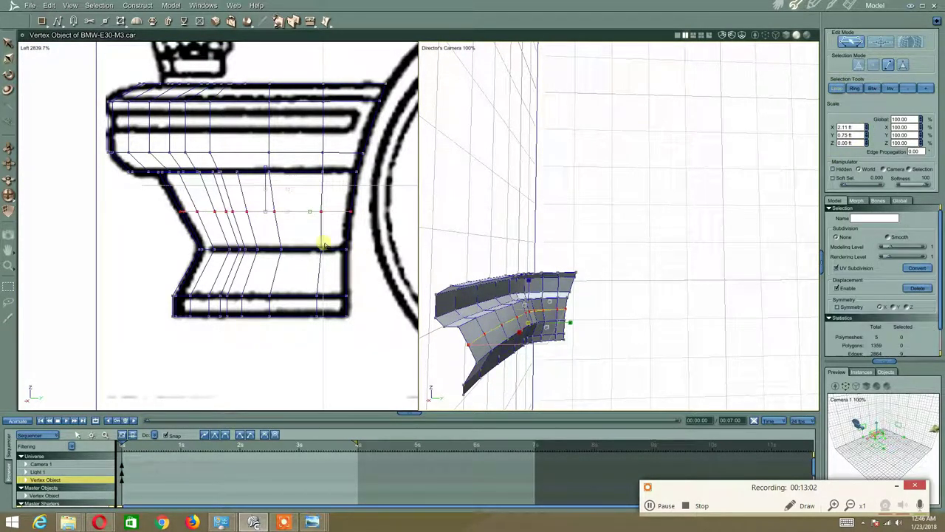
pyautogui.click(313, 25)
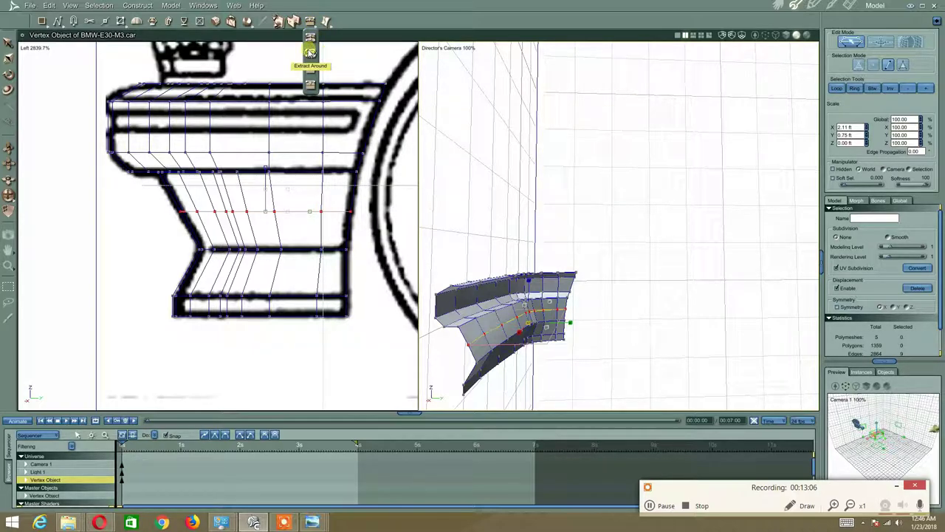
pyautogui.click(310, 51)
pyautogui.moveTo(302, 218); pyautogui.dragTo(295, 273)
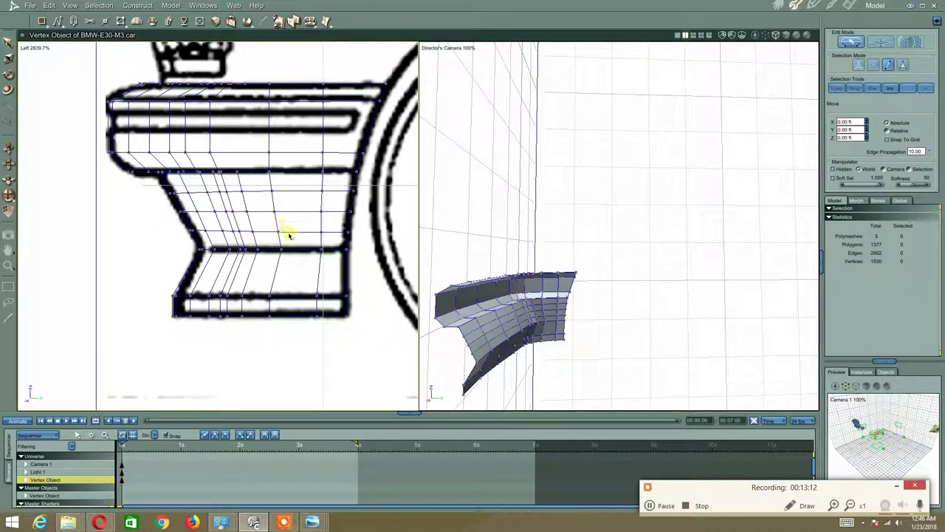
# Select the new lower edge loop of the slanted panel and scale it flat to 0.00 ft along Z
pyautogui.click(836, 88)
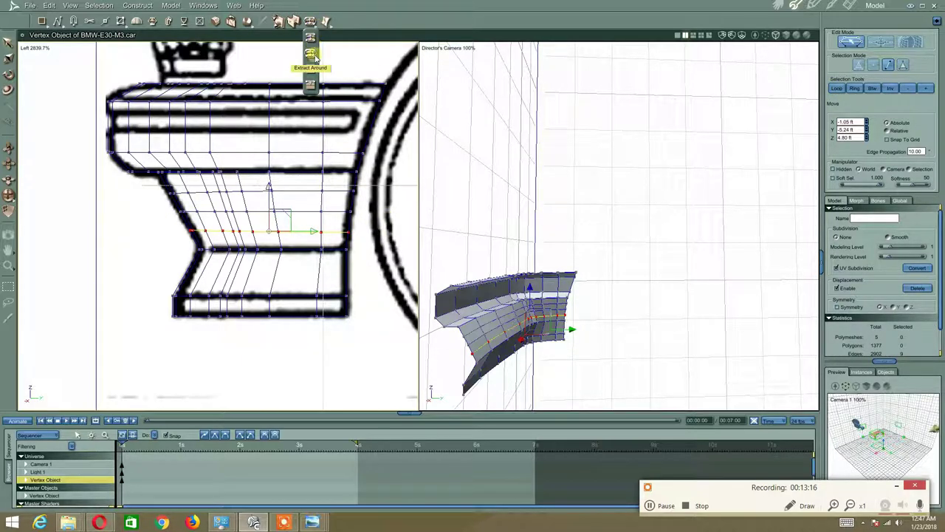
pyautogui.rightClick(372, 7)
pyautogui.rightClick(214, 189)
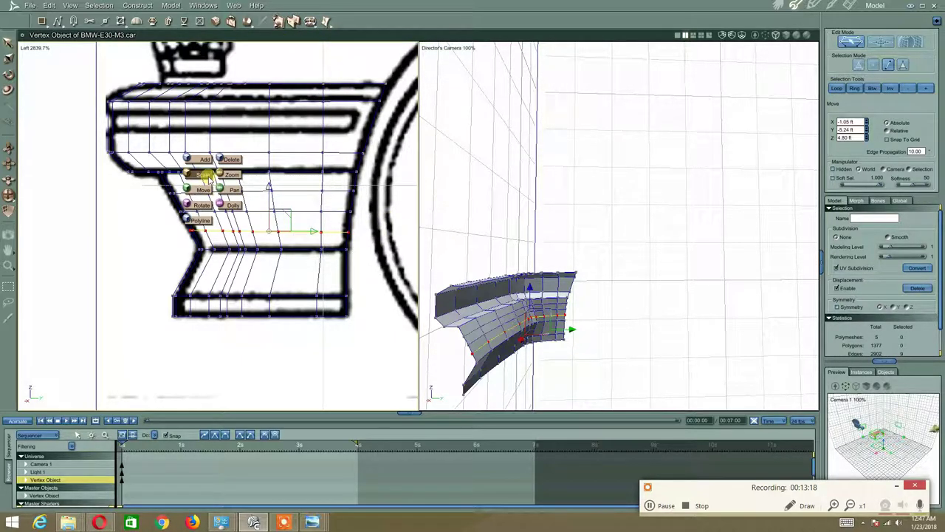
pyautogui.click(206, 174)
pyautogui.moveTo(274, 195); pyautogui.dragTo(277, 256)
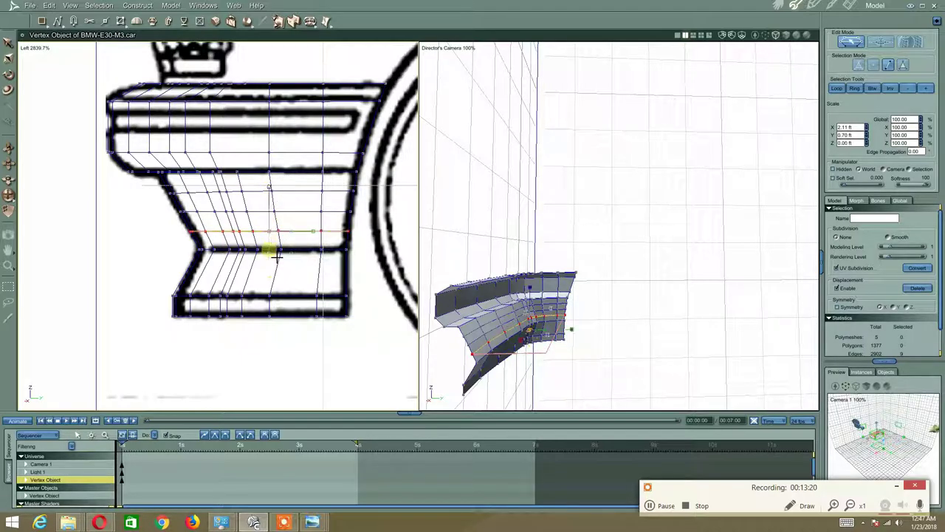
pyautogui.moveTo(273, 193); pyautogui.dragTo(271, 217)
# Select the new upper edge loop of the slanted panel, scale it flat along Z, and deselect it
pyautogui.click(289, 194)
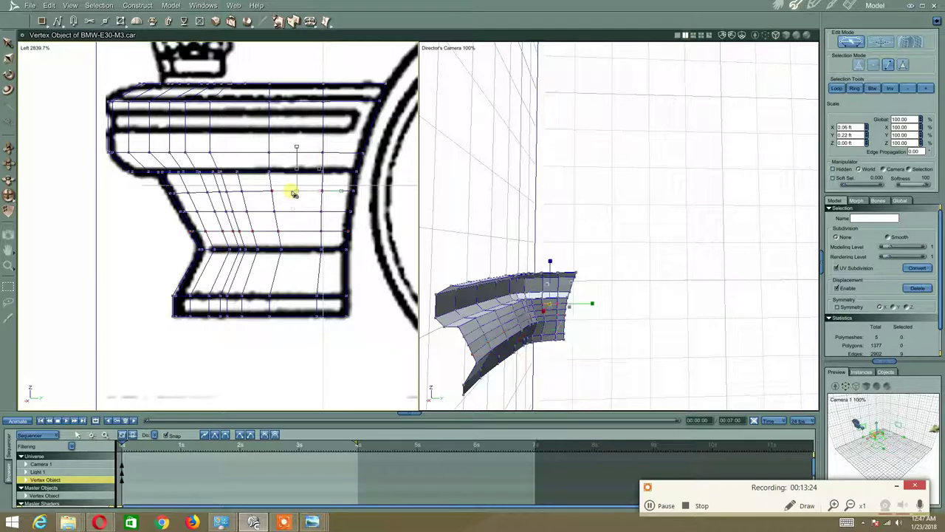
pyautogui.click(840, 89)
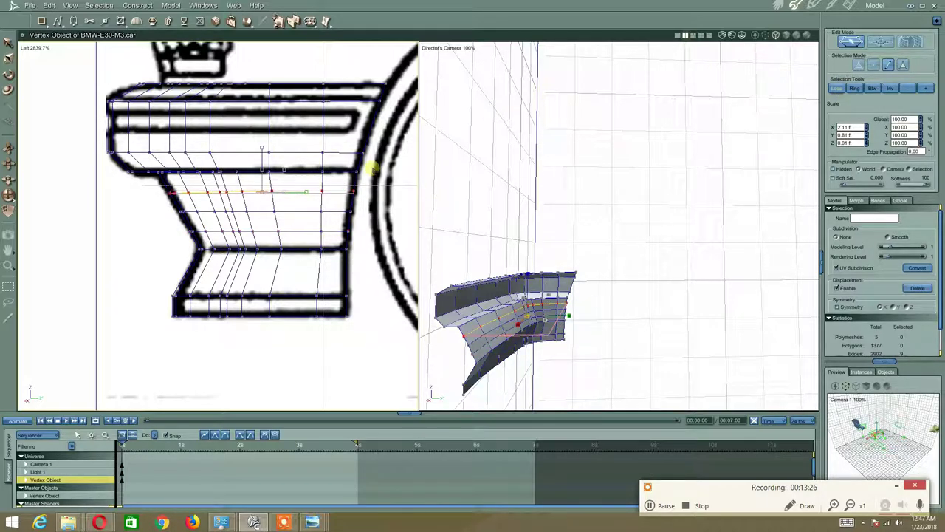
pyautogui.moveTo(265, 149); pyautogui.dragTo(268, 195)
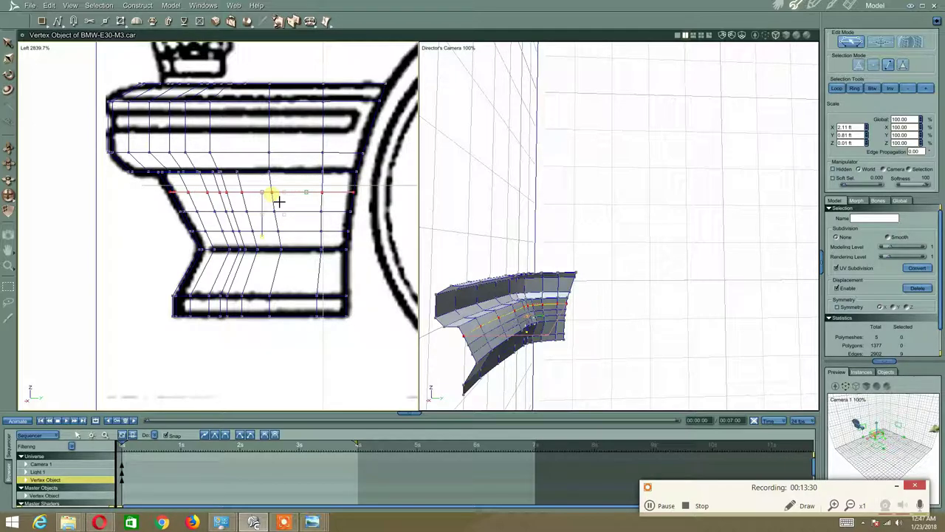
pyautogui.rightClick(361, 226)
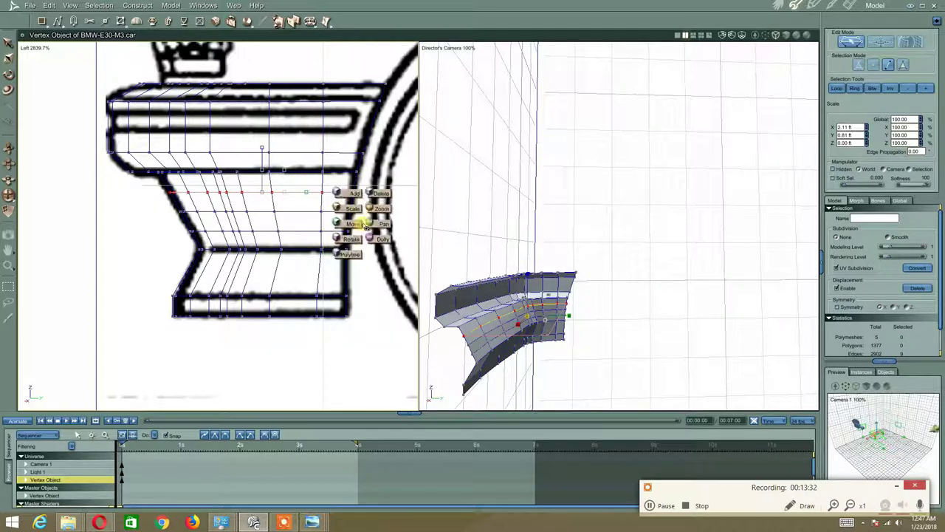
pyautogui.click(351, 224)
pyautogui.click(382, 246)
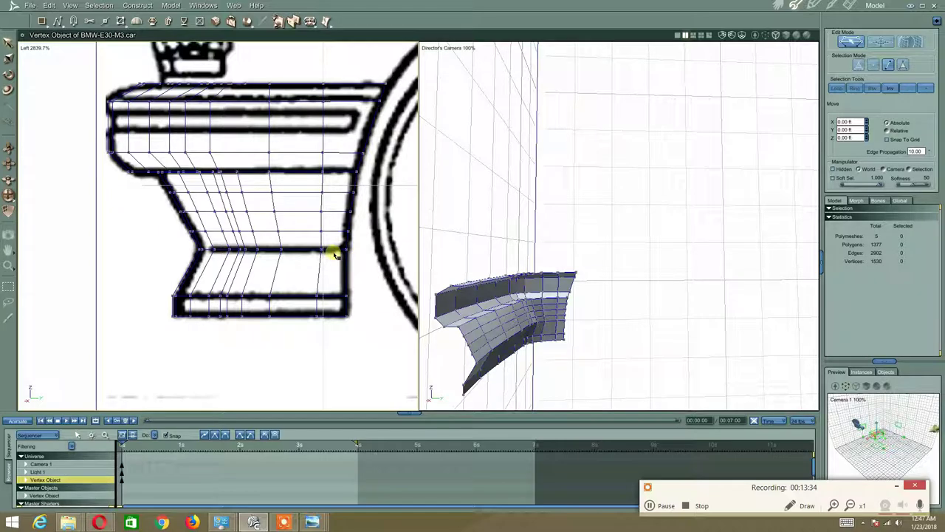
# Extract a new loop from the crease edge loop down to the middle of the lower flared panel and flatten it to 0.00 ft along Z
pyautogui.click(333, 251)
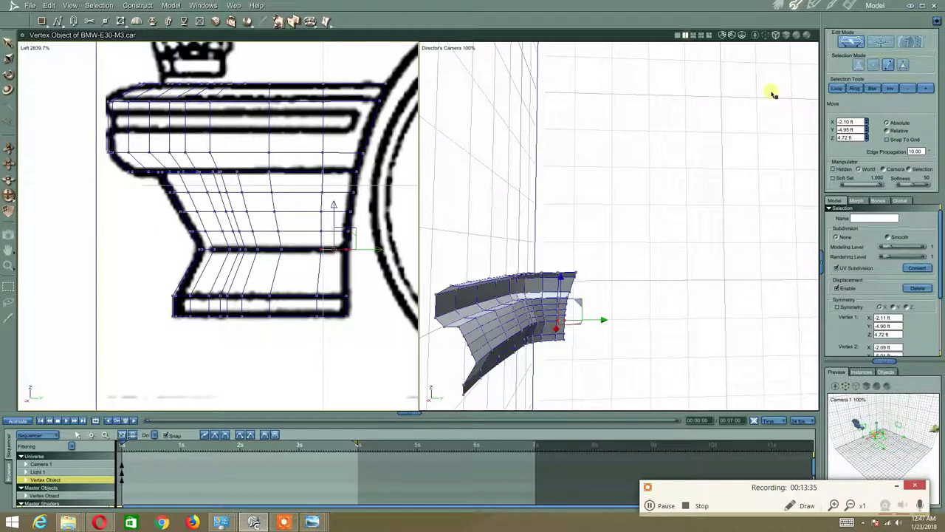
pyautogui.click(832, 90)
pyautogui.moveTo(311, 22); pyautogui.dragTo(313, 77)
pyautogui.moveTo(281, 256); pyautogui.dragTo(249, 301)
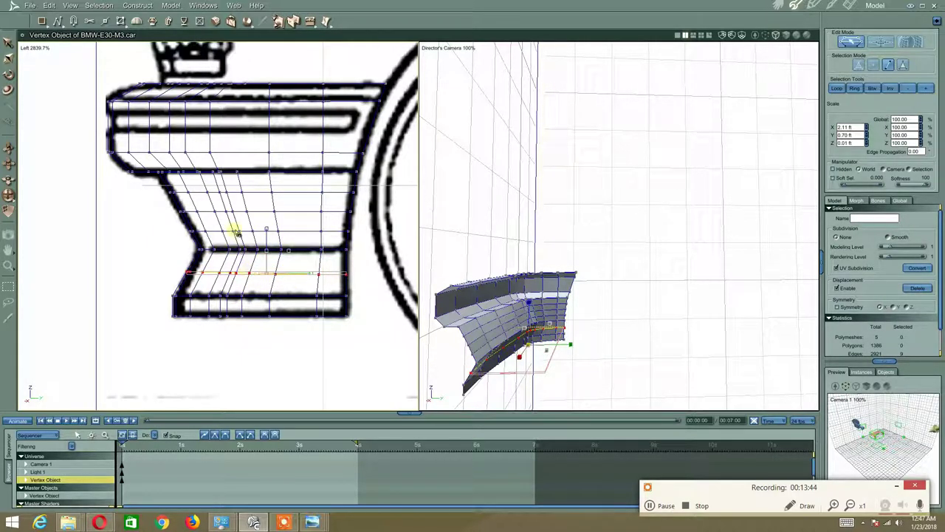
pyautogui.moveTo(272, 237); pyautogui.dragTo(265, 284)
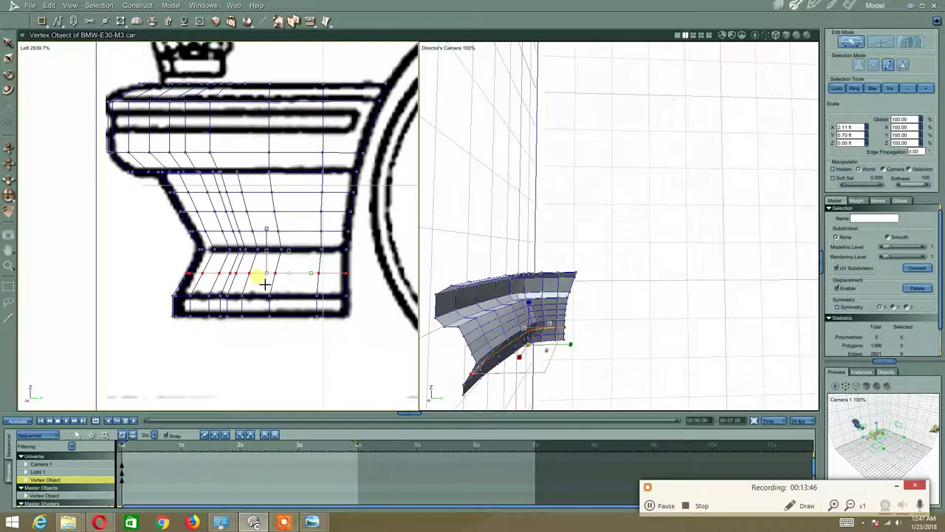
pyautogui.moveTo(280, 283); pyautogui.dragTo(330, 290, button='middle')
pyautogui.click(330, 290)
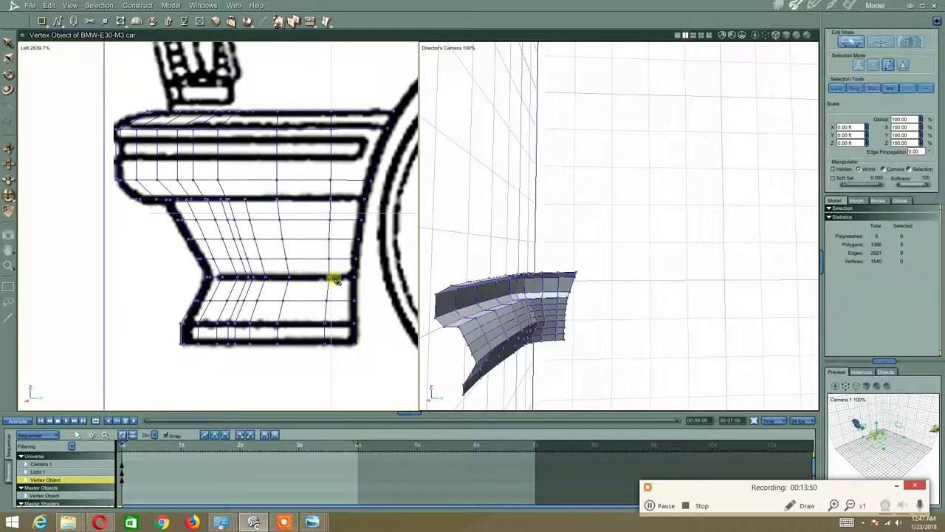
# Select the crease edge loop between the slanted and lower flared panels, check maxresdefault.jpg in Windows Photo Viewer, and round the loop with Quick Fillet
pyautogui.click(334, 279)
pyautogui.click(835, 89)
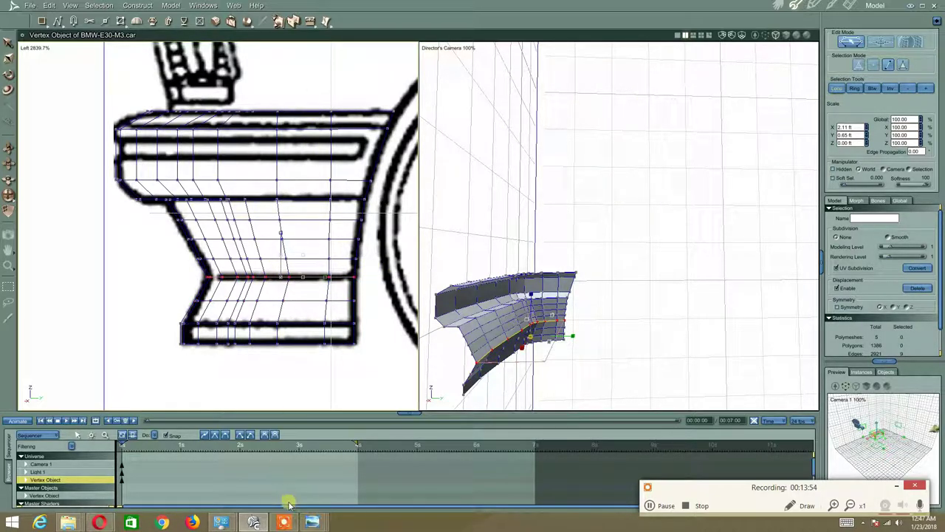
pyautogui.moveTo(312, 522)
pyautogui.click(415, 476)
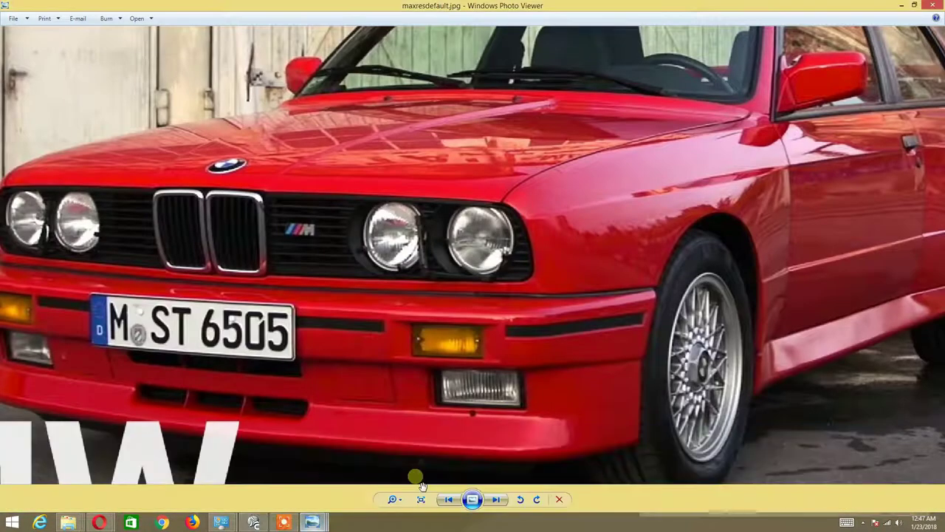
pyautogui.click(254, 521)
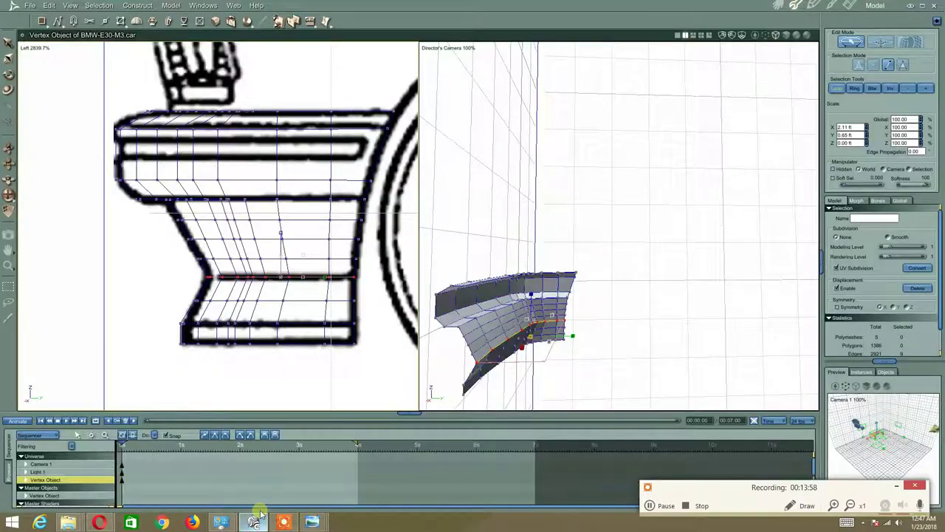
pyautogui.moveTo(283, 326); pyautogui.dragTo(300, 326, button='middle')
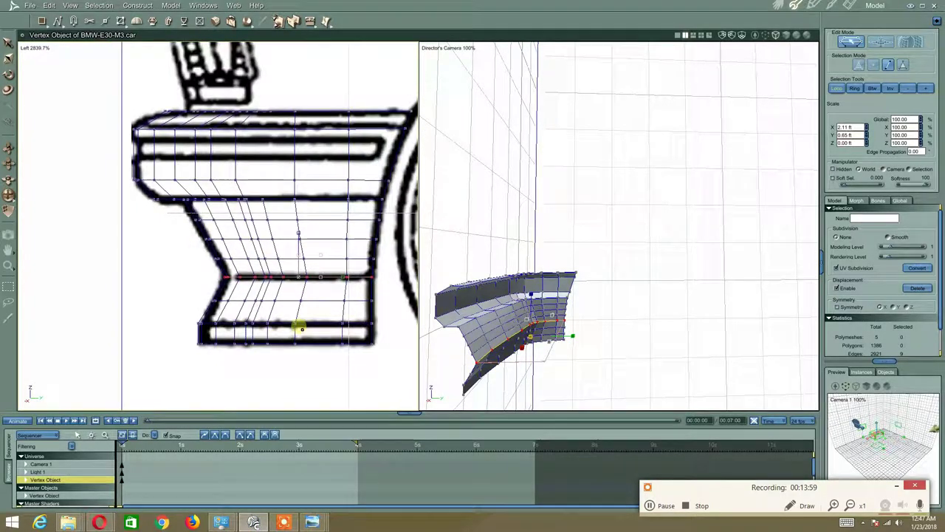
pyautogui.click(311, 28)
pyautogui.click(311, 47)
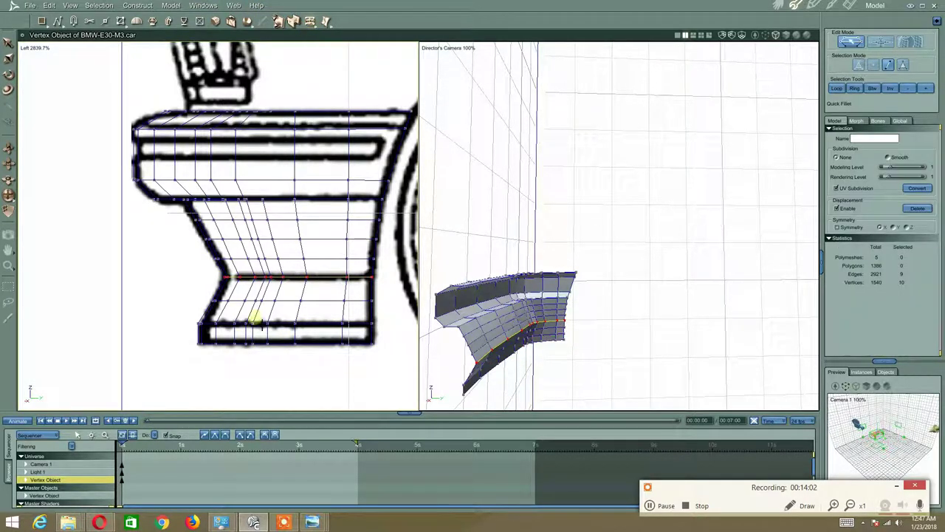
pyautogui.moveTo(337, 285); pyautogui.dragTo(333, 287)
pyautogui.press('Escape')
# Try Extract Around on the edge loop where the lower flared panel meets the bottom lip, and undo it
pyautogui.moveTo(273, 337); pyautogui.dragTo(282, 323, button='middle')
pyautogui.click(266, 316)
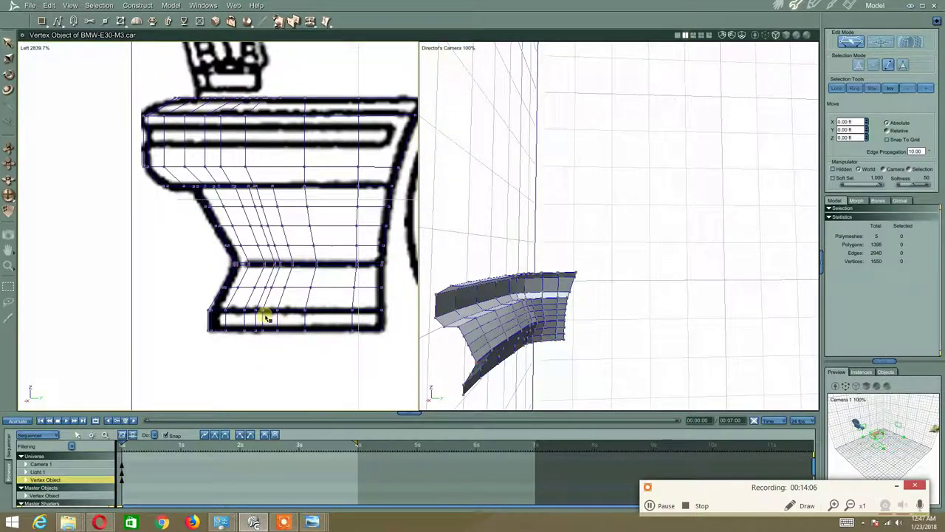
pyautogui.click(268, 311)
pyautogui.click(837, 88)
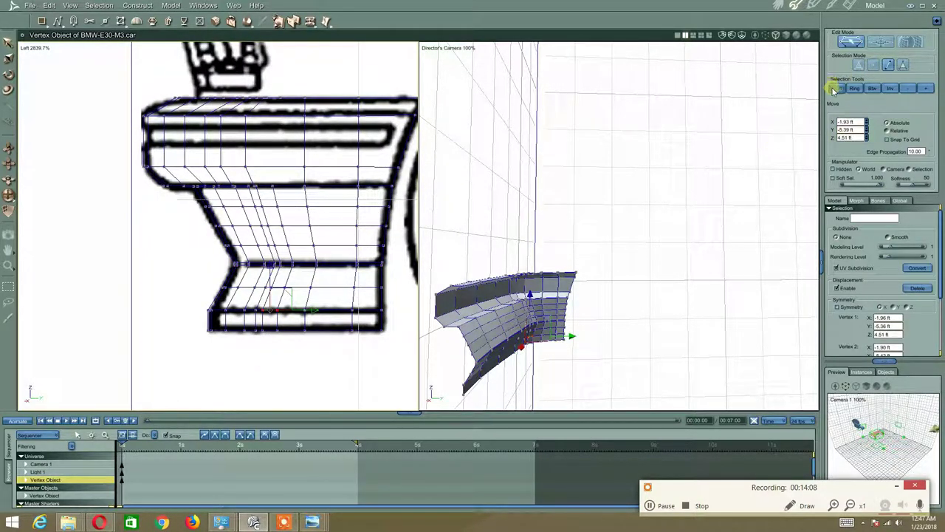
pyautogui.click(310, 21)
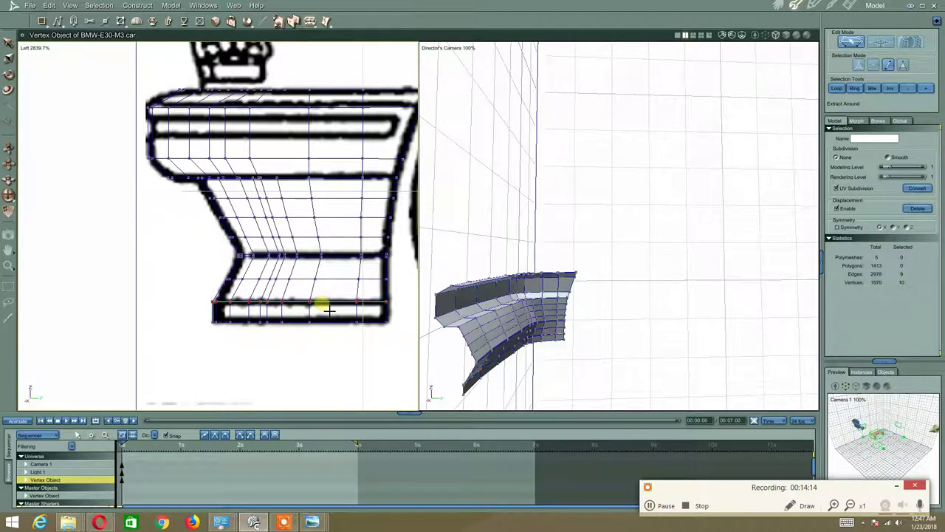
pyautogui.hotkey('ctrl', 'z')
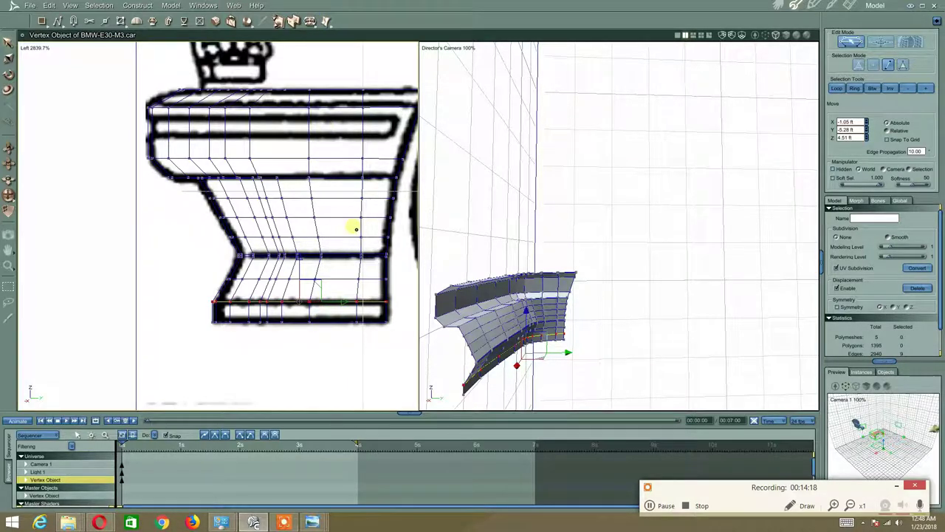
# Select the upper edge loop of the bumper's front face and round it slightly with Quick Fillet
pyautogui.moveTo(355, 228); pyautogui.dragTo(346, 280, button='middle')
pyautogui.scroll(1, 325, 236)
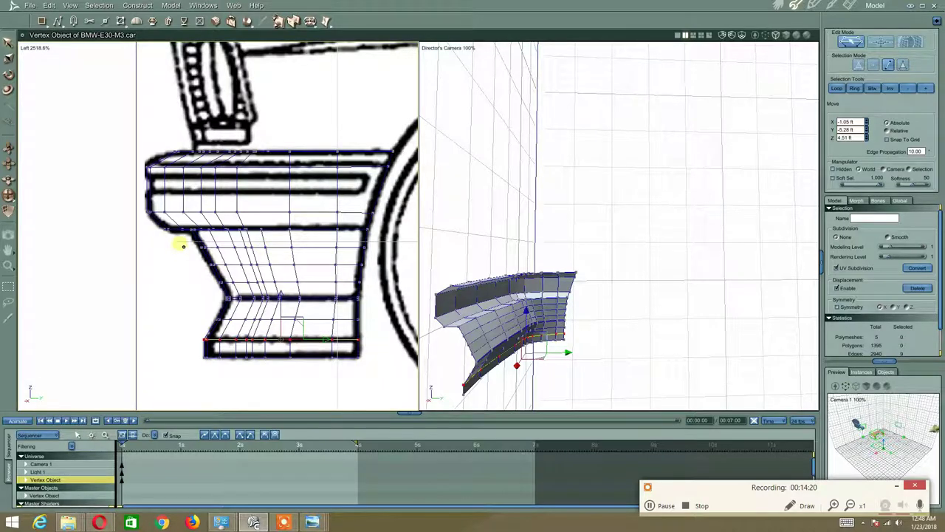
pyautogui.scroll(2, 185, 251)
pyautogui.rightClick(131, 298)
pyautogui.click(141, 282)
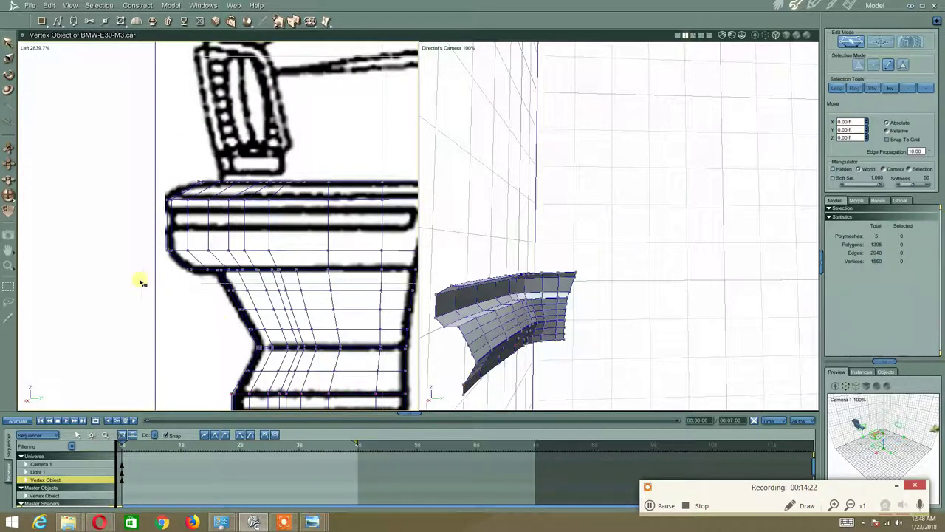
pyautogui.click(199, 203)
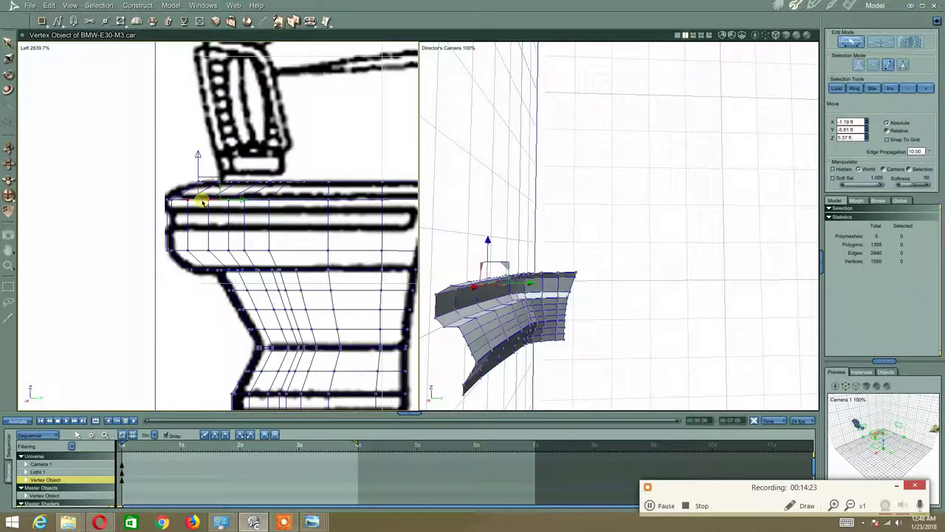
pyautogui.click(840, 90)
pyautogui.moveTo(350, 191); pyautogui.dragTo(348, 192, button='middle')
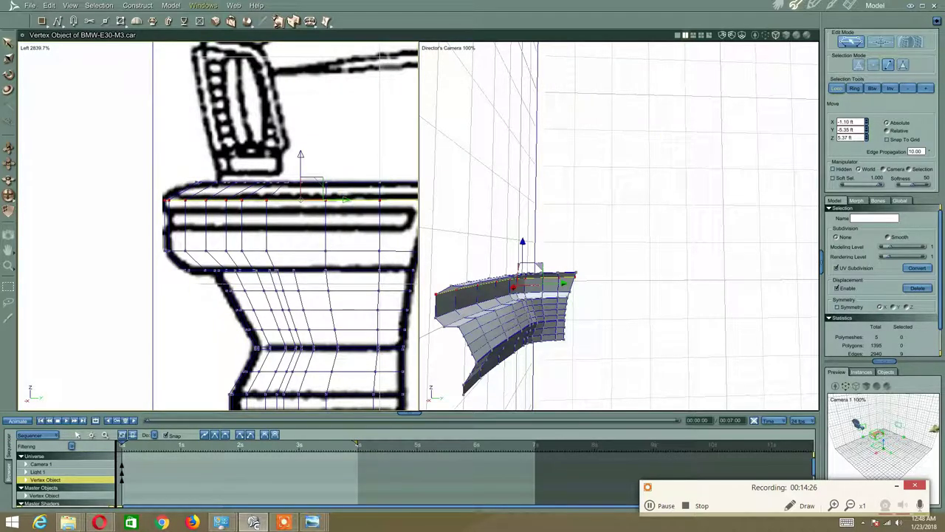
pyautogui.moveTo(314, 26); pyautogui.dragTo(311, 66)
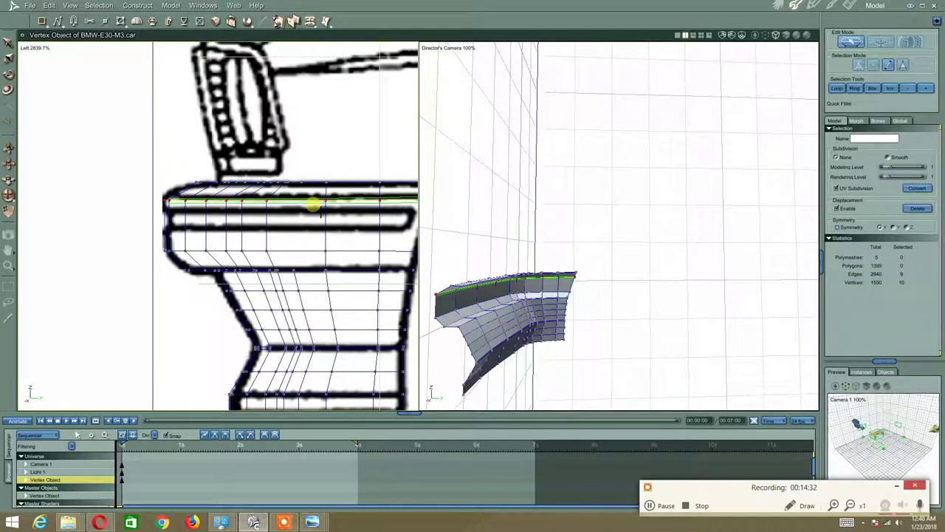
pyautogui.click(313, 205)
# Compare the bumper edges with two red car reference photos in Windows Photo Viewer and select the lower edge loop of the bumper's front face
pyautogui.click(342, 236)
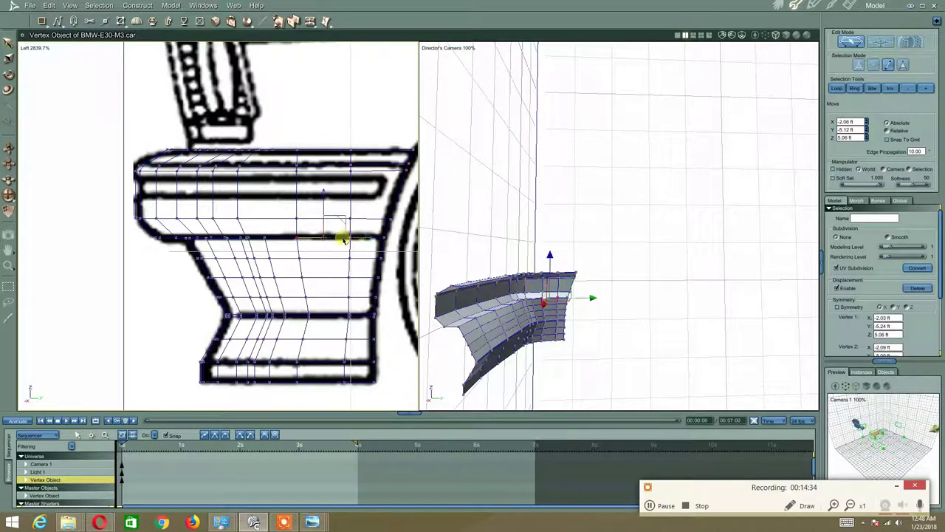
pyautogui.click(371, 220)
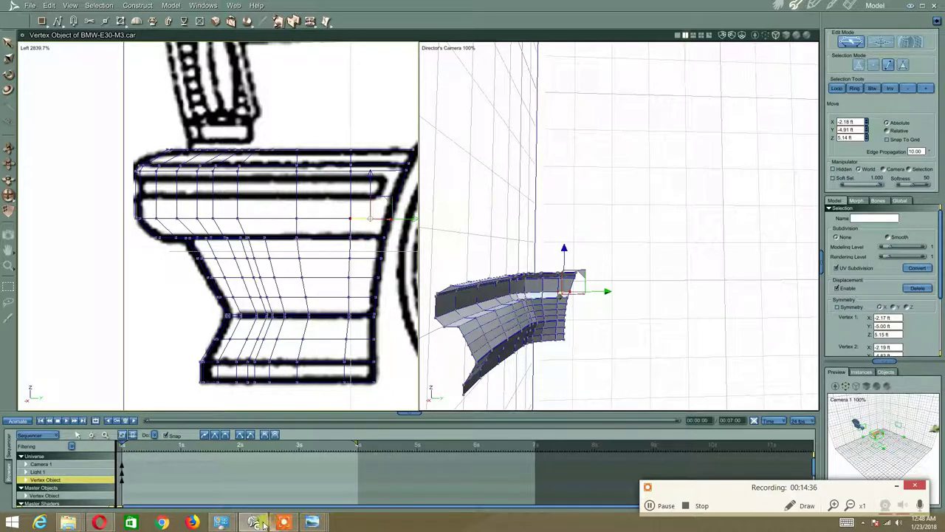
pyautogui.click(313, 522)
pyautogui.click(469, 499)
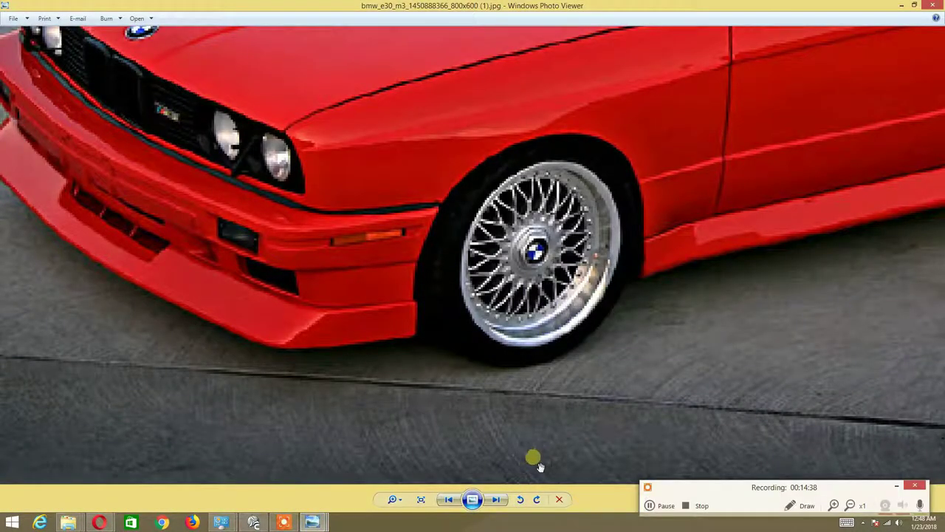
pyautogui.moveTo(312, 521)
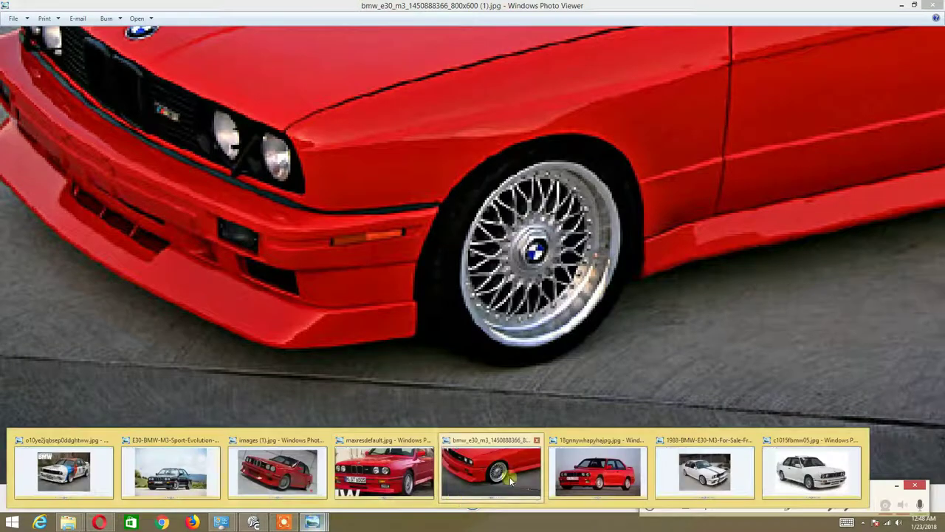
pyautogui.click(598, 473)
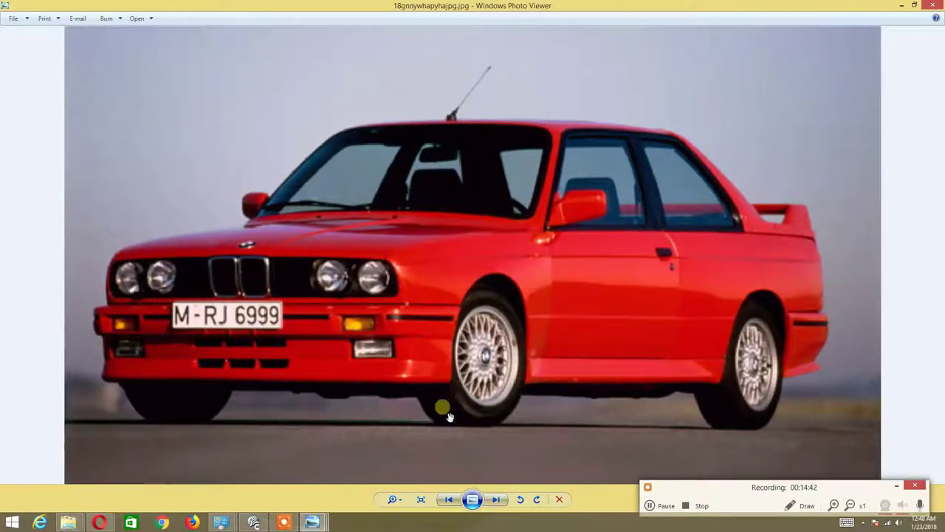
pyautogui.click(253, 522)
pyautogui.scroll(2, 277, 288)
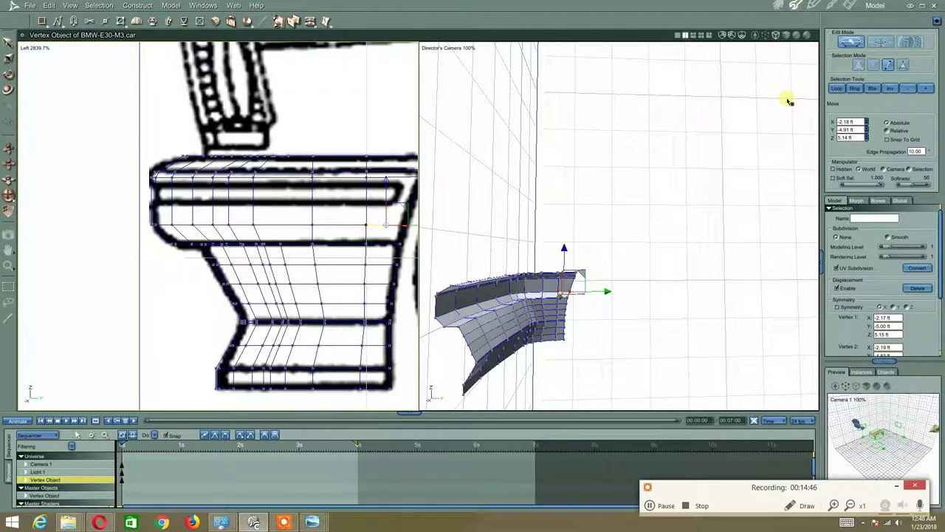
pyautogui.click(834, 89)
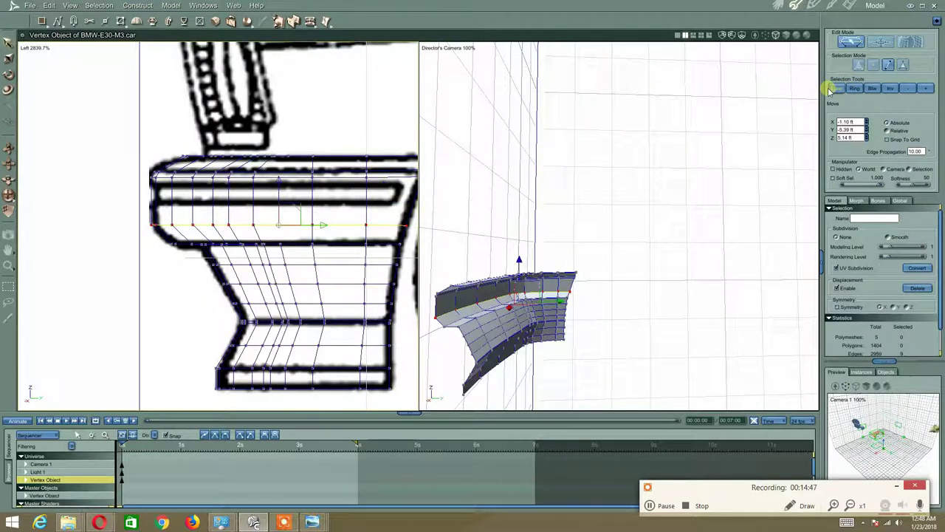
# Try Extract Around on the front face's lower edge loop, and undo it
pyautogui.click(312, 23)
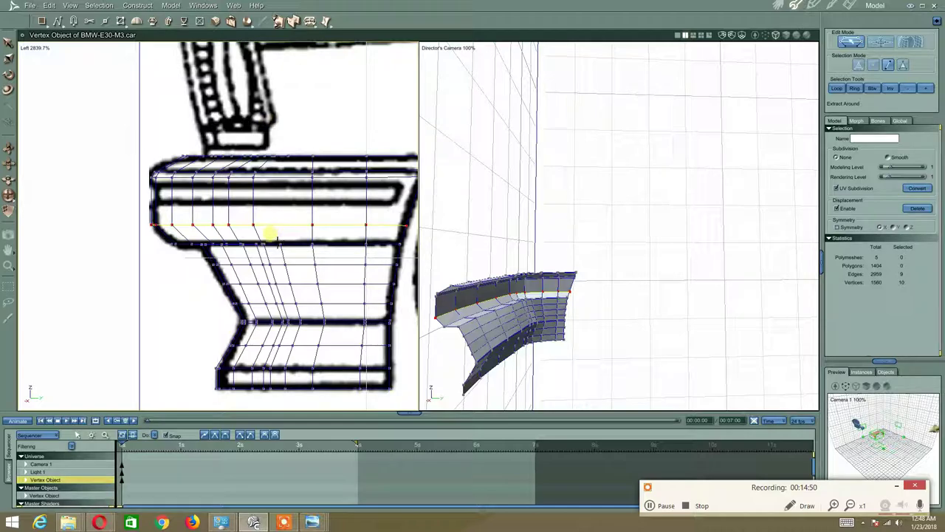
pyautogui.moveTo(322, 230); pyautogui.dragTo(322, 237)
pyautogui.scroll(-2, 131, 182)
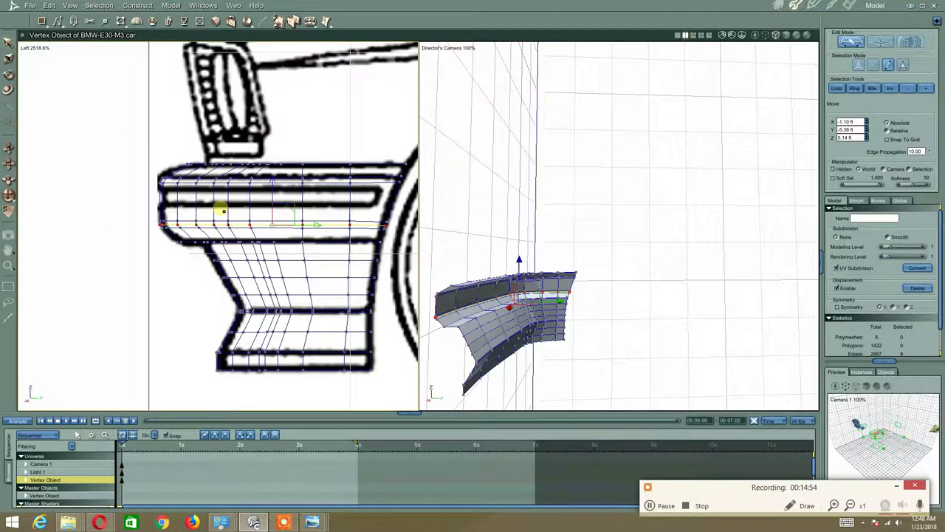
pyautogui.moveTo(221, 207); pyautogui.dragTo(191, 187, button='middle')
pyautogui.scroll(2, 213, 204)
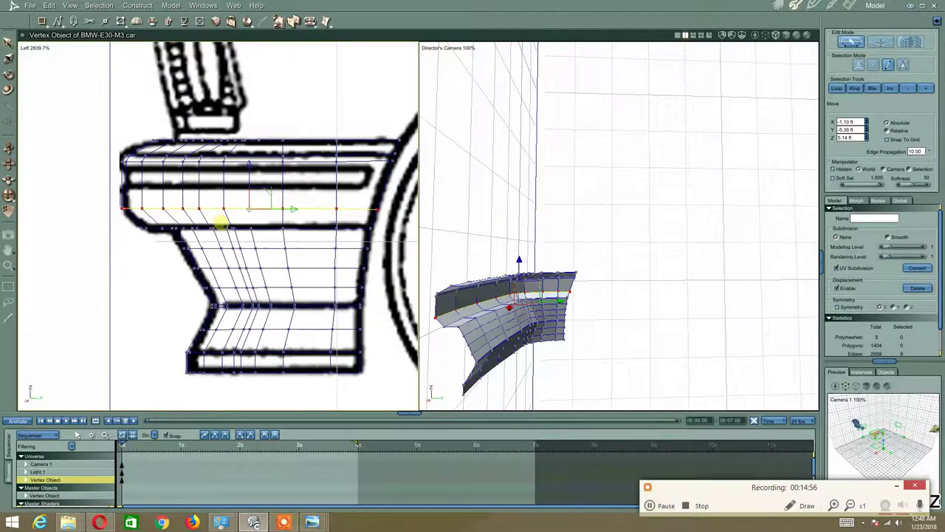
# Use Extract Along to add one new edge loop just below the front face's lower edge loop
pyautogui.click(142, 258)
pyautogui.doubleClick(187, 220)
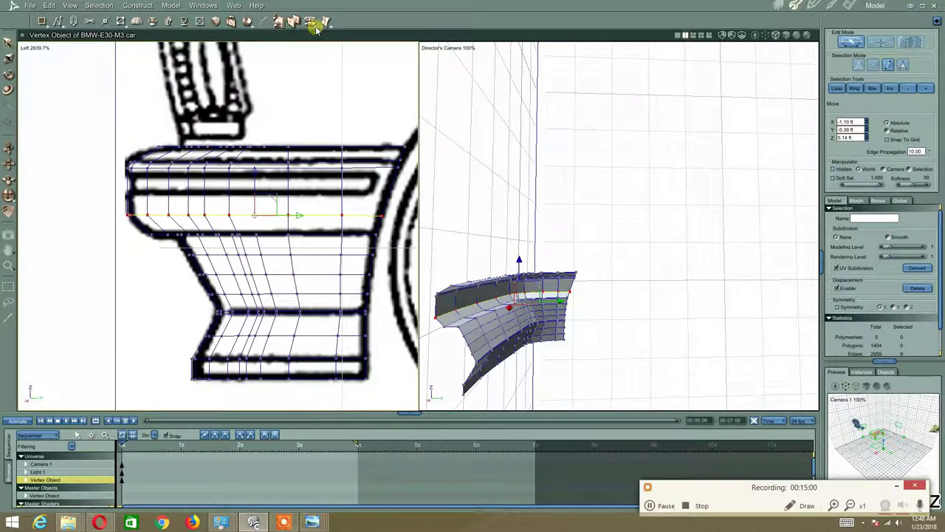
pyautogui.moveTo(311, 21); pyautogui.dragTo(310, 83)
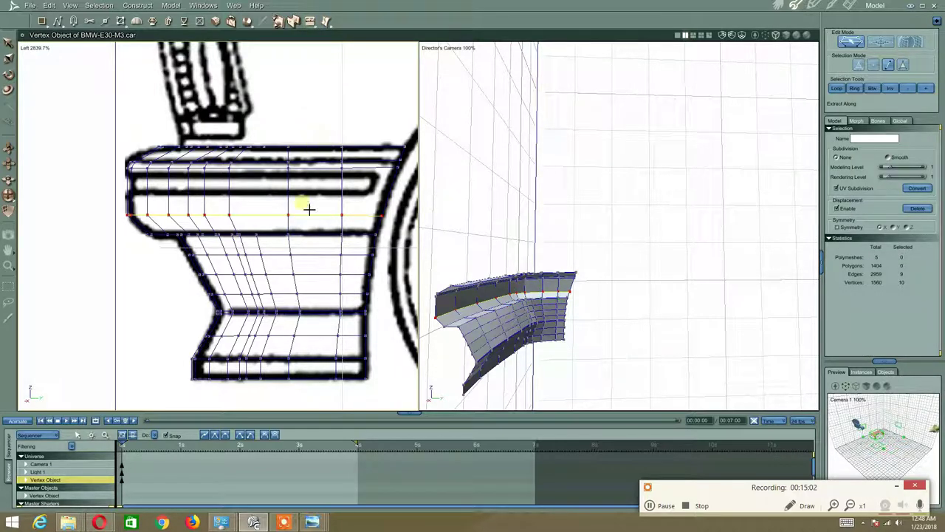
pyautogui.moveTo(302, 222); pyautogui.dragTo(294, 238)
pyautogui.moveTo(268, 204); pyautogui.dragTo(238, 200, button='middle')
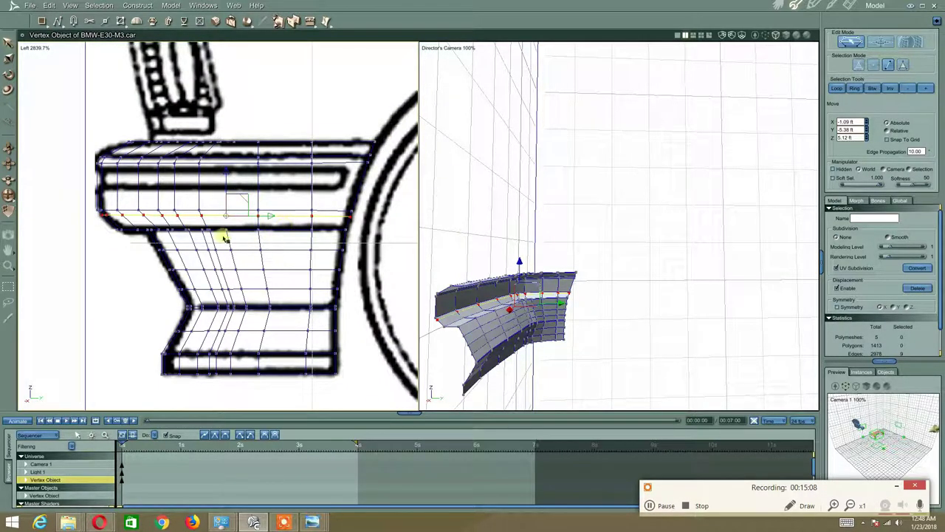
# Select the edge loop where the bumper's front section turns to its underside and compare the shape with c1015fbmw05.jpg in Windows Photo Viewer
pyautogui.click(120, 228)
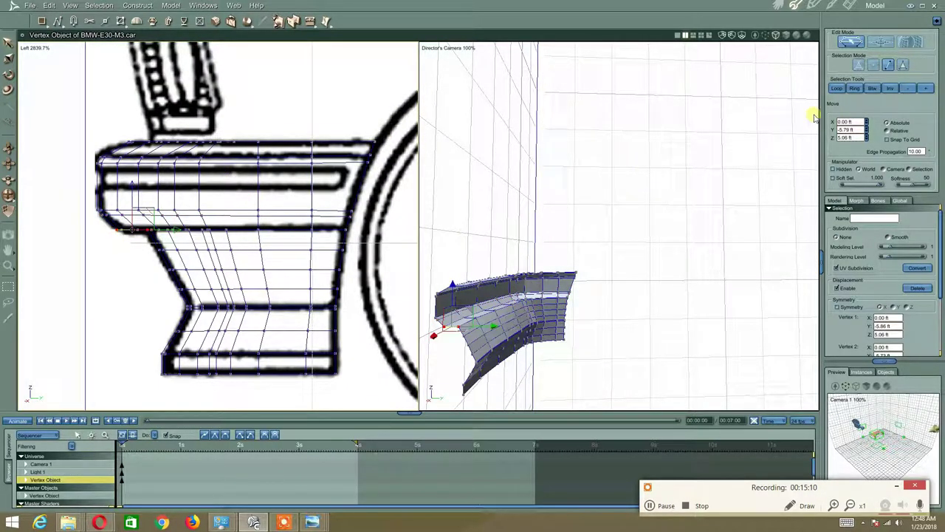
pyautogui.click(832, 88)
pyautogui.moveTo(478, 220); pyautogui.dragTo(491, 284, button='middle')
pyautogui.click(485, 292)
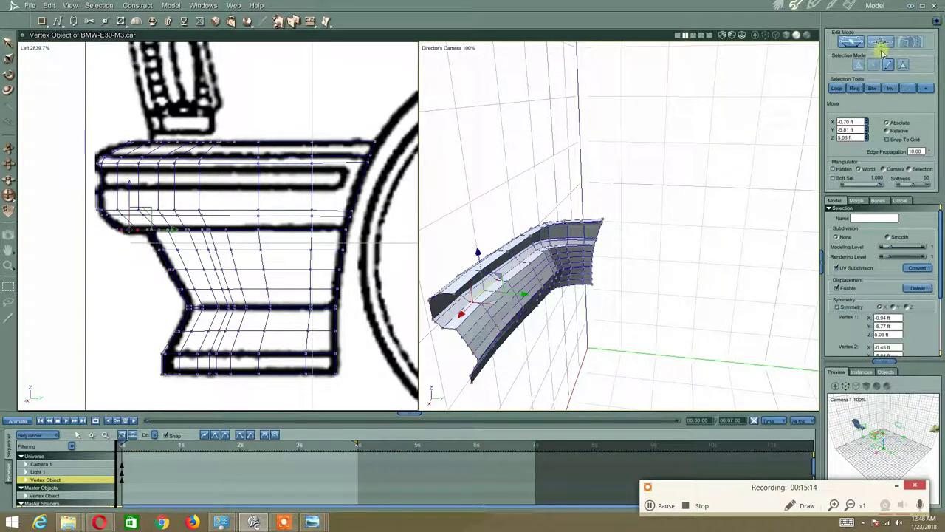
pyautogui.click(837, 88)
pyautogui.moveTo(497, 197); pyautogui.dragTo(496, 274, button='middle')
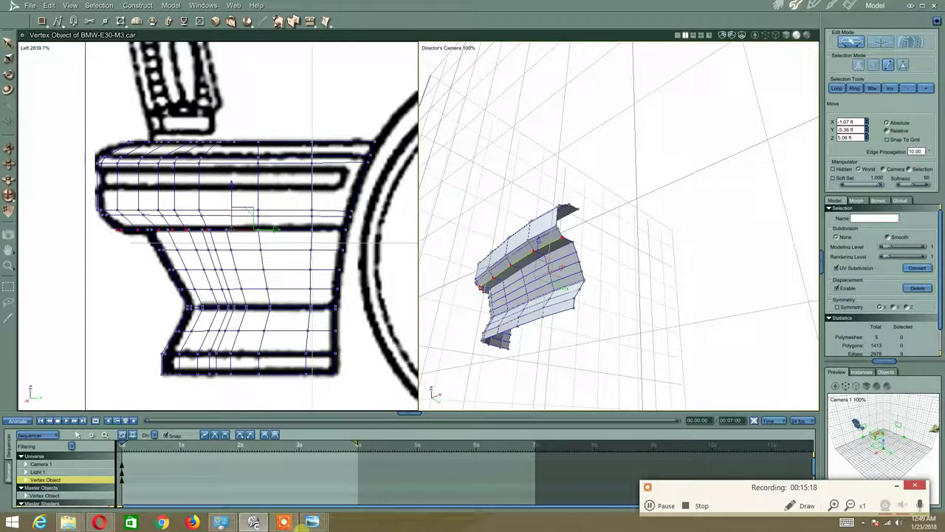
pyautogui.moveTo(312, 522)
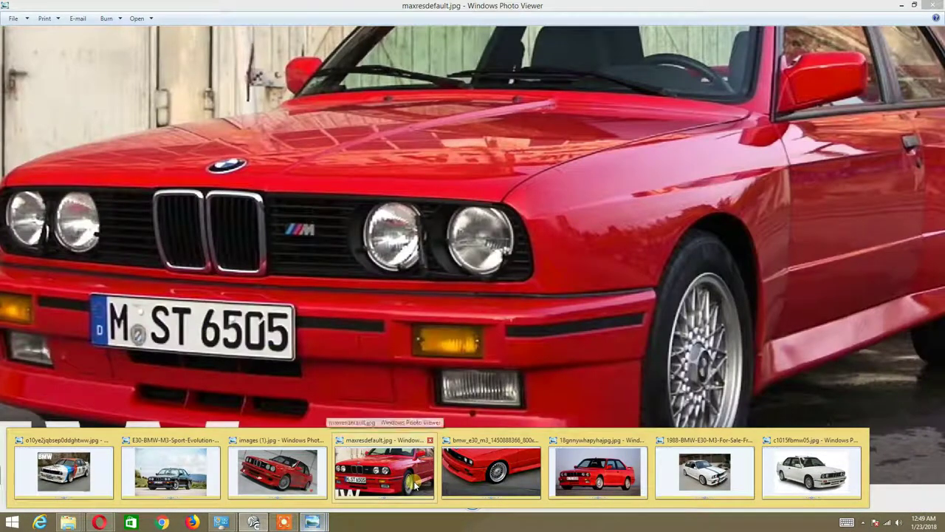
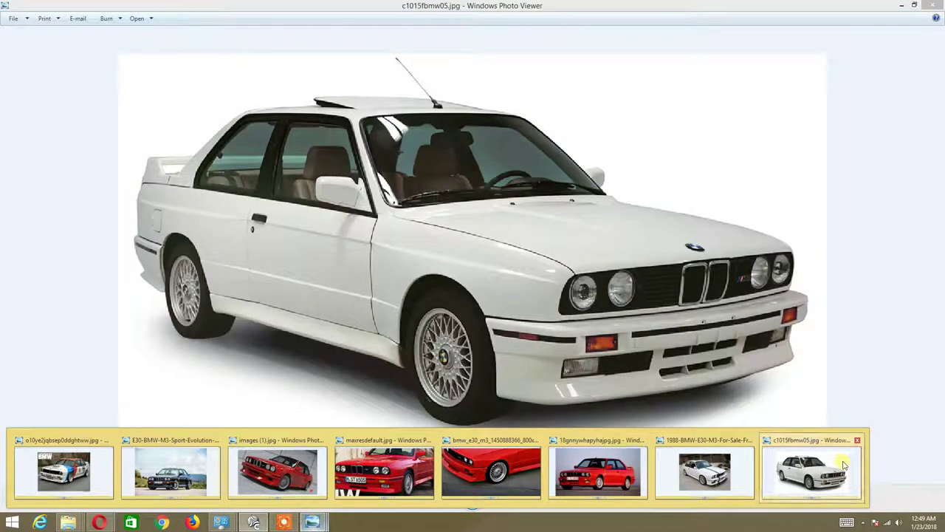
pyautogui.click(816, 468)
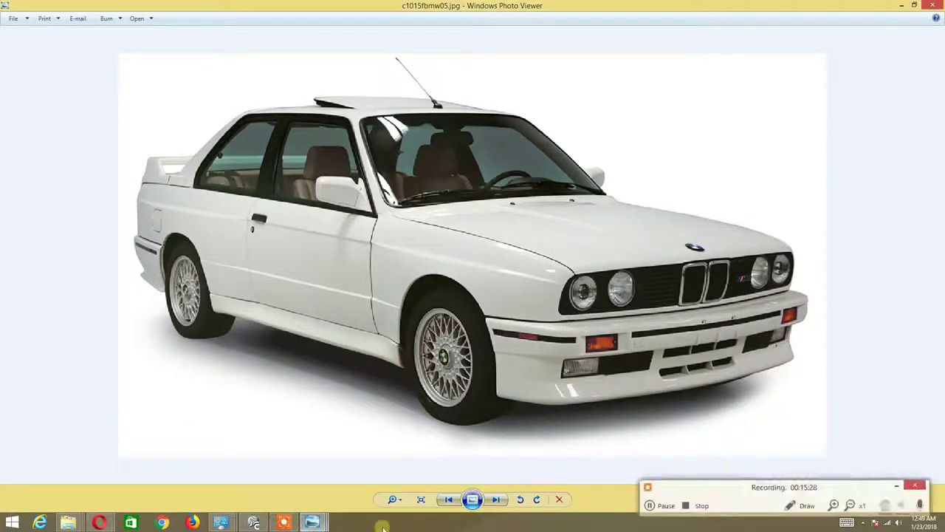
pyautogui.click(253, 522)
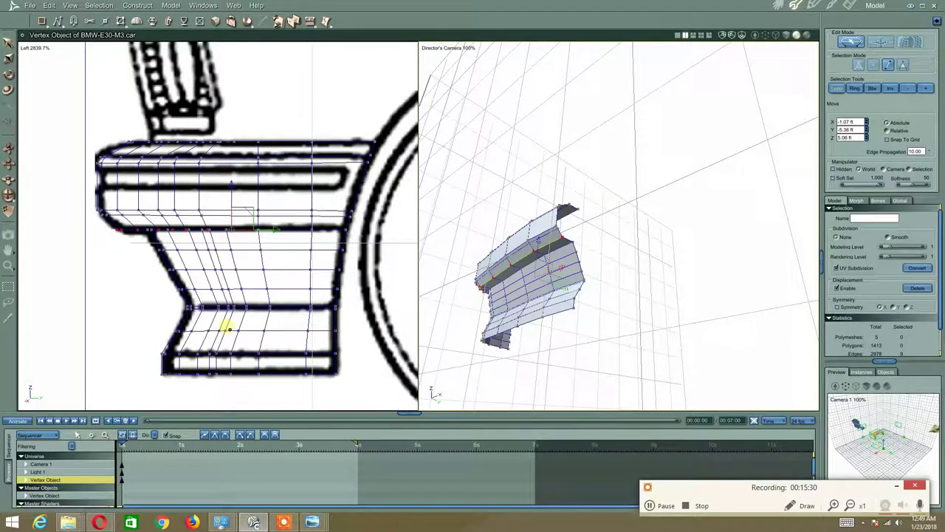
pyautogui.moveTo(543, 308); pyautogui.dragTo(510, 295, button='middle')
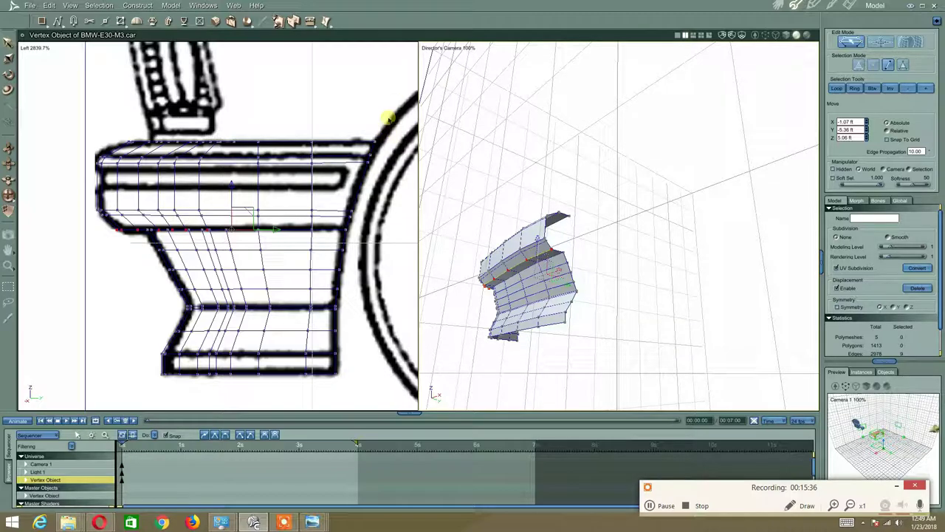
# Use Extract Along to add one new edge loop beside the selected loop at the front section's turn to the underside
pyautogui.click(309, 21)
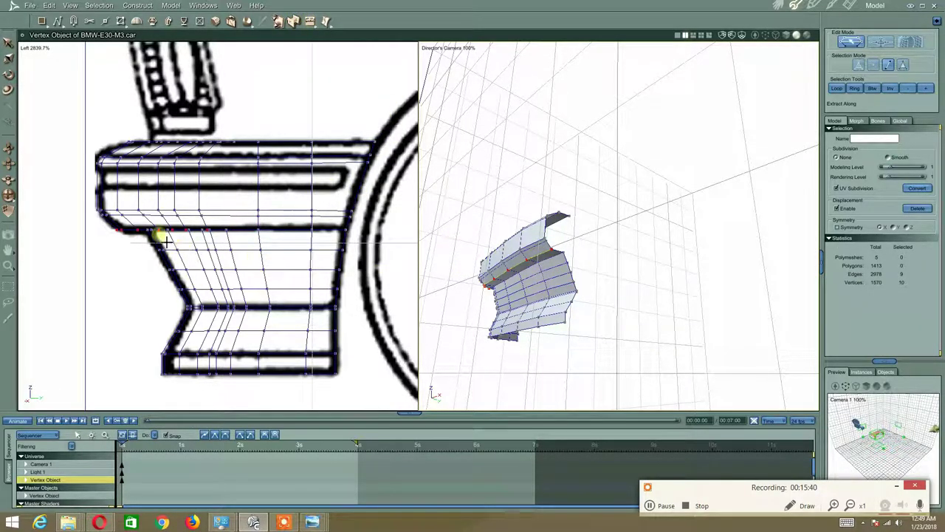
pyautogui.moveTo(541, 259); pyautogui.dragTo(537, 243)
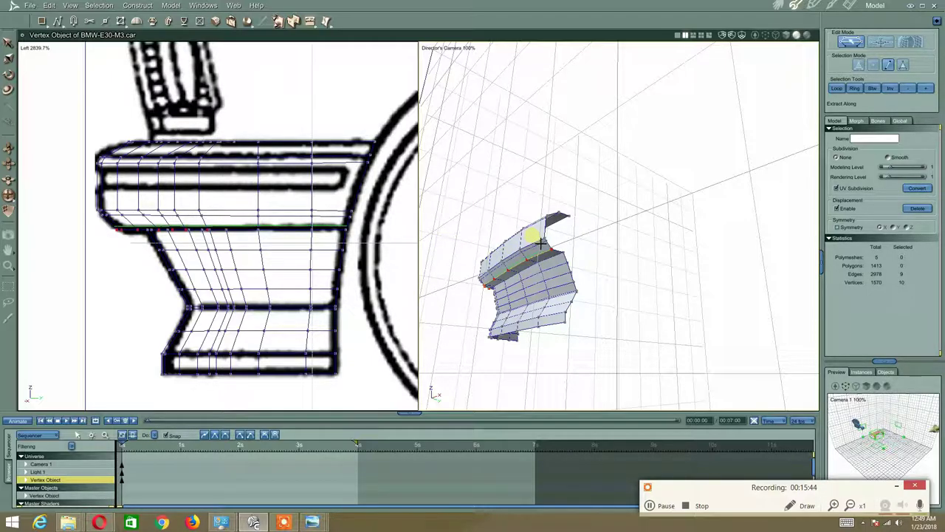
pyautogui.click(540, 244)
# Select the edge loop where the underside meets the recessed lower section and compare it with 18gnnywhapyhajpg.jpg in Windows Photo Viewer
pyautogui.moveTo(474, 252); pyautogui.dragTo(515, 226, button='middle')
pyautogui.click(572, 240)
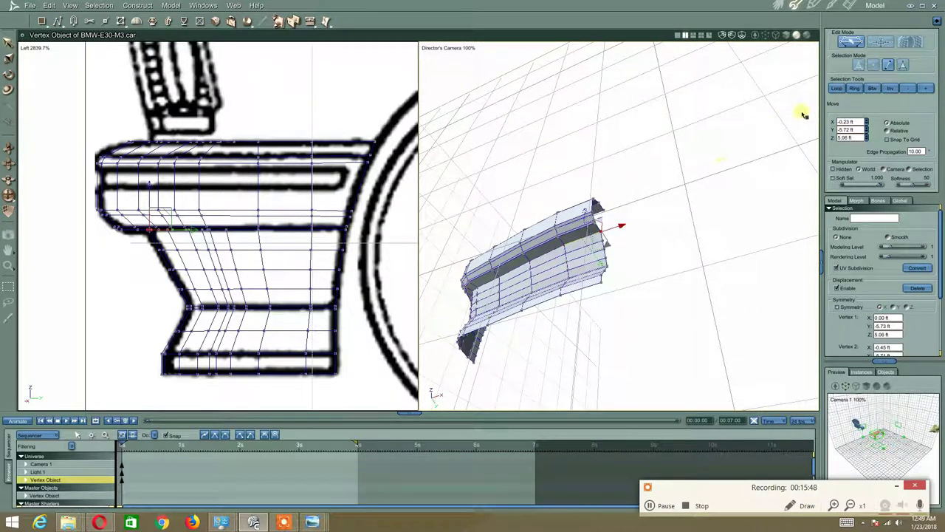
pyautogui.click(835, 88)
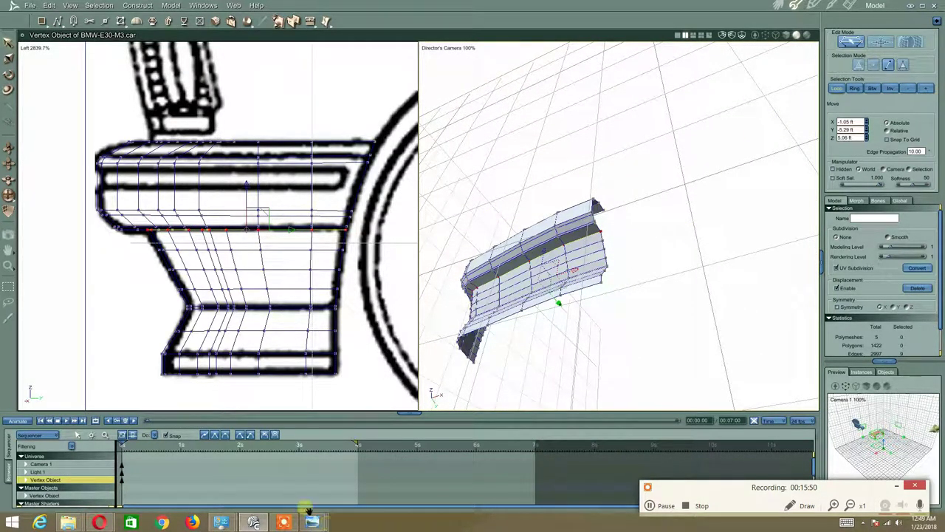
pyautogui.moveTo(620, 465)
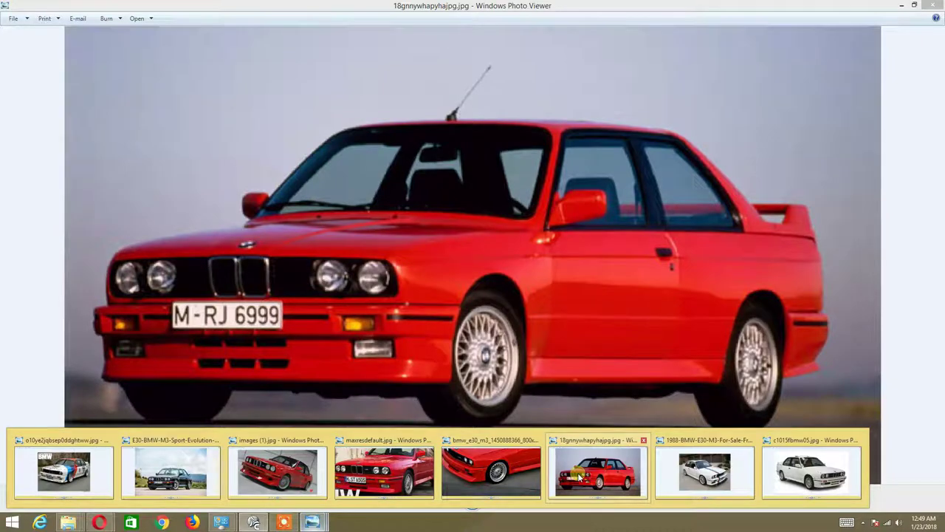
pyautogui.click(580, 473)
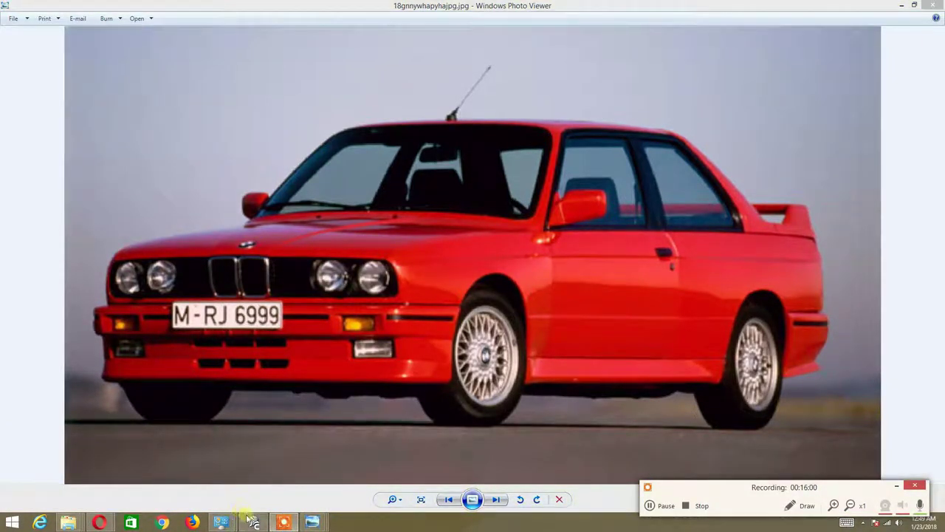
pyautogui.click(253, 522)
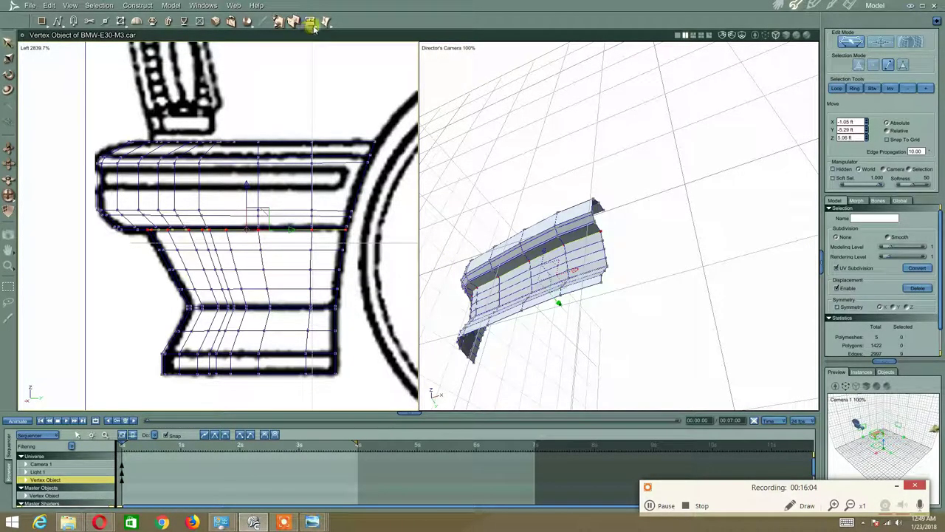
# Use Extract Around to add supporting edge loops on both sides of the selected loop between the underside and lower section
pyautogui.moveTo(315, 27); pyautogui.dragTo(310, 65)
pyautogui.moveTo(575, 250); pyautogui.dragTo(575, 256)
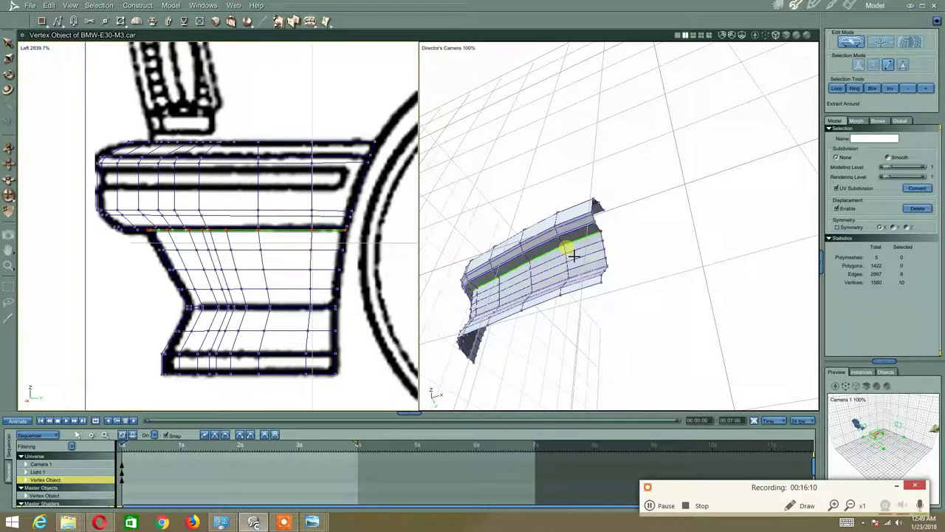
pyautogui.click(574, 258)
# Select the edge loop along the bumper's top surface and add supporting loops on both sides with Extract Around
pyautogui.moveTo(479, 274); pyautogui.dragTo(534, 285, button='middle')
pyautogui.moveTo(530, 282); pyautogui.dragTo(528, 216)
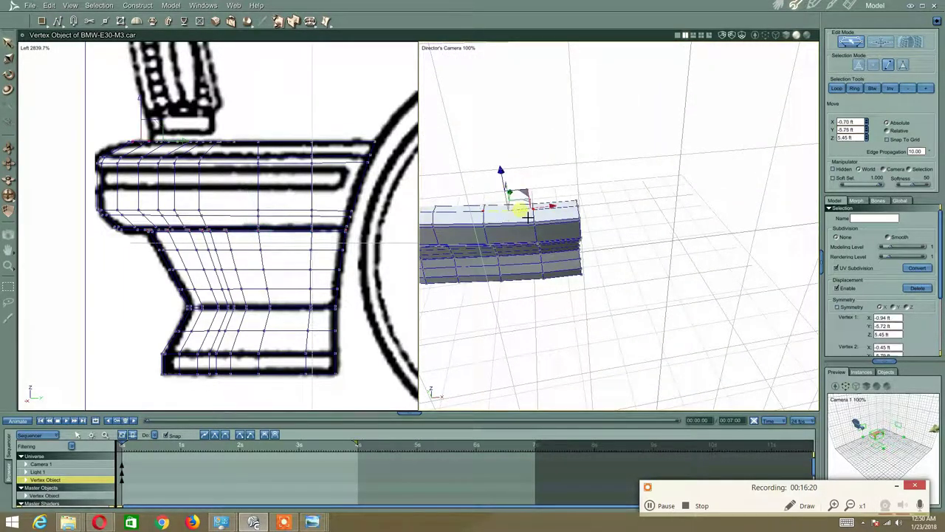
pyautogui.click(837, 87)
pyautogui.moveTo(596, 219); pyautogui.dragTo(612, 237, button='middle')
pyautogui.moveTo(613, 237); pyautogui.dragTo(628, 255)
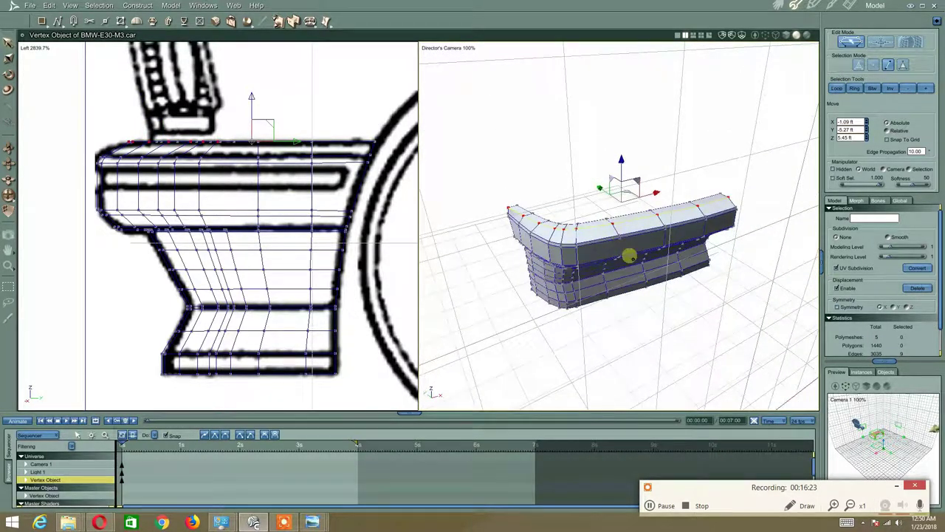
pyautogui.click(311, 22)
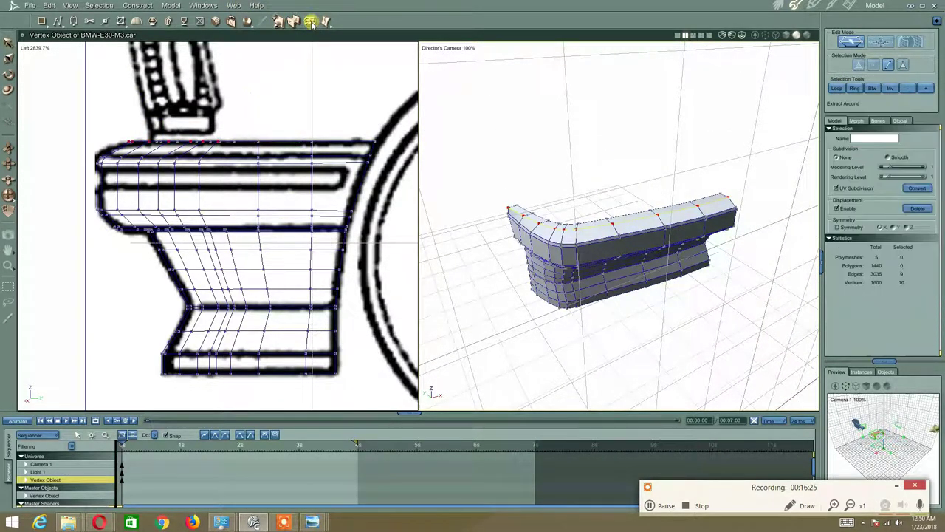
pyautogui.click(589, 237)
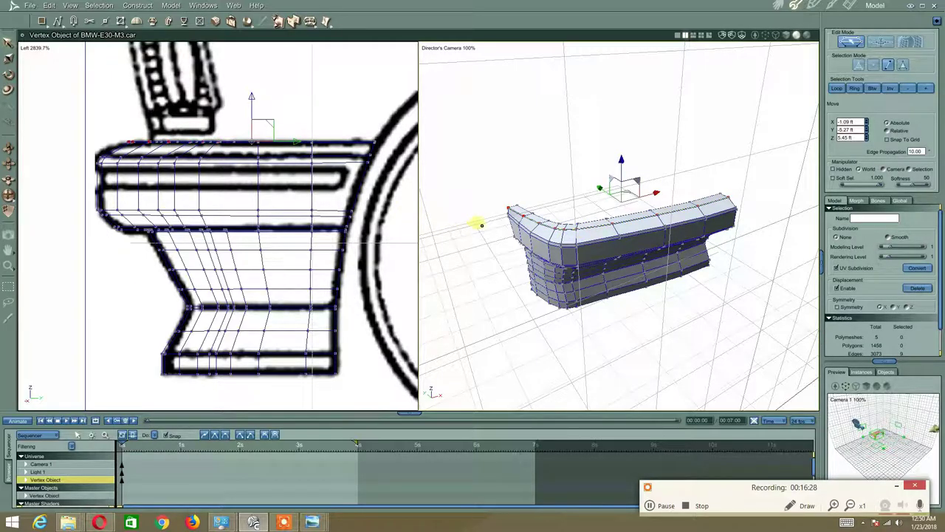
# Inspect the new loops around the bumper's top corner, then select the whole bumper mesh in polygon mode and check its shape
pyautogui.moveTo(480, 225); pyautogui.dragTo(573, 267, button='middle')
pyautogui.scroll(5, 575, 263)
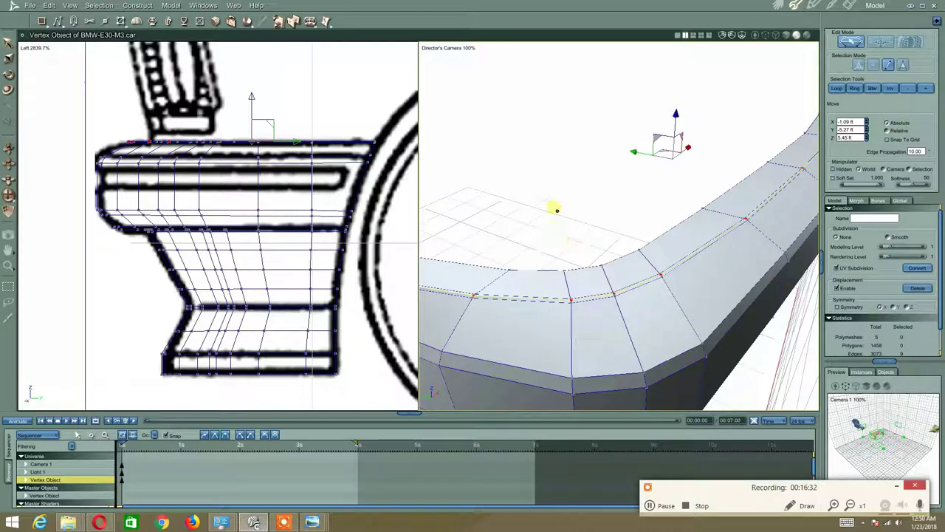
pyautogui.scroll(-5, 556, 210)
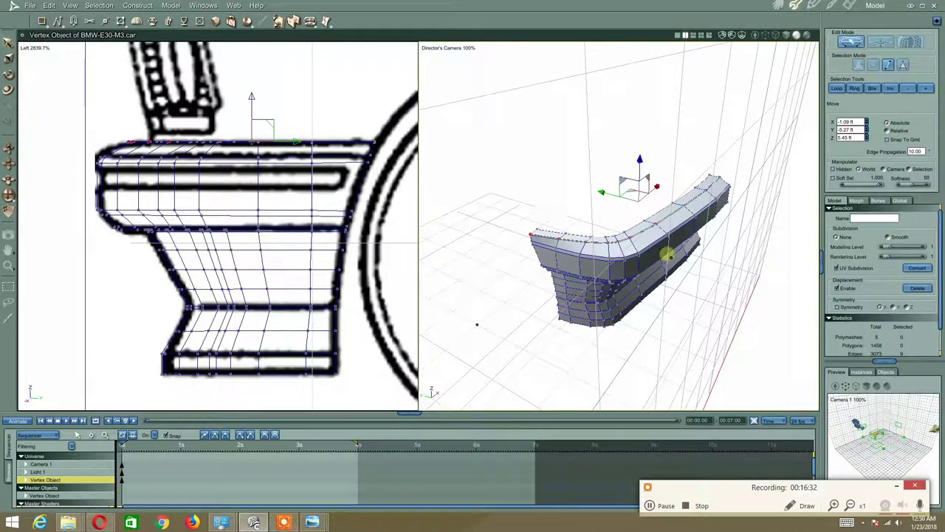
pyautogui.moveTo(667, 255); pyautogui.dragTo(610, 242, button='middle')
pyautogui.click(611, 336)
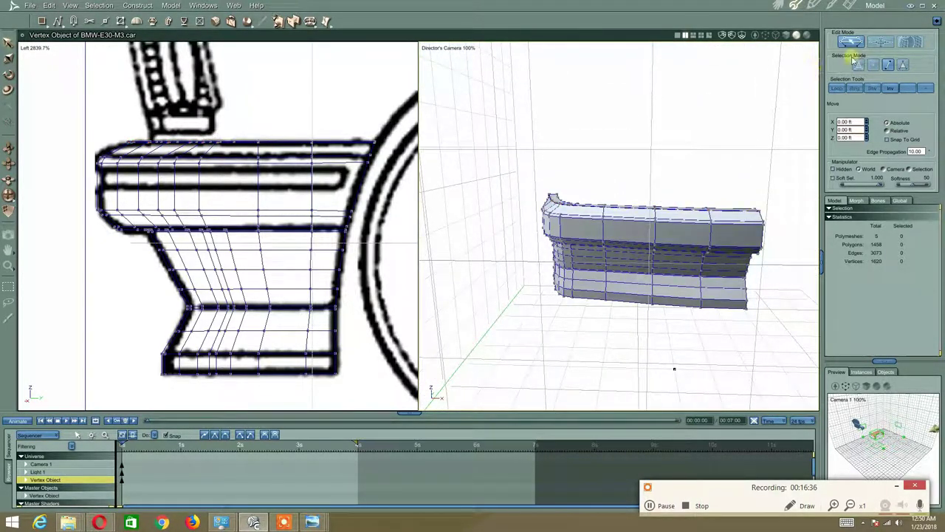
pyautogui.click(902, 66)
pyautogui.click(613, 270)
pyautogui.moveTo(612, 211); pyautogui.dragTo(632, 186)
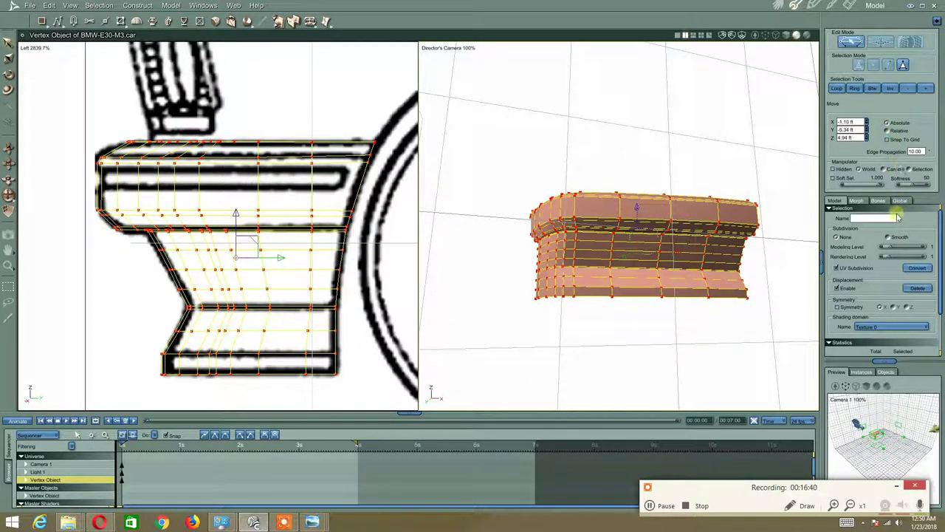
pyautogui.moveTo(656, 194); pyautogui.dragTo(644, 168)
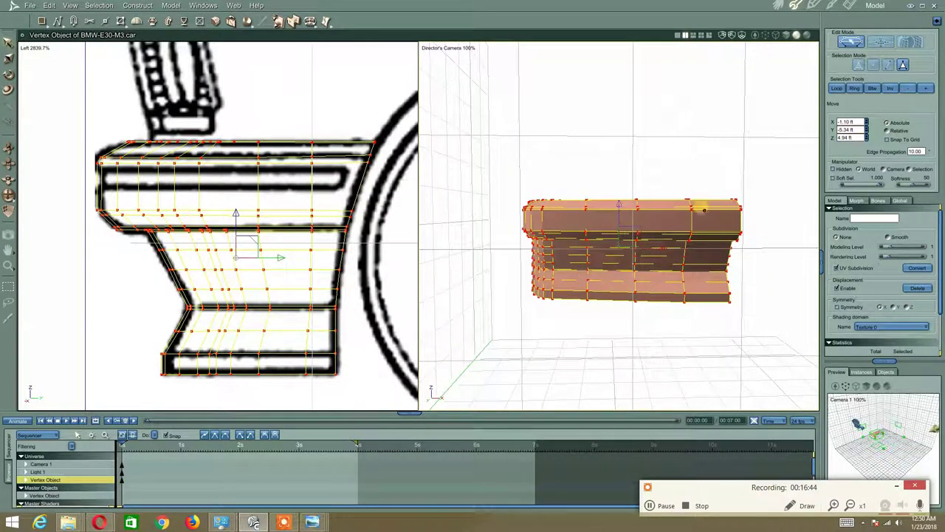
pyautogui.moveTo(704, 210); pyautogui.dragTo(699, 228)
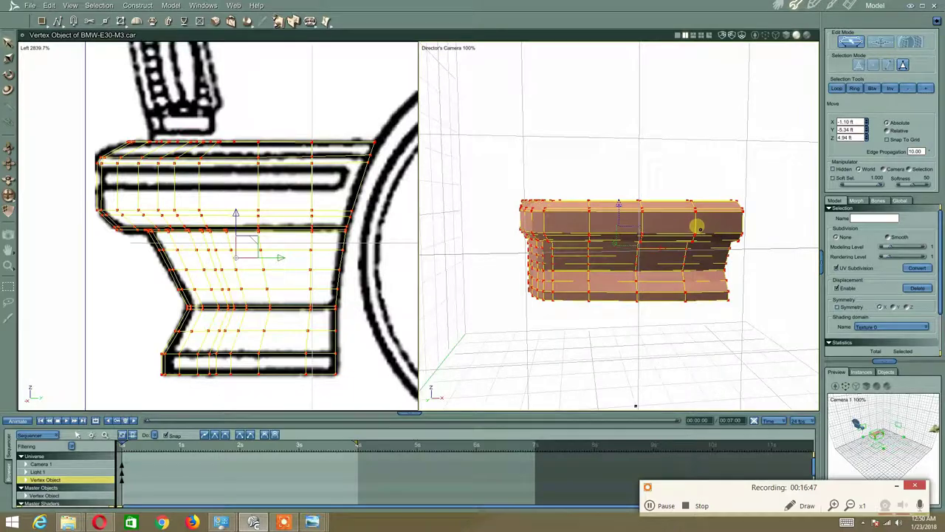
# Switch the perspective viewport to the Front view so the bumper overlays the front blueprint
pyautogui.click(445, 50)
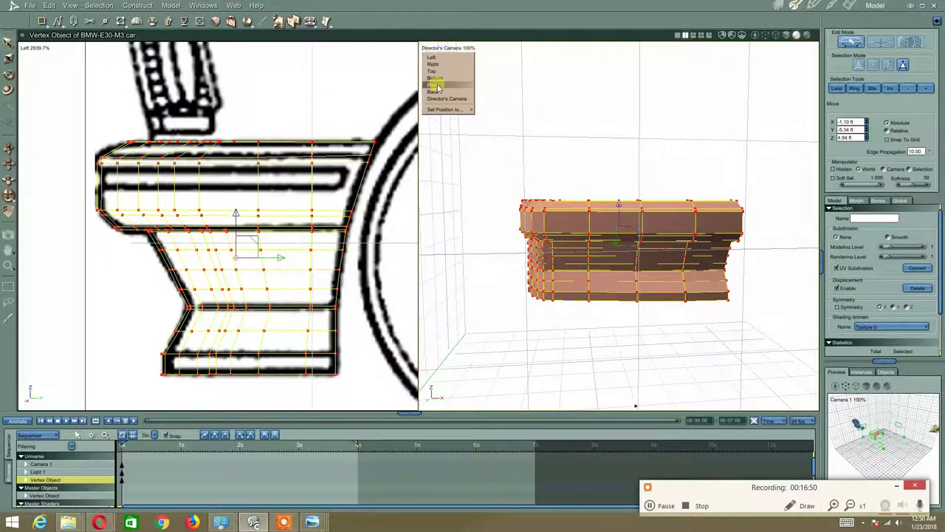
pyautogui.click(436, 85)
pyautogui.scroll(-2, 569, 106)
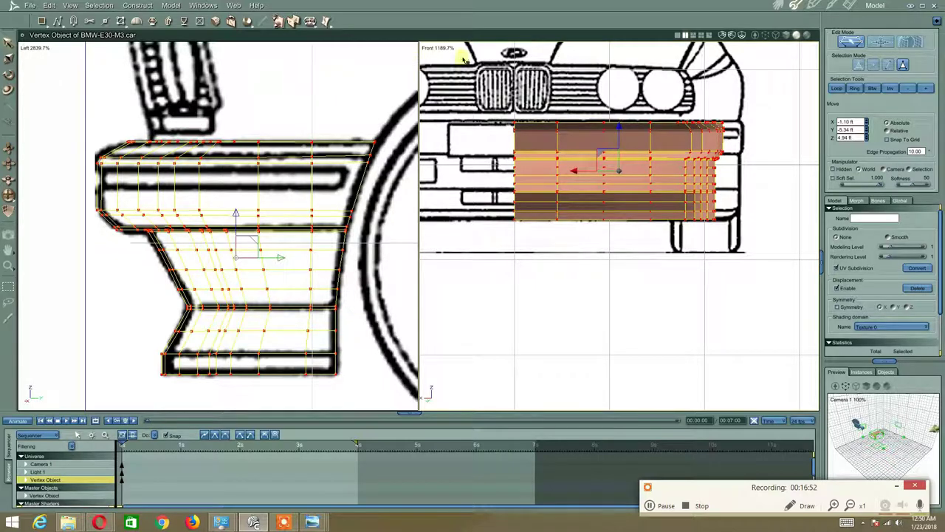
pyautogui.click(443, 49)
pyautogui.click(445, 59)
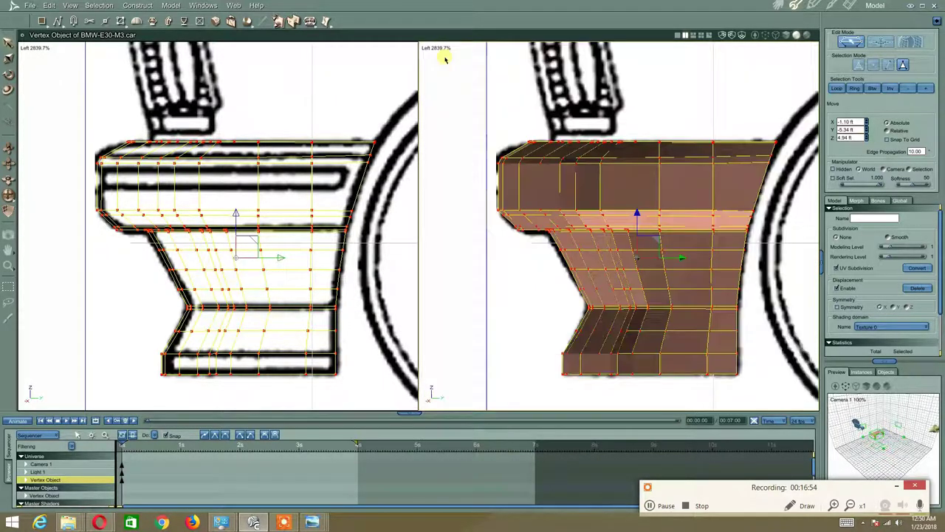
pyautogui.click(443, 49)
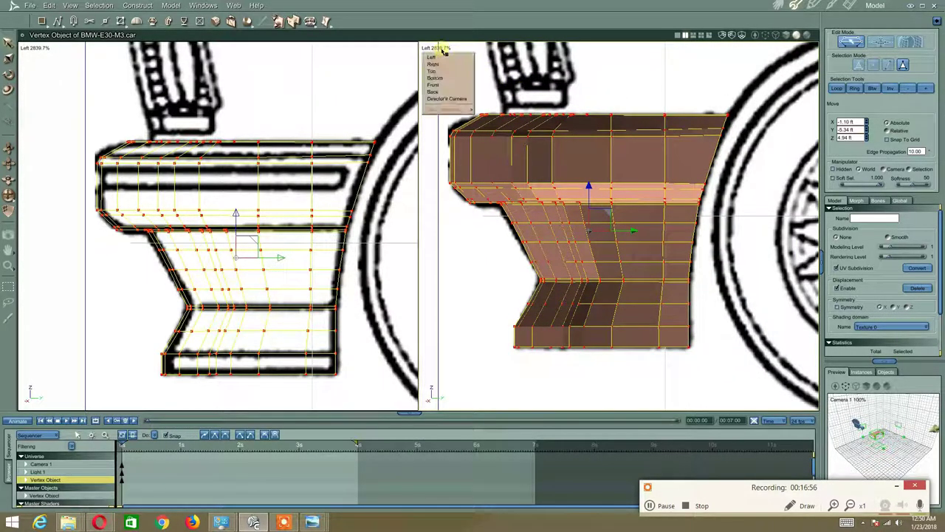
pyautogui.click(433, 85)
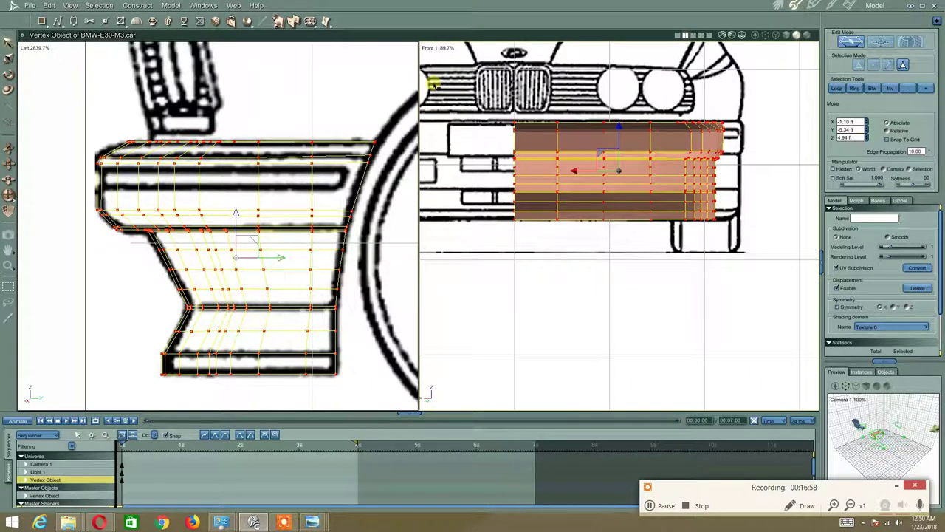
pyautogui.scroll(3, 576, 102)
pyautogui.moveTo(736, 43); pyautogui.dragTo(727, 56, button='middle')
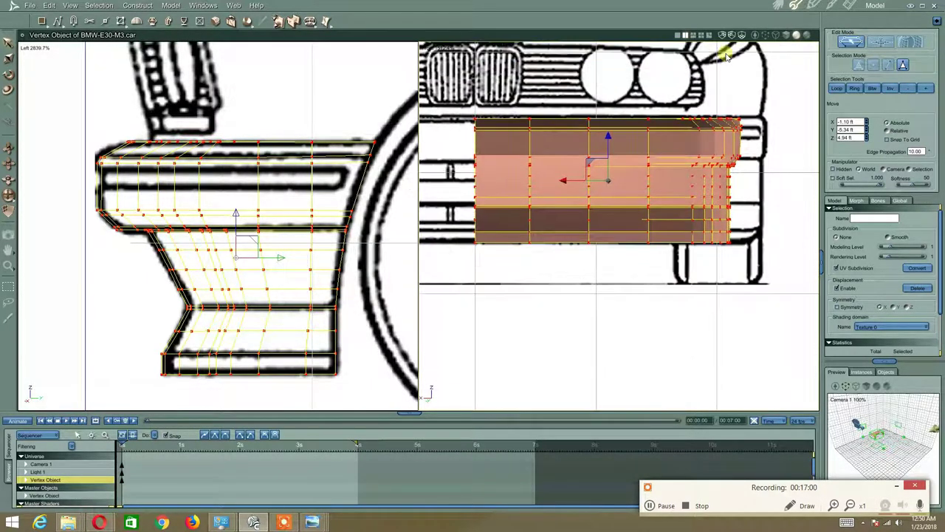
# Display the front viewport as wireframe, compare the bumper with the blueprint outlines, and clear the mesh selection
pyautogui.click(778, 36)
pyautogui.scroll(2, 635, 81)
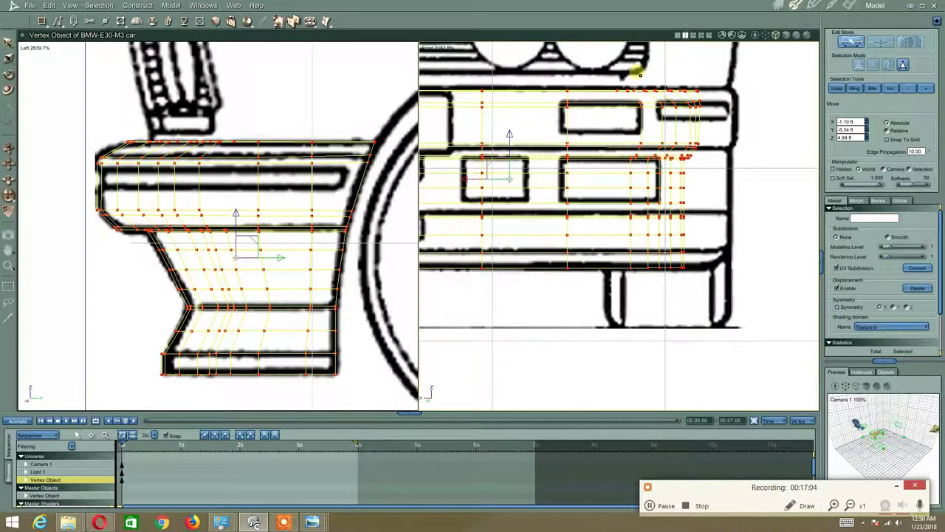
pyautogui.scroll(2, 640, 49)
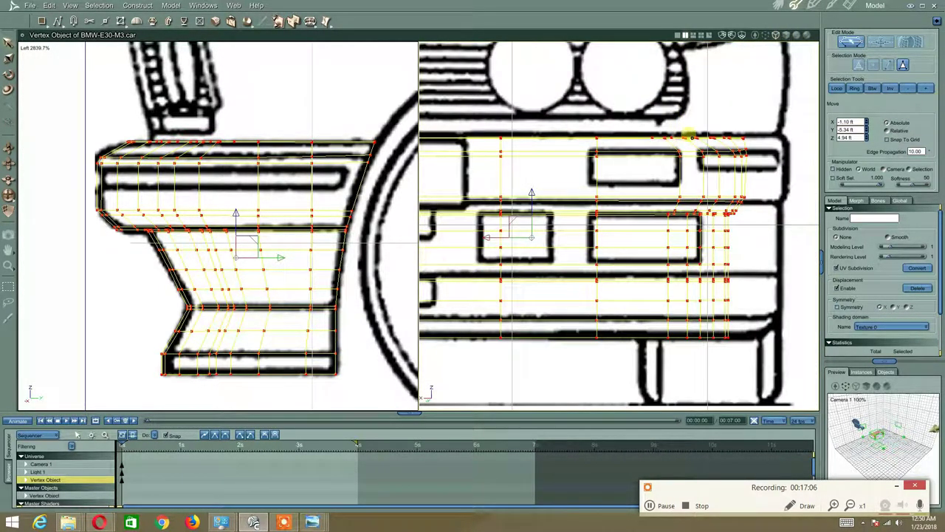
pyautogui.scroll(3, 689, 137)
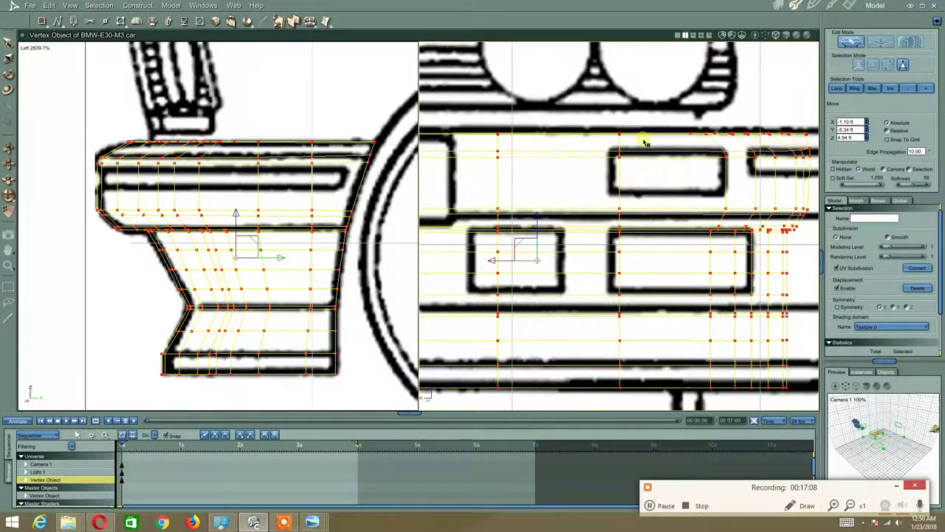
pyautogui.click(639, 100)
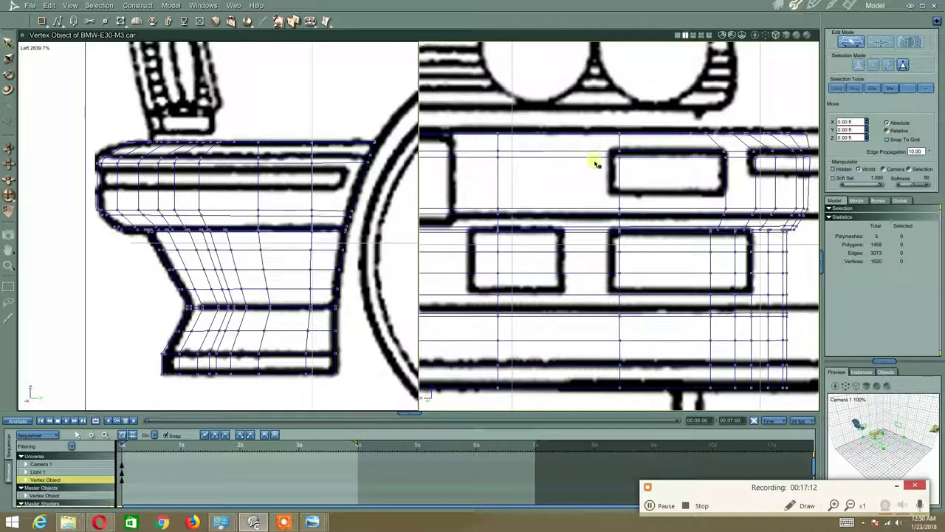
pyautogui.scroll(-2, 590, 161)
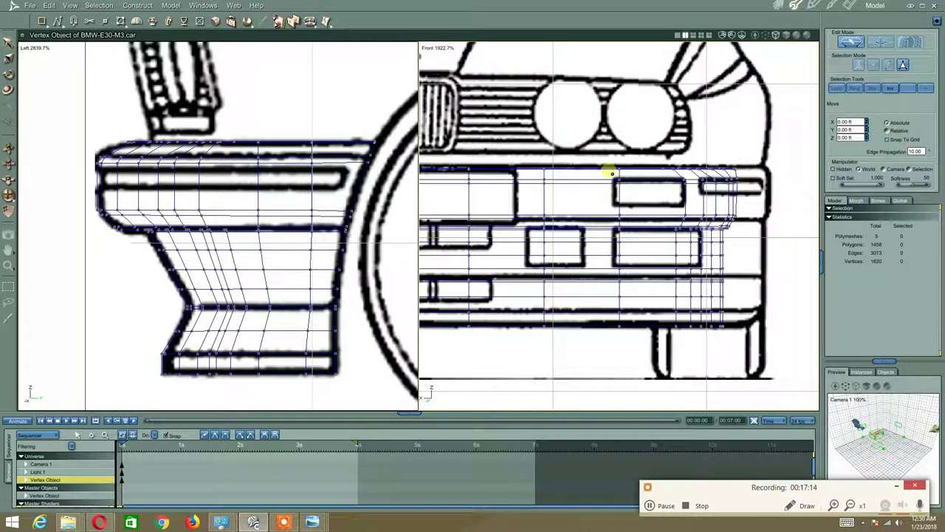
pyautogui.moveTo(122, 158); pyautogui.dragTo(174, 165, button='middle')
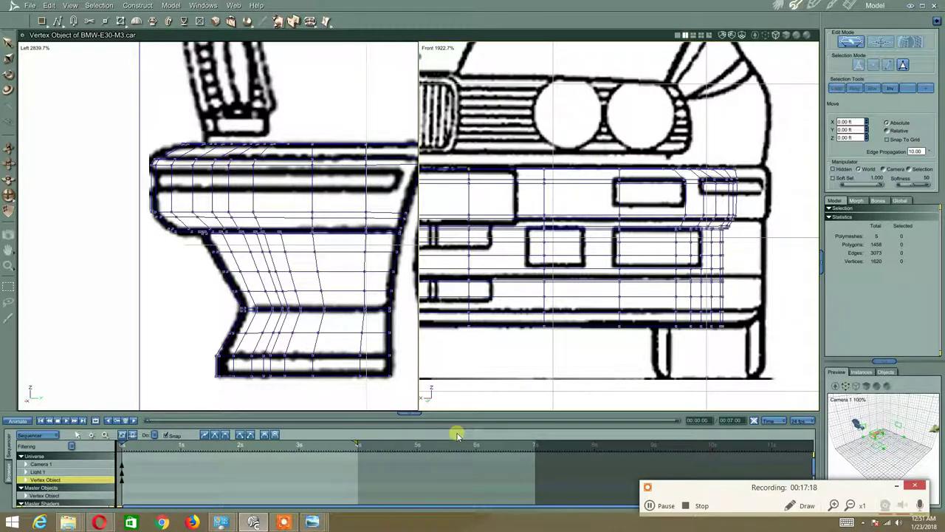
# Reveal the hidden car body vertices and show them with the bumper in the Front view over the blueprint
pyautogui.click(439, 48)
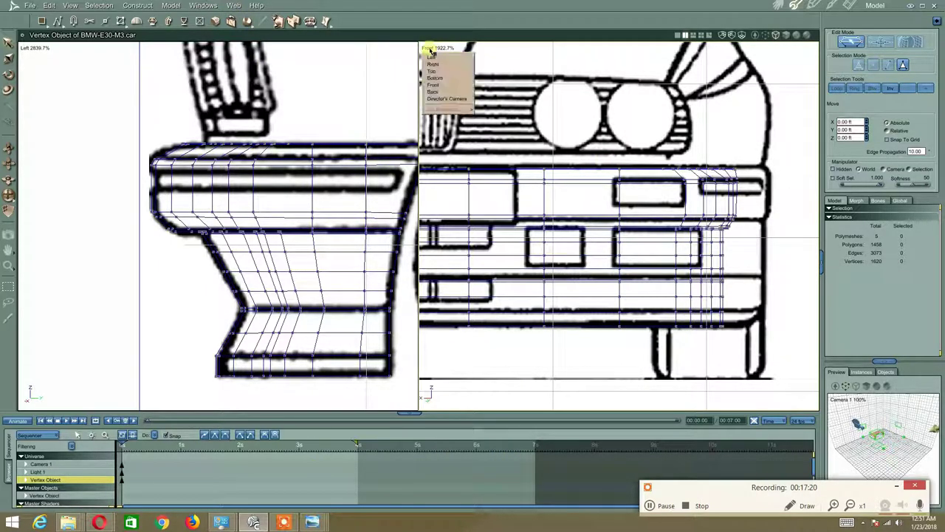
pyautogui.click(434, 93)
pyautogui.moveTo(572, 179); pyautogui.dragTo(568, 185, button='middle')
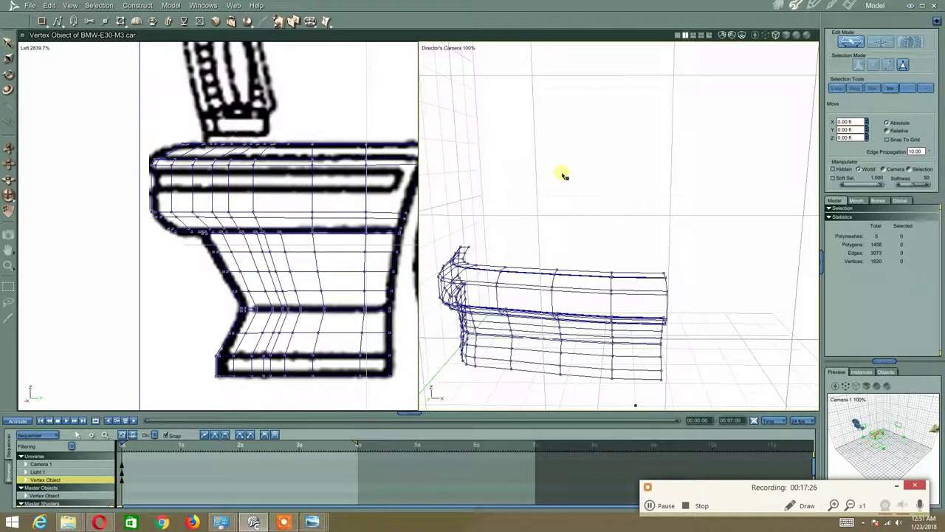
pyautogui.click(73, 6)
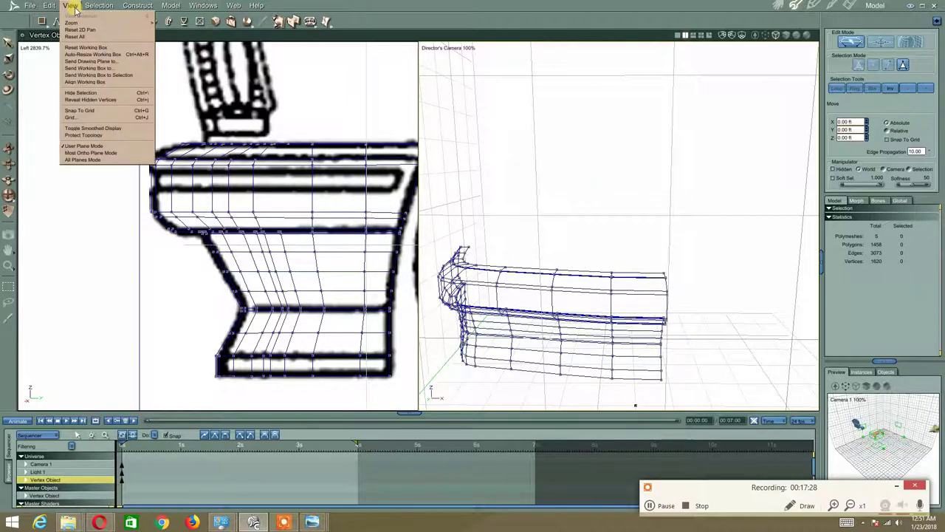
pyautogui.click(78, 99)
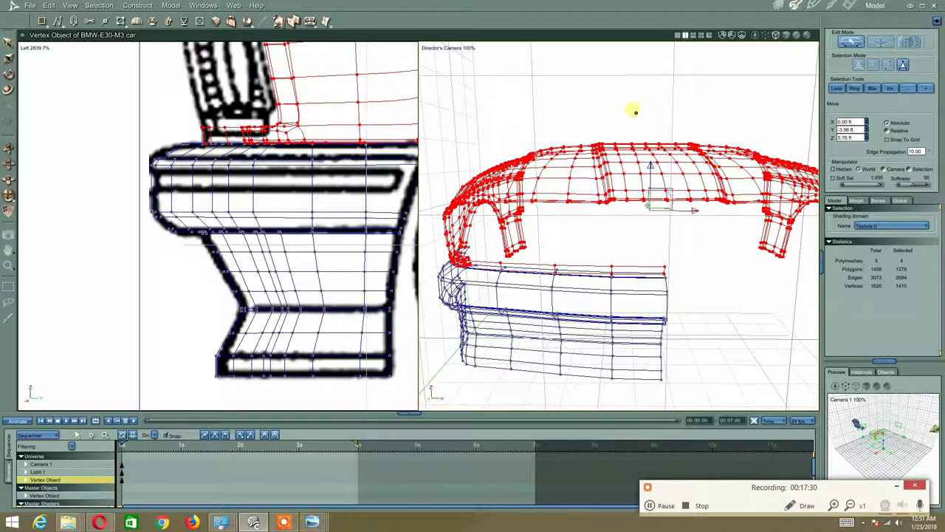
pyautogui.click(449, 53)
pyautogui.click(436, 78)
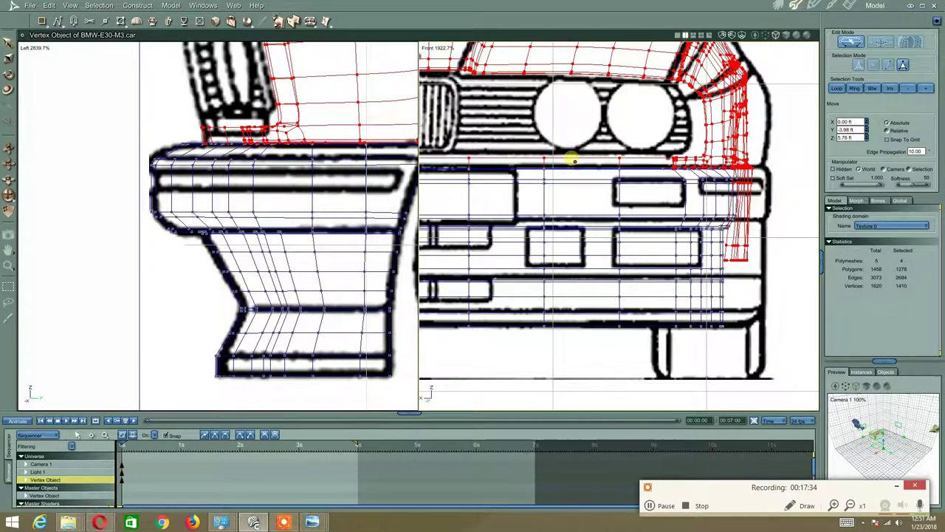
# Compare the selected body and the bumper with the blueprint's front outlines around the headlights and lamp openings, then clear the selection
pyautogui.scroll(-5, 574, 161)
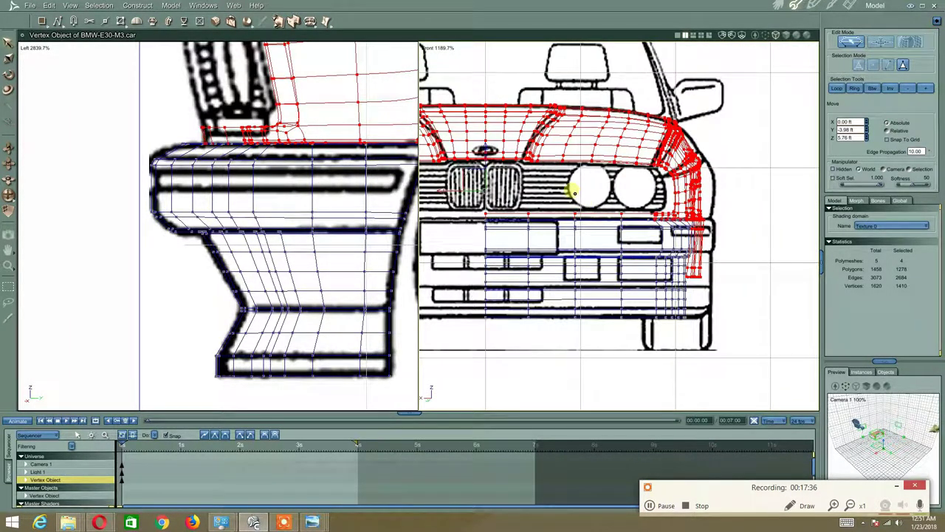
pyautogui.scroll(-1, 568, 168)
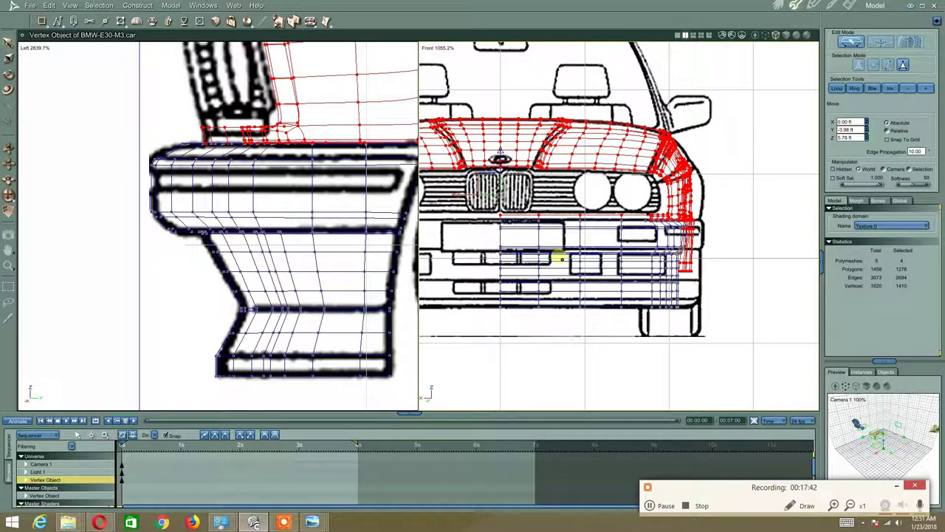
pyautogui.scroll(3, 701, 237)
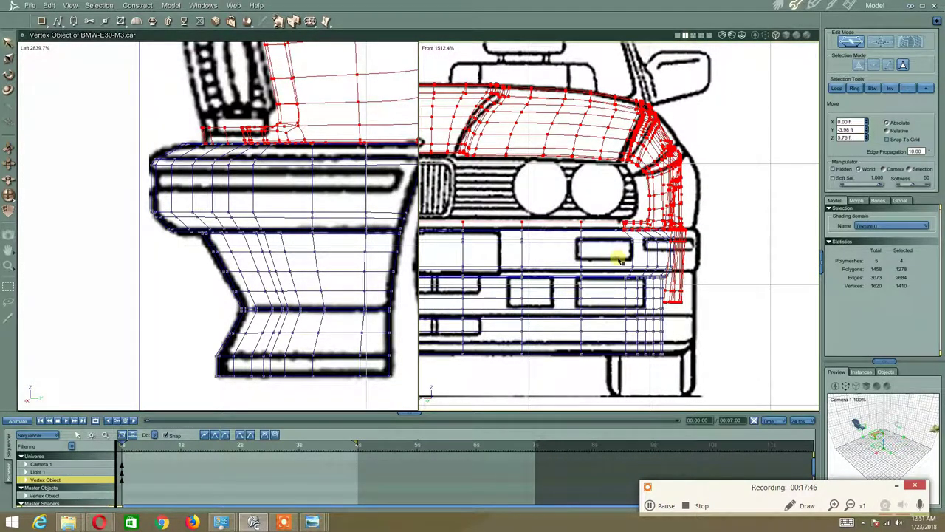
pyautogui.scroll(3, 620, 259)
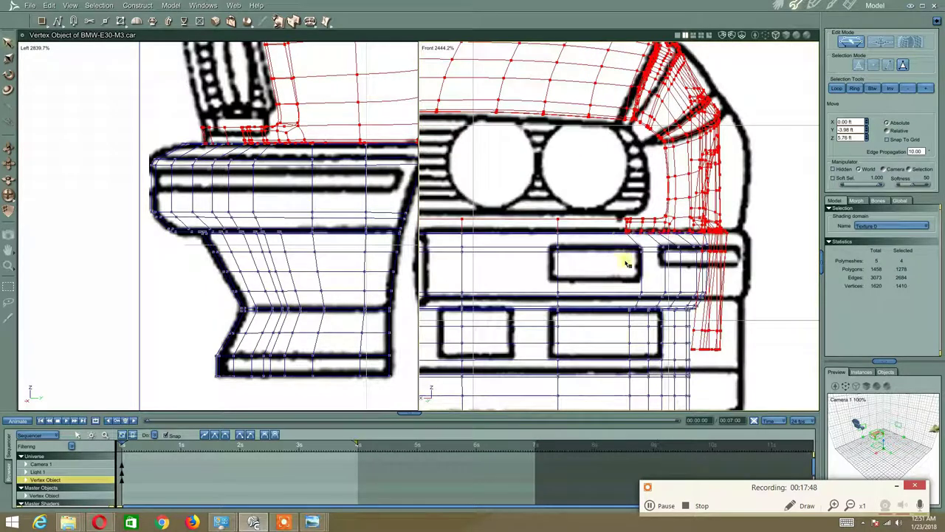
pyautogui.moveTo(626, 263); pyautogui.dragTo(625, 245, button='middle')
pyautogui.click(612, 141)
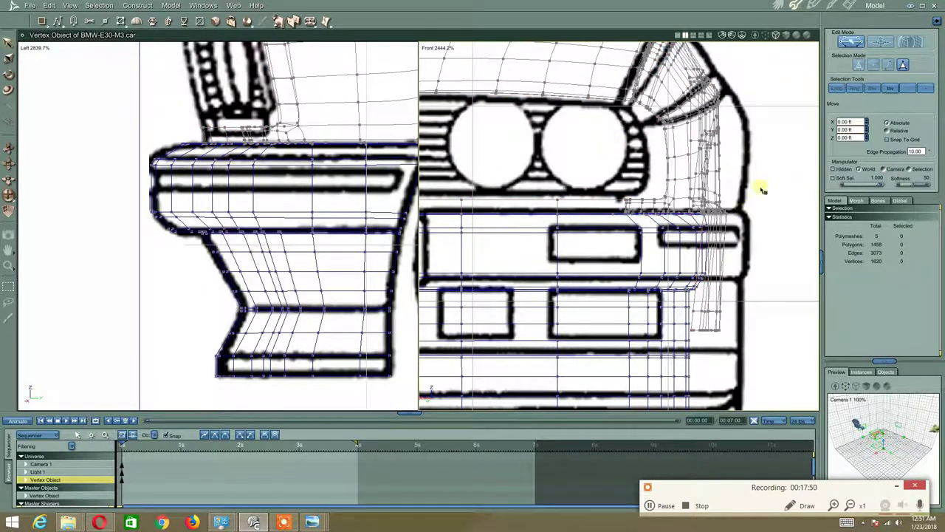
# Shade the Front viewport, then switch it to the Director's Camera and frame the bumper's front corner
pyautogui.click(798, 35)
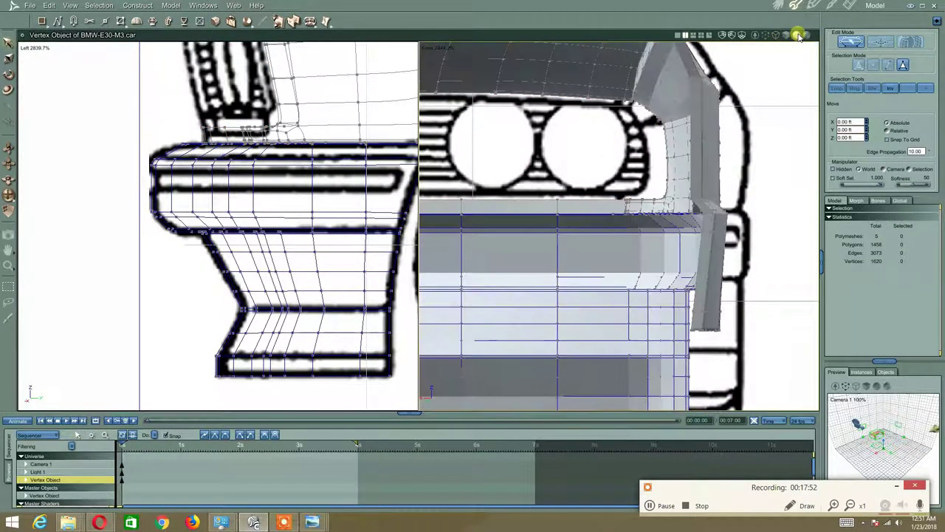
pyautogui.moveTo(623, 290); pyautogui.dragTo(628, 247, button='middle')
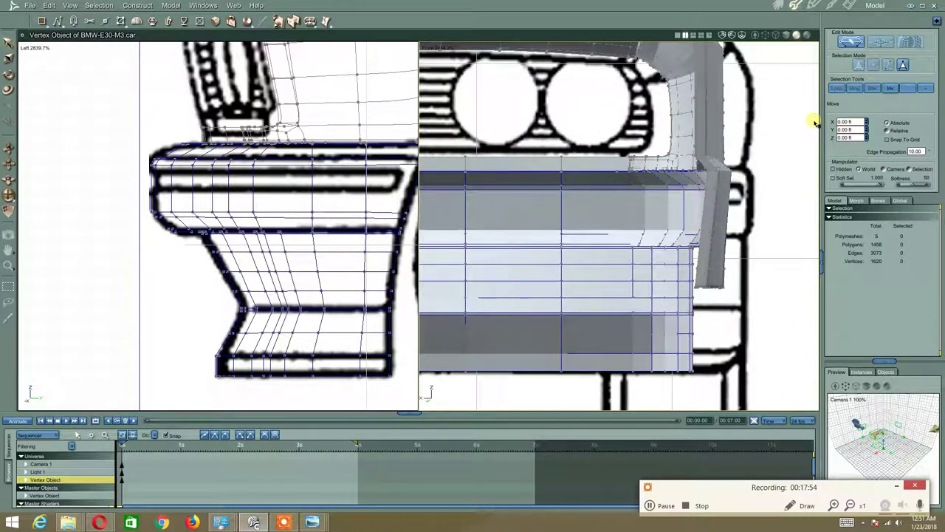
pyautogui.click(424, 47)
pyautogui.click(429, 99)
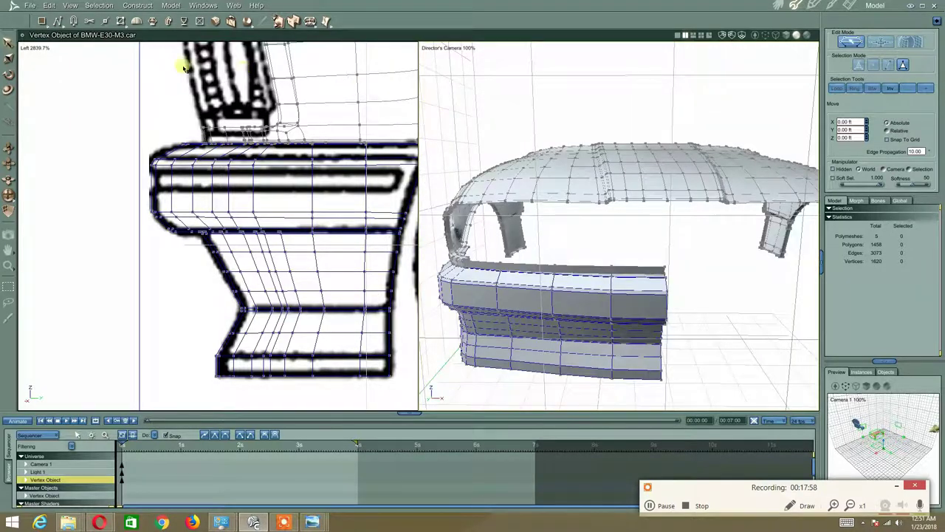
pyautogui.moveTo(587, 297); pyautogui.dragTo(545, 238, button='middle')
pyautogui.scroll(3, 609, 244)
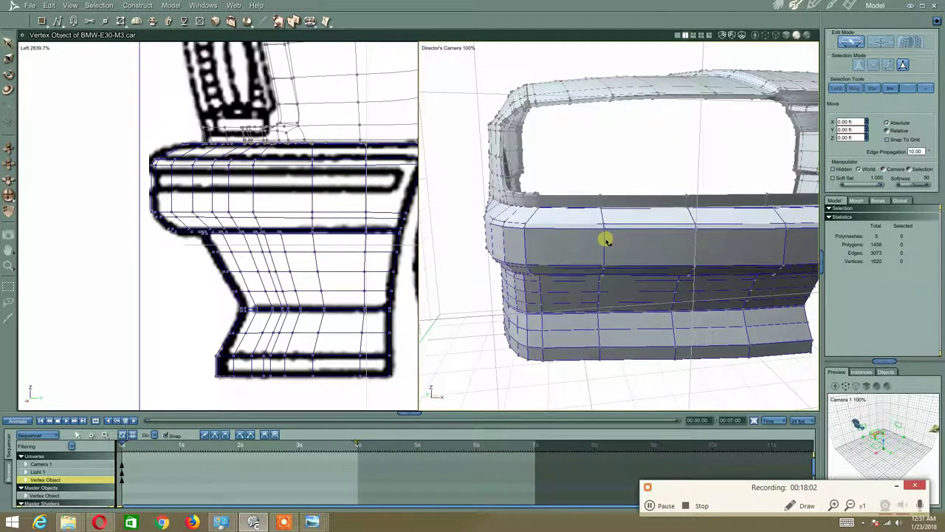
# Select the upper bumper polygon over the blueprint's upper rectangular opening and switch the Left viewport to the Front view
pyautogui.click(559, 249)
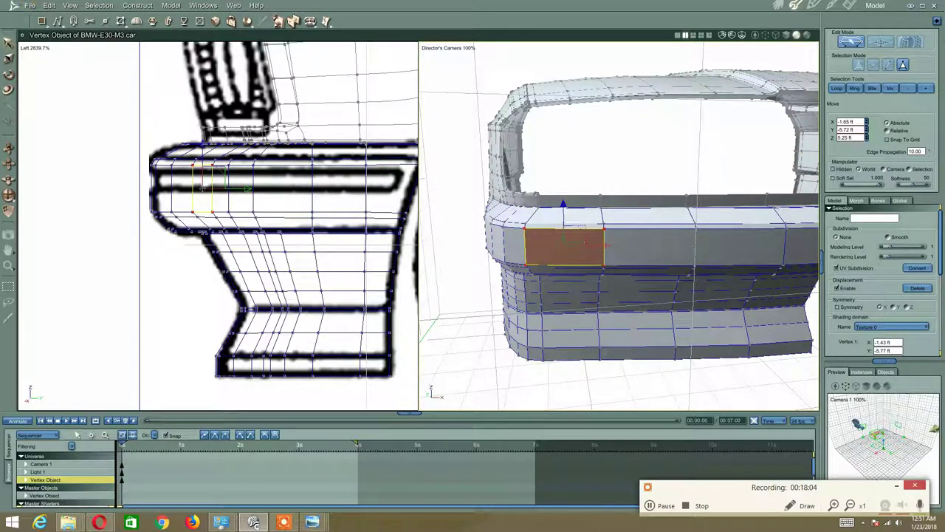
pyautogui.click(39, 50)
pyautogui.click(29, 86)
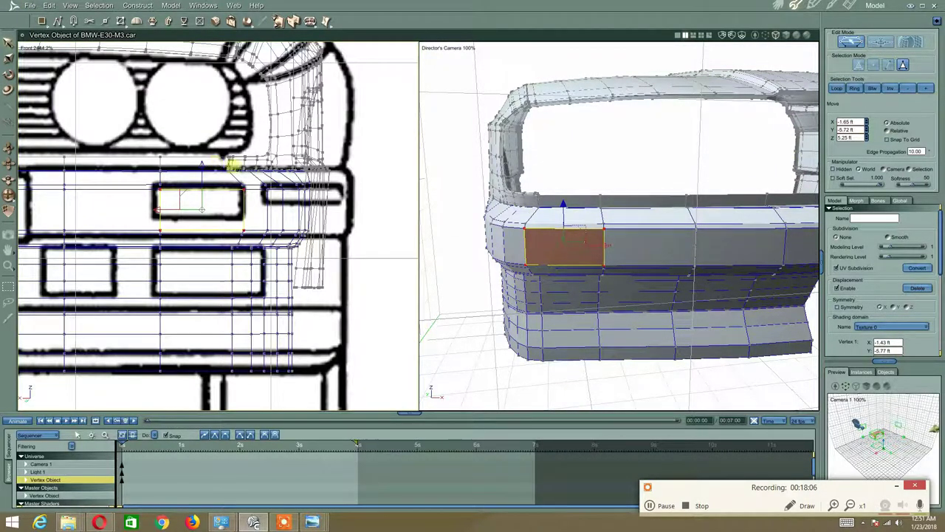
pyautogui.moveTo(236, 163); pyautogui.dragTo(255, 147, button='middle')
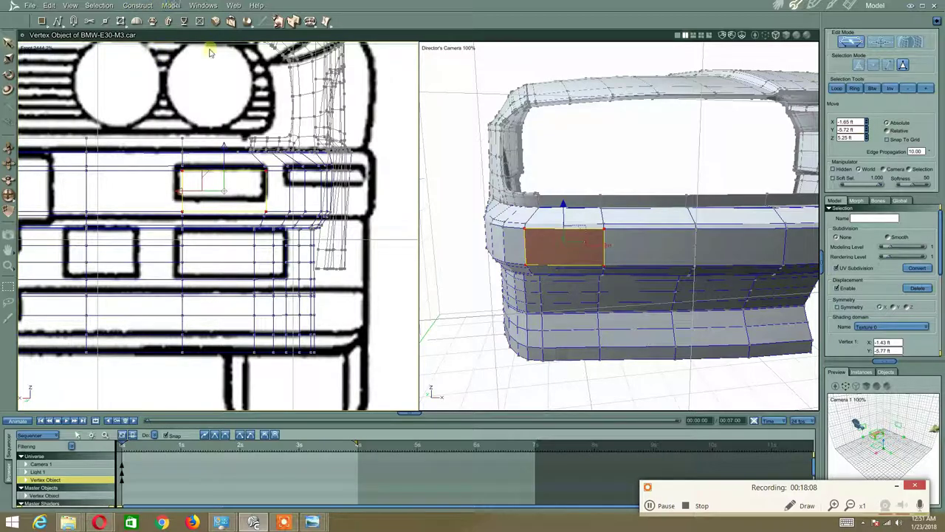
# Try to inset the selected bumper polygon with Extract Along, then undo it
pyautogui.click(313, 22)
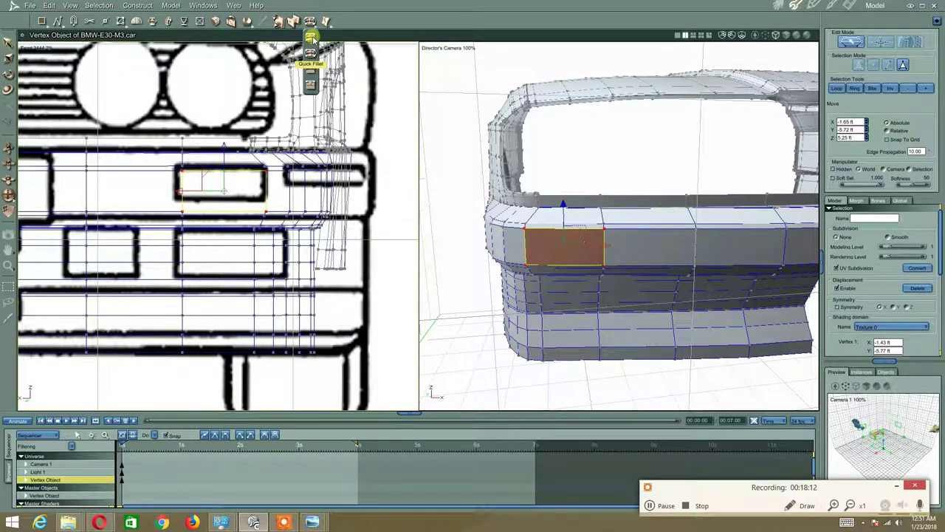
pyautogui.click(310, 53)
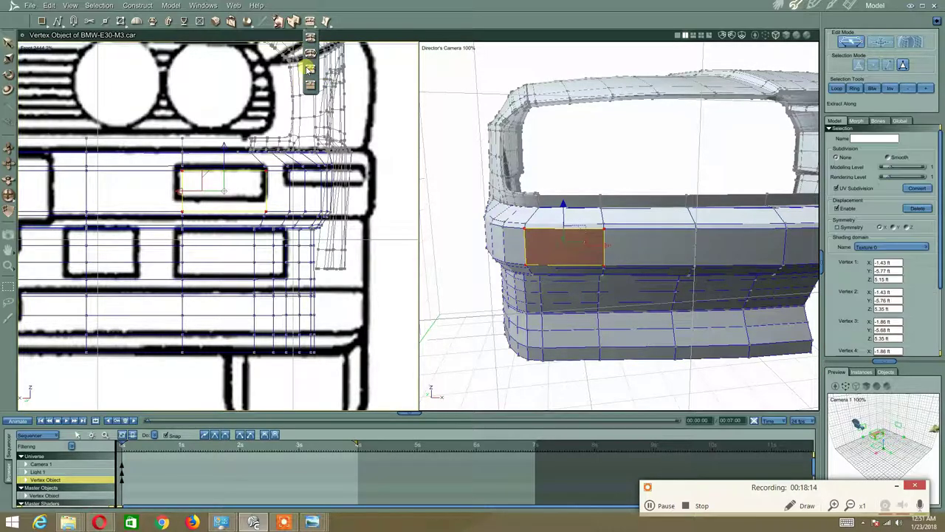
pyautogui.click(544, 248)
pyautogui.moveTo(546, 251); pyautogui.dragTo(562, 241)
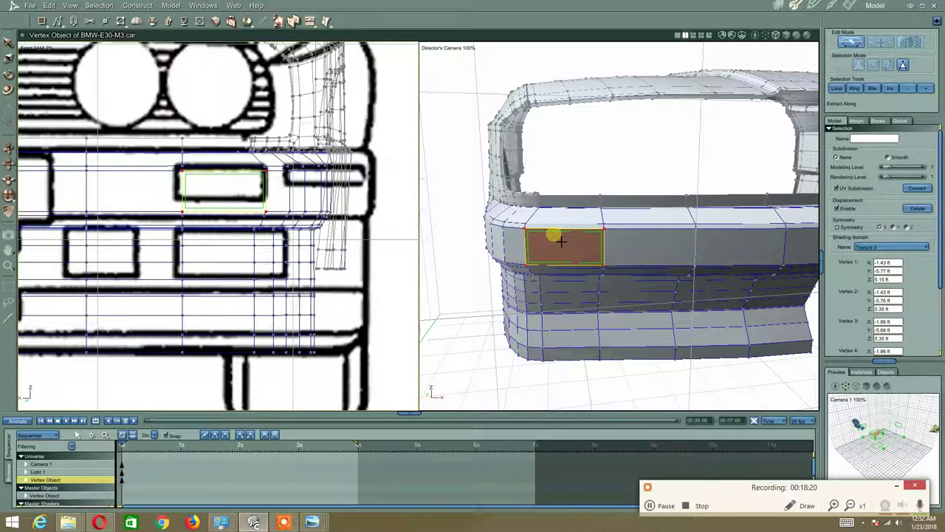
pyautogui.click(561, 242)
pyautogui.moveTo(545, 242)
pyautogui.mouseDown(button='middle')
pyautogui.moveTo(523, 255)
pyautogui.moveTo(546, 243)
pyautogui.moveTo(534, 238)
pyautogui.moveTo(544, 254)
pyautogui.mouseUp(button='middle')
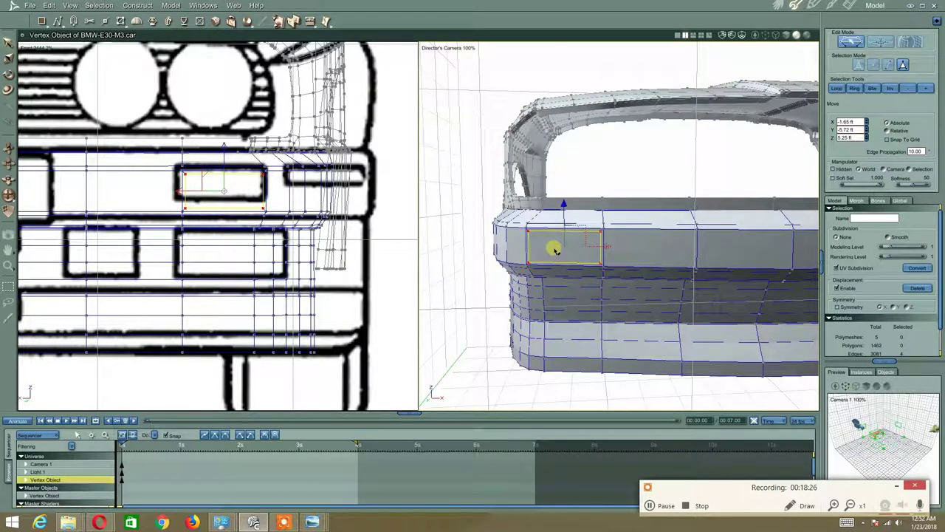
pyautogui.hotkey('ctrl', 'z')
# In edge mode, select the full vertical edge loop on the bumper that crosses the blueprint's small lower opening
pyautogui.moveTo(571, 256)
pyautogui.mouseDown(button='middle')
pyautogui.moveTo(572, 269)
pyautogui.moveTo(574, 252)
pyautogui.moveTo(563, 241)
pyautogui.mouseUp(button='middle')
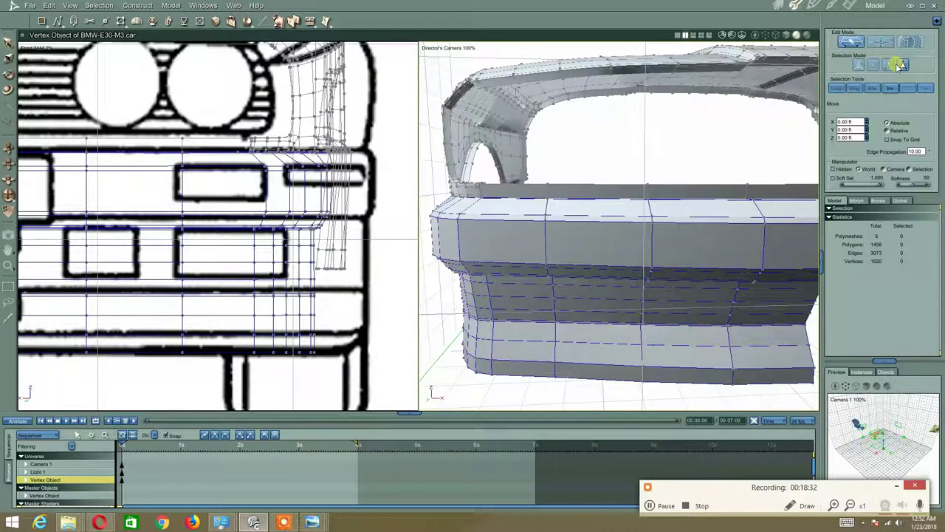
pyautogui.click(650, 248)
pyautogui.moveTo(644, 249); pyautogui.dragTo(625, 301, button='middle')
pyautogui.click(836, 88)
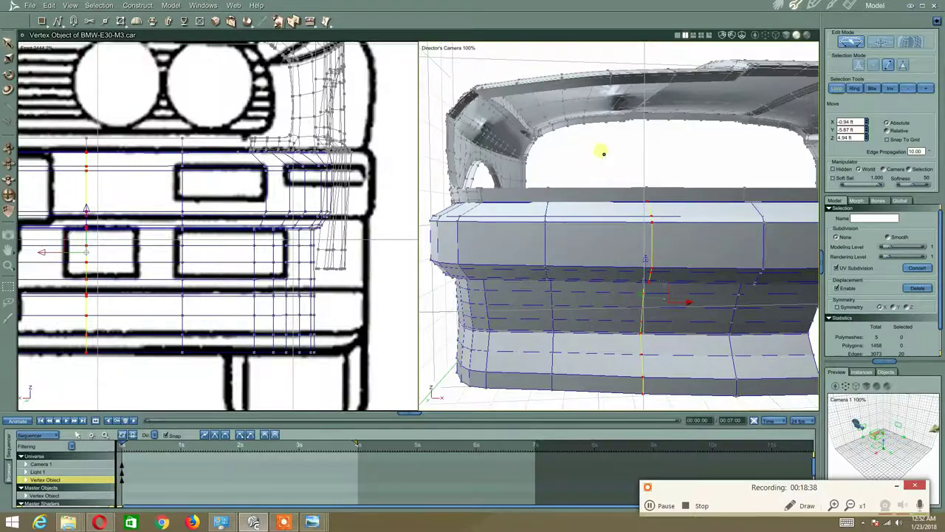
pyautogui.moveTo(601, 150); pyautogui.dragTo(601, 177, button='middle')
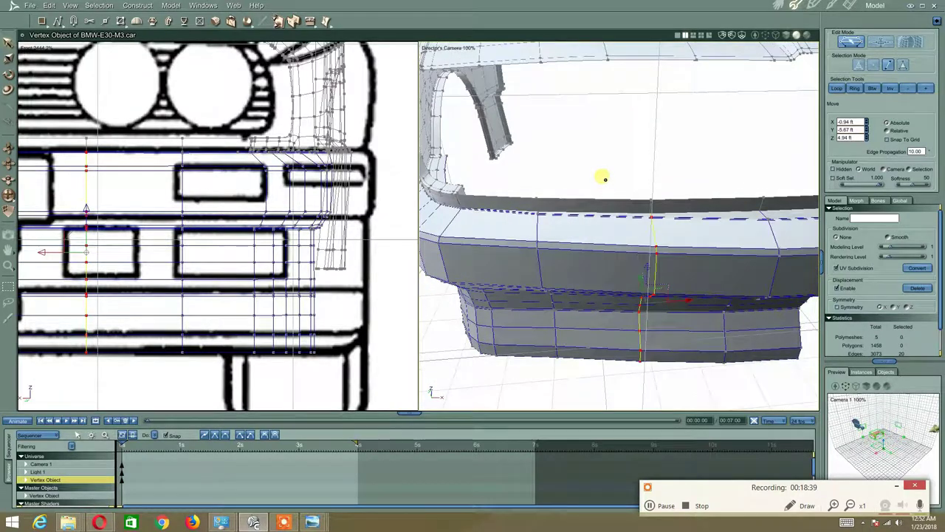
# Try extracting a new vertical loop outward from the selected one to about X -1.20 ft, then undo it
pyautogui.click(310, 22)
pyautogui.moveTo(660, 276); pyautogui.dragTo(636, 240)
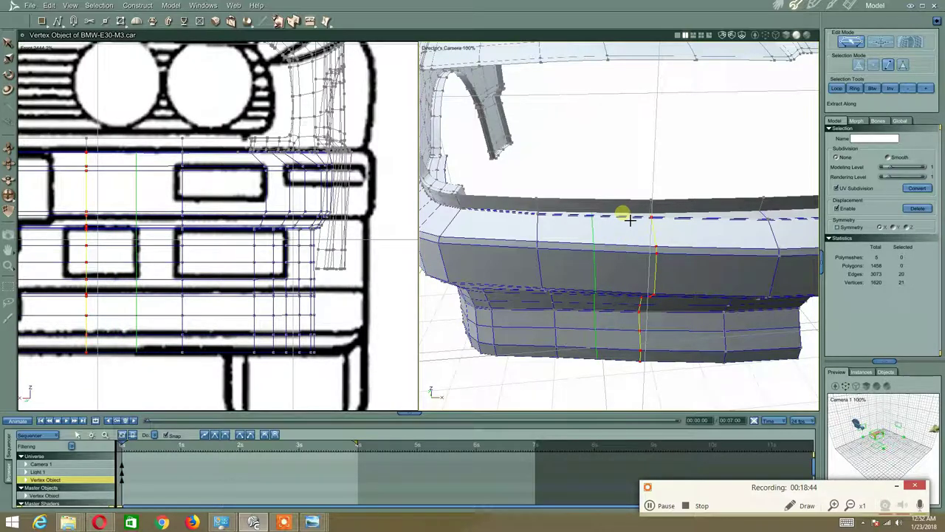
pyautogui.click(630, 220)
pyautogui.moveTo(546, 287); pyautogui.dragTo(551, 264, button='middle')
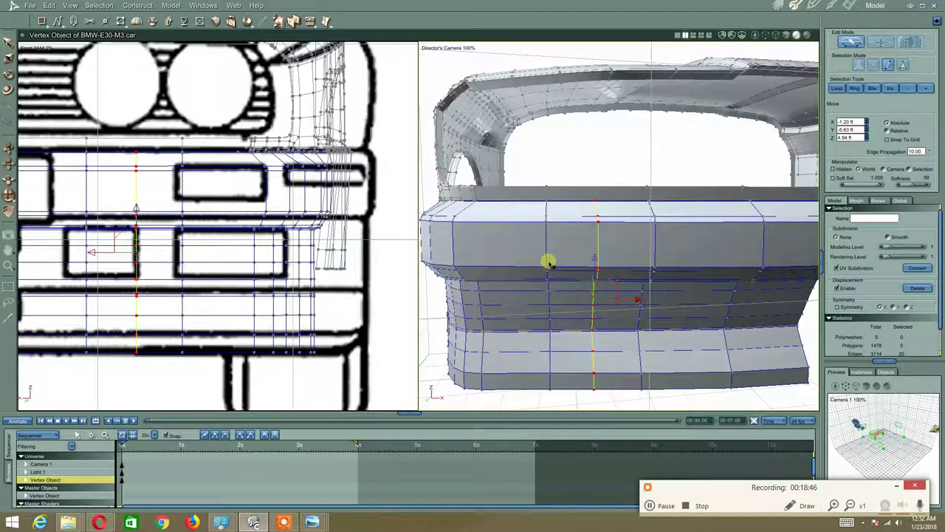
pyautogui.moveTo(547, 262); pyautogui.dragTo(615, 248)
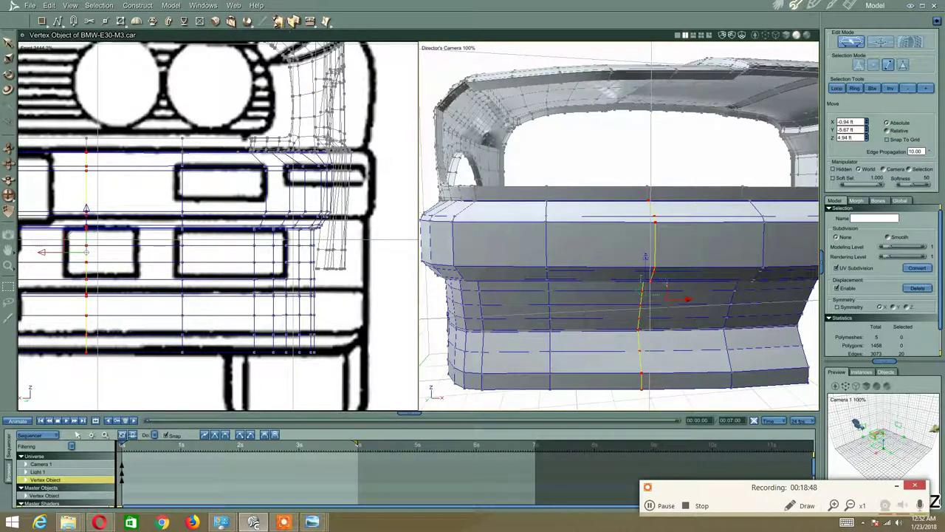
# Extract a new vertical edge loop from the selected one at about X -1.26 ft and clear the selection
pyautogui.click(309, 21)
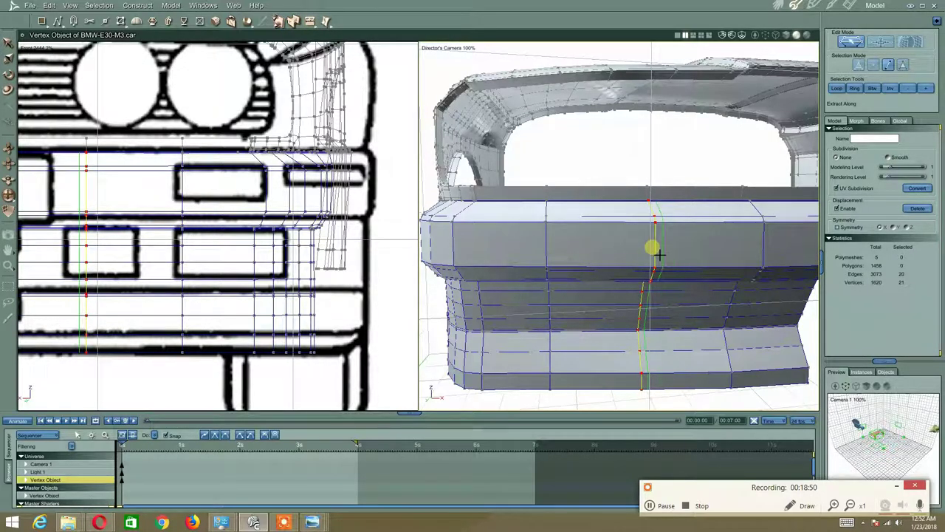
pyautogui.click(626, 177)
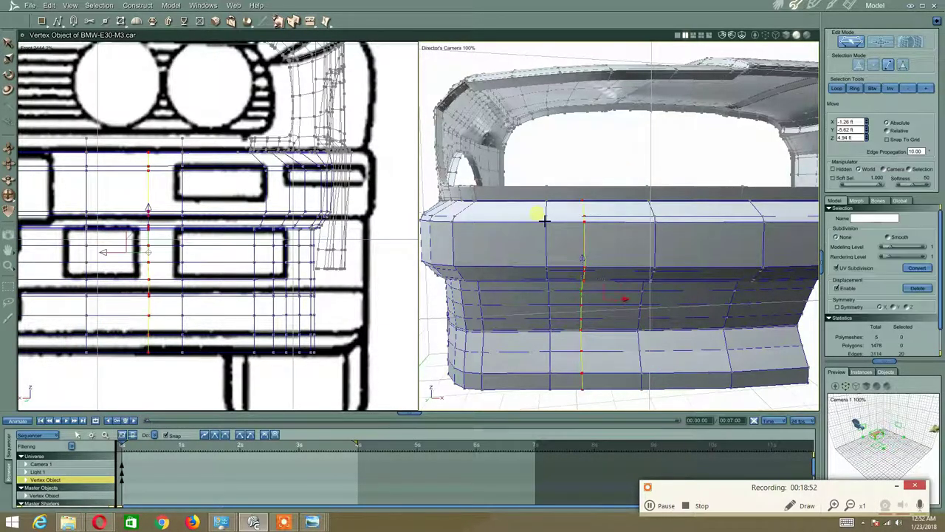
pyautogui.moveTo(538, 213); pyautogui.dragTo(540, 220, button='middle')
pyautogui.click(569, 165)
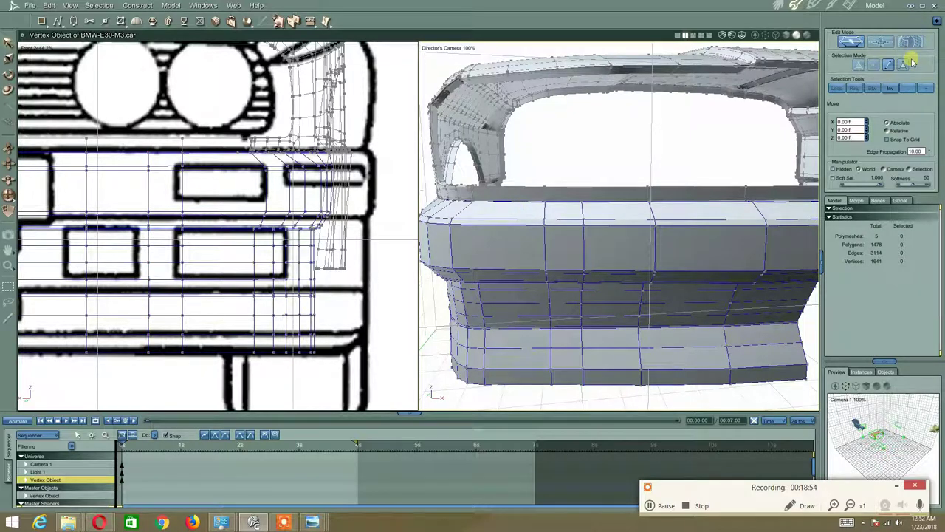
# Select the two adjoining upper bumper polygons around the rectangular opening, check them against the blueprint, and deselect them
pyautogui.click(579, 251)
pyautogui.keyDown('shift'); pyautogui.click(515, 245); pyautogui.keyUp('shift')
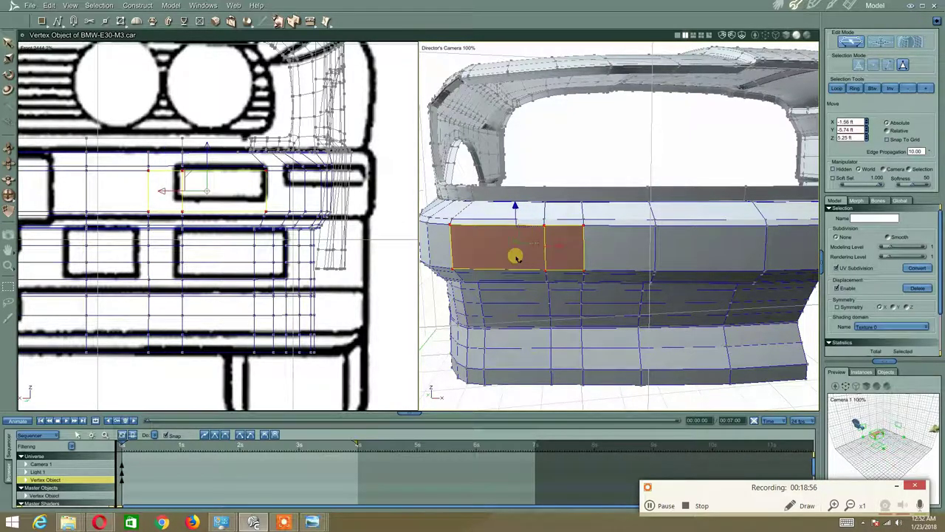
pyautogui.moveTo(515, 245)
pyautogui.mouseDown(button='middle')
pyautogui.moveTo(516, 310)
pyautogui.moveTo(524, 247)
pyautogui.moveTo(553, 253)
pyautogui.moveTo(527, 264)
pyautogui.moveTo(524, 255)
pyautogui.mouseUp(button='middle')
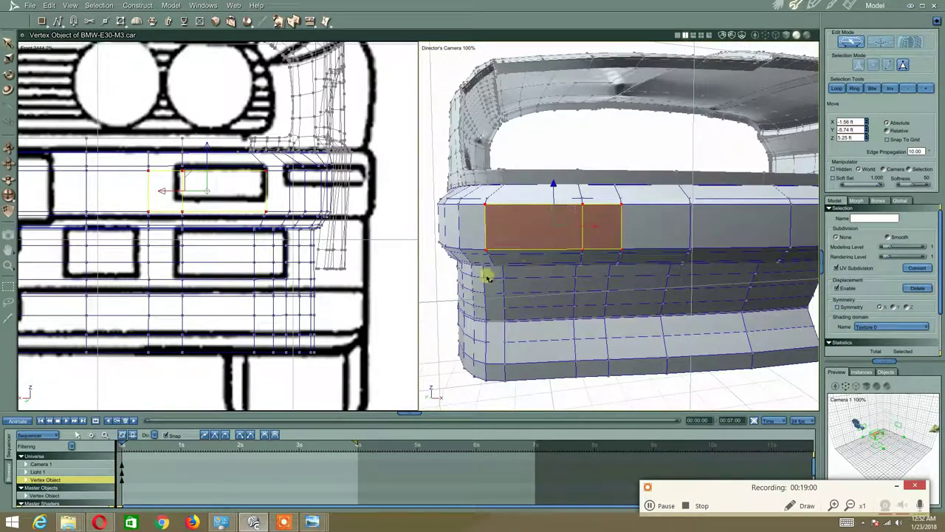
pyautogui.click(452, 300)
# Select the edge loop along the top of the bumper's front face and extract a supporting loop just below it at about Z 5.34 ft
pyautogui.click(887, 65)
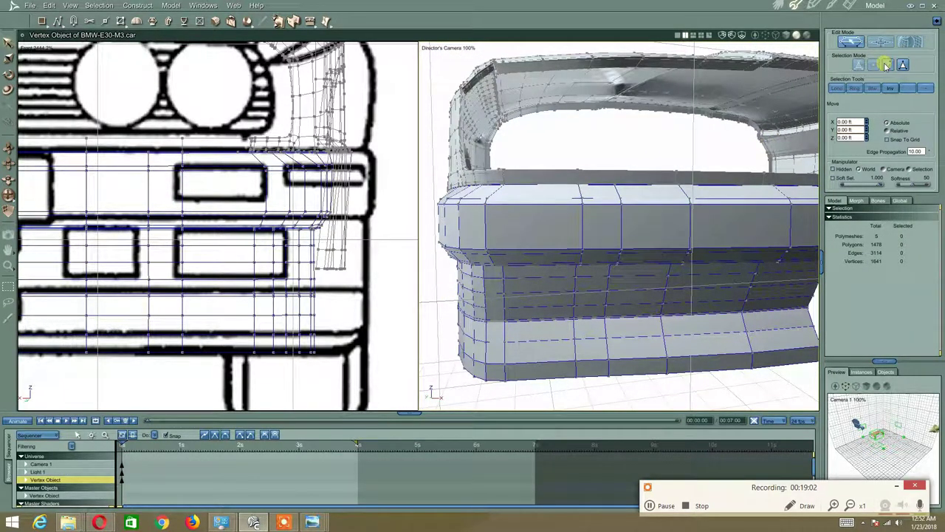
pyautogui.click(581, 207)
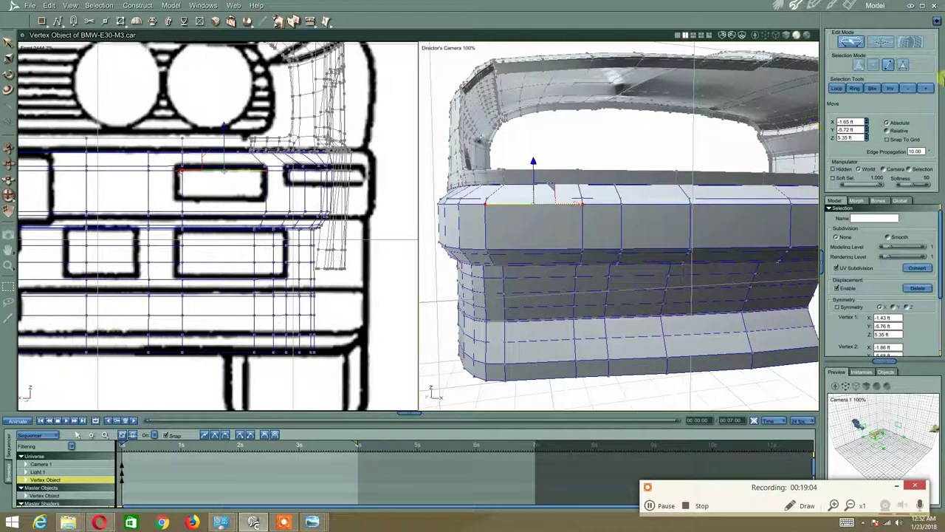
pyautogui.click(837, 88)
pyautogui.click(310, 21)
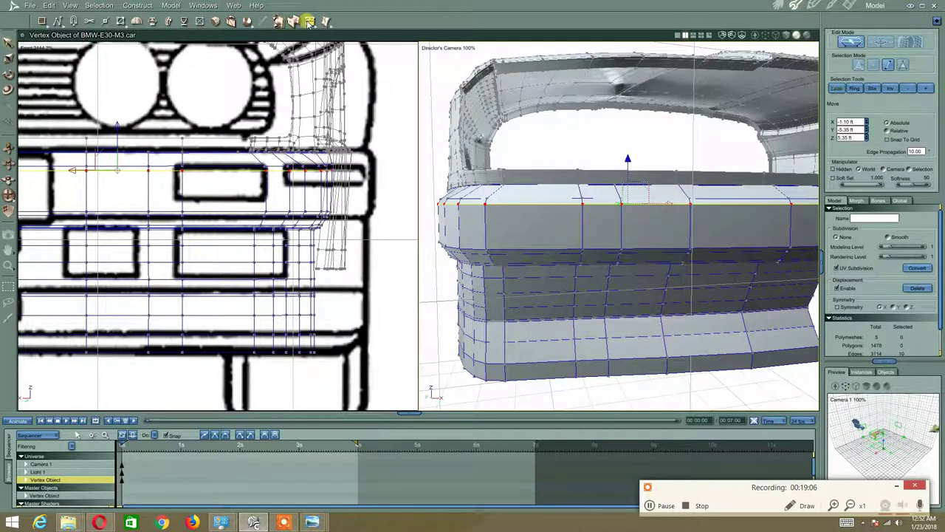
pyautogui.click(580, 211)
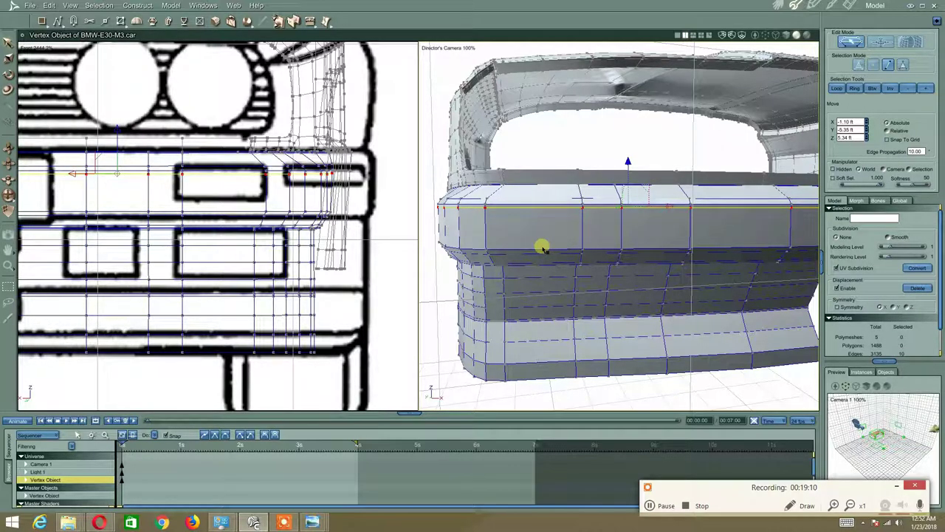
# Extract a supporting loop just above the front face's lower edge loop, then clear the selection and return to polygon mode
pyautogui.click(543, 248)
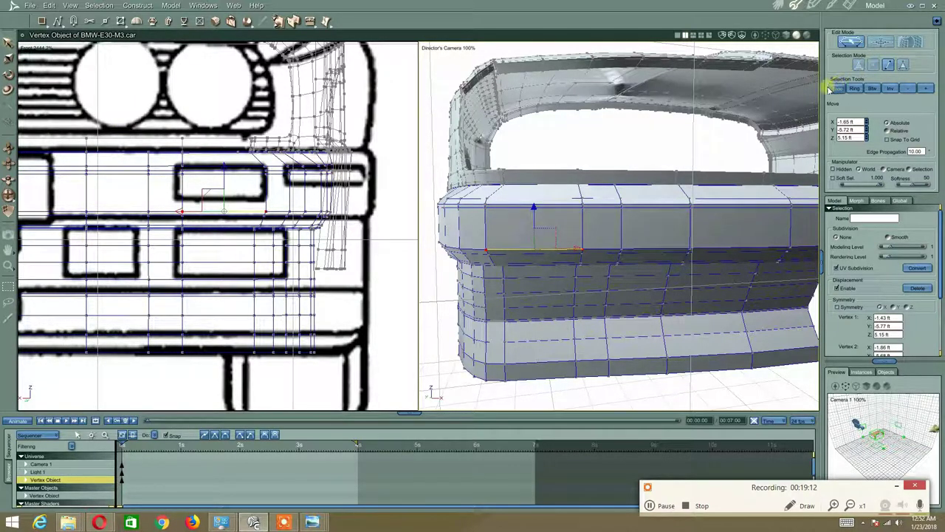
pyautogui.click(832, 88)
pyautogui.click(310, 20)
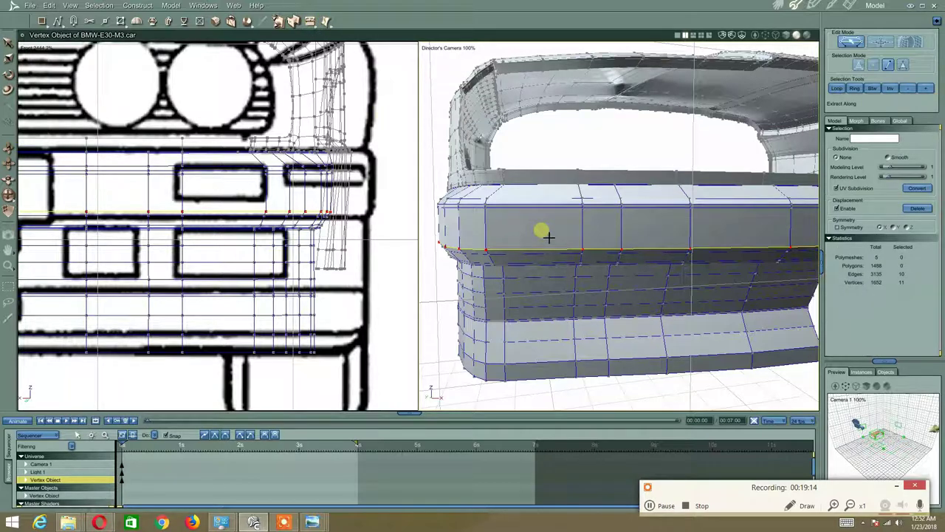
pyautogui.moveTo(550, 253); pyautogui.dragTo(546, 244)
pyautogui.moveTo(445, 245); pyautogui.dragTo(441, 250, button='middle')
pyautogui.click(440, 298)
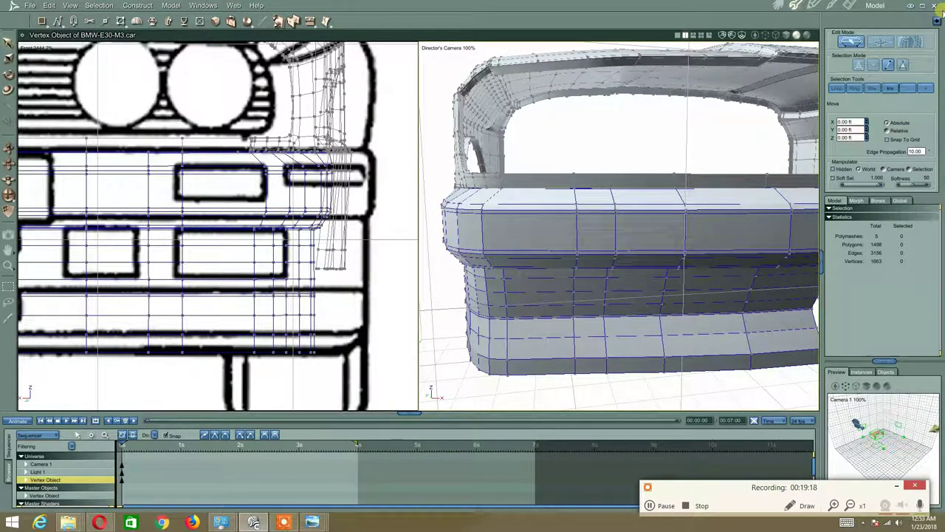
pyautogui.click(901, 66)
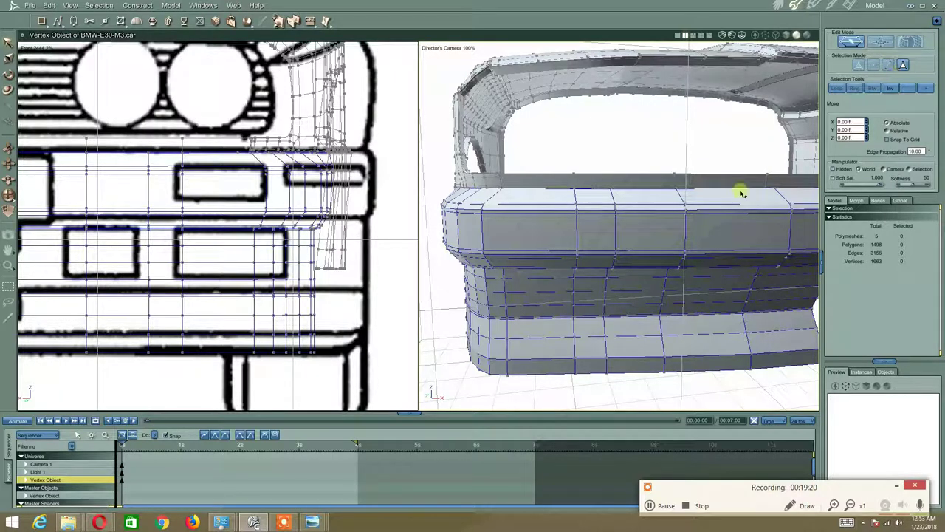
# Select the two adjoining polygons on the bumper's upper front face around the blueprint's rectangular opening
pyautogui.click(588, 235)
pyautogui.keyDown('shift'); pyautogui.click(563, 236); pyautogui.keyUp('shift')
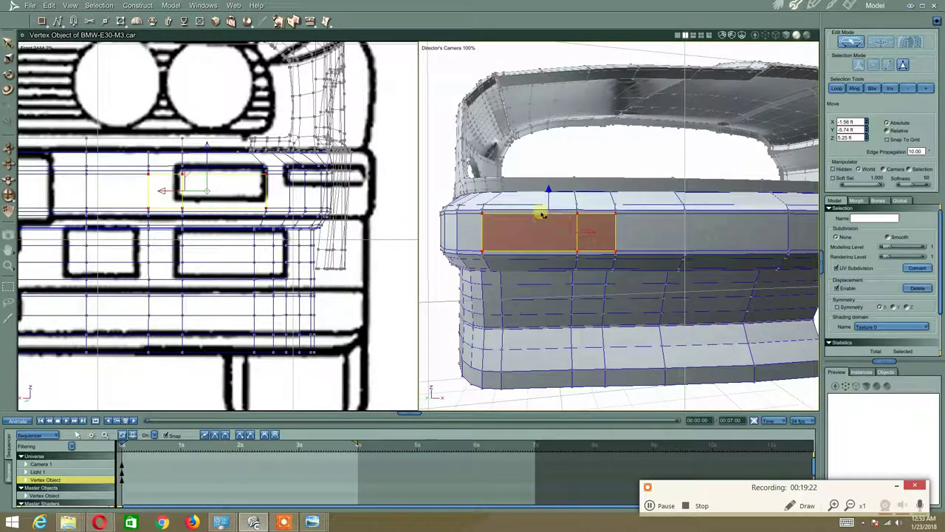
# Try to inset the two selected polygons with Extract Along
pyautogui.click(293, 20)
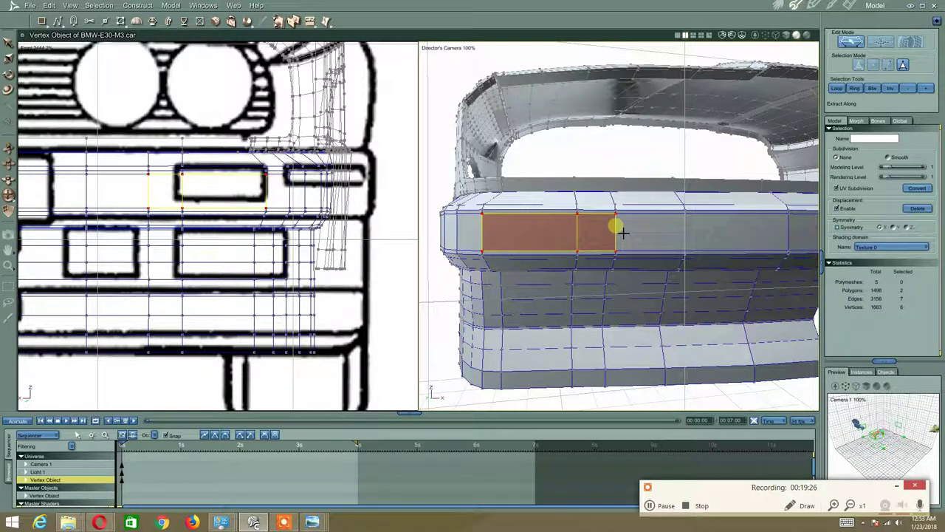
pyautogui.moveTo(623, 233)
pyautogui.mouseDown()
pyautogui.moveTo(621, 224)
pyautogui.moveTo(600, 223)
pyautogui.moveTo(603, 205)
pyautogui.moveTo(618, 205)
pyautogui.moveTo(601, 229)
pyautogui.moveTo(621, 207)
pyautogui.moveTo(608, 223)
pyautogui.mouseUp()
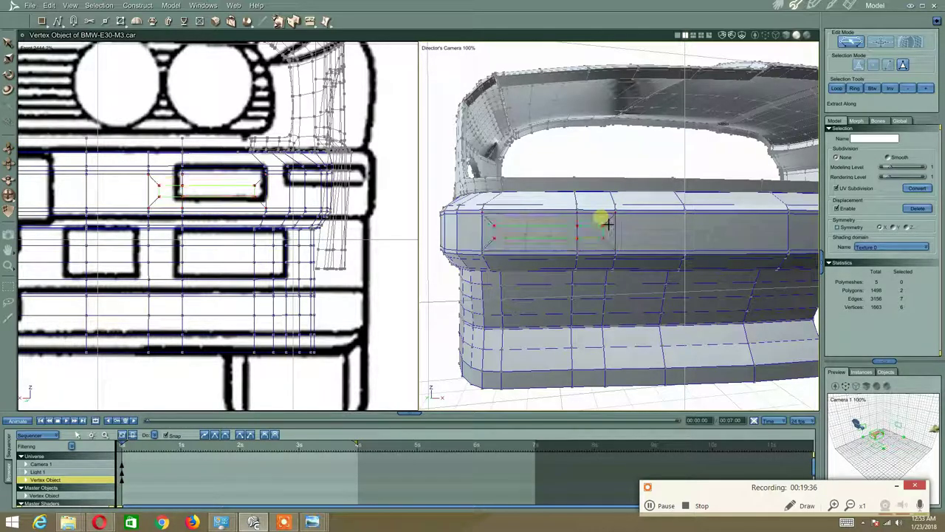
pyautogui.click(6, 59)
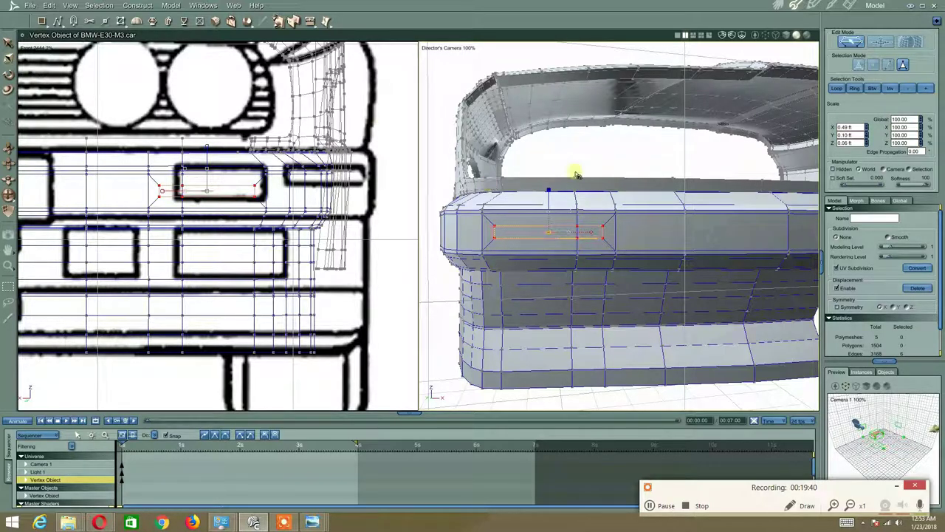
pyautogui.moveTo(554, 200); pyautogui.dragTo(588, 189)
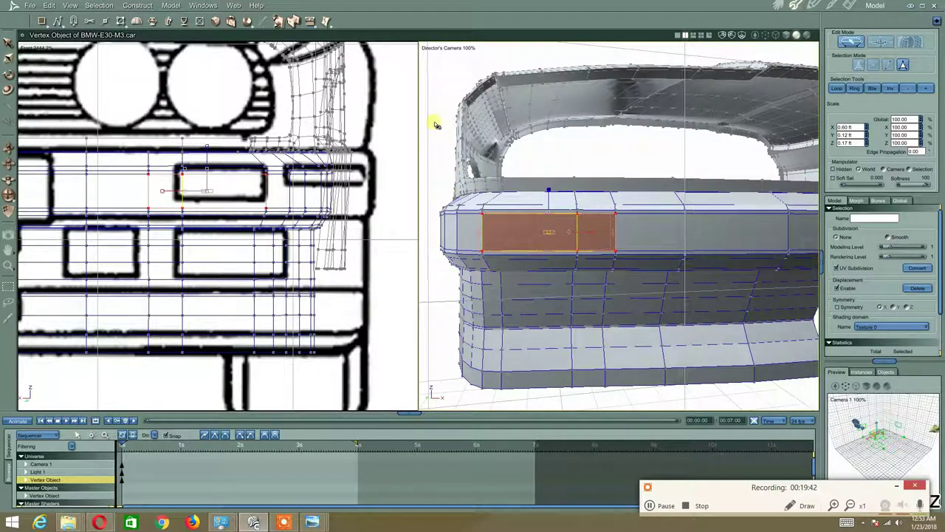
# Inset the two selected polygons slightly within the front face using Dynamic Extrusion, then clear the selection
pyautogui.click(152, 20)
pyautogui.moveTo(616, 227)
pyautogui.mouseDown()
pyautogui.moveTo(609, 230)
pyautogui.moveTo(617, 226)
pyautogui.mouseUp()
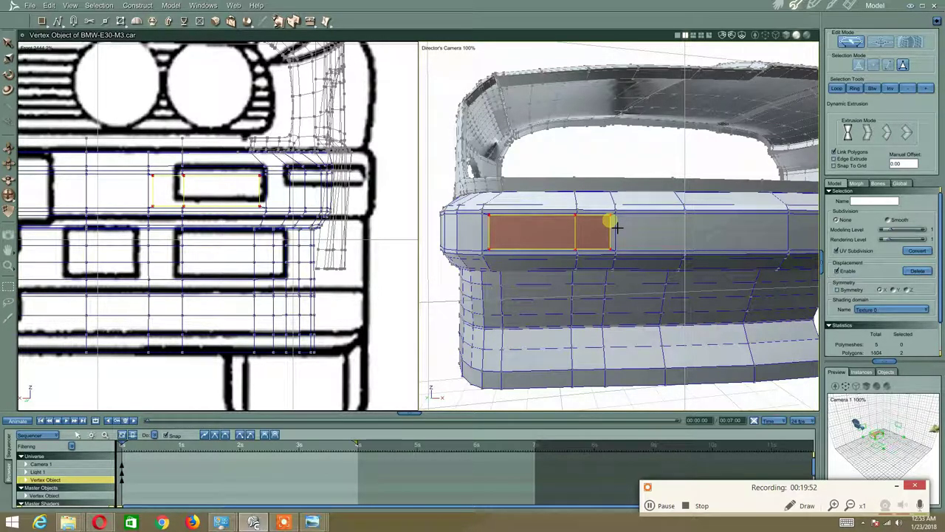
pyautogui.rightClick(596, 217)
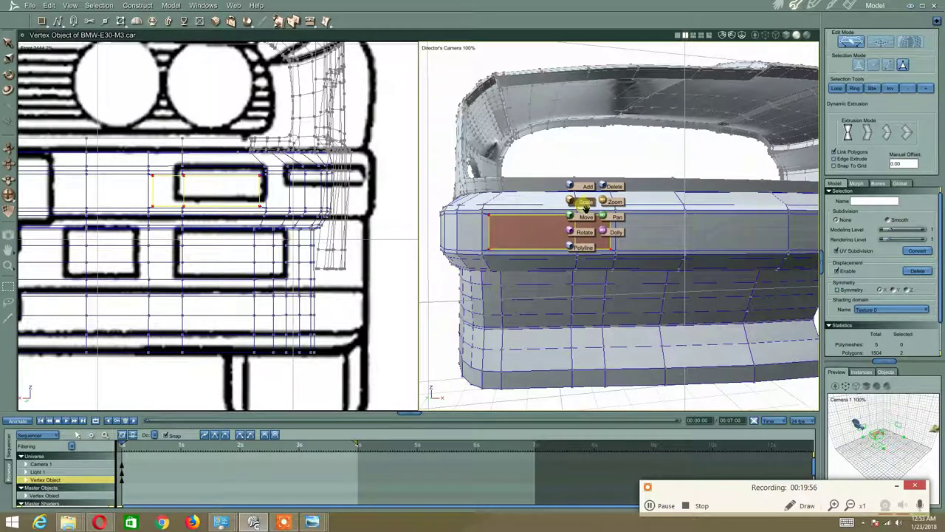
pyautogui.click(583, 216)
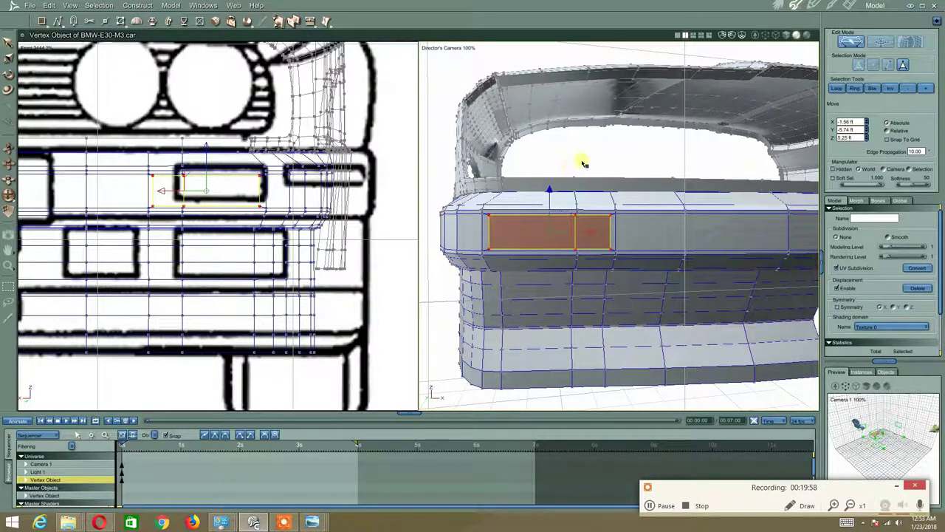
pyautogui.click(586, 217)
pyautogui.click(582, 226)
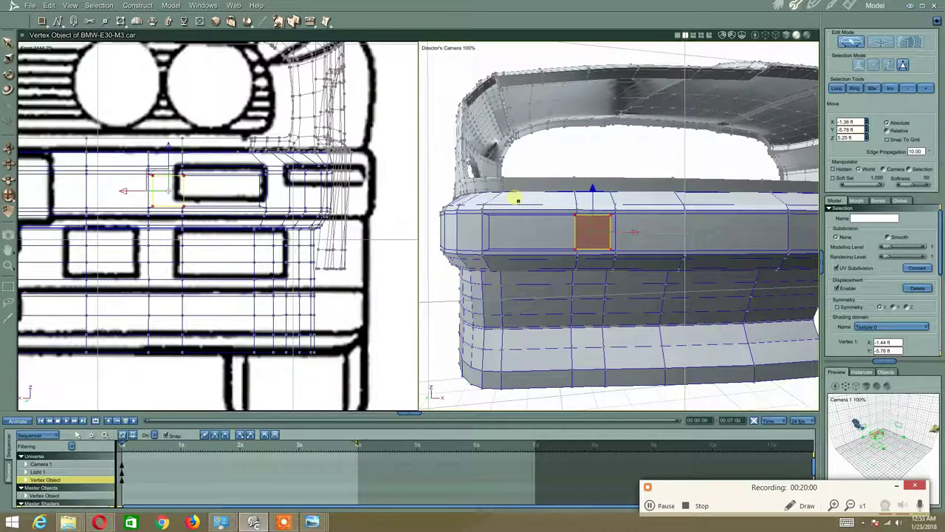
pyautogui.click(677, 153)
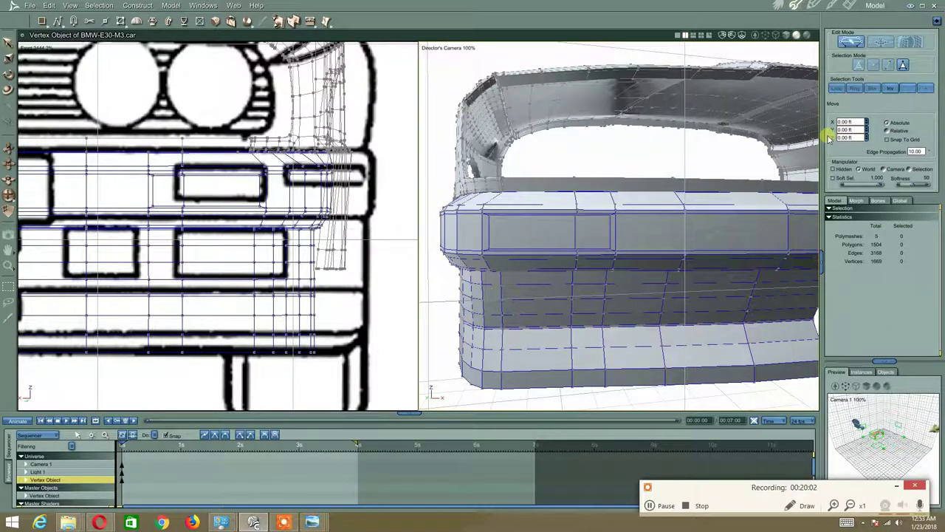
# Undo the inset of the upper bumper polygons, redo it, and clear the selection
pyautogui.hotkey('ctrl', 'z')
pyautogui.hotkey('ctrl', 'z')
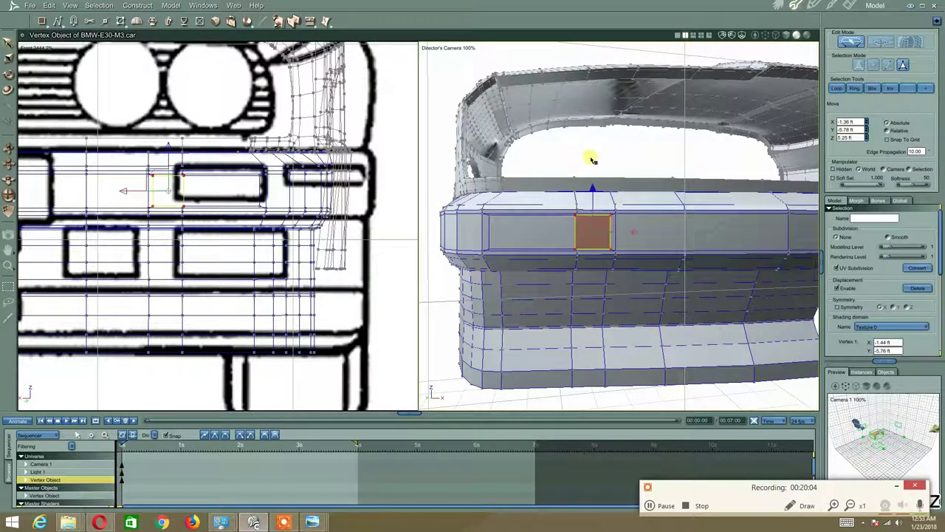
pyautogui.hotkey('ctrl', 'z')
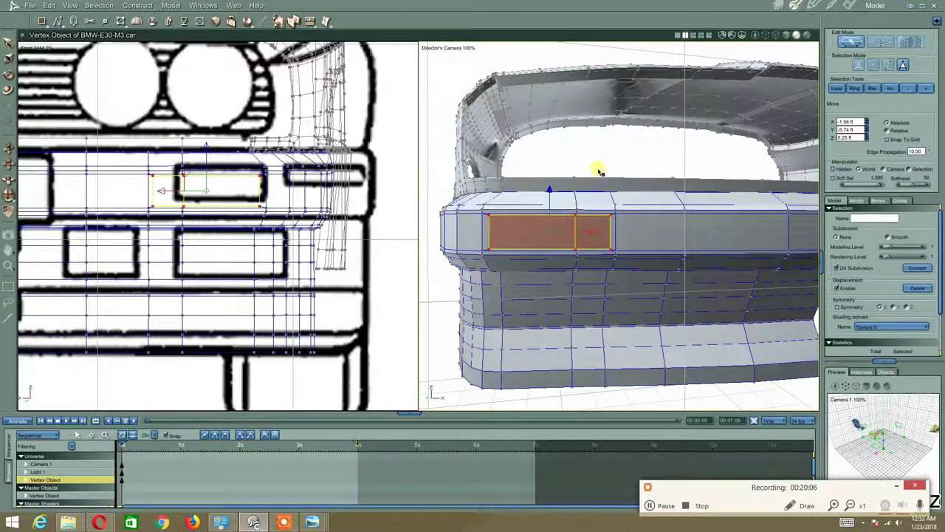
pyautogui.hotkey('ctrl', 'z')
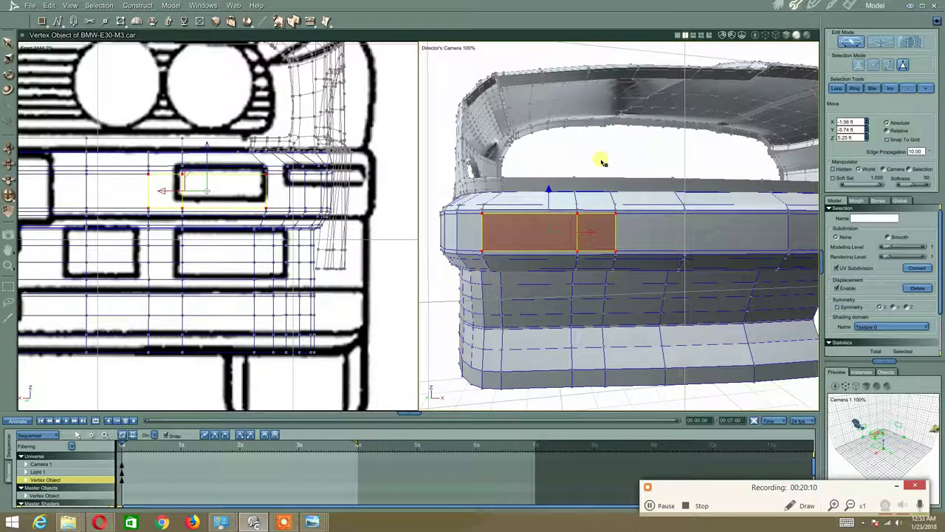
pyautogui.hotkey('ctrl', 'z')
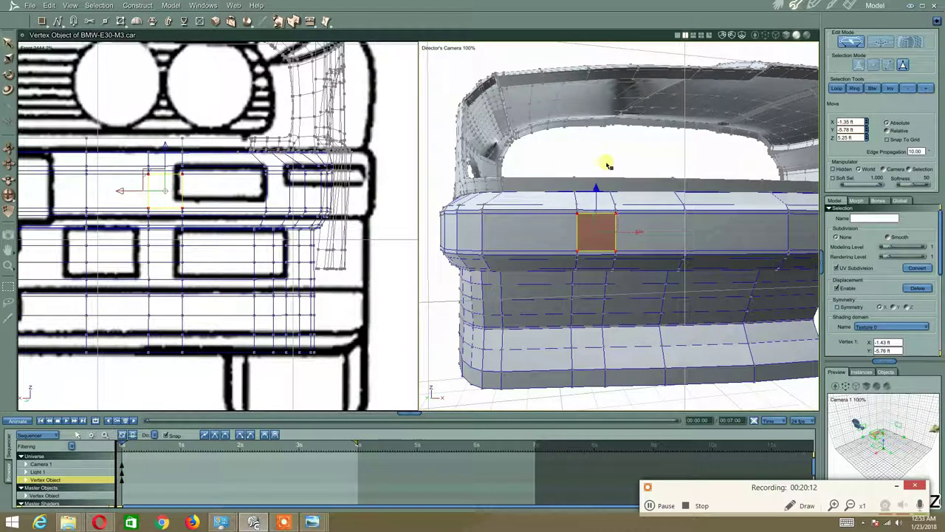
pyautogui.click(51, 7)
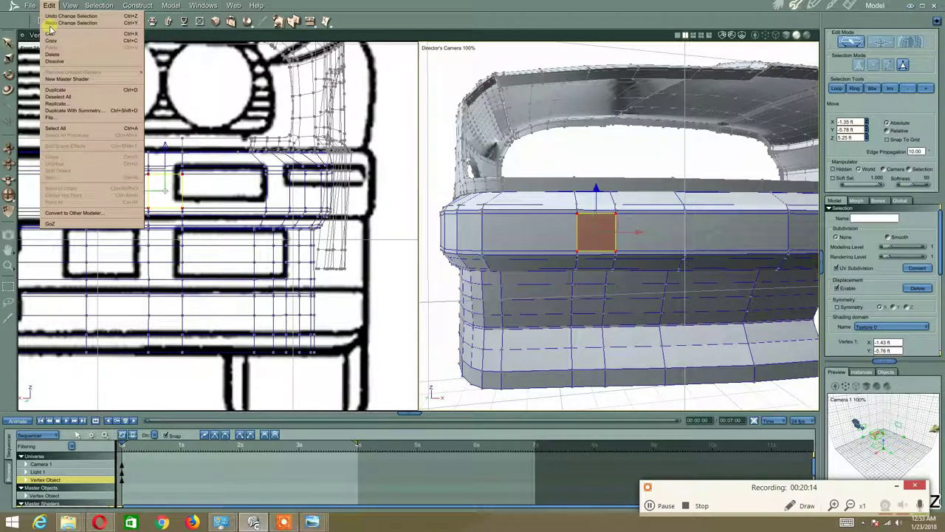
pyautogui.click(51, 23)
pyautogui.click(50, 8)
pyautogui.click(61, 22)
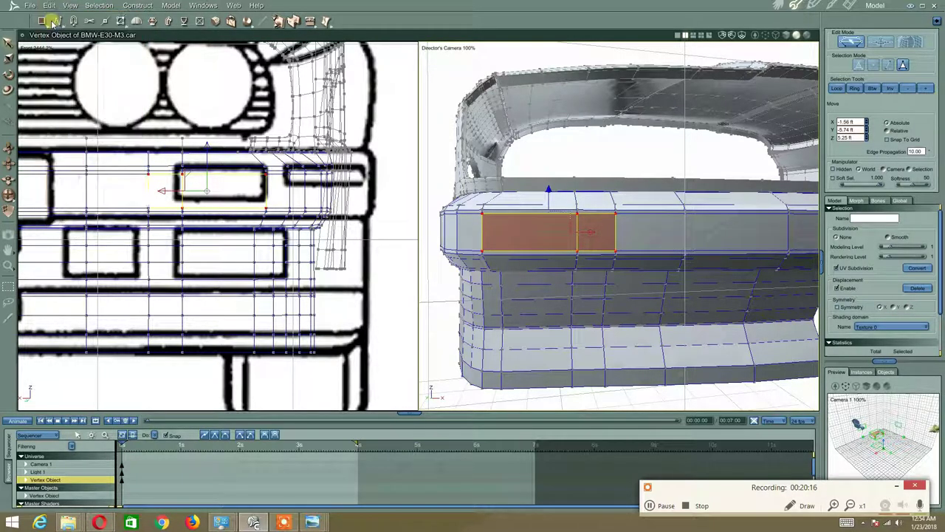
pyautogui.click(70, 5)
pyautogui.click(565, 119)
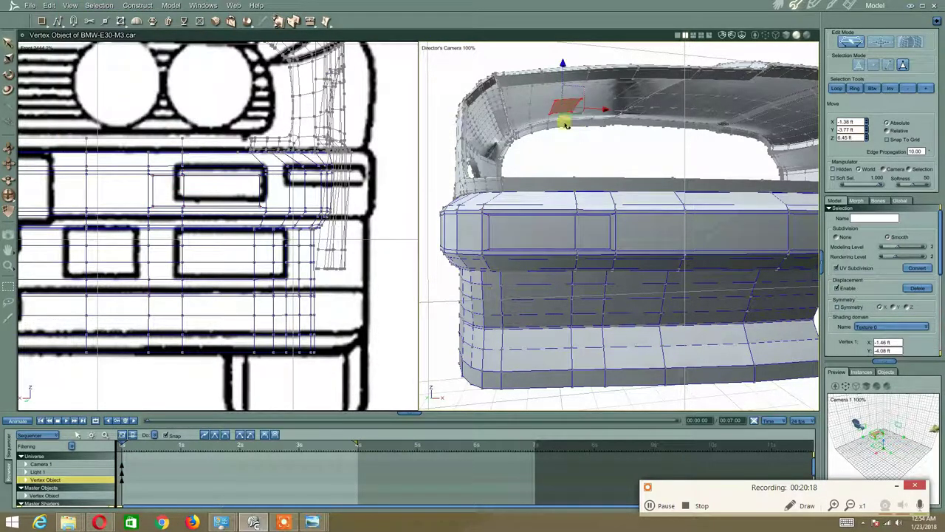
pyautogui.click(712, 142)
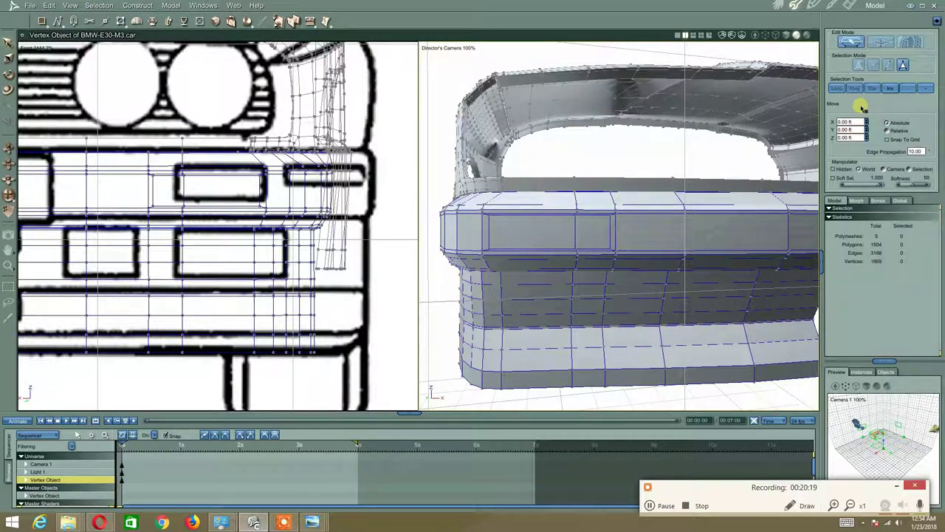
# Slide the vertical edge dividing the inset polygons to about X -1.39 ft, aligned with the inner side of the blueprint's rectangular opening
pyautogui.click(888, 65)
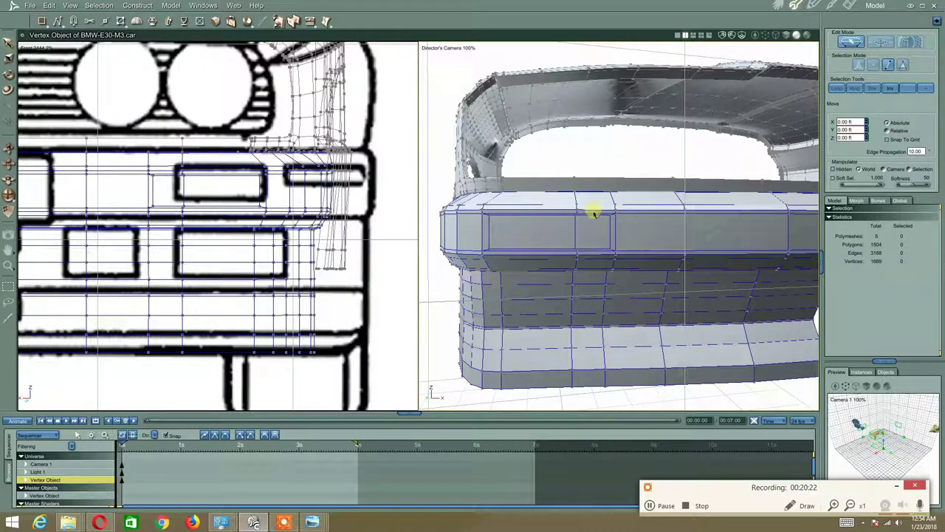
pyautogui.click(575, 230)
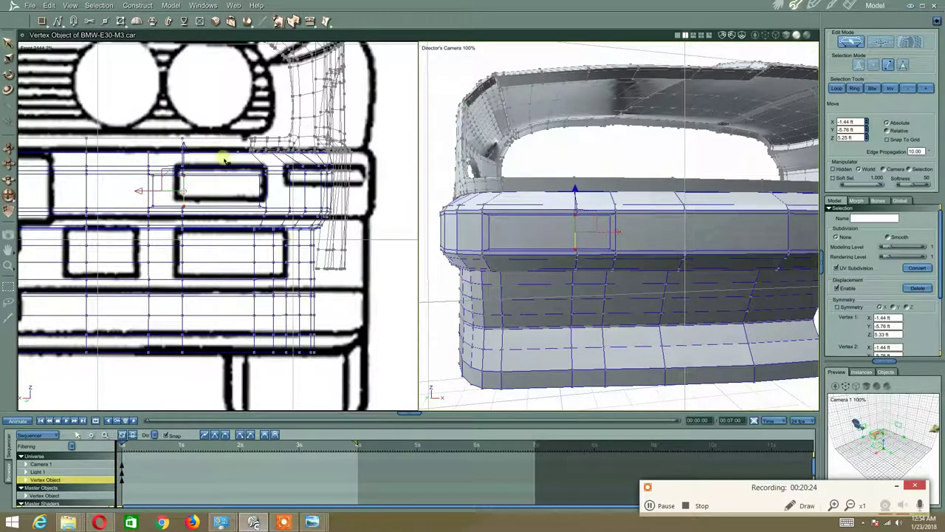
pyautogui.click(313, 24)
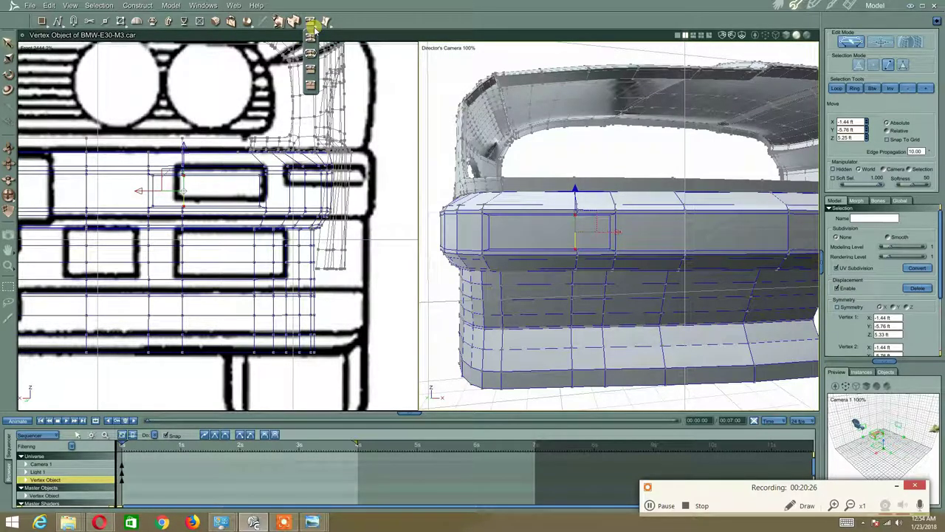
pyautogui.click(310, 83)
pyautogui.moveTo(575, 214)
pyautogui.mouseDown()
pyautogui.moveTo(580, 238)
pyautogui.moveTo(573, 219)
pyautogui.mouseUp()
pyautogui.press('Escape')
# Target-weld the inset's upper corner vertex nearest the bumper's centre onto the adjacent corner vertex of the surrounding loop
pyautogui.moveTo(573, 221); pyautogui.dragTo(589, 245, button='middle')
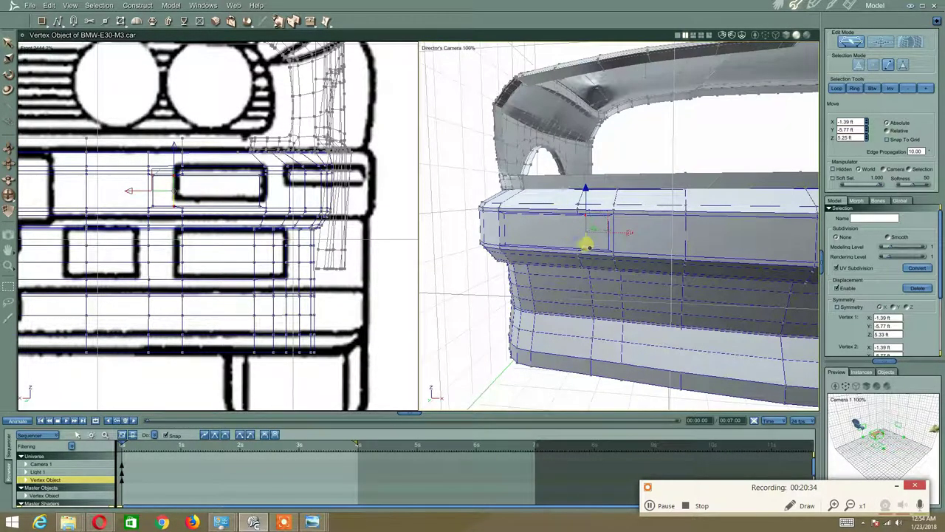
pyautogui.scroll(3, 591, 249)
pyautogui.scroll(2, 590, 246)
pyautogui.scroll(-2, 593, 247)
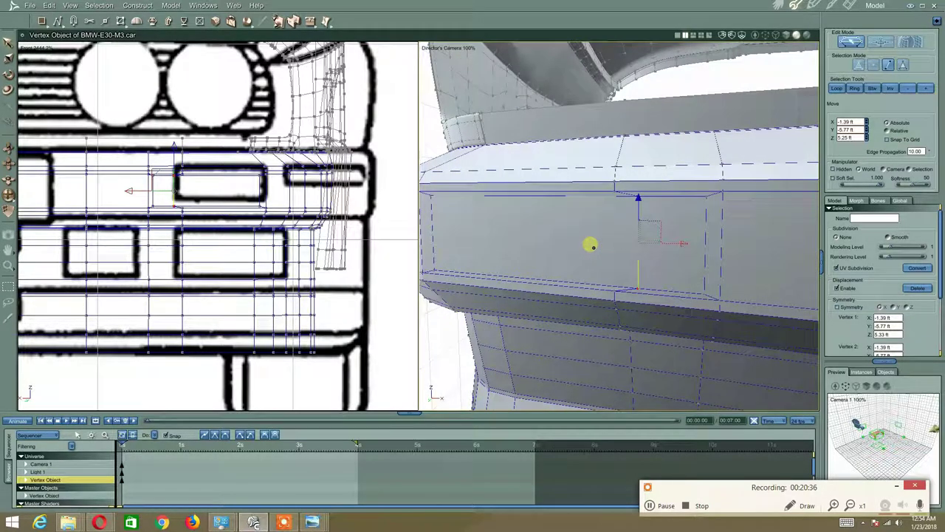
pyautogui.scroll(1, 595, 247)
pyautogui.click(624, 90)
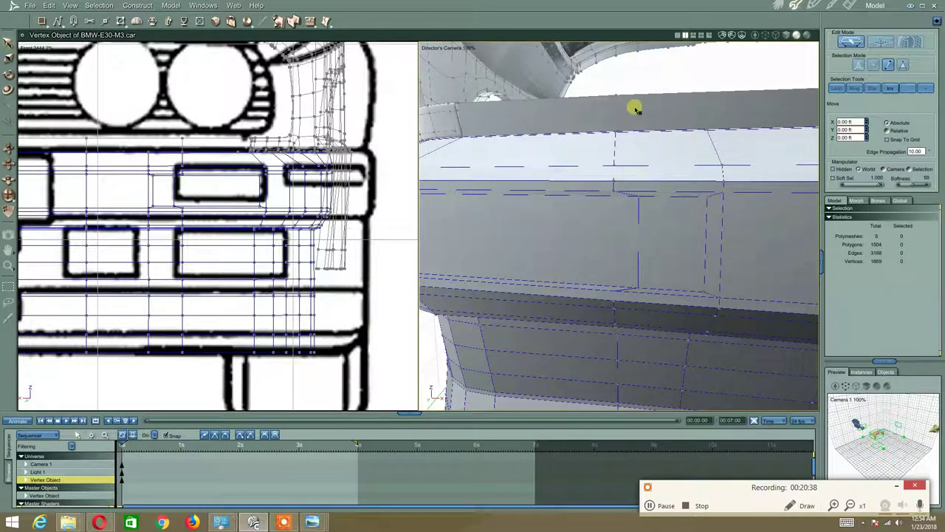
pyautogui.click(873, 65)
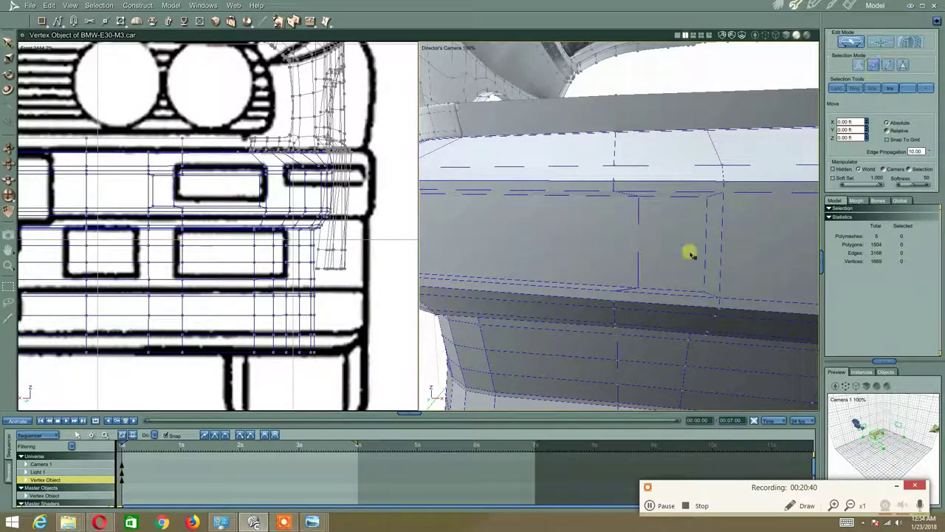
pyautogui.click(706, 198)
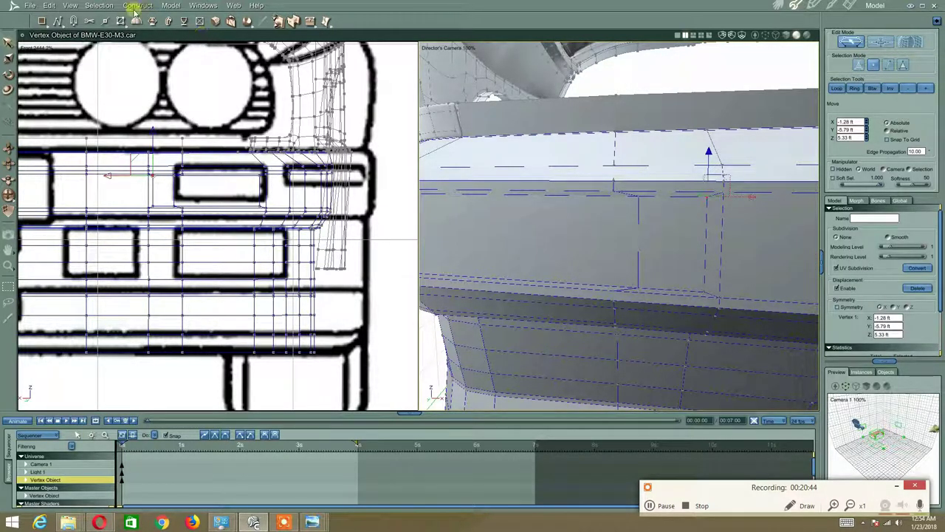
pyautogui.click(230, 22)
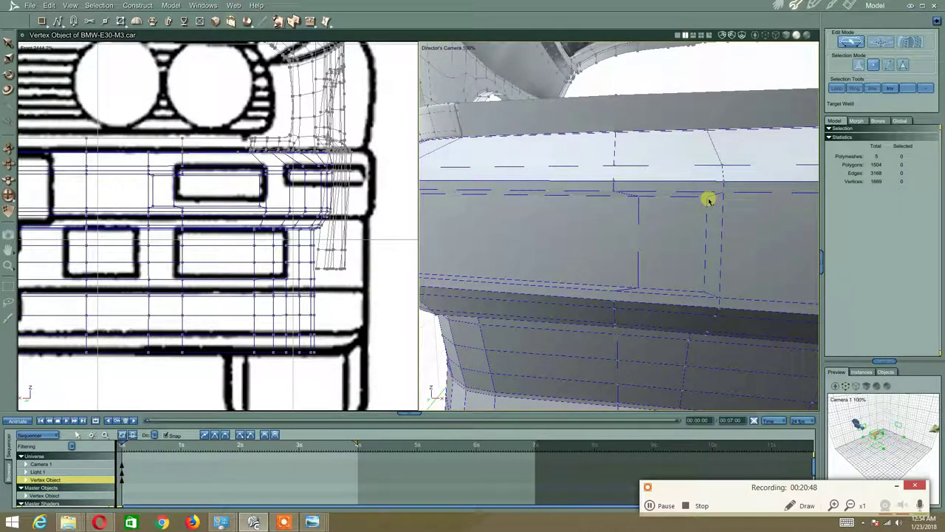
pyautogui.click(707, 199)
pyautogui.click(722, 192)
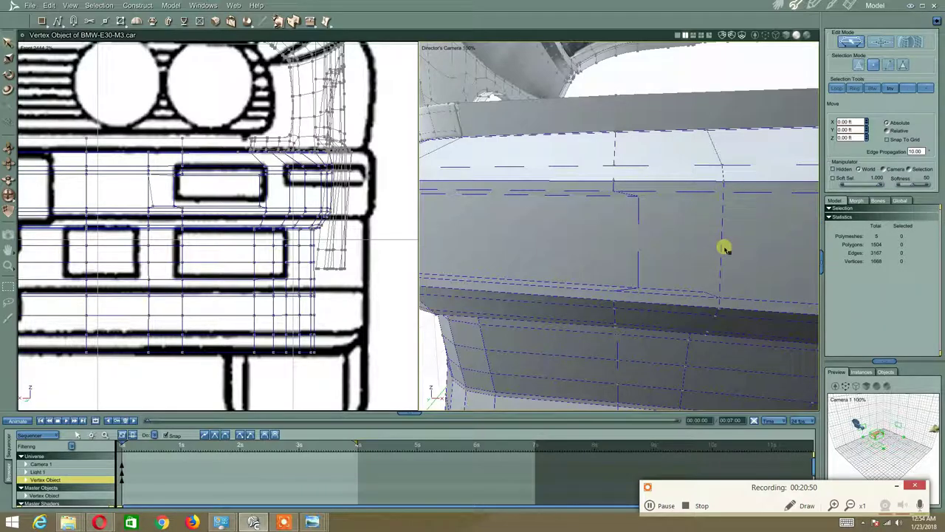
# Target Weld the stray vertex beside the bumper's indicator opening onto the neighbouring vertex on the vertical edge line
pyautogui.click(705, 292)
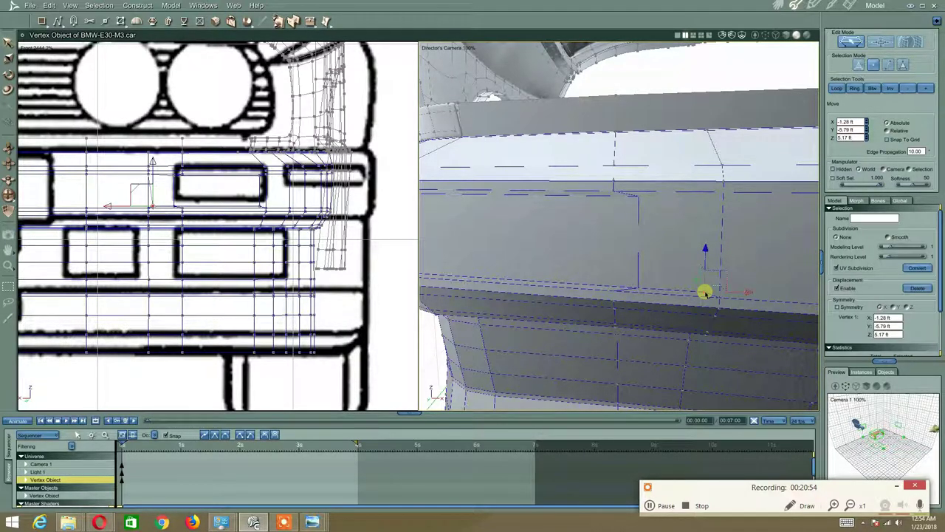
pyautogui.click(246, 22)
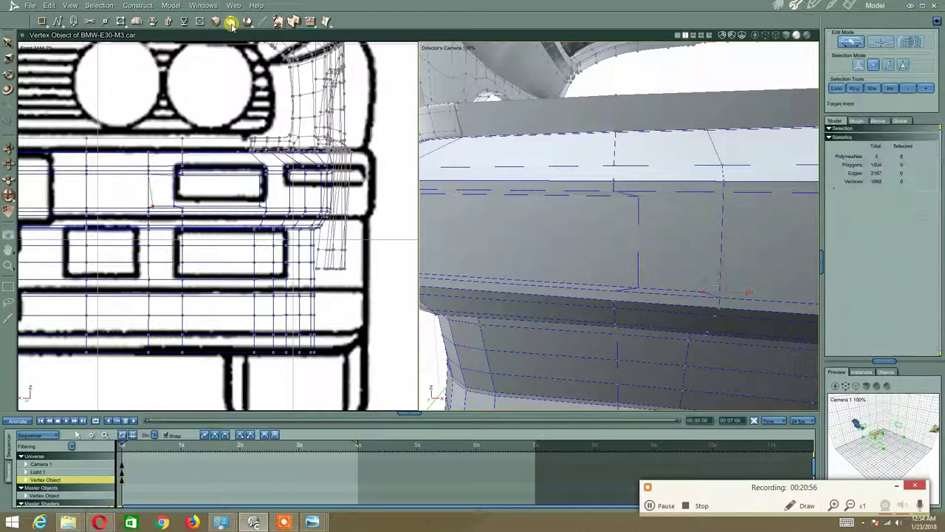
pyautogui.click(721, 301)
pyautogui.moveTo(609, 246); pyautogui.dragTo(608, 240, button='middle')
pyautogui.moveTo(643, 179); pyautogui.dragTo(633, 184, button='middle')
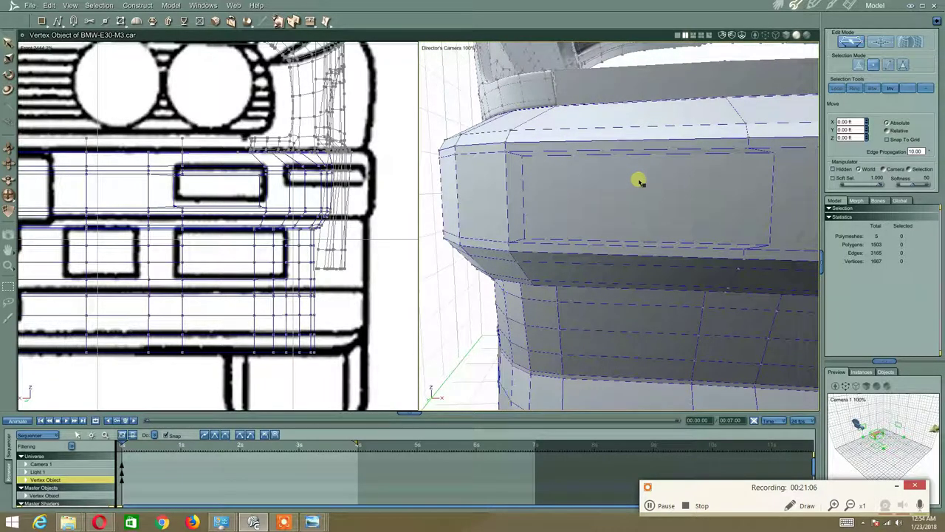
# Extract Along the upper and lower edges of the bumper's indicator rectangle to add parallel edges just inside it
pyautogui.rightClick(633, 184)
pyautogui.click(634, 184)
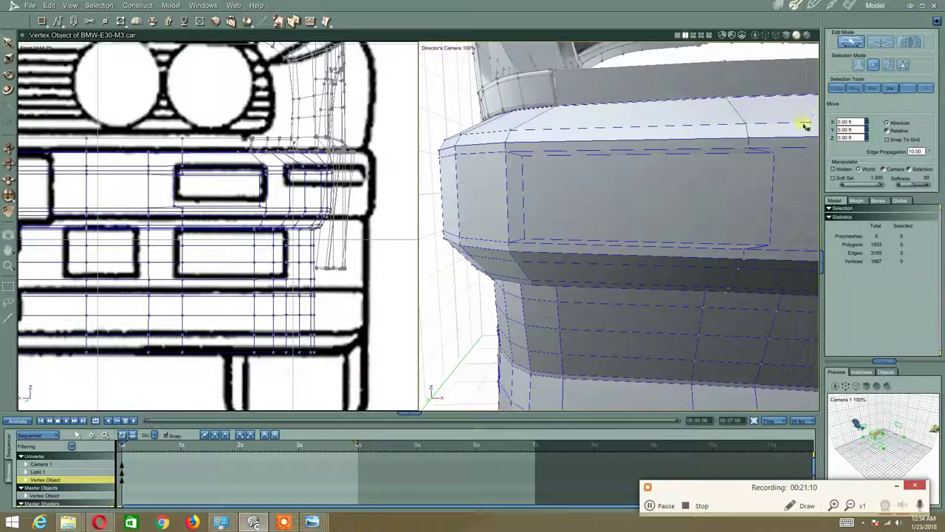
pyautogui.click(888, 65)
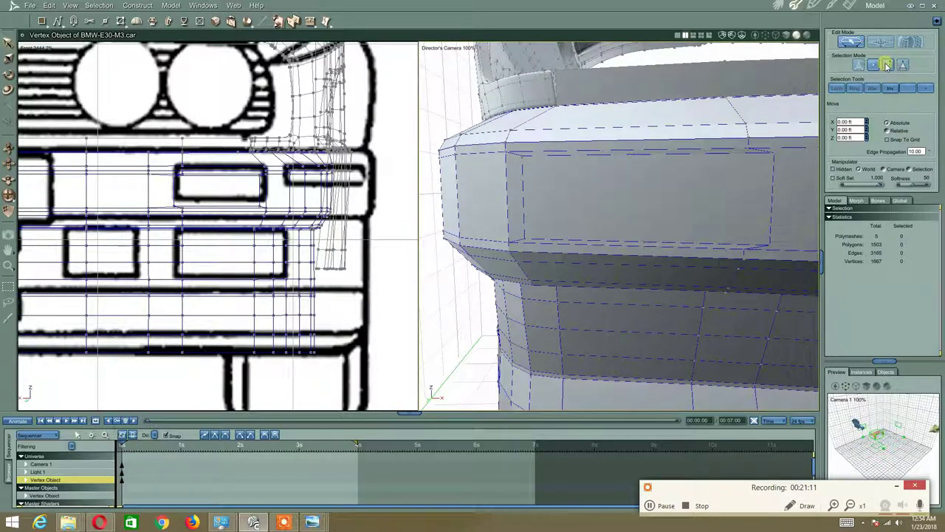
pyautogui.click(560, 155)
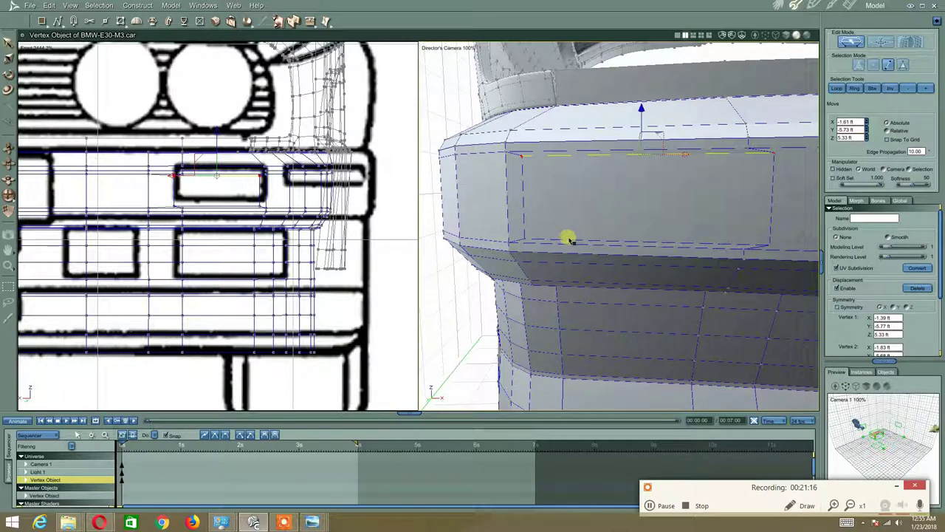
pyautogui.keyDown('shift'); pyautogui.click(599, 244); pyautogui.keyUp('shift')
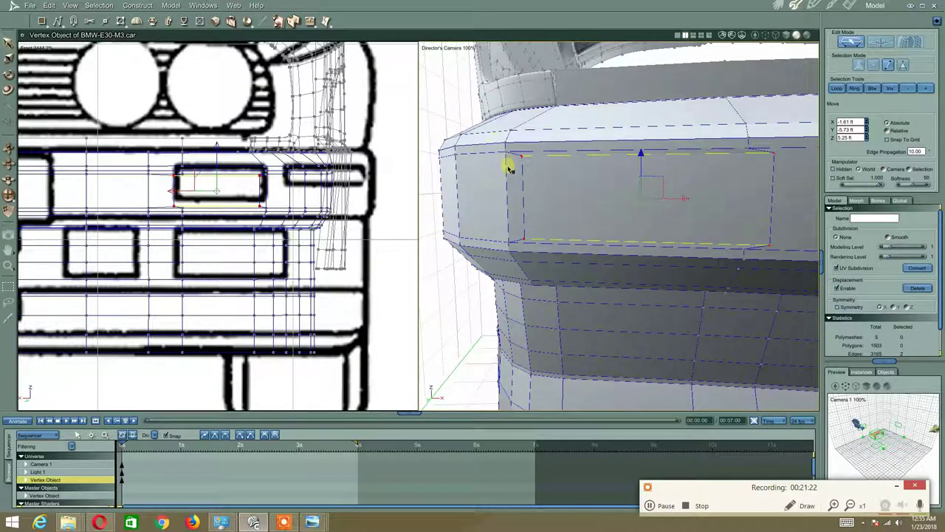
pyautogui.click(316, 27)
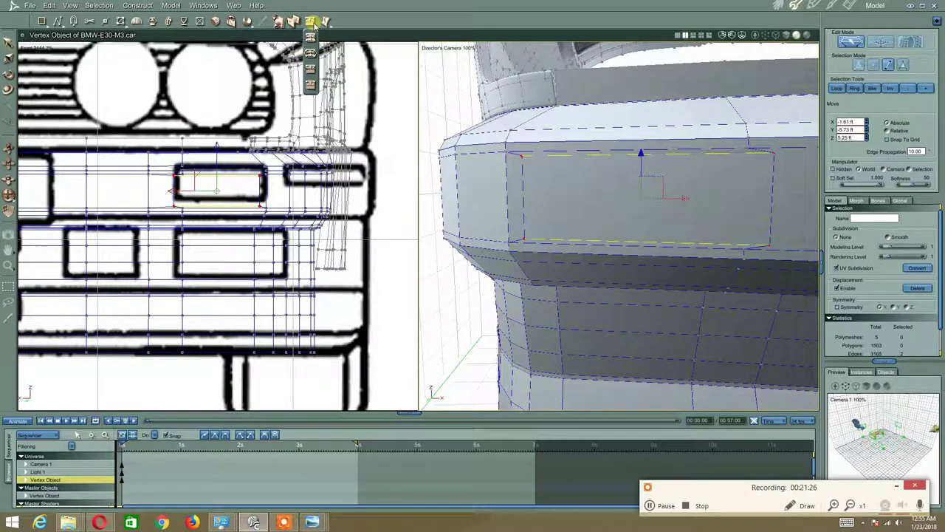
pyautogui.click(317, 71)
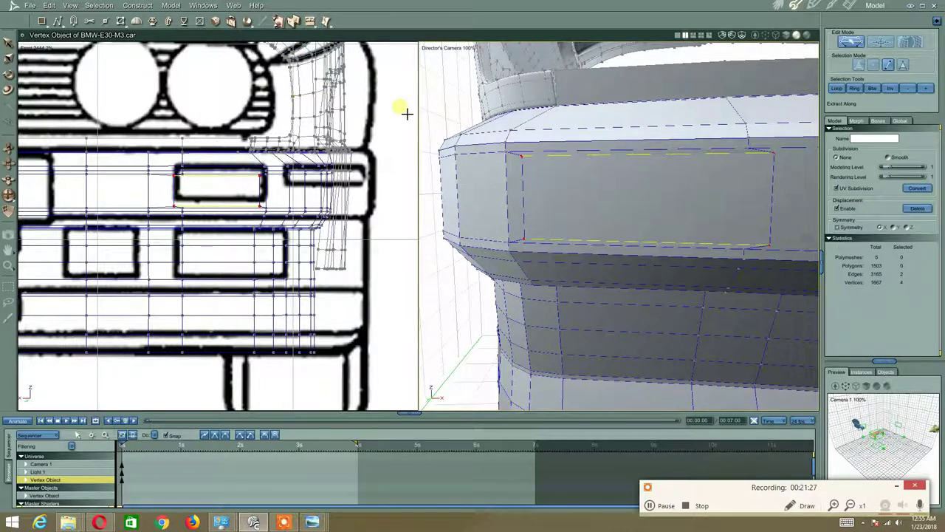
pyautogui.click(544, 167)
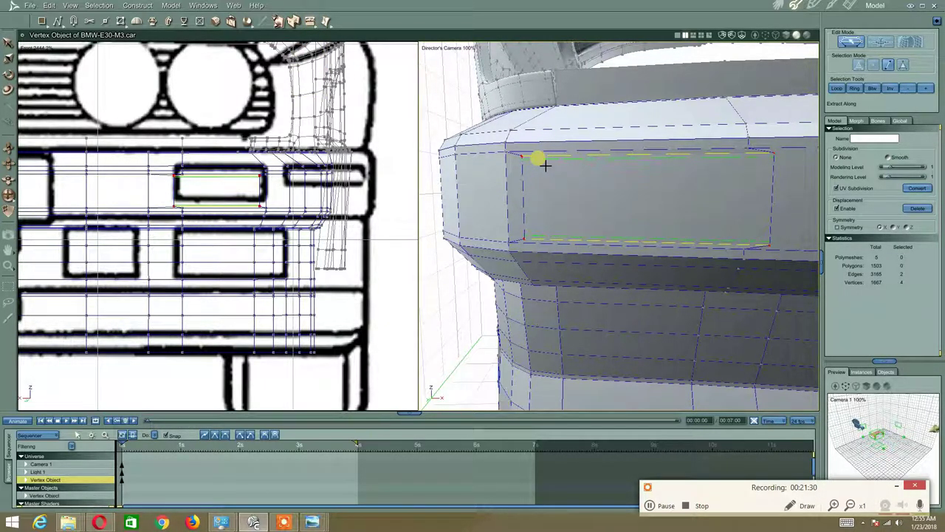
# Extract Along the two vertical side edges and the short corner edges of the indicator rectangle to add edges slightly inward
pyautogui.click(772, 221)
pyautogui.keyDown('shift'); pyautogui.click(523, 210); pyautogui.keyUp('shift')
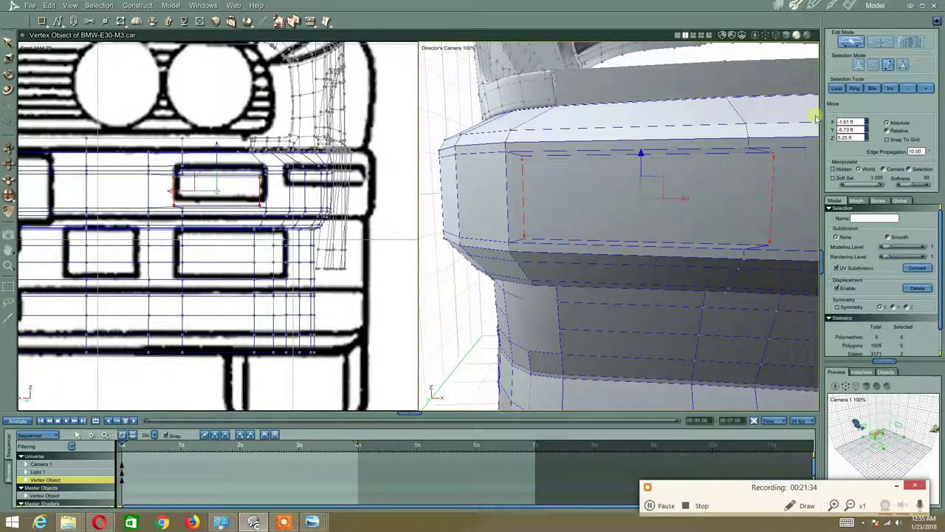
pyautogui.click(846, 89)
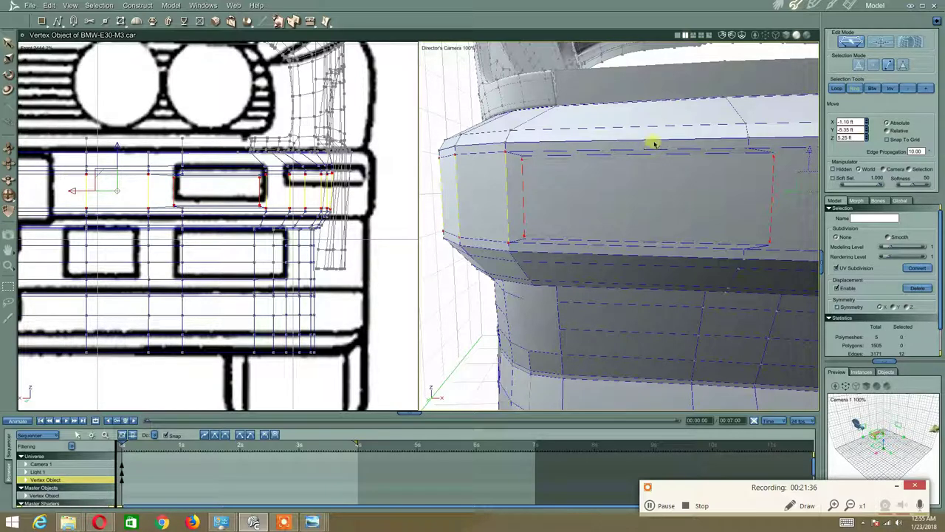
pyautogui.hotkey('ctrl', 'z')
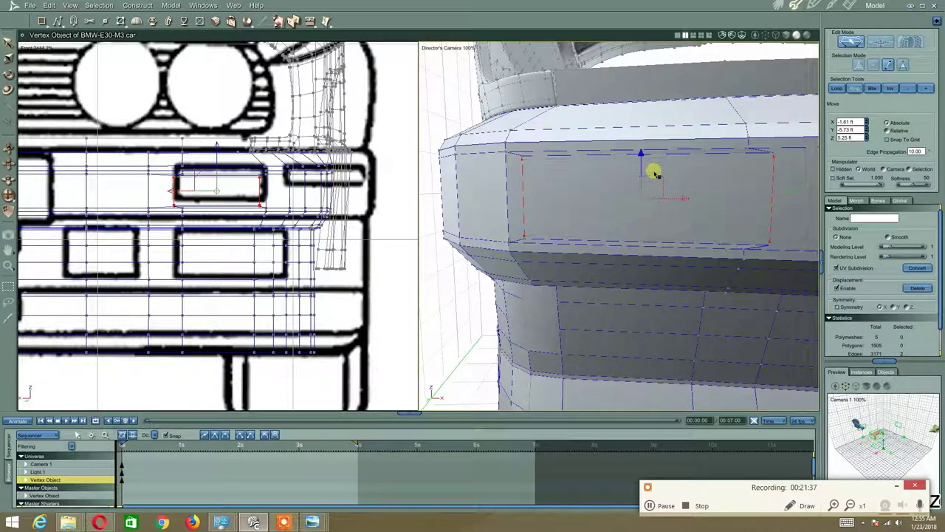
pyautogui.keyDown('shift'); pyautogui.click(522, 160); pyautogui.keyUp('shift')
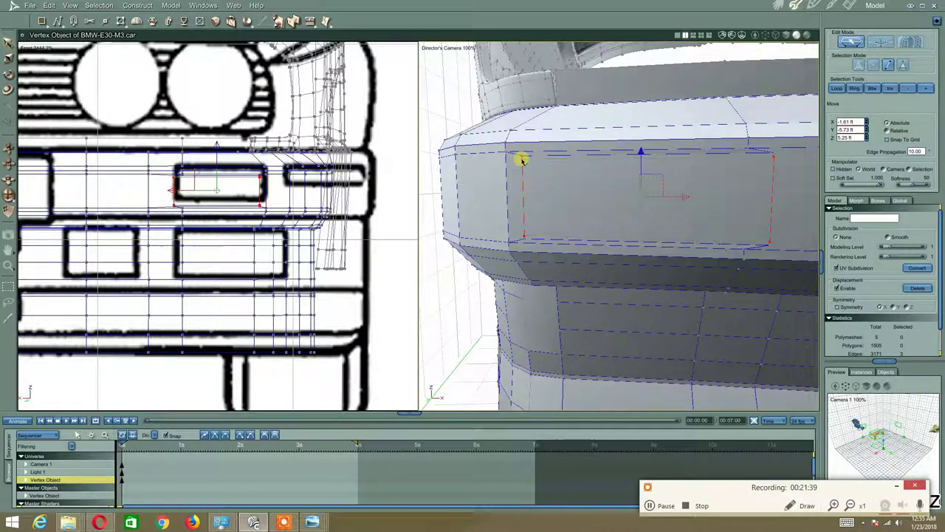
pyautogui.keyDown('shift'); pyautogui.click(524, 237); pyautogui.keyUp('shift')
pyautogui.moveTo(740, 200); pyautogui.dragTo(734, 195, button='middle')
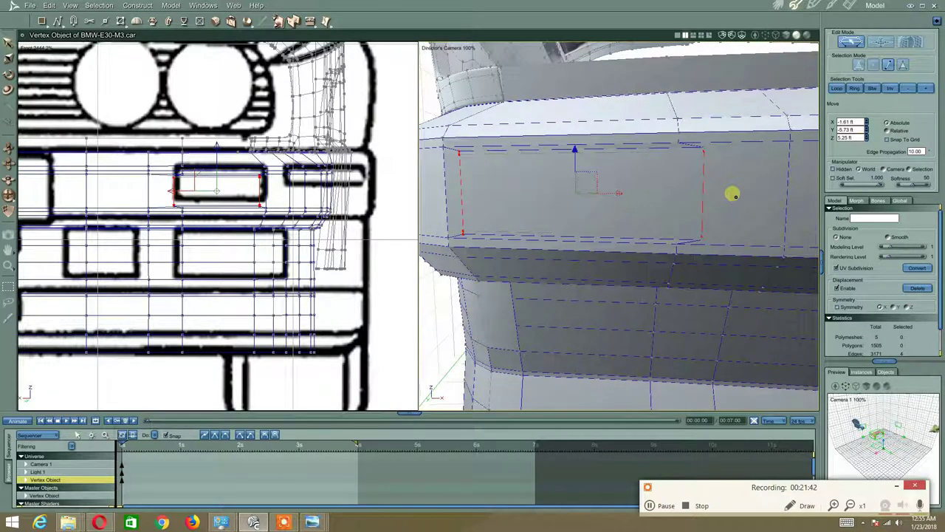
pyautogui.keyDown('shift'); pyautogui.click(702, 239); pyautogui.keyUp('shift')
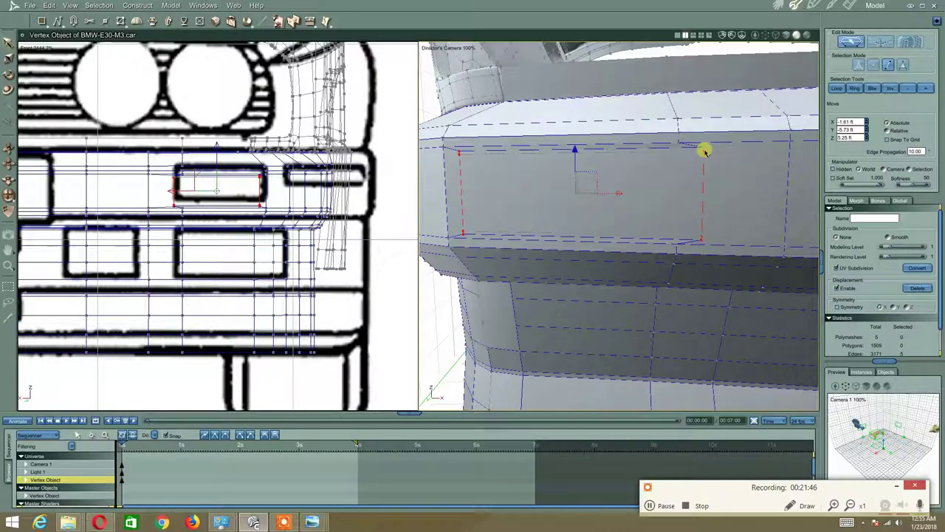
pyautogui.keyDown('shift'); pyautogui.click(704, 150); pyautogui.keyUp('shift')
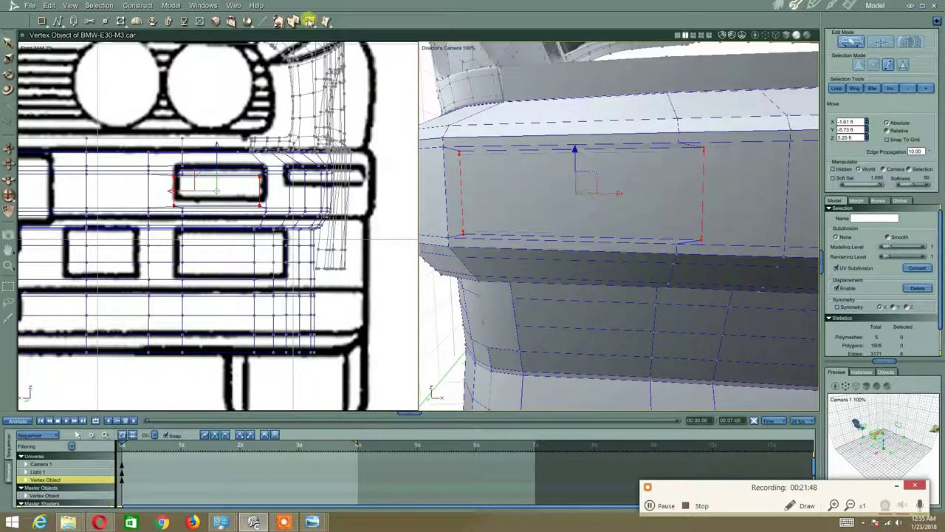
pyautogui.click(325, 22)
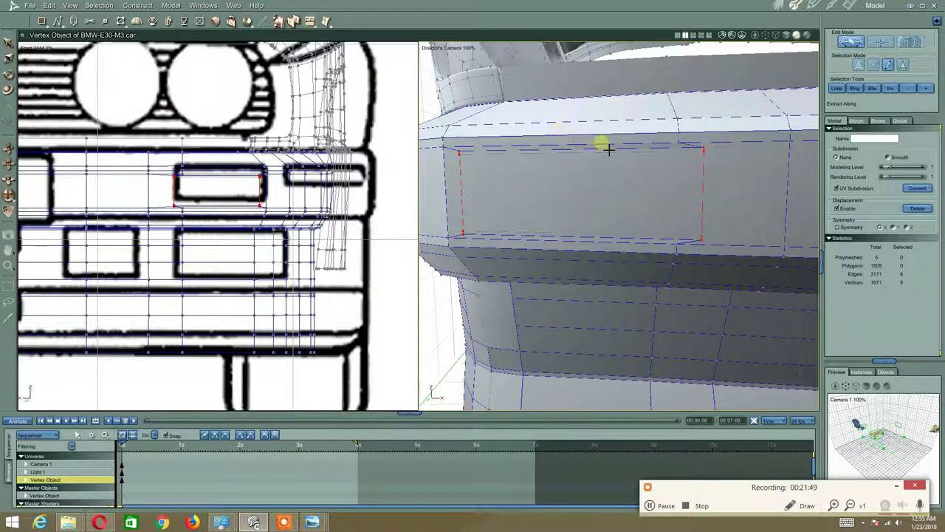
pyautogui.click(712, 179)
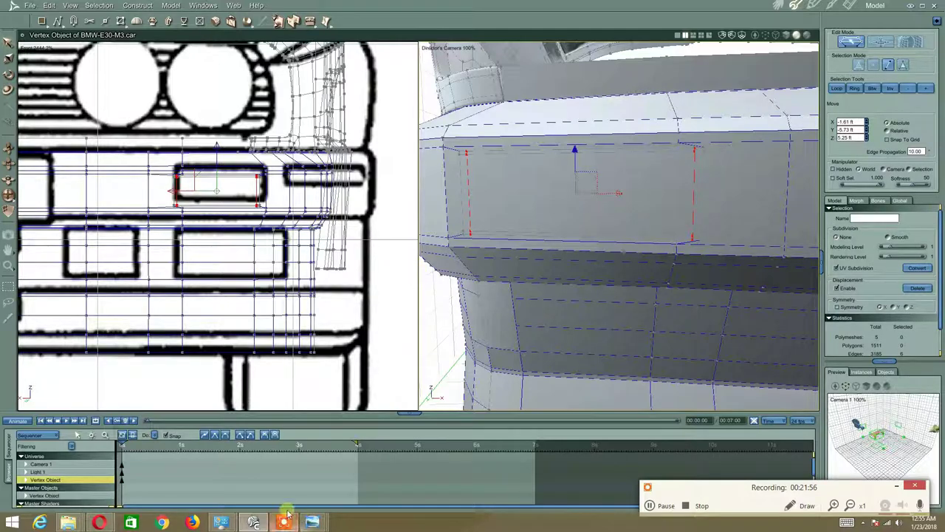
# Switch to Windows Photo Viewer, examine the front bumper indicator in the red BMW M3 photo, and return to Carrara
pyautogui.moveTo(312, 522)
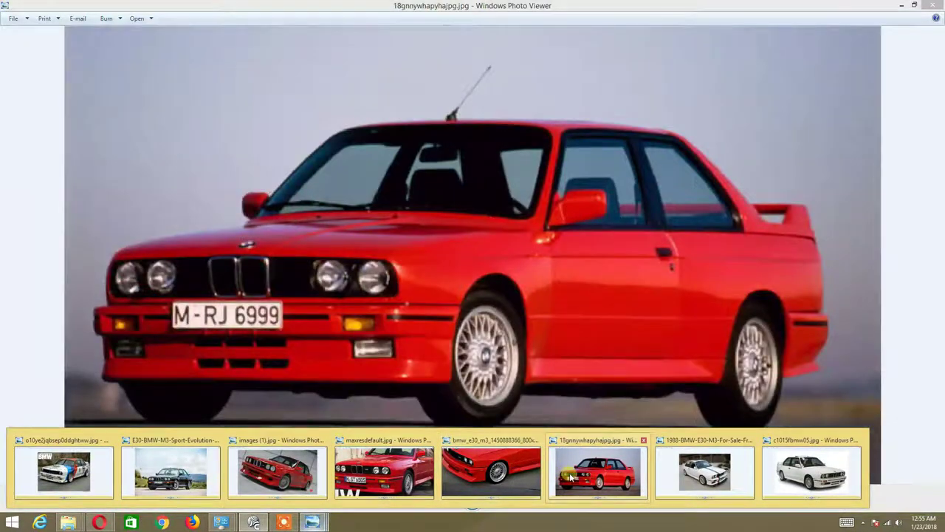
pyautogui.click(569, 473)
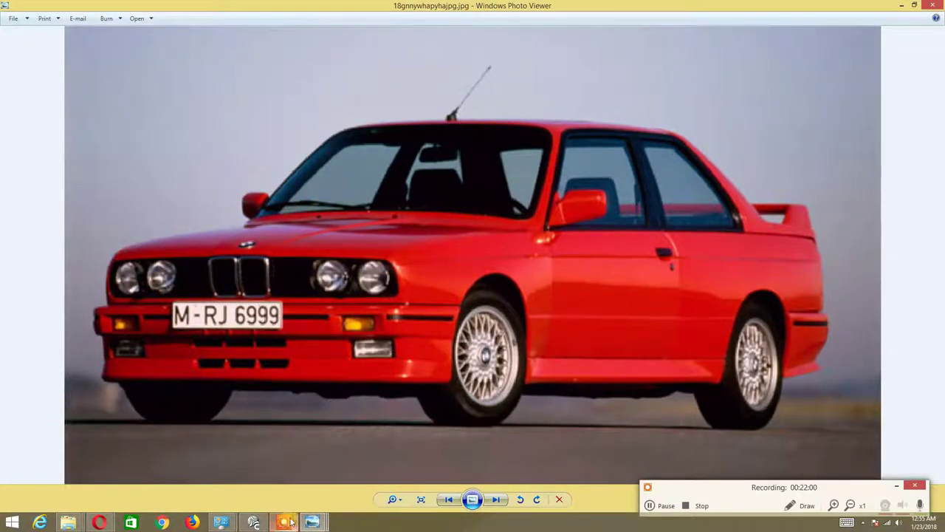
pyautogui.click(253, 522)
# Select the four polygons surrounding the indicator rectangle on the bumper: both sides and the thin upper and lower strips
pyautogui.moveTo(422, 273); pyautogui.dragTo(441, 240, button='middle')
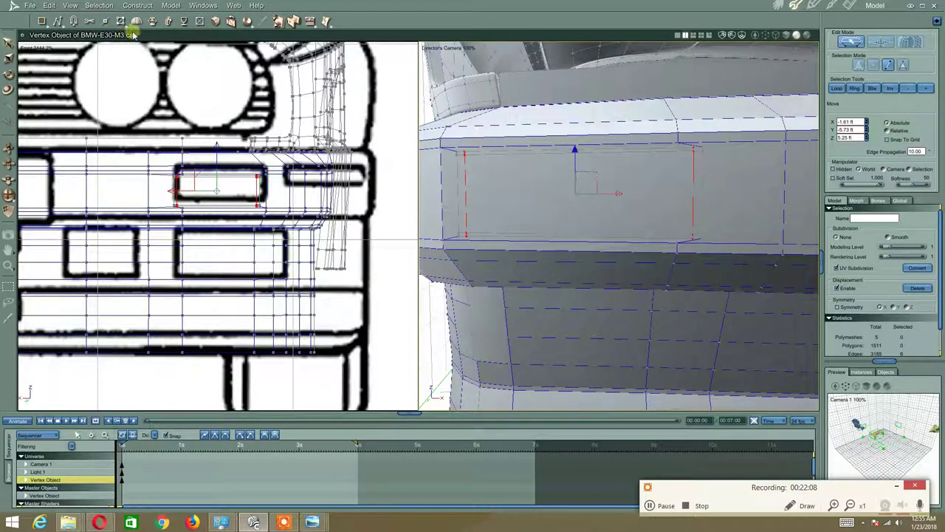
pyautogui.moveTo(502, 181); pyautogui.dragTo(500, 180, button='middle')
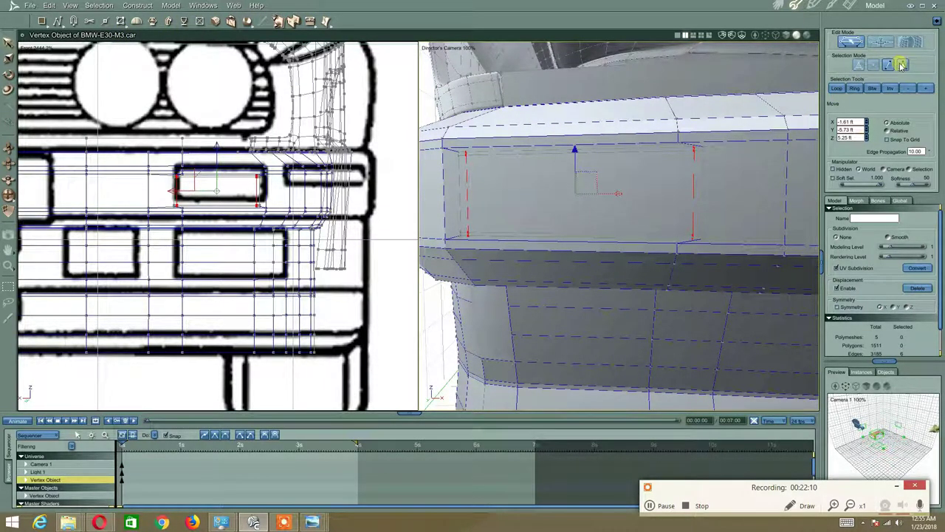
pyautogui.click(902, 65)
pyautogui.click(734, 191)
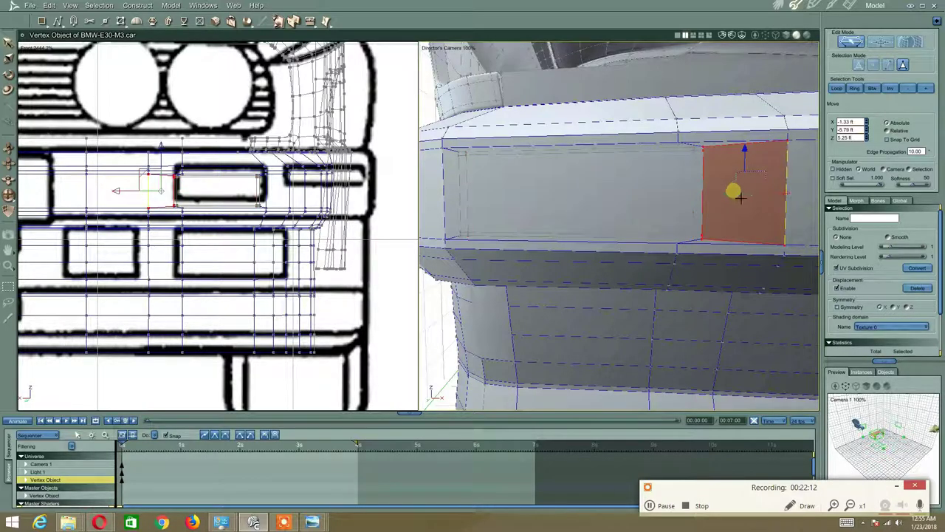
pyautogui.keyDown('shift'); pyautogui.click(454, 230); pyautogui.keyUp('shift')
pyautogui.keyDown('shift'); pyautogui.click(543, 151); pyautogui.keyUp('shift')
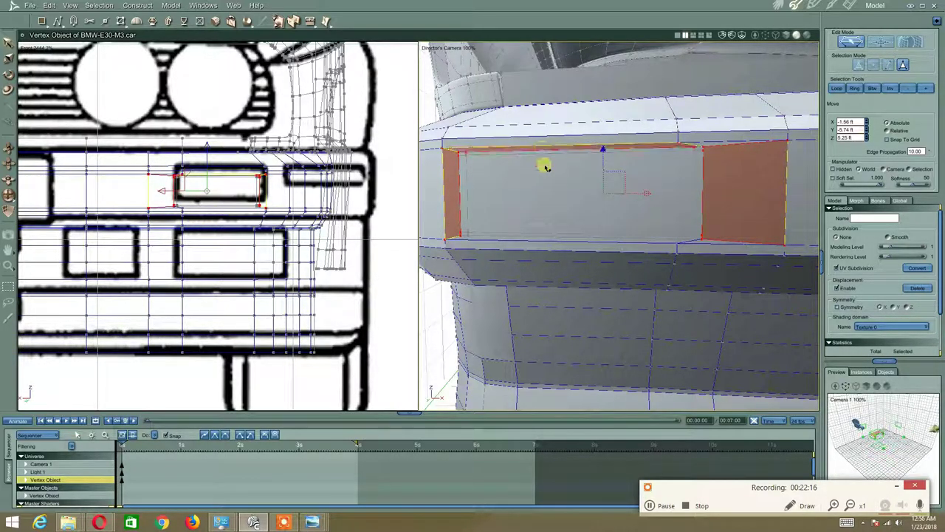
pyautogui.keyDown('shift'); pyautogui.click(527, 242); pyautogui.keyUp('shift')
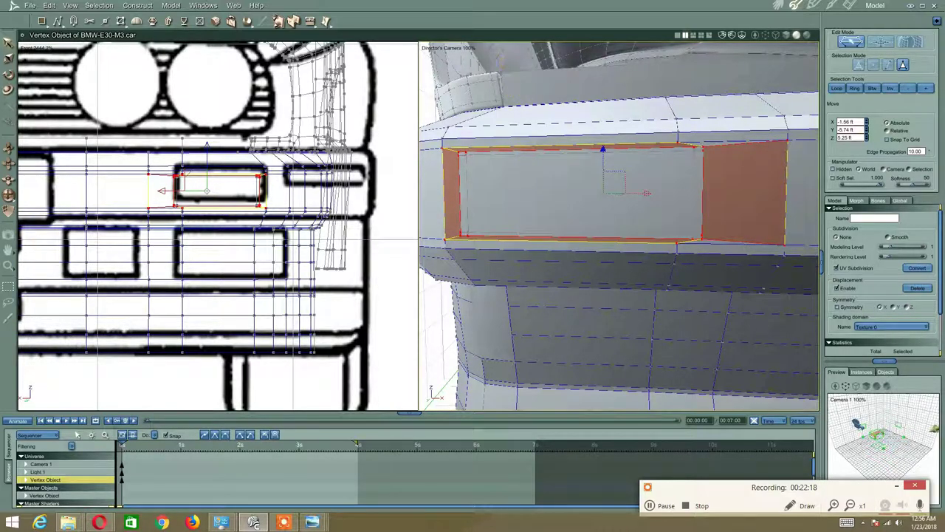
# Try tessellating the selected surrounding polygons with Vertex To Center and with Mid-Edge to Center, undoing each
pyautogui.click(171, 5)
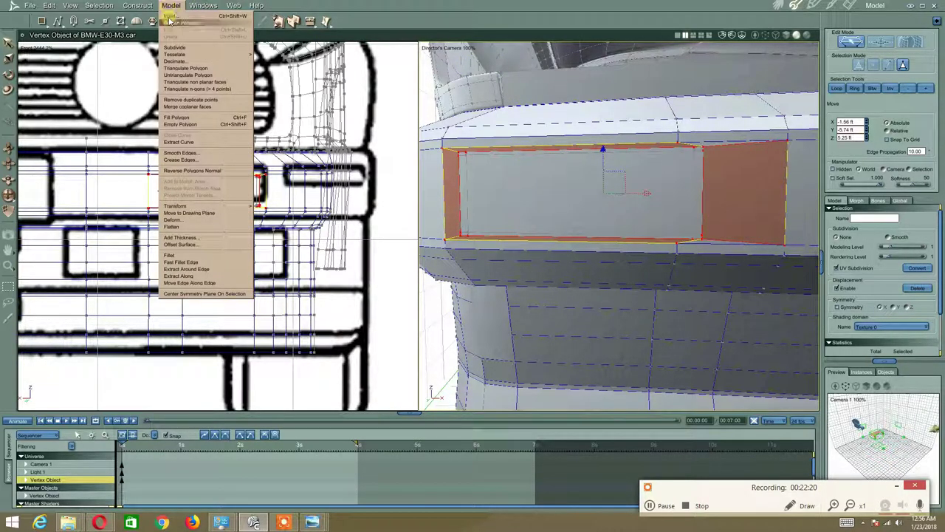
pyautogui.moveTo(179, 55)
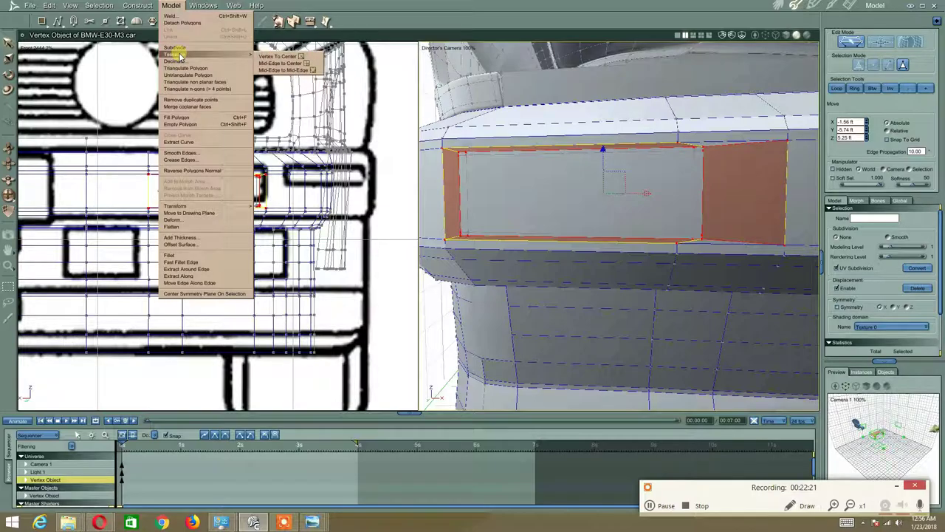
pyautogui.click(281, 57)
pyautogui.hotkey('ctrl', 'z')
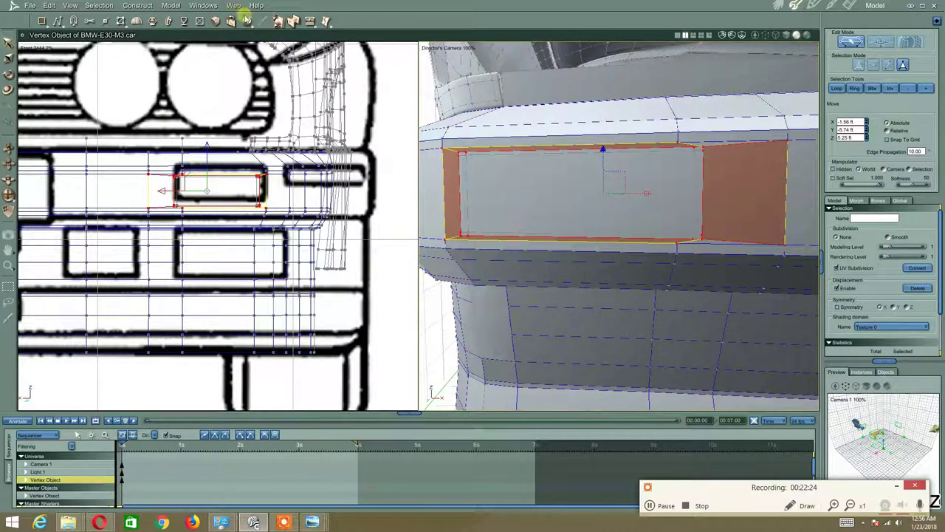
pyautogui.click(170, 5)
pyautogui.moveTo(192, 55)
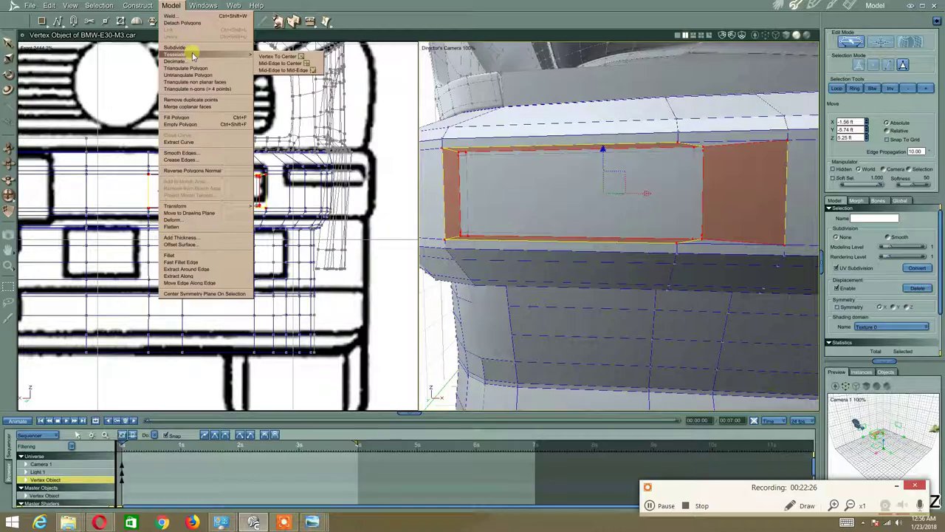
pyautogui.click(271, 62)
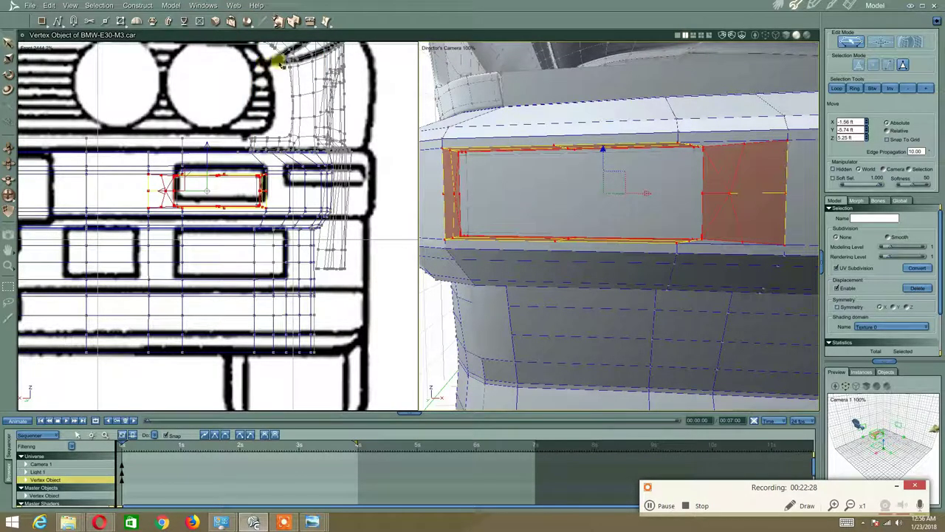
pyautogui.hotkey('ctrl', 'z')
# Triangulate the selected polygons around the indicator rectangle and detach them from the rest of the bumper mesh
pyautogui.click(171, 6)
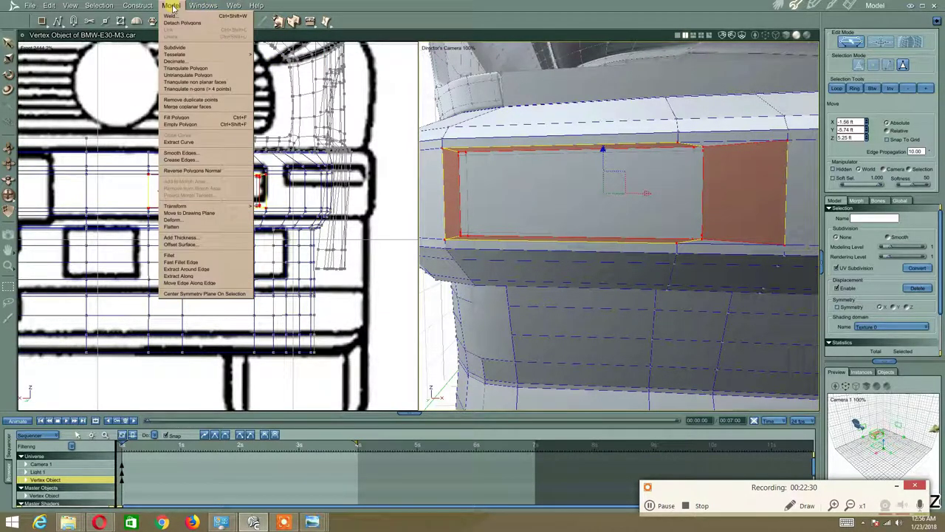
pyautogui.click(190, 68)
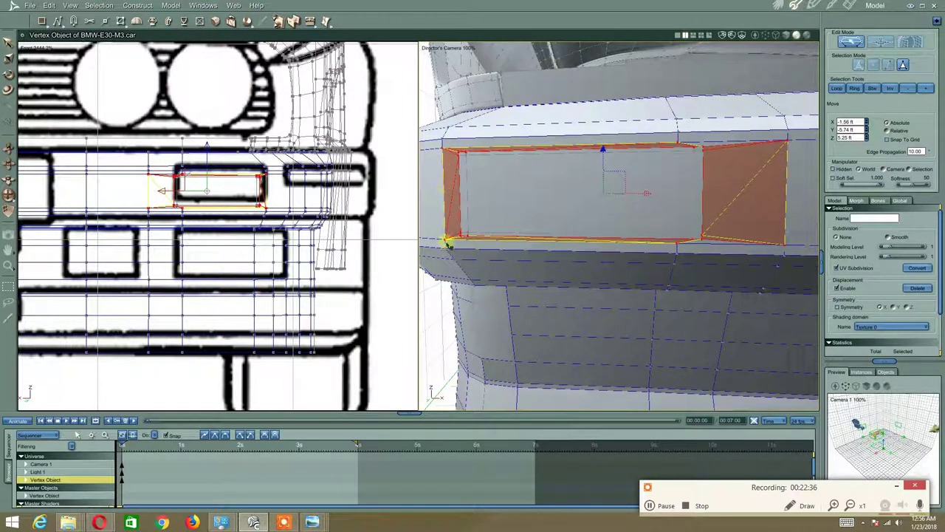
pyautogui.click(158, 6)
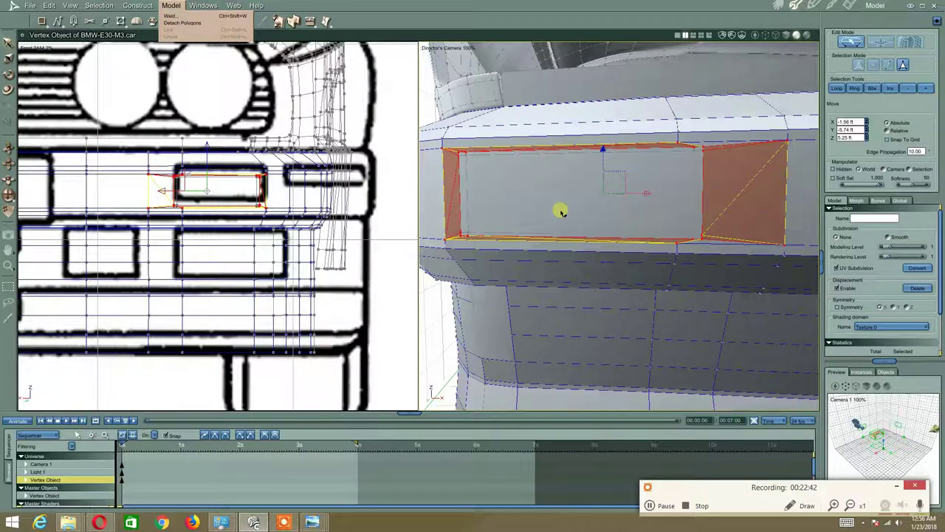
pyautogui.click(186, 23)
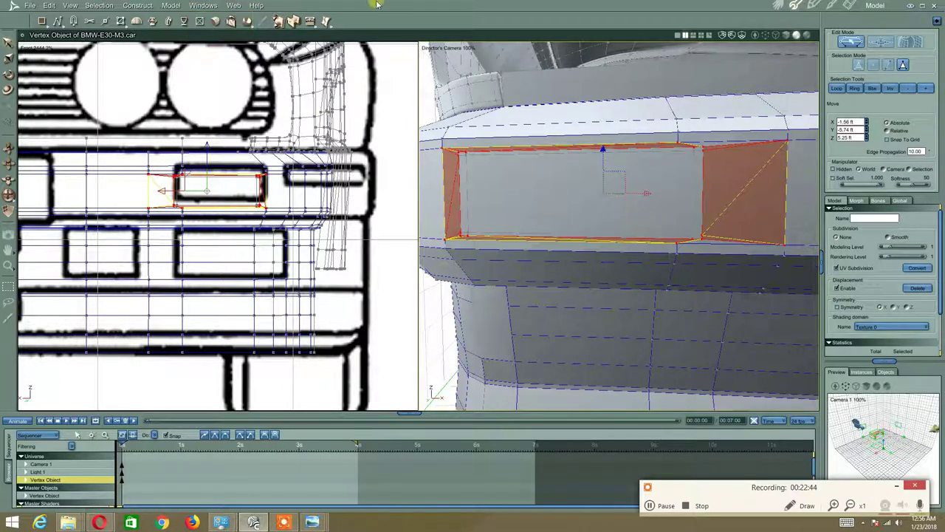
# Untriangulate the selected polygons around the indicator rectangle and clear the selection
pyautogui.click(174, 7)
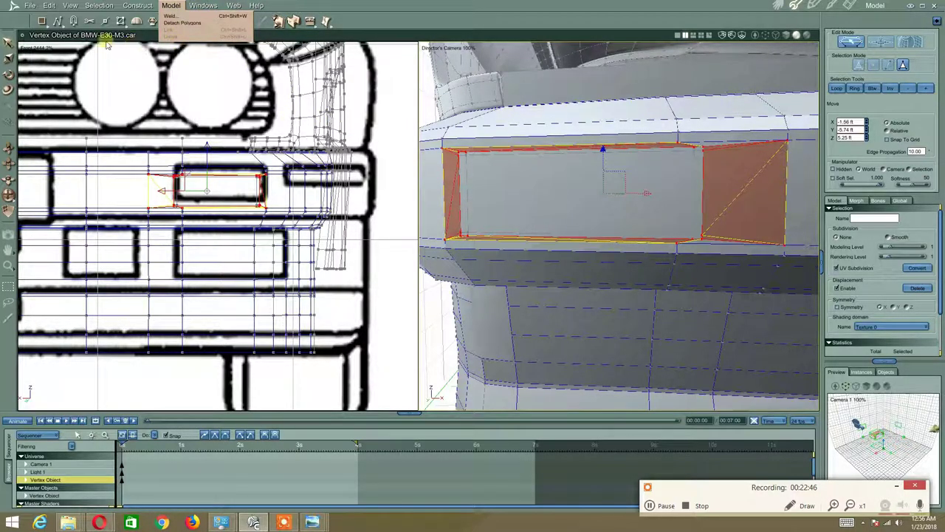
pyautogui.click(125, 37)
pyautogui.click(170, 6)
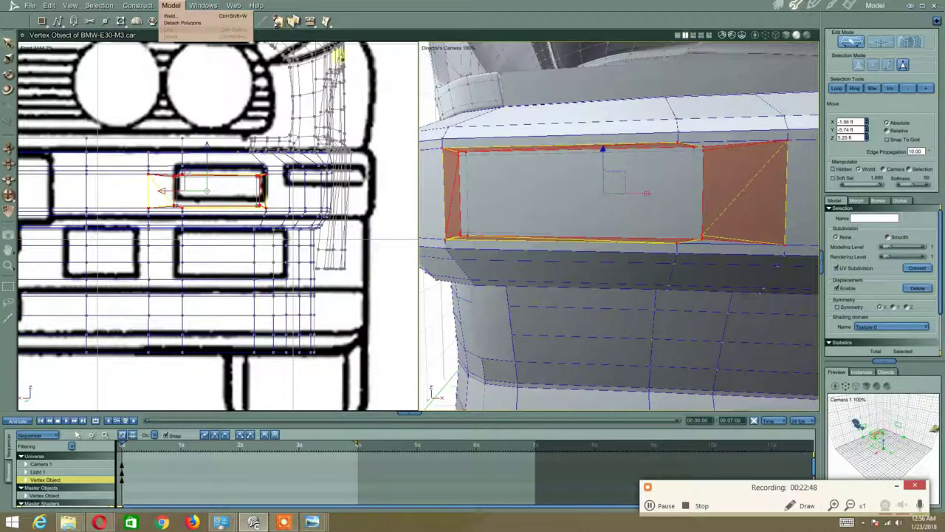
pyautogui.moveTo(502, 181)
pyautogui.mouseDown(button='middle')
pyautogui.moveTo(491, 185)
pyautogui.moveTo(496, 179)
pyautogui.mouseUp(button='middle')
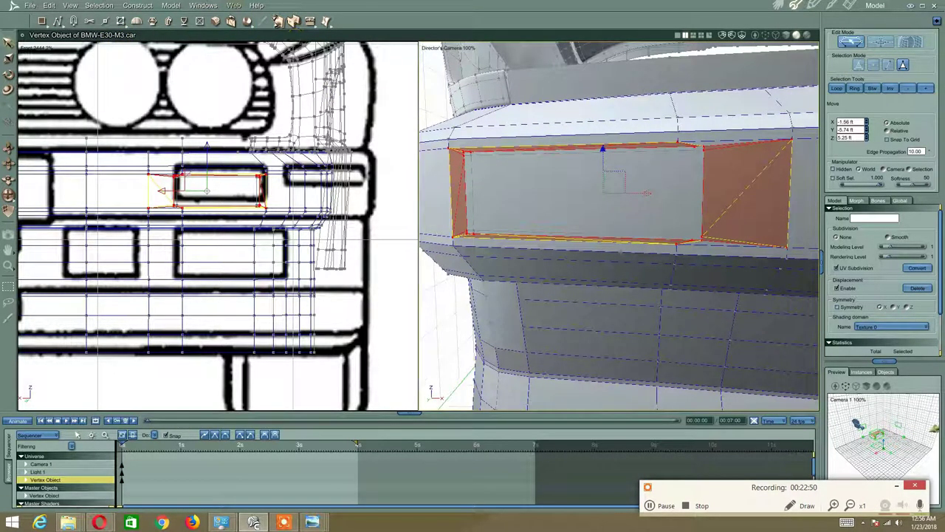
pyautogui.click(171, 6)
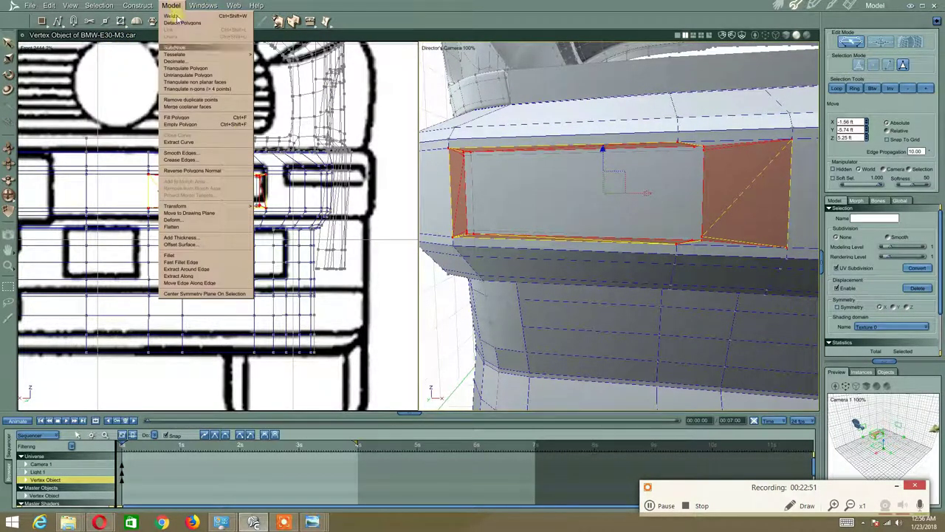
pyautogui.click(185, 75)
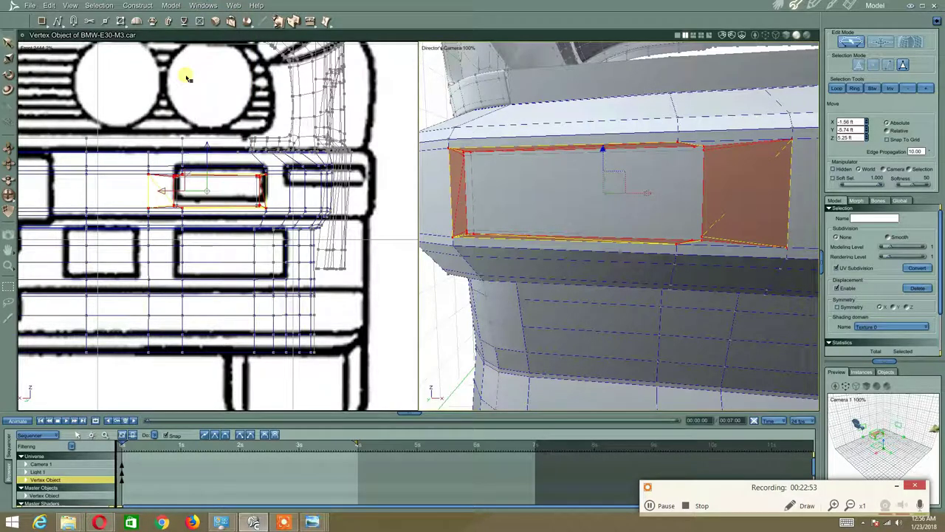
pyautogui.rightClick(567, 233)
pyautogui.click(561, 232)
pyautogui.click(455, 281)
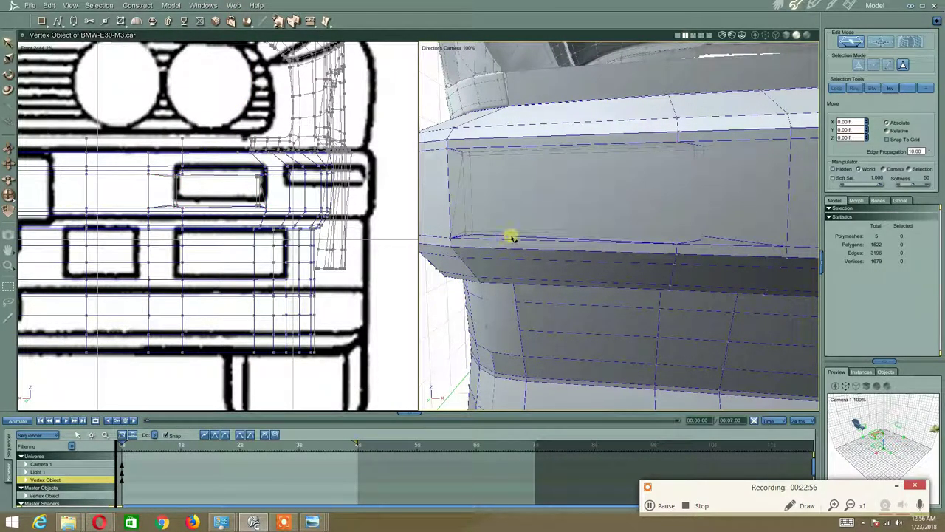
# Examine the lower and upper edges of the indicator rectangle in edge selection mode and clear the selection
pyautogui.click(887, 65)
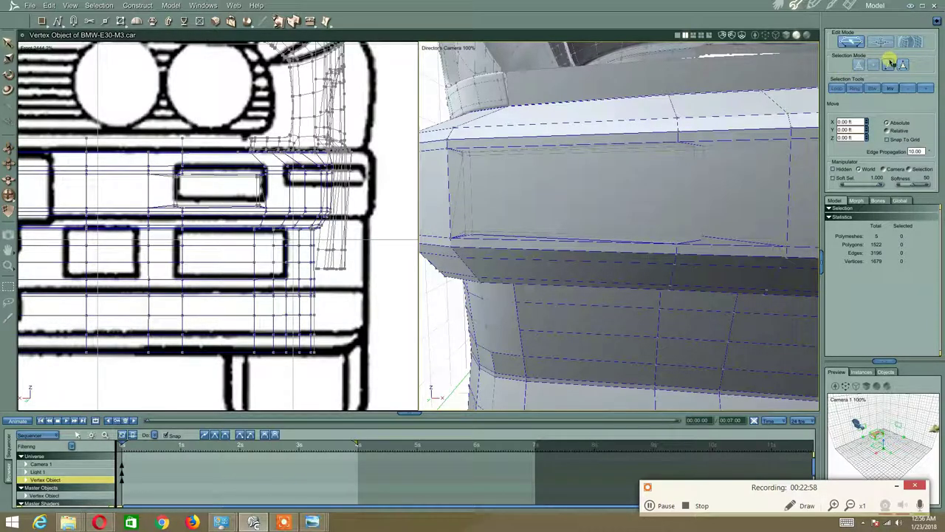
pyautogui.click(551, 238)
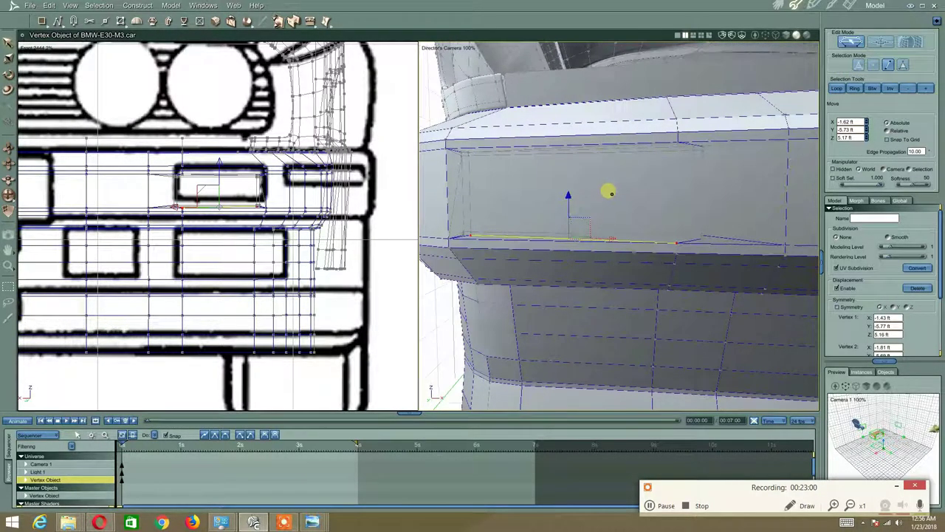
pyautogui.moveTo(609, 192); pyautogui.dragTo(611, 181, button='middle')
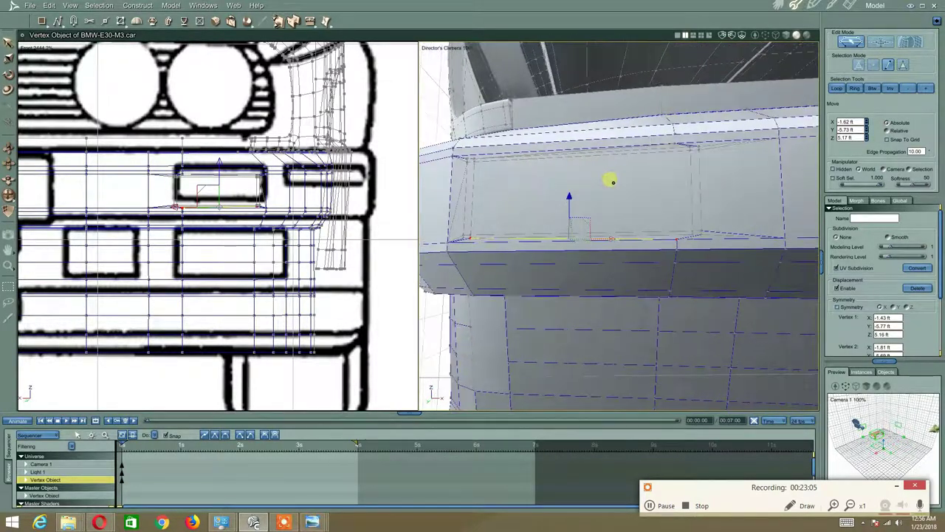
pyautogui.click(514, 155)
pyautogui.moveTo(537, 162); pyautogui.dragTo(528, 139, button='middle')
pyautogui.click(520, 190)
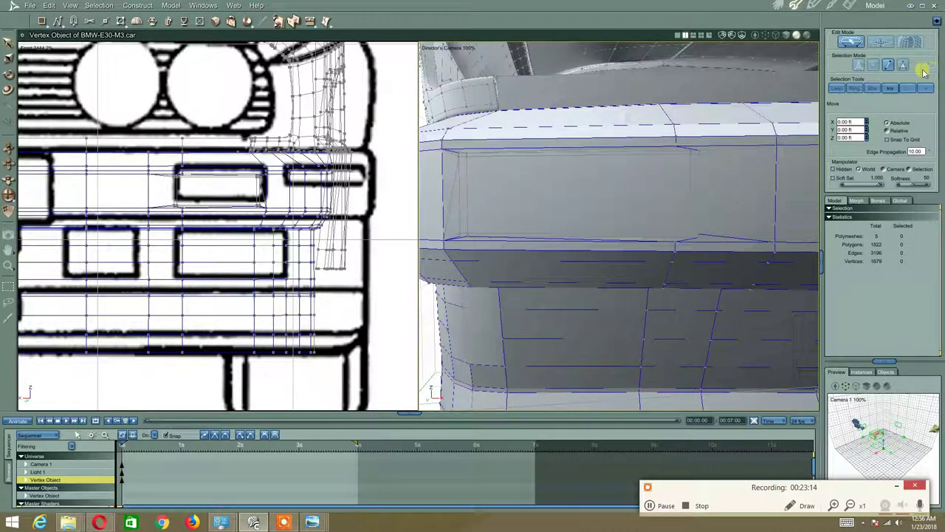
# Select the indicator face, grow the selection to its narrow border polygons, and extrude them slightly inward
pyautogui.click(654, 201)
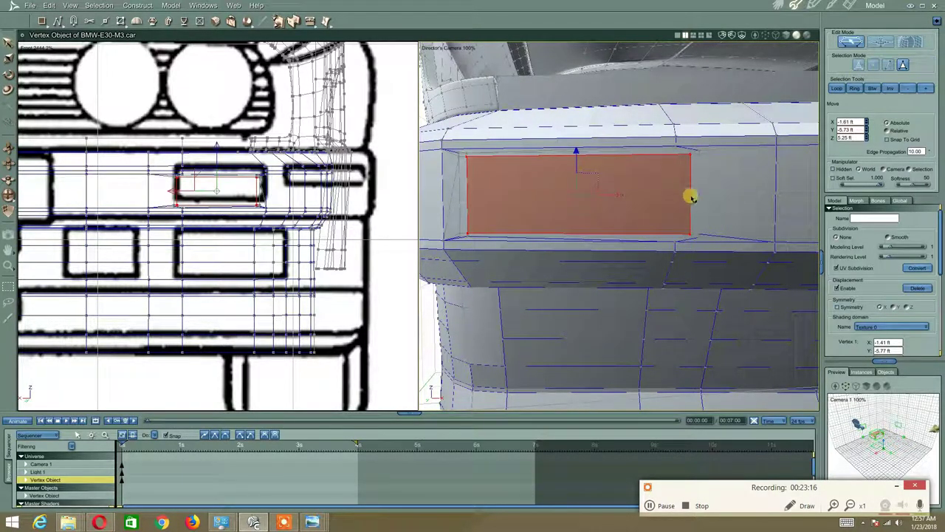
pyautogui.click(927, 88)
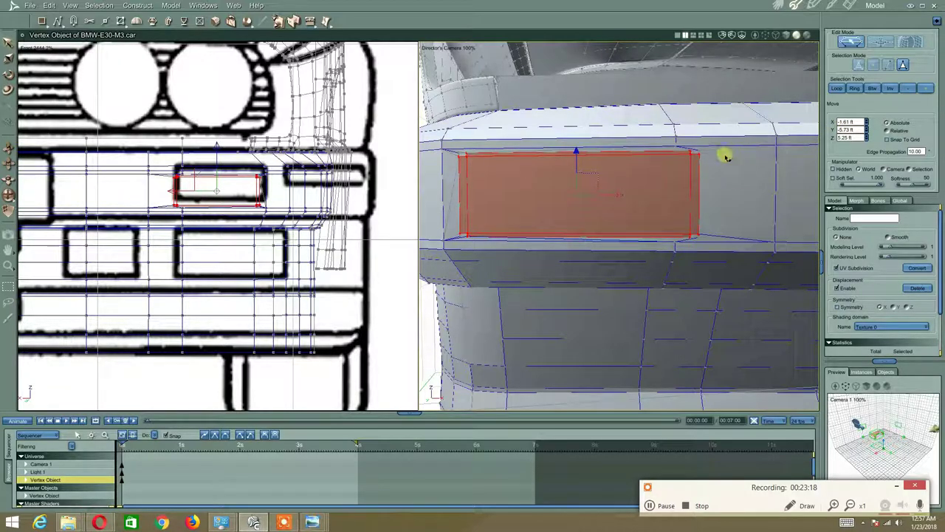
pyautogui.press('z')
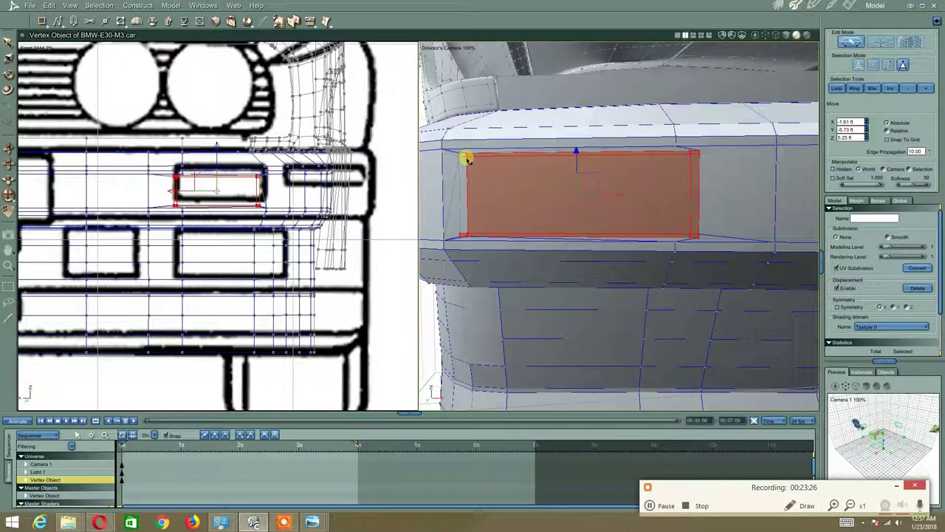
pyautogui.press('z')
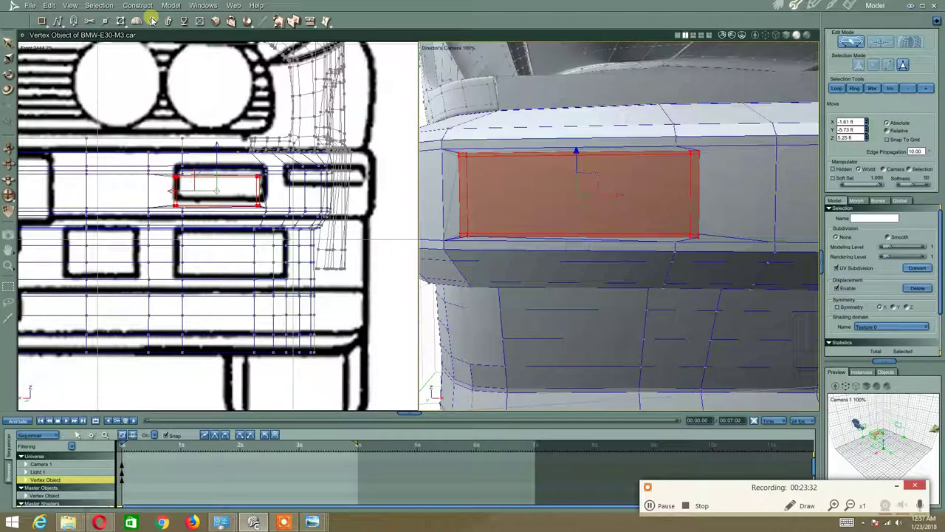
pyautogui.click(151, 20)
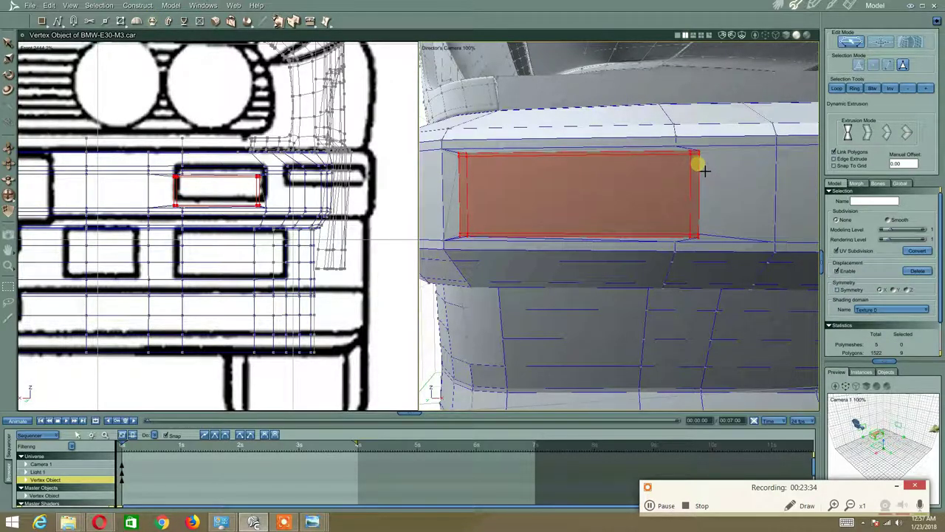
pyautogui.moveTo(702, 169); pyautogui.dragTo(685, 160)
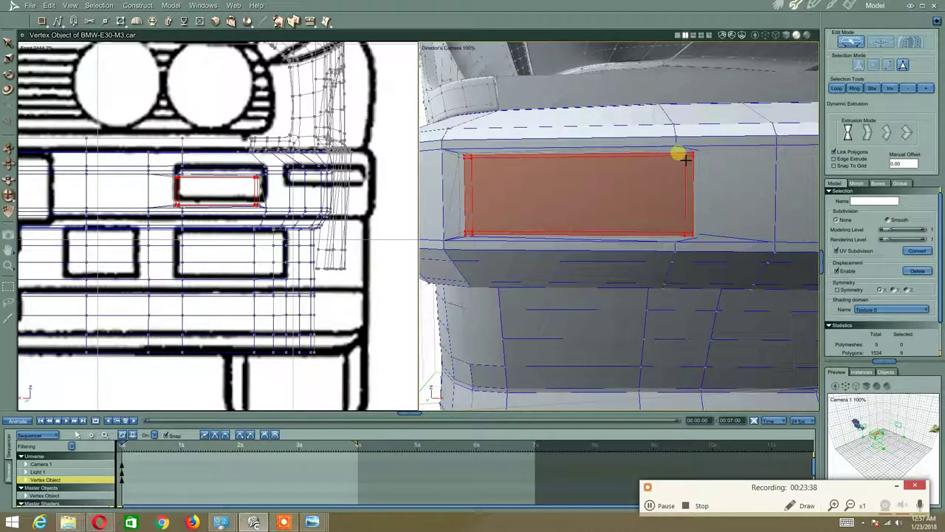
# Scale the extruded indicator face down lengthwise in the selection's own axes to an X size of about 0.30 ft
pyautogui.rightClick(611, 172)
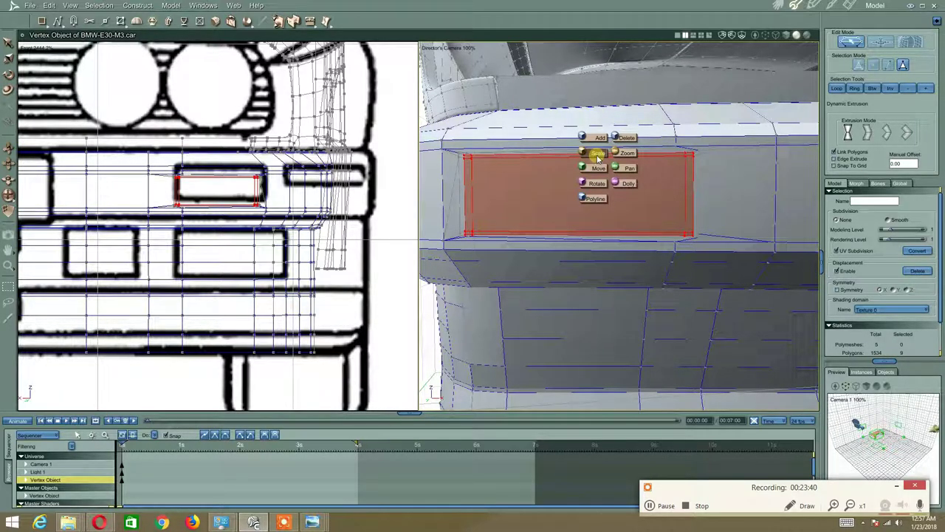
pyautogui.click(597, 154)
pyautogui.moveTo(537, 175); pyautogui.dragTo(535, 216, button='middle')
pyautogui.moveTo(638, 223); pyautogui.dragTo(666, 235, button='middle')
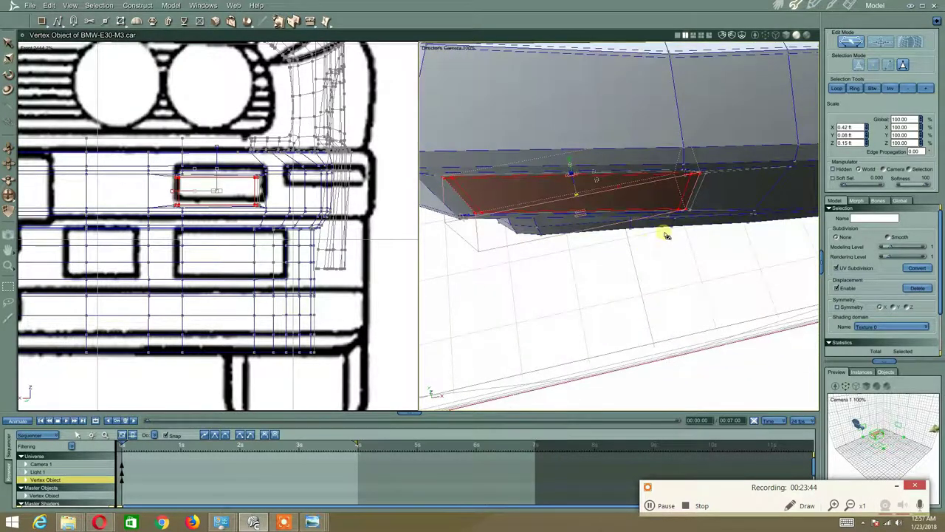
pyautogui.click(854, 170)
pyautogui.click(912, 170)
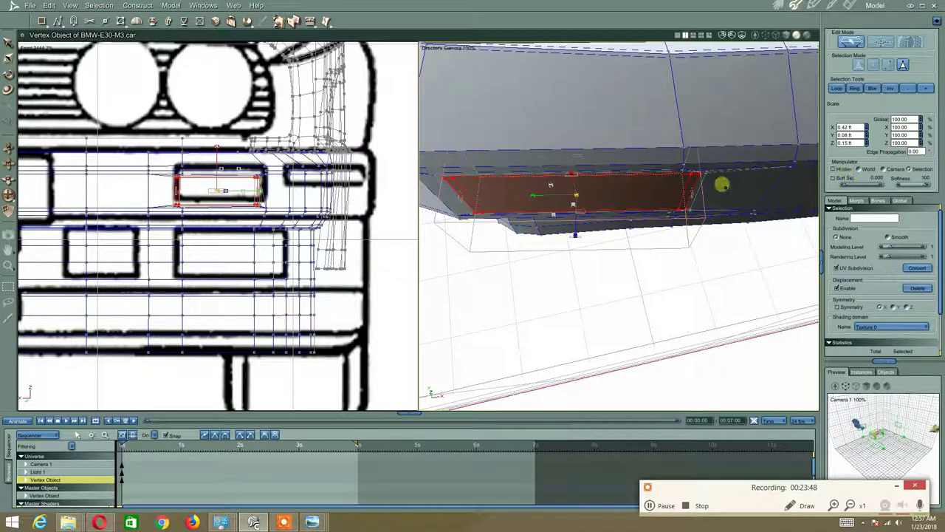
pyautogui.moveTo(722, 185); pyautogui.dragTo(720, 155, button='middle')
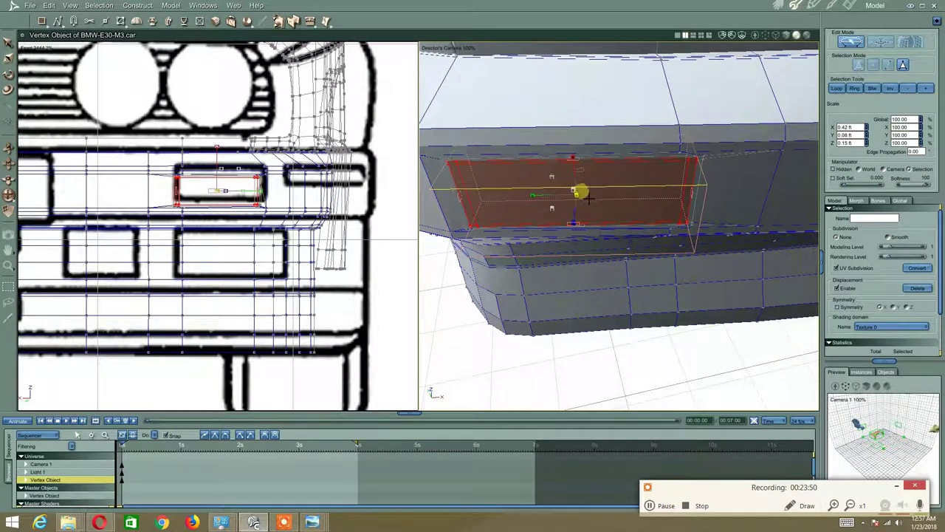
pyautogui.moveTo(542, 205); pyautogui.dragTo(553, 206)
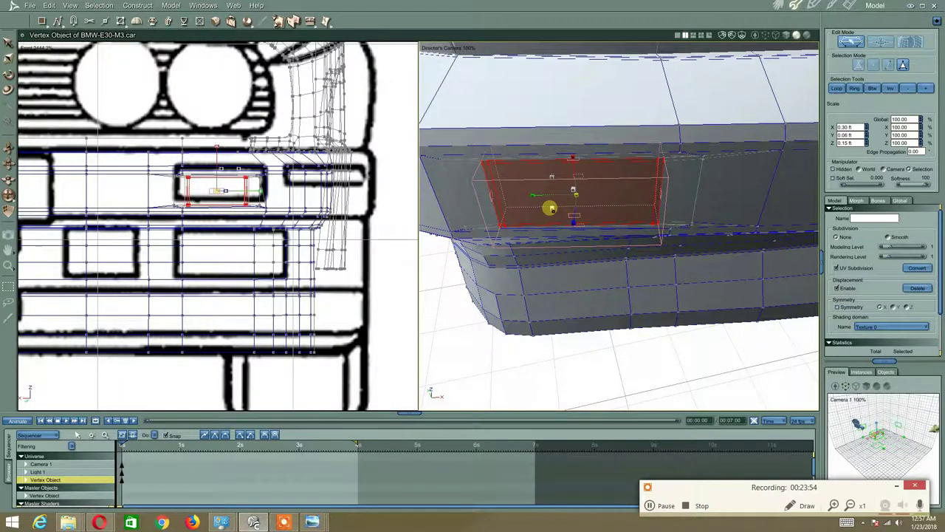
pyautogui.moveTo(552, 210); pyautogui.dragTo(554, 189, button='middle')
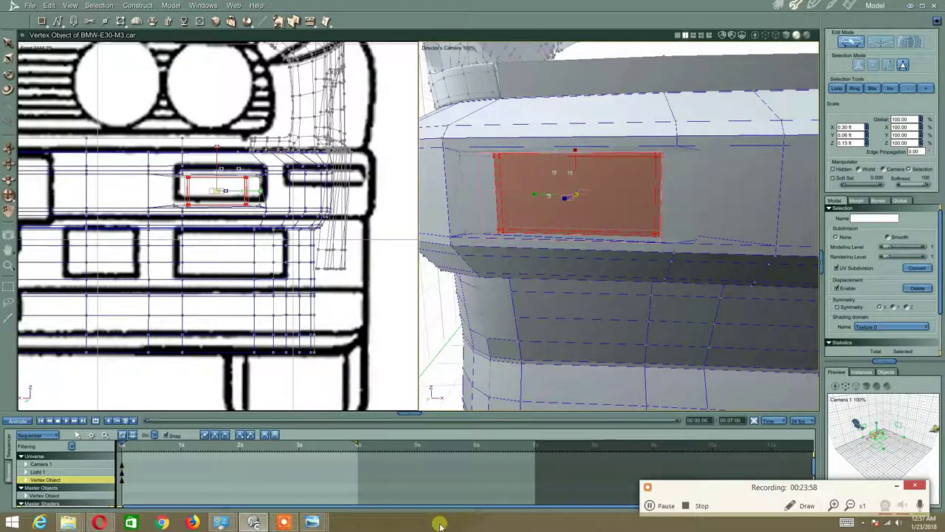
# Preview the BMW M3 reference photos for the indicator shape and return to Carrara
pyautogui.moveTo(310, 523)
pyautogui.moveTo(509, 479)
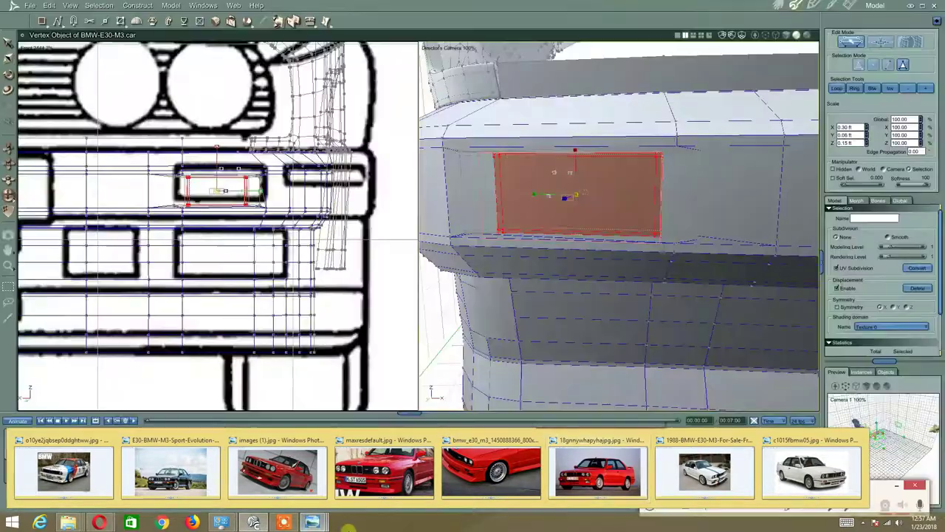
pyautogui.click(257, 523)
pyautogui.click(257, 524)
# Move the scaled indicator face back into the bumper to about X -1.60, Y -5.69, Z 5.25 ft, forming a recess
pyautogui.moveTo(568, 208); pyautogui.dragTo(536, 225, button='middle')
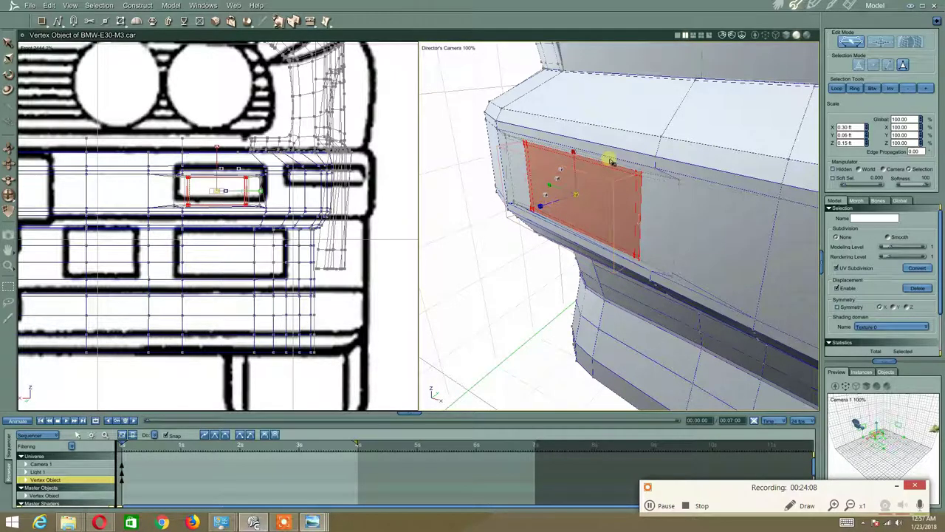
pyautogui.rightClick(553, 103)
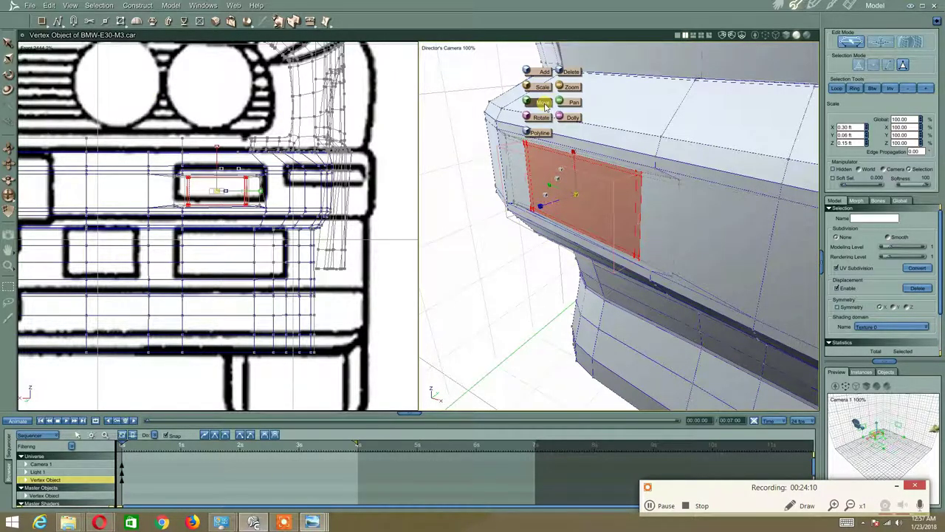
pyautogui.click(544, 106)
pyautogui.moveTo(544, 106); pyautogui.dragTo(585, 168, button='middle')
pyautogui.moveTo(547, 204); pyautogui.dragTo(550, 207)
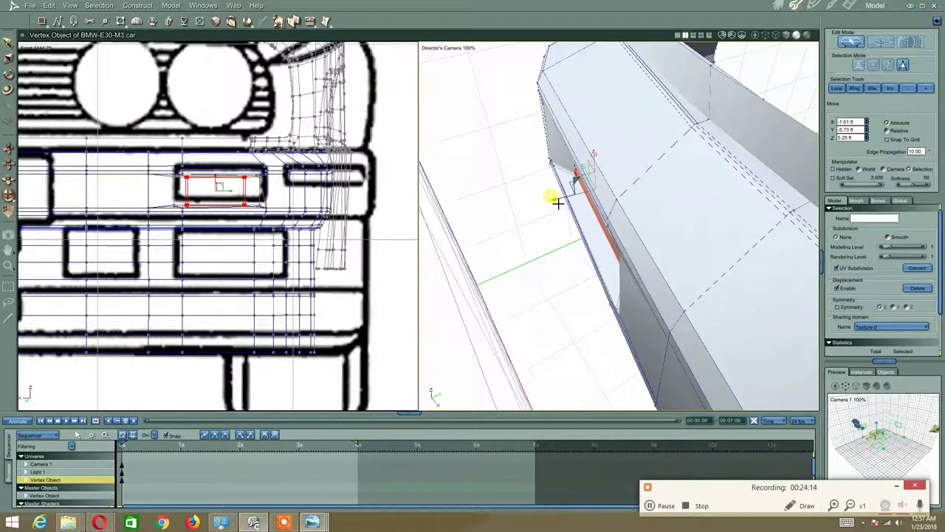
pyautogui.moveTo(535, 227); pyautogui.dragTo(626, 253, button='middle')
# Compare the recessed indicator opening with the red BMW M3 front three-quarter photo and return to Carrara
pyautogui.moveTo(311, 523)
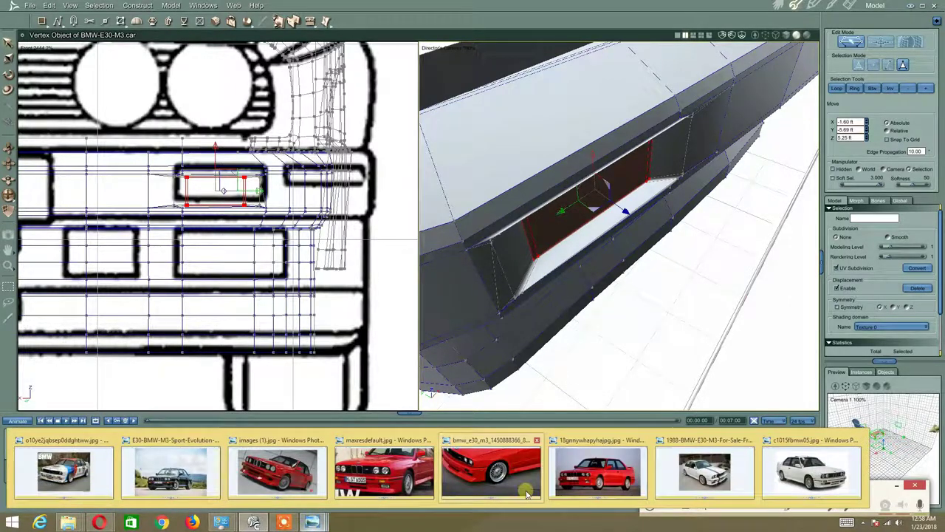
pyautogui.moveTo(596, 483)
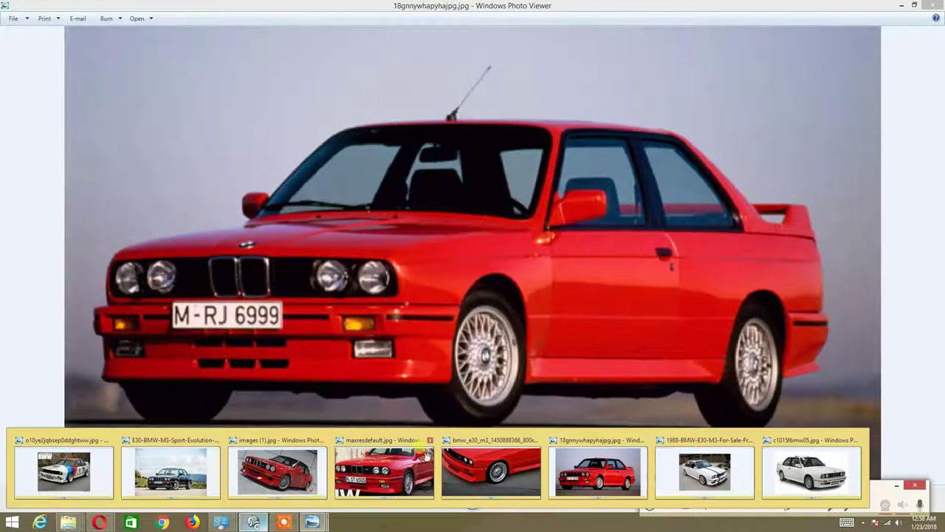
pyautogui.click(253, 522)
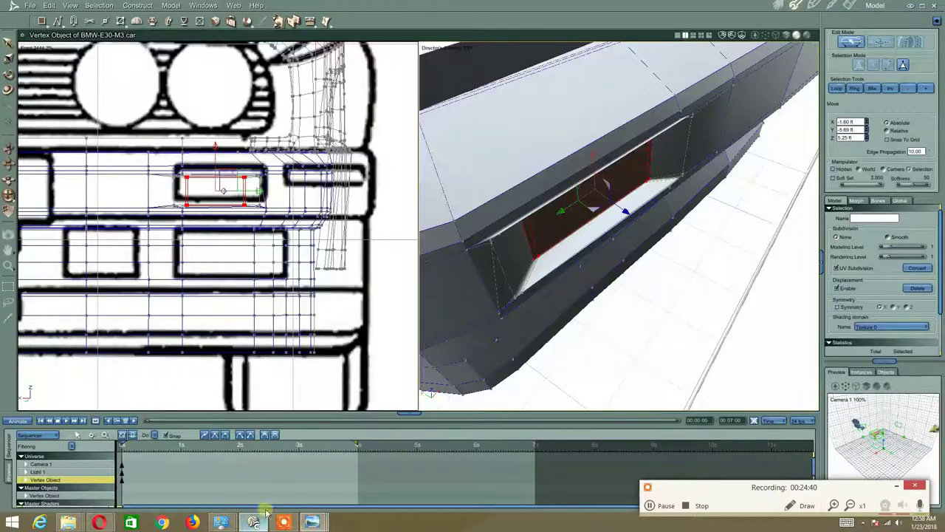
pyautogui.moveTo(571, 293); pyautogui.dragTo(479, 226, button='middle')
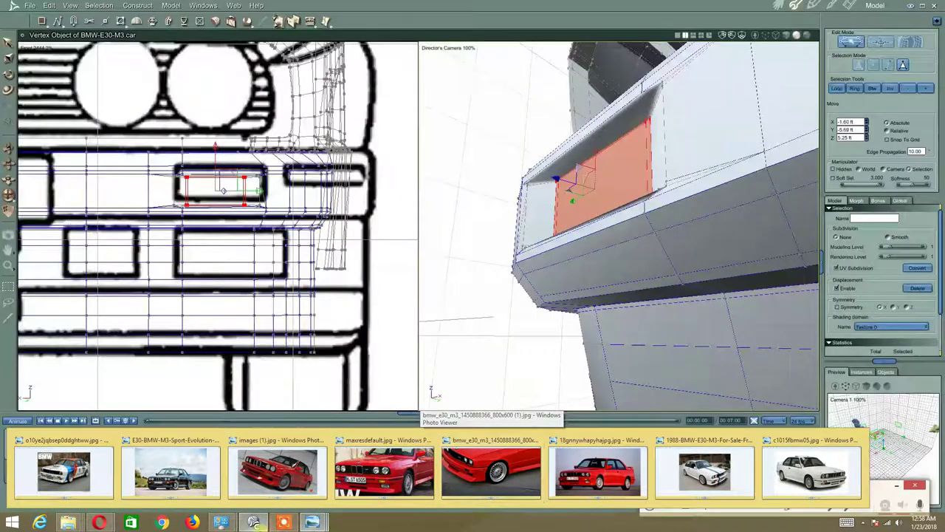
pyautogui.click(252, 522)
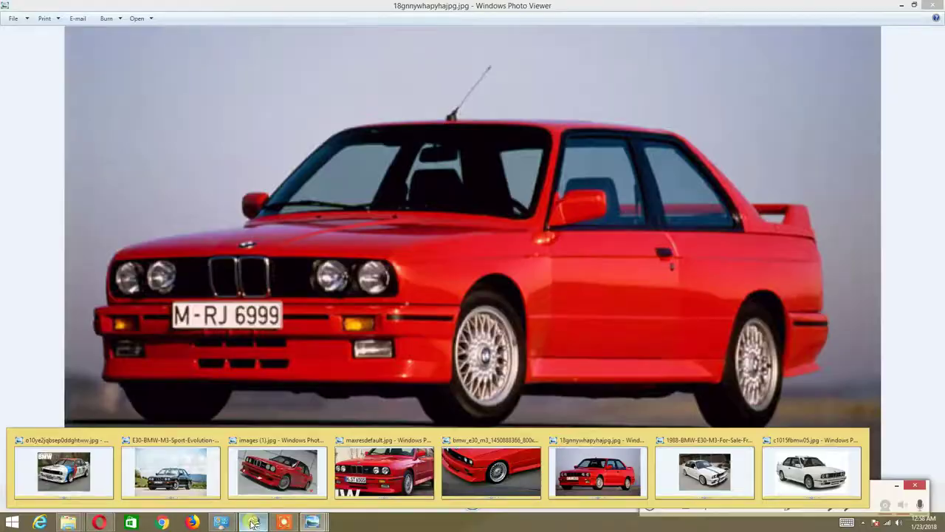
pyautogui.click(253, 521)
# Extrude the recessed indicator face a short distance further into the bumper with Dynamic Extrusion
pyautogui.moveTo(512, 290); pyautogui.dragTo(545, 284, button='middle')
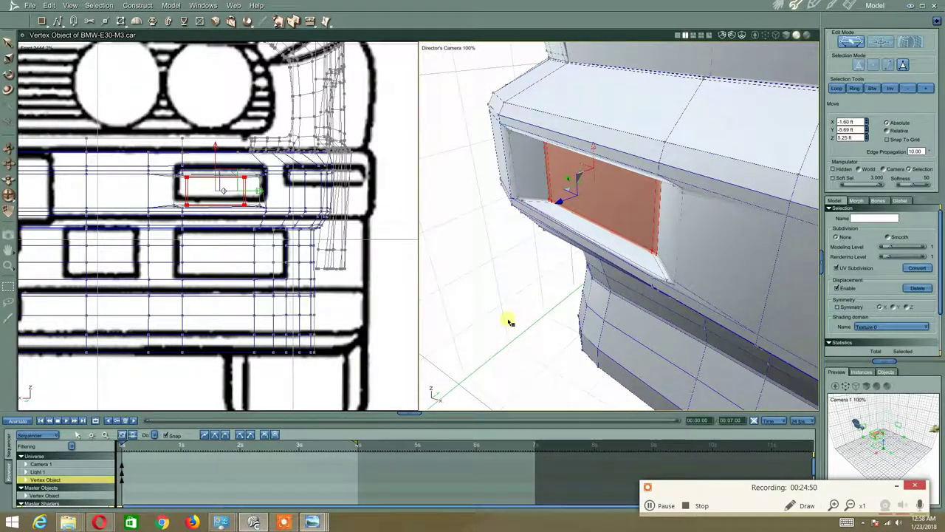
pyautogui.click(175, 25)
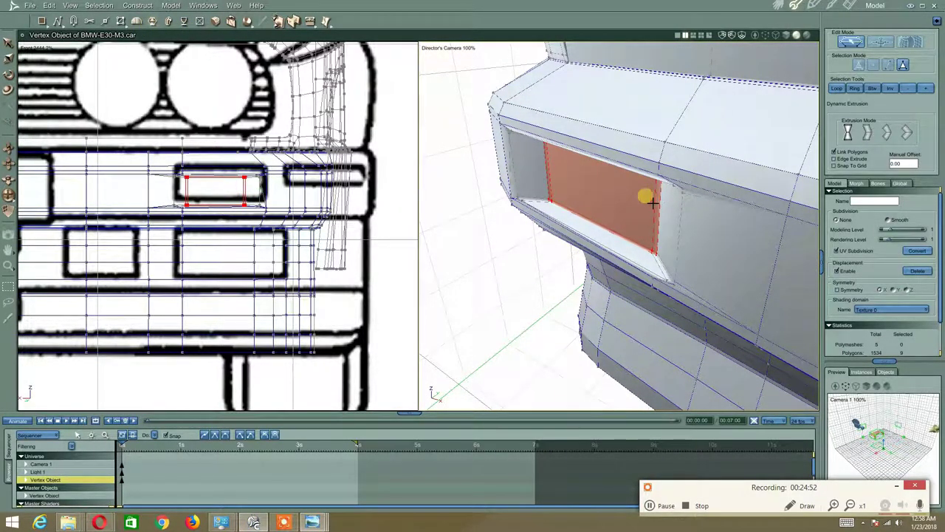
pyautogui.moveTo(635, 190); pyautogui.dragTo(632, 196)
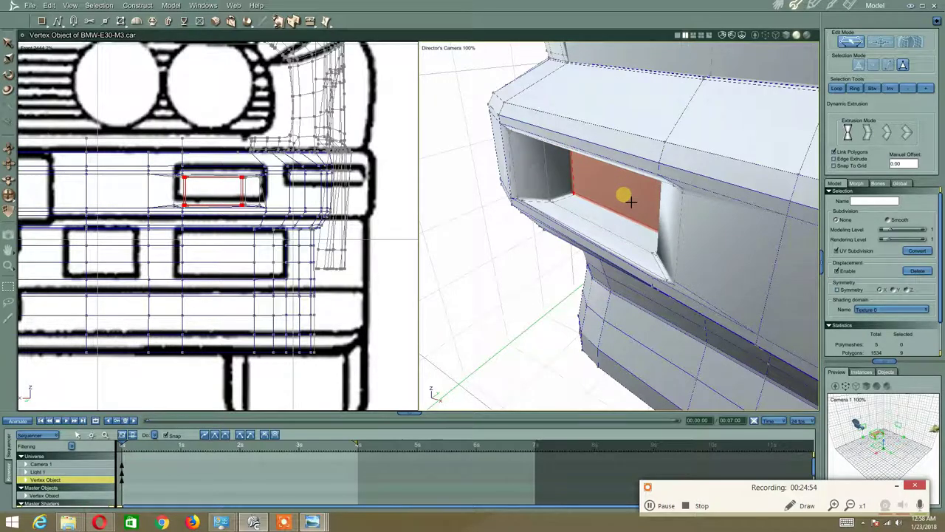
pyautogui.moveTo(640, 245); pyautogui.dragTo(640, 260)
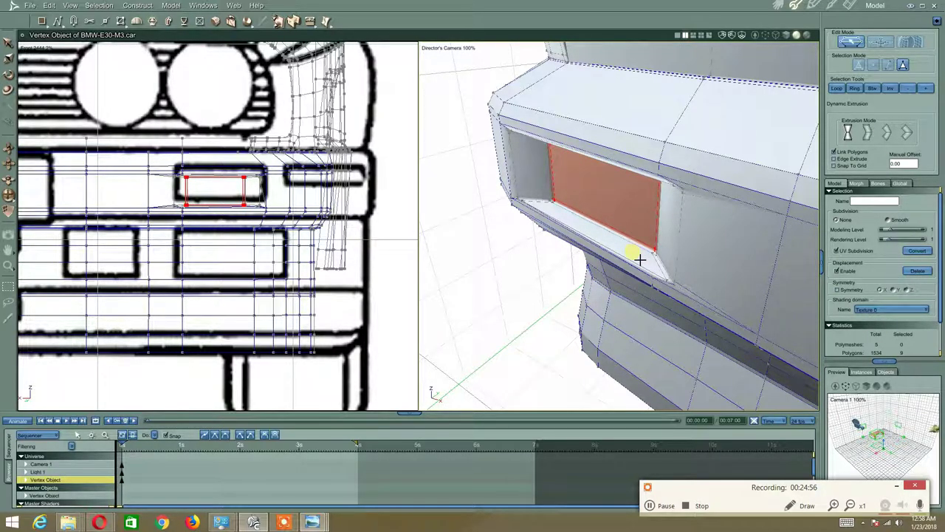
# Extrude the indicator's back face again, pushing it clearly deeper to form the pocket
pyautogui.moveTo(634, 258); pyautogui.dragTo(628, 254, button='middle')
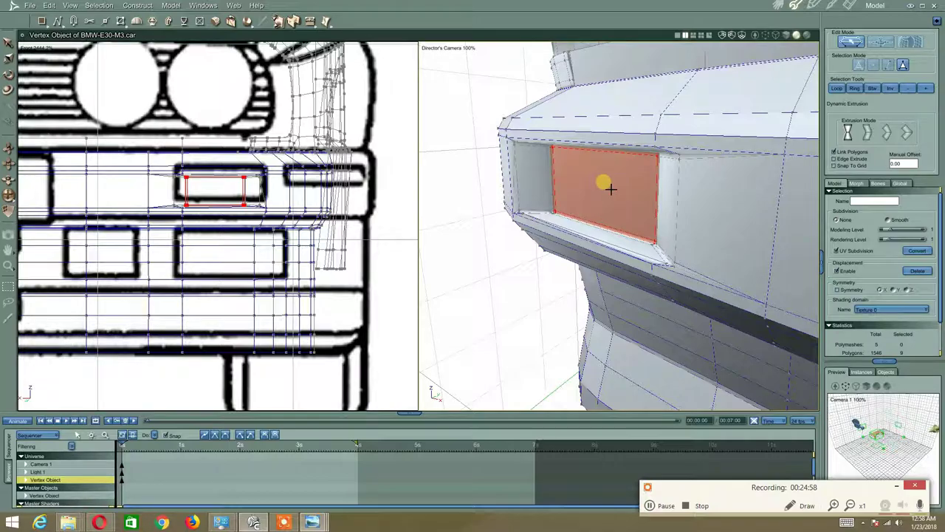
pyautogui.moveTo(611, 189)
pyautogui.mouseDown()
pyautogui.moveTo(615, 210)
pyautogui.moveTo(624, 197)
pyautogui.mouseUp()
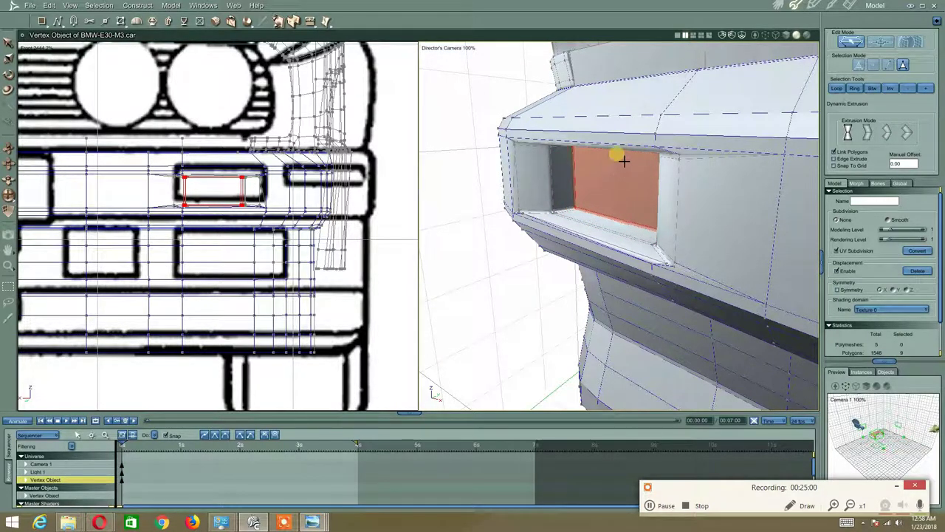
pyautogui.moveTo(622, 116); pyautogui.dragTo(646, 120)
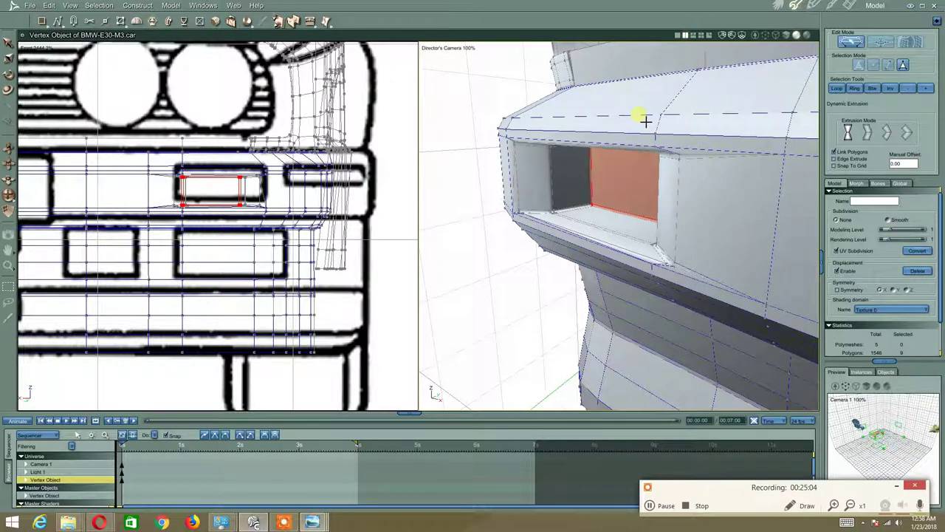
# Discard the tapered extrusion attempt and extrude the pocket's back face straight to about X -1.58, Y -5.58, Z 5.25 ft
pyautogui.moveTo(624, 171); pyautogui.dragTo(624, 187, button='middle')
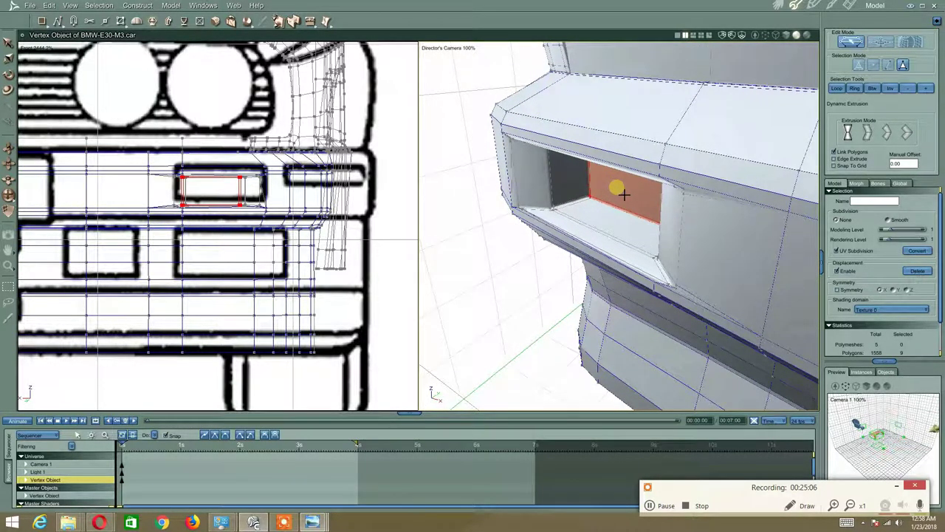
pyautogui.moveTo(624, 194); pyautogui.dragTo(635, 171)
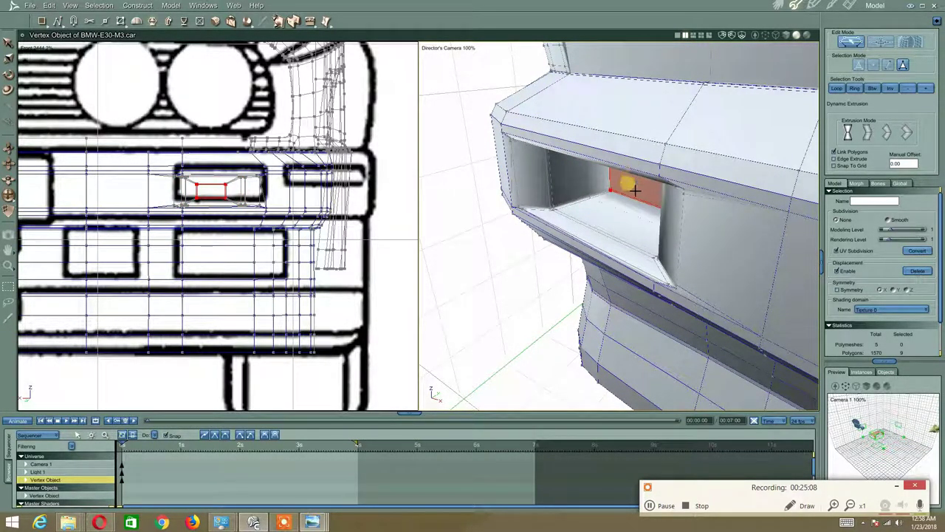
pyautogui.hotkey('ctrl', 'z')
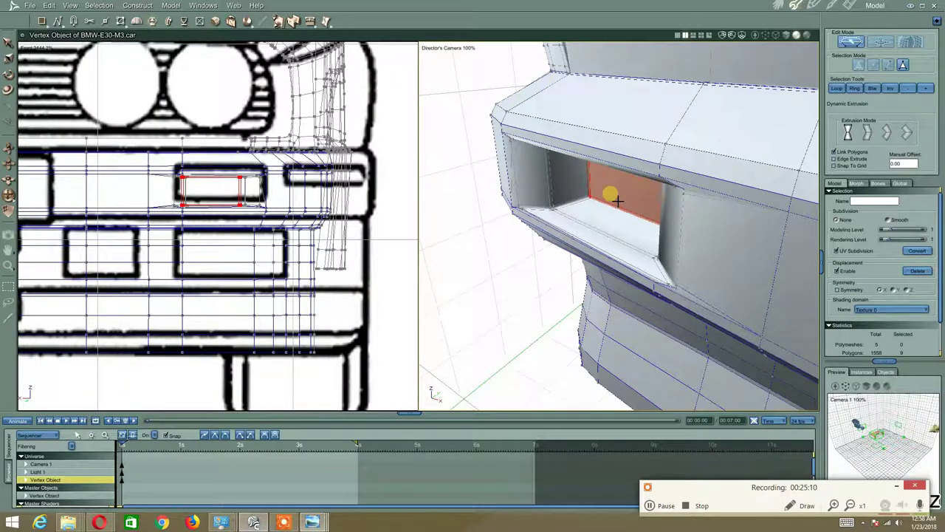
pyautogui.moveTo(617, 199); pyautogui.dragTo(621, 187)
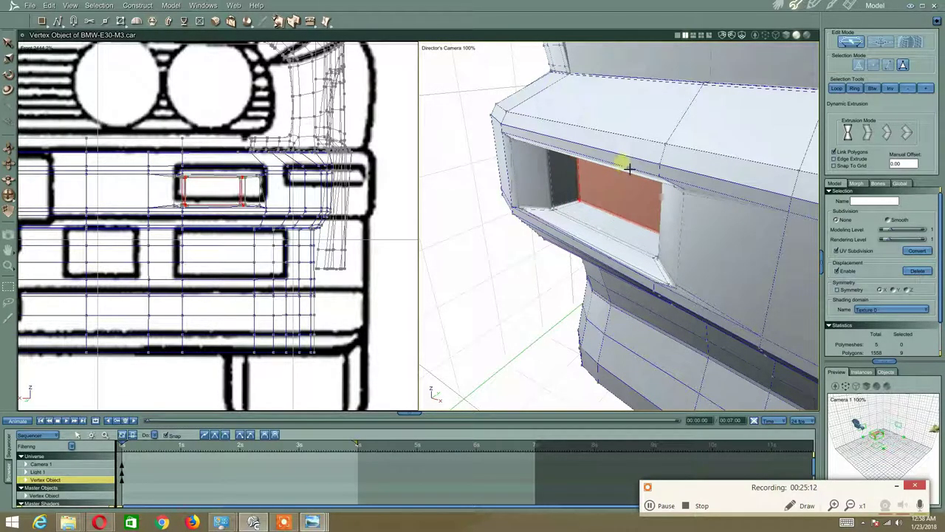
pyautogui.moveTo(628, 168); pyautogui.dragTo(637, 149)
pyautogui.moveTo(602, 191)
pyautogui.mouseDown()
pyautogui.moveTo(578, 205)
pyautogui.moveTo(592, 189)
pyautogui.mouseUp()
pyautogui.moveTo(592, 189); pyautogui.dragTo(564, 202, button='middle')
pyautogui.click(577, 197)
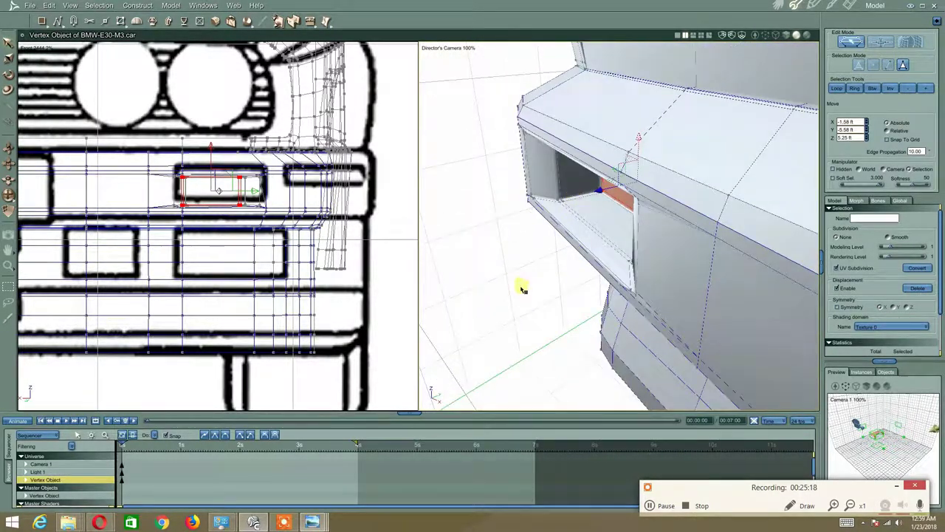
# Select an edge loop inside the indicator pocket and use Extract Along to add a parallel loop at about X -1.59, Y -5.63, Z 5.25 ft
pyautogui.click(522, 287)
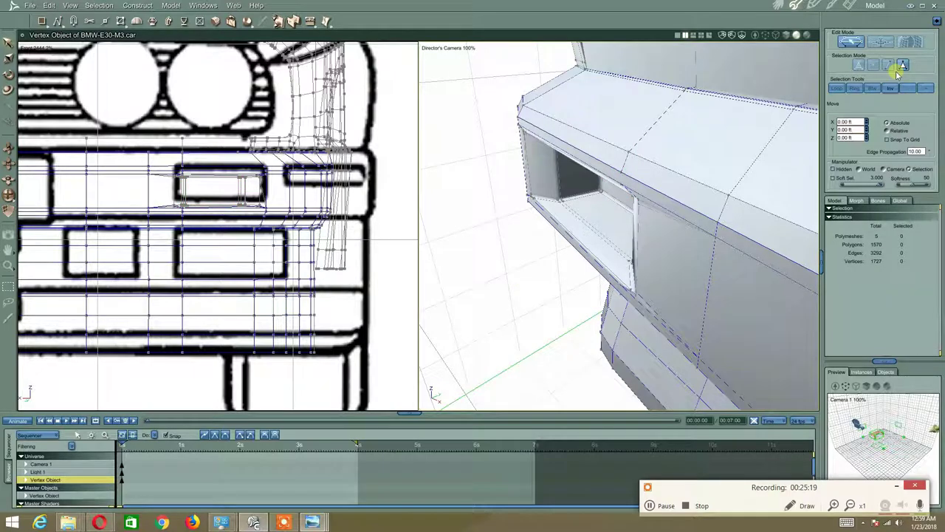
pyautogui.click(599, 234)
pyautogui.click(838, 88)
pyautogui.moveTo(651, 198); pyautogui.dragTo(623, 166, button='middle')
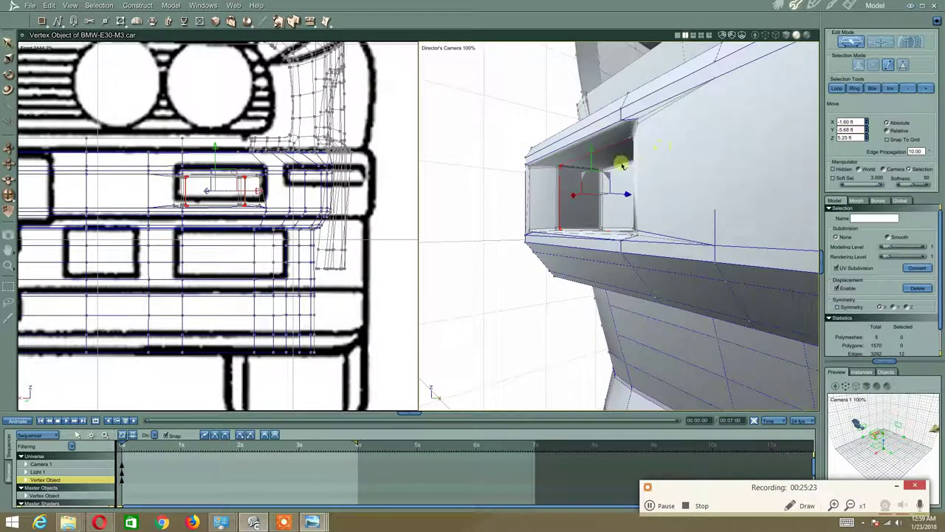
pyautogui.click(295, 22)
pyautogui.moveTo(466, 125); pyautogui.dragTo(517, 197, button='middle')
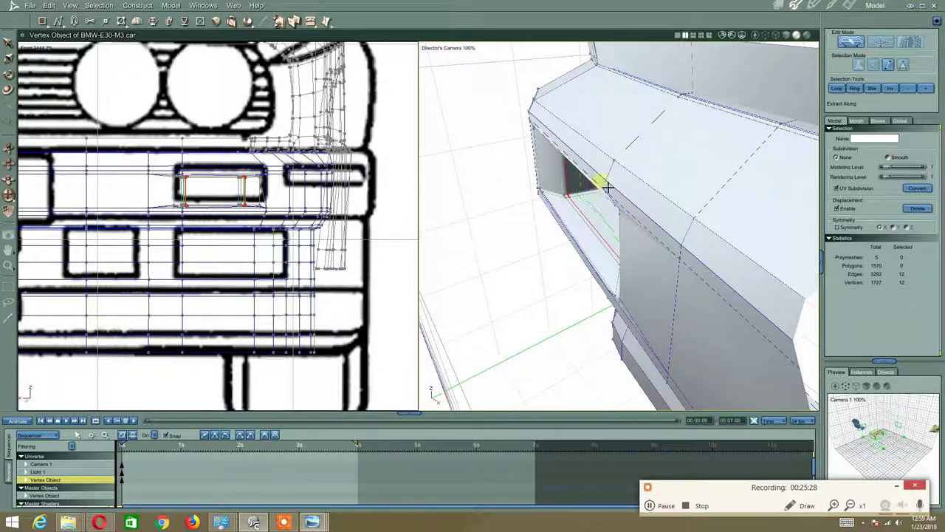
pyautogui.click(614, 166)
# Use Extract Around on the new pocket loop to add supporting edge loops on both sides of it
pyautogui.moveTo(548, 227)
pyautogui.mouseDown(button='middle')
pyautogui.moveTo(553, 215)
pyautogui.moveTo(547, 222)
pyautogui.mouseUp(button='middle')
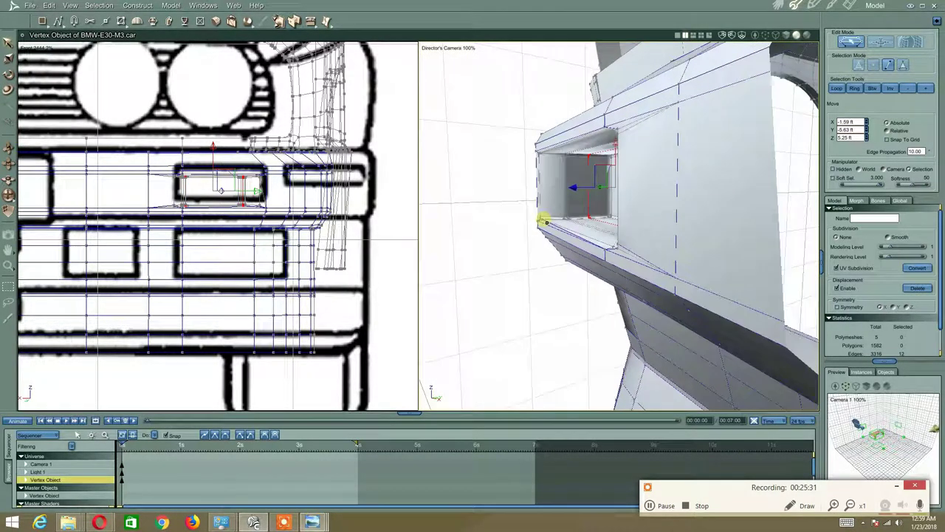
pyautogui.click(310, 22)
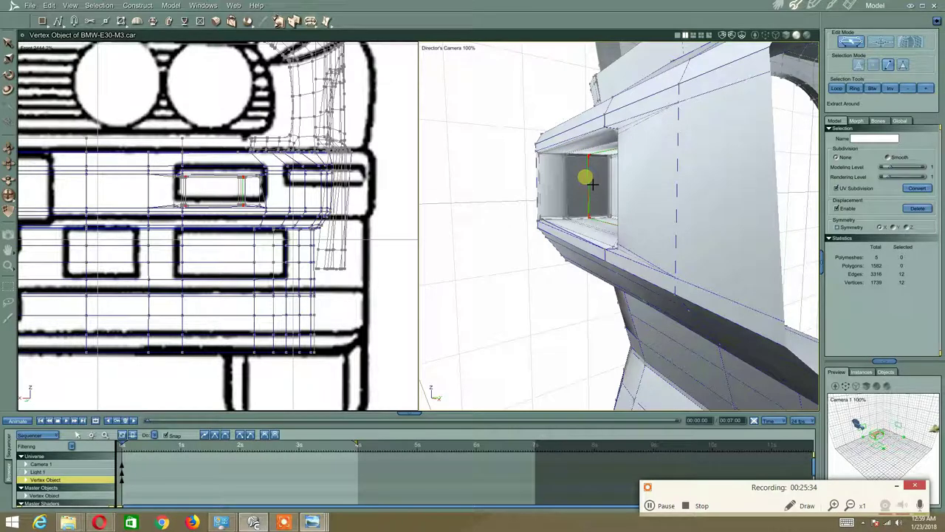
pyautogui.click(567, 224)
pyautogui.moveTo(567, 224); pyautogui.dragTo(552, 192, button='middle')
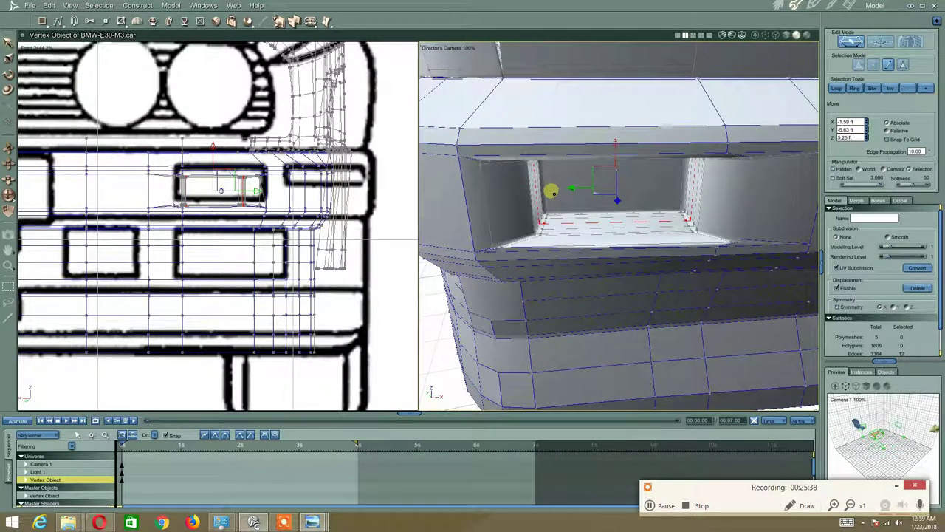
pyautogui.moveTo(607, 183); pyautogui.dragTo(523, 291, button='middle')
pyautogui.hotkey('ctrl', 'z')
pyautogui.scroll(3, 555, 307)
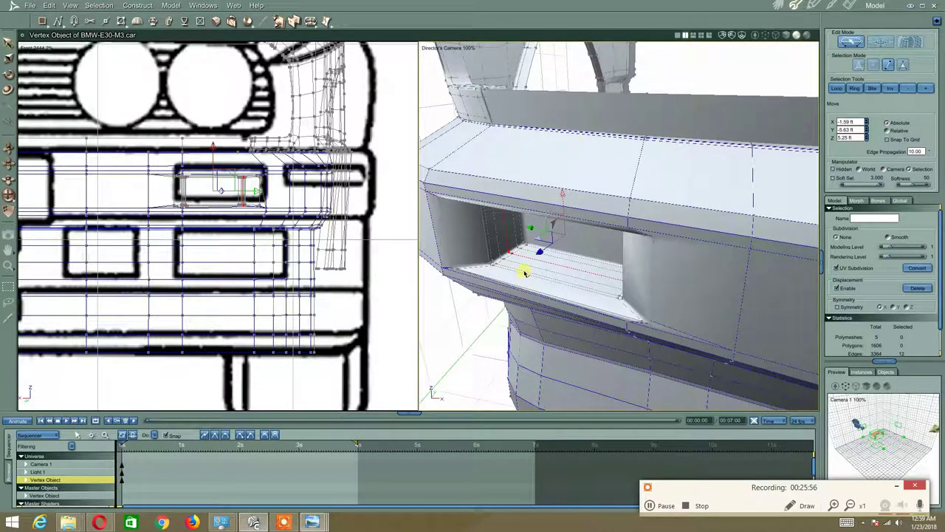
# Select the edge loop where the pocket meets the tapered opening and extract a loop towards the outer rim at about X -1.61, Y -5.72 ft
pyautogui.click(515, 275)
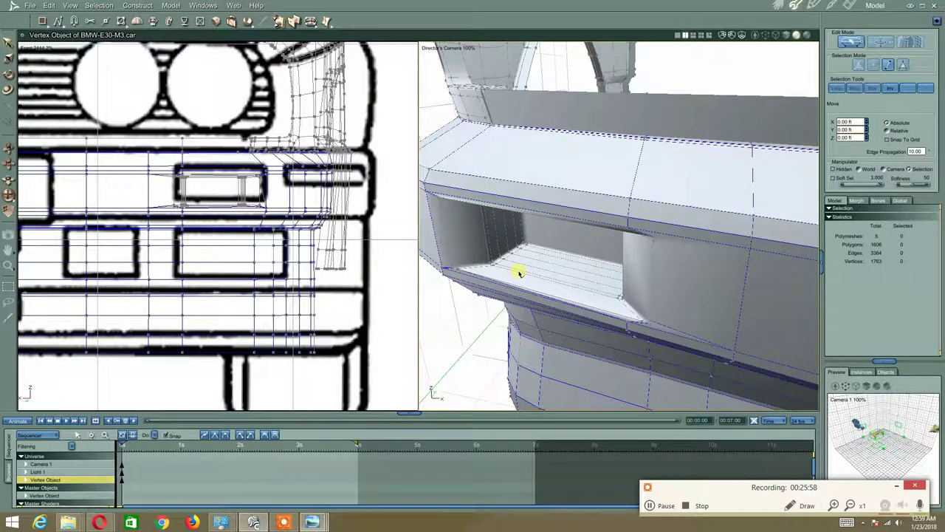
pyautogui.click(519, 273)
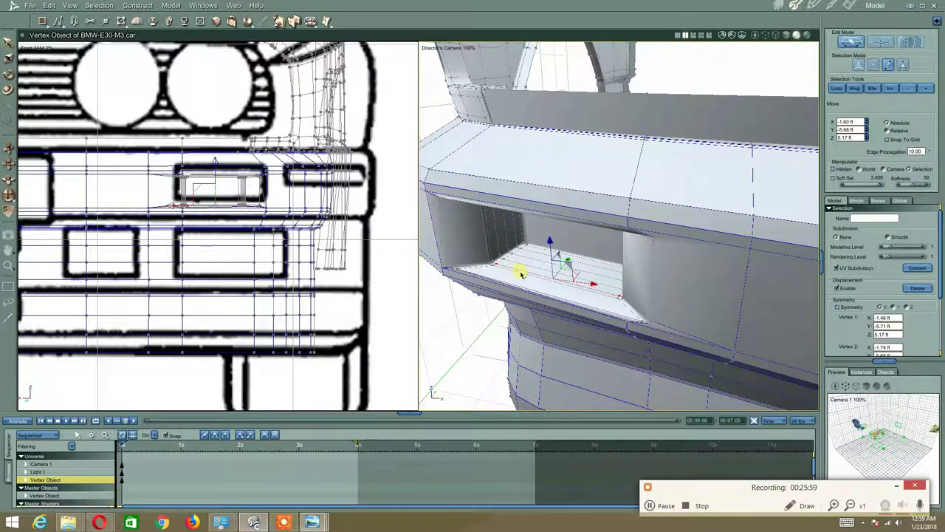
pyautogui.click(855, 91)
pyautogui.moveTo(668, 151); pyautogui.dragTo(621, 186, button='middle')
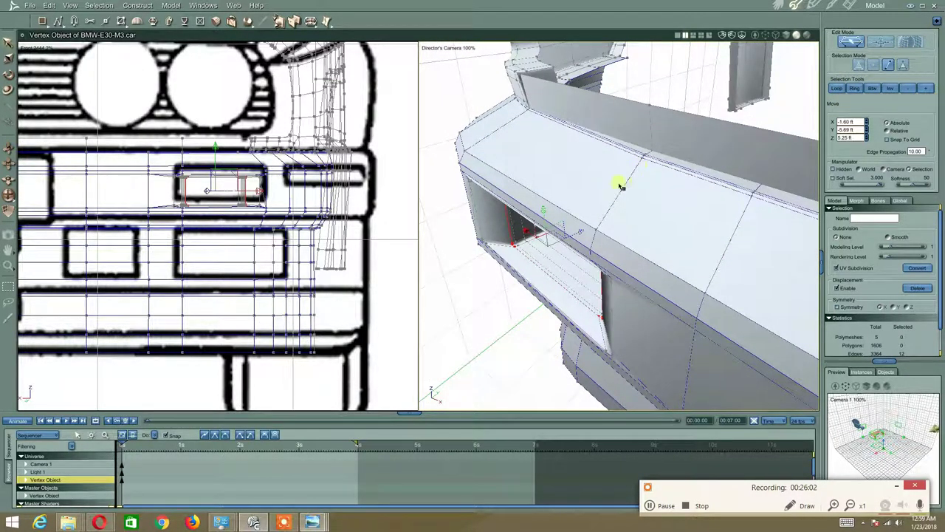
pyautogui.moveTo(316, 24); pyautogui.dragTo(314, 81)
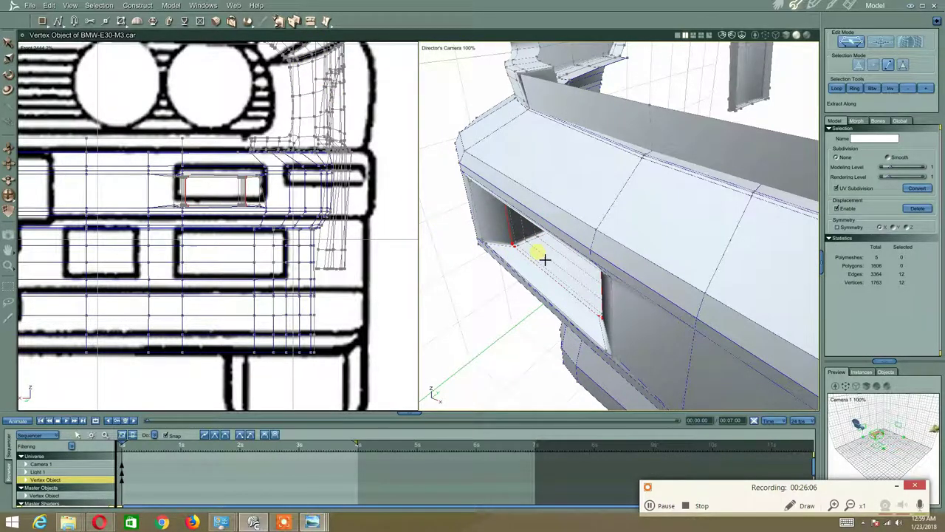
pyautogui.moveTo(546, 286); pyautogui.dragTo(531, 375)
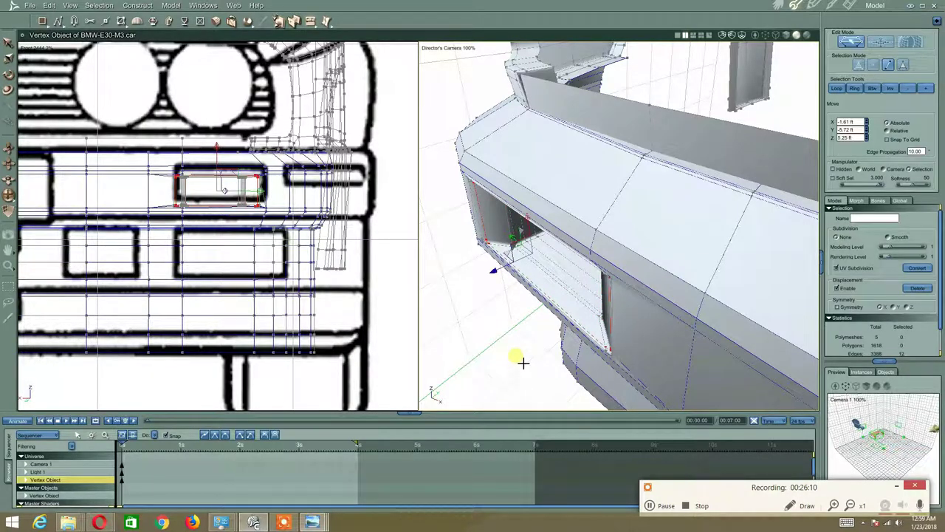
# Extract one more loop along from the outer rim loop, slightly further inward at about X -1.61, Y -5.71, Z 5.25 ft
pyautogui.moveTo(522, 361); pyautogui.dragTo(498, 335, button='middle')
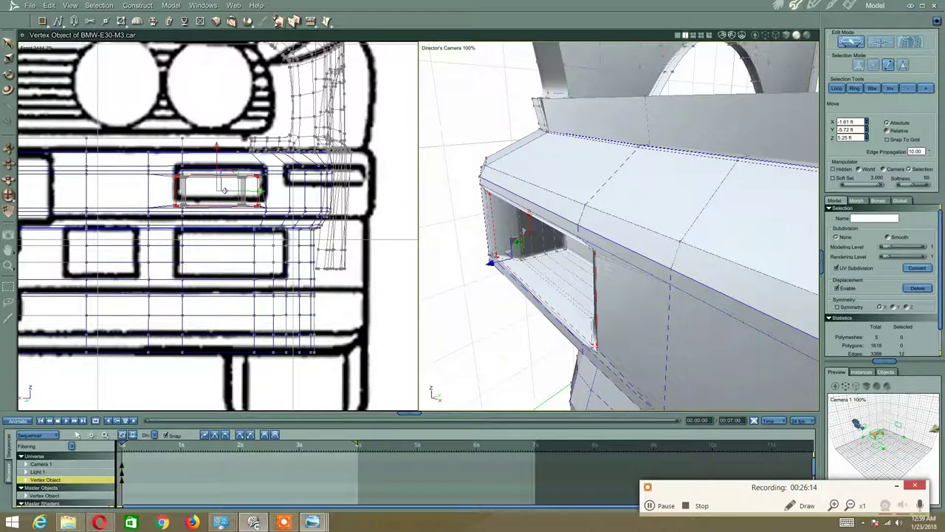
pyautogui.click(294, 22)
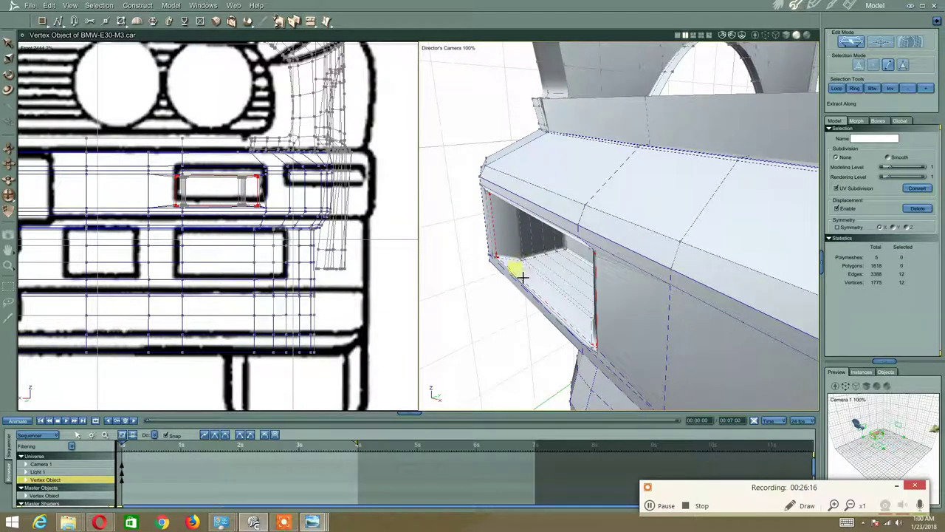
pyautogui.moveTo(527, 288); pyautogui.dragTo(532, 339)
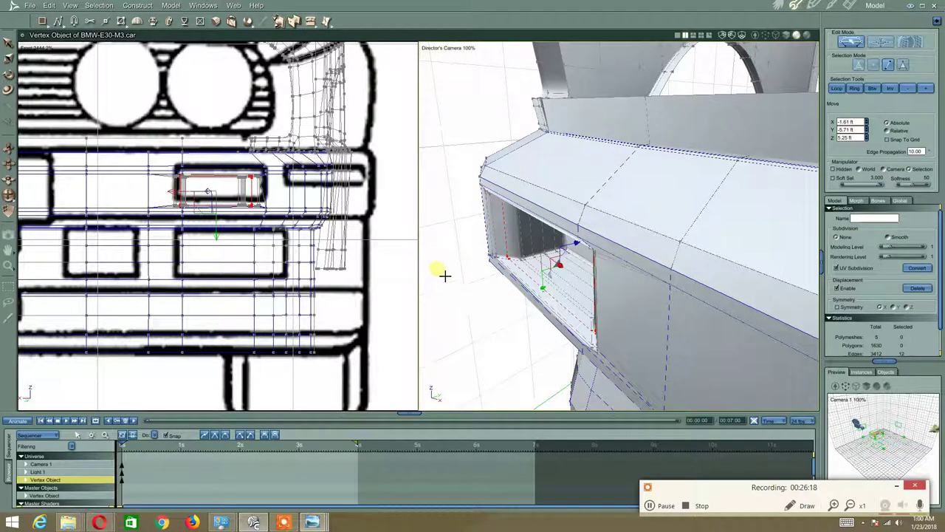
# Switch the bumper mesh's subdivision to Smooth
pyautogui.moveTo(445, 274); pyautogui.dragTo(458, 238, button='middle')
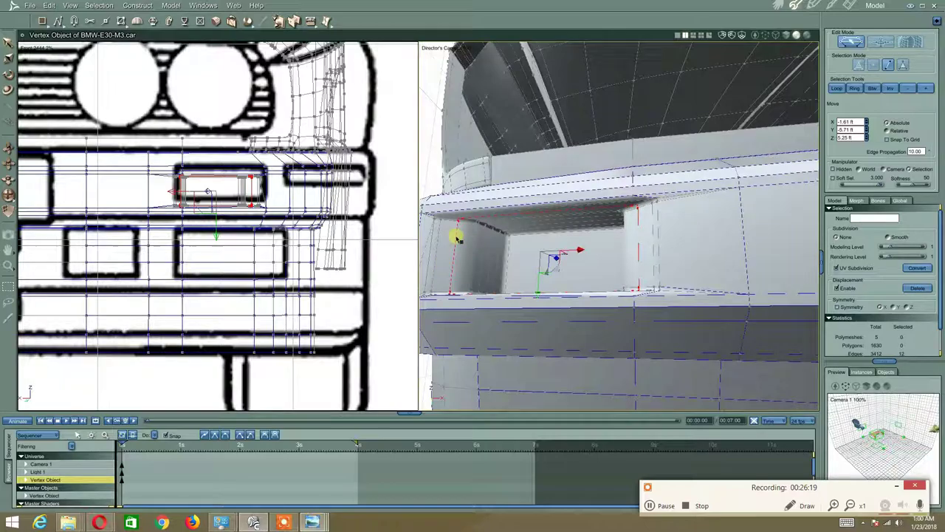
pyautogui.click(905, 237)
pyautogui.scroll(-5, 479, 151)
pyautogui.moveTo(479, 148); pyautogui.dragTo(543, 235, button='middle')
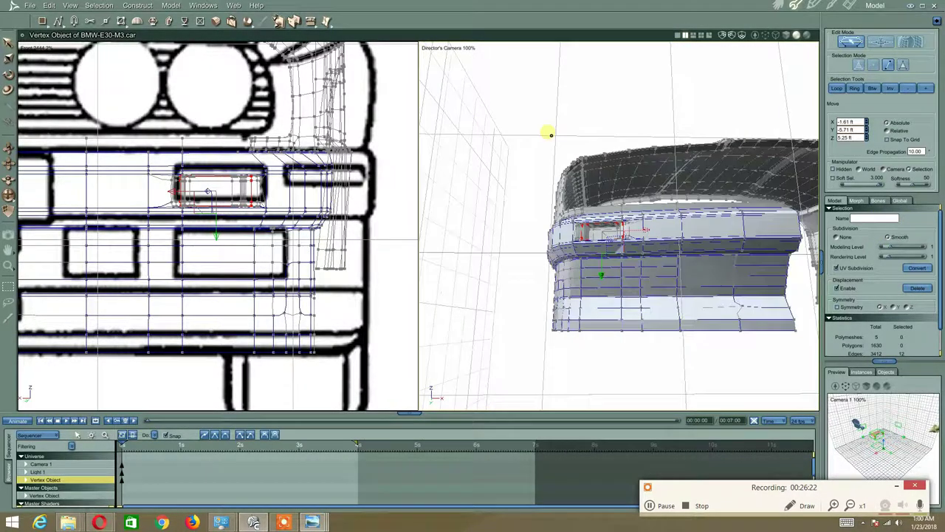
# Select the whole bumper mesh as polygons and apply Smooth Edges with the All option
pyautogui.click(526, 222)
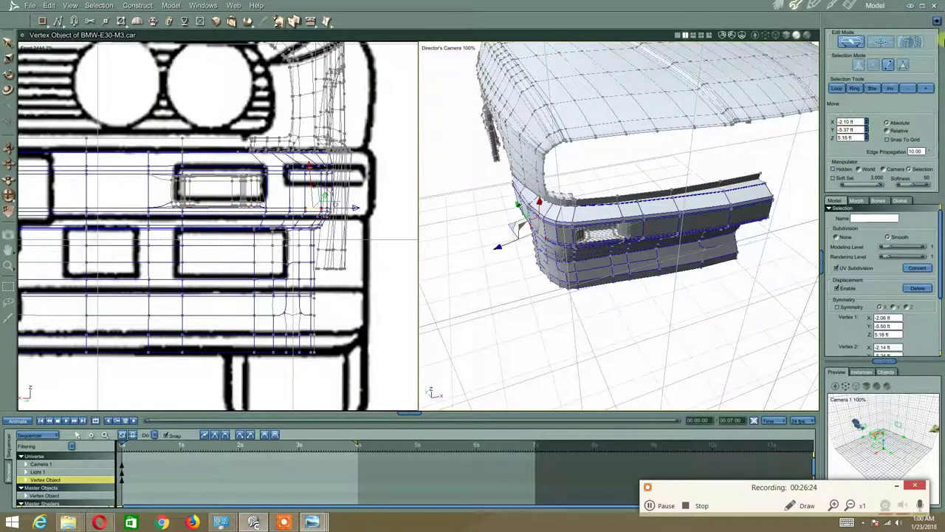
pyautogui.click(905, 66)
pyautogui.doubleClick(679, 229)
pyautogui.moveTo(677, 228); pyautogui.dragTo(574, 216, button='middle')
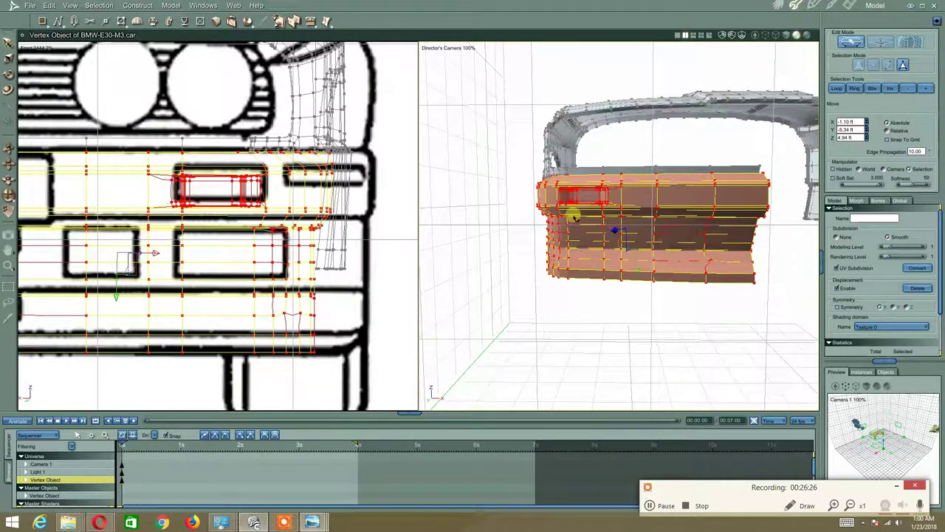
pyautogui.click(170, 6)
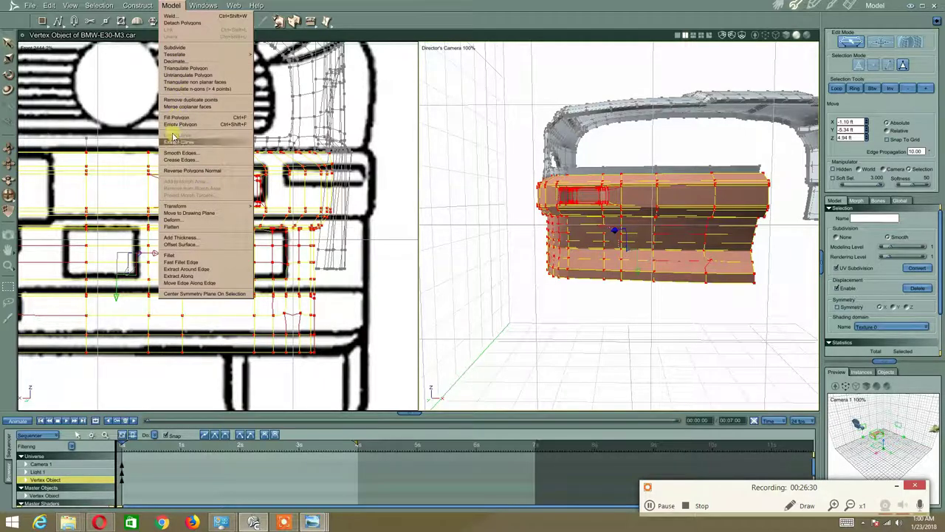
pyautogui.click(186, 153)
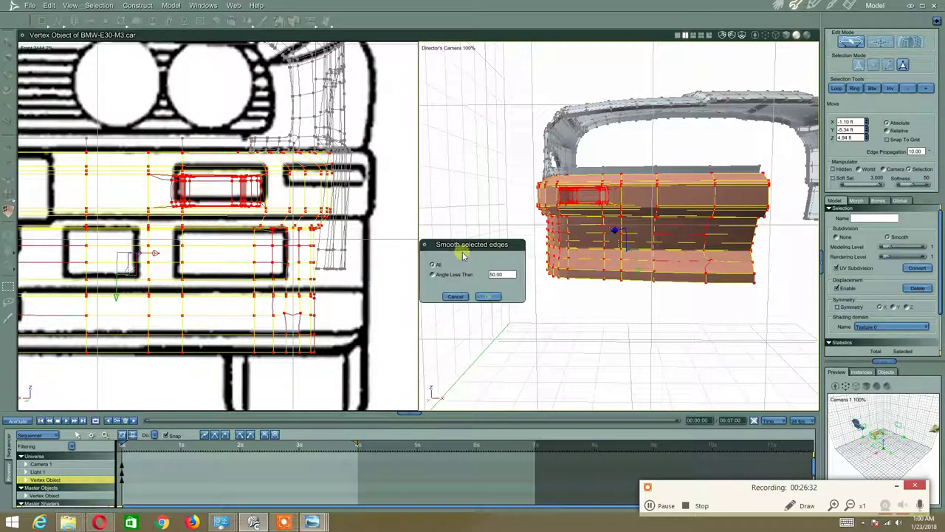
pyautogui.click(487, 301)
pyautogui.moveTo(597, 199); pyautogui.dragTo(468, 251)
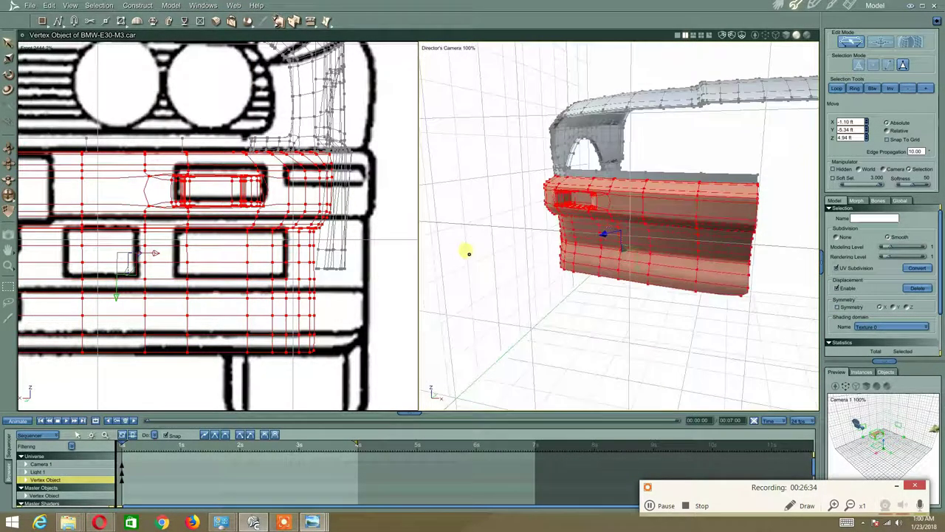
pyautogui.scroll(5, 576, 248)
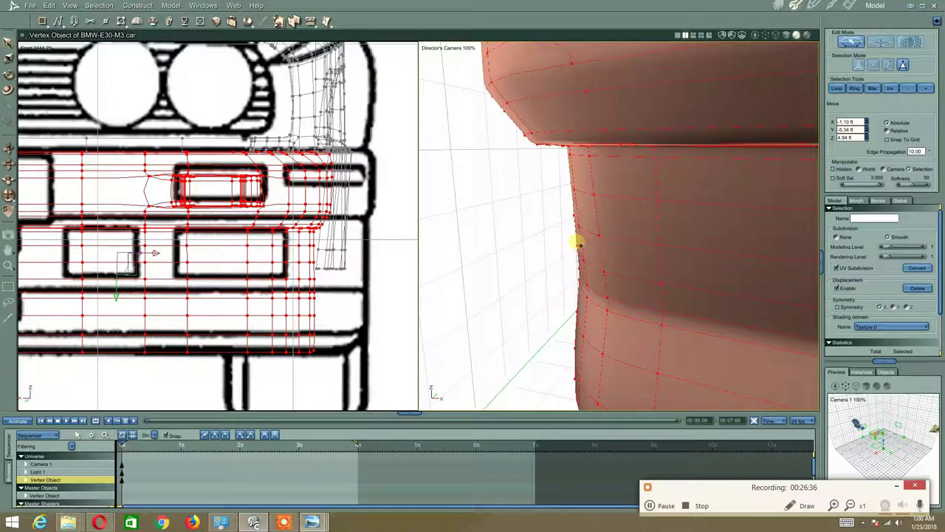
# Try to dissolve the slanted edge beside the pocket's outer end, restoring the edge again
pyautogui.scroll(-1, 577, 247)
pyautogui.moveTo(576, 248); pyautogui.dragTo(597, 249, button='middle')
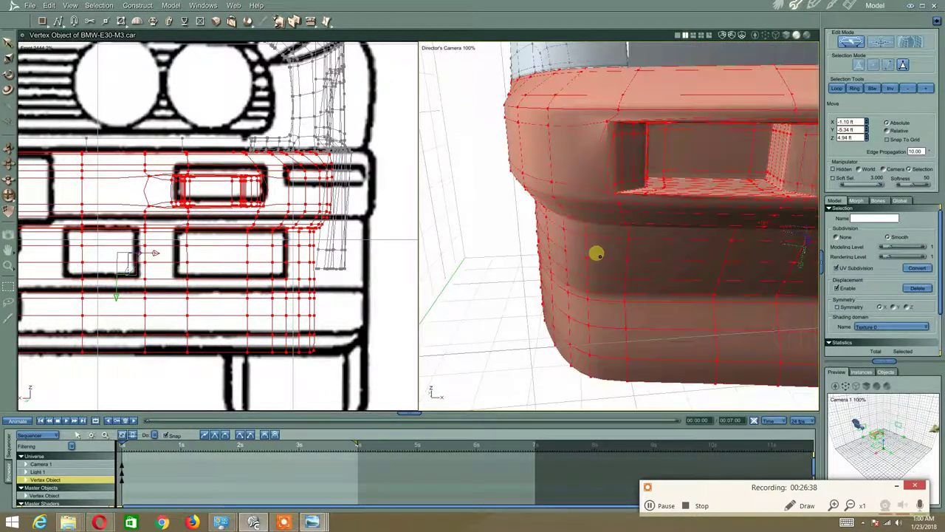
pyautogui.click(473, 340)
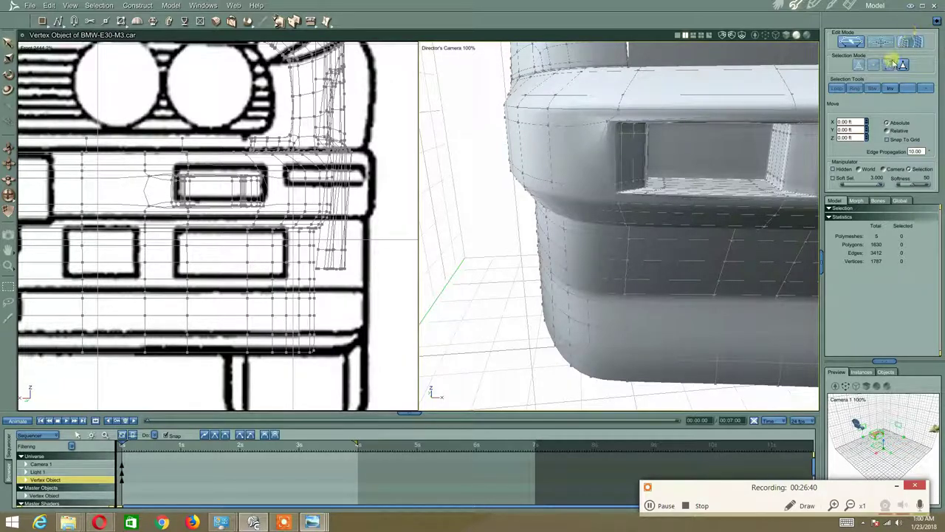
pyautogui.click(610, 166)
pyautogui.moveTo(637, 171); pyautogui.dragTo(606, 161, button='middle')
pyautogui.click(170, 6)
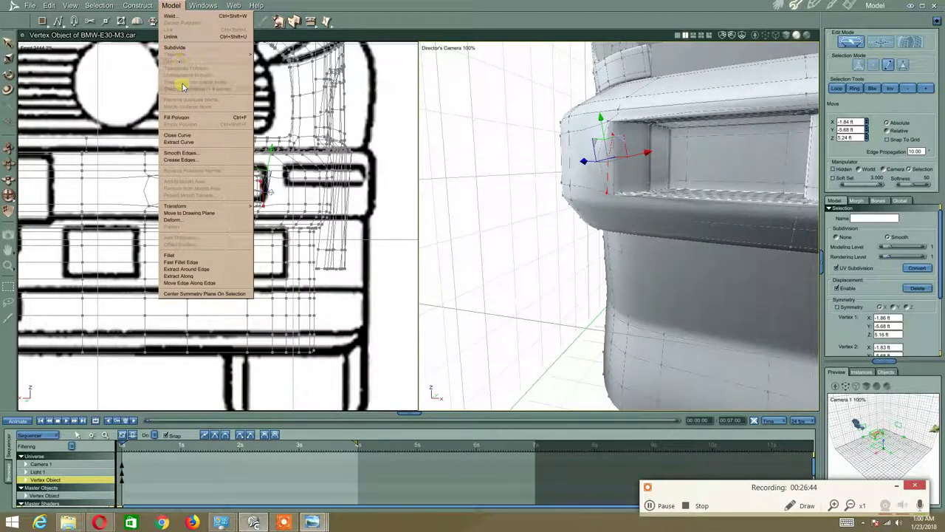
pyautogui.moveTo(49, 6)
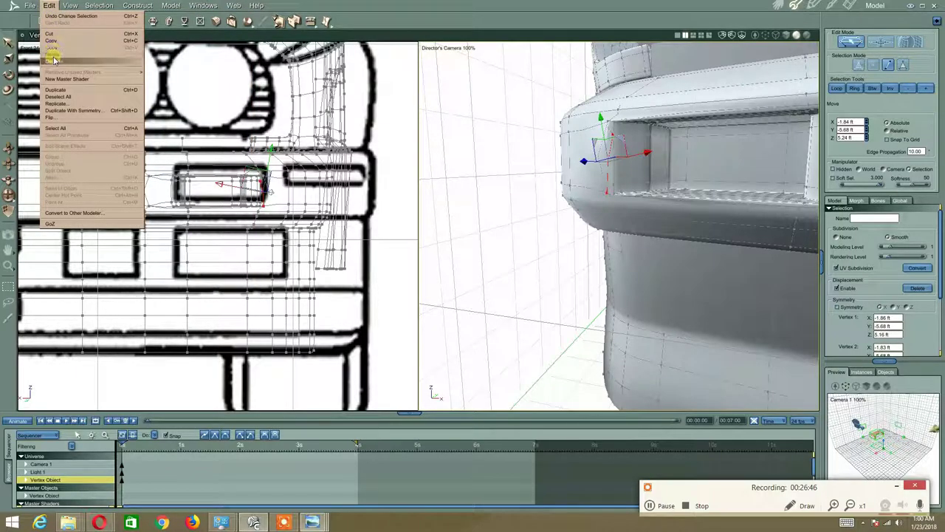
pyautogui.click(46, 57)
pyautogui.hotkey('ctrl', 'z')
pyautogui.hotkey('ctrl', 'z')
pyautogui.hotkey('ctrl', 'z')
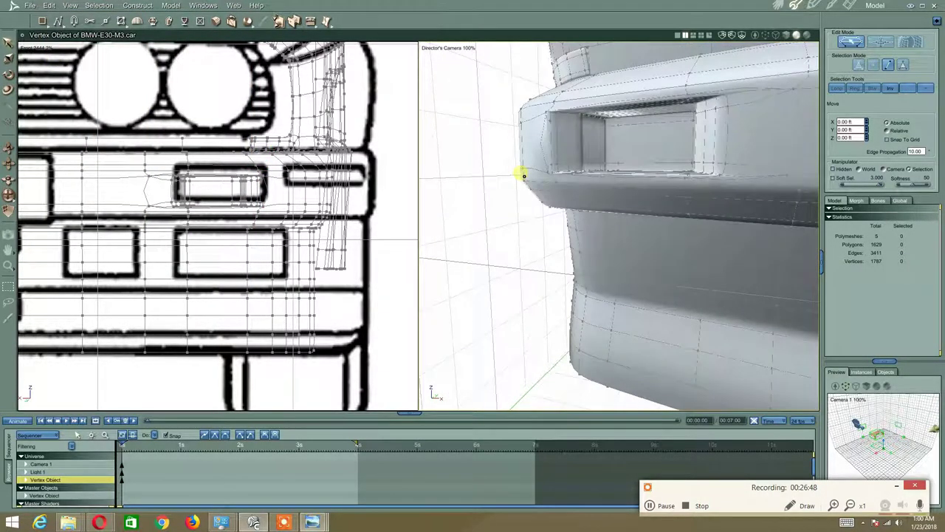
pyautogui.moveTo(504, 182); pyautogui.dragTo(544, 186, button='middle')
pyautogui.click(480, 278)
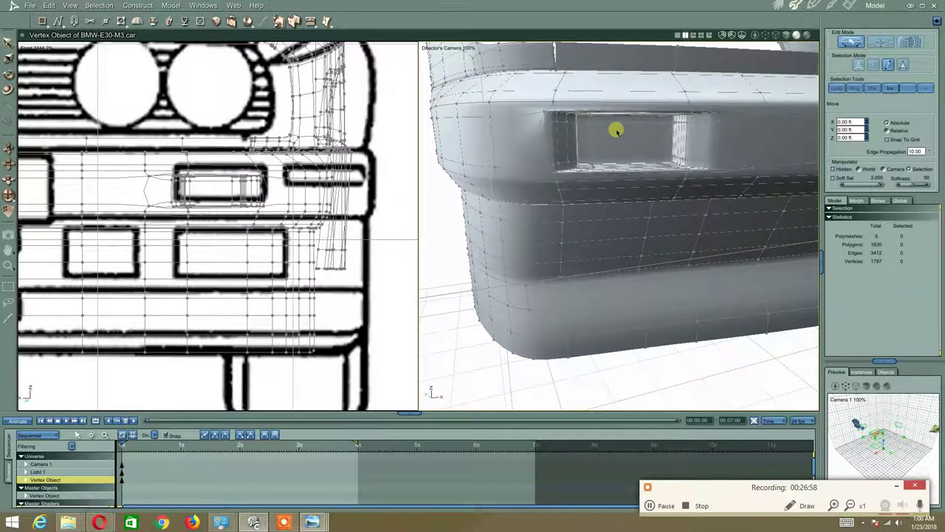
# Link the vertex at the pocket's upper outer corner to the bumper vertex at about X -1.98, Y -5.61, Z 5.35 ft
pyautogui.click(888, 66)
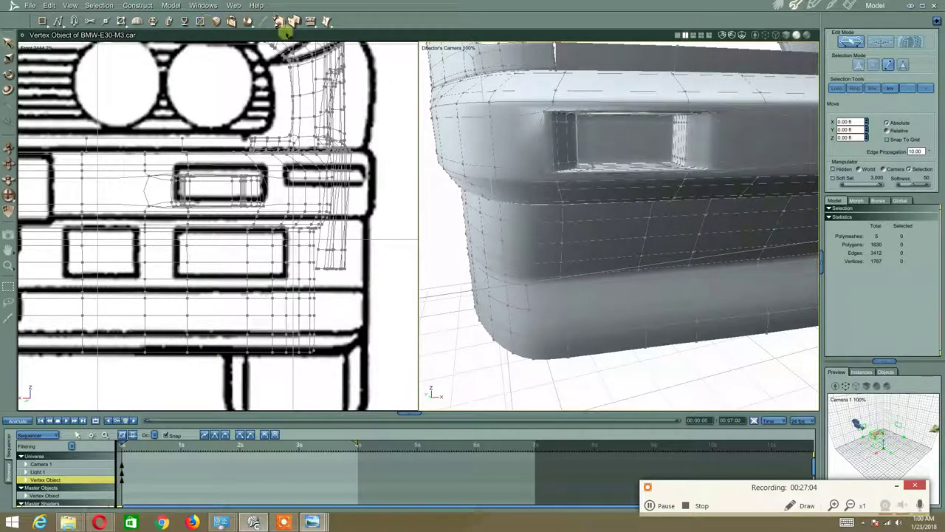
pyautogui.click(871, 65)
pyautogui.click(542, 111)
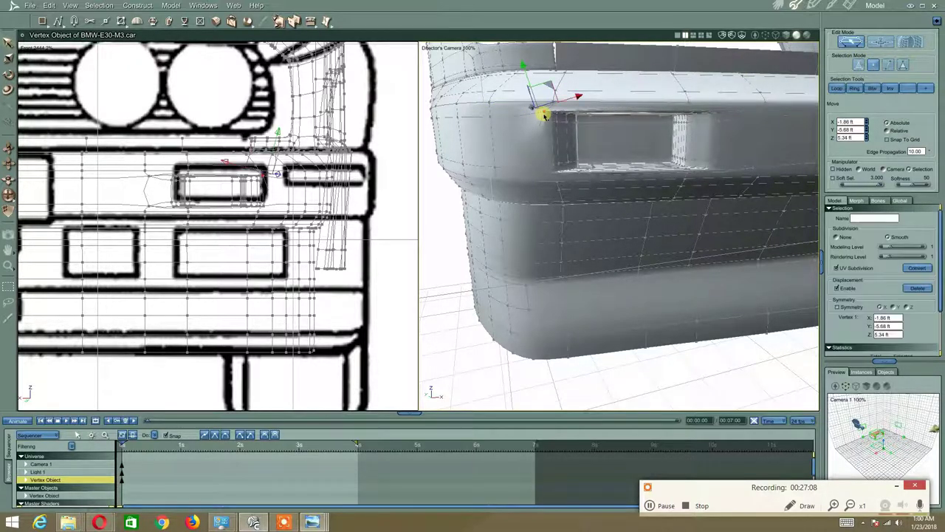
pyautogui.keyDown('shift'); pyautogui.click(495, 106); pyautogui.keyUp('shift')
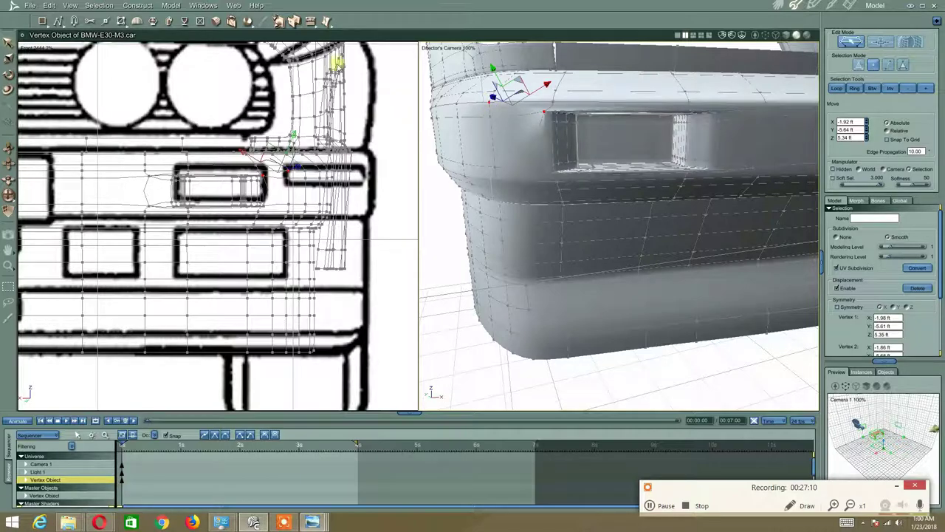
pyautogui.click(176, 7)
pyautogui.click(172, 29)
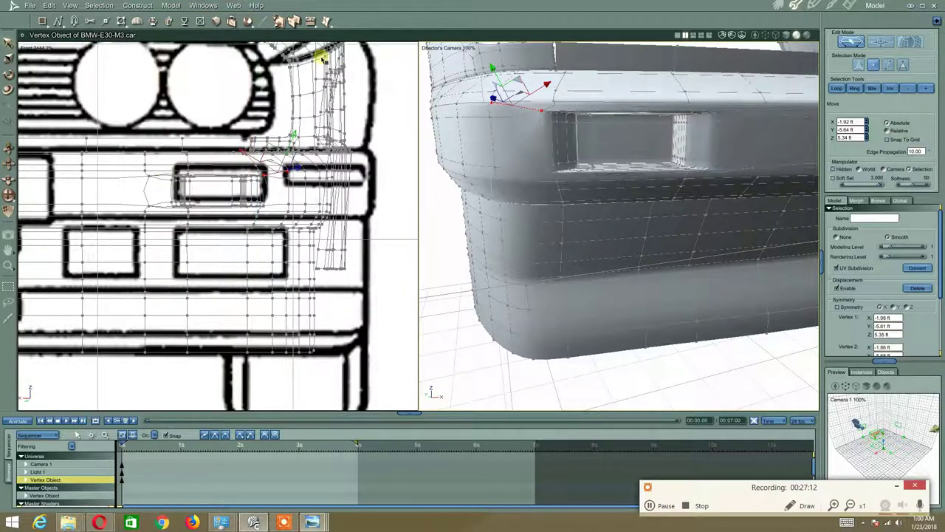
# Link the vertex at the pocket's lower outer corner to the bumper vertex at about X -1.98, Y -5.61, Z 5.15 ft
pyautogui.click(544, 172)
pyautogui.keyDown('shift'); pyautogui.click(496, 181); pyautogui.keyUp('shift')
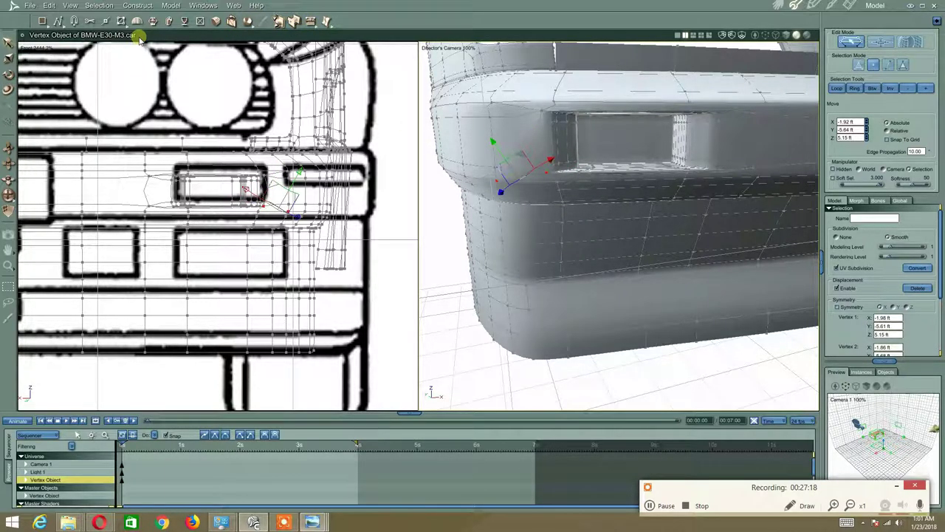
pyautogui.click(177, 7)
pyautogui.click(174, 29)
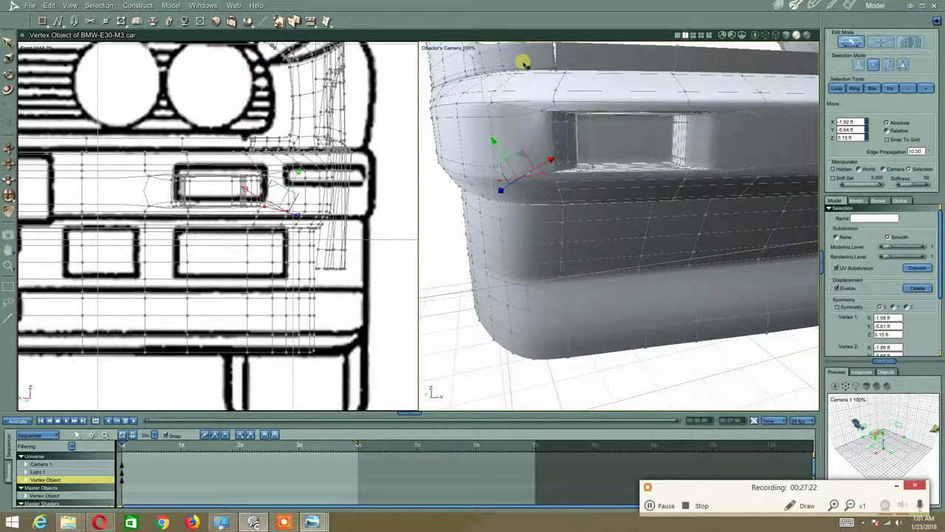
# Raise the bumper mesh's modeling and rendering subdivision levels to 2
pyautogui.moveTo(540, 77); pyautogui.dragTo(506, 133, button='middle')
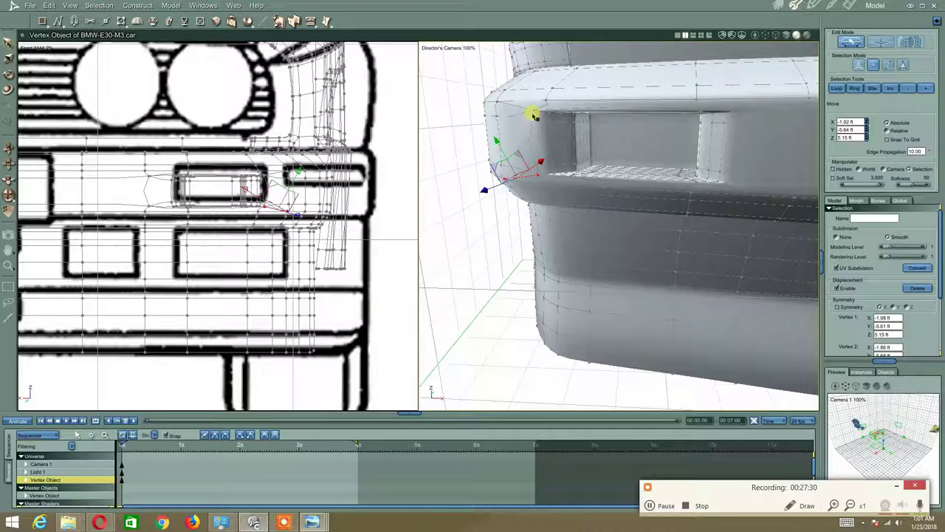
pyautogui.click(535, 109)
pyautogui.moveTo(581, 130); pyautogui.dragTo(559, 106, button='middle')
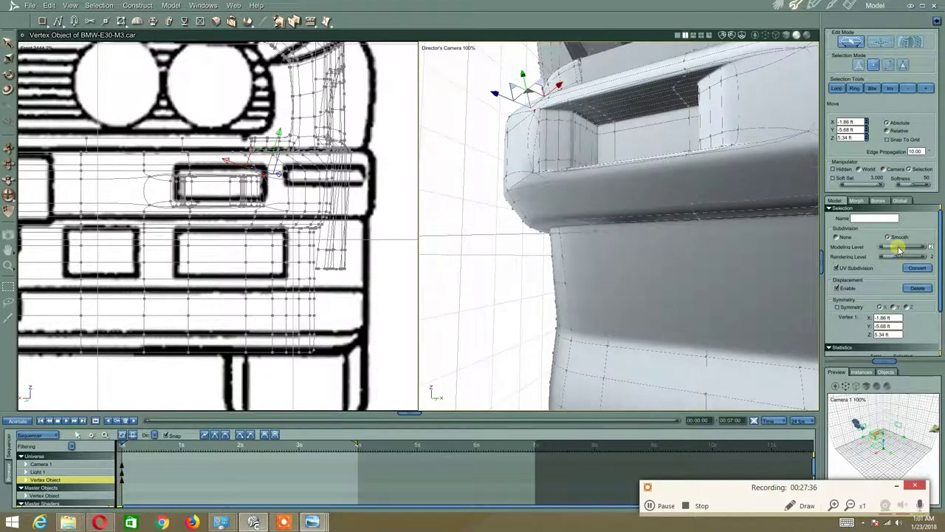
pyautogui.moveTo(481, 116); pyautogui.dragTo(537, 151, button='middle')
pyautogui.click(574, 141)
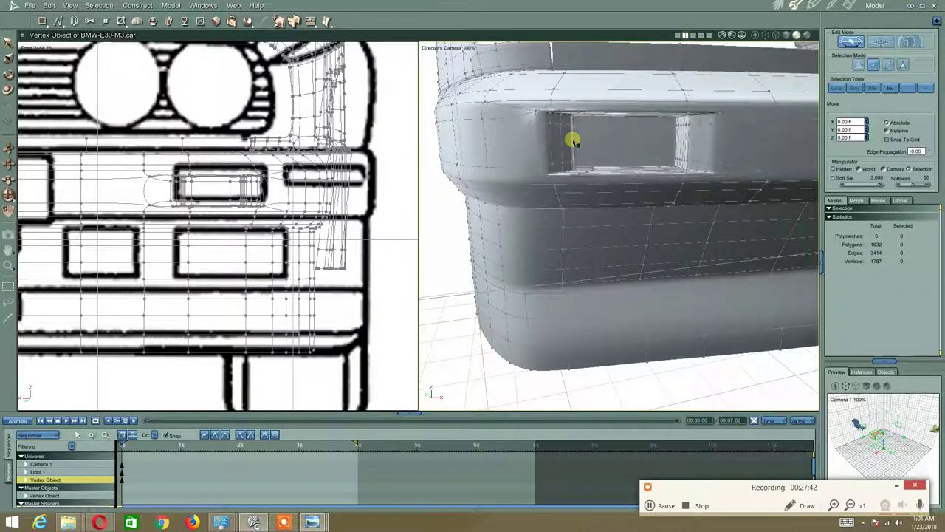
# Try once more to dissolve the slanted edge beside the pocket and undo the change
pyautogui.click(888, 66)
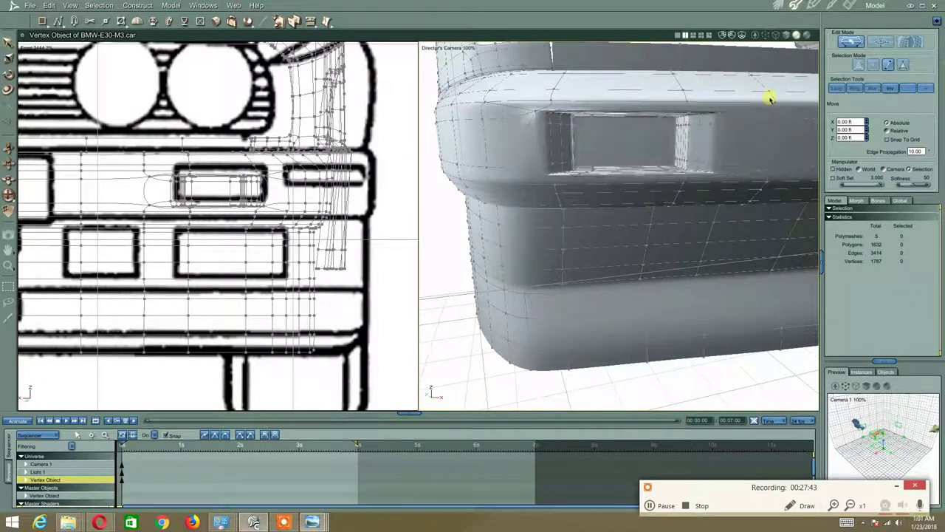
pyautogui.click(538, 149)
pyautogui.moveTo(544, 154); pyautogui.dragTo(526, 101, button='middle')
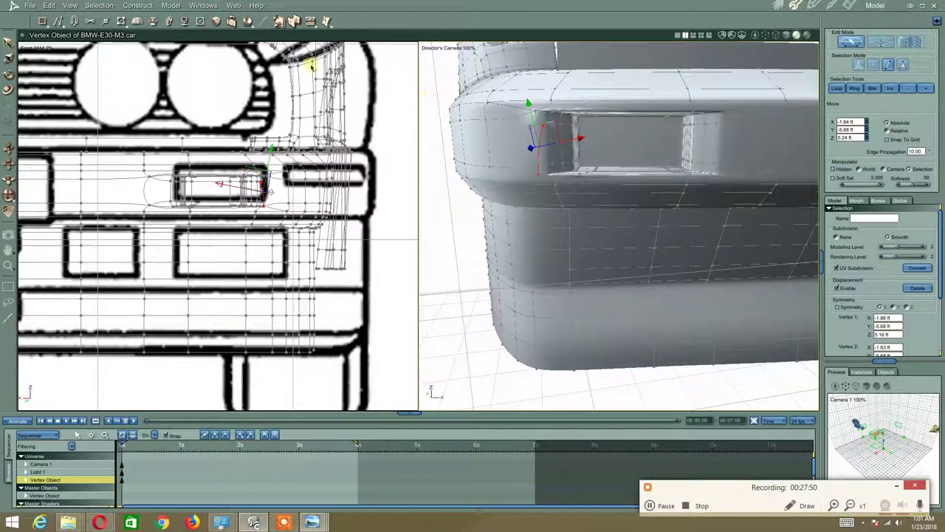
pyautogui.click(170, 6)
pyautogui.moveTo(95, 9)
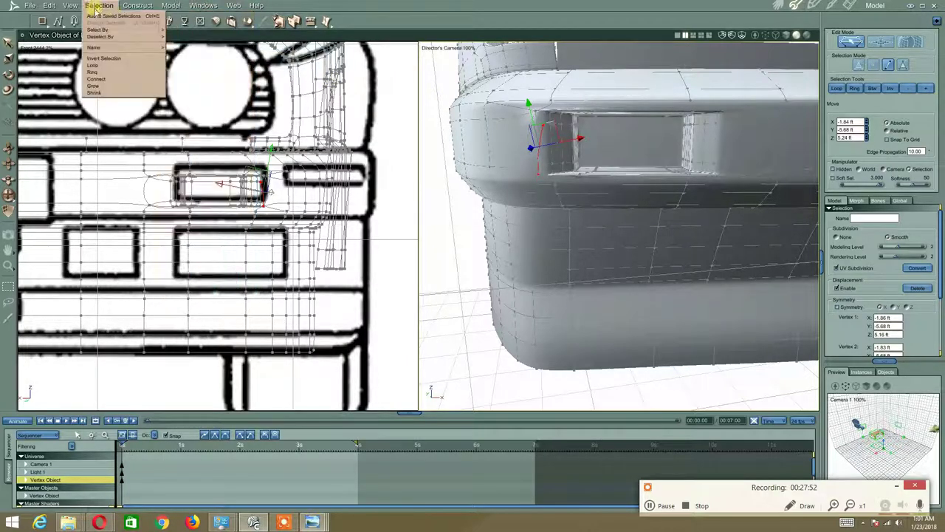
pyautogui.moveTo(50, 6)
pyautogui.click(49, 59)
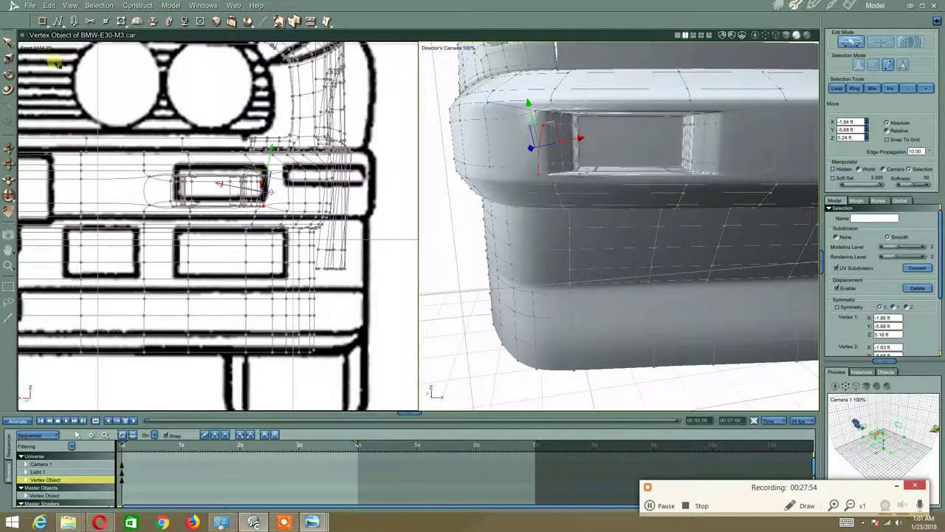
pyautogui.moveTo(518, 155); pyautogui.dragTo(514, 160, button='middle')
pyautogui.hotkey('ctrl', 'z')
pyautogui.moveTo(543, 196)
pyautogui.mouseDown(button='middle')
pyautogui.moveTo(532, 193)
pyautogui.moveTo(536, 184)
pyautogui.mouseUp(button='middle')
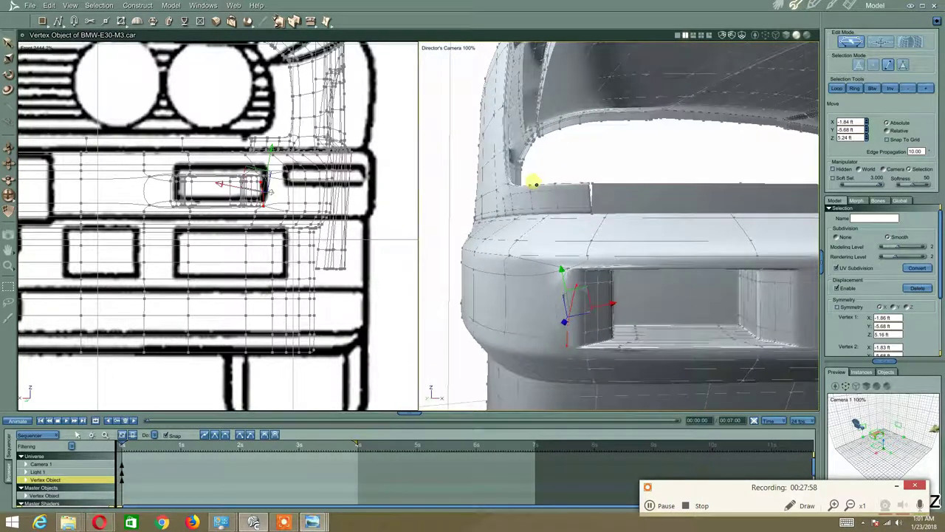
pyautogui.click(456, 242)
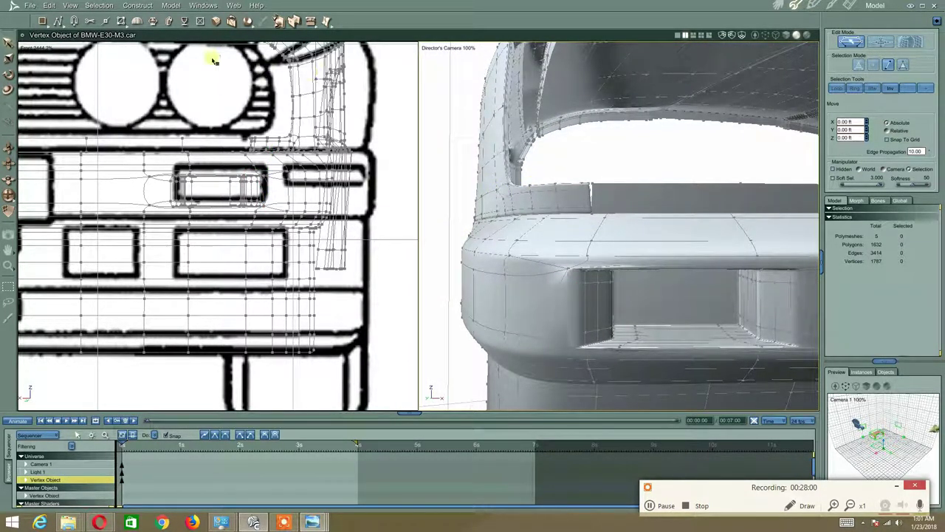
# Add a vertex midway on the edge outside the pocket, about Z 5.25 ft, and link it to the upper pocket vertex at Z 5.32 ft
pyautogui.click(108, 21)
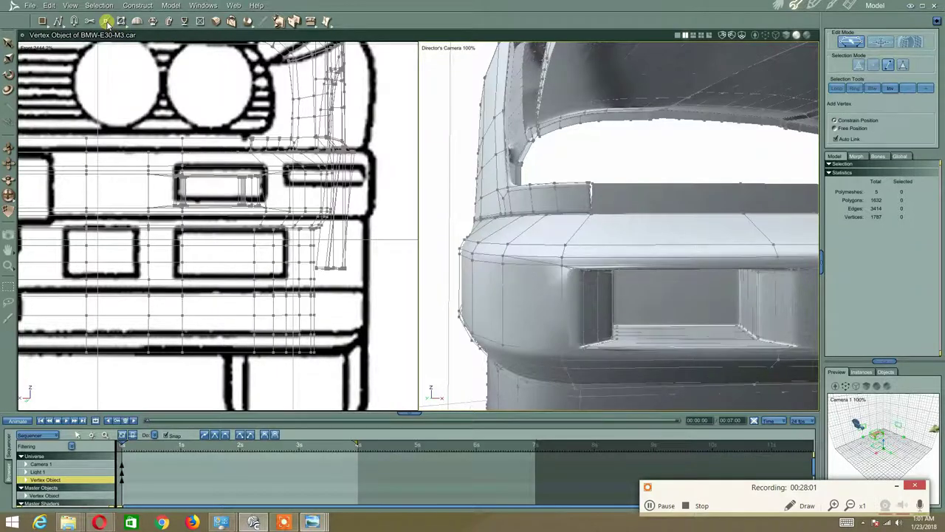
pyautogui.click(563, 310)
pyautogui.moveTo(584, 276); pyautogui.dragTo(551, 287, button='middle')
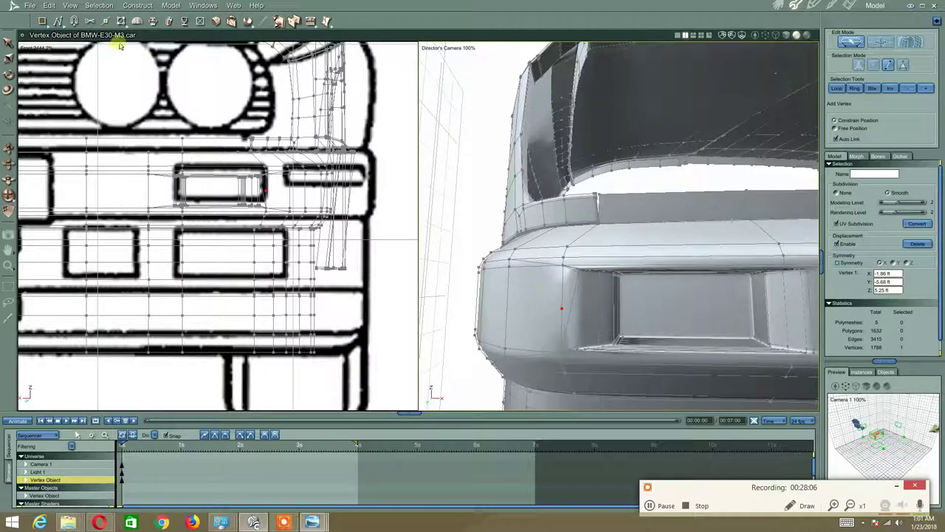
pyautogui.click(122, 20)
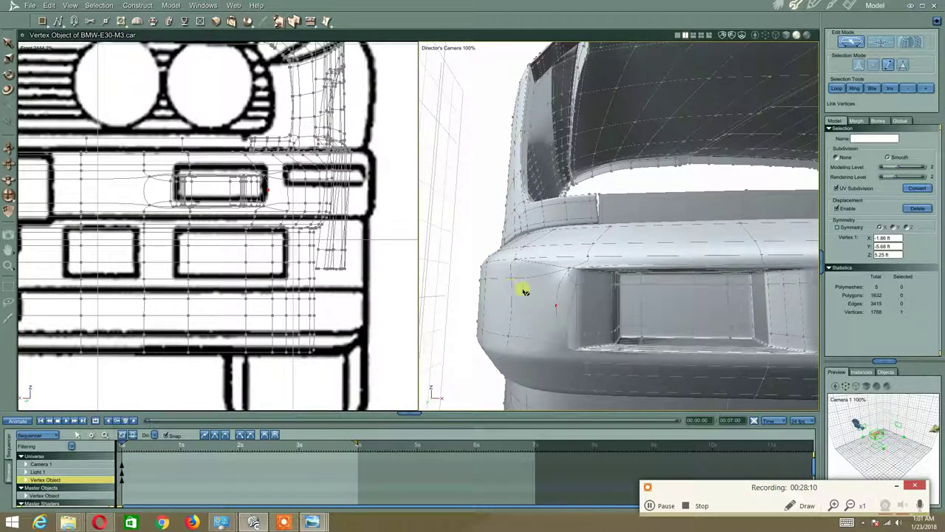
pyautogui.click(575, 287)
pyautogui.rightClick(529, 285)
pyautogui.click(521, 285)
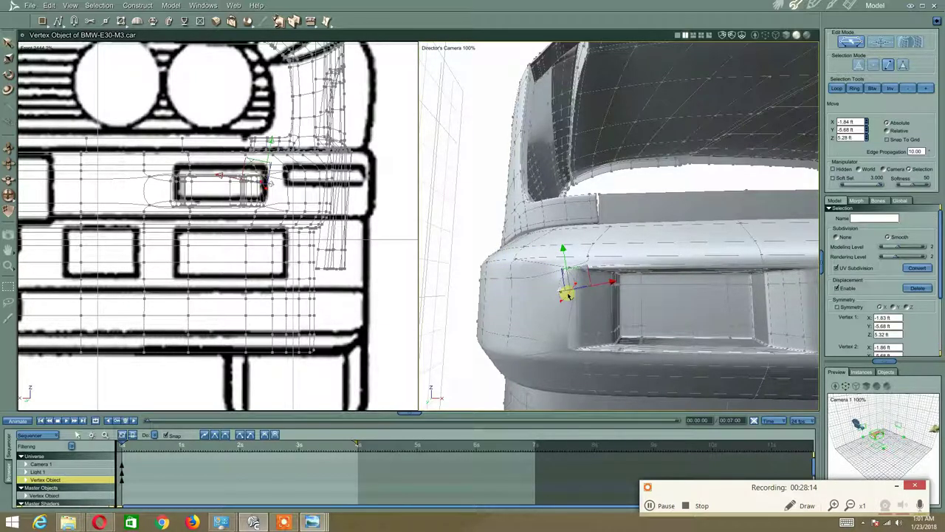
# Dissolve the long slanted edge running from the pocket's lower outer corner up to the upper pocket vertex
pyautogui.keyDown('shift'); pyautogui.click(572, 314); pyautogui.keyUp('shift')
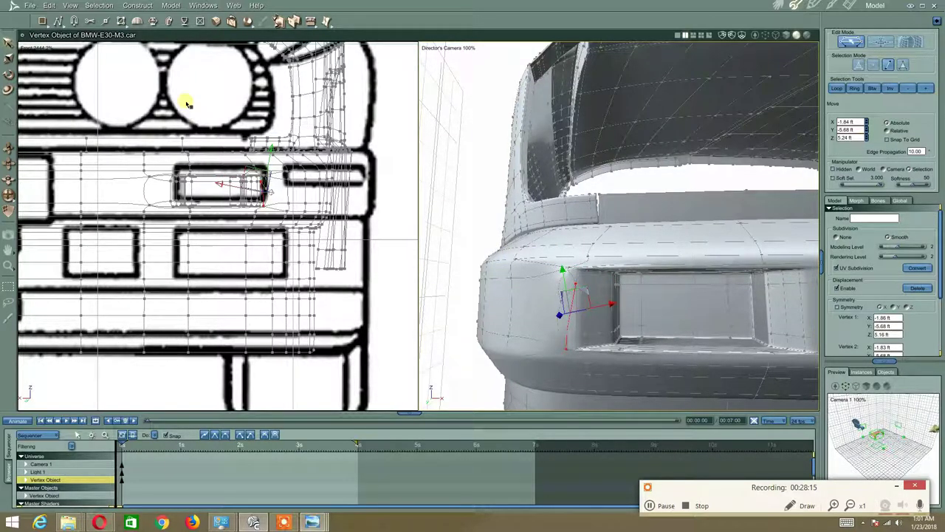
pyautogui.click(48, 6)
pyautogui.click(64, 60)
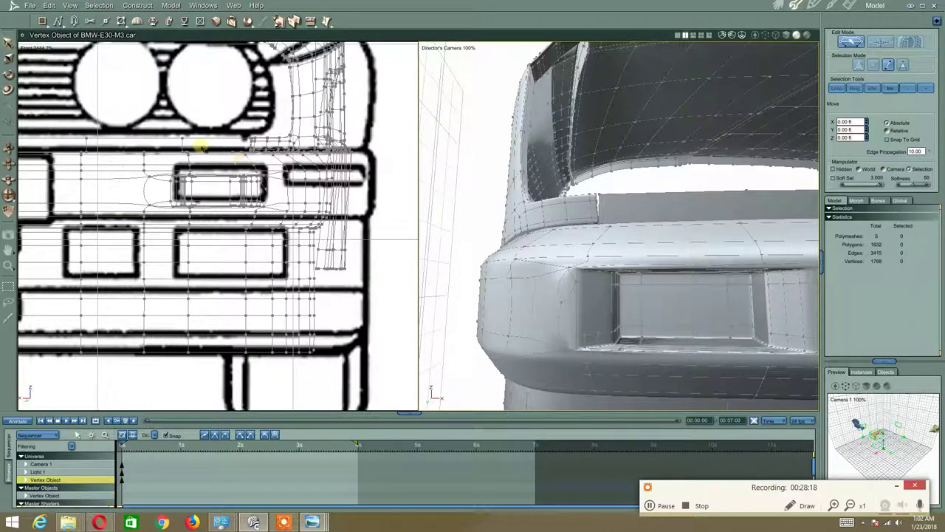
# Link the midway vertex outside the pocket to the lower pocket vertex at X -1.83, Y -5.68, Z 5.18 ft
pyautogui.click(122, 21)
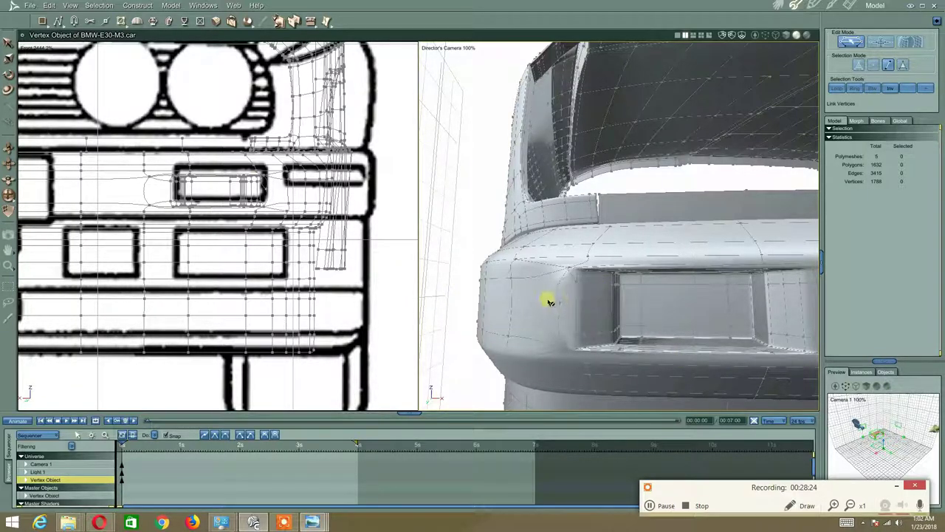
pyautogui.click(576, 336)
pyautogui.moveTo(568, 320)
pyautogui.mouseDown(button='middle')
pyautogui.moveTo(619, 323)
pyautogui.moveTo(586, 279)
pyautogui.moveTo(567, 277)
pyautogui.moveTo(564, 327)
pyautogui.moveTo(547, 305)
pyautogui.moveTo(561, 335)
pyautogui.mouseUp(button='middle')
pyautogui.moveTo(558, 338); pyautogui.dragTo(543, 356)
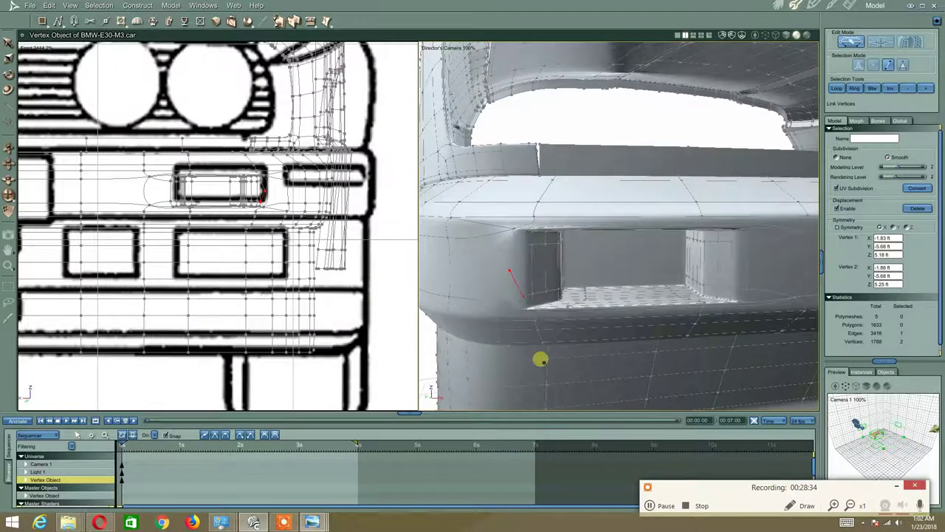
pyautogui.moveTo(542, 363); pyautogui.dragTo(549, 342, button='middle')
pyautogui.rightClick(511, 330)
pyautogui.click(504, 330)
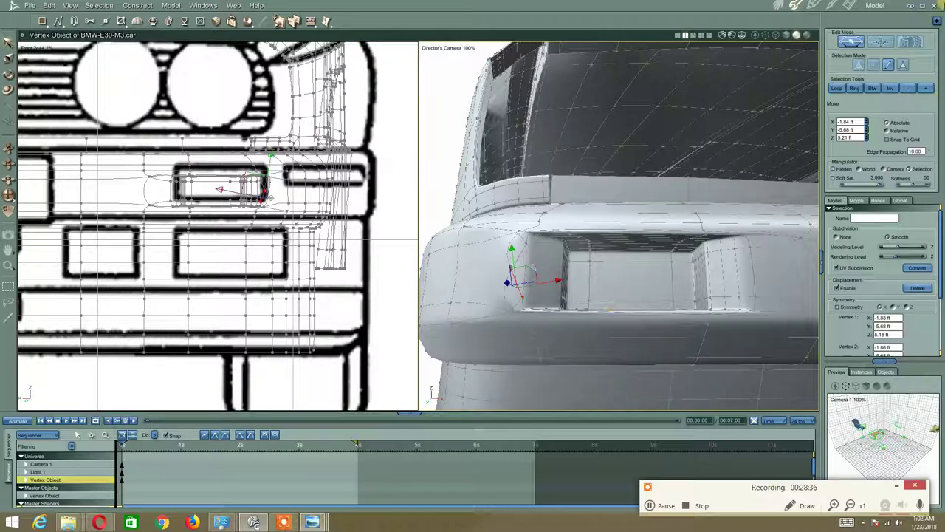
# Dissolve the two short edges at the pocket's upper and lower outer corners
pyautogui.moveTo(562, 282); pyautogui.dragTo(555, 301)
pyautogui.click(522, 239)
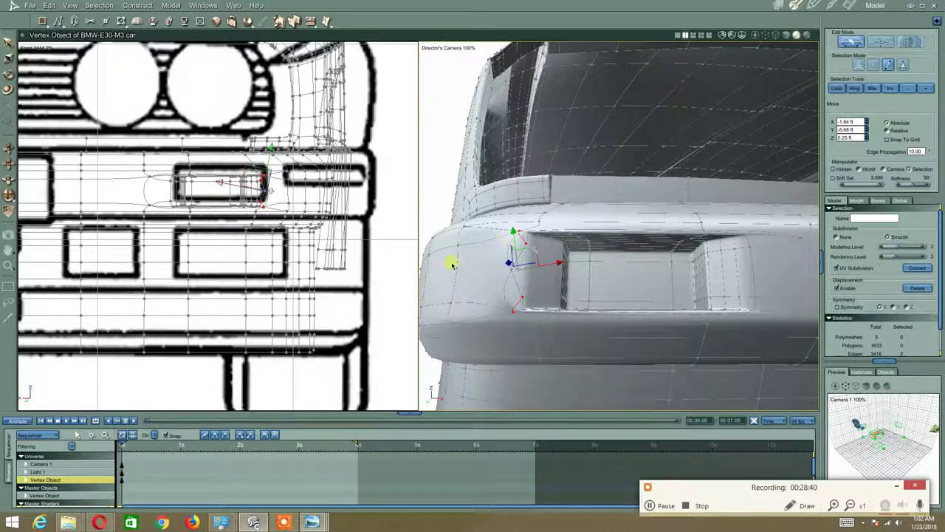
pyautogui.click(49, 6)
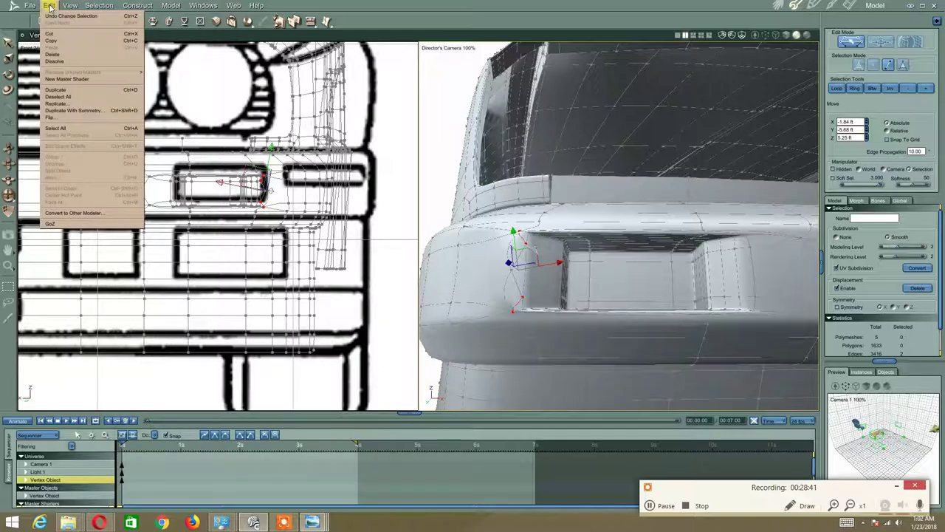
pyautogui.click(55, 65)
# Try to dissolve the two edges running outward from the indicator pocket's upper and lower outer corners
pyautogui.scroll(2, 568, 230)
pyautogui.scroll(-3, 567, 232)
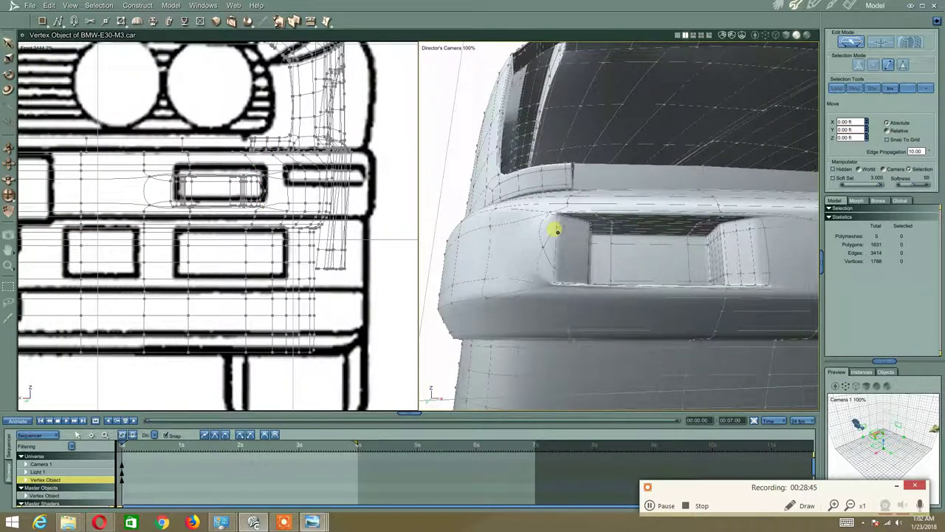
pyautogui.scroll(5, 556, 231)
pyautogui.scroll(-4, 558, 231)
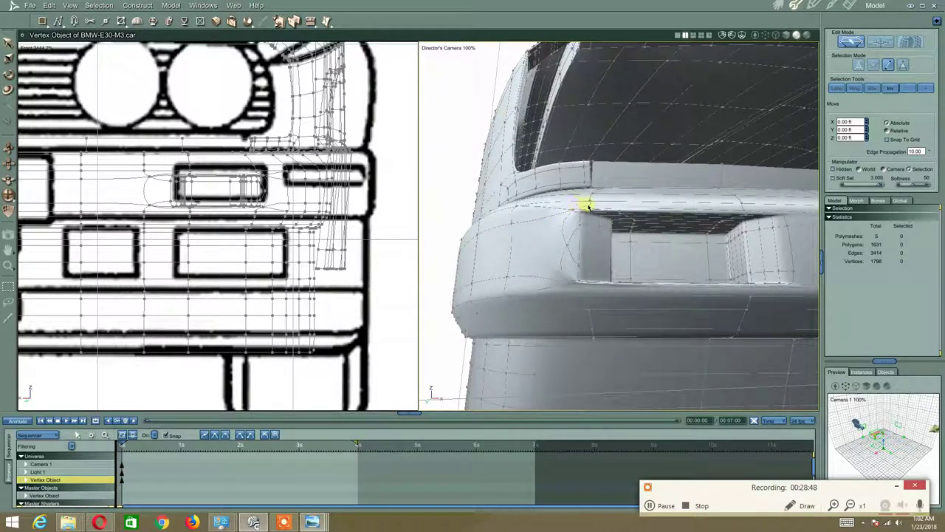
pyautogui.click(534, 209)
pyautogui.keyDown('shift'); pyautogui.click(526, 293); pyautogui.keyUp('shift')
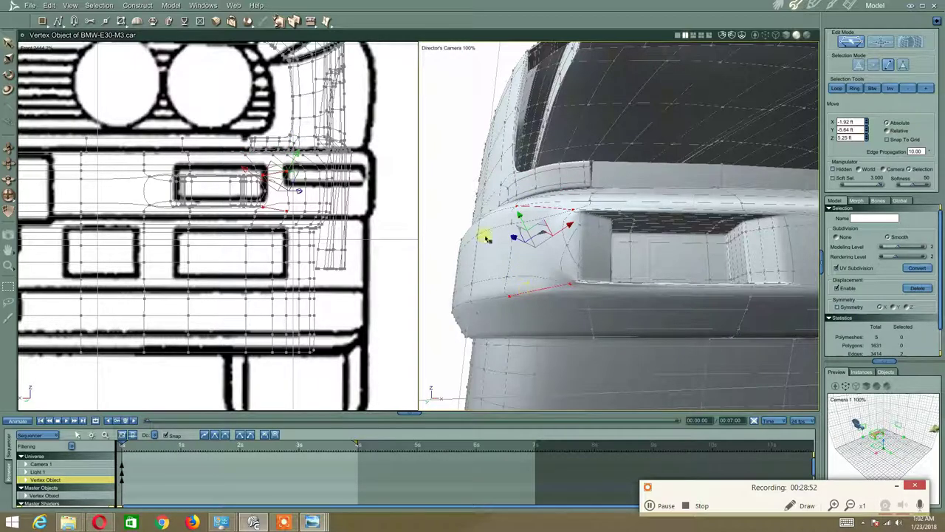
pyautogui.click(49, 5)
pyautogui.click(59, 63)
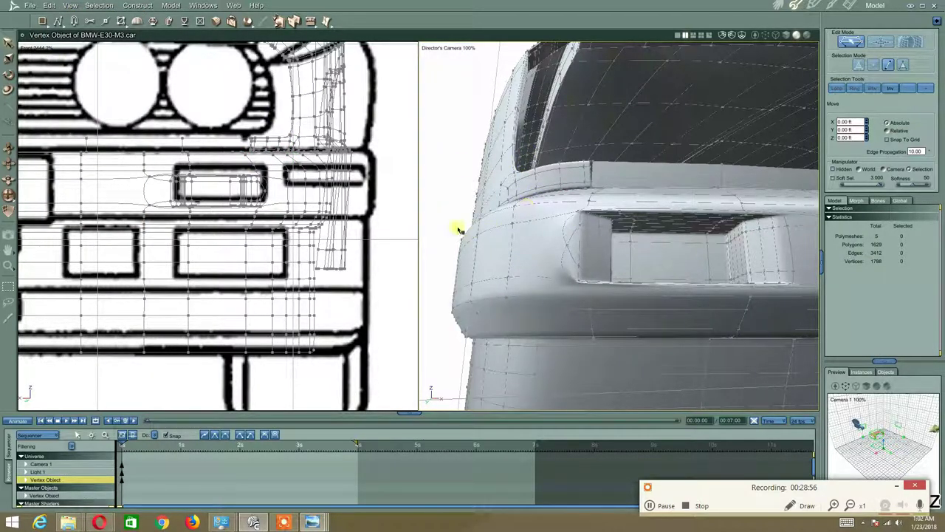
pyautogui.rightClick(428, 208)
pyautogui.click(465, 214)
pyautogui.hotkey('ctrl', 'z')
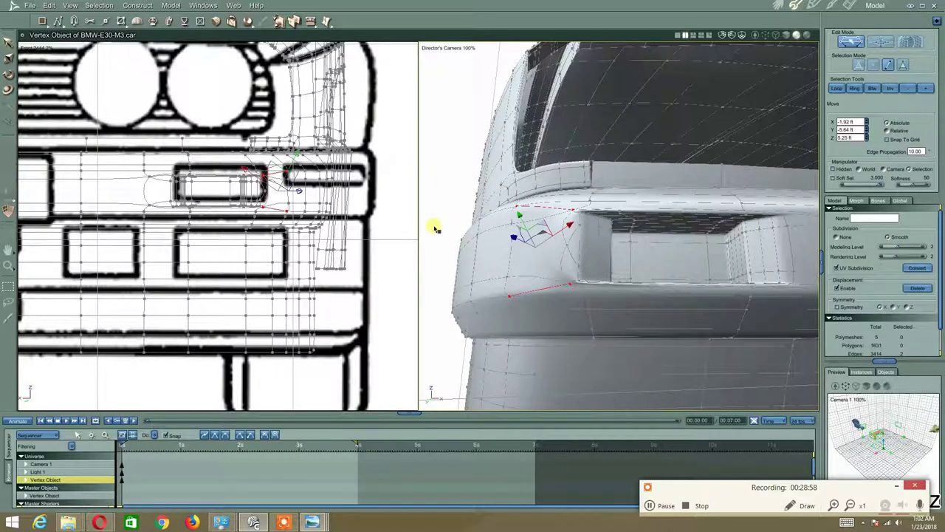
# Try adding a midway vertex on the vertical edge outboard of the pocket and linking it to the midway vertex beside the pocket
pyautogui.moveTo(508, 216); pyautogui.dragTo(532, 234, button='middle')
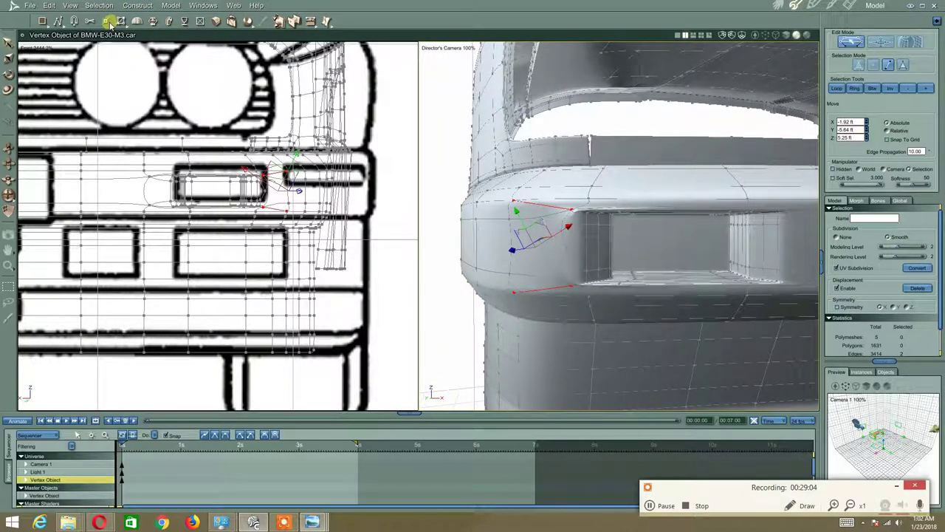
pyautogui.click(108, 22)
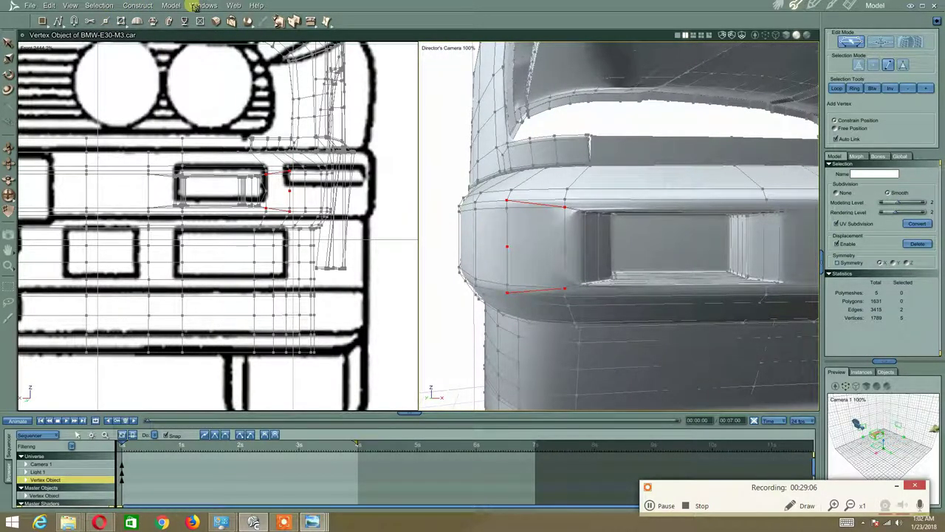
pyautogui.click(123, 21)
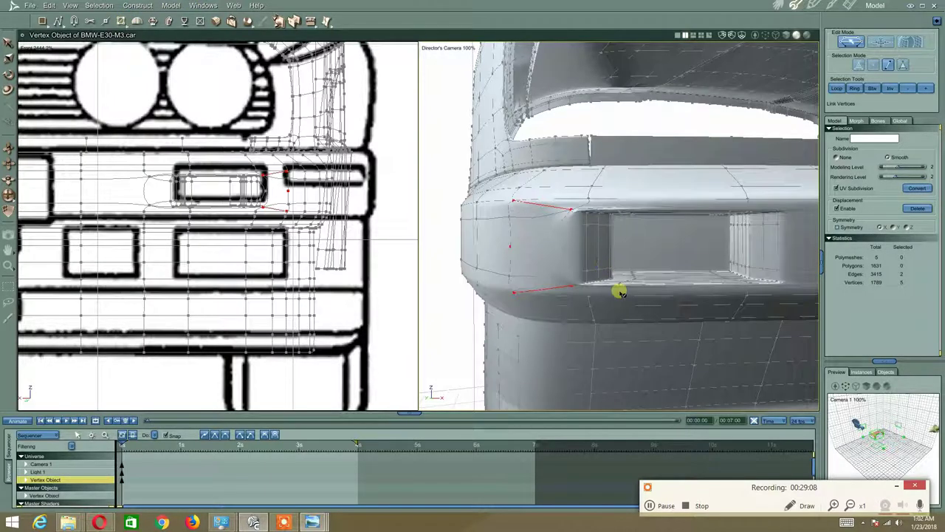
pyautogui.click(511, 246)
pyautogui.click(568, 250)
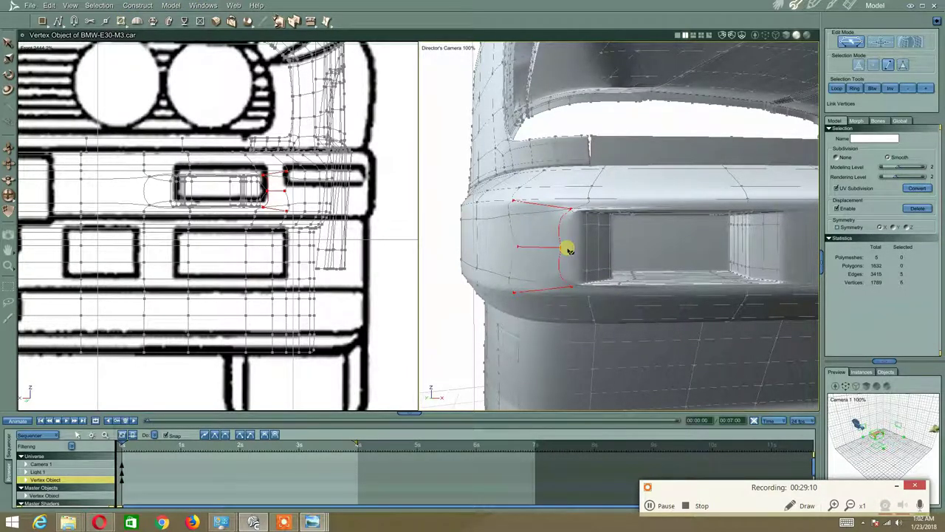
pyautogui.moveTo(566, 246); pyautogui.dragTo(547, 272, button='middle')
# Undo the recent vertex additions, links and dissolved edges around the indicator pocket's outer end
pyautogui.hotkey('ctrl', 'z')
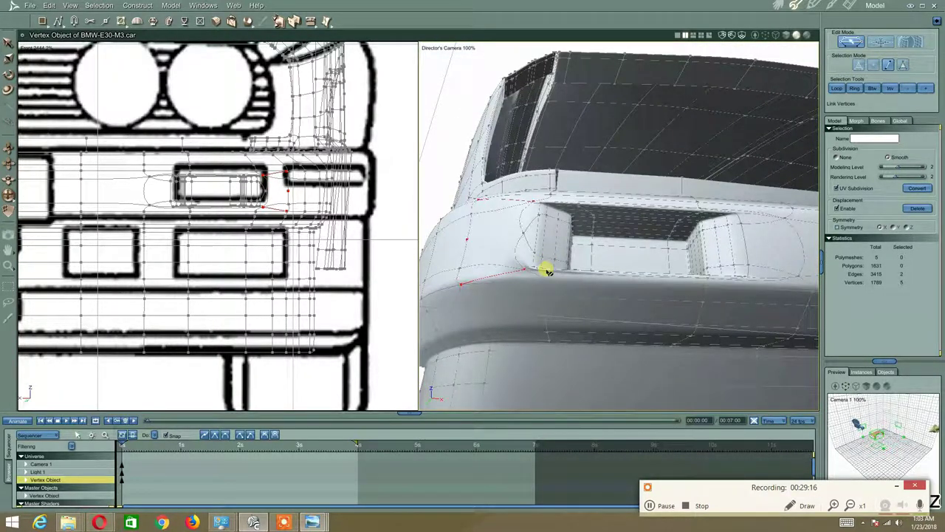
pyautogui.hotkey('ctrl', 'z')
pyautogui.hotkey('ctrl', 'z')
pyautogui.hotkey('ctrl', 'z')
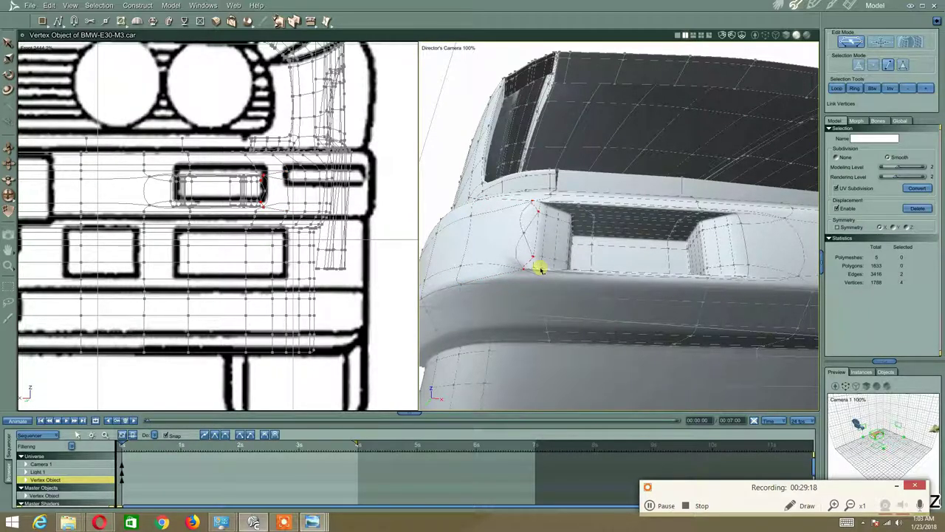
pyautogui.hotkey('ctrl', 'z')
pyautogui.hotkey('ctrl', 'z')
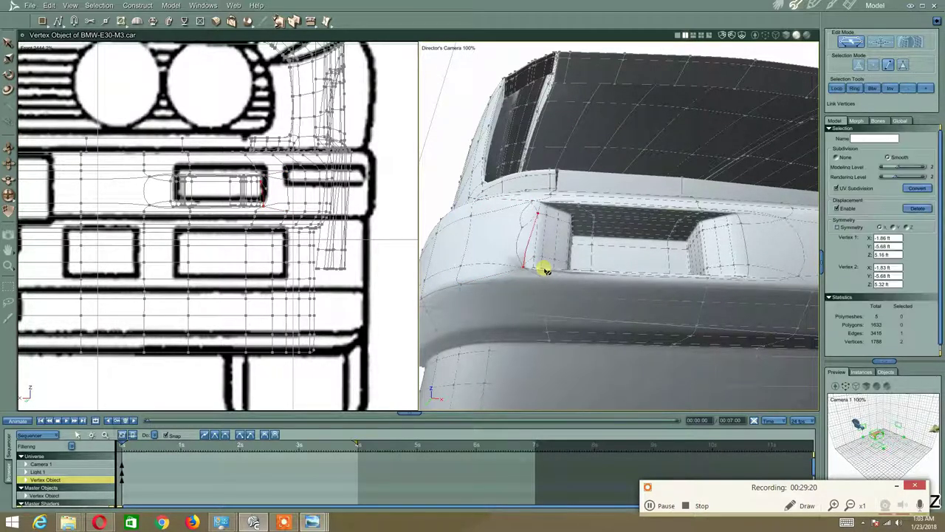
pyautogui.hotkey('ctrl', 'z')
pyautogui.hotkey('ctrl', 'z')
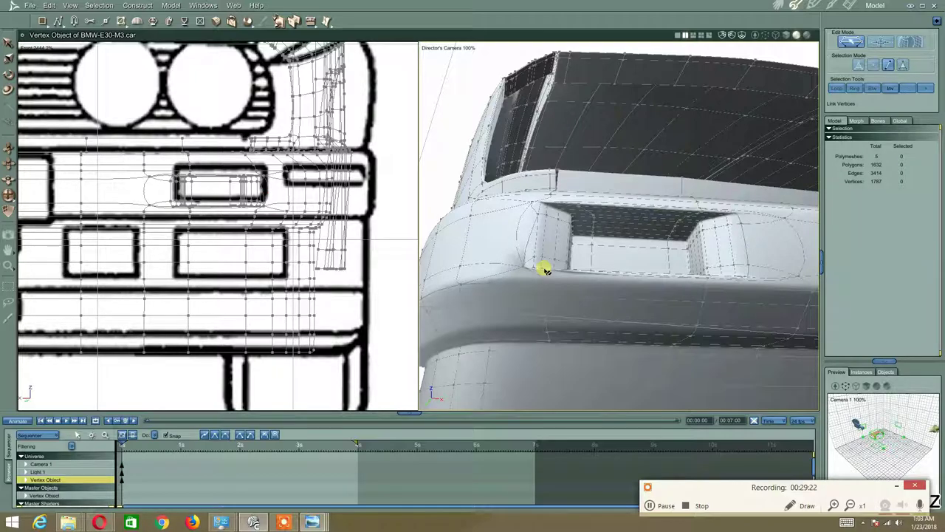
pyautogui.scroll(3, 552, 246)
pyautogui.scroll(-4, 552, 251)
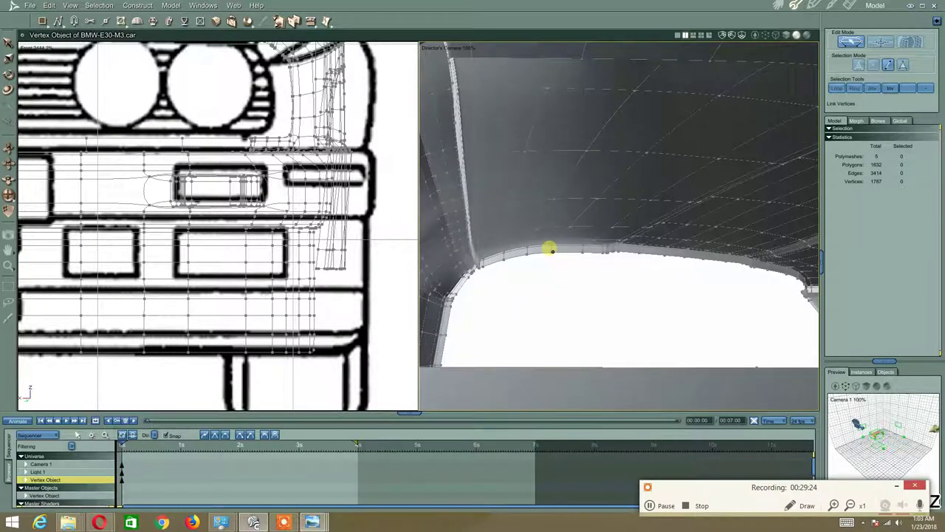
pyautogui.hotkey('ctrl', 'z')
pyautogui.hotkey('ctrl', 'z')
pyautogui.hotkey('ctrl', 'z')
pyautogui.hotkey('ctrl', 'z')
pyautogui.hotkey('ctrl', 'z')
pyautogui.hotkey('ctrl', 'z')
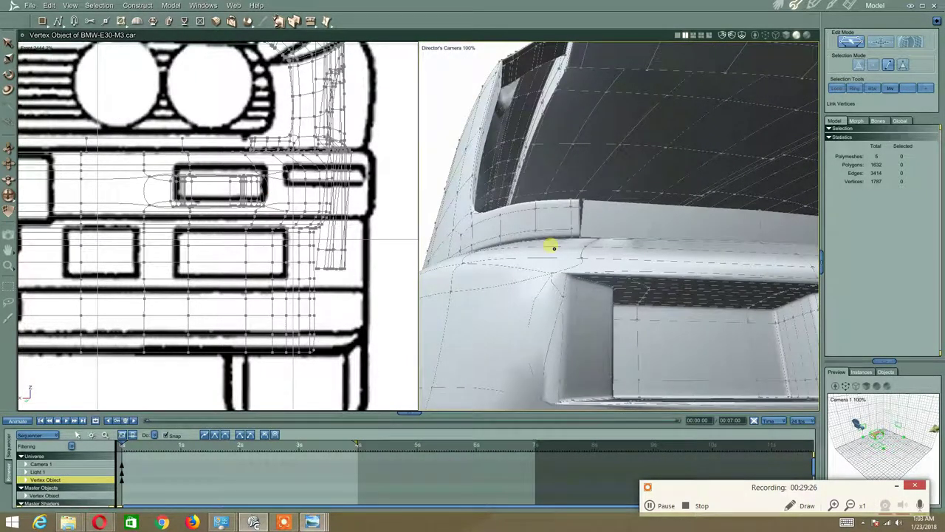
pyautogui.hotkey('ctrl', 'z')
pyautogui.hotkey('ctrl', 'z')
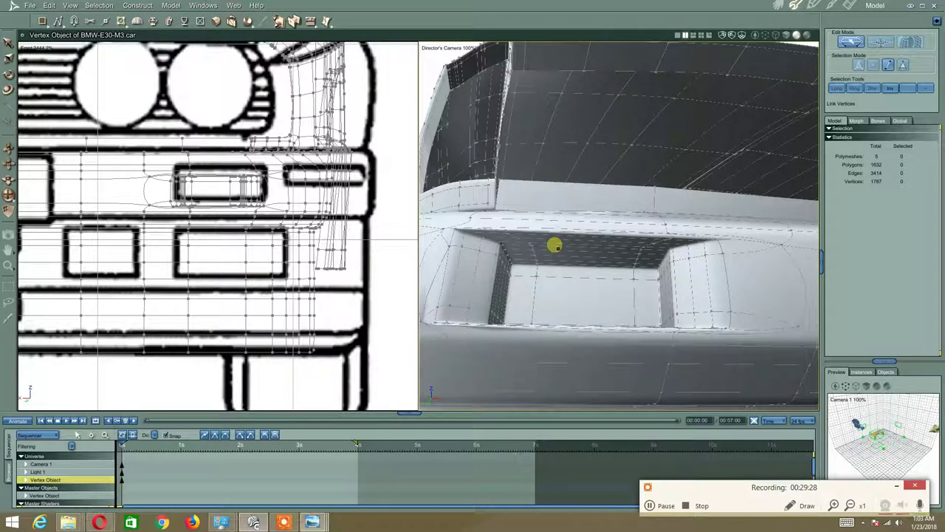
# Select the bumper polygon beneath the indicator pocket and set the mesh subdivision to None
pyautogui.moveTo(556, 246); pyautogui.dragTo(567, 231, button='middle')
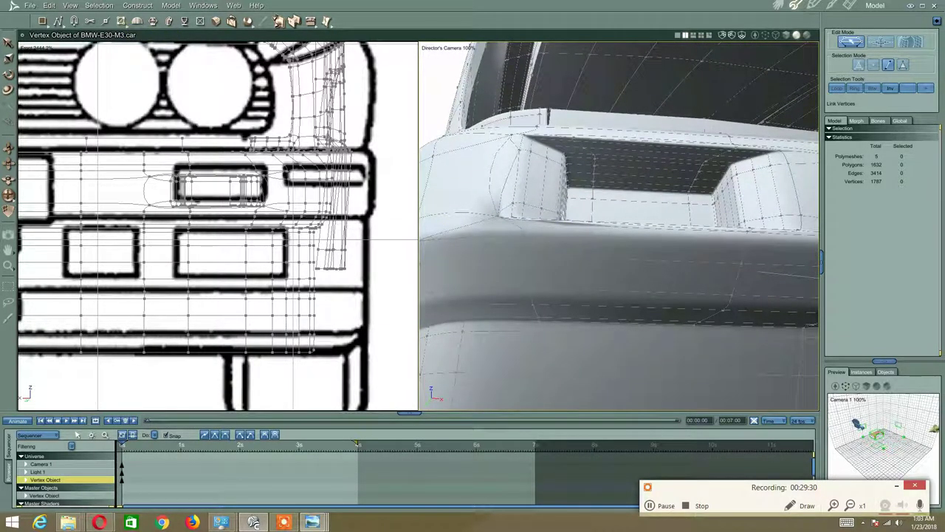
pyautogui.click(901, 65)
pyautogui.rightClick(604, 261)
pyautogui.click(604, 261)
pyautogui.click(604, 263)
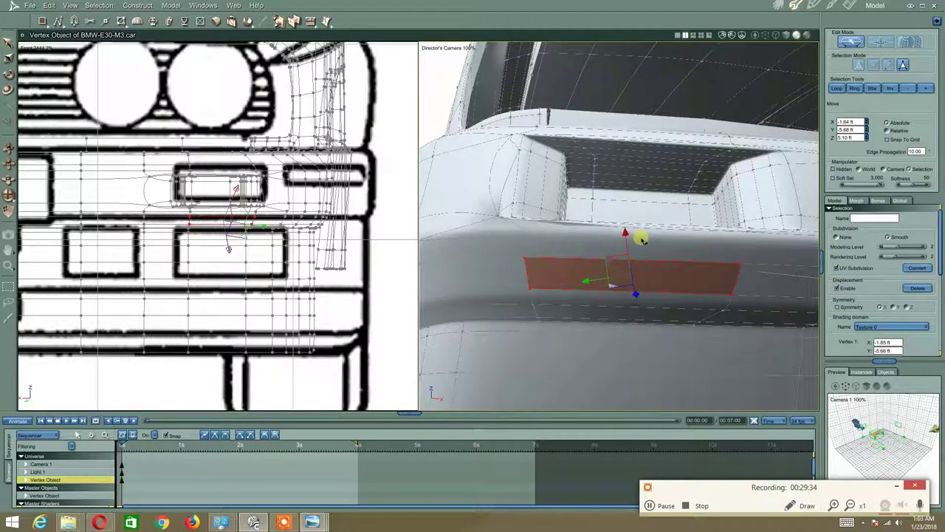
pyautogui.click(842, 239)
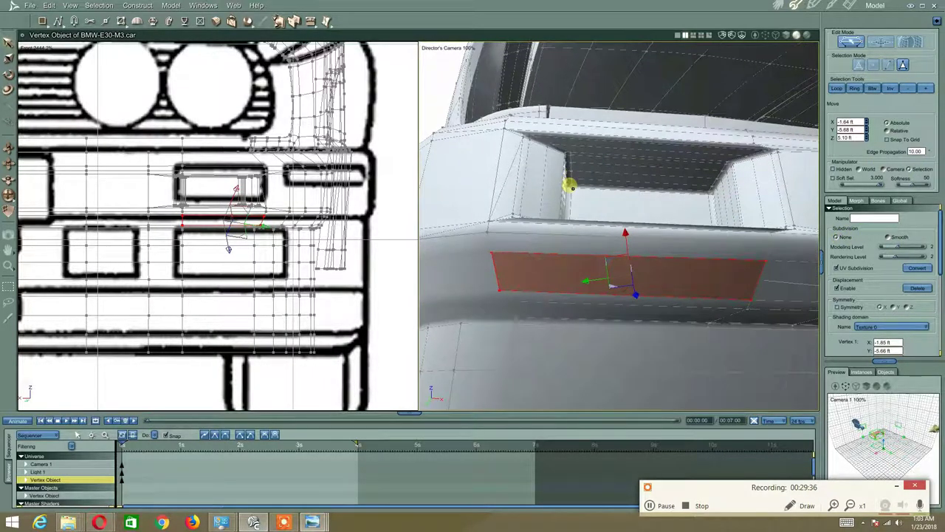
# Change to edge selection and select the two vertical edges below the pocket's lower outer corner, leading down into the bumper recess
pyautogui.moveTo(570, 186)
pyautogui.mouseDown(button='middle')
pyautogui.moveTo(570, 232)
pyautogui.moveTo(570, 207)
pyautogui.moveTo(551, 255)
pyautogui.moveTo(572, 195)
pyautogui.mouseUp(button='middle')
pyautogui.rightClick(461, 204)
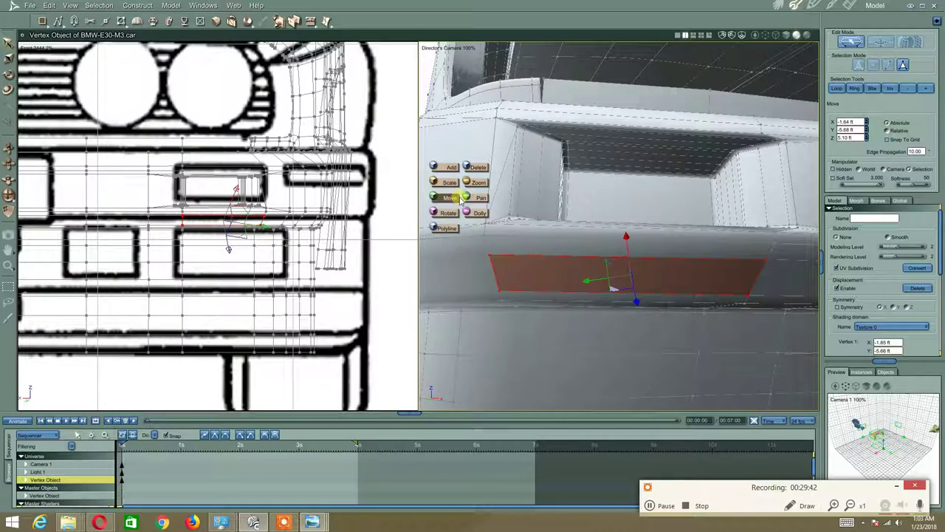
pyautogui.click(472, 212)
pyautogui.click(479, 253)
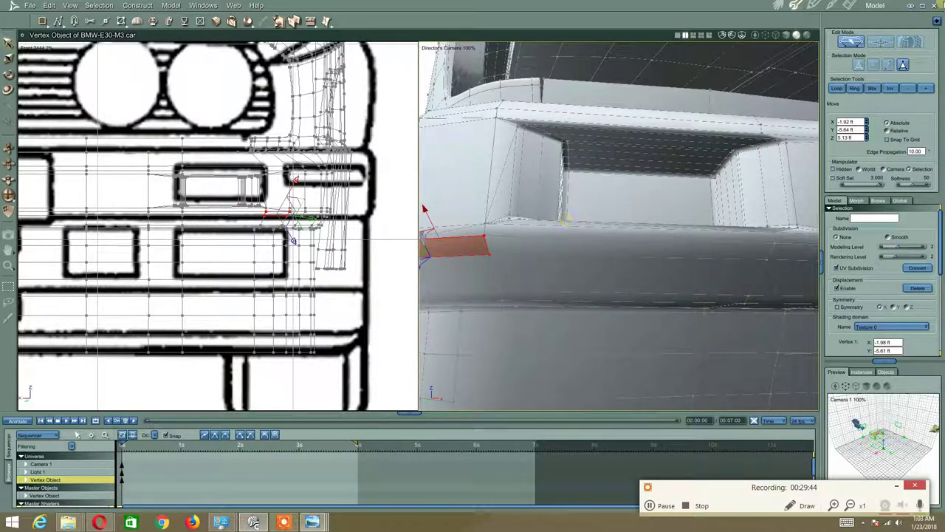
pyautogui.click(887, 65)
pyautogui.moveTo(572, 189); pyautogui.dragTo(549, 194, button='middle')
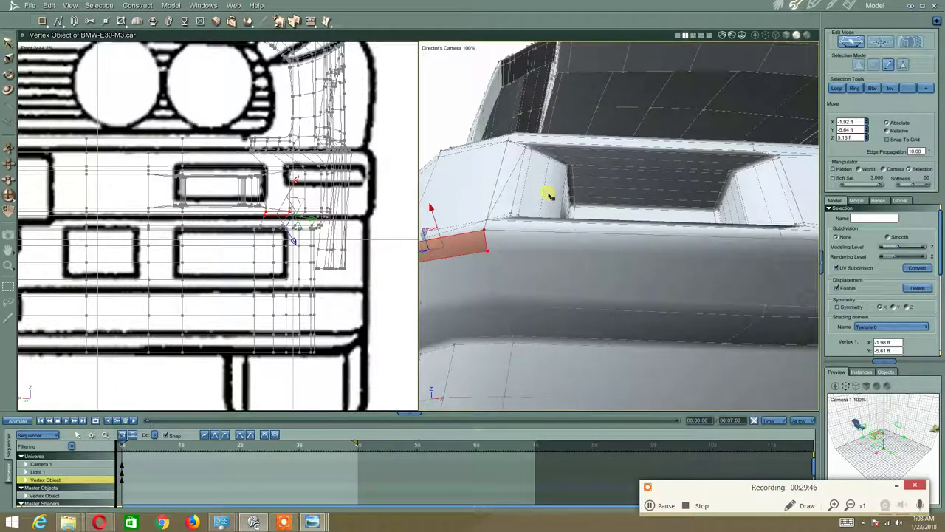
pyautogui.click(488, 265)
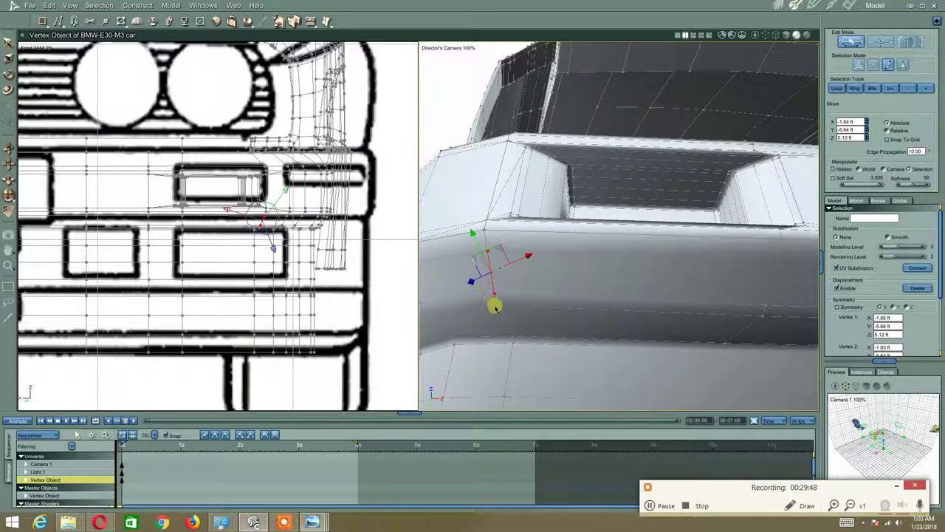
pyautogui.click(493, 301)
# Try to extend the edge selection down through the bumper recess in one go
pyautogui.moveTo(493, 301); pyautogui.dragTo(503, 340)
pyautogui.hotkey('ctrl', 'z')
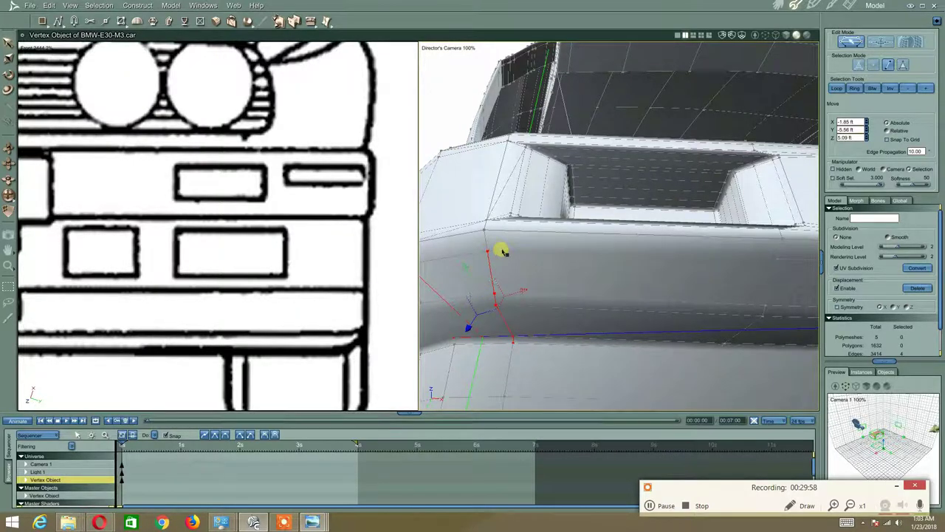
pyautogui.scroll(-5, 504, 250)
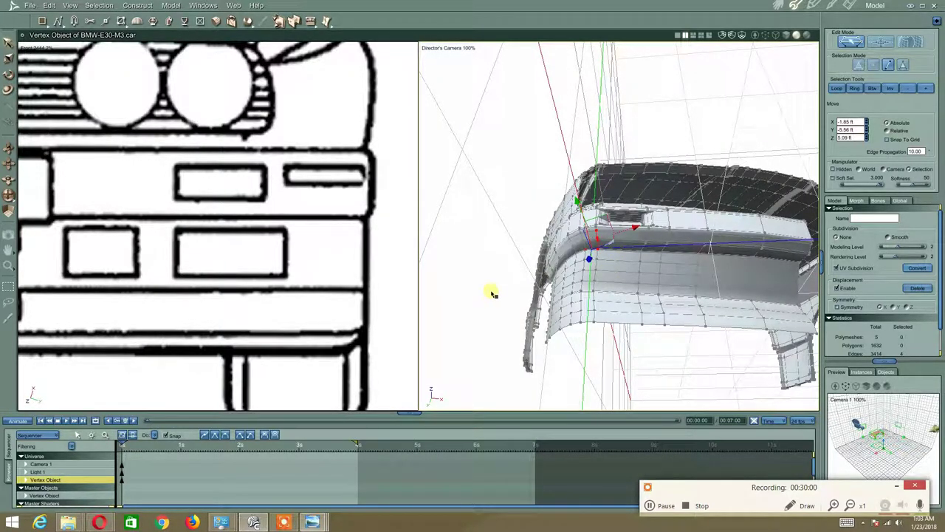
pyautogui.scroll(3, 529, 259)
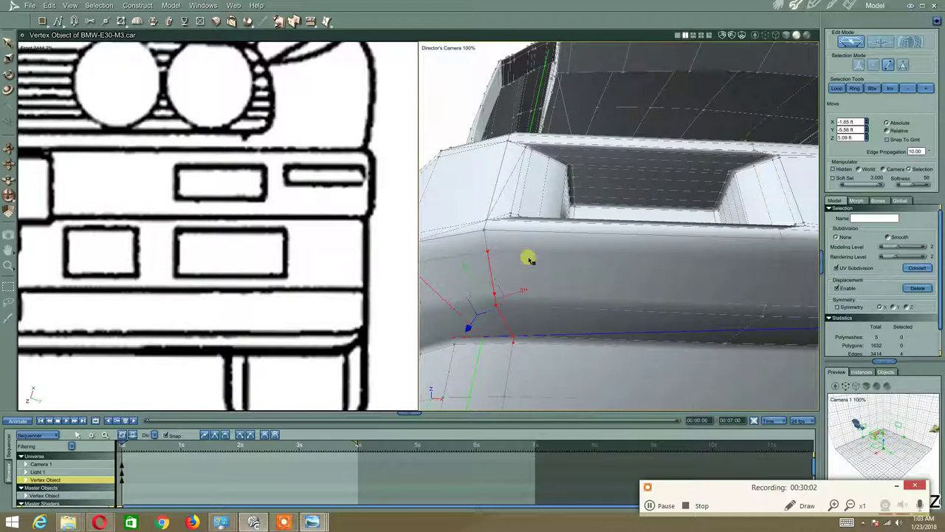
pyautogui.hotkey('ctrl', 'z')
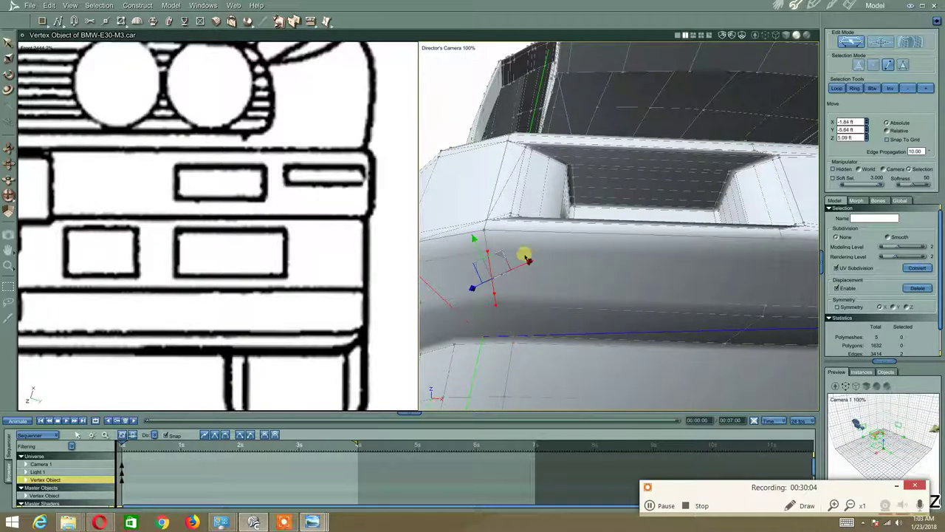
# Show the model in wireframe and extend the selected edge column through the recess to the first row of the lower bumper panel
pyautogui.keyDown('shift'); pyautogui.click(505, 327); pyautogui.keyUp('shift')
pyautogui.moveTo(516, 363); pyautogui.dragTo(527, 357, button='middle')
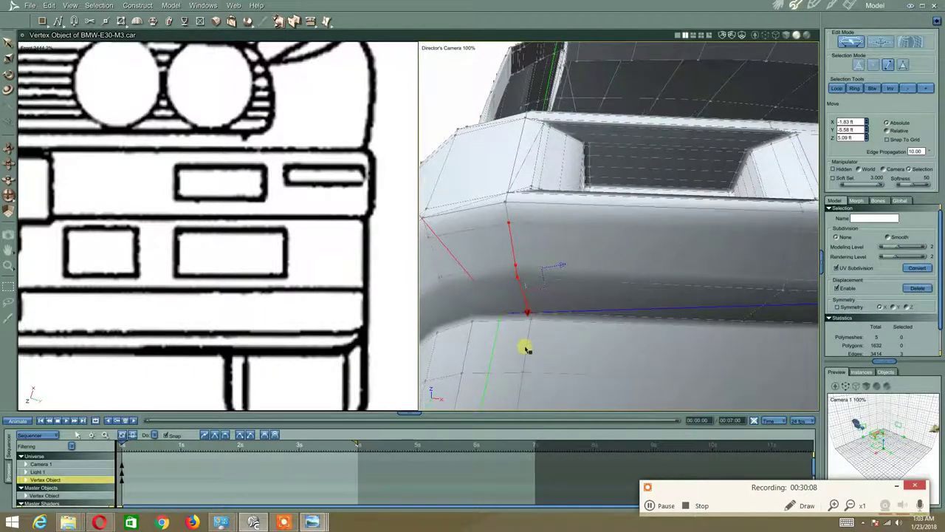
pyautogui.click(770, 35)
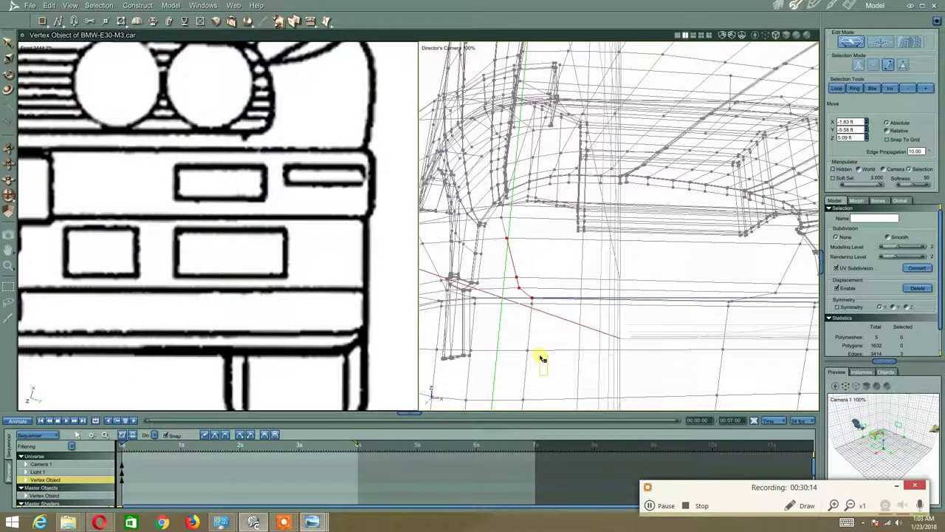
pyautogui.moveTo(538, 366); pyautogui.dragTo(520, 295)
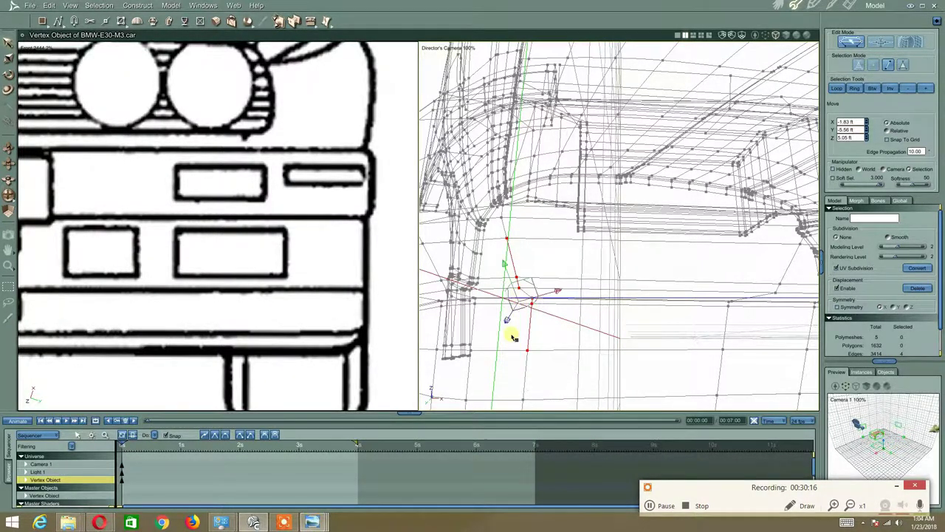
pyautogui.moveTo(513, 335); pyautogui.dragTo(507, 302, button='middle')
pyautogui.keyDown('shift'); pyautogui.click(527, 322); pyautogui.keyUp('shift')
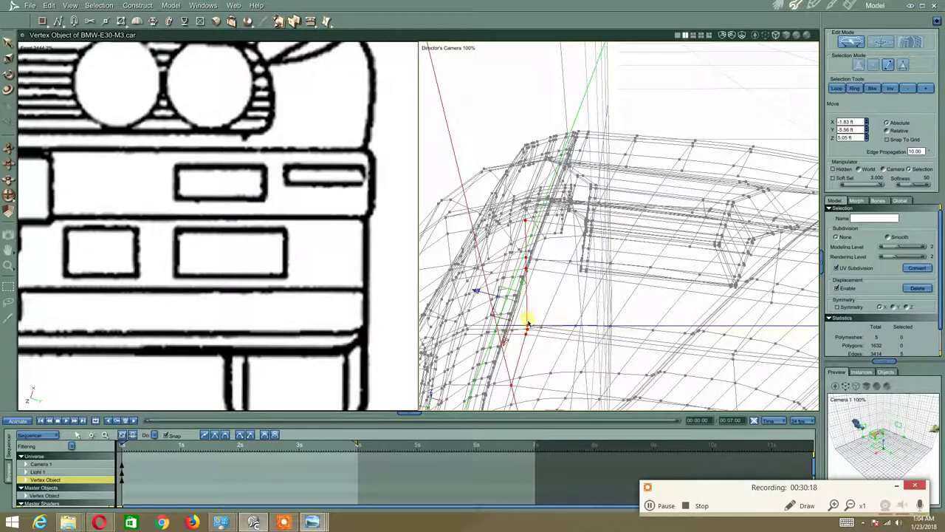
pyautogui.keyDown('shift'); pyautogui.click(529, 330); pyautogui.keyUp('shift')
pyautogui.keyDown('shift'); pyautogui.click(527, 329); pyautogui.keyUp('shift')
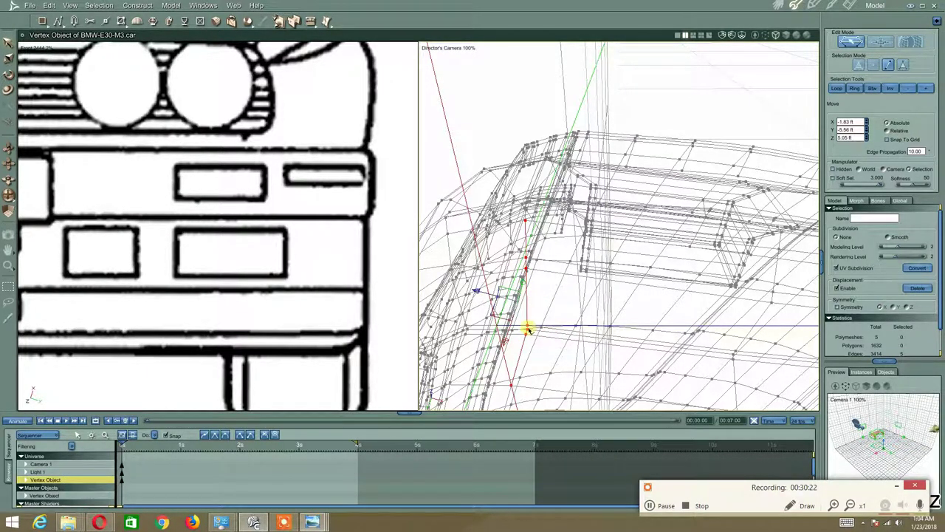
pyautogui.keyDown('shift'); pyautogui.click(529, 329); pyautogui.keyUp('shift')
# Extend the selected edge column upward with the two edges leading to the level of the indicator pocket's lower outer corner
pyautogui.moveTo(536, 236); pyautogui.dragTo(533, 292, button='middle')
pyautogui.keyDown('shift'); pyautogui.click(495, 262); pyautogui.keyUp('shift')
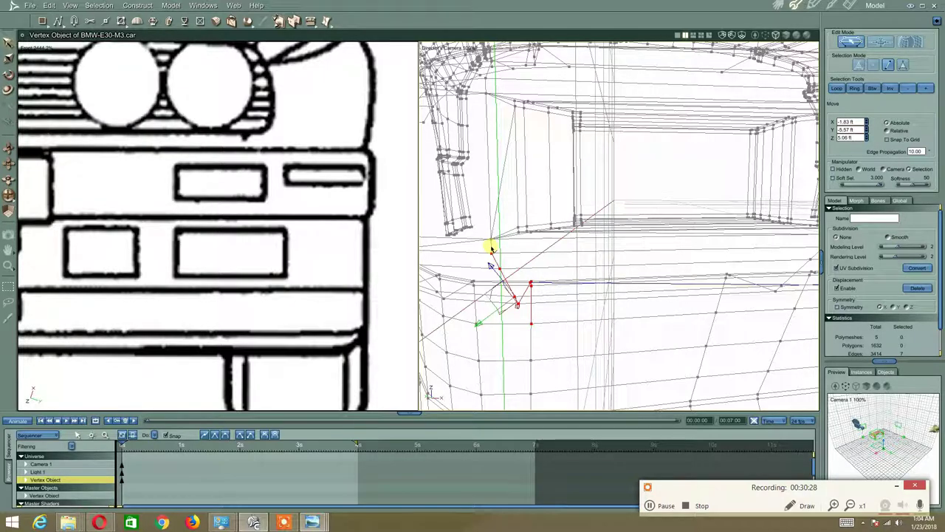
pyautogui.keyDown('shift'); pyautogui.click(492, 248); pyautogui.keyUp('shift')
pyautogui.moveTo(496, 284); pyautogui.dragTo(495, 279, button='middle')
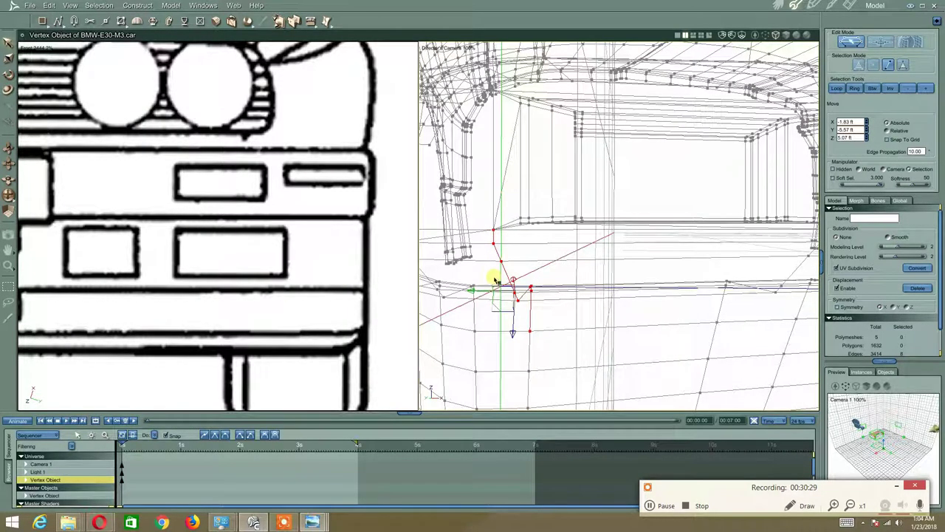
# Use Extract Along on the selected outer column to add a parallel edge column slightly inward beneath the pocket
pyautogui.click(310, 20)
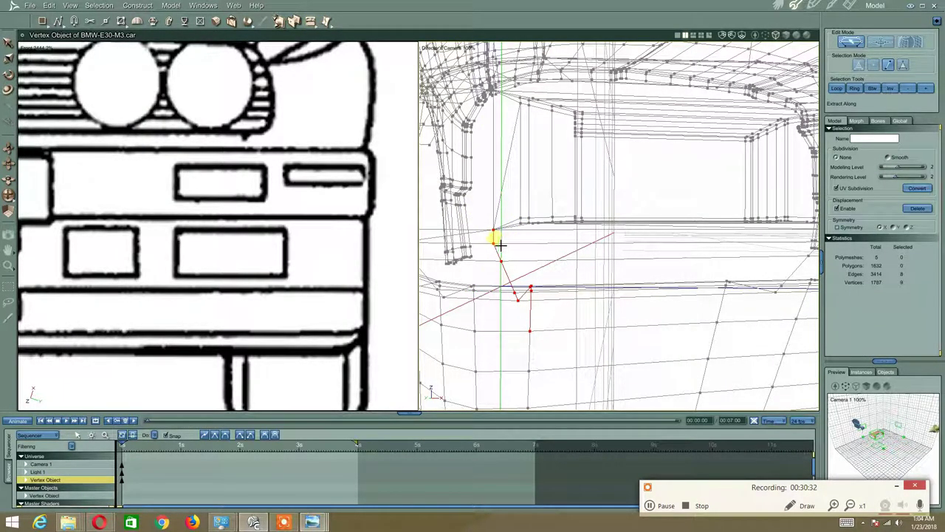
pyautogui.moveTo(500, 244)
pyautogui.mouseDown()
pyautogui.moveTo(512, 278)
pyautogui.moveTo(505, 254)
pyautogui.mouseUp()
pyautogui.press('Escape')
pyautogui.moveTo(506, 255); pyautogui.dragTo(513, 264, button='middle')
pyautogui.moveTo(510, 262); pyautogui.dragTo(522, 246)
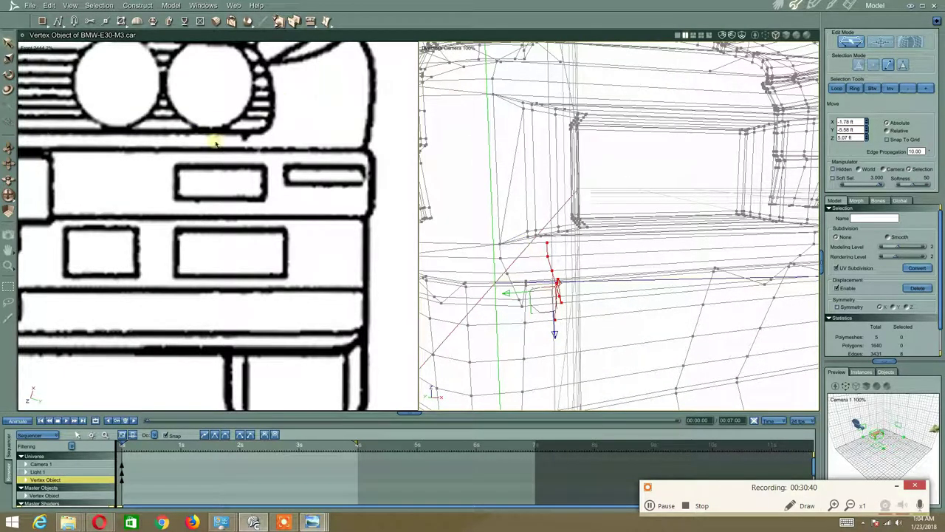
# Link the new column's top vertex to the pocket's lower outer corner and return the view to shaded display
pyautogui.click(119, 20)
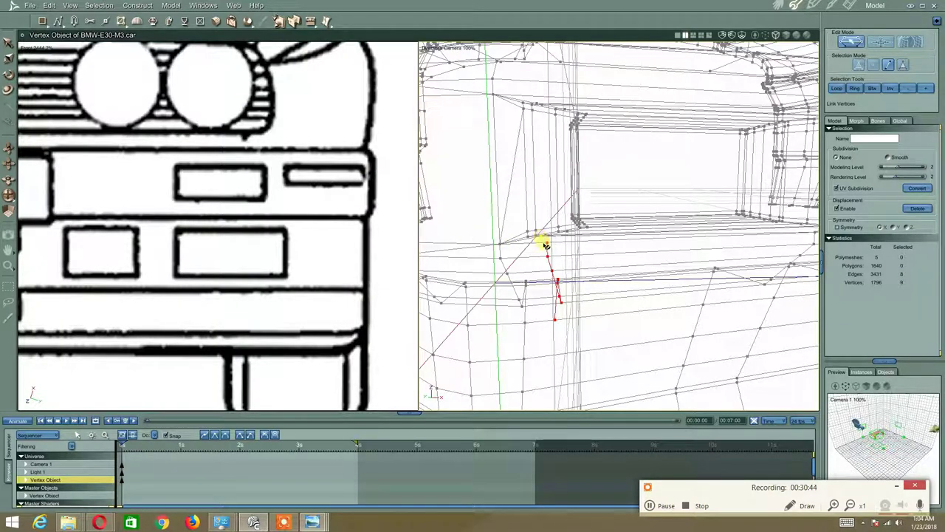
pyautogui.moveTo(528, 260); pyautogui.dragTo(512, 256, button='middle')
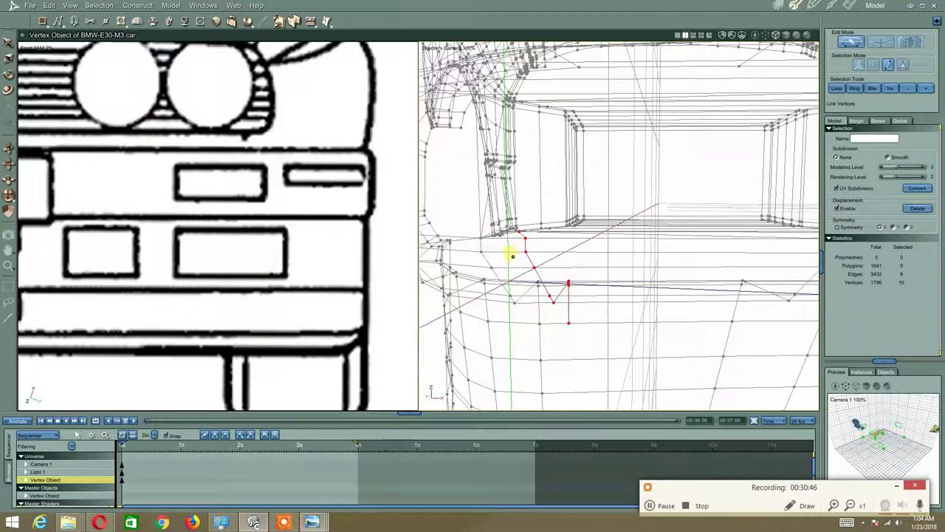
pyautogui.click(796, 34)
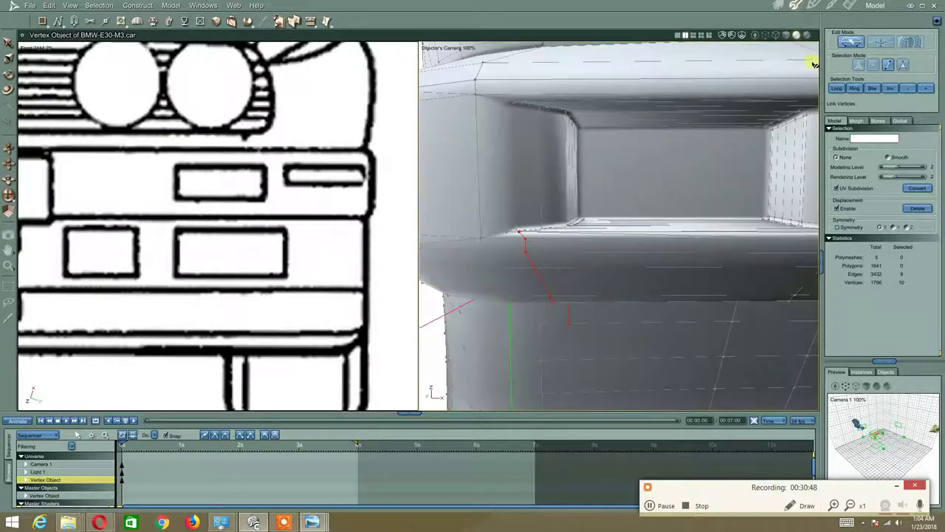
# Select the edge column below the pocket's inner corner, down through the recess to the first row of the lower bumper panel
pyautogui.moveTo(567, 237); pyautogui.dragTo(584, 213, button='middle')
pyautogui.rightClick(587, 171)
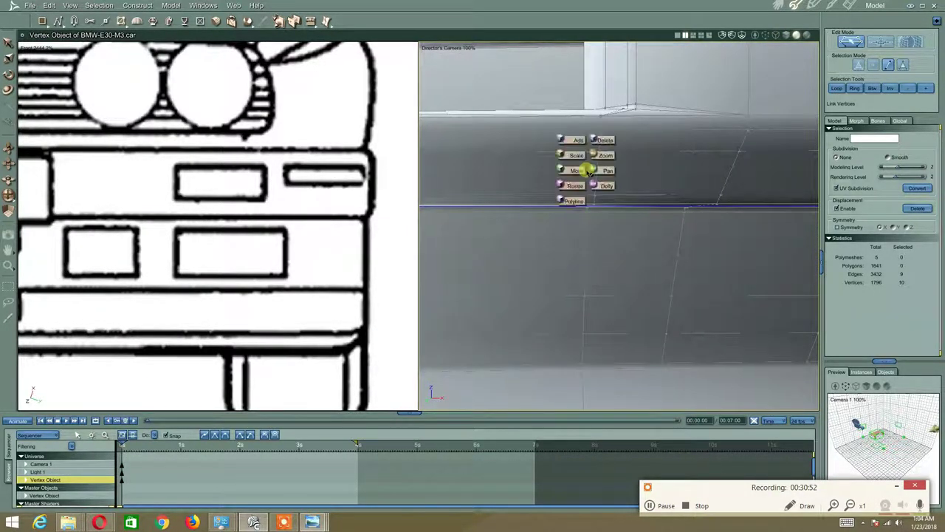
pyautogui.click(579, 171)
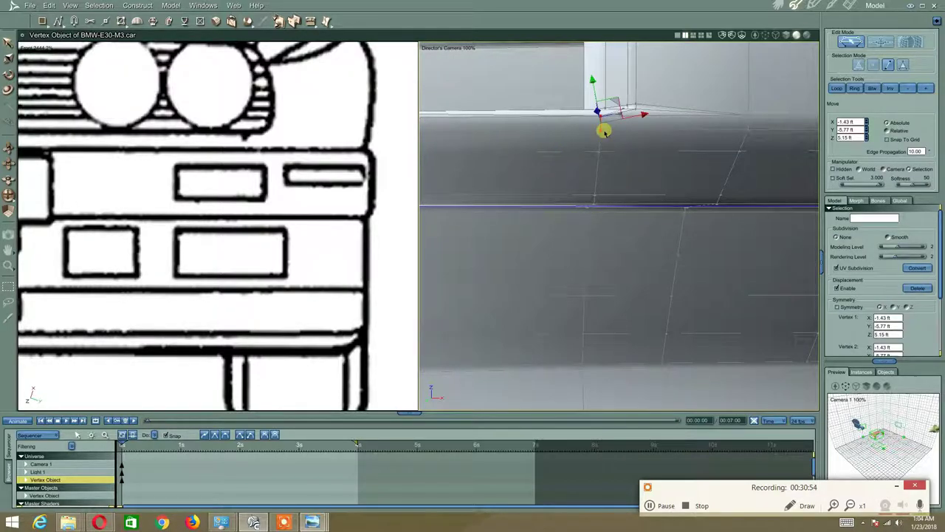
pyautogui.moveTo(598, 145)
pyautogui.mouseDown()
pyautogui.moveTo(570, 221)
pyautogui.moveTo(569, 177)
pyautogui.moveTo(576, 272)
pyautogui.mouseUp()
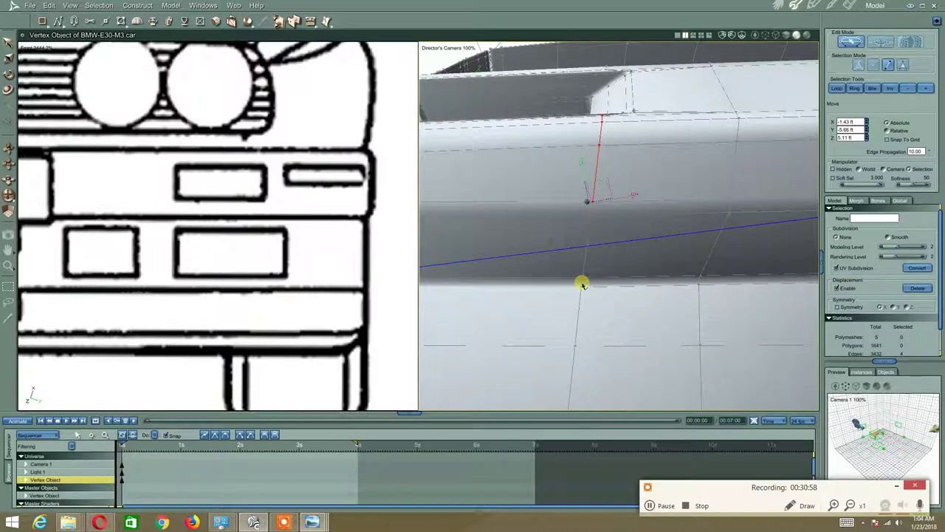
pyautogui.keyDown('shift'); pyautogui.click(581, 294); pyautogui.keyUp('shift')
pyautogui.keyDown('shift'); pyautogui.click(588, 239); pyautogui.keyUp('shift')
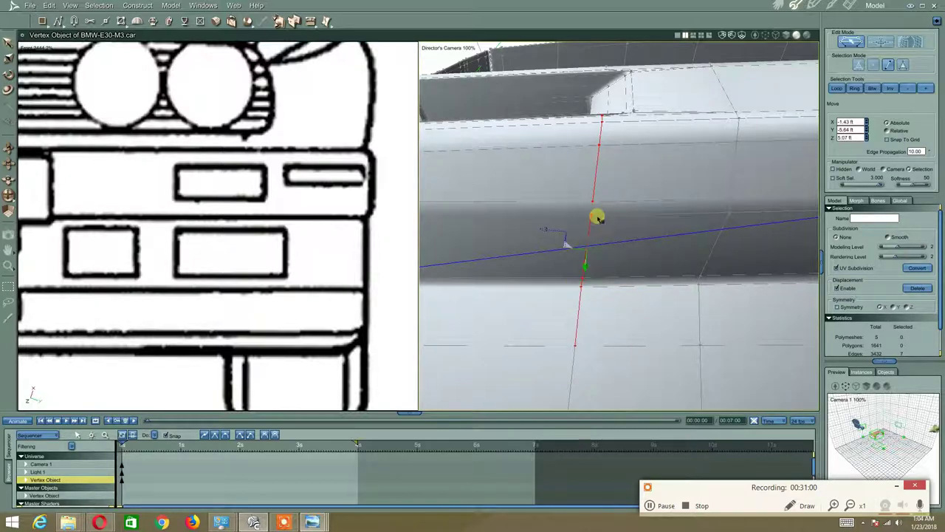
# Use Extract Along on the selected inner column to add a parallel edge column slightly toward the bumper's outer end
pyautogui.moveTo(570, 172)
pyautogui.mouseDown(button='middle')
pyautogui.moveTo(575, 208)
pyautogui.moveTo(600, 197)
pyautogui.moveTo(564, 189)
pyautogui.mouseUp(button='middle')
pyautogui.rightClick(576, 175)
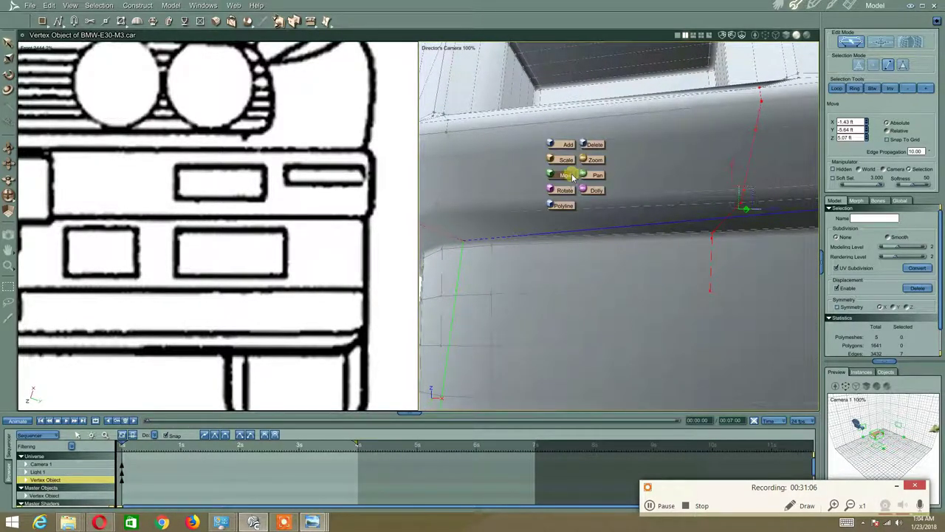
pyautogui.click(570, 174)
pyautogui.click(307, 21)
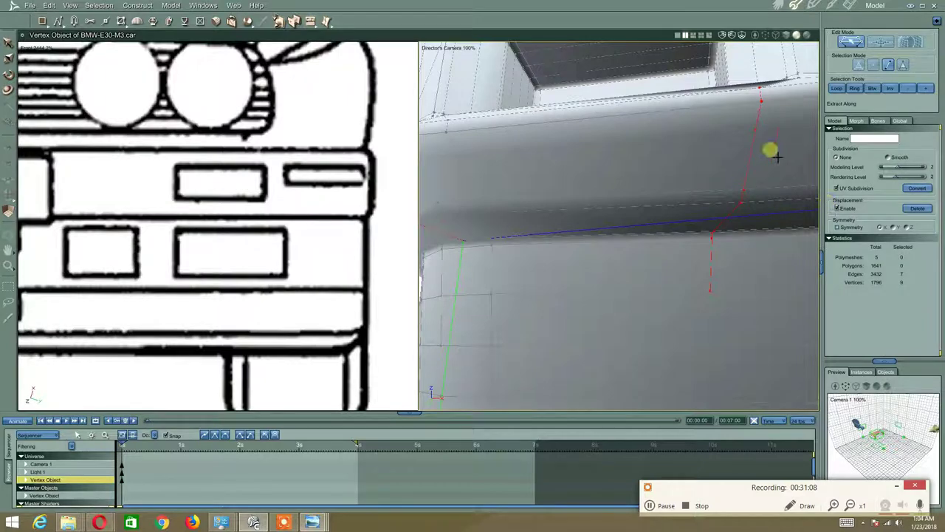
pyautogui.moveTo(762, 141); pyautogui.dragTo(761, 116)
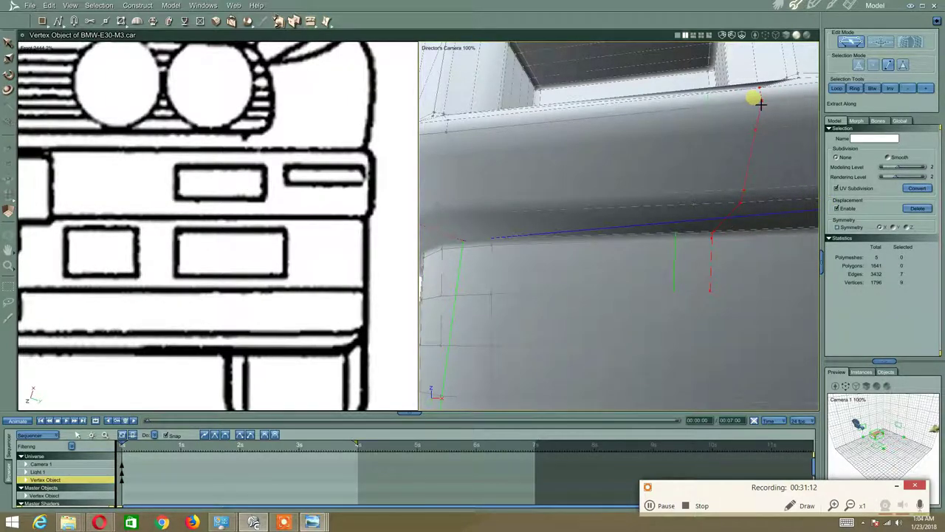
# Remove the long horizontal edge running just under the indicator pocket's lower rim
pyautogui.moveTo(678, 129); pyautogui.dragTo(567, 145, button='middle')
pyautogui.click(566, 144)
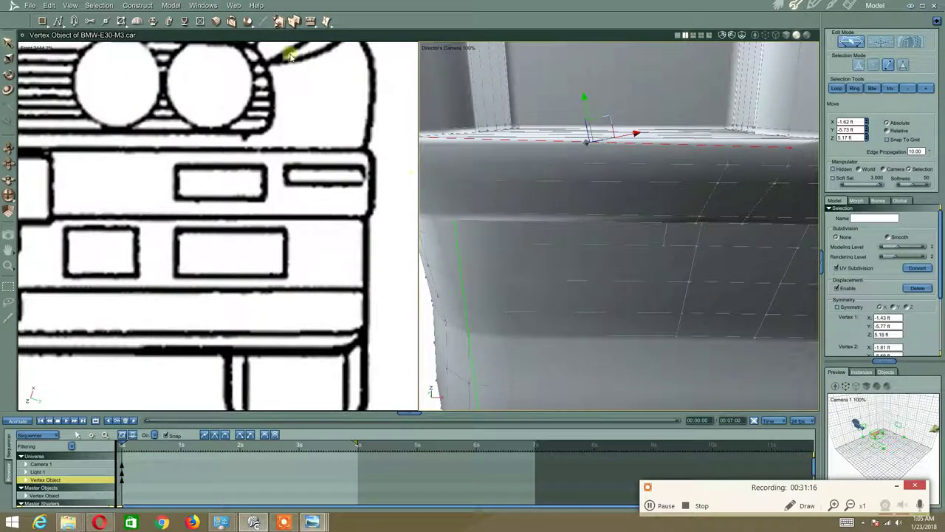
pyautogui.click(138, 5)
pyautogui.moveTo(133, 18)
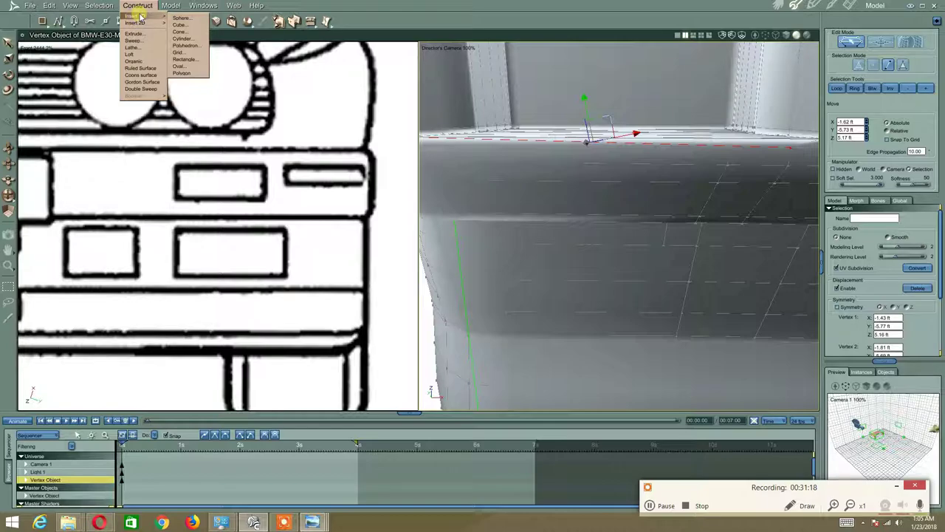
pyautogui.moveTo(48, 6)
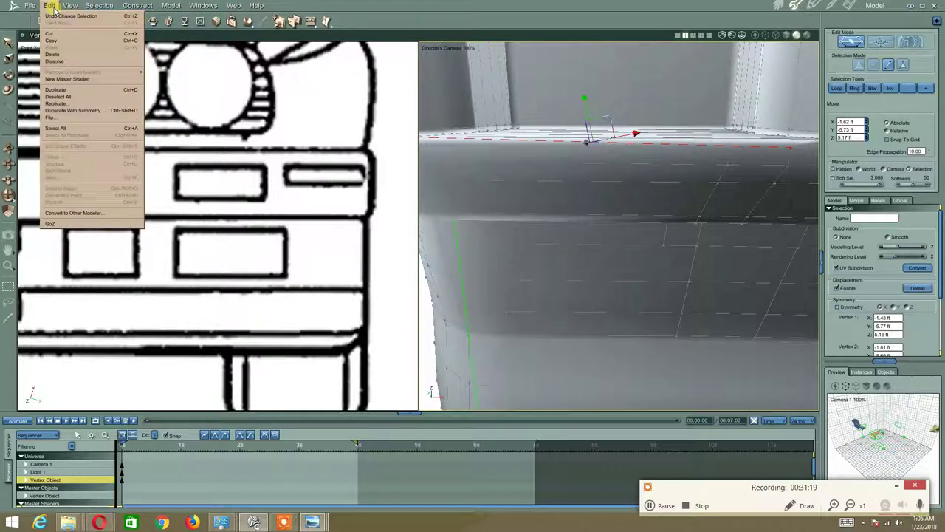
pyautogui.click(66, 55)
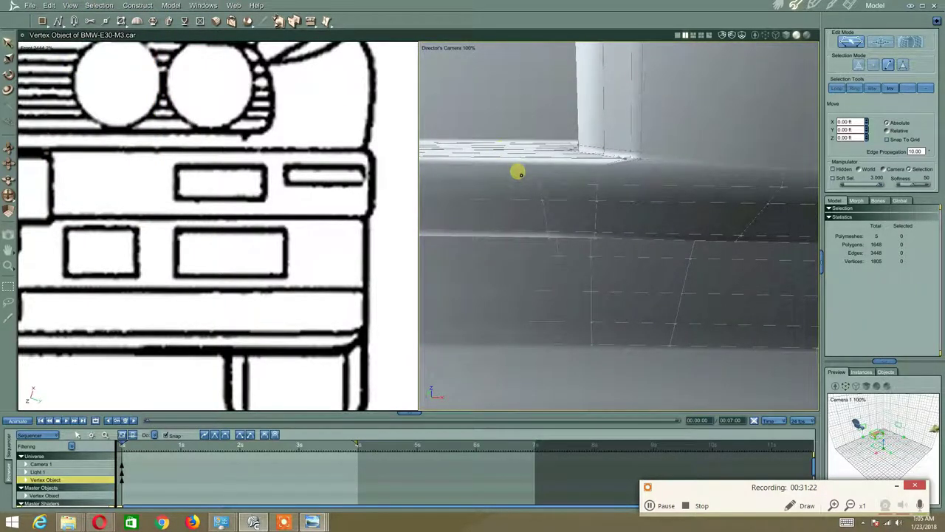
# Examine the edge flow around and below the indicator pocket from the front, from below and close up
pyautogui.moveTo(521, 175); pyautogui.dragTo(581, 137, button='middle')
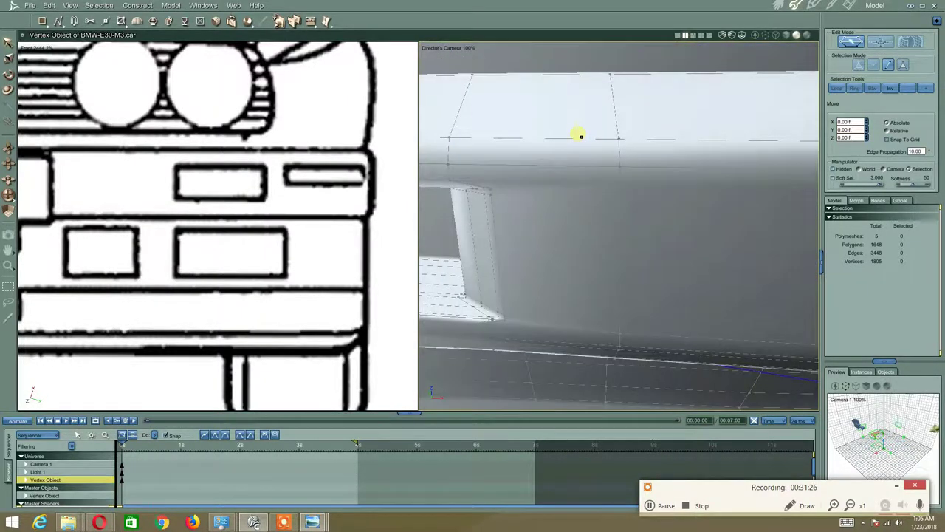
pyautogui.scroll(-4, 580, 136)
pyautogui.moveTo(521, 199); pyautogui.dragTo(490, 217, button='middle')
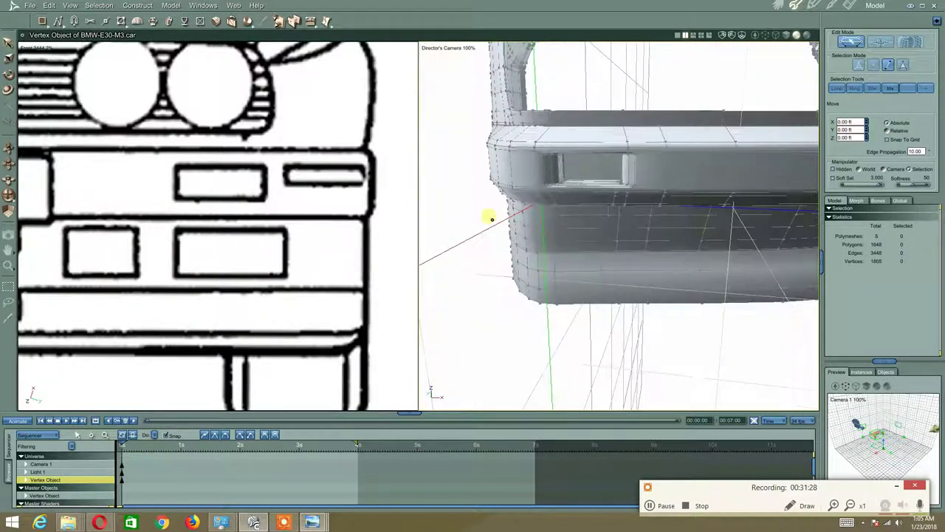
pyautogui.scroll(4, 599, 214)
pyautogui.scroll(-1, 599, 212)
pyautogui.scroll(3, 567, 195)
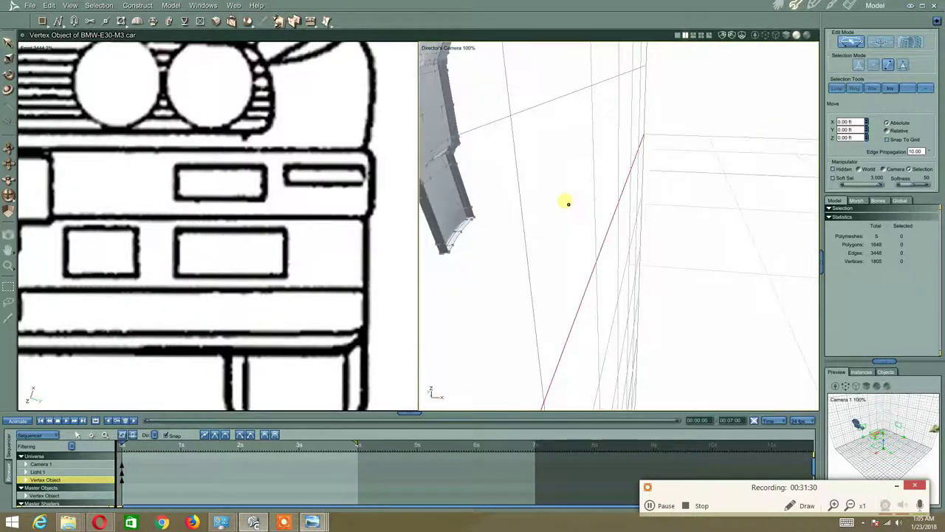
pyautogui.scroll(-5, 568, 194)
pyautogui.scroll(4, 566, 194)
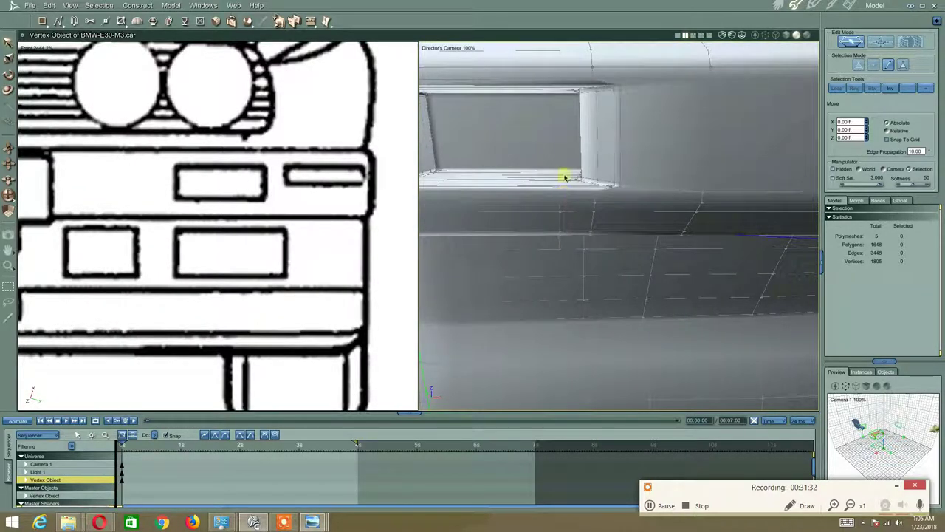
pyautogui.scroll(-4, 571, 191)
pyautogui.scroll(4, 573, 189)
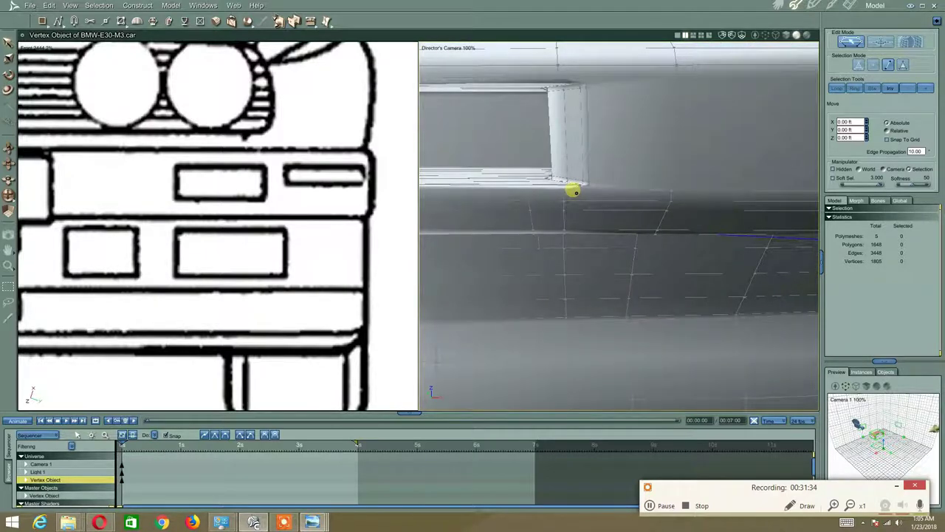
pyautogui.scroll(-3, 580, 191)
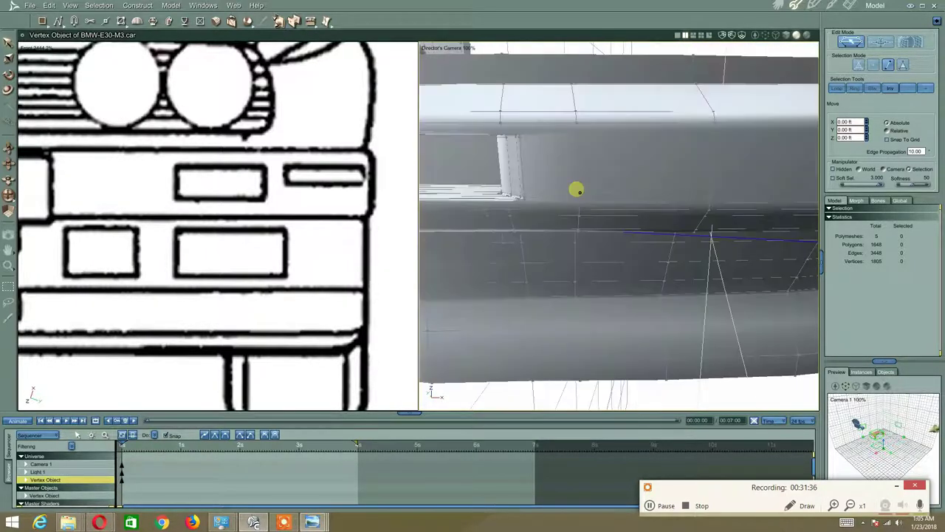
pyautogui.click(493, 204)
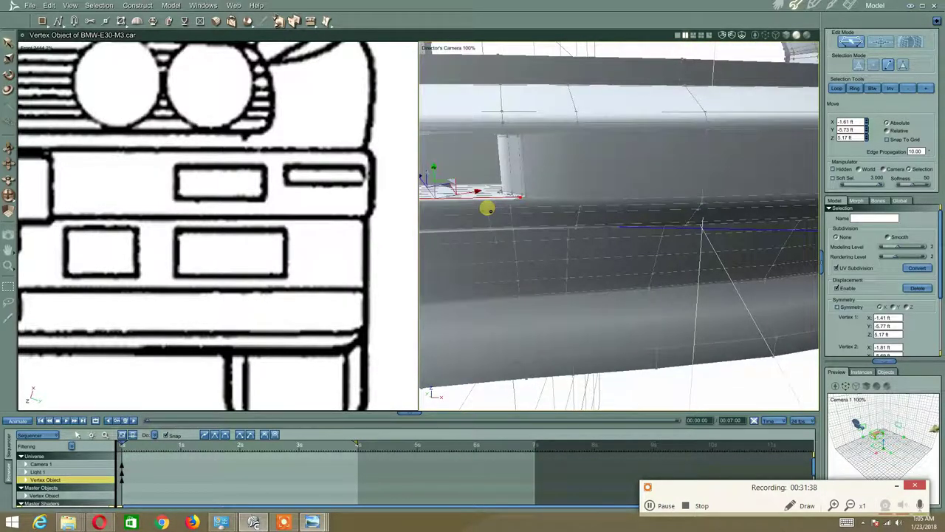
pyautogui.scroll(-2, 502, 210)
pyautogui.scroll(4, 507, 208)
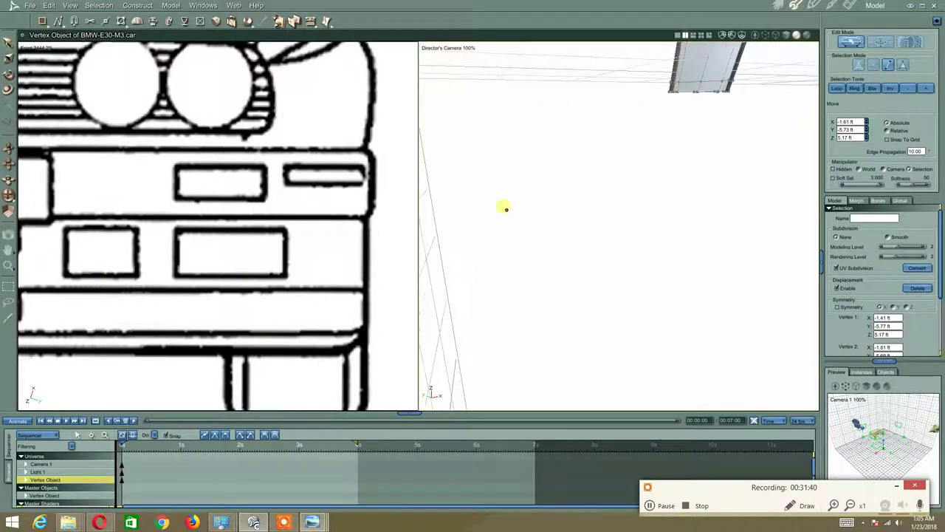
pyautogui.scroll(-3, 499, 210)
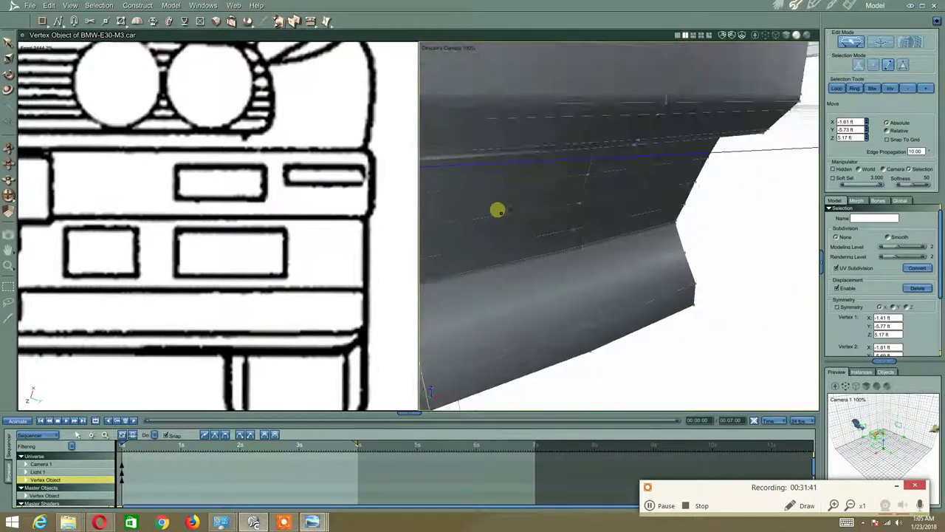
pyautogui.moveTo(500, 212); pyautogui.dragTo(553, 188, button='middle')
pyautogui.scroll(-4, 532, 221)
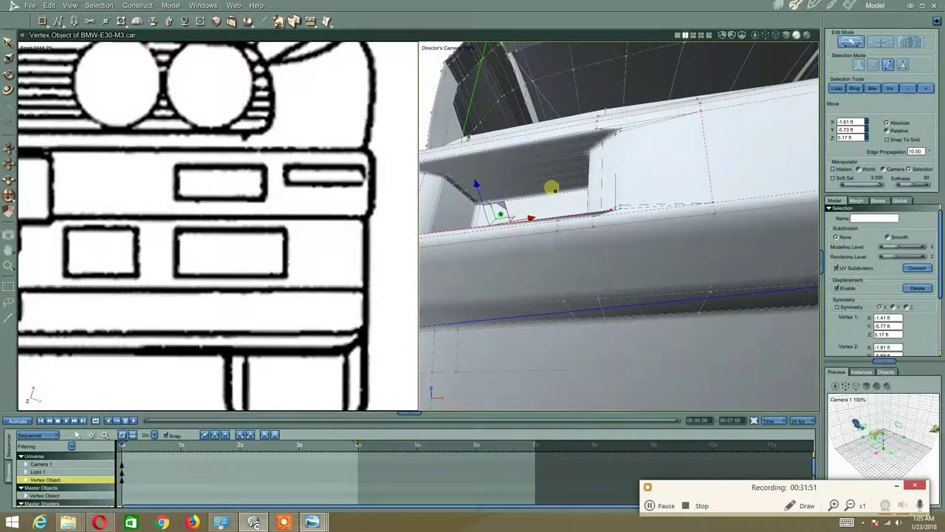
# Select the vertex at the pocket's lower inner corner and the top vertex of the new inner column, and link them
pyautogui.rightClick(575, 262)
pyautogui.click(570, 261)
pyautogui.click(633, 220)
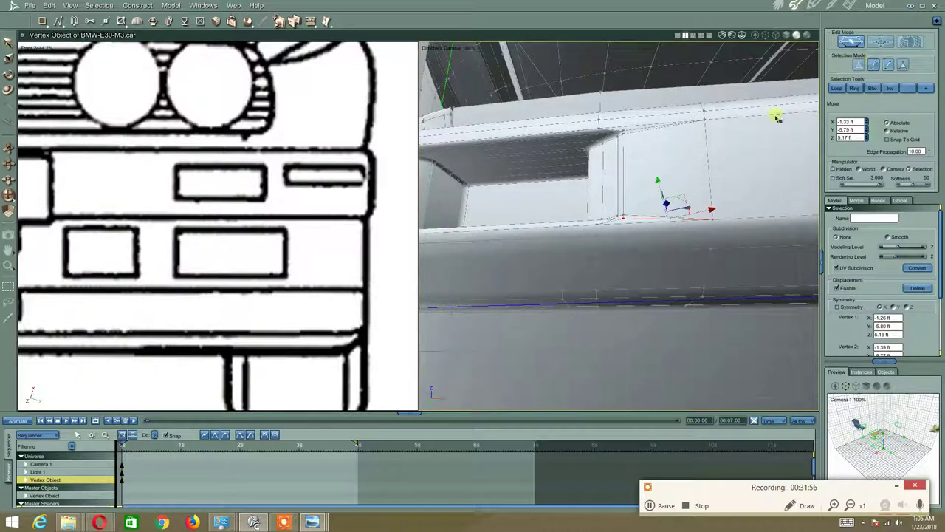
pyautogui.click(614, 219)
pyautogui.moveTo(529, 242); pyautogui.dragTo(539, 255, button='middle')
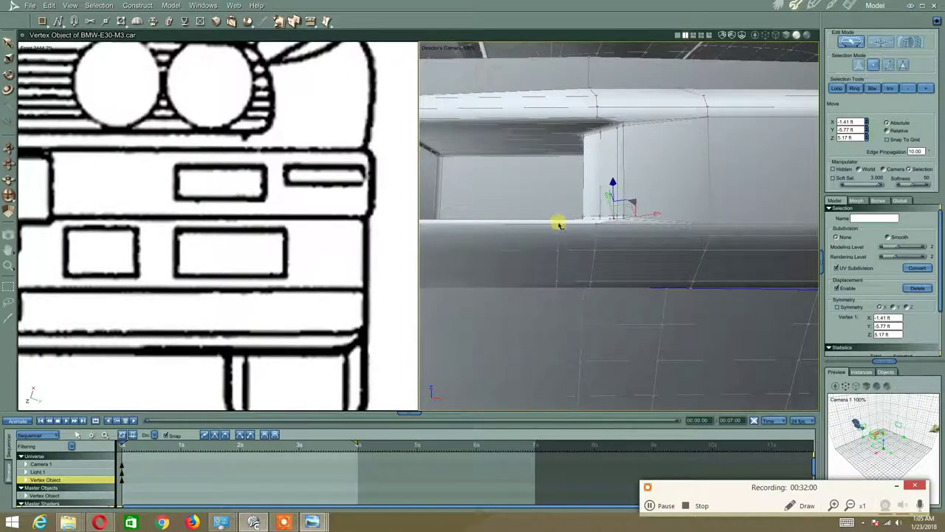
pyautogui.keyDown('shift'); pyautogui.click(559, 224); pyautogui.keyUp('shift')
pyautogui.click(49, 6)
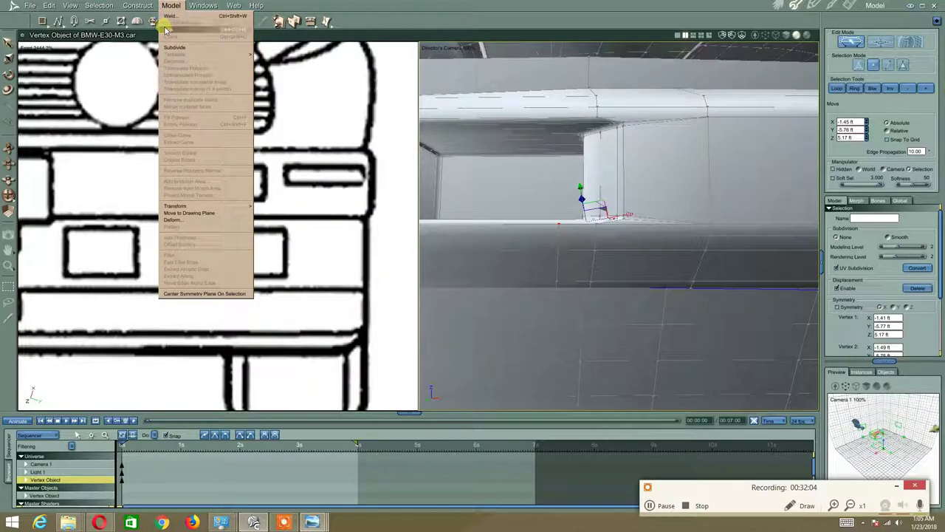
pyautogui.click(166, 30)
pyautogui.click(660, 211)
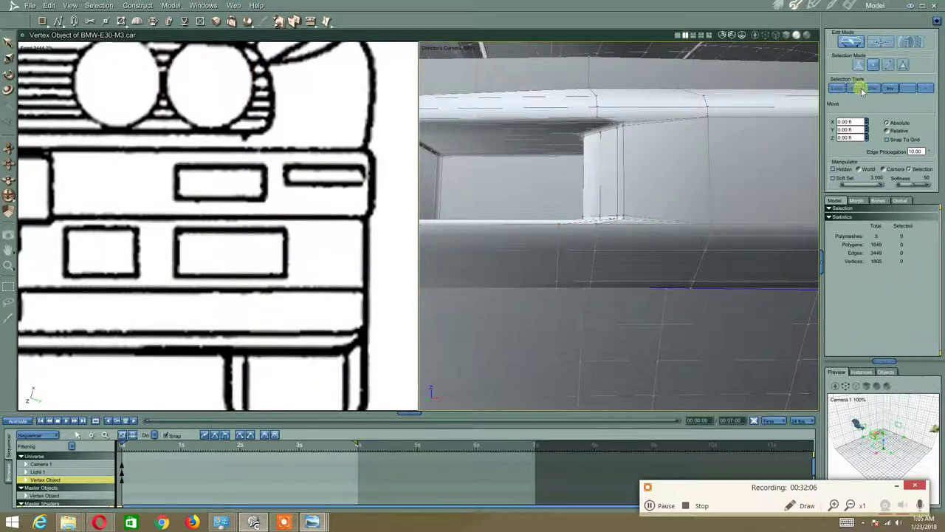
# Set the bumper mesh's subdivision to Smooth and inspect the shape around the indicator pocket and the top lip
pyautogui.scroll(3, 584, 161)
pyautogui.scroll(-3, 584, 162)
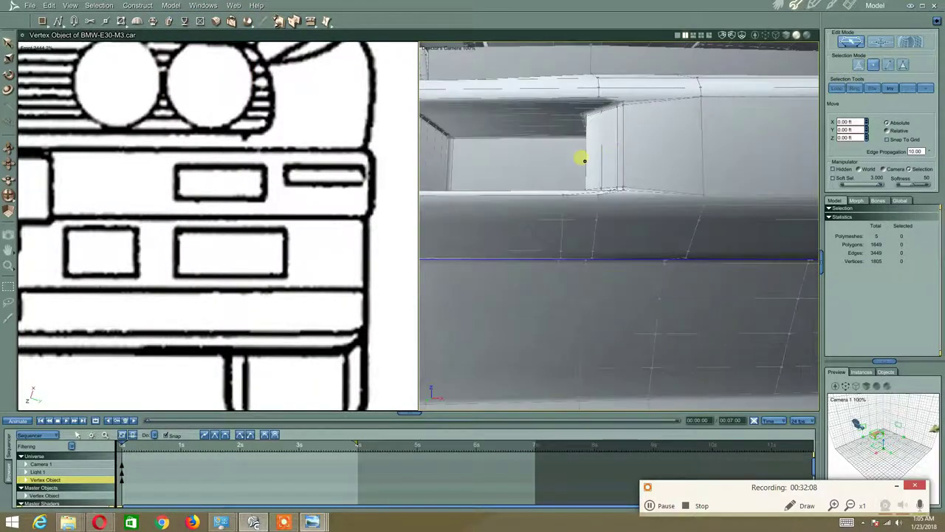
pyautogui.scroll(-5, 580, 159)
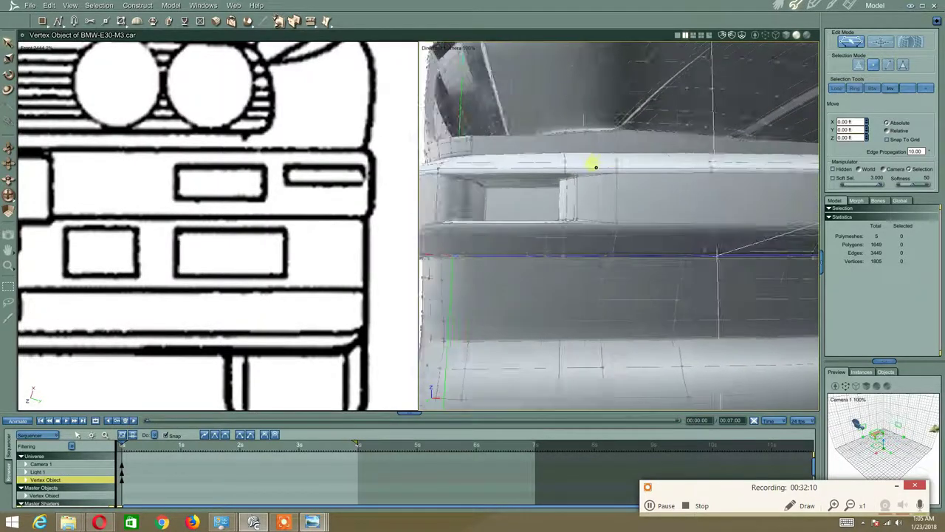
pyautogui.click(904, 63)
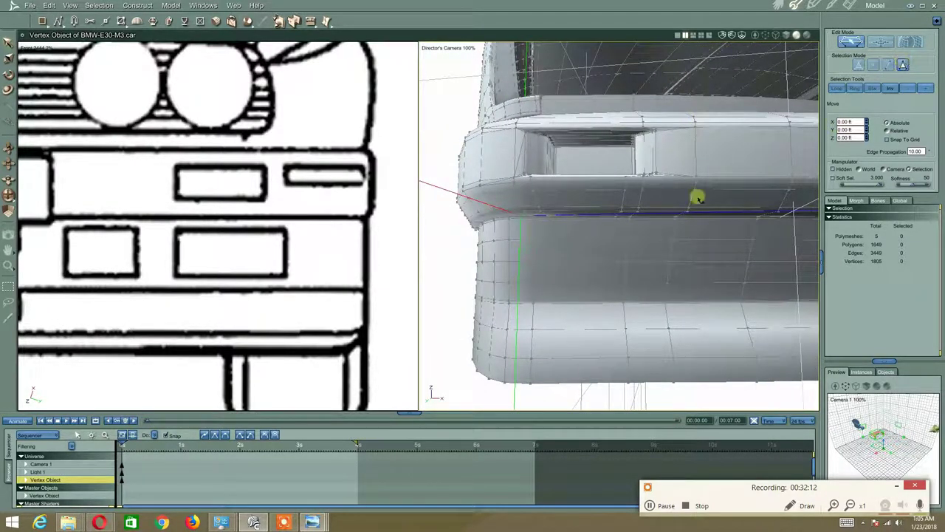
pyautogui.click(669, 201)
pyautogui.click(888, 237)
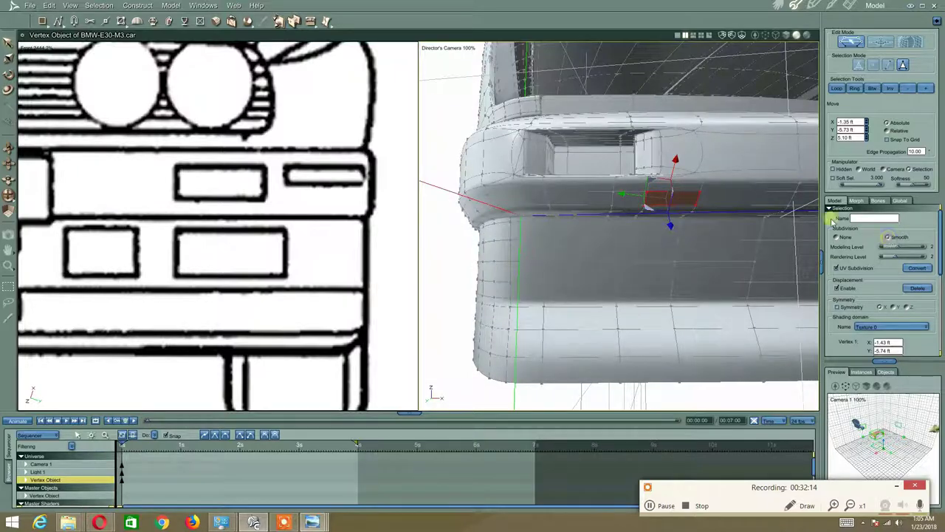
pyautogui.moveTo(440, 189); pyautogui.dragTo(471, 199, button='middle')
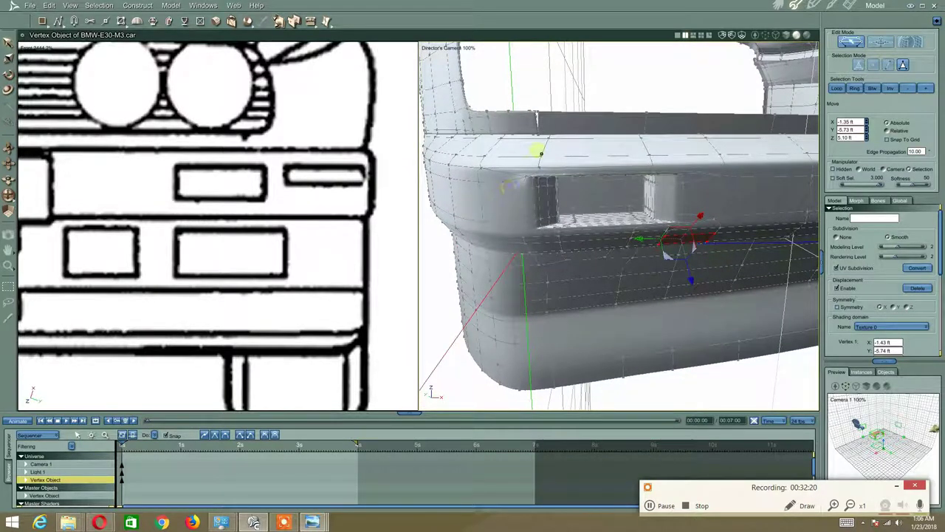
pyautogui.moveTo(541, 153); pyautogui.dragTo(541, 161, button='middle')
pyautogui.rightClick(543, 158)
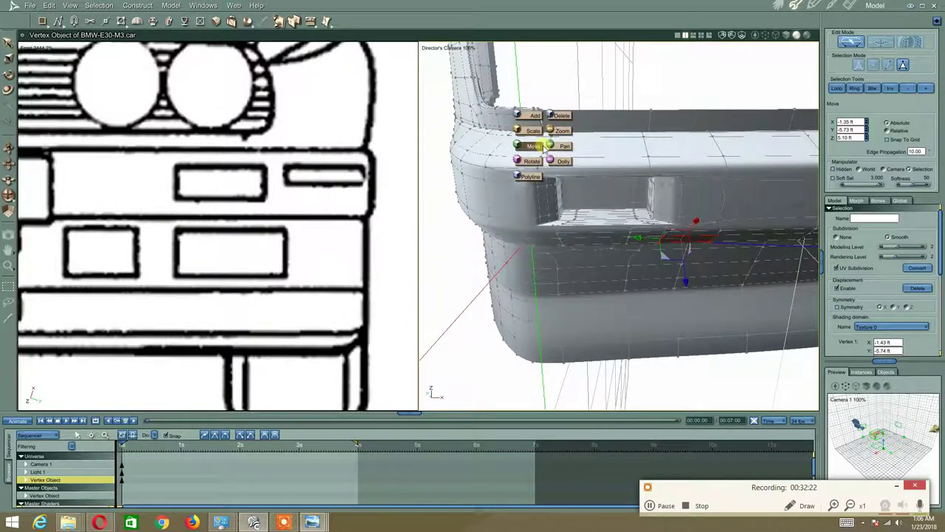
pyautogui.click(545, 147)
pyautogui.click(550, 147)
pyautogui.rightClick(550, 147)
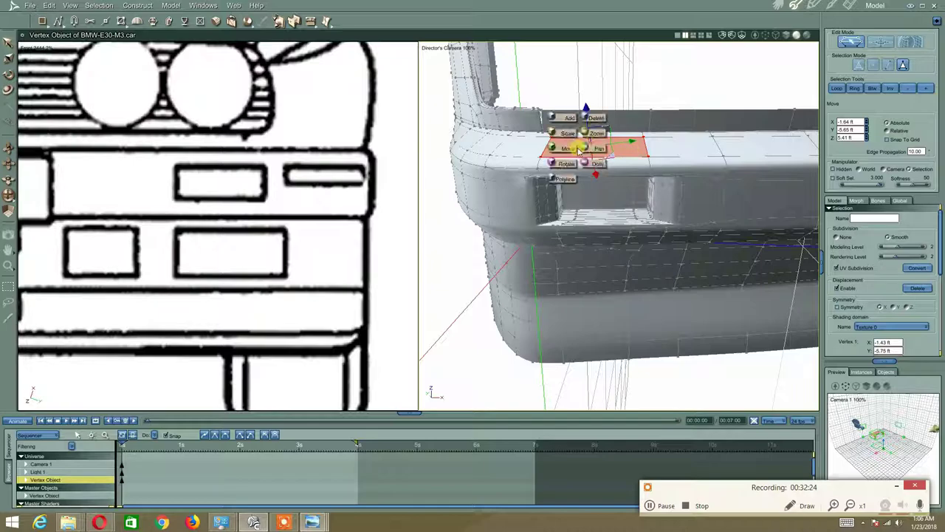
pyautogui.click(548, 146)
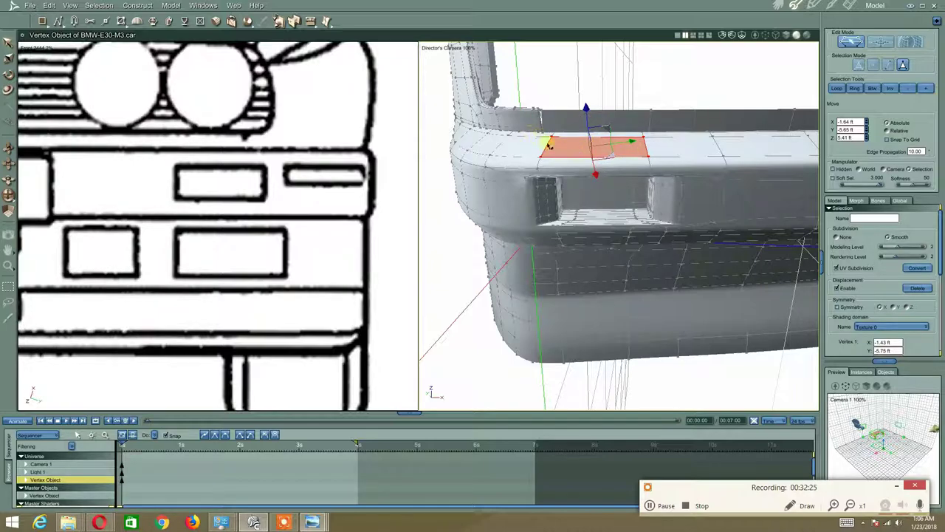
# Select the edge crossing the bumper's top lip at the pocket's outer end and extend it to its edge loop
pyautogui.click(888, 65)
pyautogui.click(634, 96)
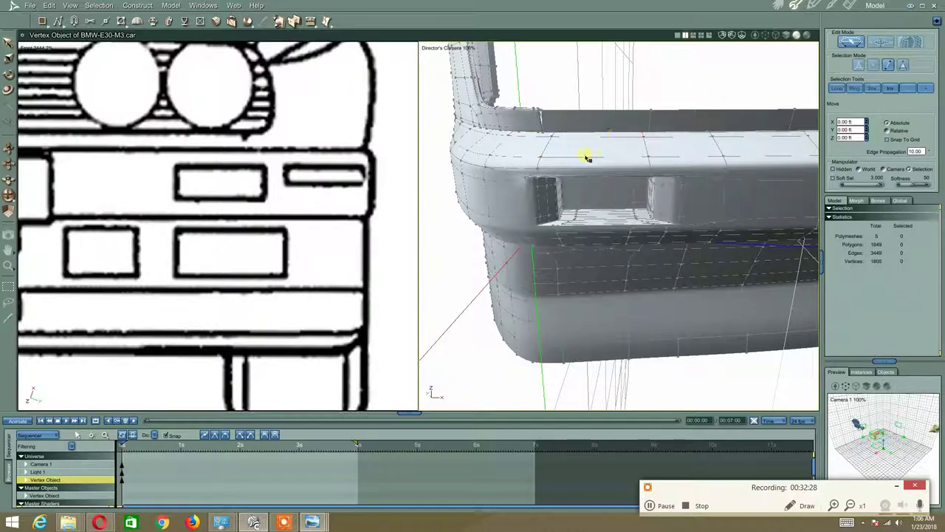
pyautogui.click(544, 153)
pyautogui.click(839, 90)
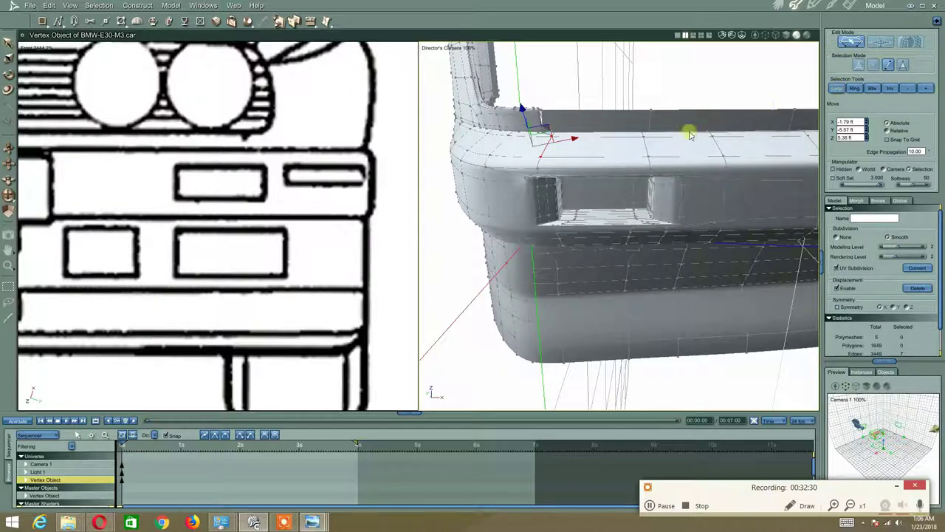
# Deselect the loop's frontmost vertices near the pocket's outer upper corner, keeping only the edges across the top lip
pyautogui.moveTo(691, 134); pyautogui.dragTo(607, 137, button='middle')
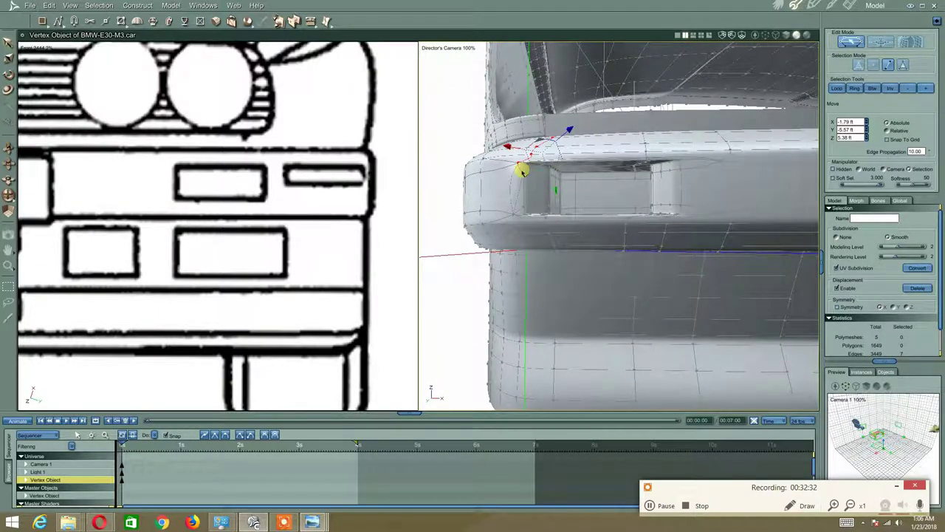
pyautogui.moveTo(521, 170); pyautogui.dragTo(524, 172)
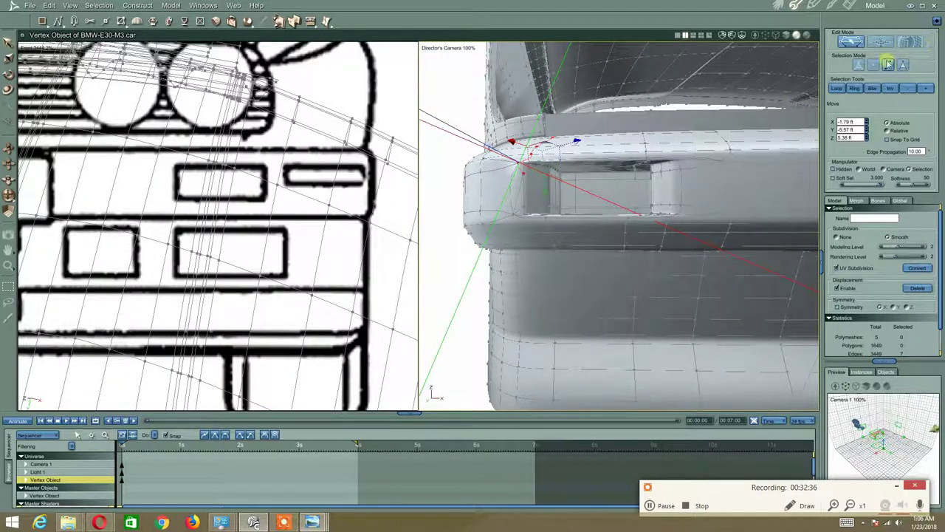
pyautogui.click(875, 67)
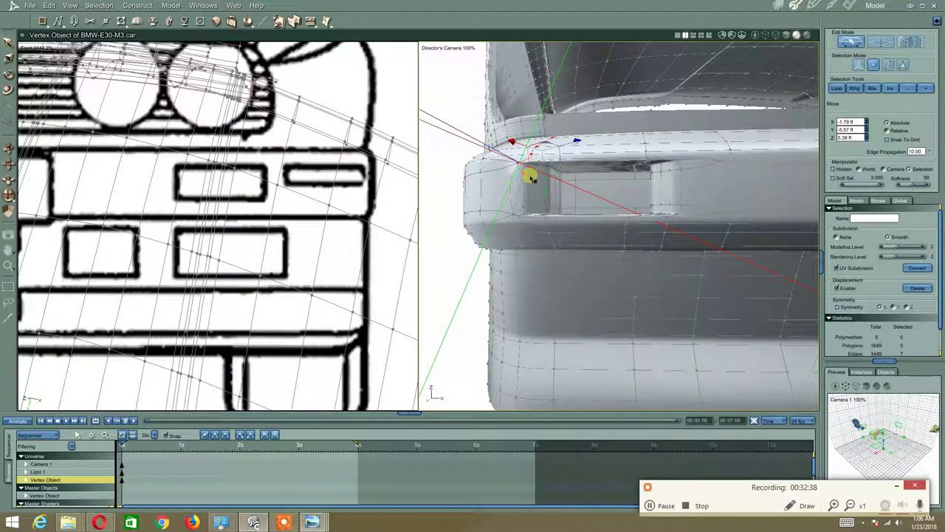
pyautogui.click(514, 165)
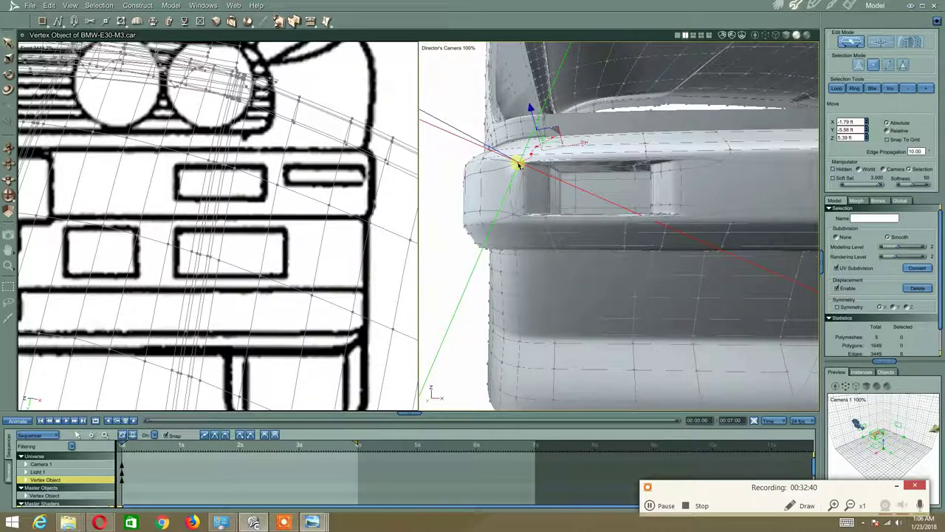
pyautogui.keyDown('shift'); pyautogui.click(519, 165); pyautogui.keyUp('shift')
pyautogui.moveTo(516, 157); pyautogui.dragTo(524, 170, button='middle')
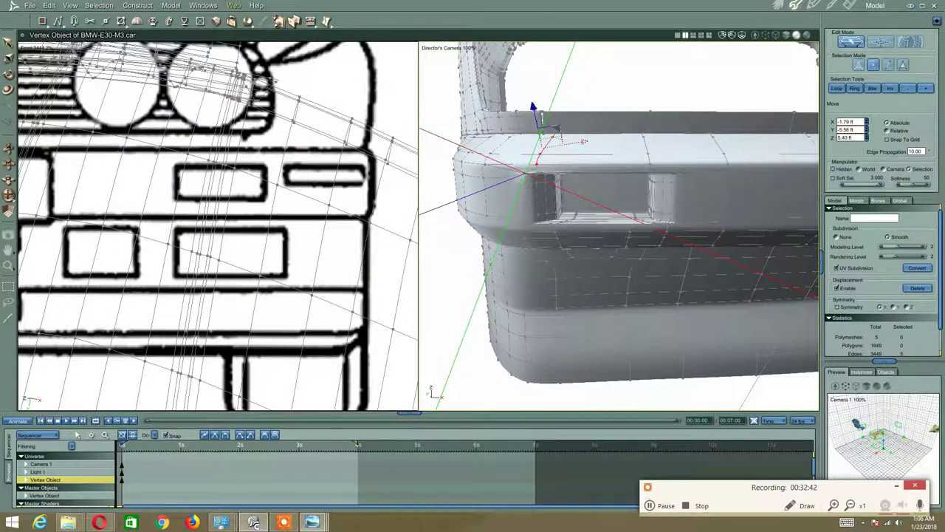
# Try Extract Along on the selected outer lip edges, and undo it
pyautogui.click(307, 22)
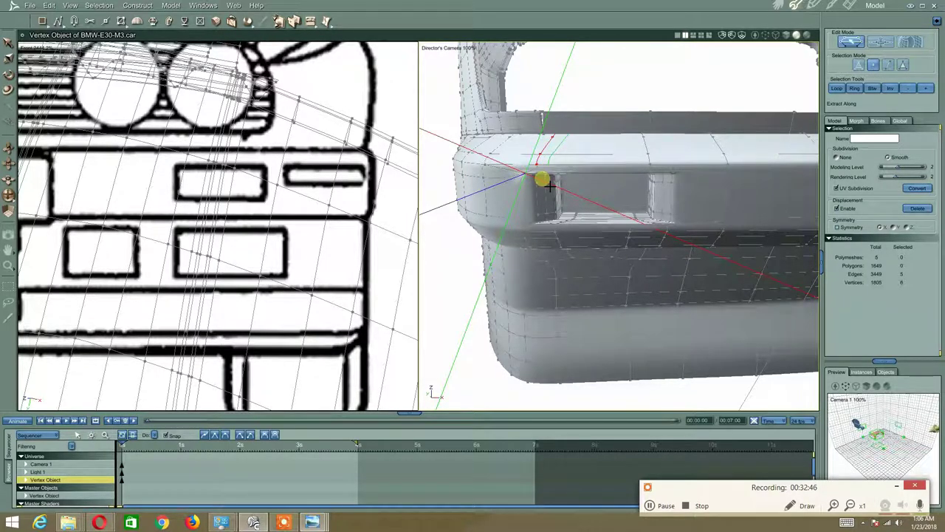
pyautogui.click(580, 179)
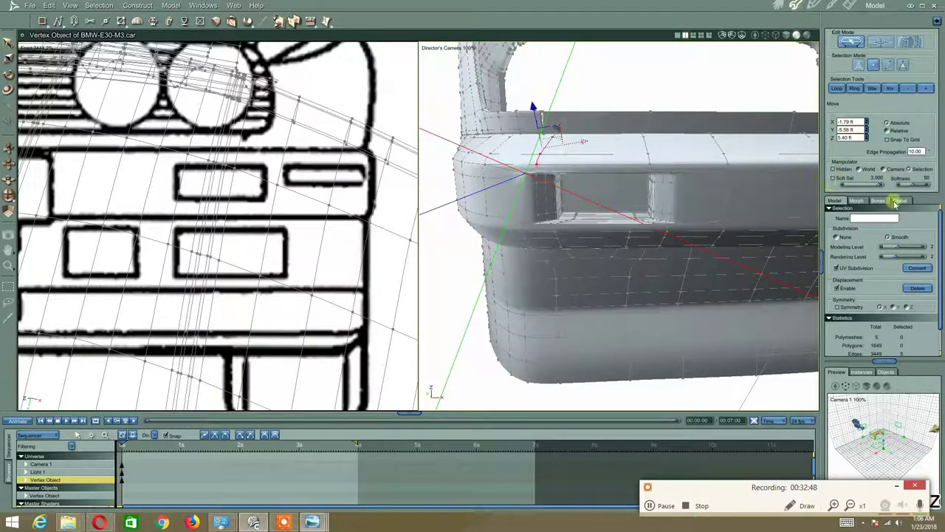
pyautogui.hotkey('ctrl', 'z')
# Use Extract Along on the outer lip edges to add a parallel edge column beside them, and clear the selection
pyautogui.moveTo(541, 188); pyautogui.dragTo(533, 175, button='middle')
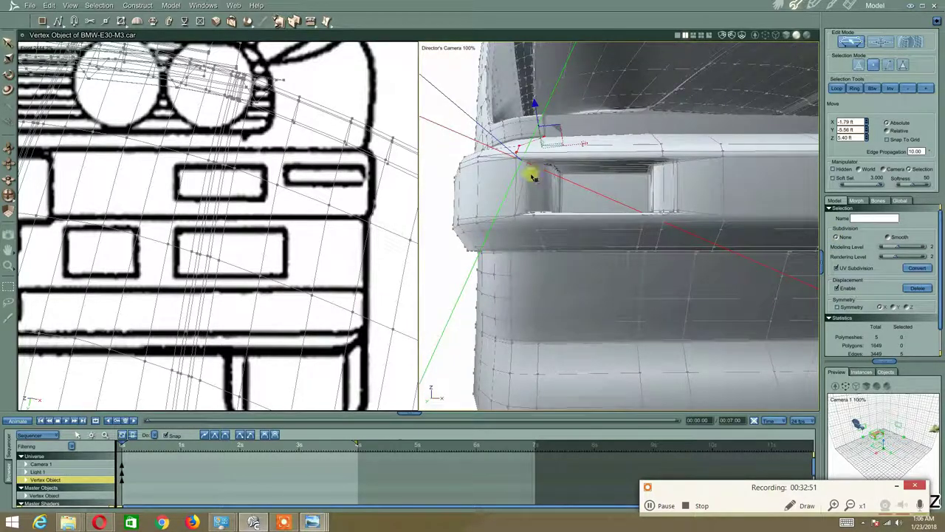
pyautogui.click(310, 22)
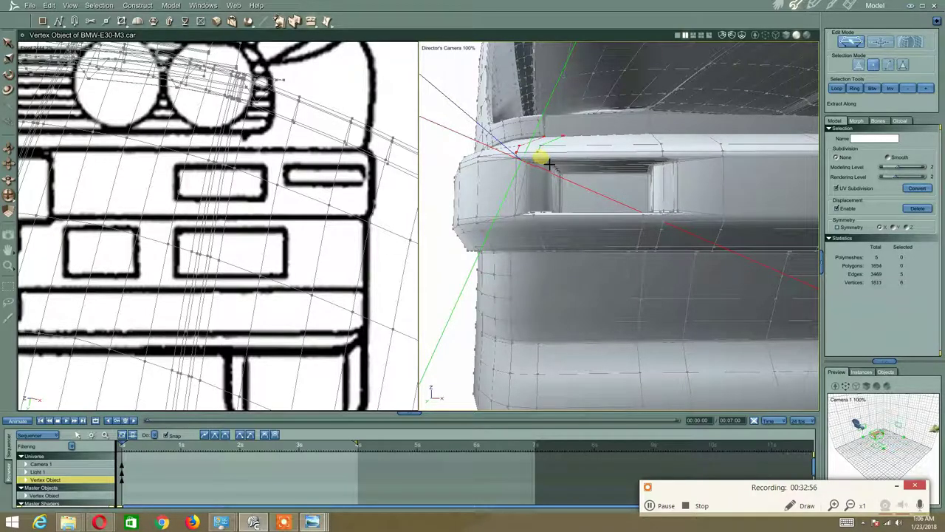
pyautogui.click(546, 161)
pyautogui.moveTo(545, 162)
pyautogui.mouseDown(button='middle')
pyautogui.moveTo(536, 195)
pyautogui.moveTo(524, 171)
pyautogui.moveTo(532, 175)
pyautogui.mouseUp(button='middle')
pyautogui.click(654, 141)
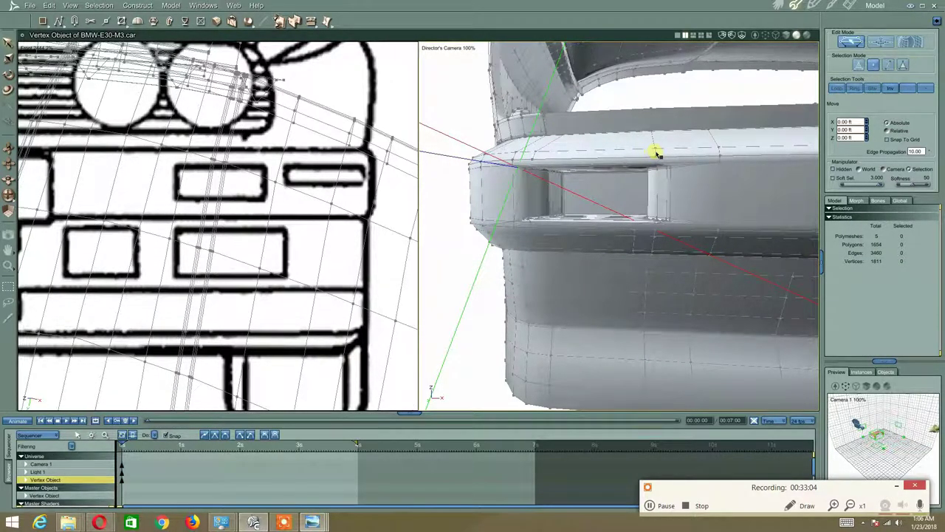
# Select the edge crossing the top lip above the pocket's inner end and extend it to its edge loop
pyautogui.click(885, 65)
pyautogui.click(888, 65)
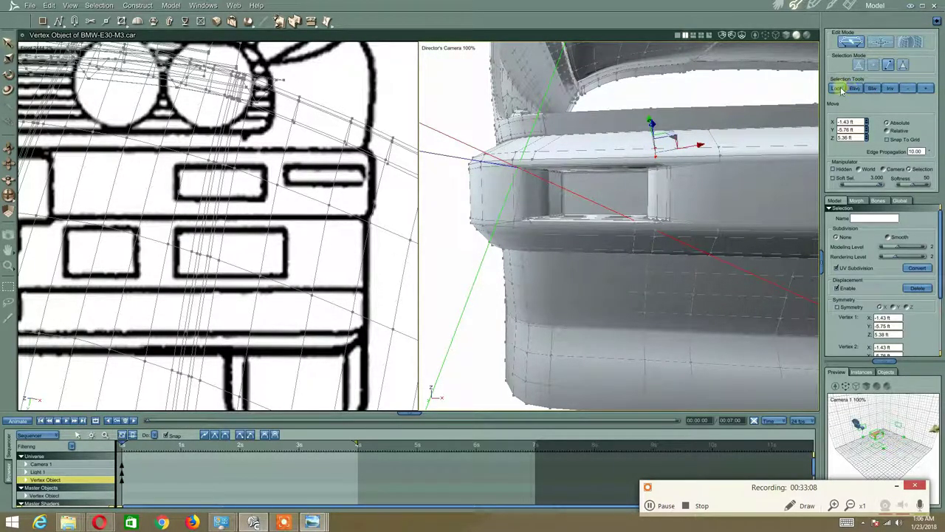
pyautogui.click(838, 89)
pyautogui.moveTo(651, 128)
pyautogui.mouseDown(button='middle')
pyautogui.moveTo(653, 143)
pyautogui.moveTo(654, 110)
pyautogui.moveTo(653, 146)
pyautogui.moveTo(661, 116)
pyautogui.mouseUp(button='middle')
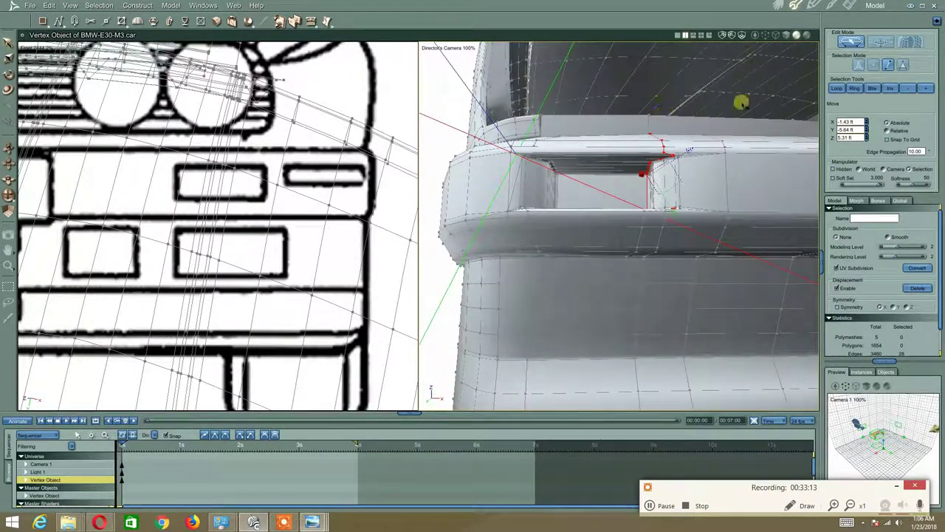
# Keep only the loop's top-lip edges selected and use Extract Along to add a parallel column slightly toward the bumper's outer end
pyautogui.click(776, 34)
pyautogui.moveTo(642, 187); pyautogui.dragTo(619, 158)
pyautogui.moveTo(618, 158); pyautogui.dragTo(659, 164, button='middle')
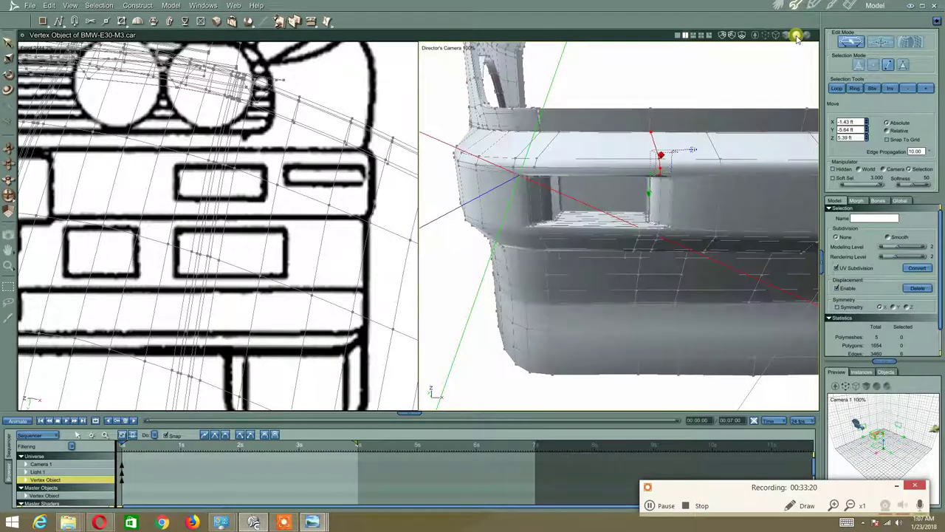
pyautogui.click(786, 34)
pyautogui.moveTo(721, 116); pyautogui.dragTo(715, 101, button='middle')
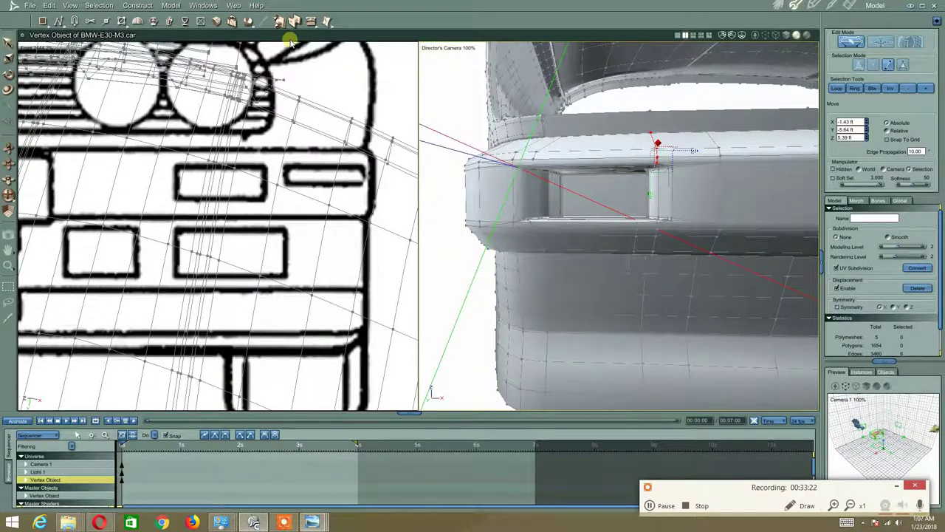
pyautogui.click(316, 23)
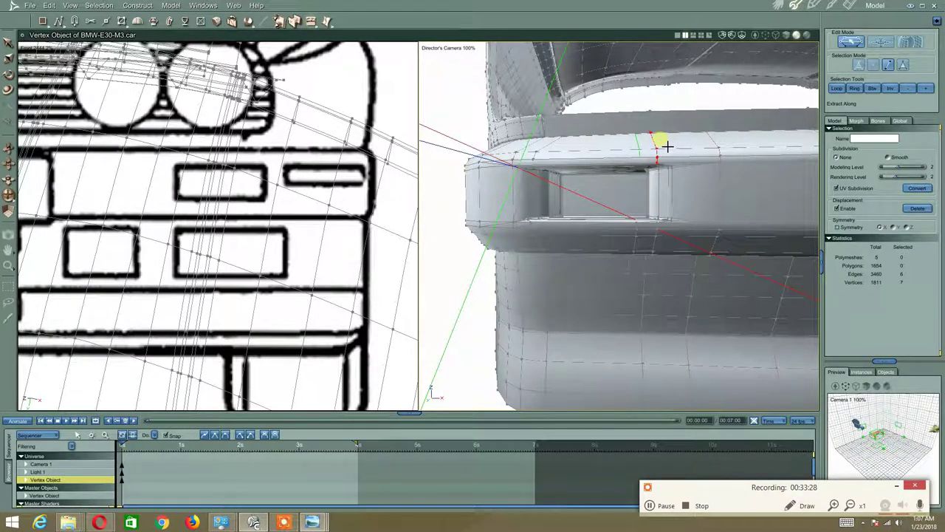
pyautogui.click(668, 146)
# Remove the long horizontal edge running just above the indicator pocket's upper rim
pyautogui.moveTo(555, 207); pyautogui.dragTo(579, 189, button='middle')
pyautogui.scroll(2, 595, 177)
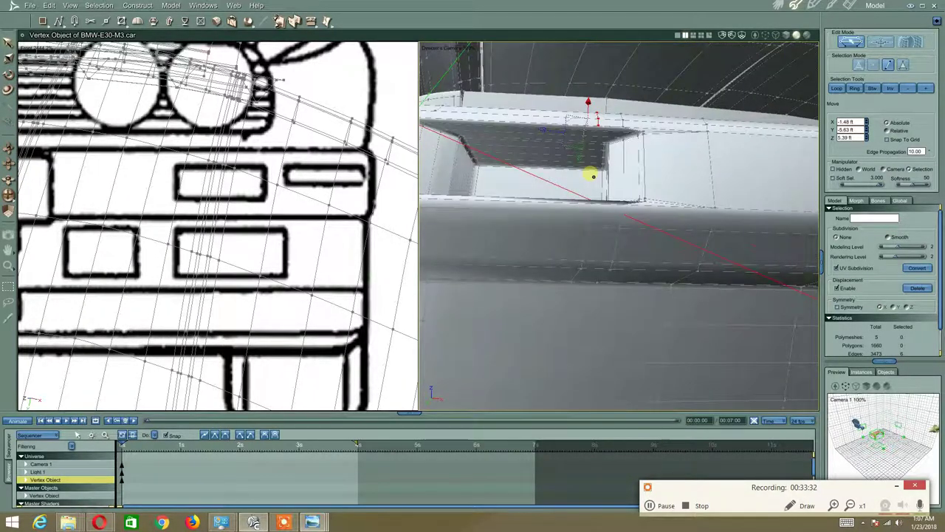
pyautogui.moveTo(493, 201); pyautogui.dragTo(527, 208, button='middle')
pyautogui.scroll(2, 527, 209)
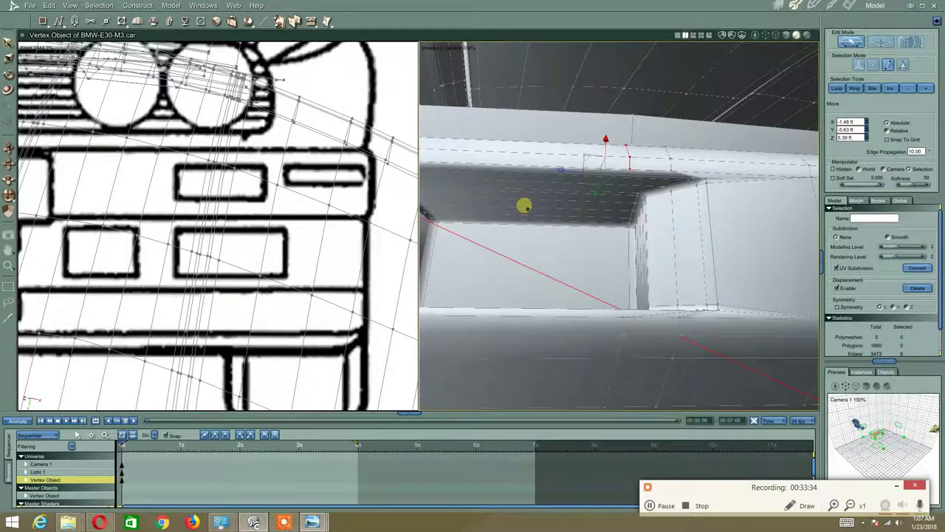
pyautogui.scroll(-3, 525, 206)
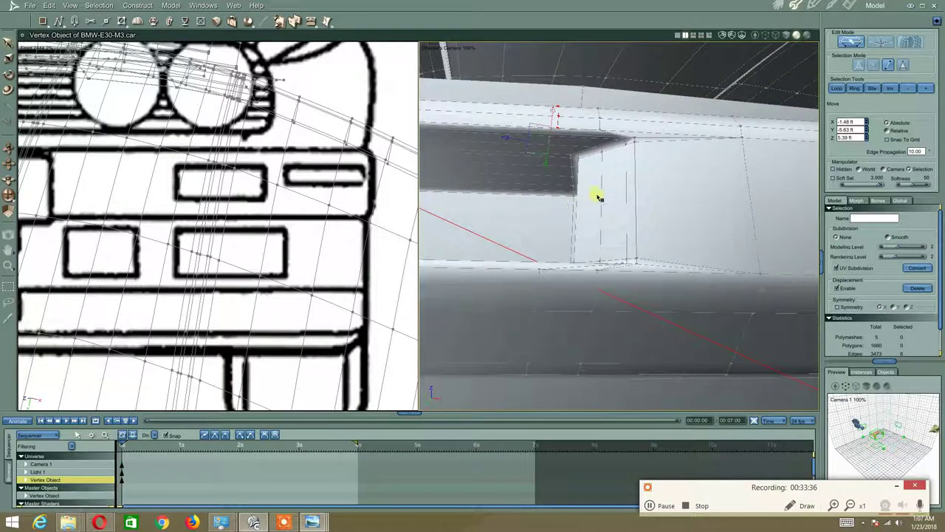
pyautogui.moveTo(556, 158); pyautogui.dragTo(577, 173, button='middle')
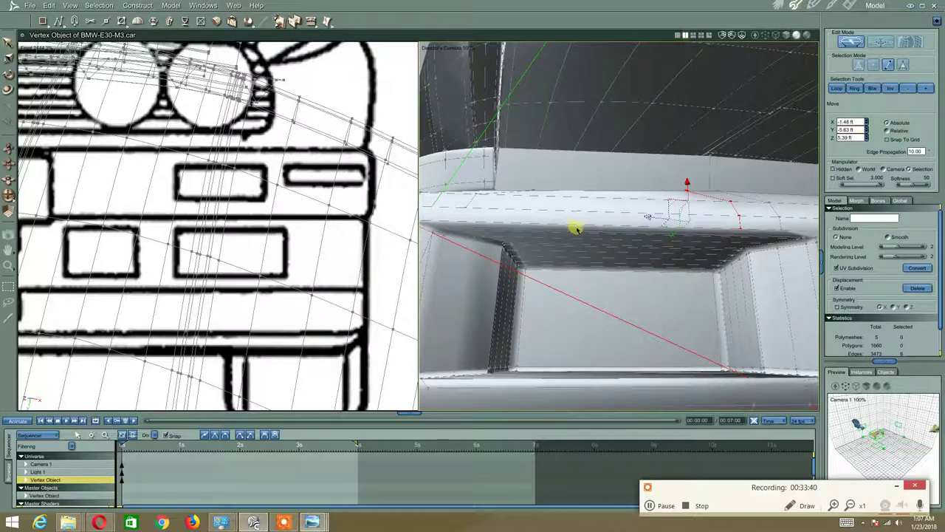
pyautogui.click(576, 229)
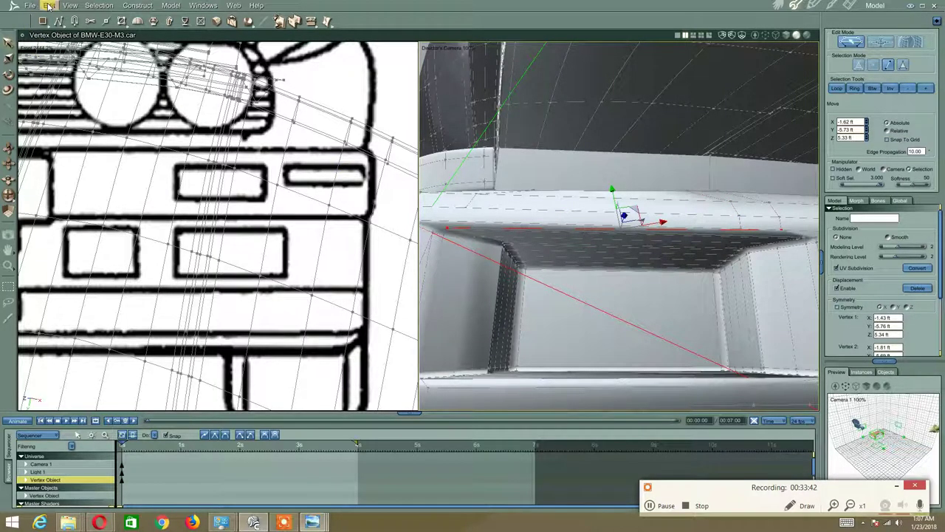
pyautogui.click(49, 6)
pyautogui.click(54, 64)
# Examine the edge layout along the indicator pocket's upper rim, its ends and the top lip above it
pyautogui.moveTo(581, 237); pyautogui.dragTo(598, 234, button='middle')
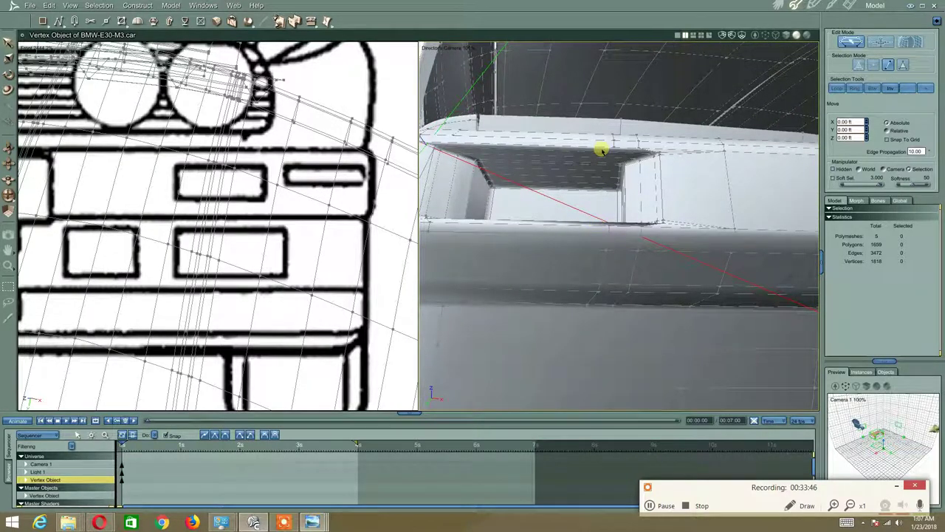
pyautogui.click(604, 151)
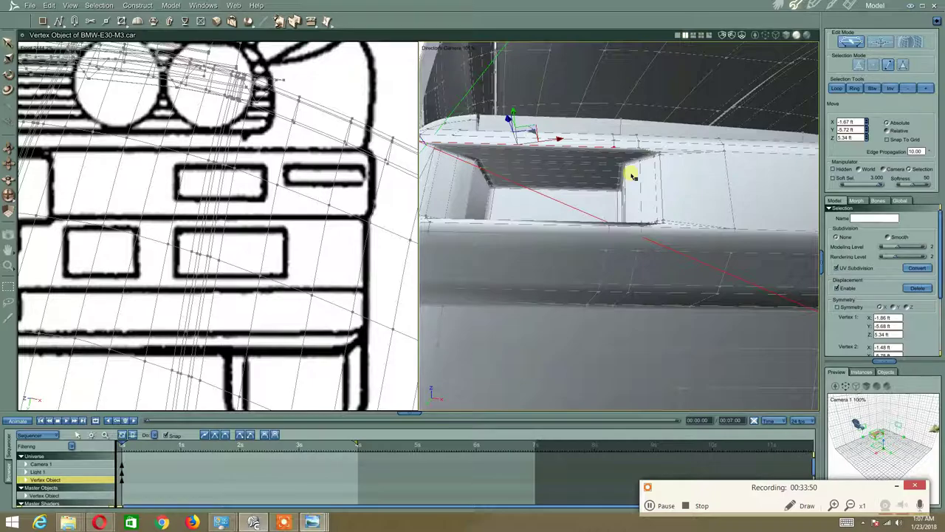
pyautogui.scroll(3, 631, 173)
pyautogui.scroll(3, 630, 173)
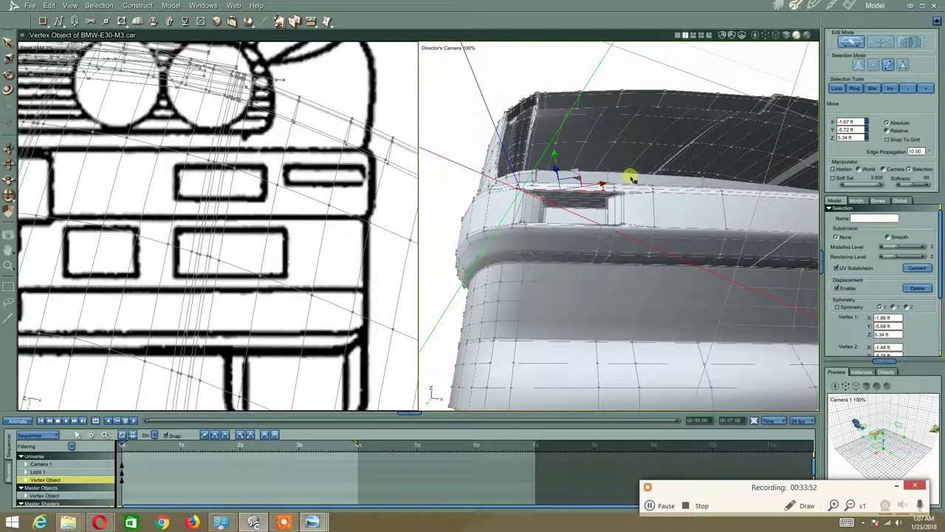
pyautogui.scroll(-4, 631, 179)
pyautogui.scroll(3, 632, 176)
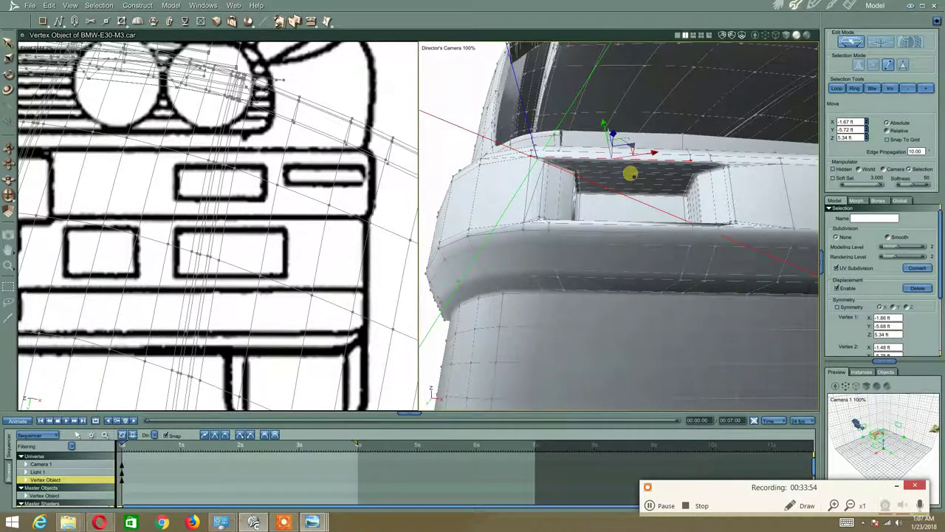
pyautogui.scroll(-3, 631, 174)
pyautogui.scroll(2, 631, 174)
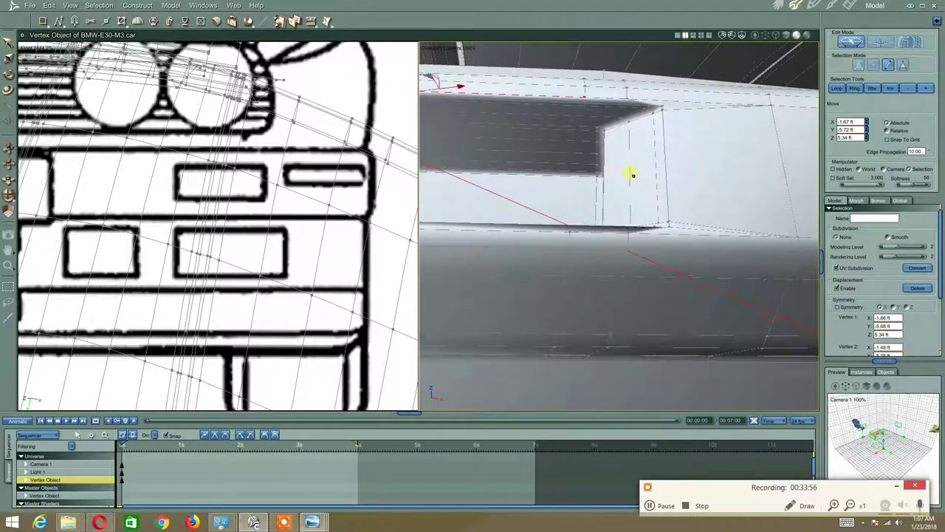
pyautogui.click(664, 78)
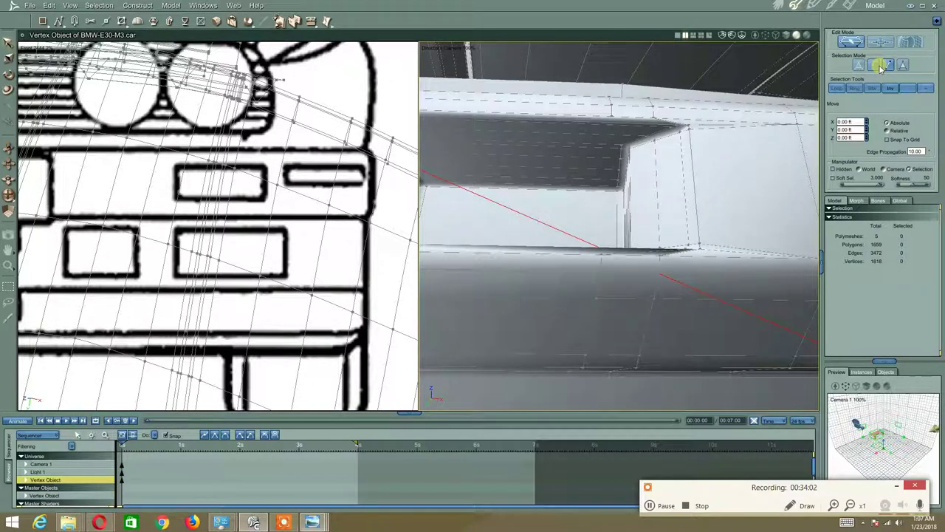
# Link the vertex at the pocket's upper inner corner to the nearby edge-column vertex on the top lip
pyautogui.click(678, 128)
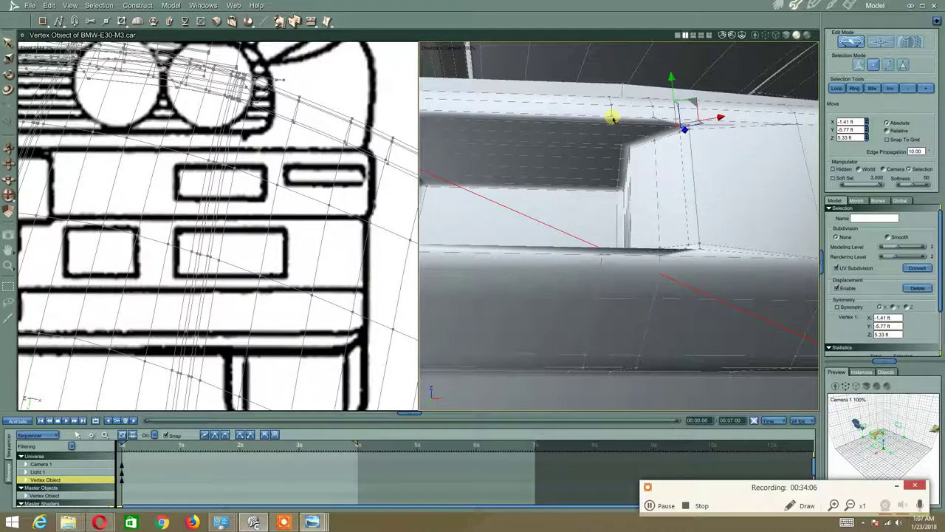
pyautogui.keyDown('shift'); pyautogui.click(612, 118); pyautogui.keyUp('shift')
pyautogui.click(170, 5)
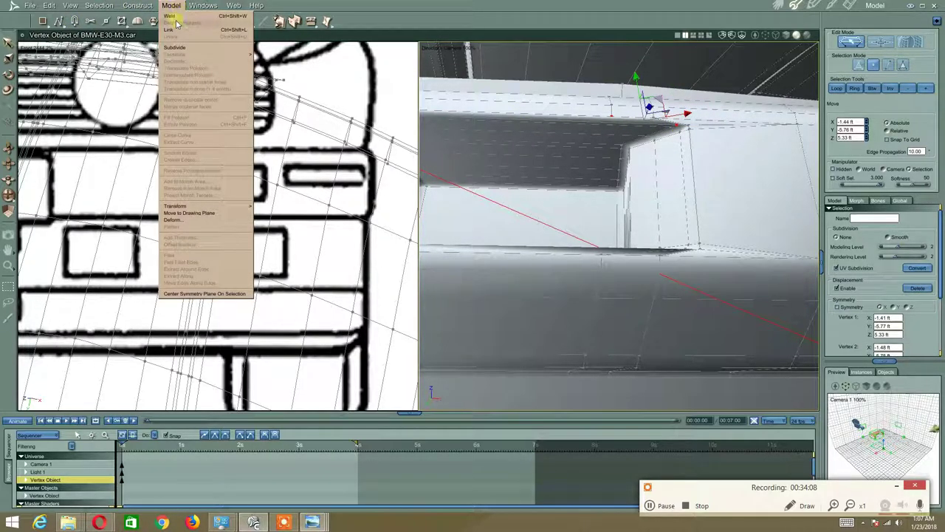
pyautogui.click(177, 25)
# Add a vertex on the pocket's upper rim near its outer end, directly below the top lip's edge column
pyautogui.moveTo(528, 104); pyautogui.dragTo(554, 105, button='middle')
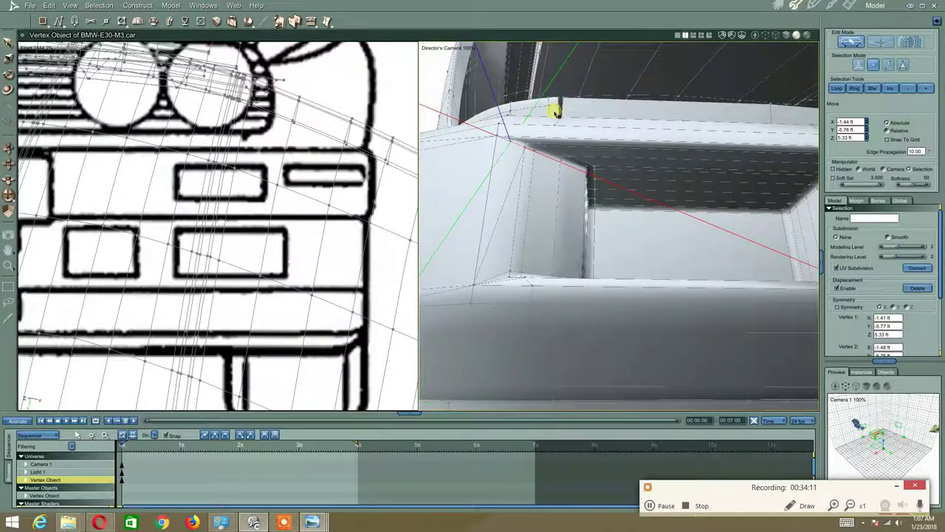
pyautogui.click(116, 21)
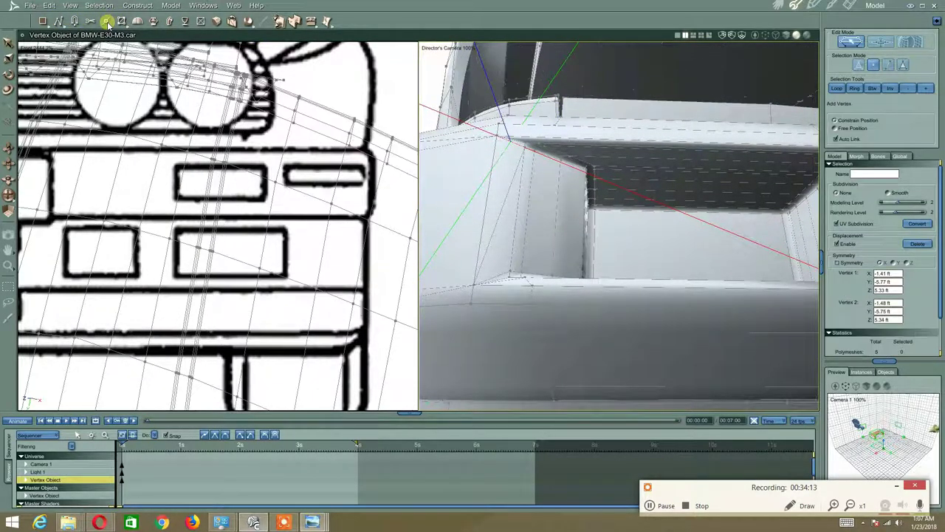
pyautogui.click(552, 141)
pyautogui.hotkey('ctrl', 'z')
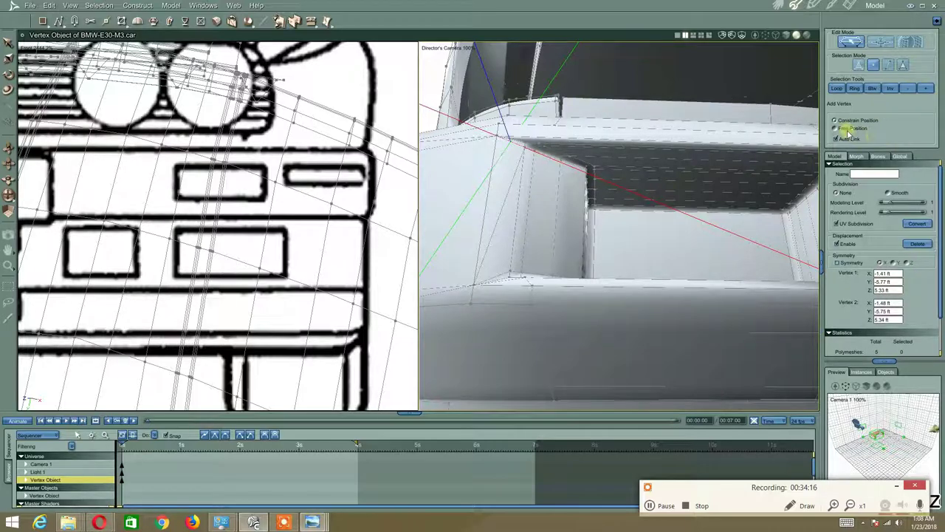
pyautogui.click(554, 140)
pyautogui.rightClick(634, 124)
# Link the new rim vertex to the top-lip edge-column vertex directly above it
pyautogui.click(623, 124)
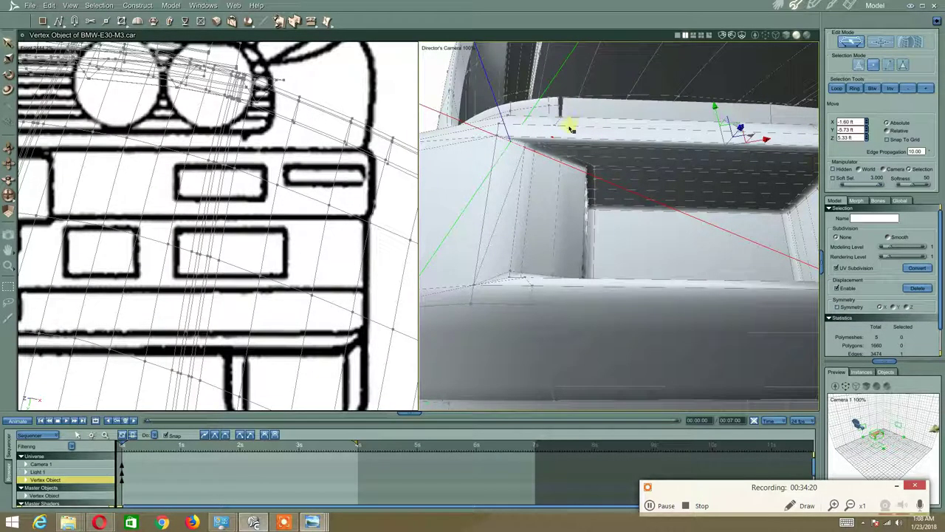
pyautogui.click(171, 5)
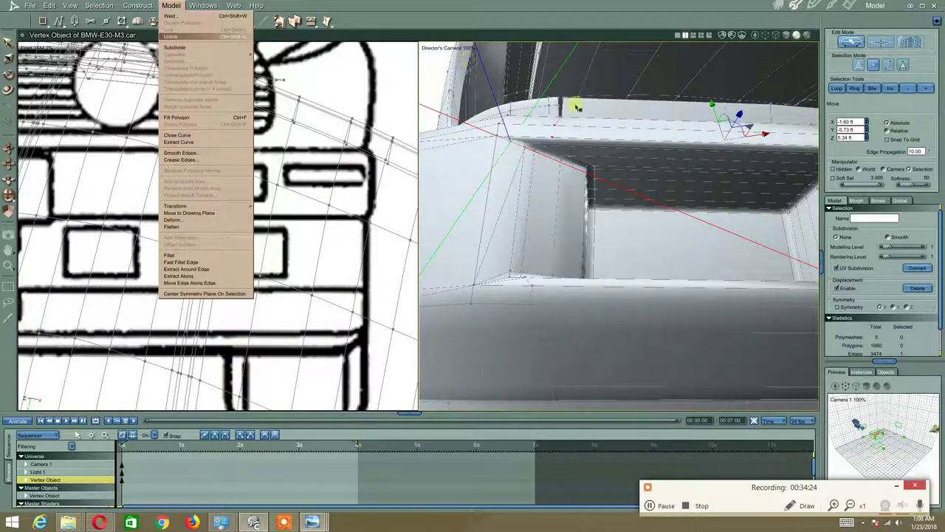
pyautogui.click(565, 126)
pyautogui.click(555, 127)
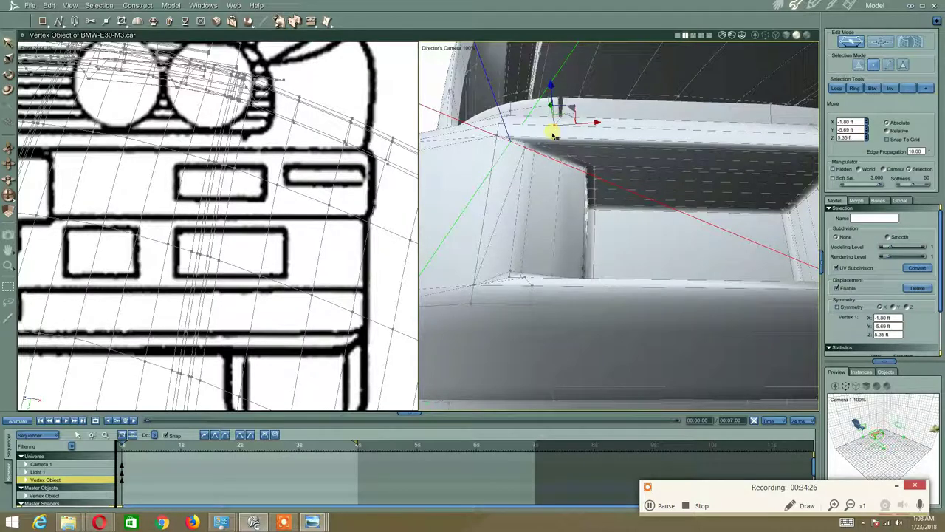
pyautogui.keyDown('shift'); pyautogui.click(553, 136); pyautogui.keyUp('shift')
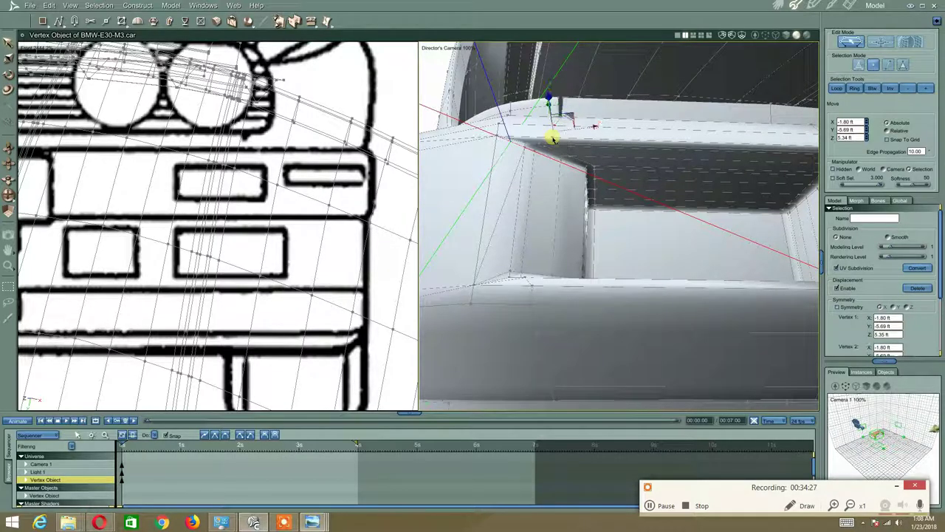
pyautogui.click(170, 6)
pyautogui.click(166, 27)
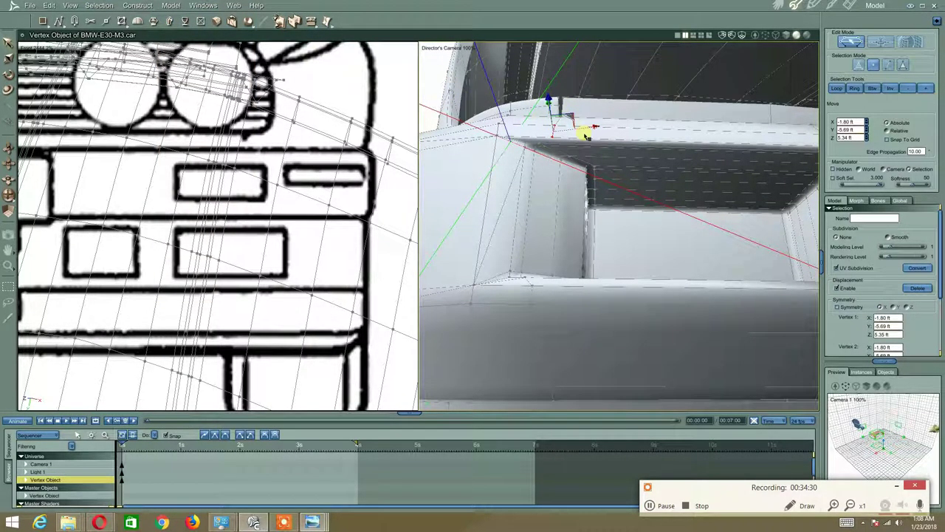
# Link the vertex at the pocket's upper outer corner to the neighbouring new rim vertex
pyautogui.moveTo(540, 146); pyautogui.dragTo(544, 133)
pyautogui.click(170, 6)
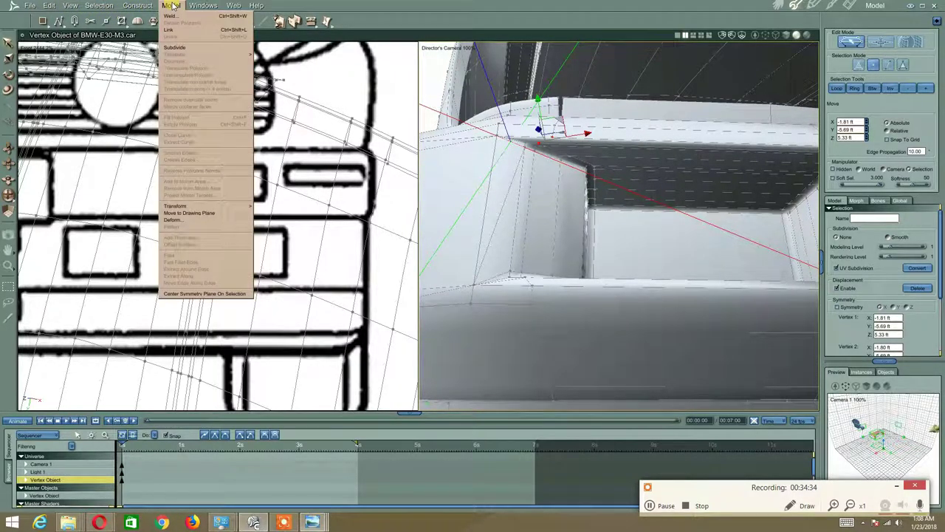
pyautogui.click(182, 30)
# Restore the straight front view of the wireframe and inspect the relinked upper corners of the indicator pocket
pyautogui.scroll(2, 671, 189)
pyautogui.scroll(-4, 668, 188)
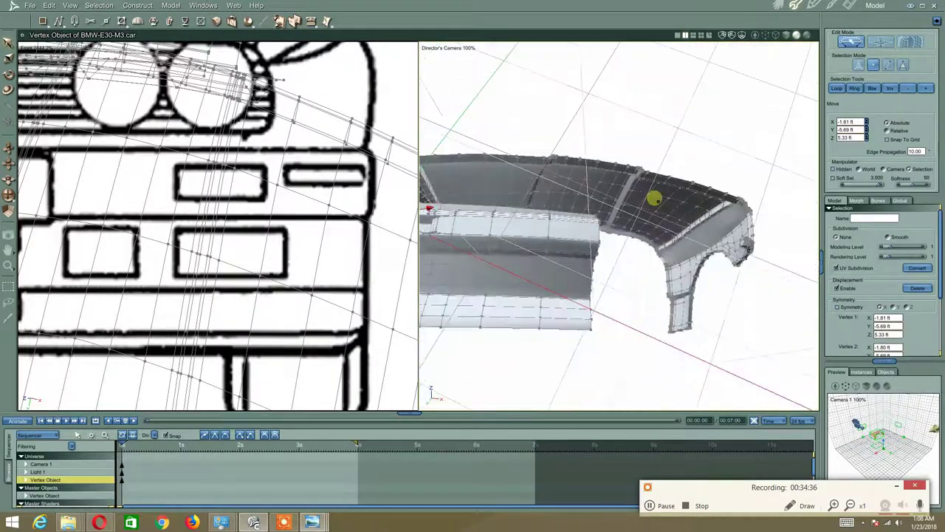
pyautogui.scroll(-2, 621, 189)
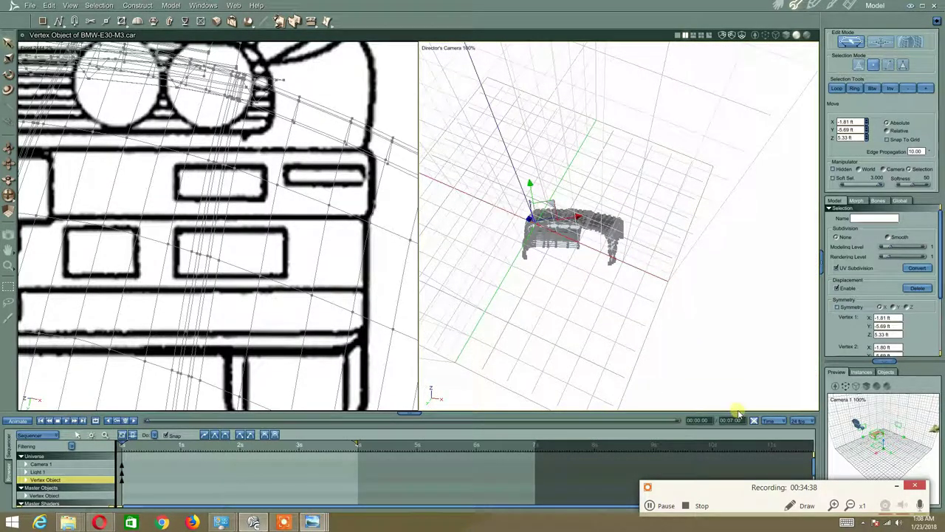
pyautogui.hotkey('ctrl', 'z')
pyautogui.moveTo(602, 190); pyautogui.dragTo(536, 223, button='middle')
pyautogui.scroll(5, 542, 192)
pyautogui.moveTo(550, 181); pyautogui.dragTo(565, 133, button='middle')
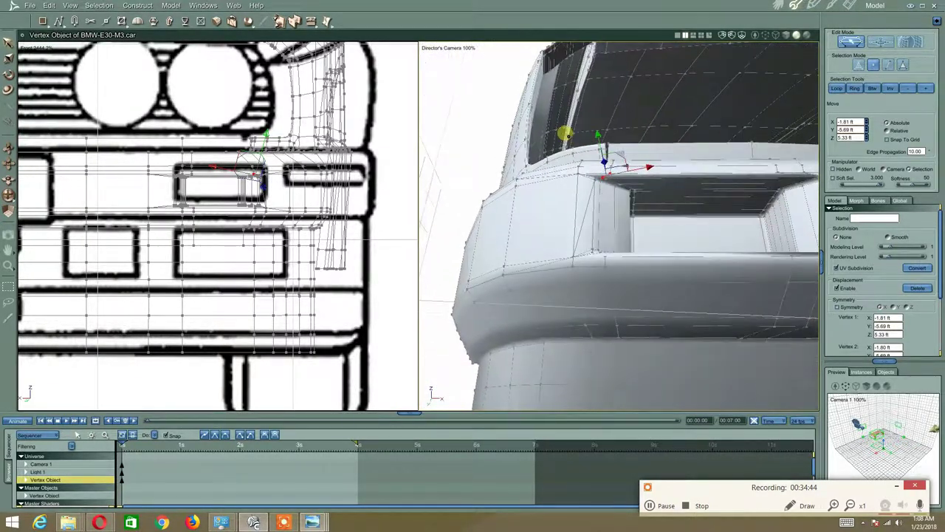
pyautogui.moveTo(611, 157); pyautogui.dragTo(671, 156, button='middle')
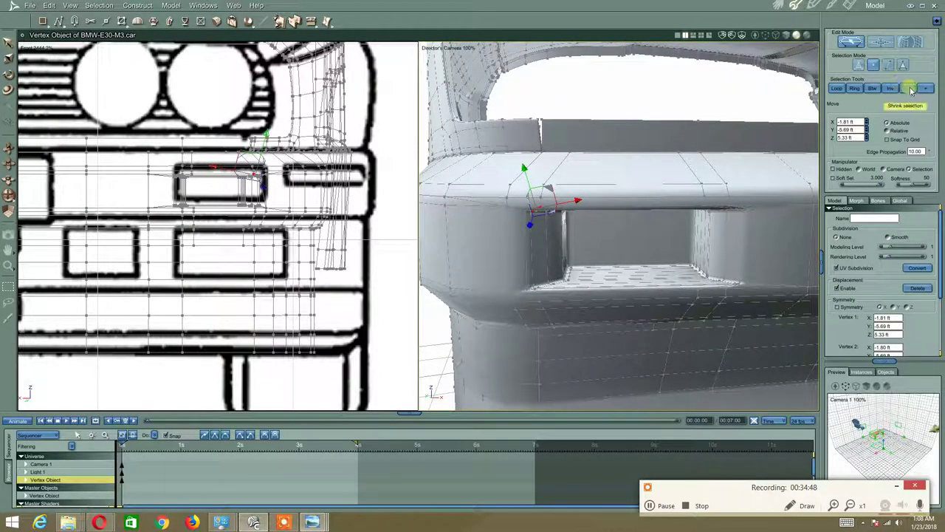
# Apply smooth subdivision to the whole bumper mesh with modeling level 2, and clear the selection
pyautogui.doubleClick(585, 171)
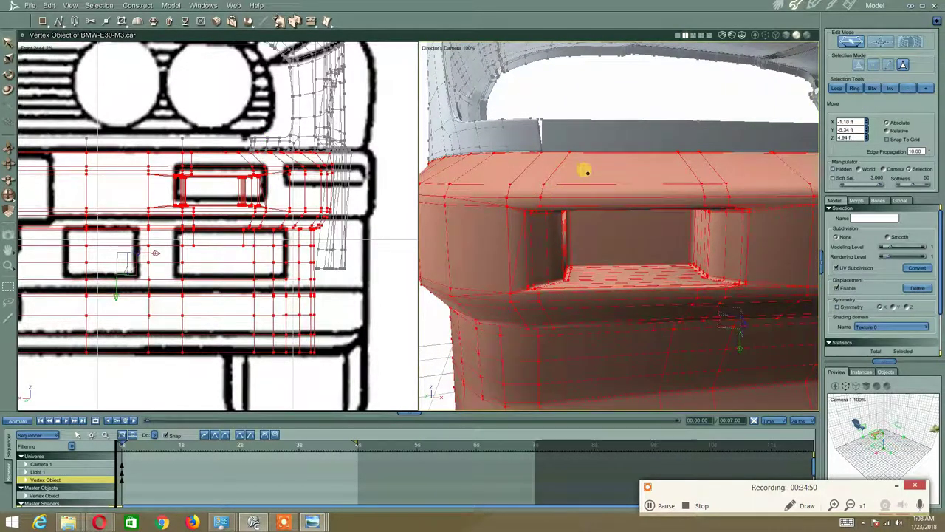
pyautogui.moveTo(583, 171); pyautogui.dragTo(569, 191, button='middle')
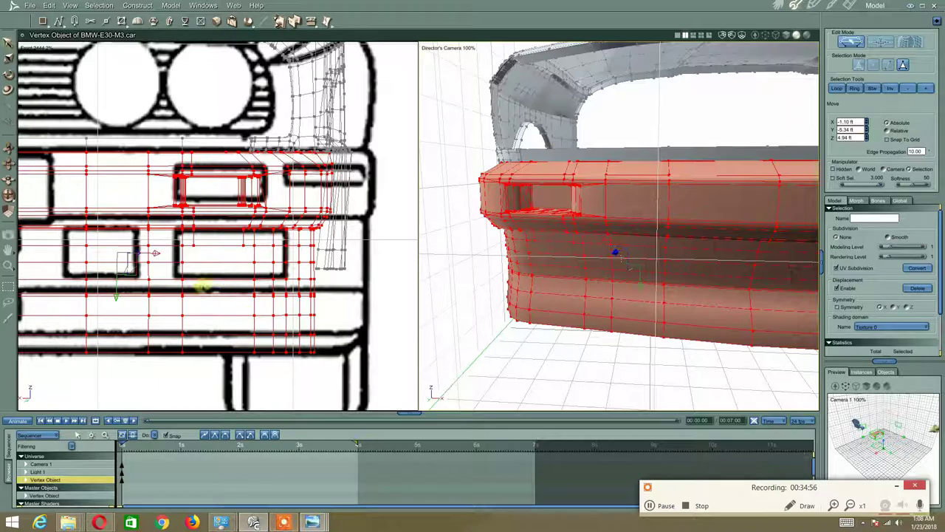
pyautogui.moveTo(461, 168); pyautogui.dragTo(477, 181, button='middle')
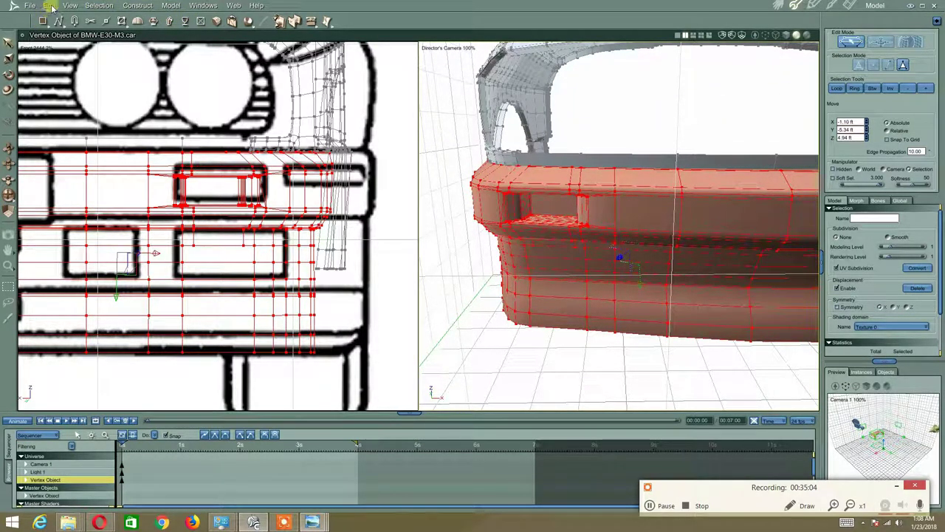
pyautogui.click(888, 237)
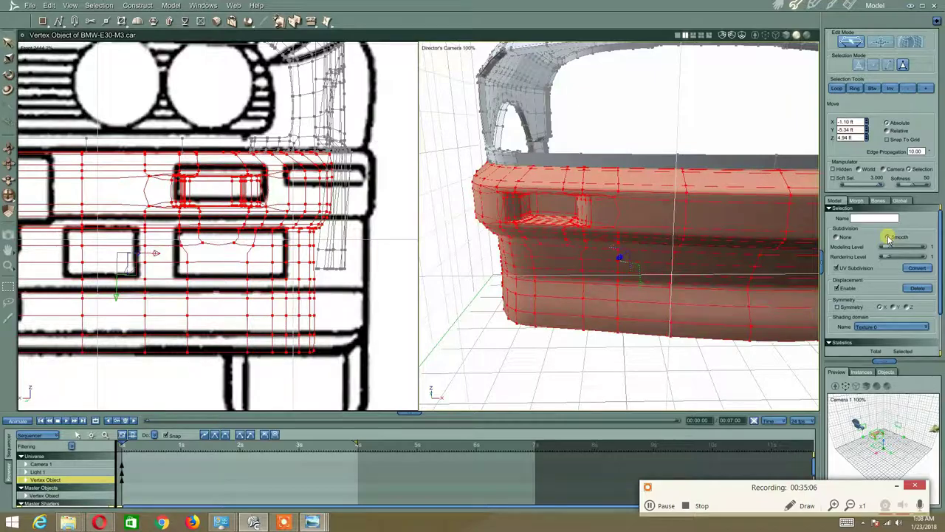
pyautogui.moveTo(895, 248); pyautogui.dragTo(899, 249)
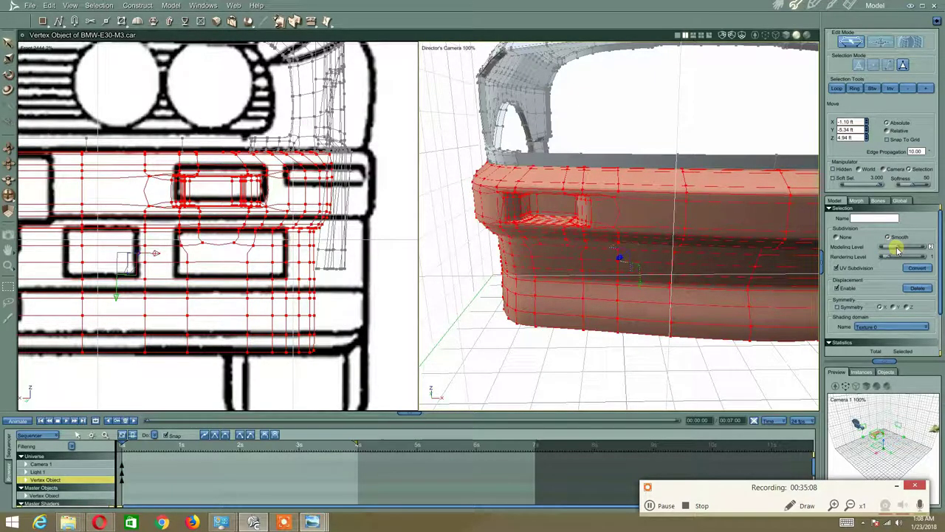
pyautogui.moveTo(589, 307); pyautogui.dragTo(626, 283, button='middle')
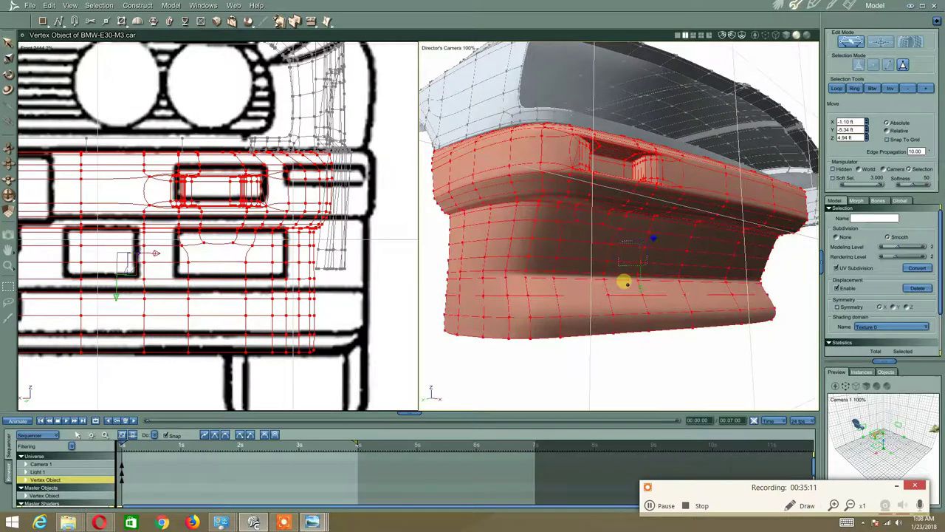
pyautogui.click(597, 374)
# Select the edge loop along the bumper's lower lip and use Extract Around to add tight parallel edges beside it
pyautogui.click(889, 66)
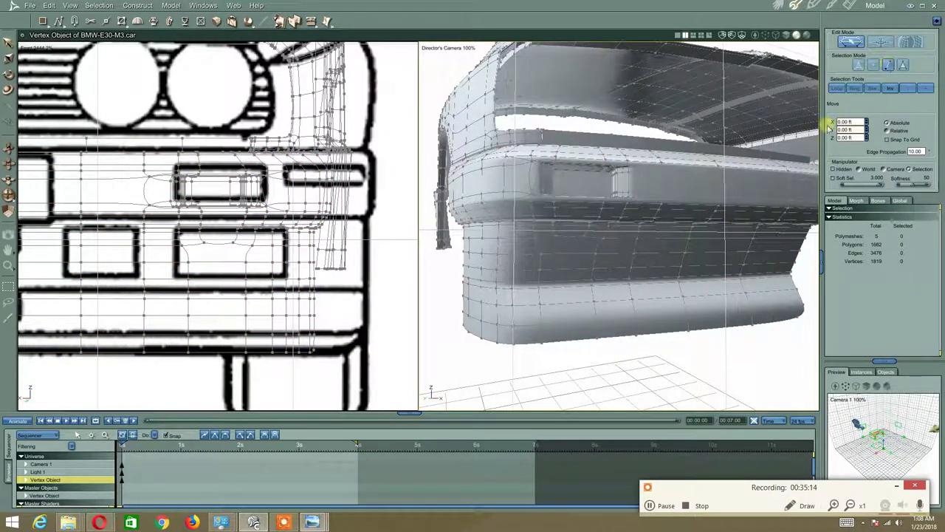
pyautogui.click(674, 316)
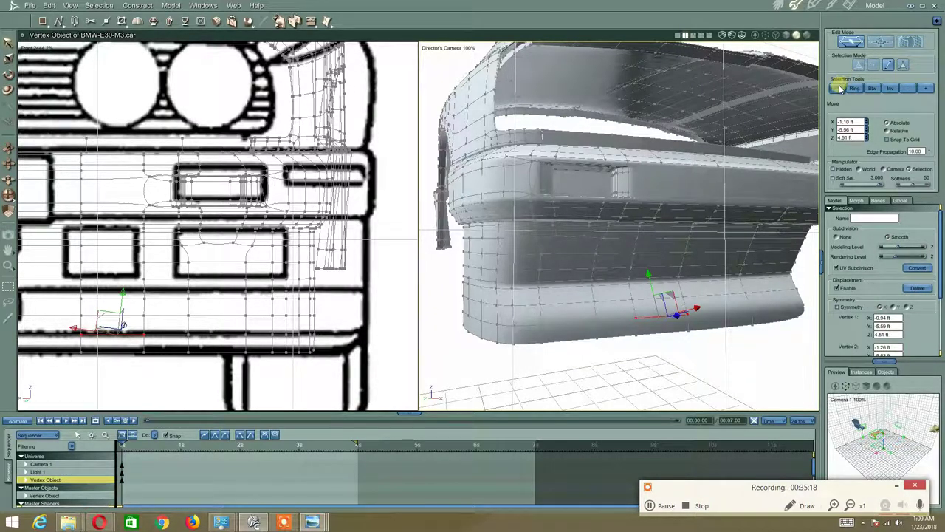
pyautogui.moveTo(554, 220); pyautogui.dragTo(568, 226, button='middle')
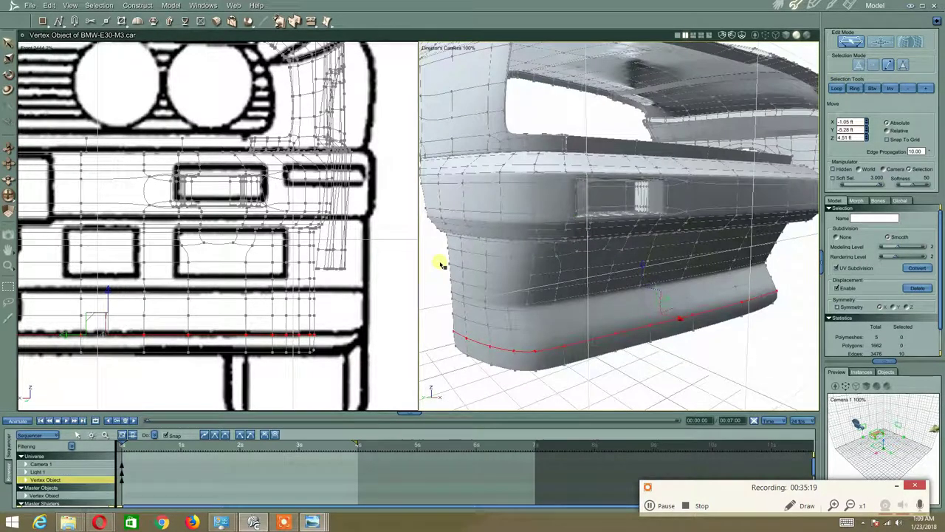
pyautogui.click(317, 26)
pyautogui.click(312, 66)
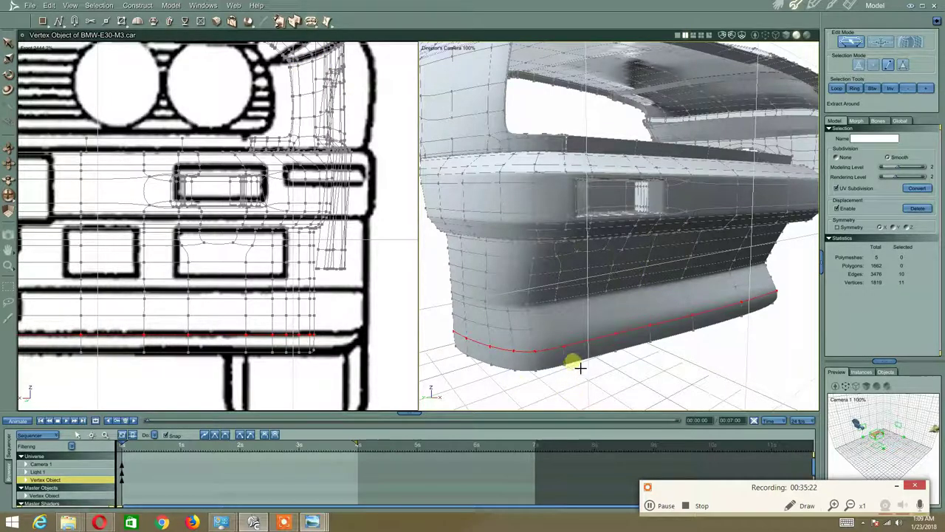
pyautogui.click(589, 345)
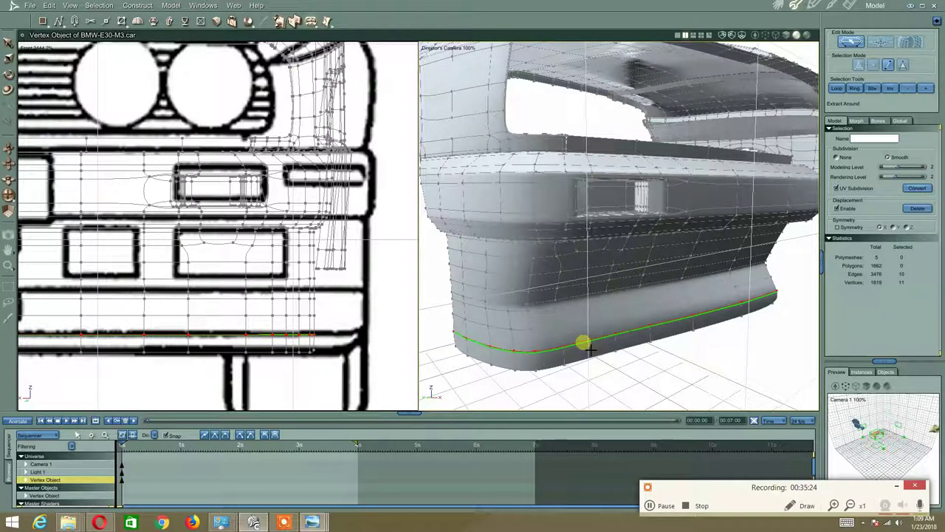
pyautogui.click(590, 349)
pyautogui.moveTo(568, 367); pyautogui.dragTo(572, 354, button='middle')
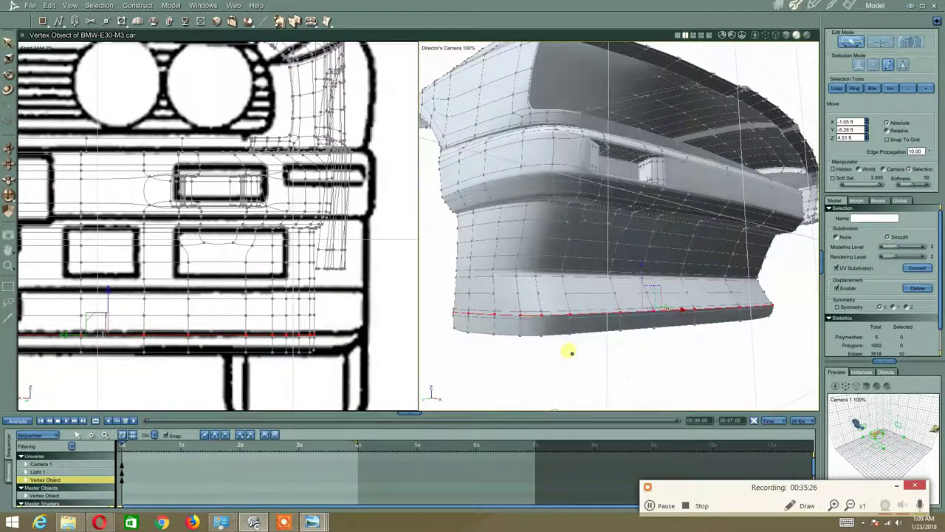
pyautogui.click(571, 376)
# Select the edge loop along the crease where the lower lip flares out and add a tight parallel edge loop just above it
pyautogui.click(567, 279)
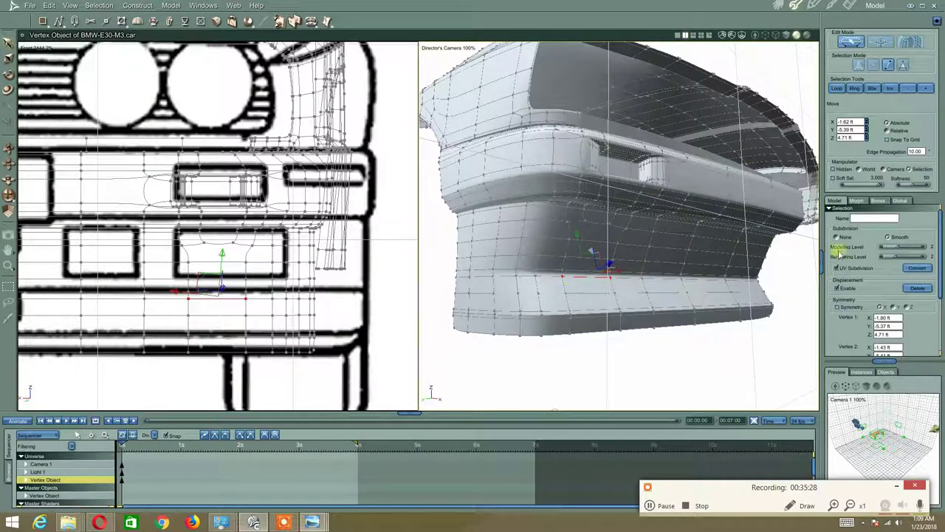
pyautogui.click(837, 88)
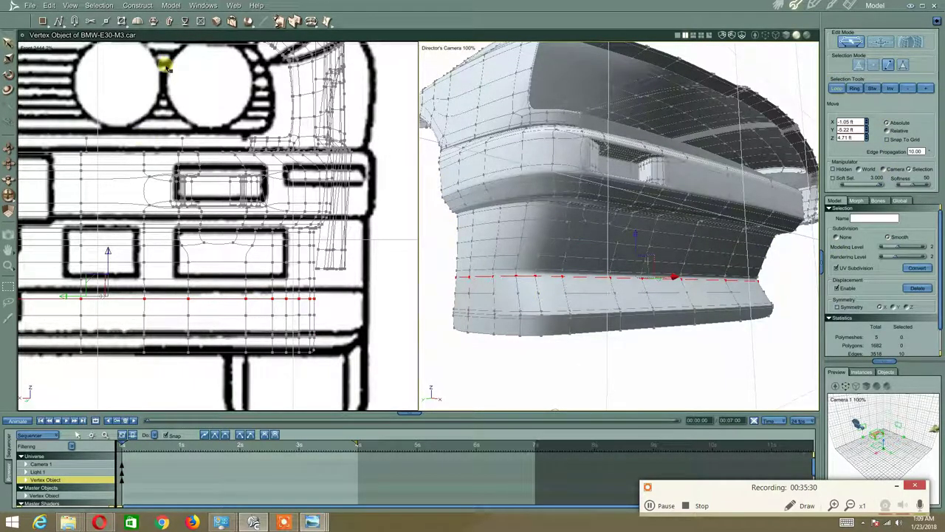
pyautogui.click(311, 22)
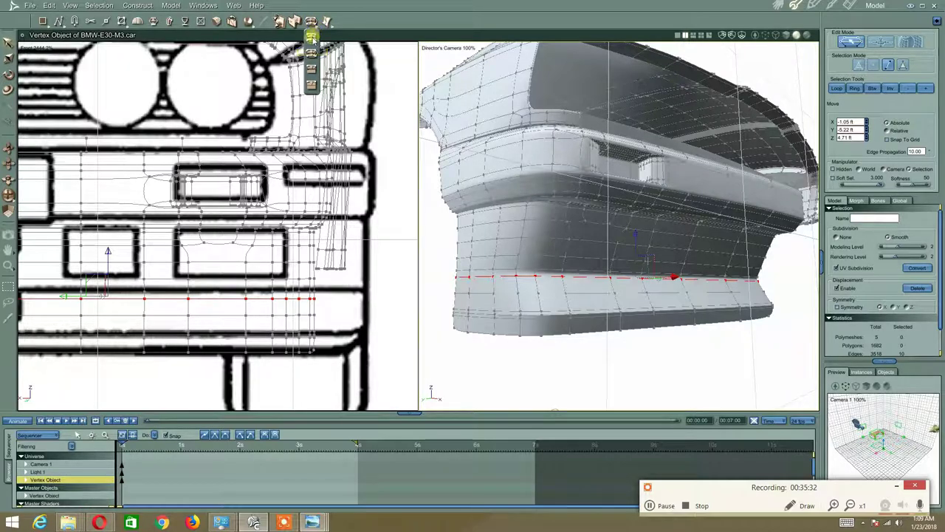
pyautogui.click(312, 37)
pyautogui.moveTo(580, 281); pyautogui.dragTo(581, 284)
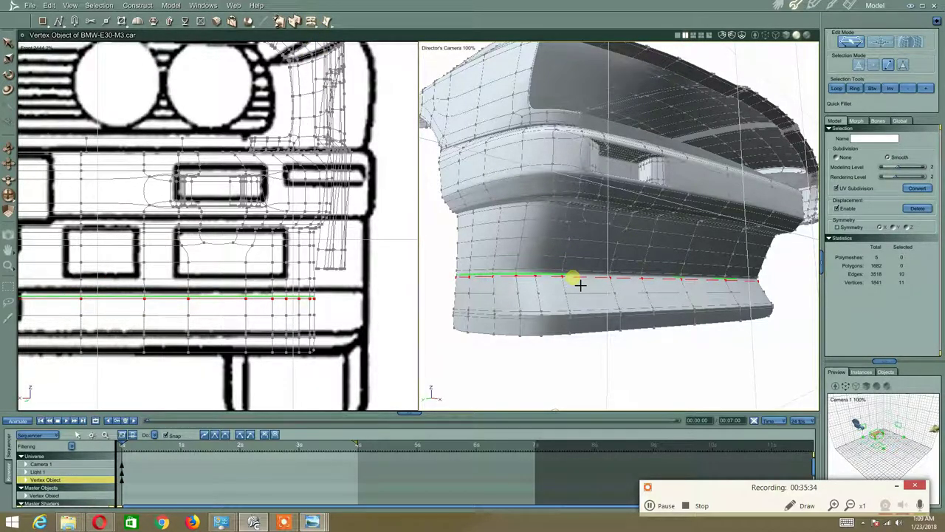
pyautogui.click(580, 284)
# Try to Target Weld the stray vertex beneath the upper crease of the bumper's recessed panel
pyautogui.moveTo(575, 275); pyautogui.dragTo(570, 196, button='middle')
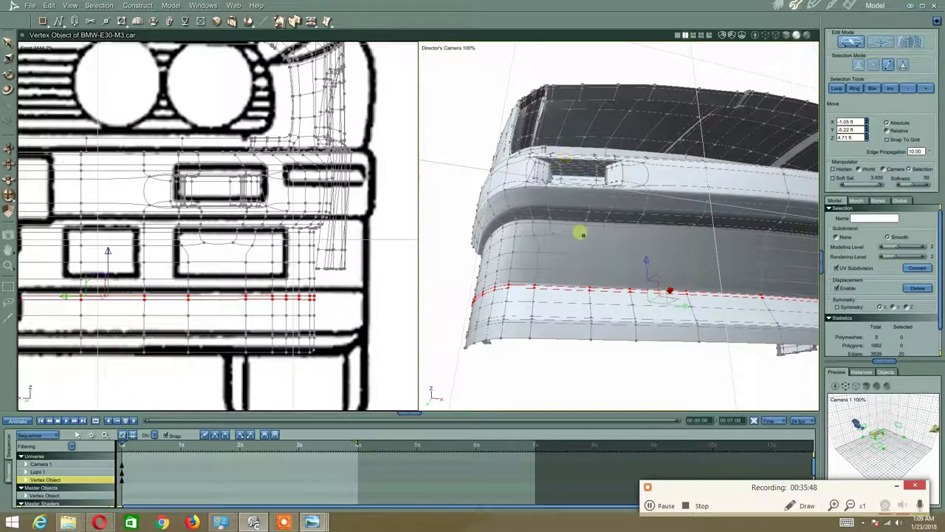
pyautogui.scroll(5, 586, 228)
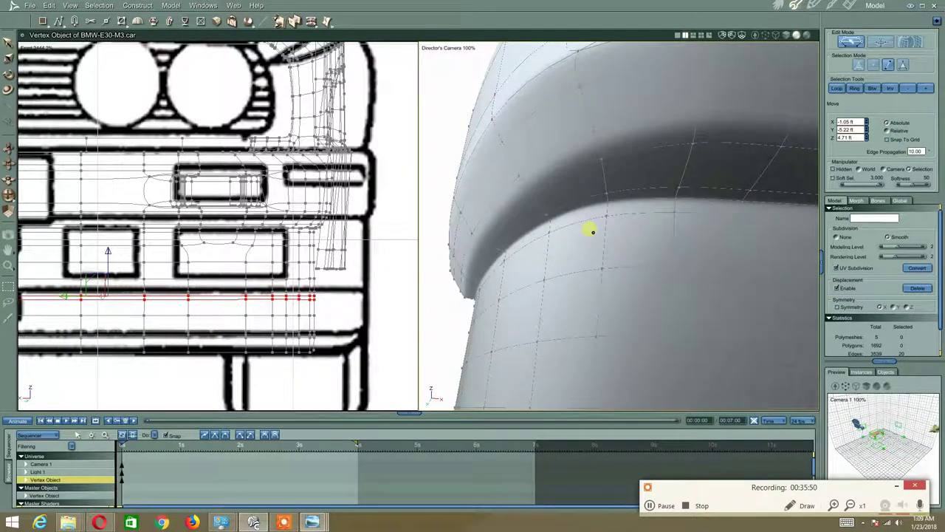
pyautogui.scroll(2, 592, 232)
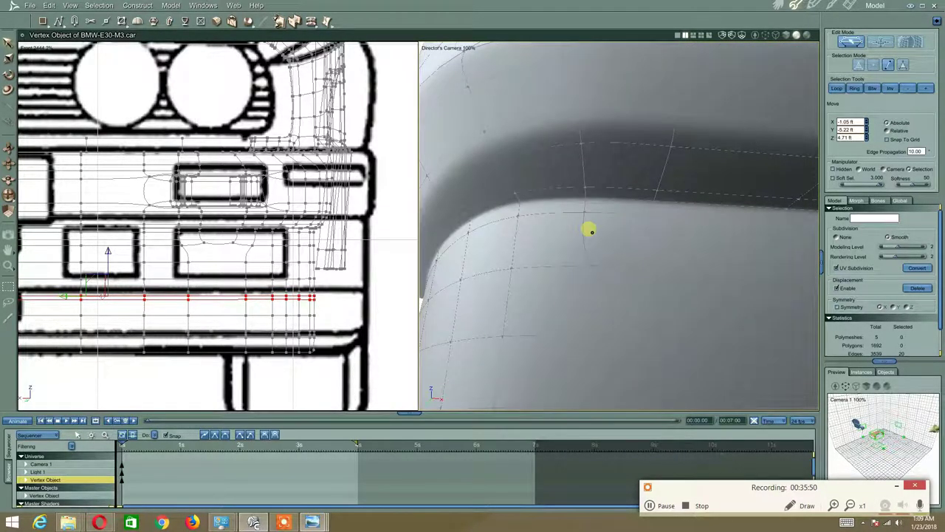
pyautogui.rightClick(589, 231)
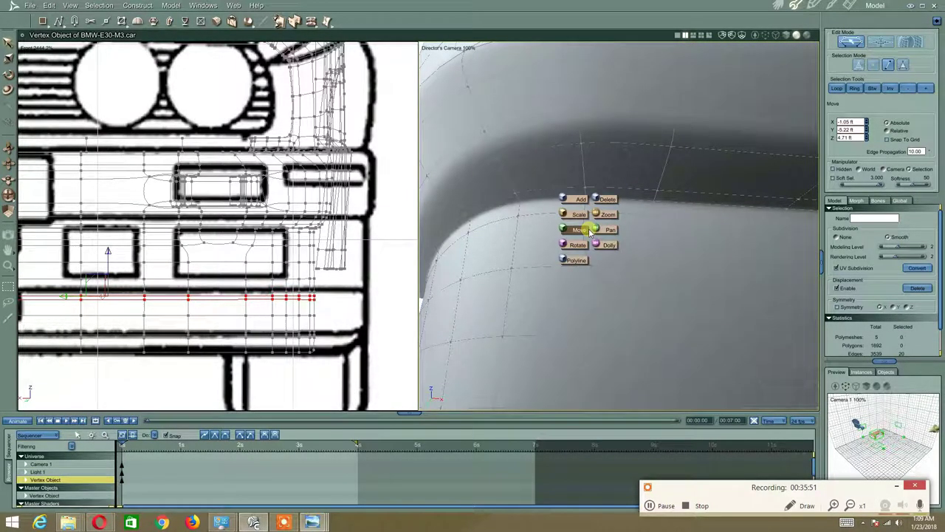
pyautogui.rightClick(665, 247)
pyautogui.click(658, 247)
pyautogui.click(873, 65)
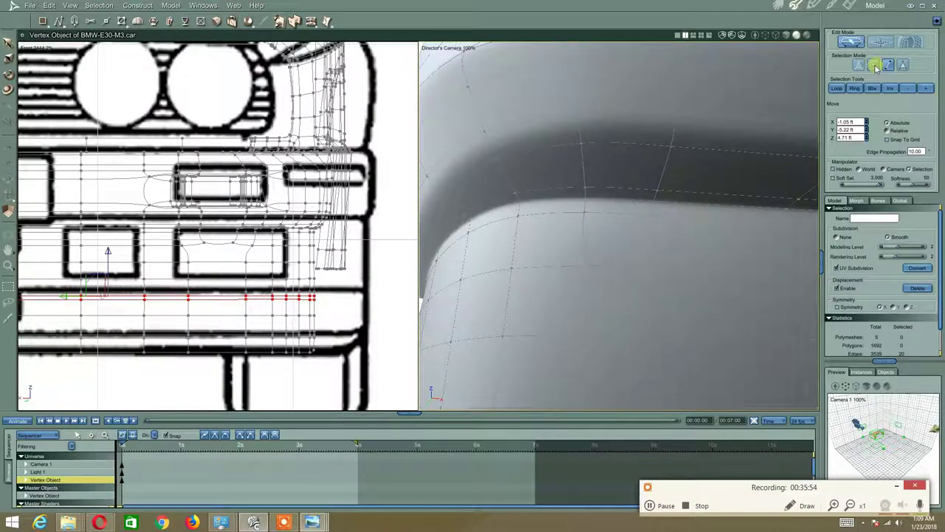
pyautogui.click(123, 23)
pyautogui.click(231, 21)
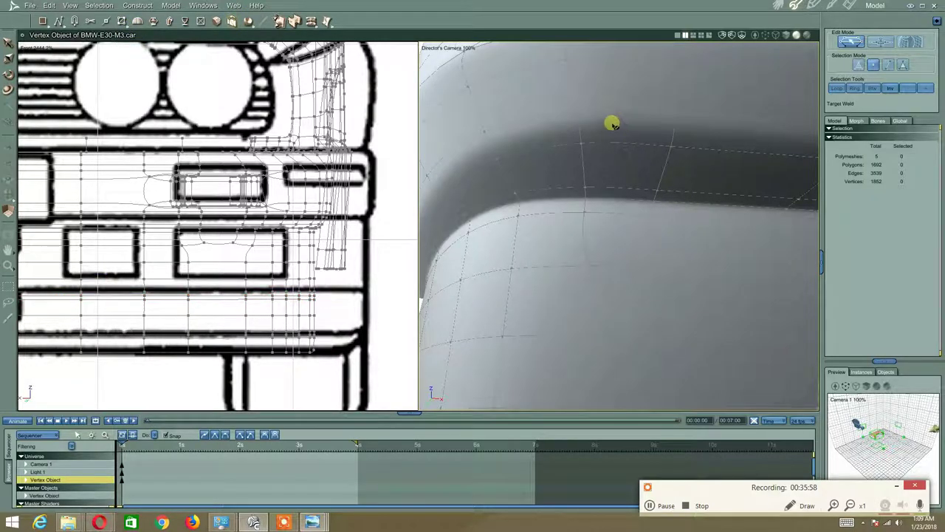
pyautogui.click(665, 256)
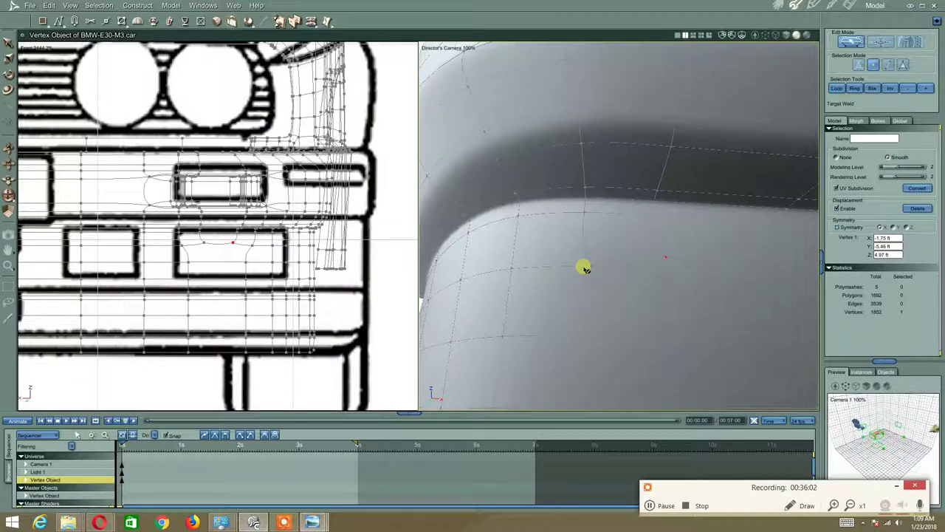
pyautogui.rightClick(590, 227)
pyautogui.click(728, 206)
# Target Weld the stray short edge at X -1.75 ft beneath the crease onto its neighbouring edge at X -1.80 ft
pyautogui.click(887, 65)
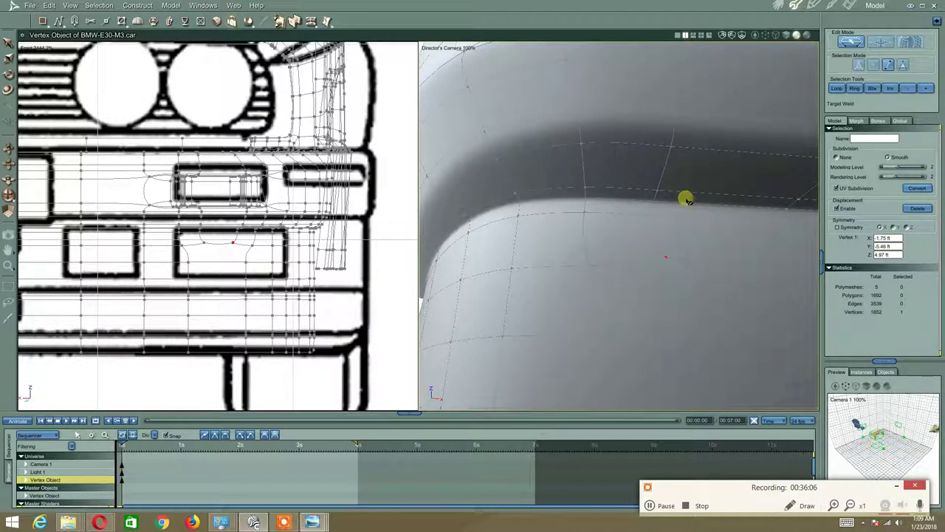
pyautogui.moveTo(633, 238); pyautogui.dragTo(624, 238, button='right')
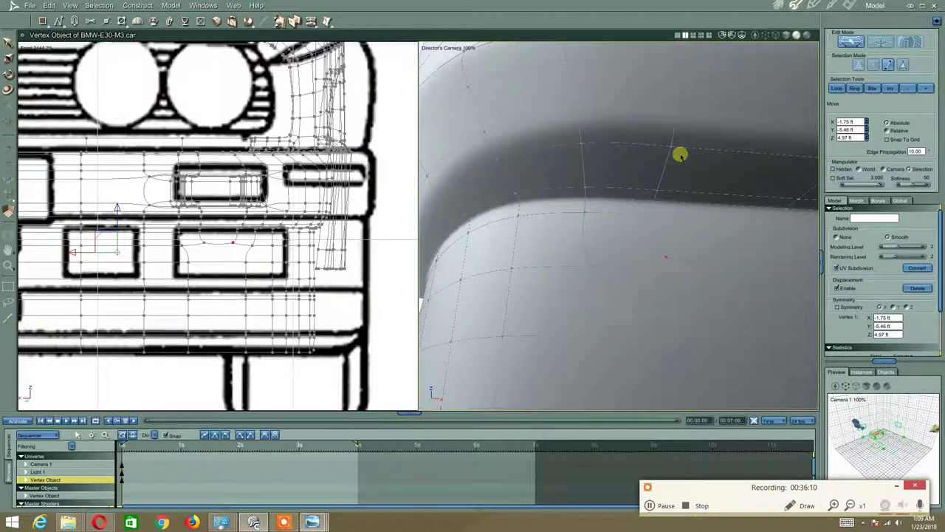
pyautogui.keyDown('shift'); pyautogui.click(652, 240); pyautogui.keyUp('shift')
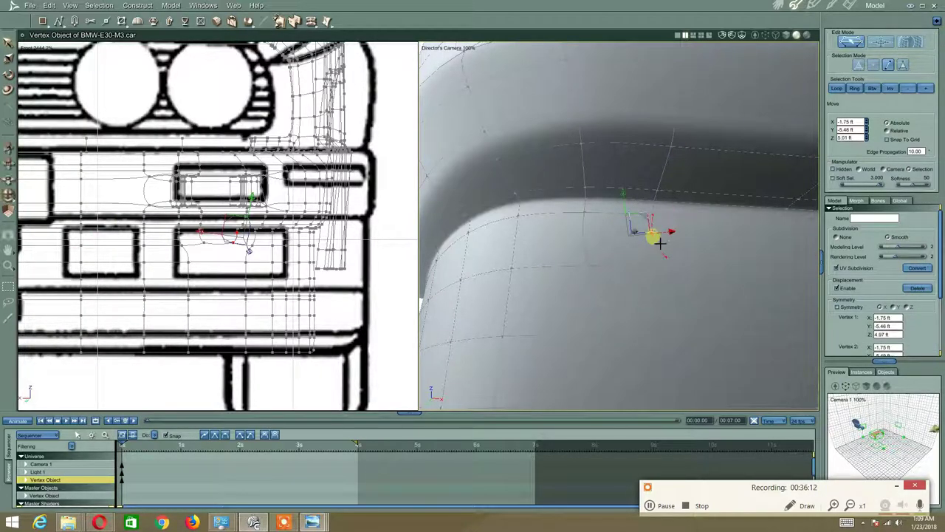
pyautogui.click(231, 21)
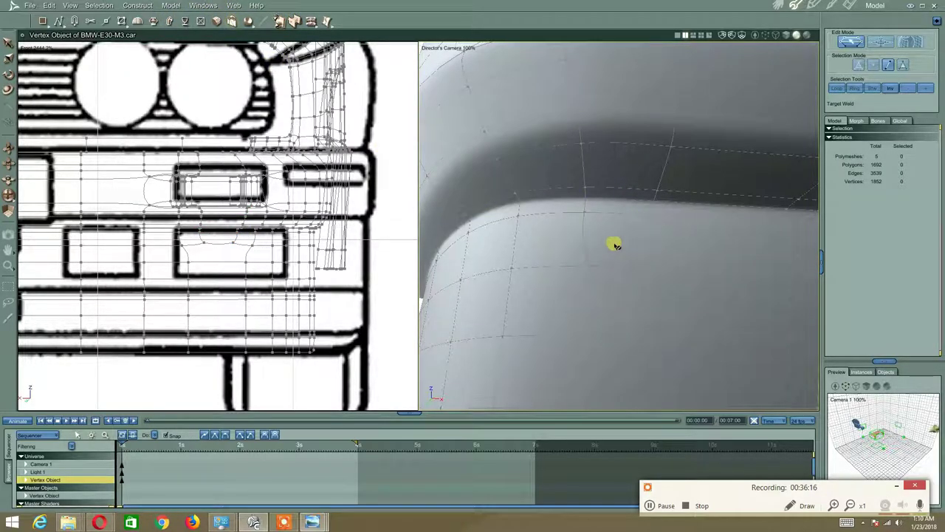
pyautogui.click(584, 243)
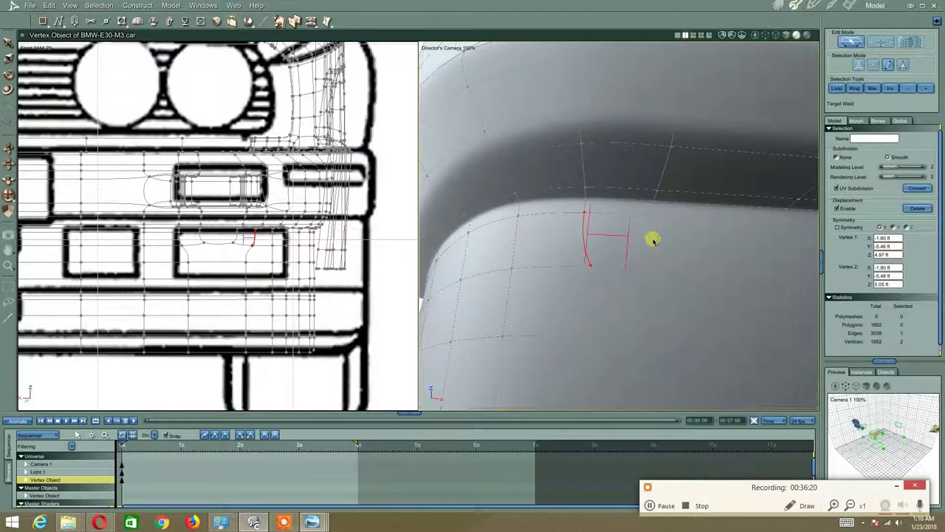
pyautogui.rightClick(632, 244)
pyautogui.click(628, 245)
pyautogui.moveTo(630, 236); pyautogui.dragTo(655, 242)
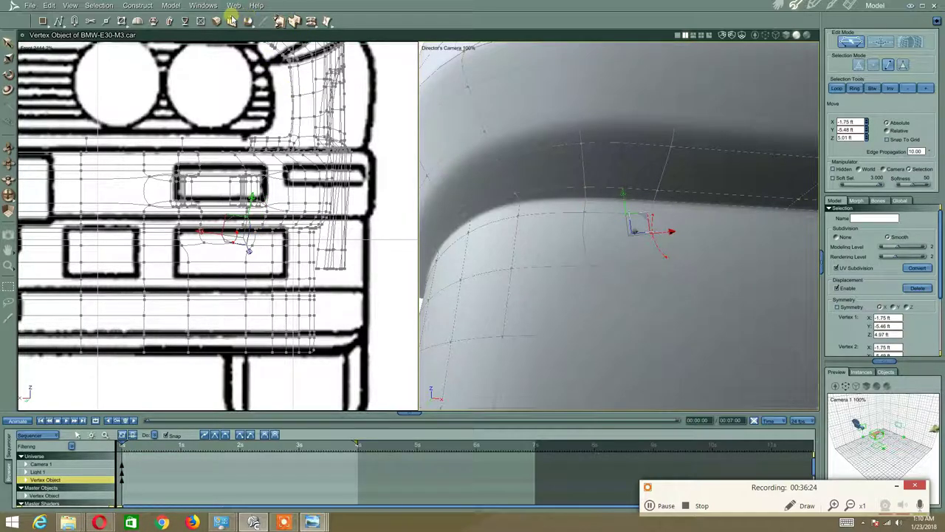
pyautogui.click(231, 21)
pyautogui.click(657, 247)
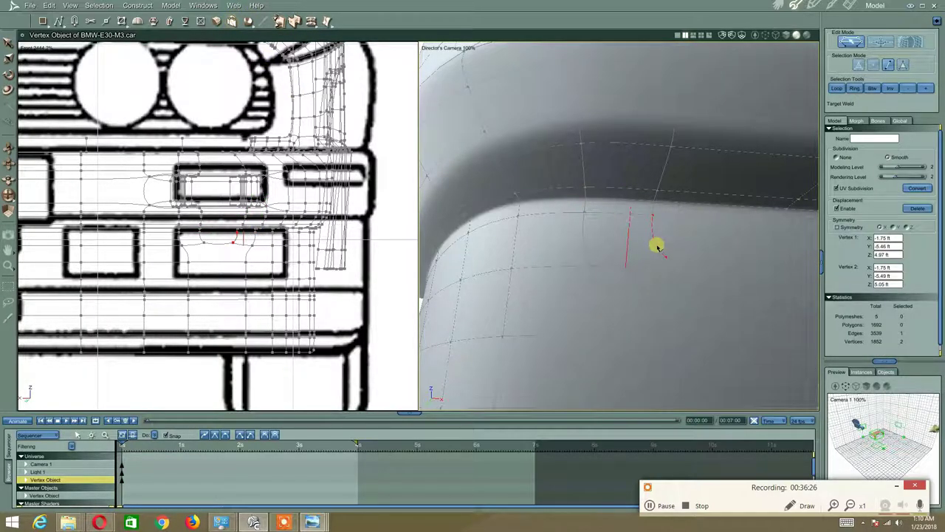
pyautogui.click(582, 237)
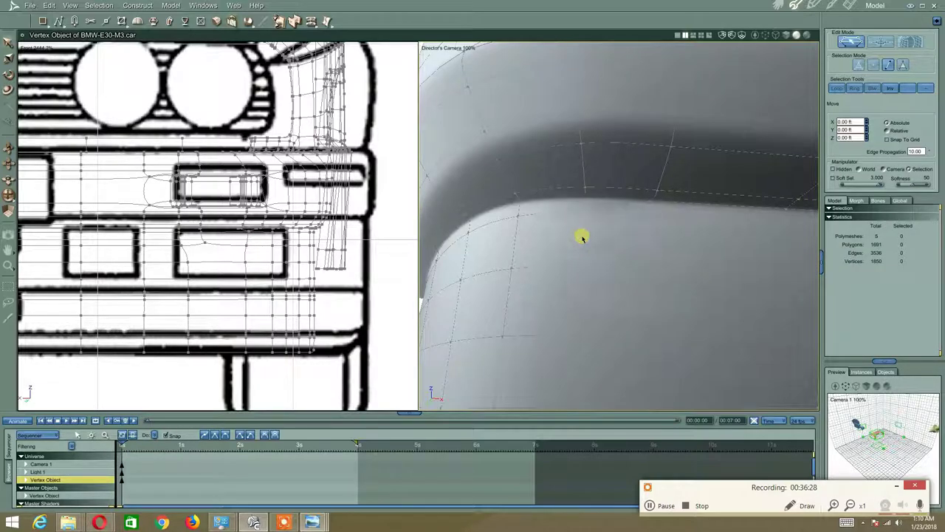
# Weld the other stray short edge beneath the crease, at X -1.49 ft, onto its neighbouring edge with Target Weld
pyautogui.moveTo(744, 224); pyautogui.dragTo(717, 220, button='middle')
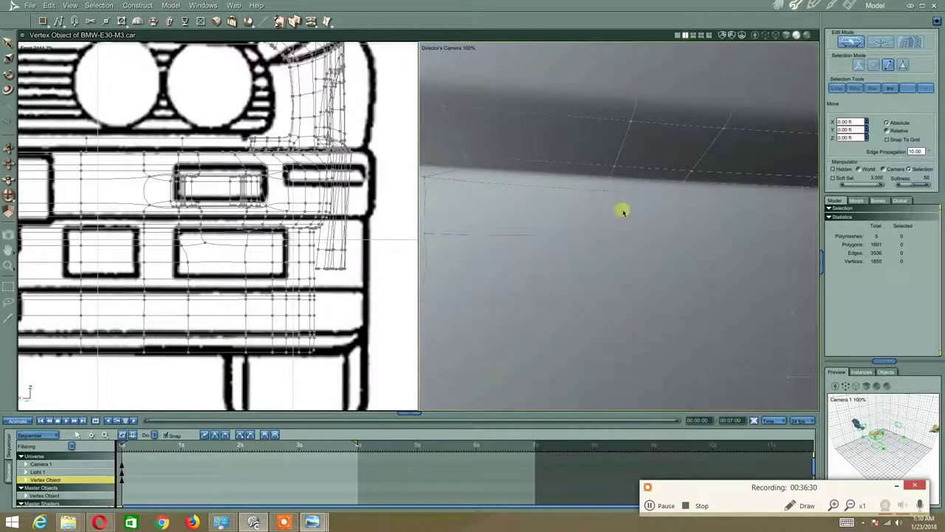
pyautogui.click(599, 209)
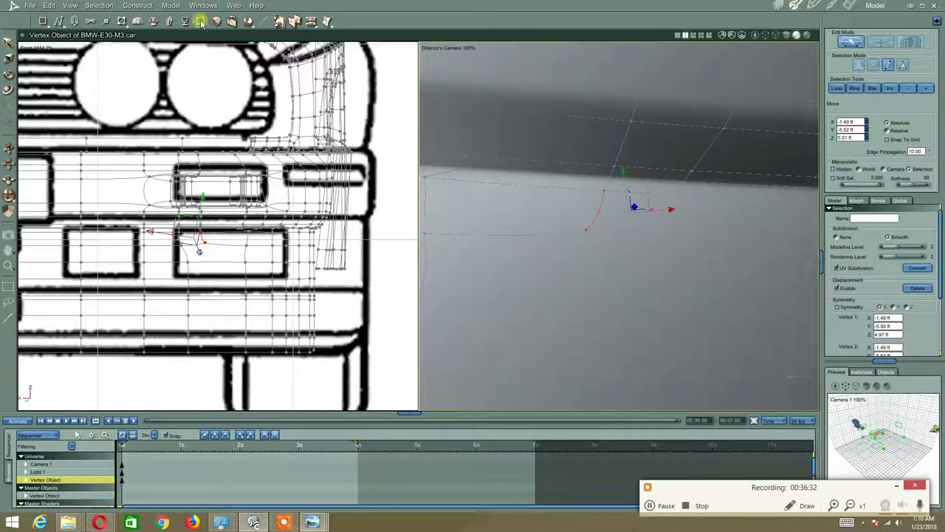
pyautogui.click(231, 21)
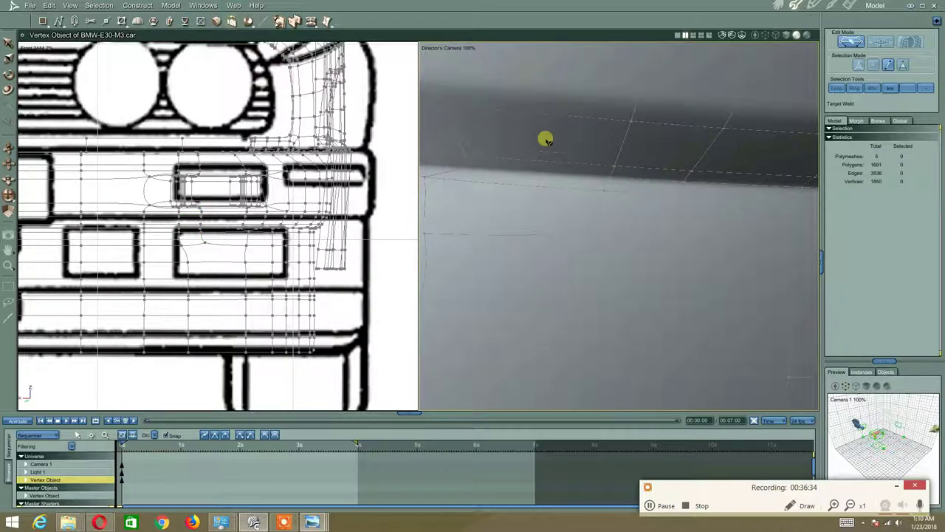
pyautogui.click(599, 204)
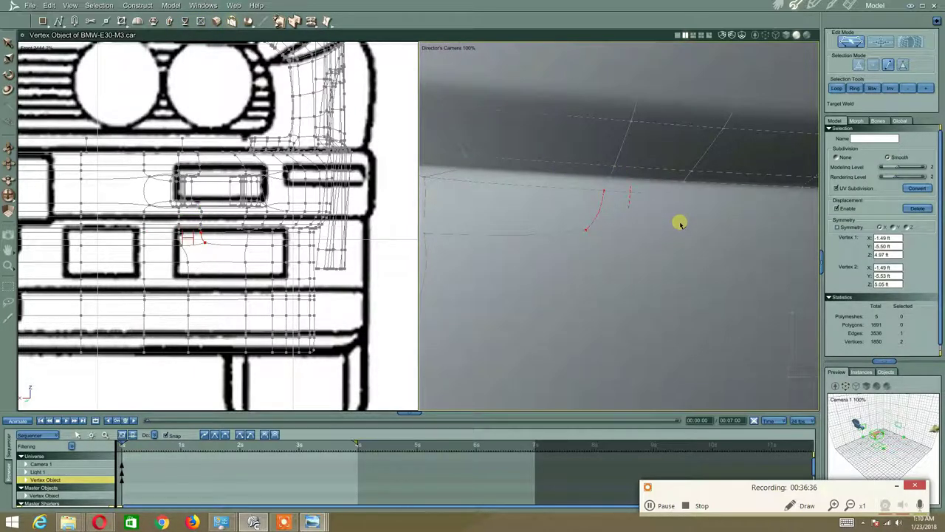
pyautogui.press('Delete')
# Inspect the cleaned bumper from several angles, check the whole front end in the Assemble room, and return to the vertex modeler
pyautogui.scroll(-5, 576, 145)
pyautogui.moveTo(576, 163); pyautogui.dragTo(568, 175, button='middle')
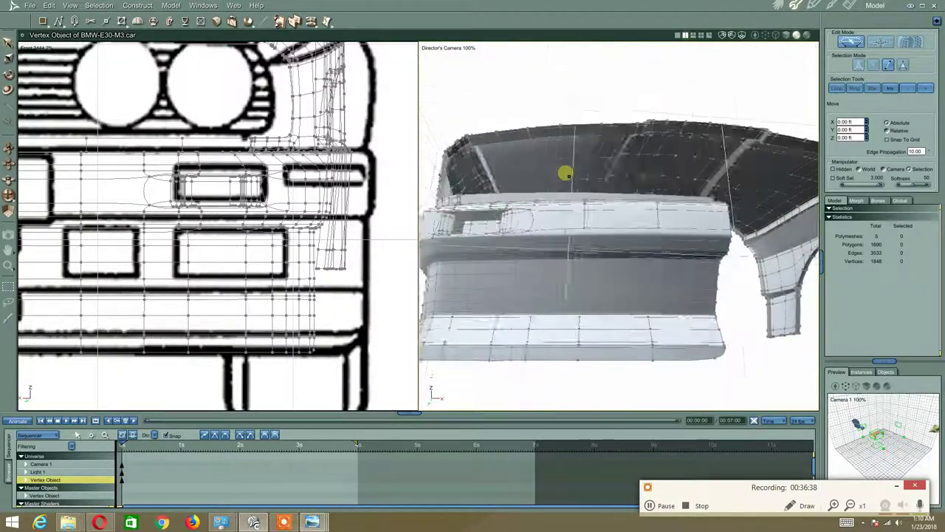
pyautogui.scroll(-2, 567, 172)
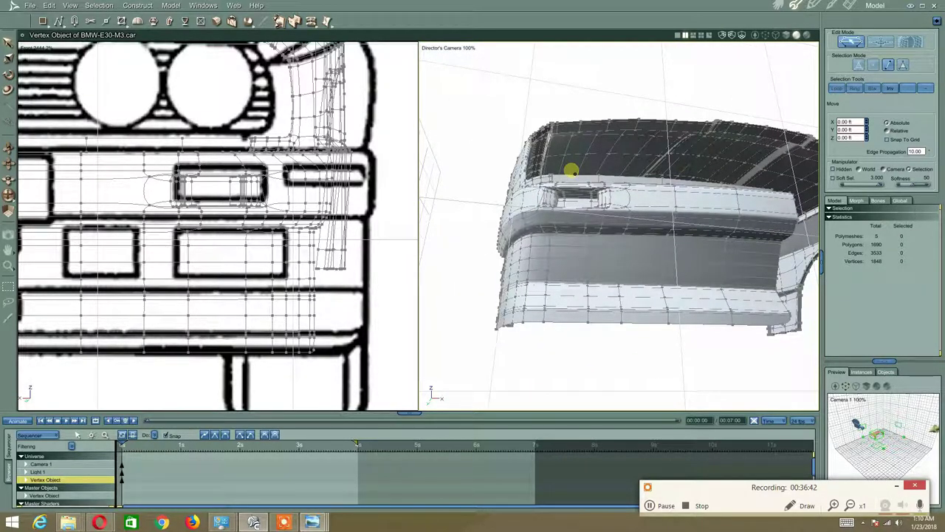
pyautogui.scroll(4, 605, 176)
pyautogui.moveTo(605, 176); pyautogui.dragTo(619, 193, button='middle')
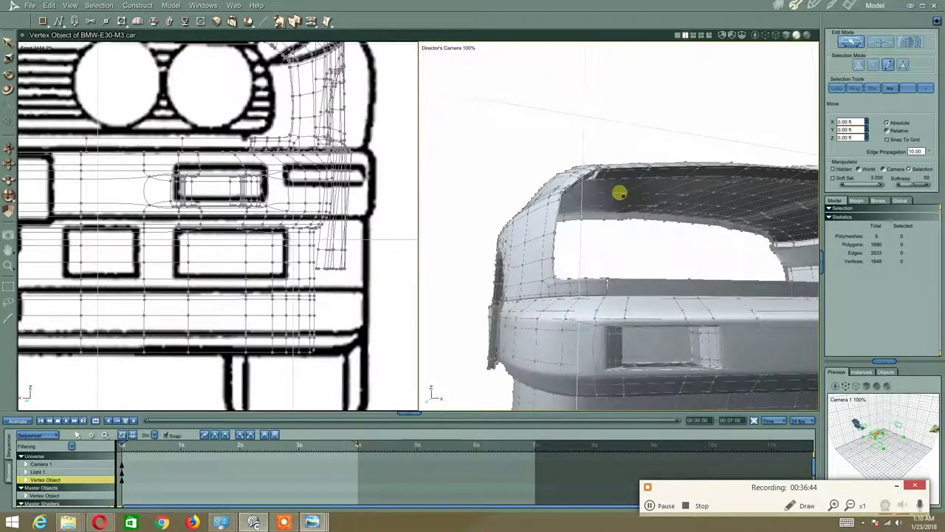
pyautogui.scroll(1, 612, 186)
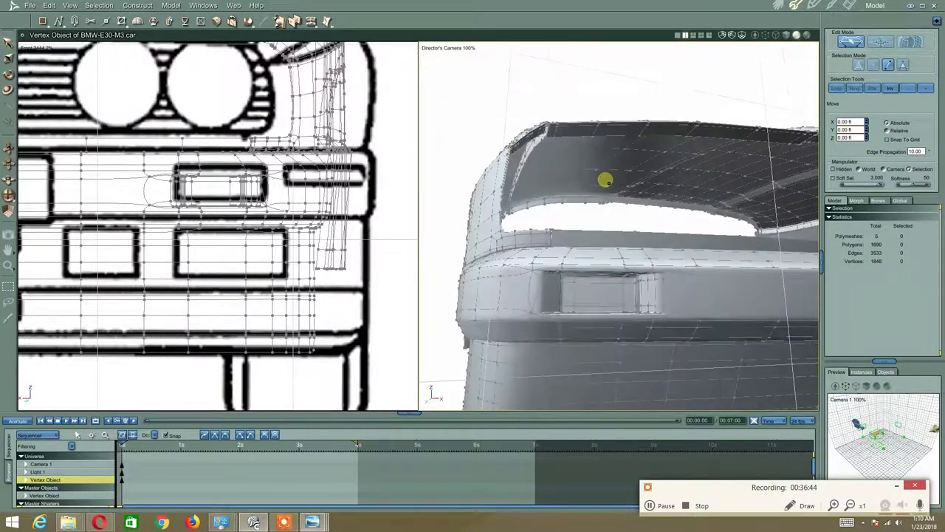
pyautogui.click(780, 5)
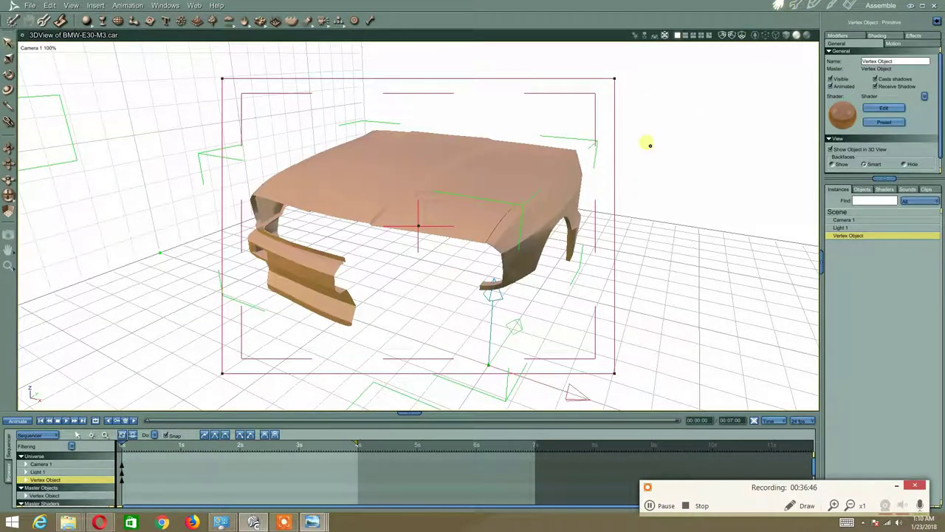
pyautogui.moveTo(452, 242); pyautogui.dragTo(551, 173, button='middle')
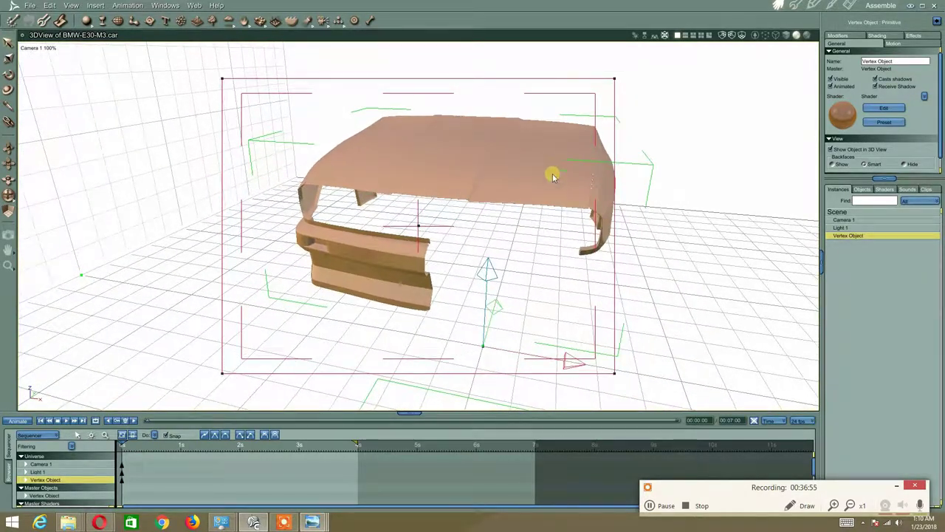
pyautogui.click(795, 7)
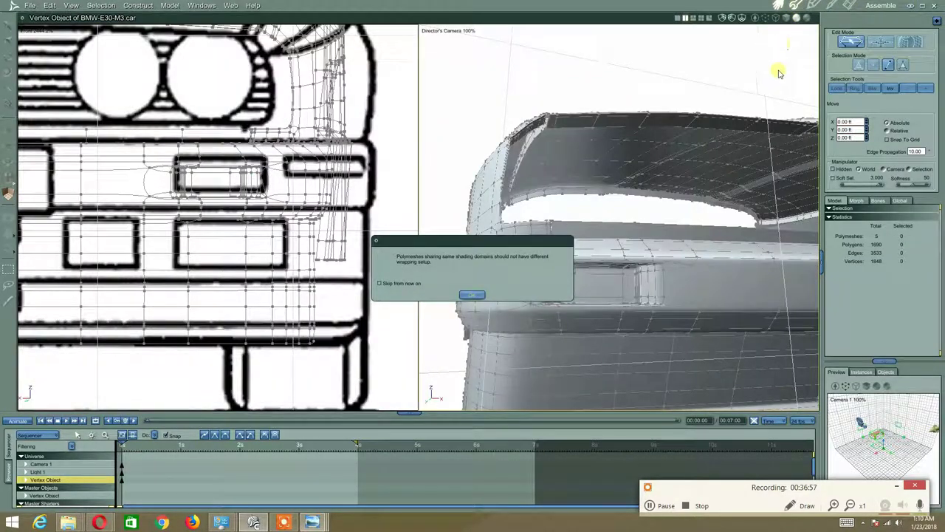
pyautogui.click(470, 295)
# Switch to Windows Photo Viewer and examine the front bumper's fog lights in the red car reference photo 18gnnywhapyhajpg.jpg
pyautogui.scroll(6, 610, 272)
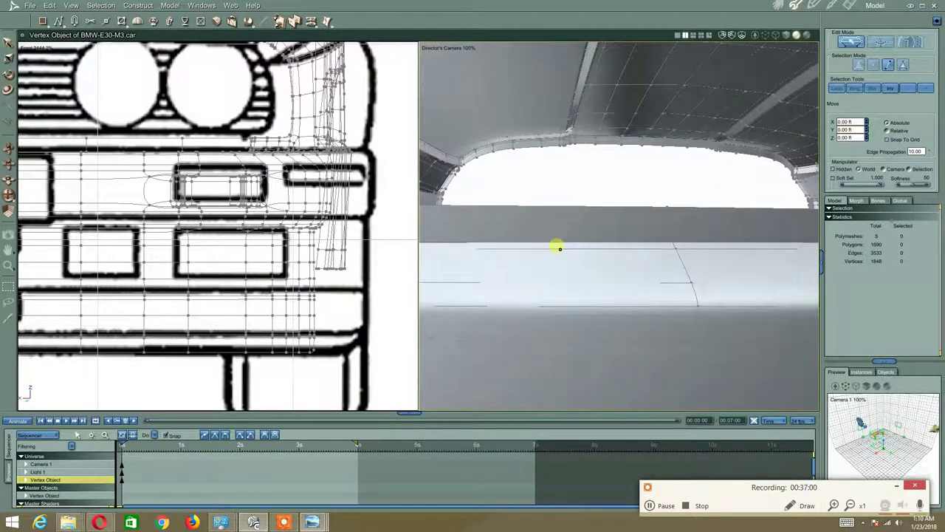
pyautogui.scroll(-8, 560, 250)
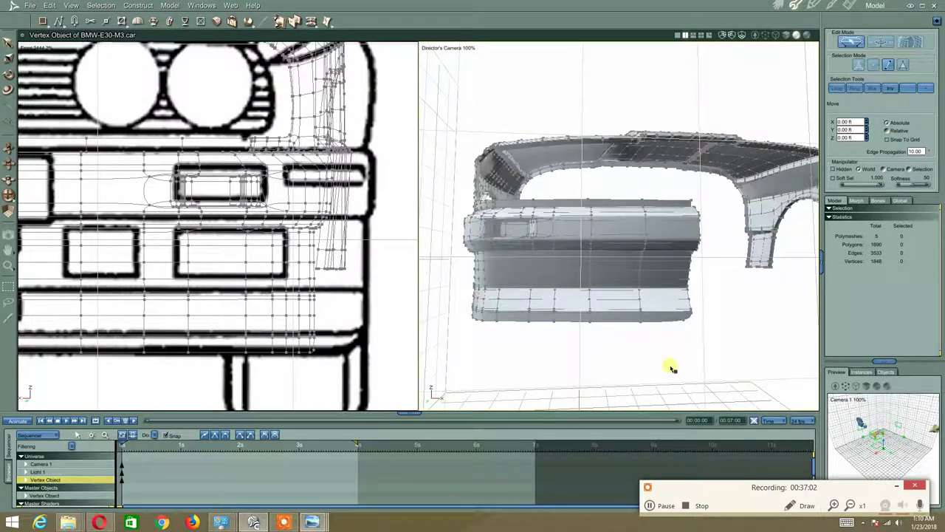
pyautogui.moveTo(314, 522)
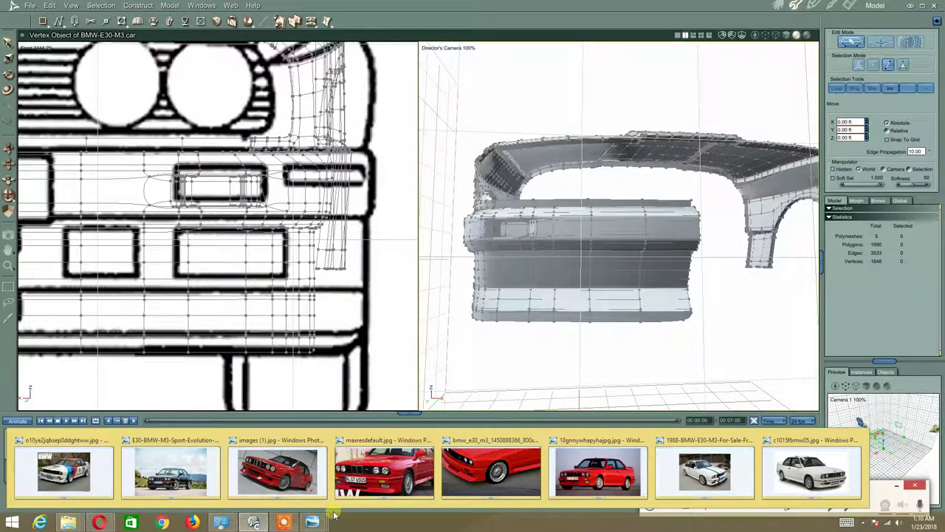
pyautogui.click(567, 484)
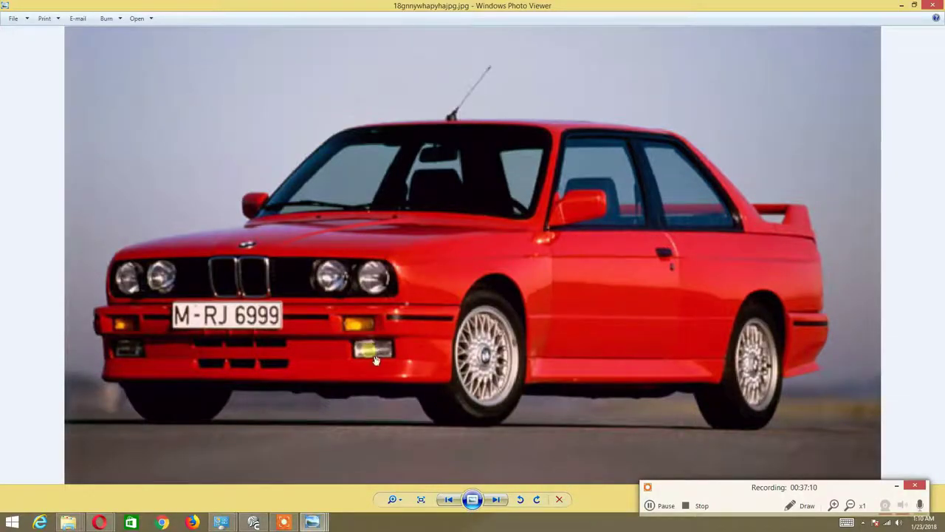